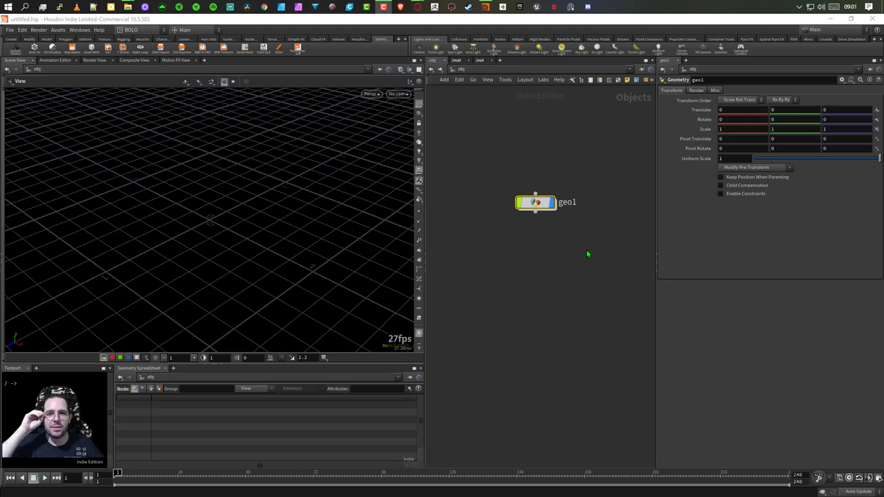
- Delete the geo1 node so no nodes remain at the Objects level
{"action": "left_click", "coordinate": [587, 254]}
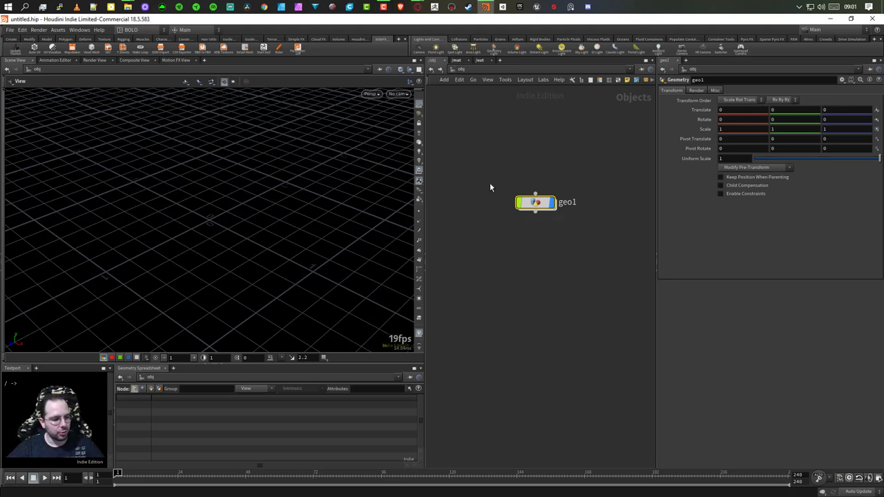
{"action": "key", "text": "Delete"}
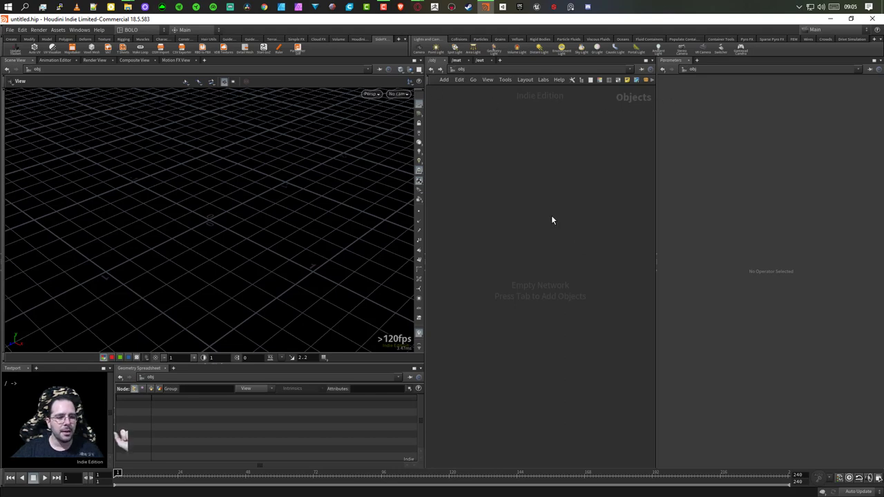
- Browse Objects node types, then switch the network editor to /out and browse its output nodes
{"action": "key", "text": "Tab"}
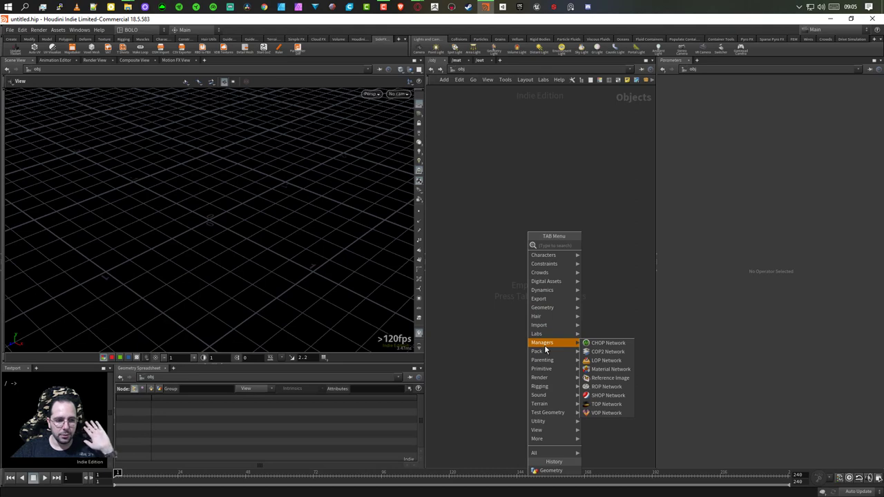
{"action": "left_click", "coordinate": [466, 70]}
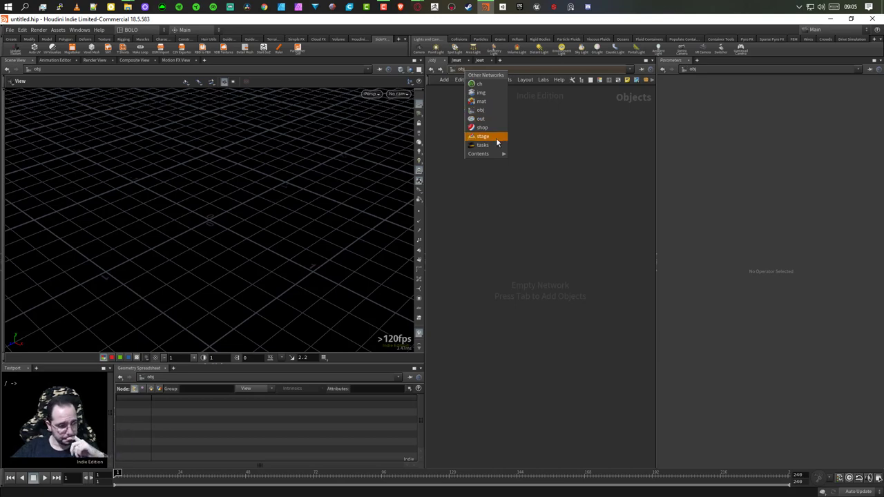
{"action": "left_click", "coordinate": [482, 118]}
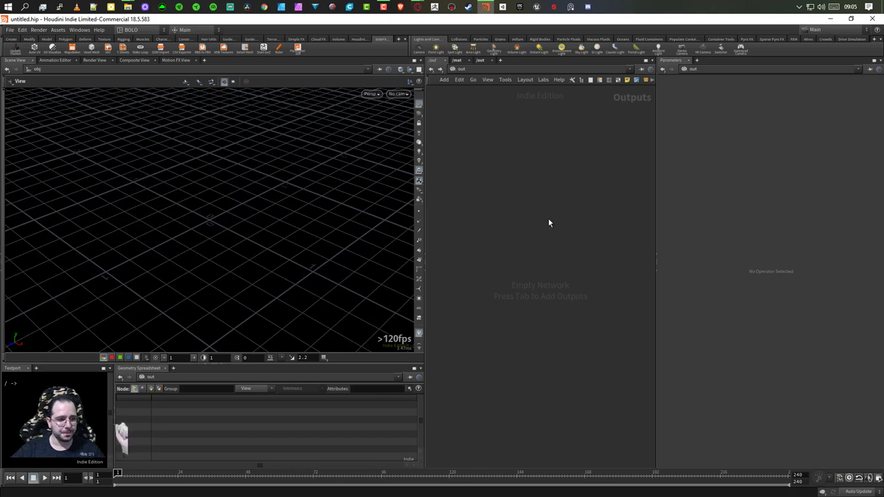
{"action": "key", "text": "Tab"}
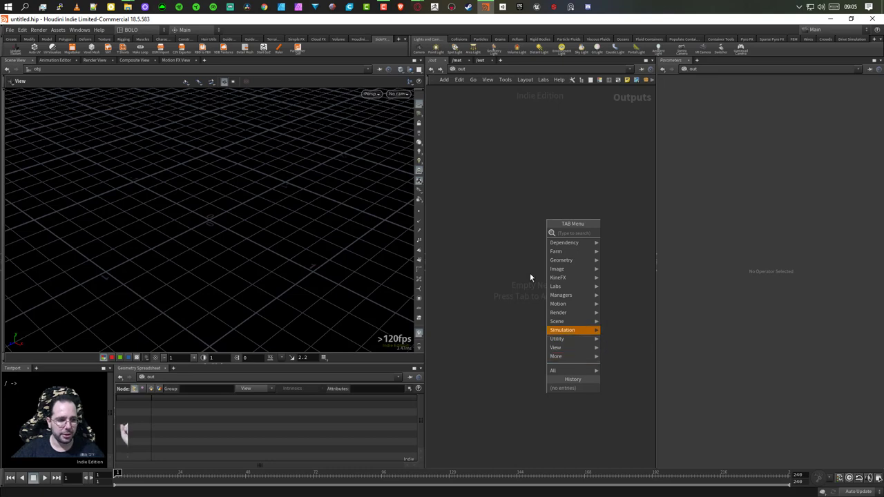
- Switch to the /img Compositing level and add a Managers > Image Network node, img1
{"action": "left_click", "coordinate": [464, 69]}
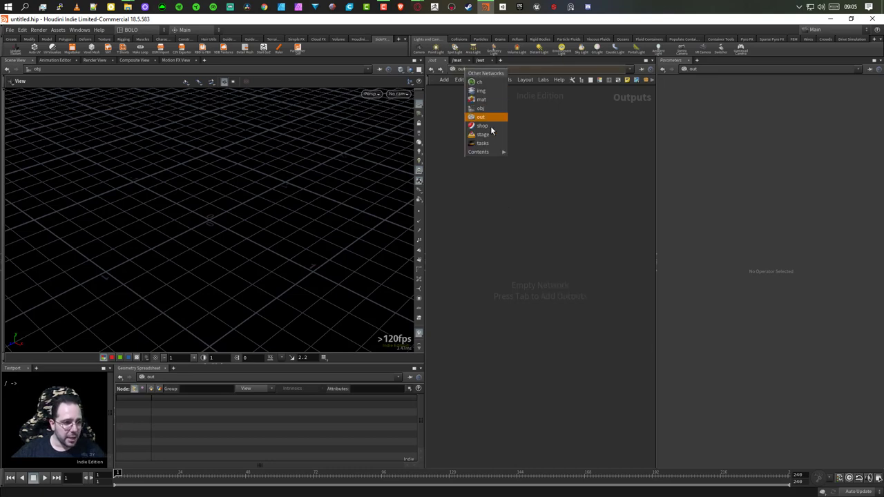
{"action": "left_click", "coordinate": [483, 91]}
{"action": "key", "text": "Tab"}
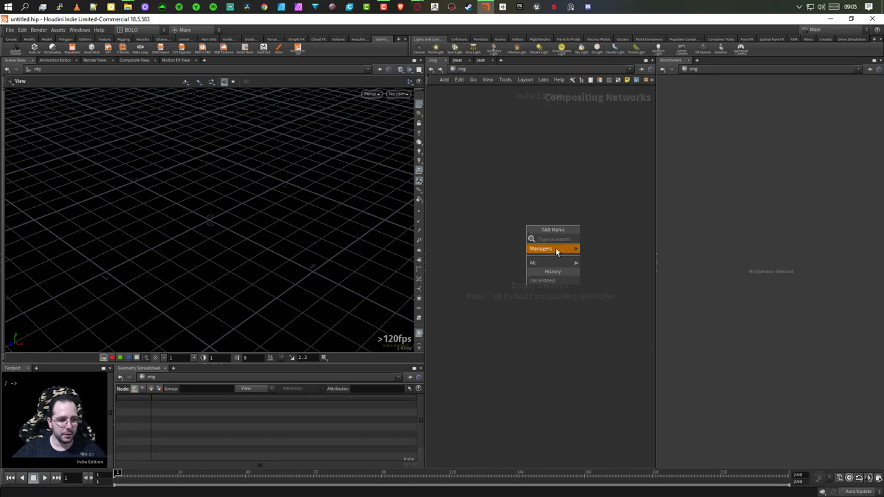
{"action": "left_click", "coordinate": [585, 250]}
{"action": "left_click", "coordinate": [509, 181]}
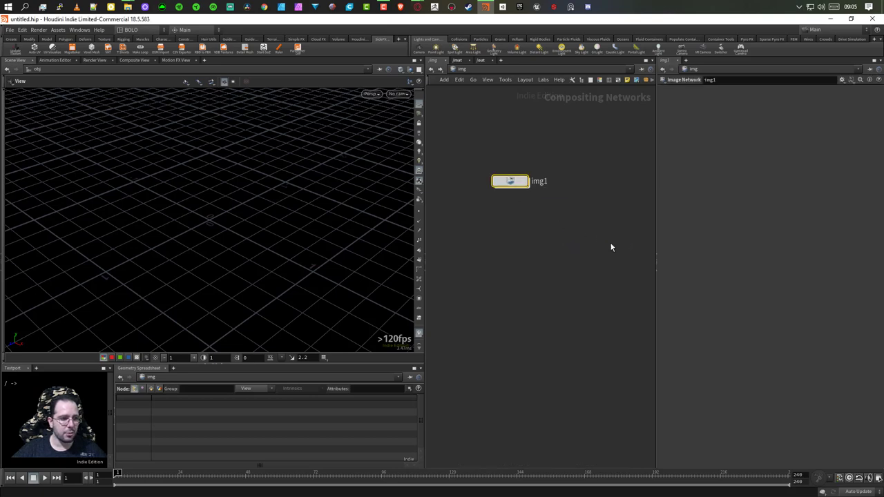
- Dive into img1 to browse its node types, then return up and delete img1
{"action": "double_click", "coordinate": [509, 181]}
{"action": "key", "text": "Tab"}
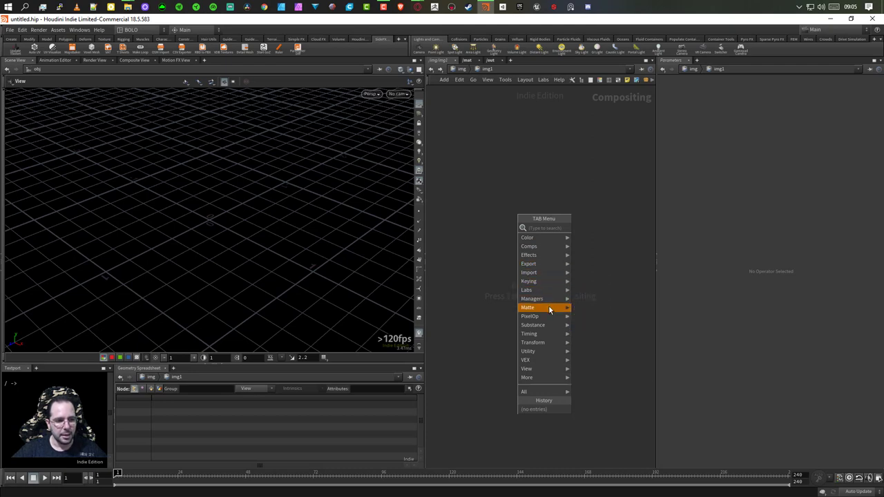
{"action": "left_click", "coordinate": [460, 71]}
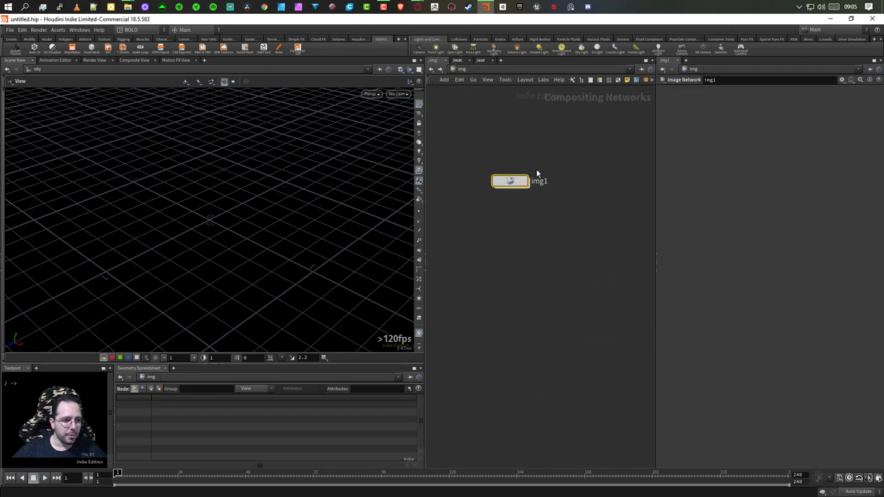
{"action": "key", "text": "Delete"}
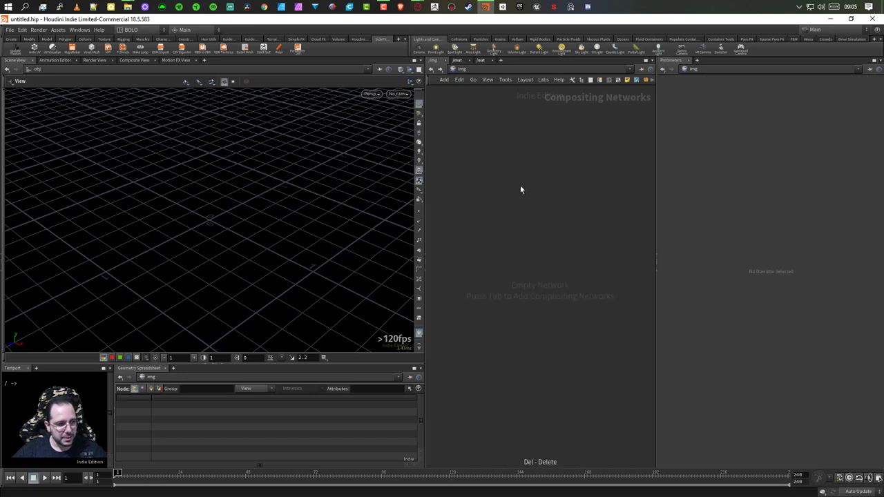
{"action": "left_click", "coordinate": [460, 70]}
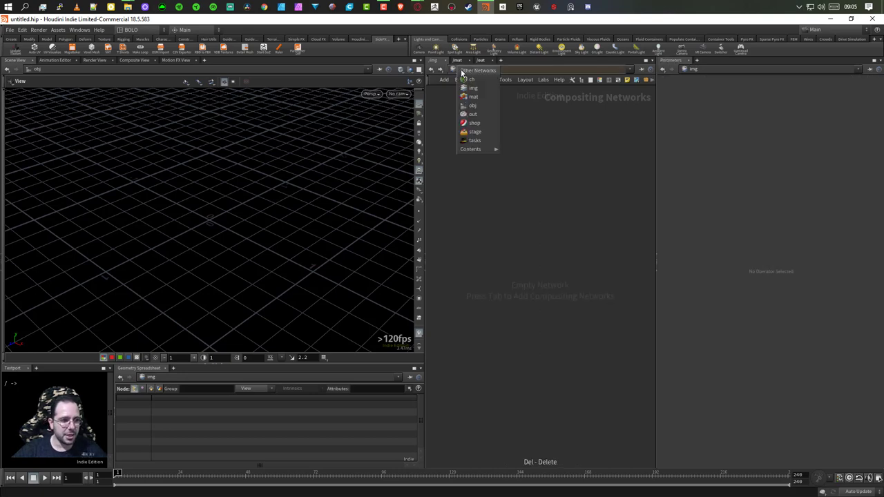
- In /obj, add a Geometry node renamed SOP_-__SURFACE_OPERATORS and drag it left
{"action": "left_click", "coordinate": [488, 112]}
{"action": "key", "text": "Tab"}
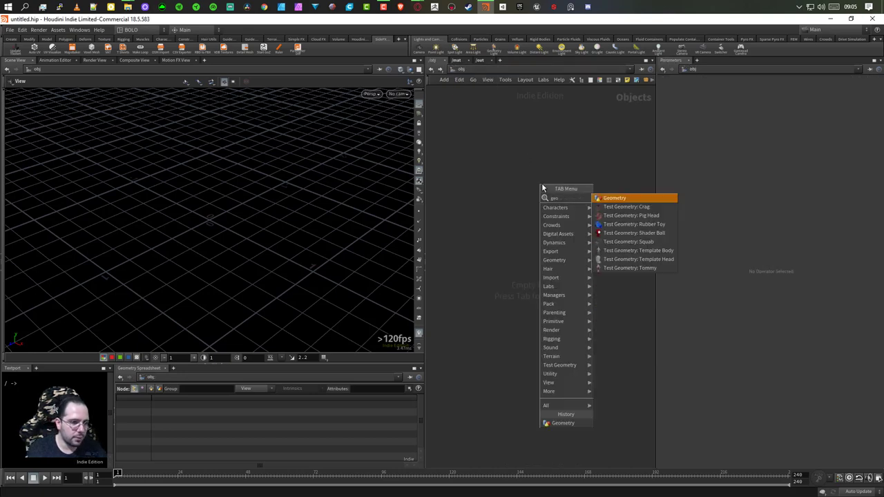
{"action": "key", "text": "Return"}
{"action": "left_click", "coordinate": [542, 185]}
{"action": "key", "text": "F2"}
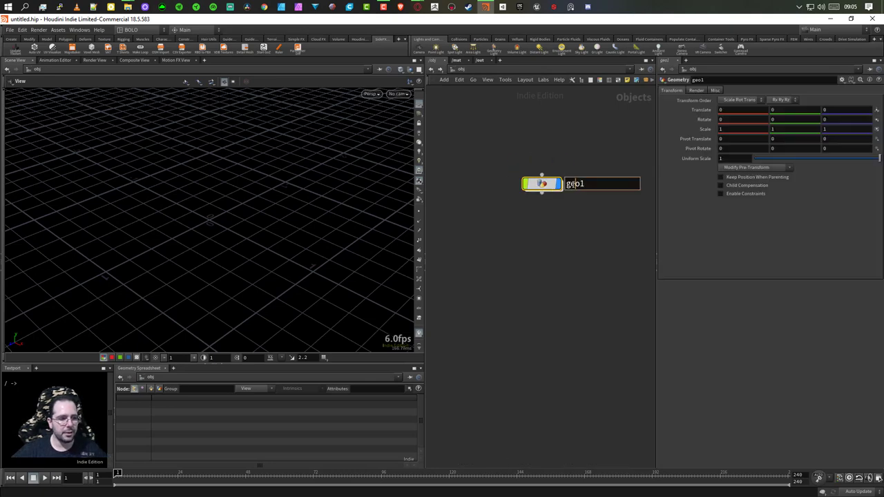
{"action": "type", "text": "SOP_"}
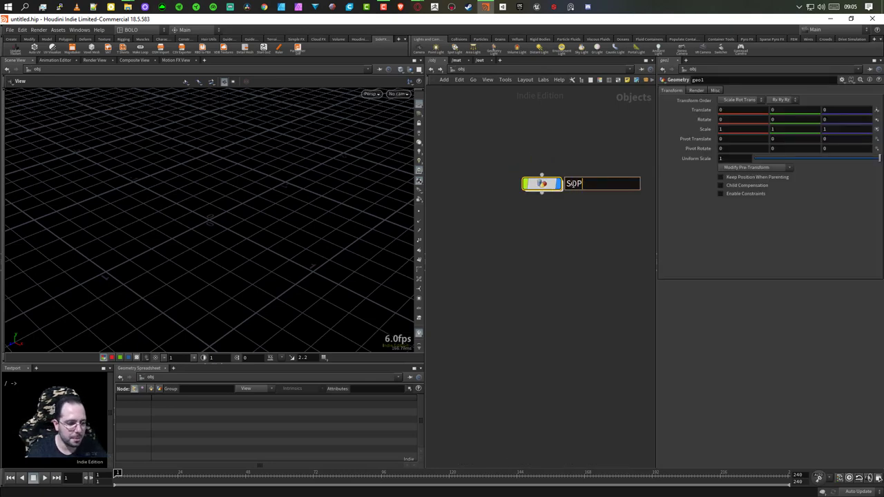
{"action": "type", "text": "-__SU"}
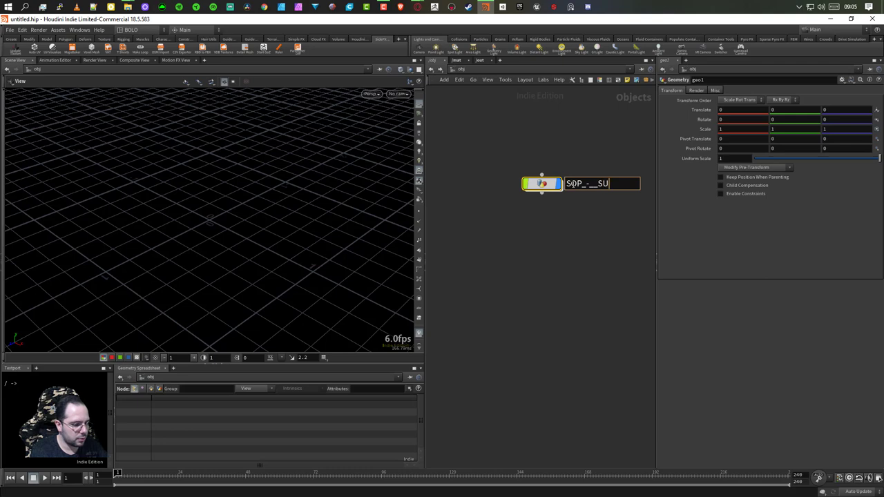
{"action": "type", "text": "RFACE_OPERATOR"}
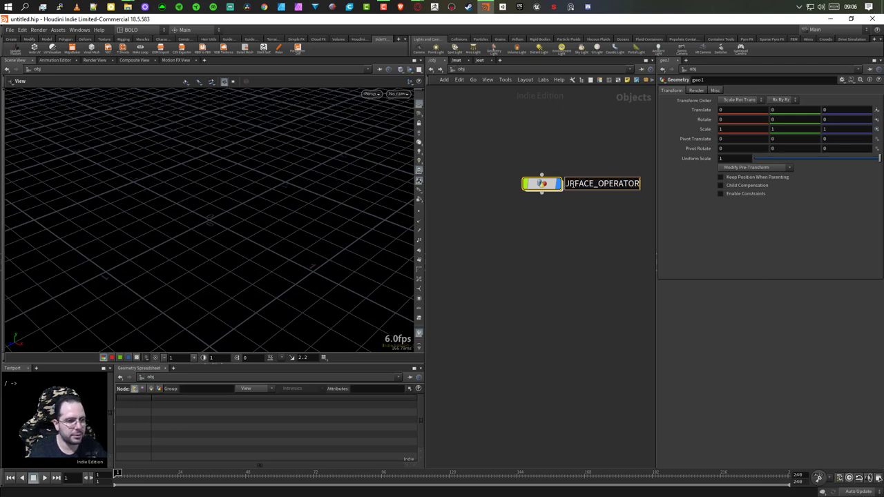
{"action": "type", "text": "S"}
{"action": "key", "text": "Return"}
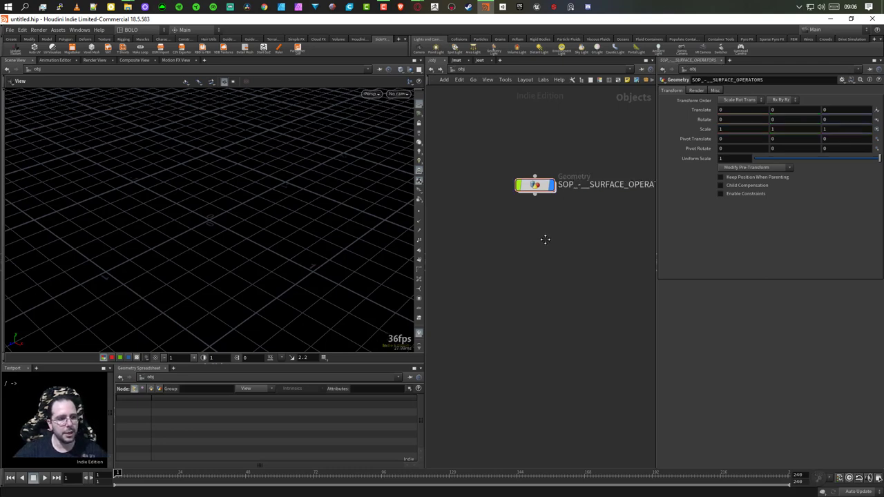
{"action": "mouse_move", "coordinate": [545, 184]}
{"action": "left_mouse_down"}
{"action": "mouse_move", "coordinate": [488, 174]}
{"action": "mouse_move", "coordinate": [484, 164]}
{"action": "left_mouse_up"}
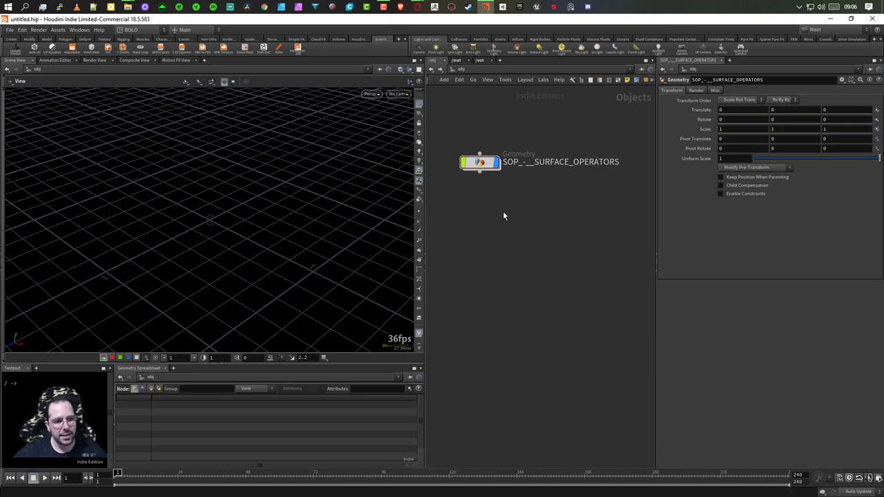
{"action": "left_click", "coordinate": [475, 80]}
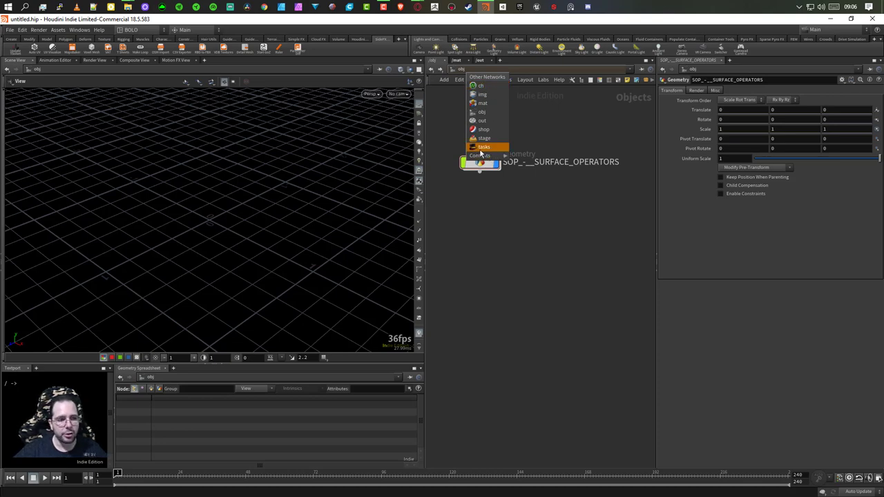
{"action": "left_click", "coordinate": [517, 241]}
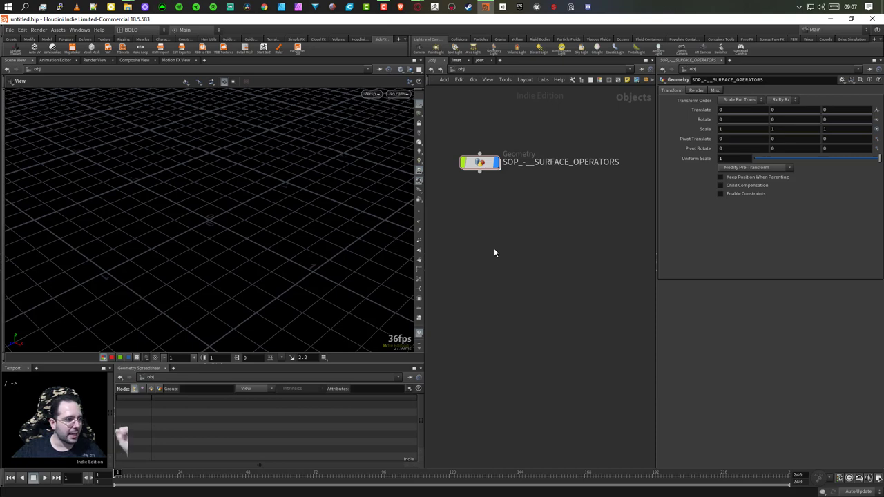
- Browse the shelf tabs from Create through the terrain tools, then return to Create
{"action": "left_click", "coordinate": [11, 38]}
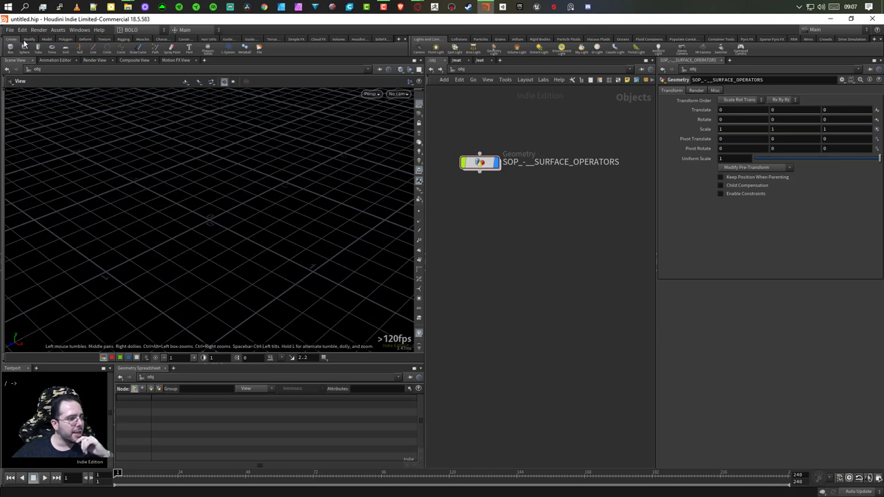
{"action": "left_click", "coordinate": [29, 40]}
{"action": "left_click", "coordinate": [47, 39]}
{"action": "left_click", "coordinate": [65, 39]}
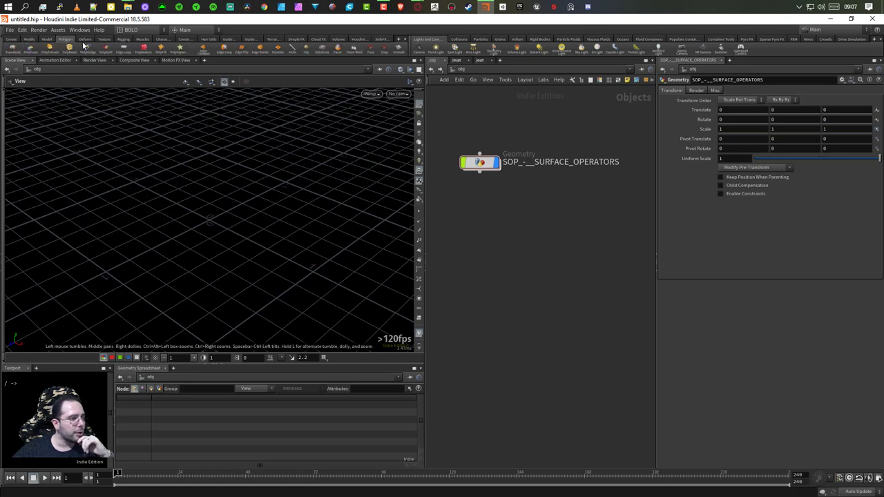
{"action": "left_click", "coordinate": [85, 39]}
{"action": "left_click", "coordinate": [104, 40]}
{"action": "left_click", "coordinate": [124, 40]}
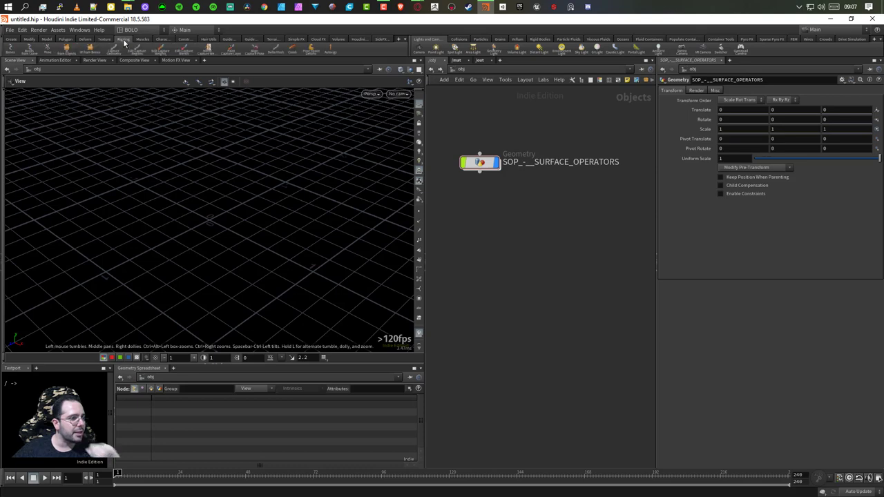
{"action": "left_click", "coordinate": [143, 40]}
{"action": "left_click", "coordinate": [163, 39]}
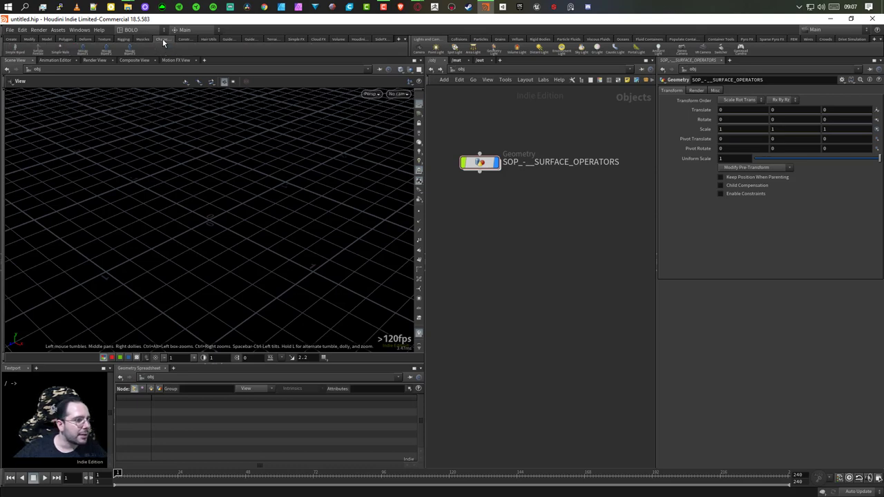
{"action": "left_click", "coordinate": [183, 40]}
{"action": "left_click", "coordinate": [208, 39]}
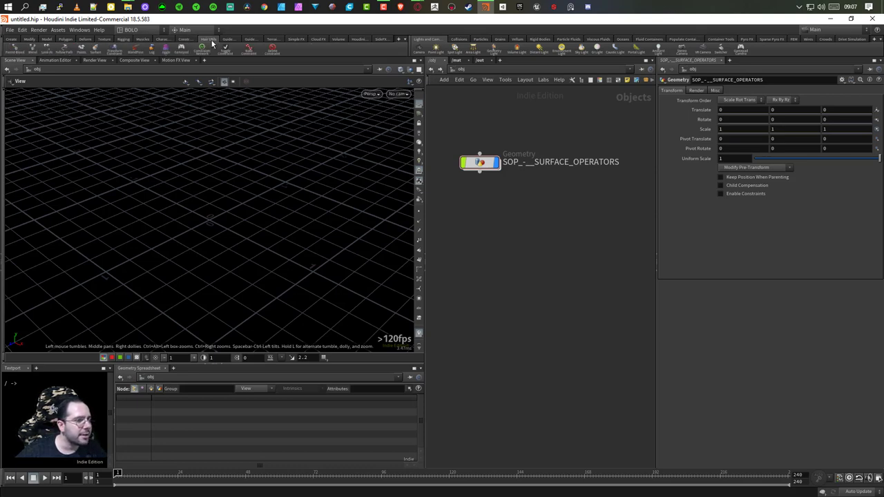
{"action": "left_click", "coordinate": [228, 40]}
{"action": "left_click", "coordinate": [276, 40]}
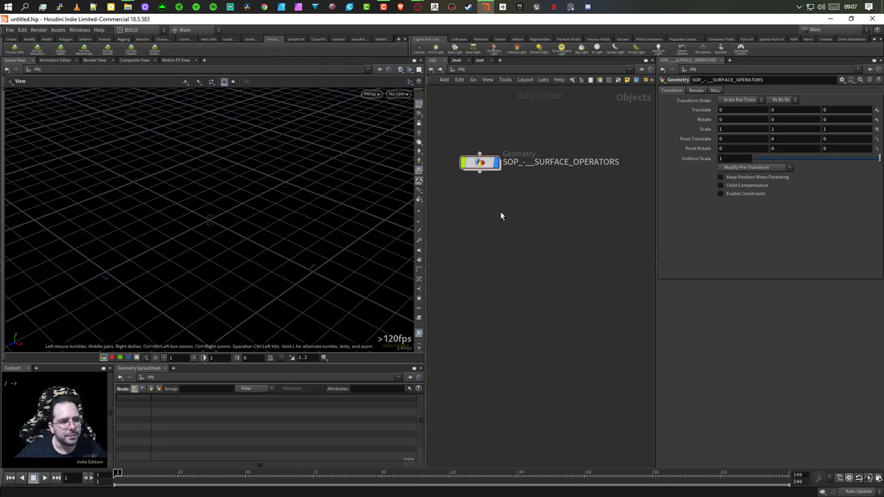
{"action": "left_click", "coordinate": [11, 40]}
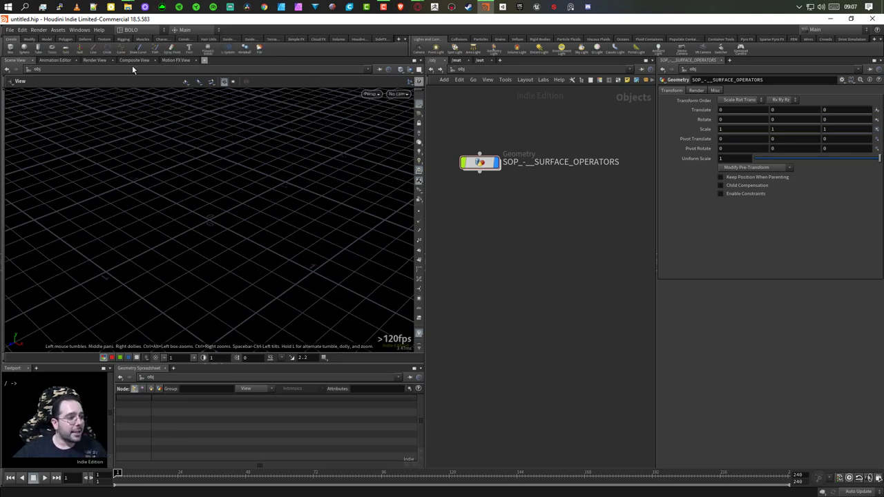
- Select the SideFX Labs shelf tab and remove it with Delete Shelf Tab
{"action": "left_click", "coordinate": [383, 40]}
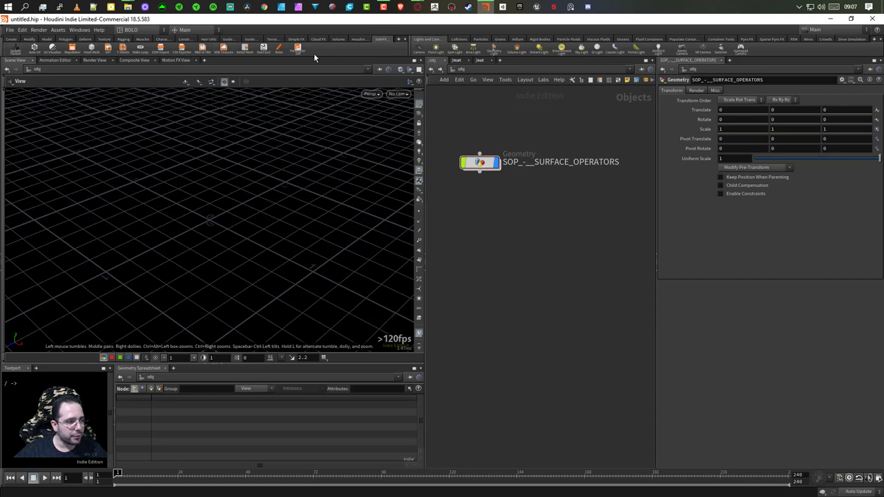
{"action": "right_click", "coordinate": [384, 39]}
{"action": "left_click", "coordinate": [378, 39]}
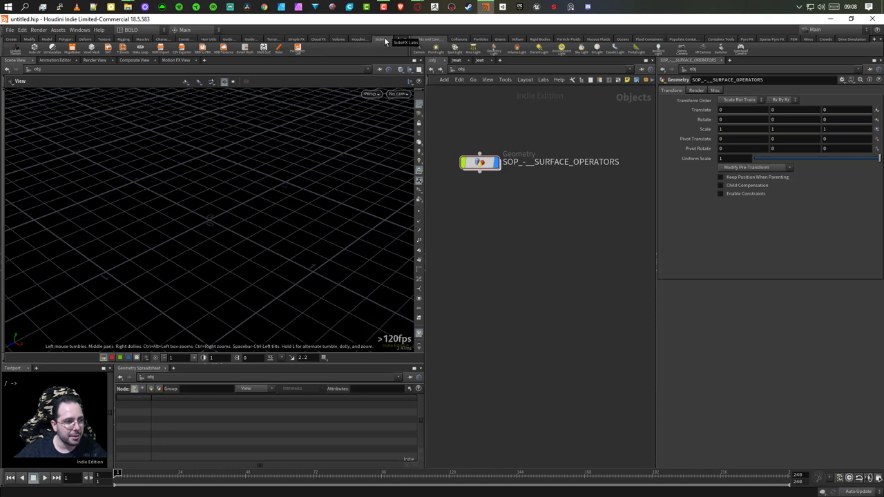
{"action": "right_click", "coordinate": [383, 39]}
{"action": "left_click", "coordinate": [406, 84]}
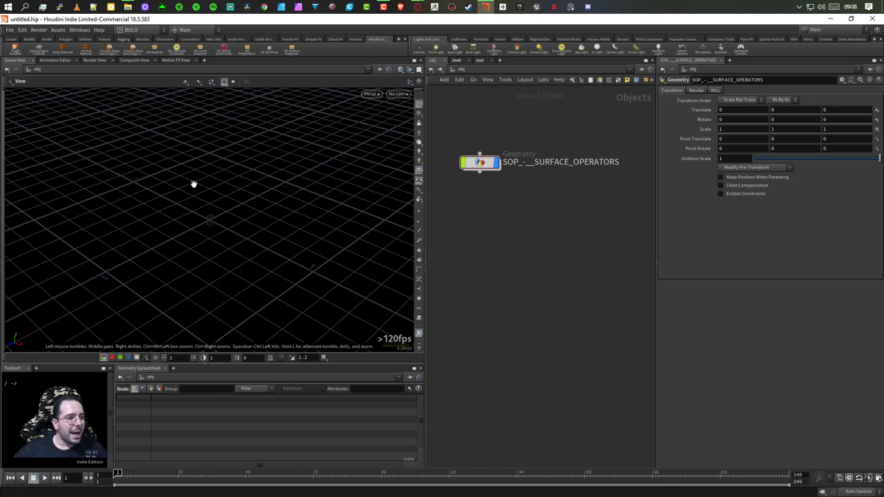
{"action": "left_click", "coordinate": [397, 39]}
{"action": "mouse_move", "coordinate": [418, 70]}
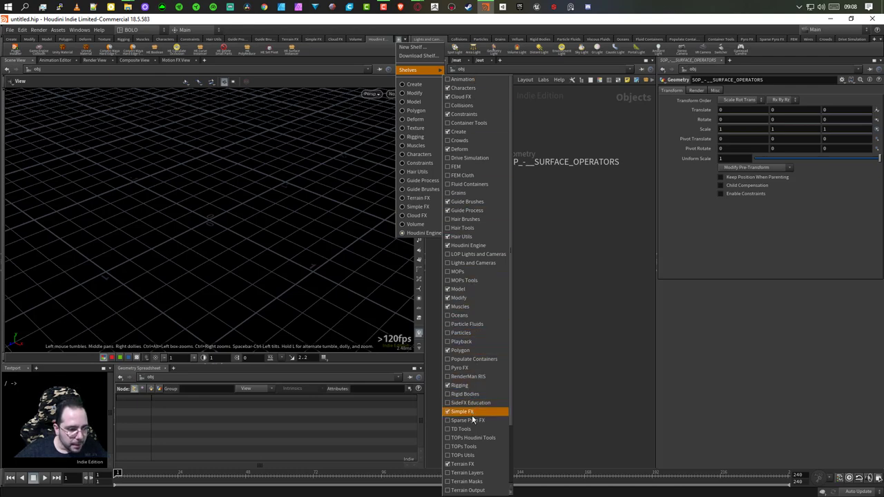
{"action": "scroll", "coordinate": [473, 436], "scroll_direction": "down", "scroll_amount": 5}
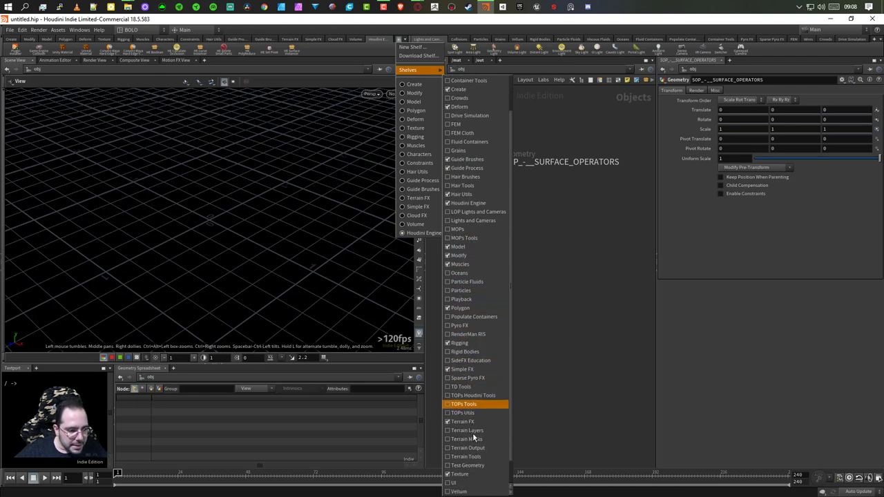
{"action": "scroll", "coordinate": [472, 433], "scroll_direction": "down", "scroll_amount": 3}
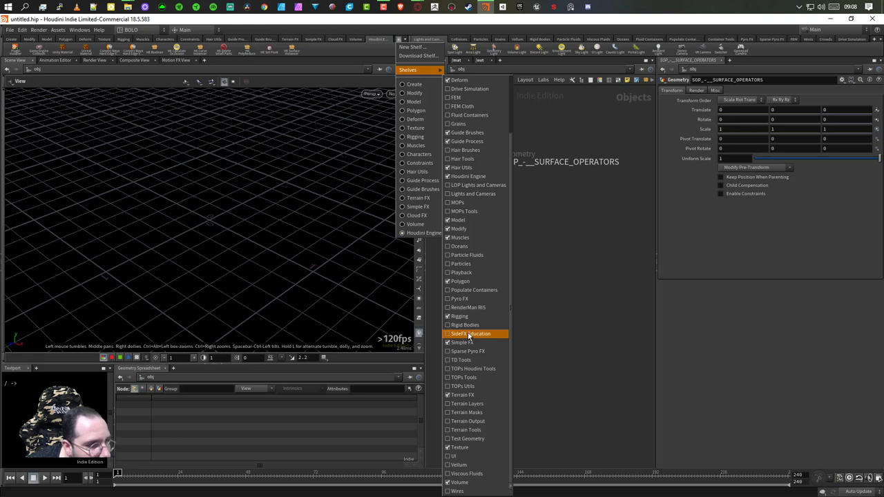
{"action": "scroll", "coordinate": [467, 336], "scroll_direction": "up", "scroll_amount": 1}
{"action": "scroll", "coordinate": [467, 334], "scroll_direction": "up", "scroll_amount": 3}
{"action": "scroll", "coordinate": [467, 334], "scroll_direction": "up", "scroll_amount": 3}
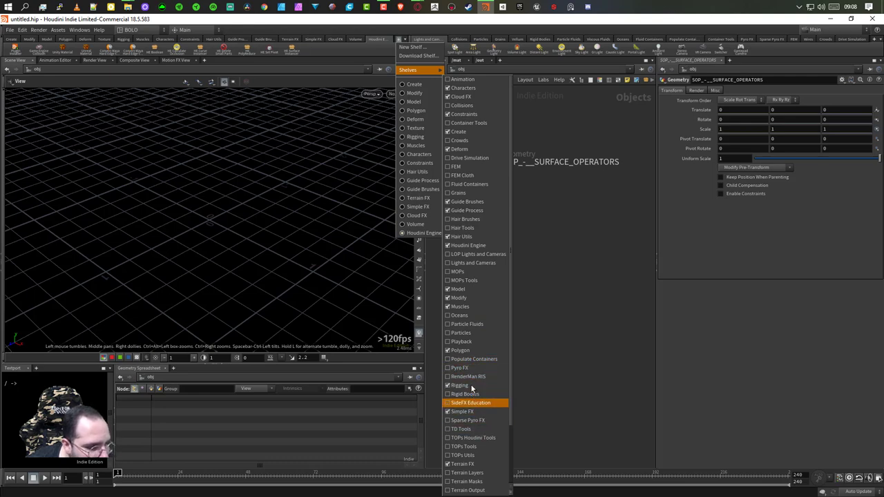
{"action": "scroll", "coordinate": [471, 421], "scroll_direction": "down", "scroll_amount": 1}
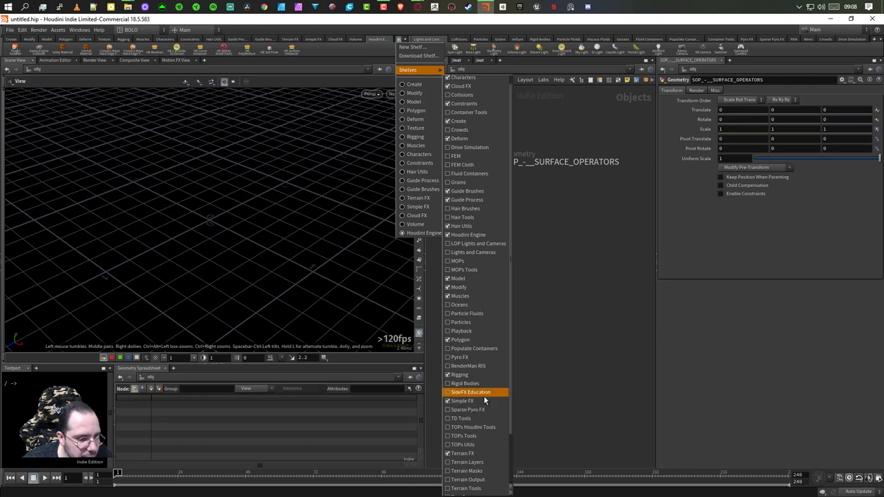
{"action": "scroll", "coordinate": [470, 438], "scroll_direction": "down", "scroll_amount": 7}
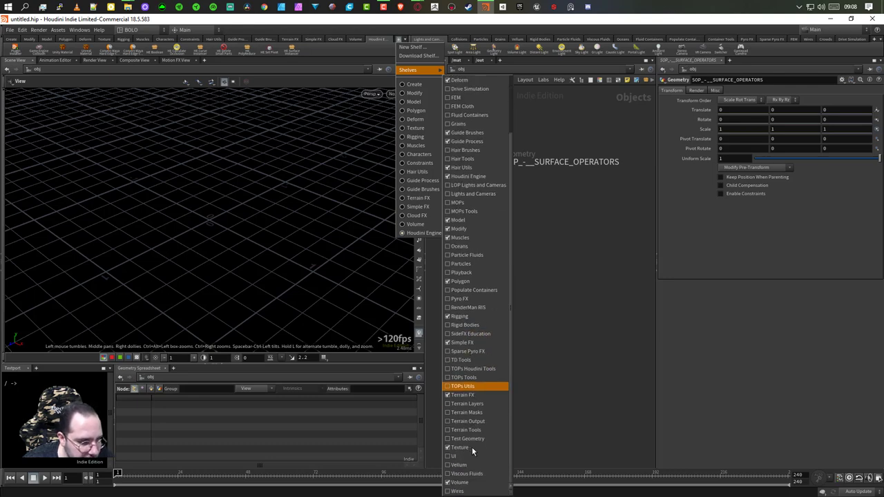
{"action": "left_click", "coordinate": [468, 362]}
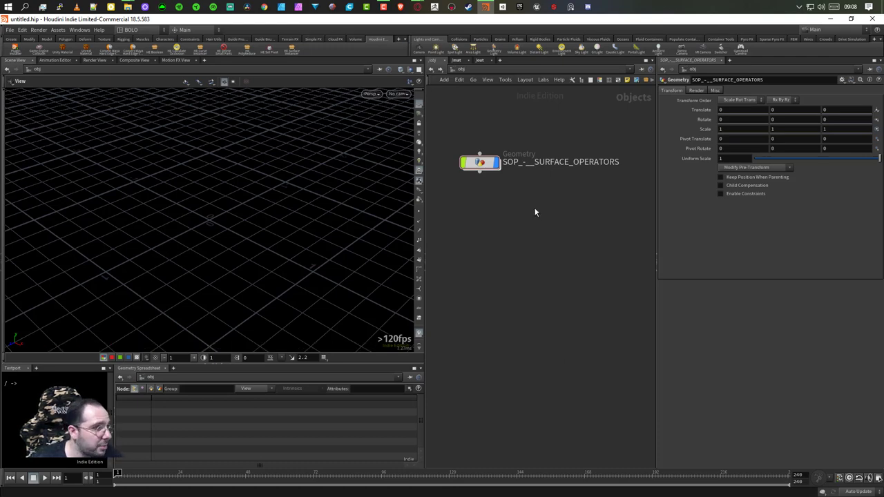
- Open the SideFX Labs updater from the Windows menu and move it right
{"action": "left_click", "coordinate": [88, 32]}
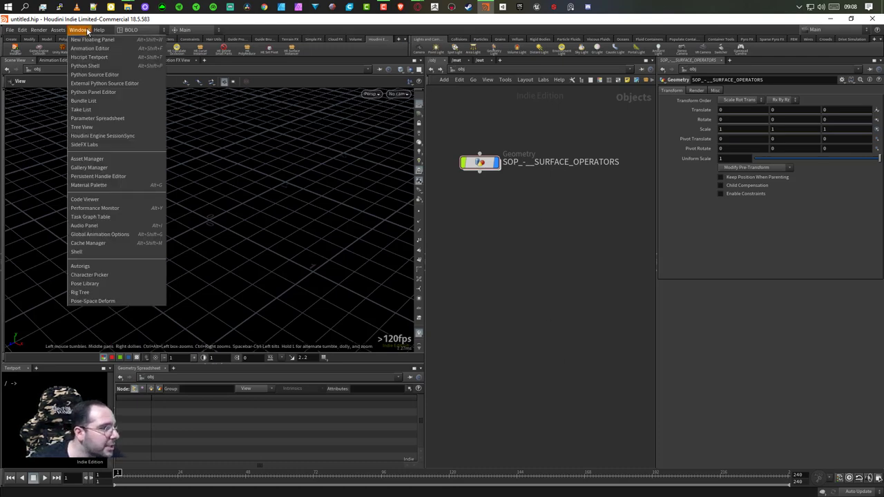
{"action": "left_click", "coordinate": [102, 147]}
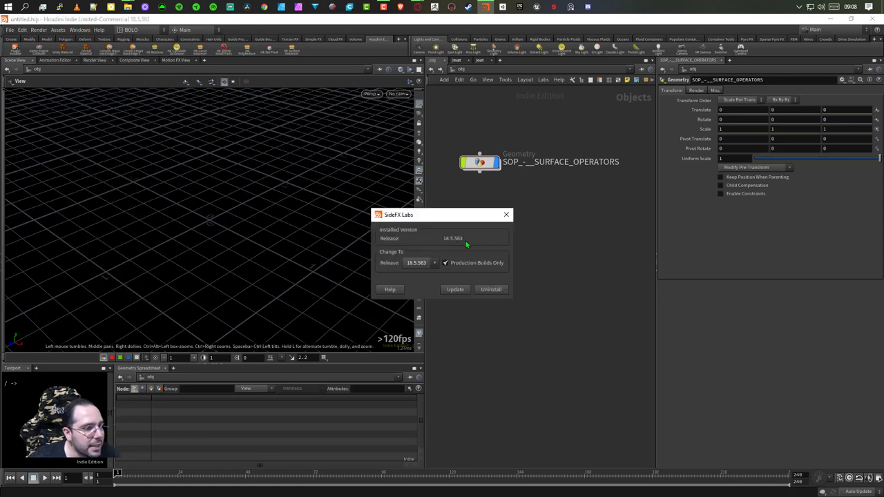
{"action": "left_click_drag", "start_coordinate": [469, 216], "coordinate": [534, 226]}
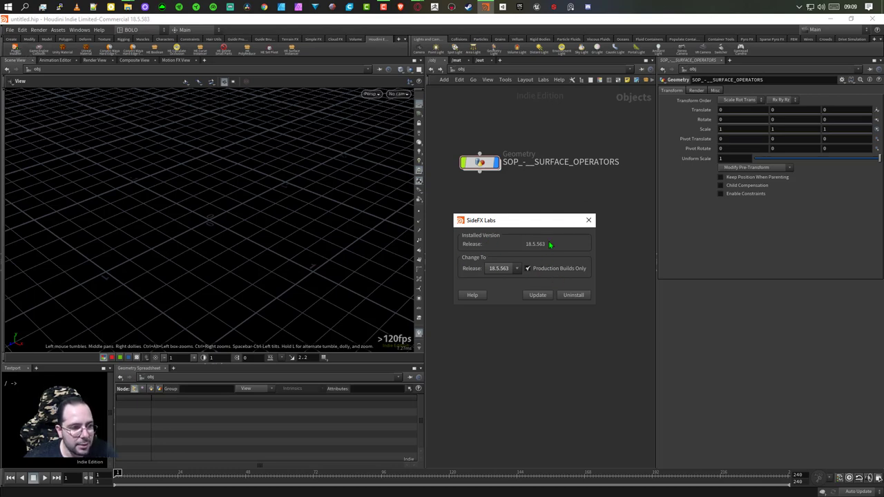
- Uncheck Production Builds Only and set Change To Release to 18.5.583
{"action": "left_click", "coordinate": [513, 269]}
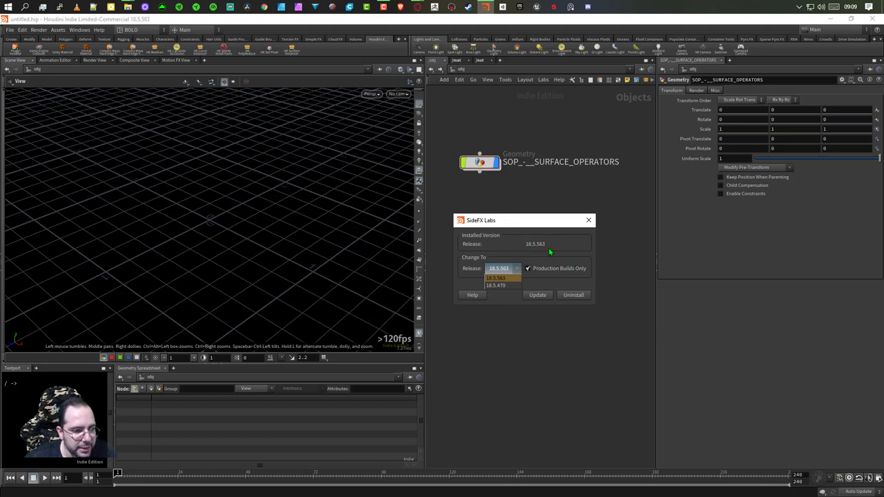
{"action": "left_click", "coordinate": [521, 269]}
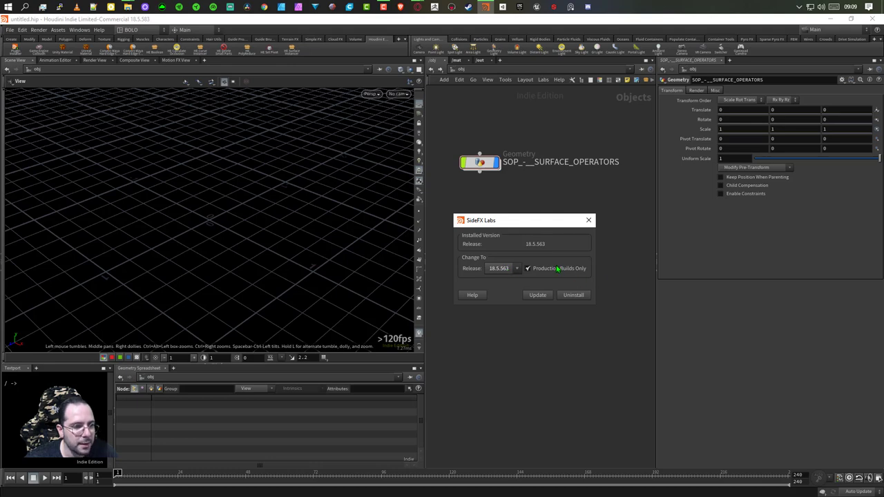
{"action": "left_click", "coordinate": [552, 269]}
{"action": "left_click", "coordinate": [517, 269]}
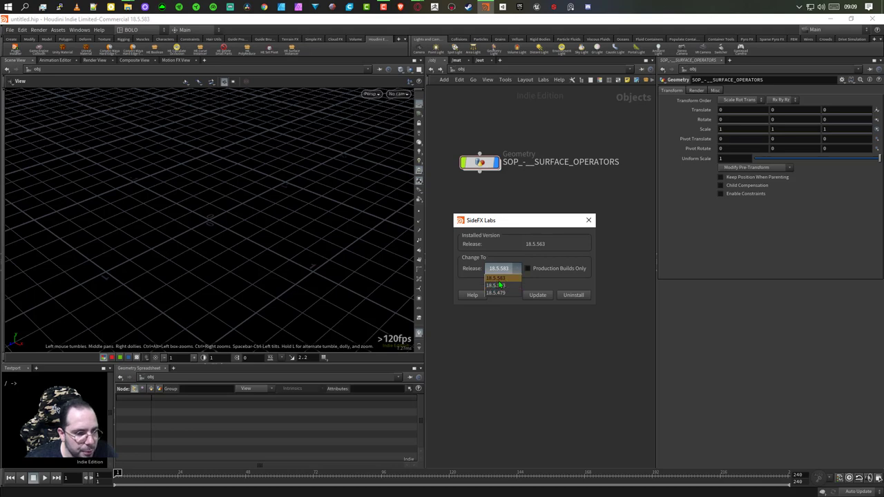
{"action": "left_click", "coordinate": [147, 21]}
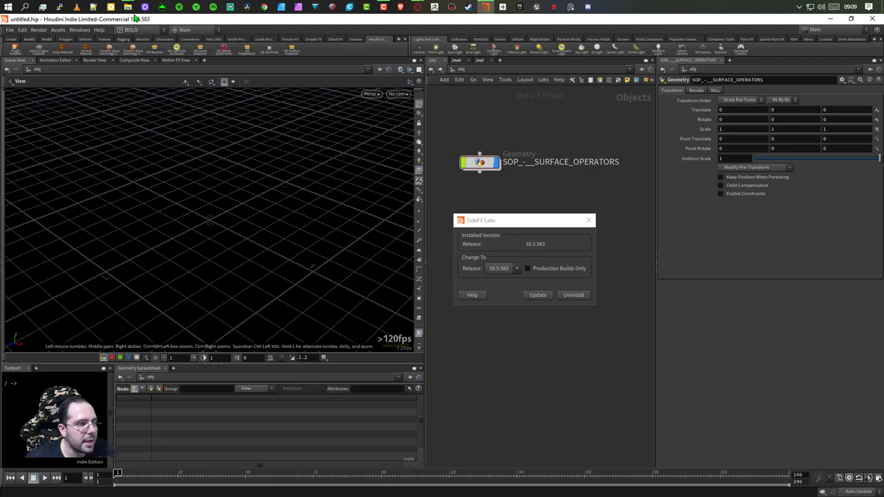
{"action": "left_click", "coordinate": [511, 268]}
{"action": "left_click", "coordinate": [462, 275]}
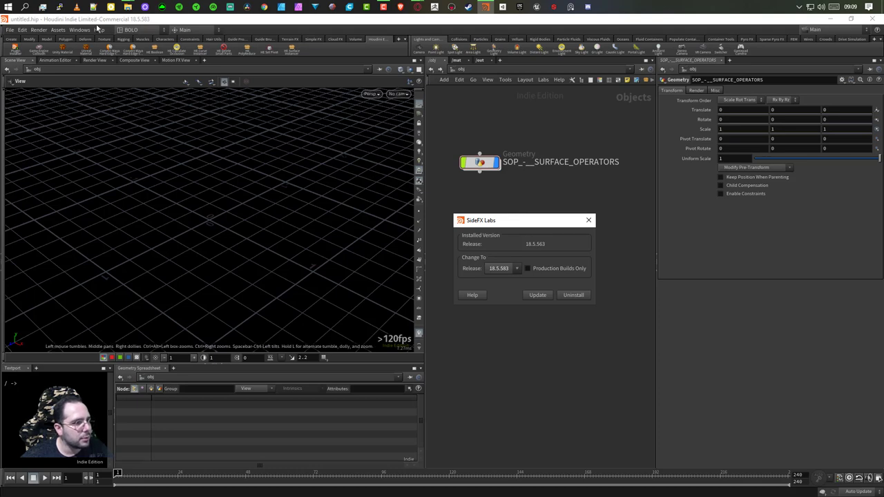
- Update SideFX Labs to 18.5.583, closing the console message and moving the progress window aside
{"action": "left_click", "coordinate": [145, 26]}
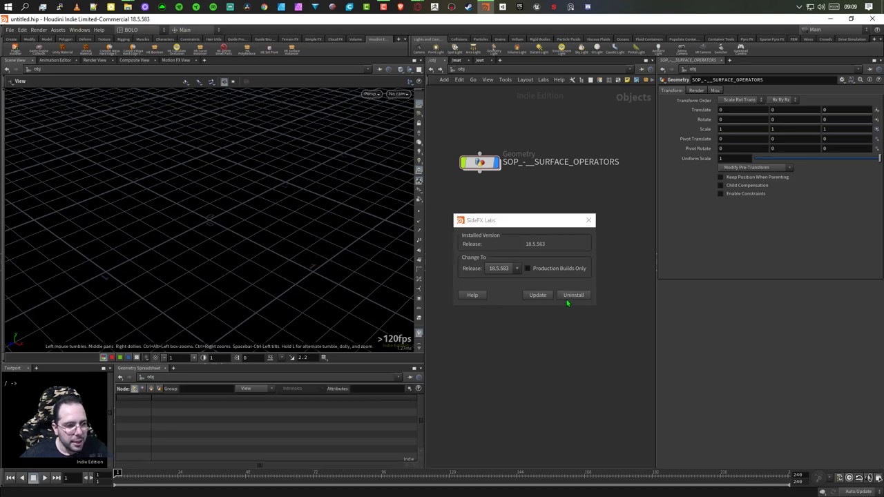
{"action": "left_click", "coordinate": [539, 299]}
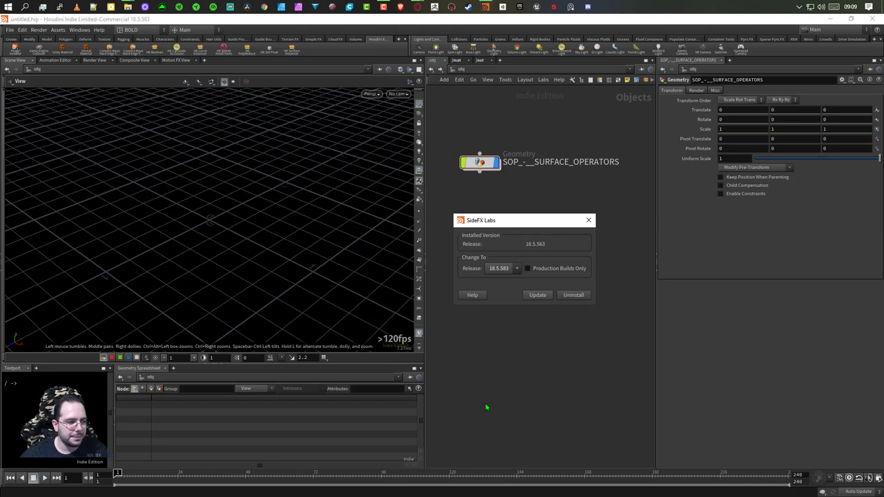
{"action": "left_click_drag", "start_coordinate": [693, 390], "coordinate": [642, 339]}
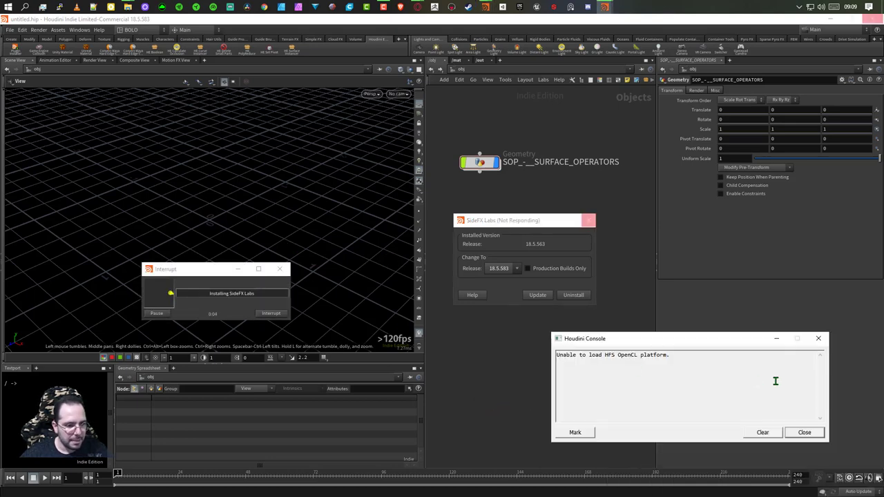
{"action": "left_click", "coordinate": [808, 435]}
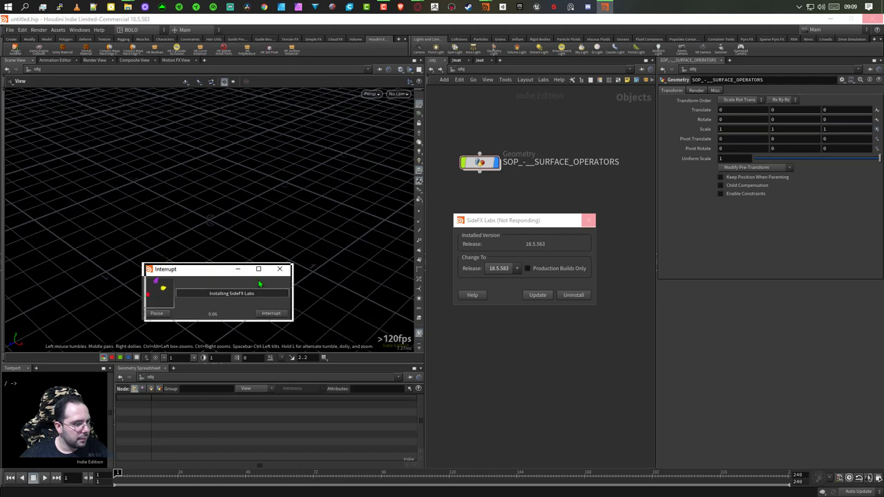
{"action": "left_click_drag", "start_coordinate": [216, 271], "coordinate": [505, 336]}
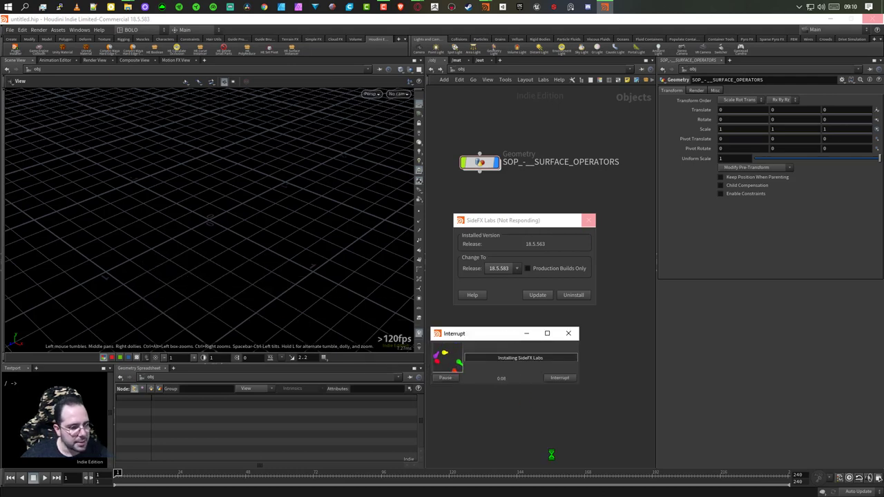
{"action": "left_click_drag", "start_coordinate": [547, 427], "coordinate": [524, 335]}
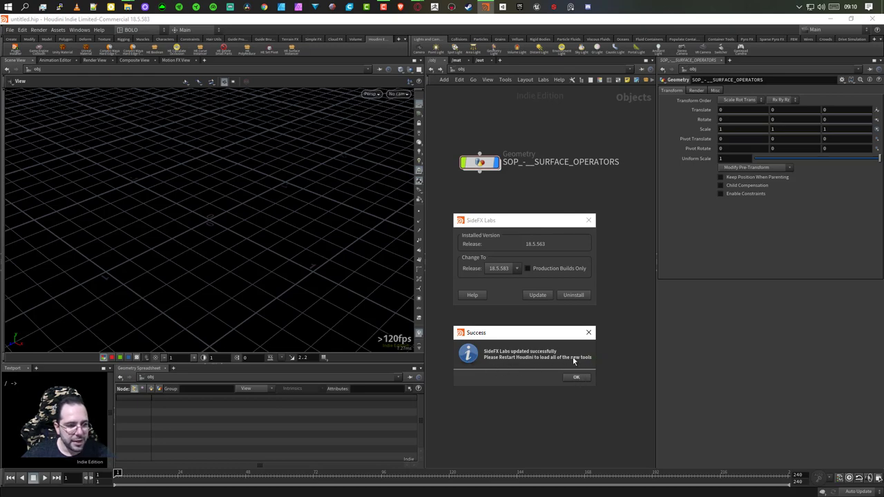
- Acknowledge the successful update and quit Houdini, discarding the untitled scene
{"action": "left_click", "coordinate": [575, 379]}
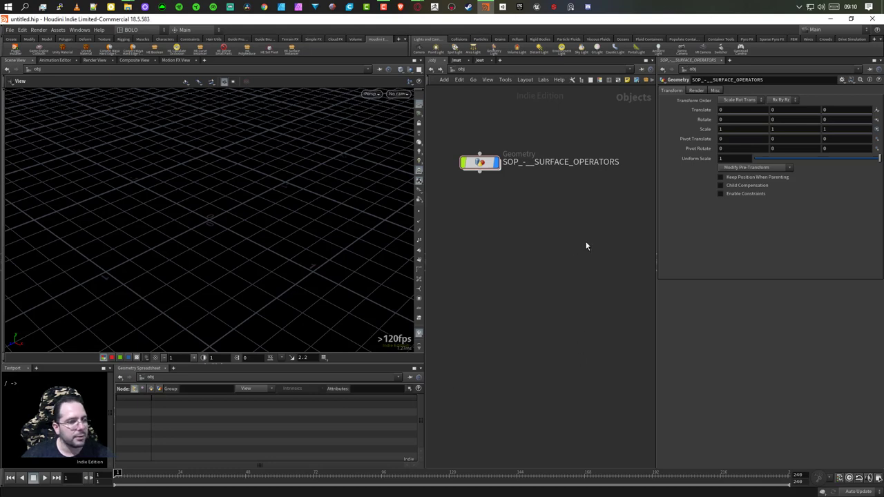
{"action": "left_click", "coordinate": [875, 22]}
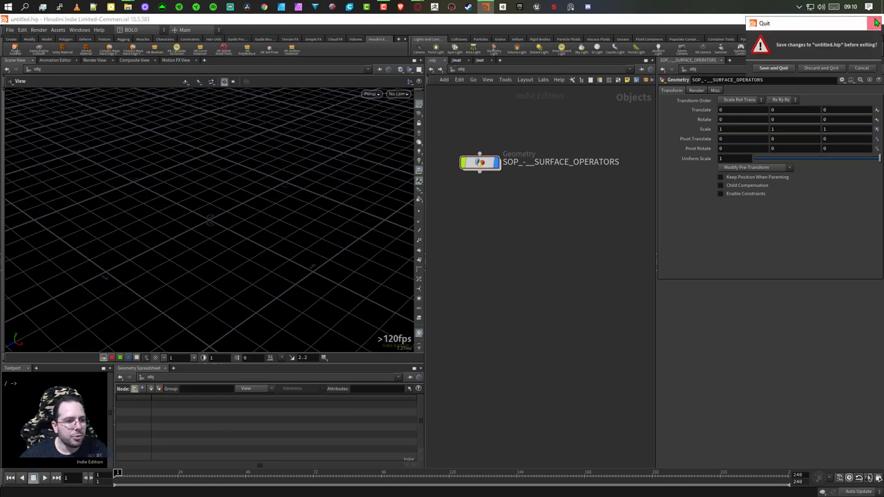
{"action": "left_click", "coordinate": [821, 69]}
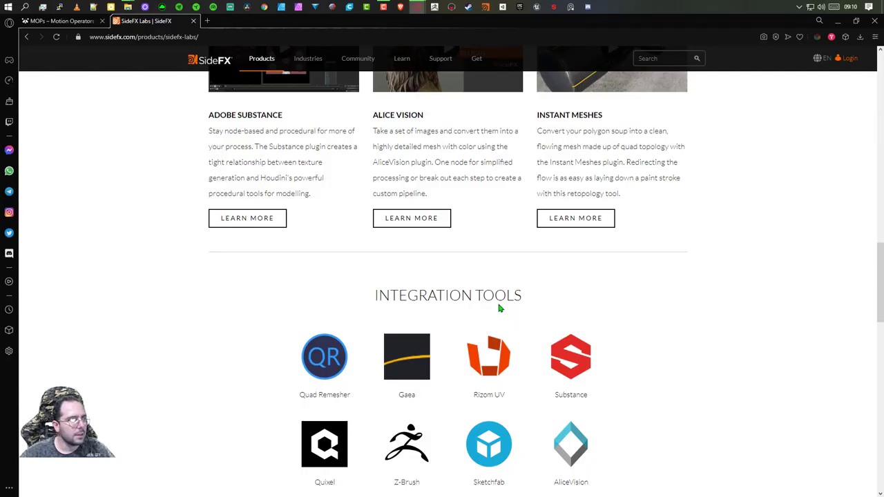
{"action": "scroll", "coordinate": [425, 283], "scroll_direction": "up", "scroll_amount": 15}
{"action": "scroll", "coordinate": [429, 289], "scroll_direction": "up", "scroll_amount": 3}
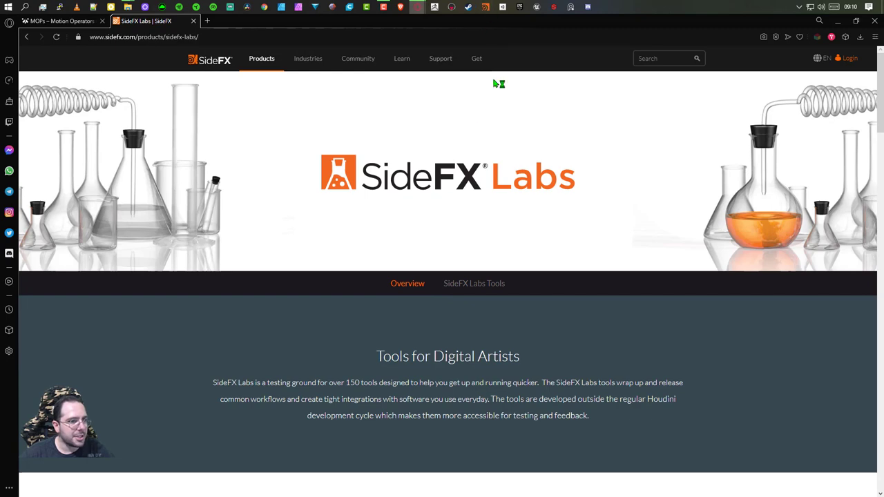
{"action": "scroll", "coordinate": [494, 387], "scroll_direction": "down", "scroll_amount": 2}
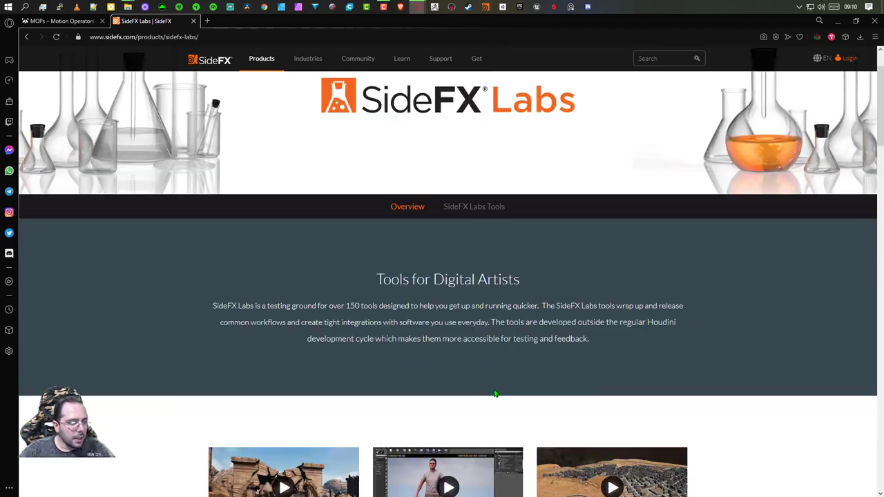
{"action": "scroll", "coordinate": [494, 388], "scroll_direction": "down", "scroll_amount": 3}
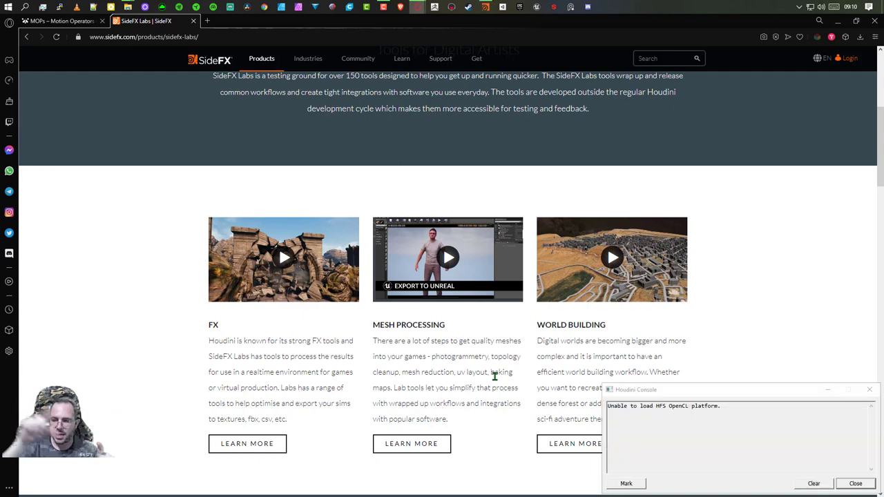
{"action": "left_click", "coordinate": [855, 483]}
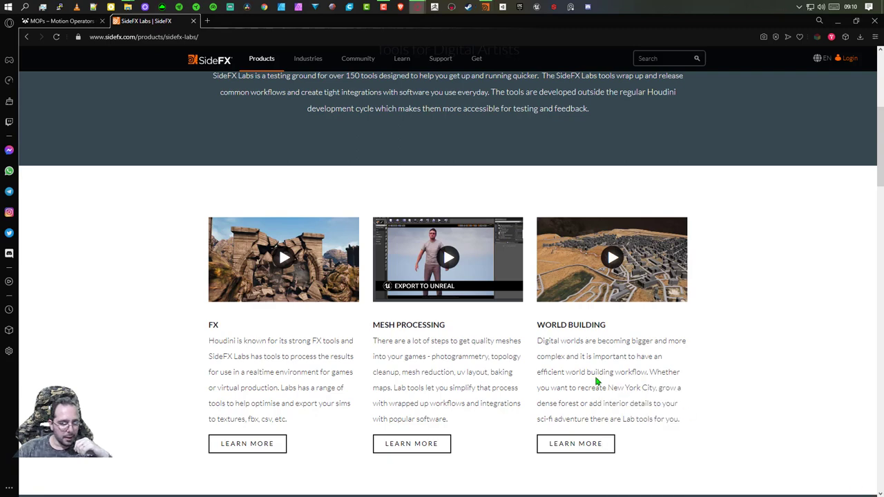
{"action": "left_click", "coordinate": [854, 485]}
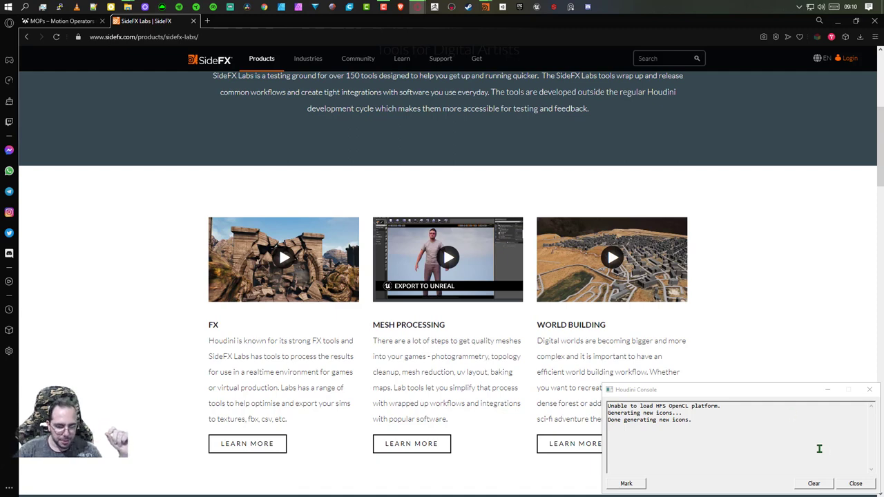
{"action": "left_click", "coordinate": [862, 484]}
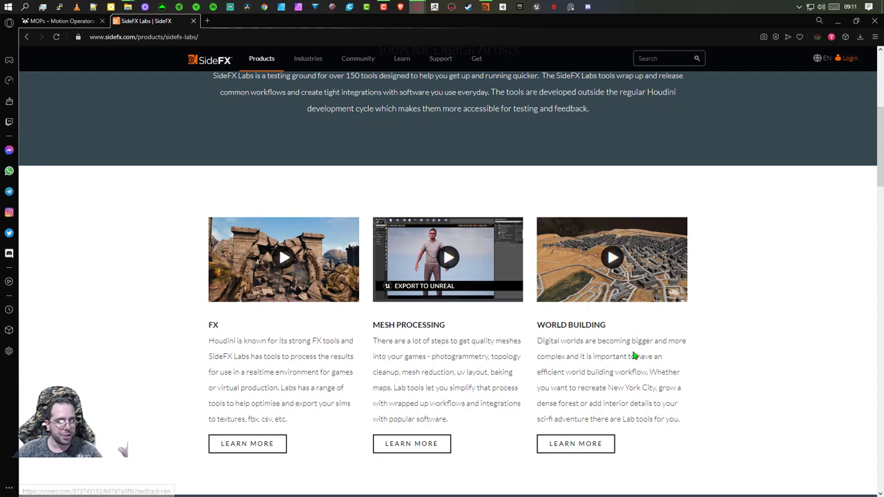
- Scroll through the SideFX Labs page, highlighting the ADOBE SUBSTANCE and INSTANT MESHES headings
{"action": "scroll", "coordinate": [335, 202], "scroll_direction": "up", "scroll_amount": 5}
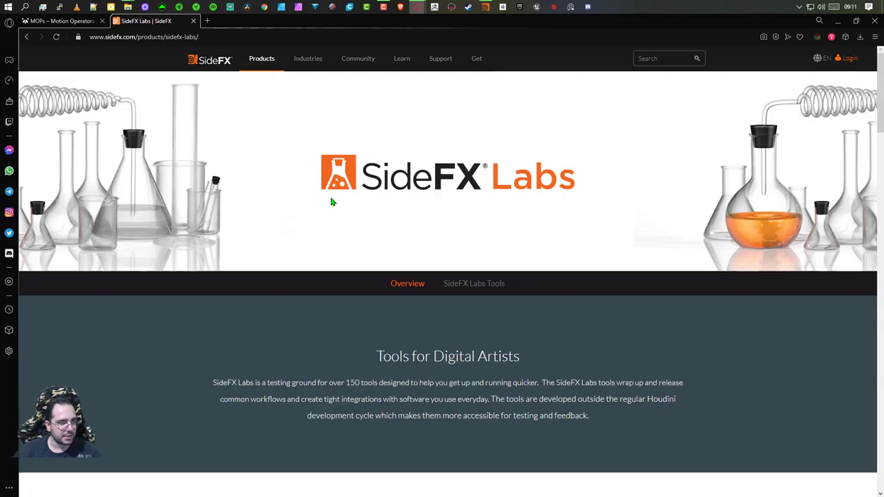
{"action": "scroll", "coordinate": [331, 202], "scroll_direction": "down", "scroll_amount": 2}
{"action": "scroll", "coordinate": [530, 300], "scroll_direction": "down", "scroll_amount": 10}
{"action": "scroll", "coordinate": [530, 299], "scroll_direction": "down", "scroll_amount": 4}
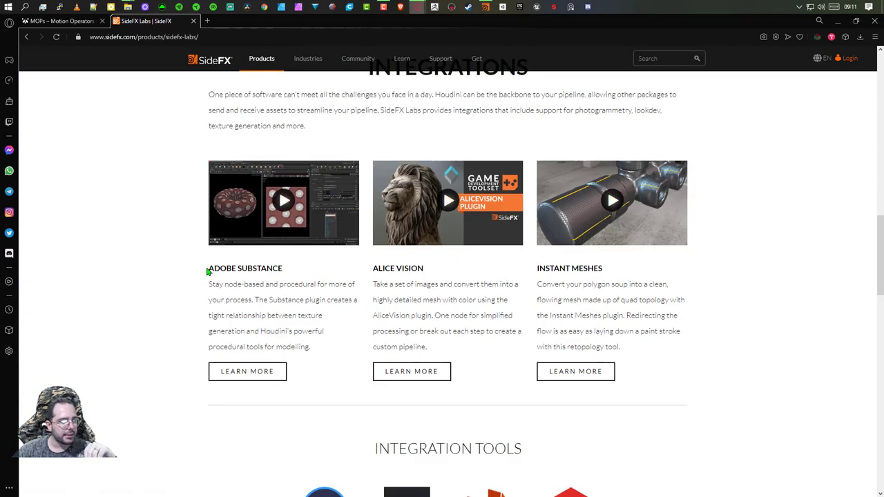
{"action": "mouse_move", "coordinate": [207, 272]}
{"action": "left_mouse_down"}
{"action": "mouse_move", "coordinate": [308, 270]}
{"action": "mouse_move", "coordinate": [150, 274]}
{"action": "left_mouse_up"}
{"action": "left_click", "coordinate": [604, 315]}
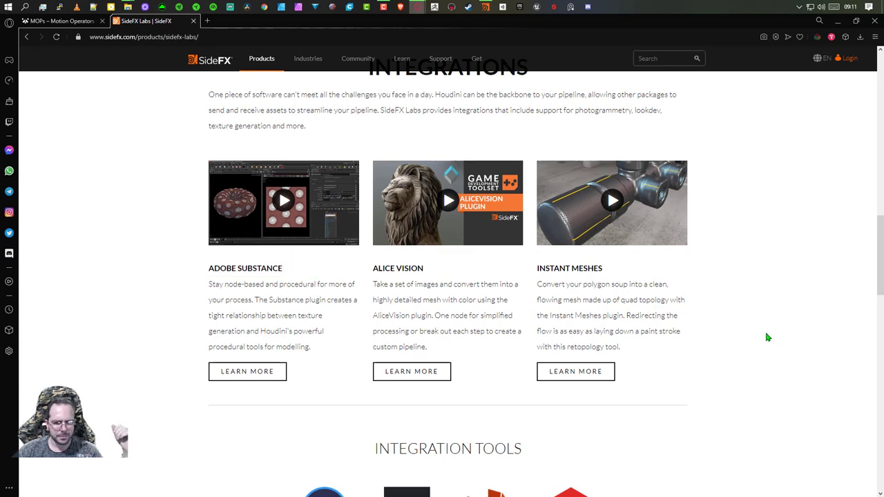
{"action": "scroll", "coordinate": [765, 334], "scroll_direction": "down", "scroll_amount": 1}
{"action": "mouse_move", "coordinate": [537, 194]}
{"action": "left_mouse_down"}
{"action": "mouse_move", "coordinate": [626, 193]}
{"action": "mouse_move", "coordinate": [537, 198]}
{"action": "left_mouse_up"}
{"action": "left_click", "coordinate": [739, 263]}
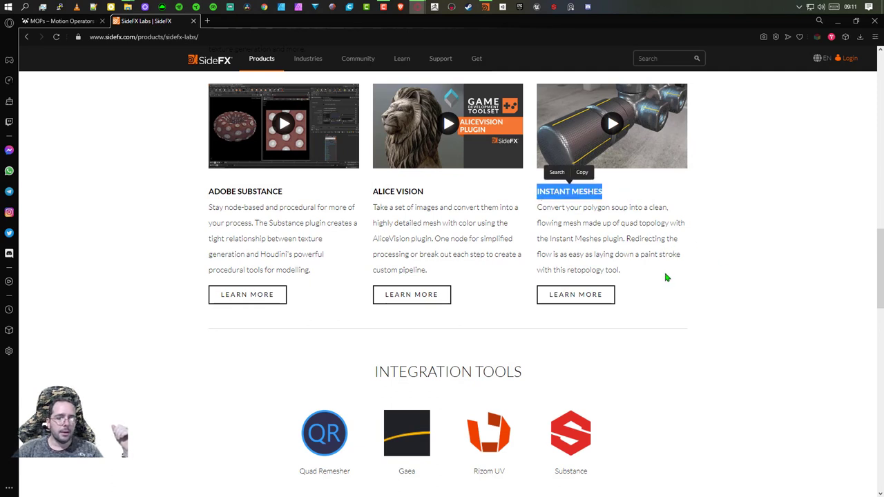
{"action": "left_click", "coordinate": [554, 201]}
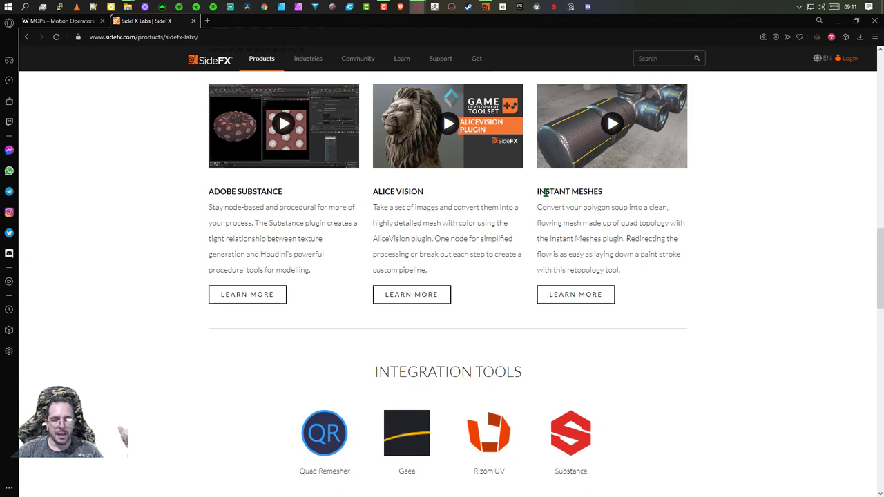
{"action": "left_click_drag", "start_coordinate": [545, 193], "coordinate": [612, 192]}
{"action": "scroll", "coordinate": [323, 281], "scroll_direction": "down", "scroll_amount": 2}
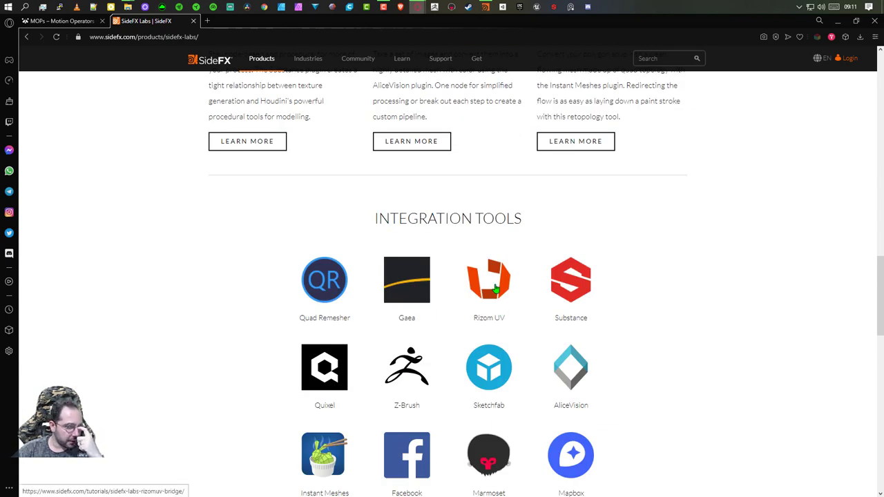
{"action": "scroll", "coordinate": [580, 352], "scroll_direction": "down", "scroll_amount": 1}
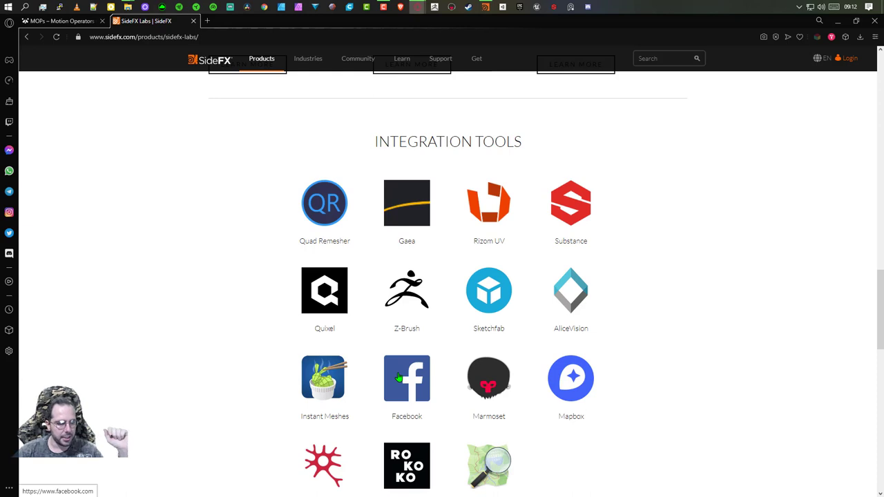
{"action": "scroll", "coordinate": [398, 377], "scroll_direction": "down", "scroll_amount": 1}
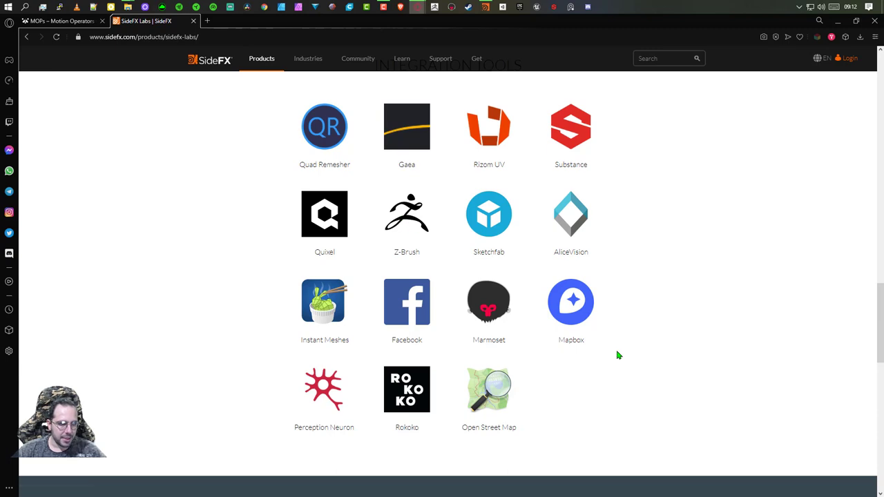
{"action": "scroll", "coordinate": [617, 351], "scroll_direction": "down", "scroll_amount": 3}
{"action": "scroll", "coordinate": [622, 339], "scroll_direction": "up", "scroll_amount": 3}
{"action": "scroll", "coordinate": [625, 328], "scroll_direction": "up", "scroll_amount": 2}
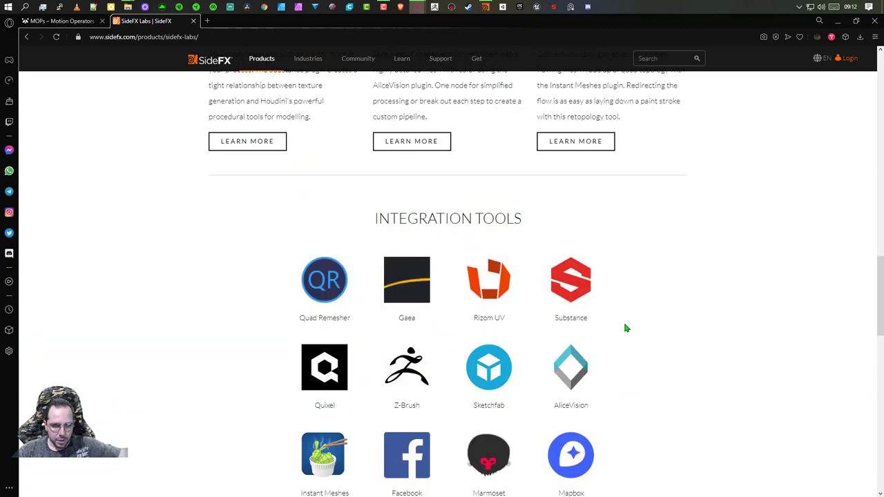
{"action": "scroll", "coordinate": [626, 328], "scroll_direction": "down", "scroll_amount": 2}
{"action": "scroll", "coordinate": [625, 328], "scroll_direction": "down", "scroll_amount": 3}
{"action": "scroll", "coordinate": [625, 328], "scroll_direction": "down", "scroll_amount": 2}
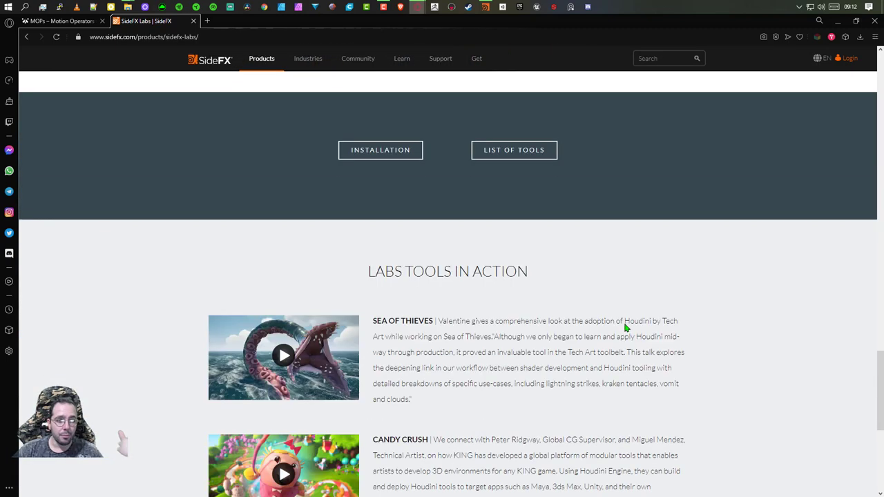
{"action": "scroll", "coordinate": [625, 323], "scroll_direction": "down", "scroll_amount": 2}
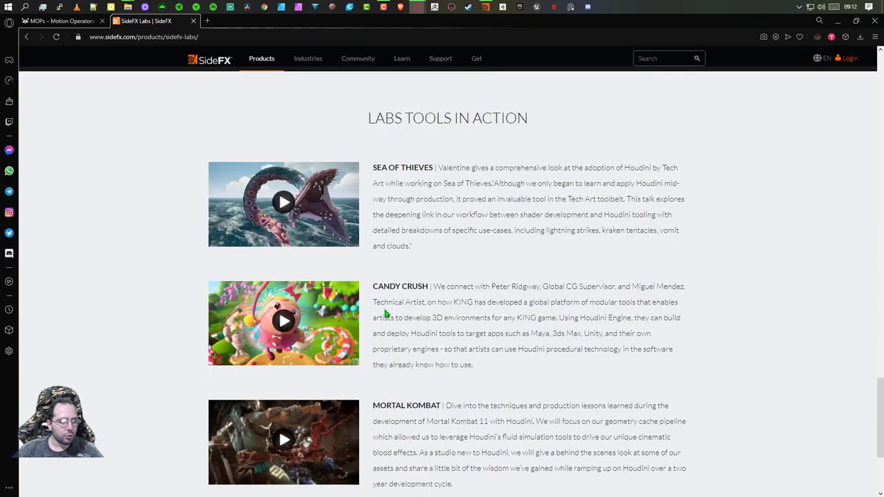
{"action": "scroll", "coordinate": [468, 323], "scroll_direction": "down", "scroll_amount": 1}
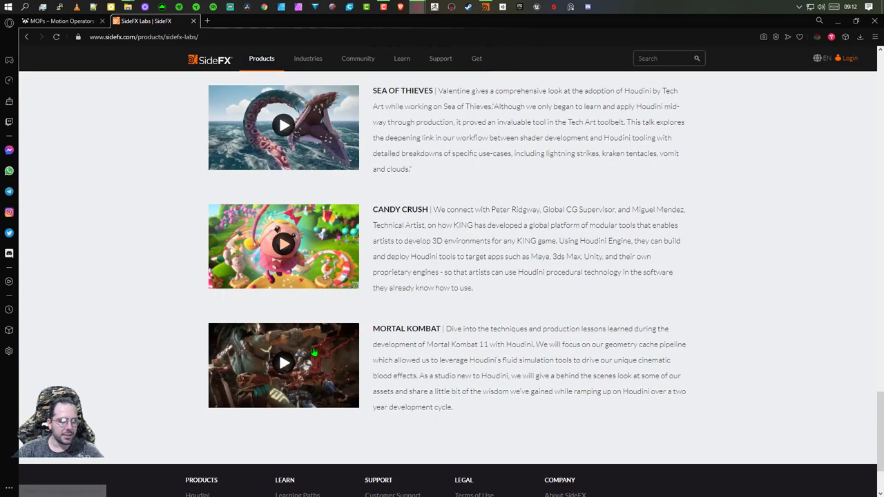
{"action": "scroll", "coordinate": [477, 339], "scroll_direction": "up", "scroll_amount": 2}
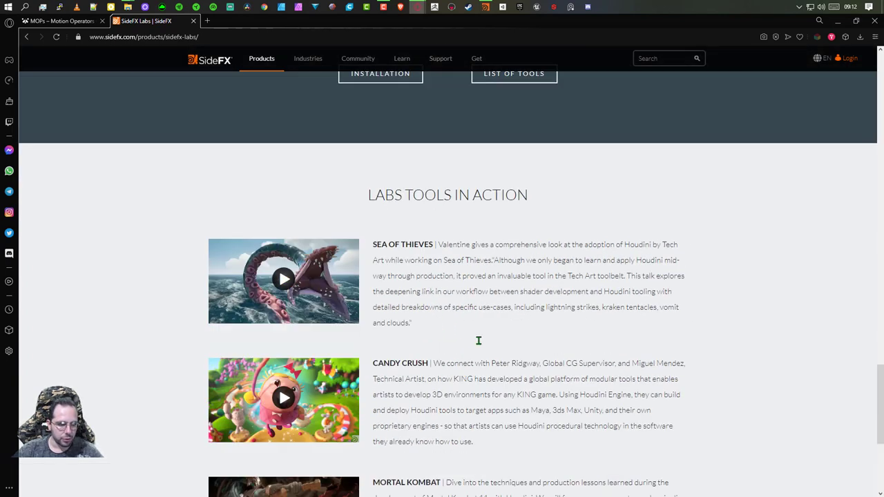
{"action": "scroll", "coordinate": [522, 404], "scroll_direction": "up", "scroll_amount": 3}
- Open the LIST OF TOOLS page, scroll through it, then return to Houdini
{"action": "left_click", "coordinate": [500, 312]}
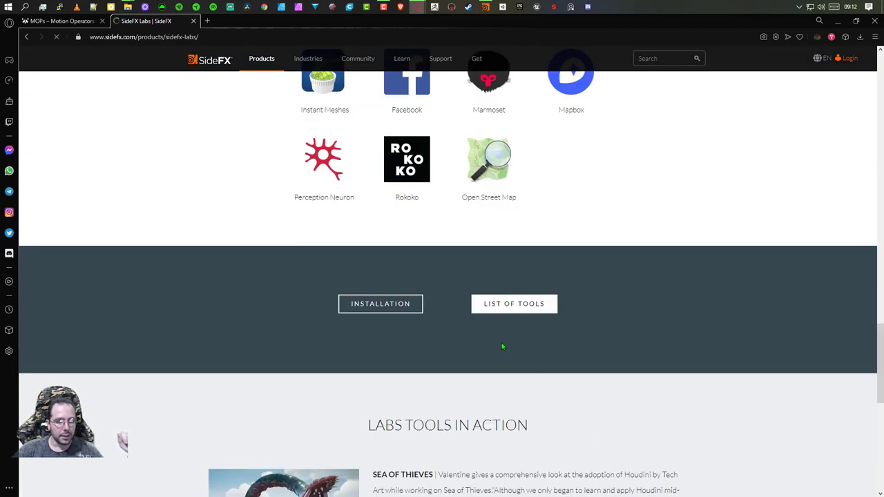
{"action": "scroll", "coordinate": [617, 319], "scroll_direction": "down", "scroll_amount": 1}
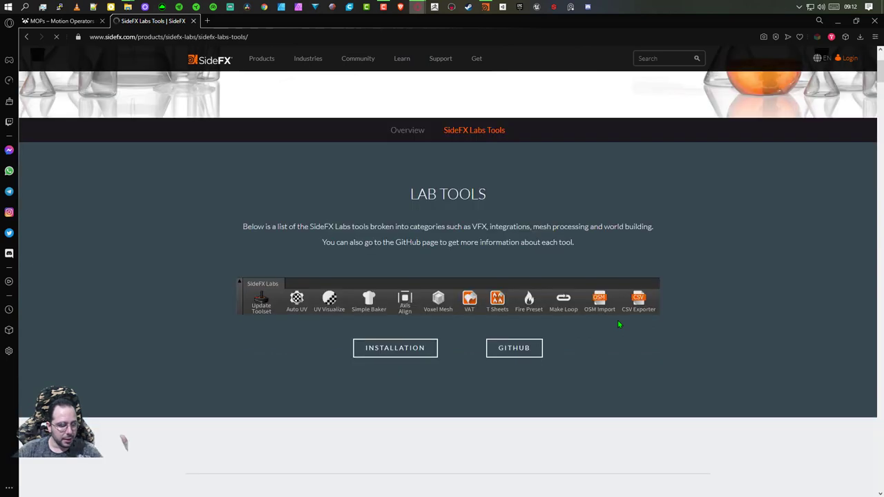
{"action": "scroll", "coordinate": [617, 320], "scroll_direction": "down", "scroll_amount": 2}
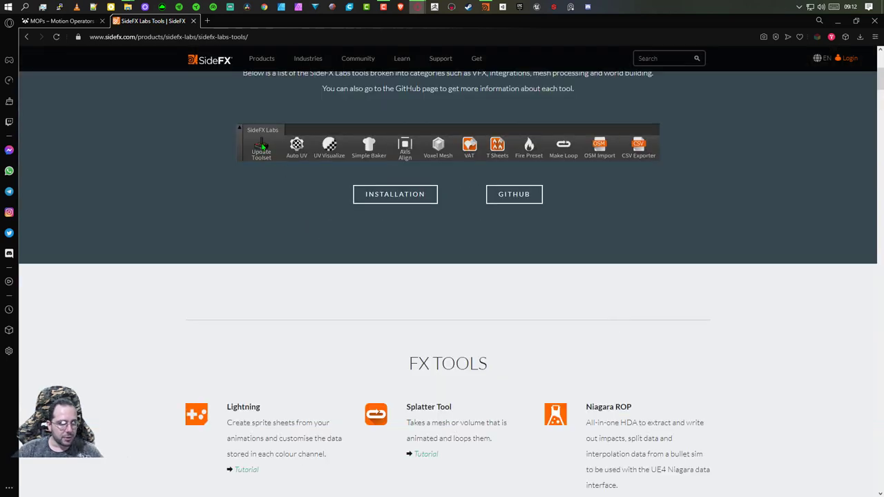
{"action": "left_click", "coordinate": [486, 7]}
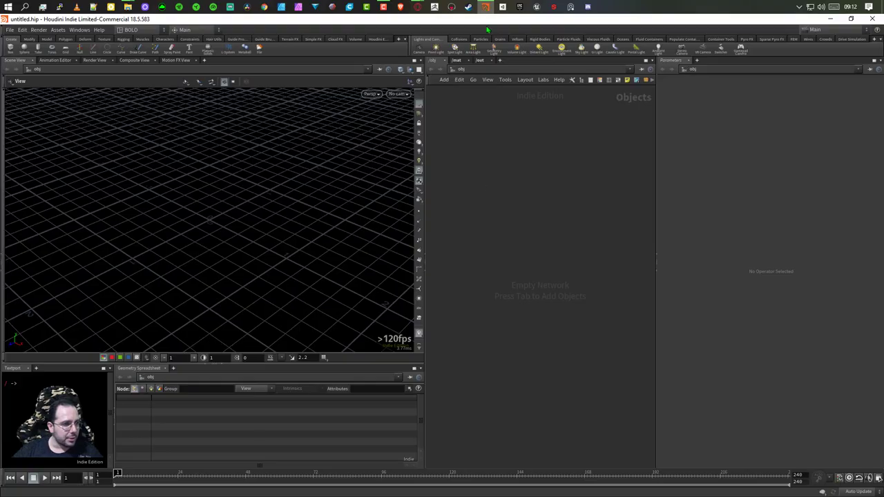
- Tick SideFX Labs in the shelf-set Shelves checklist to restore its tab and tools
{"action": "left_click", "coordinate": [399, 40]}
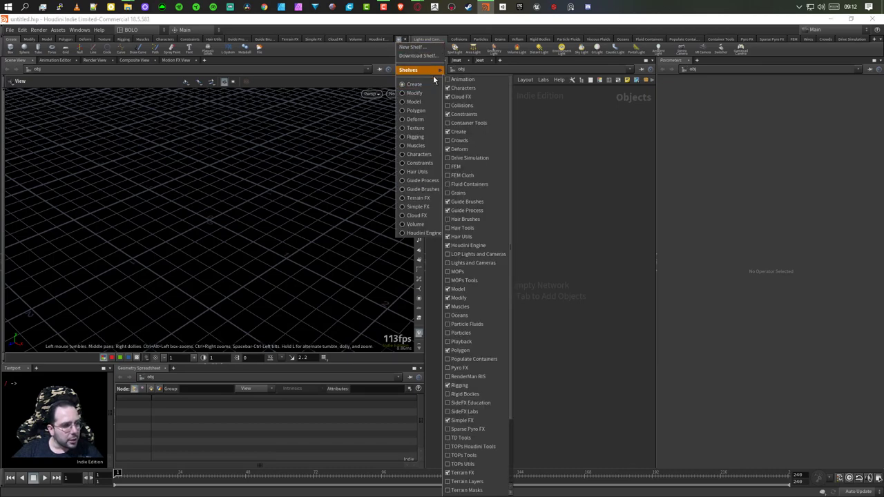
{"action": "scroll", "coordinate": [476, 359], "scroll_direction": "down", "scroll_amount": 3}
{"action": "scroll", "coordinate": [475, 383], "scroll_direction": "down", "scroll_amount": 1}
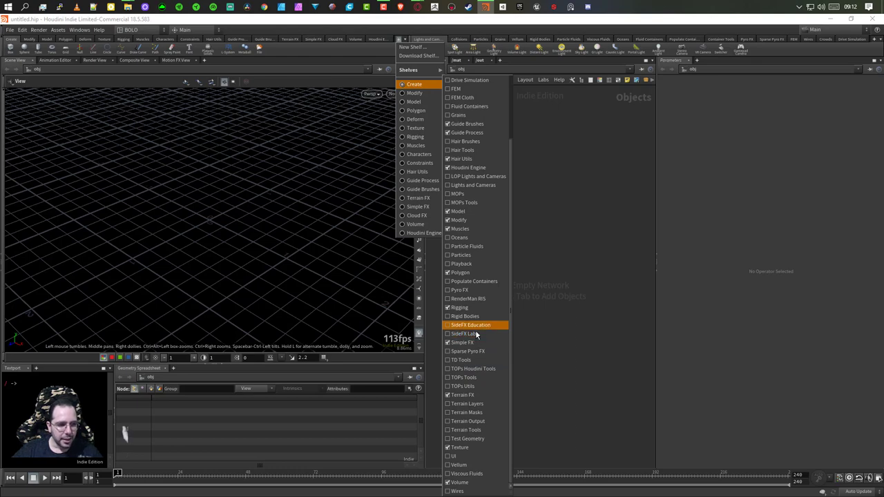
{"action": "left_click", "coordinate": [467, 337]}
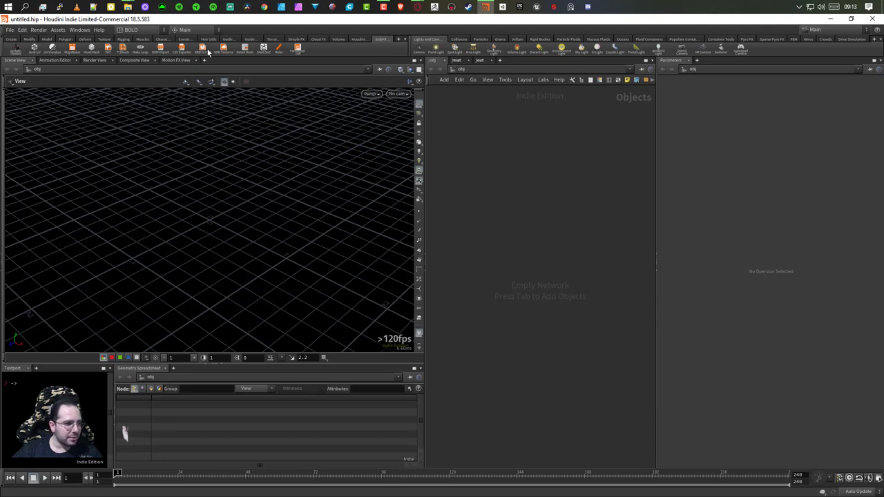
{"action": "left_click", "coordinate": [79, 30]}
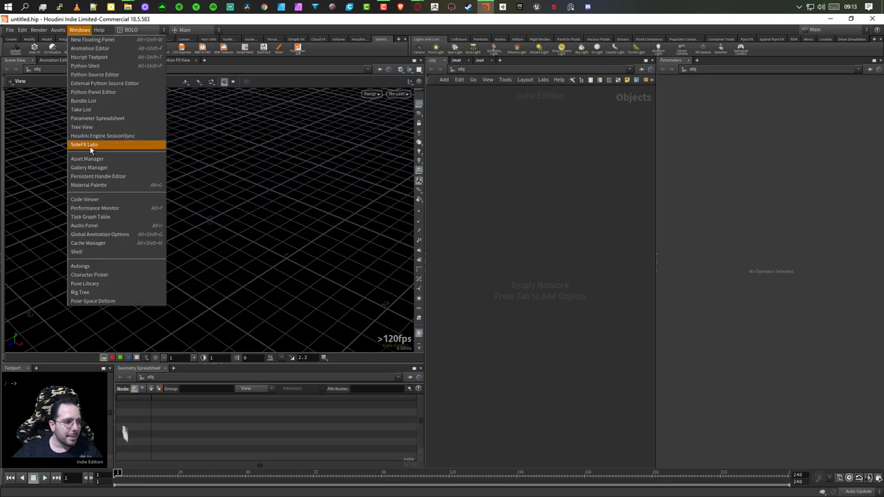
{"action": "left_click", "coordinate": [98, 144]}
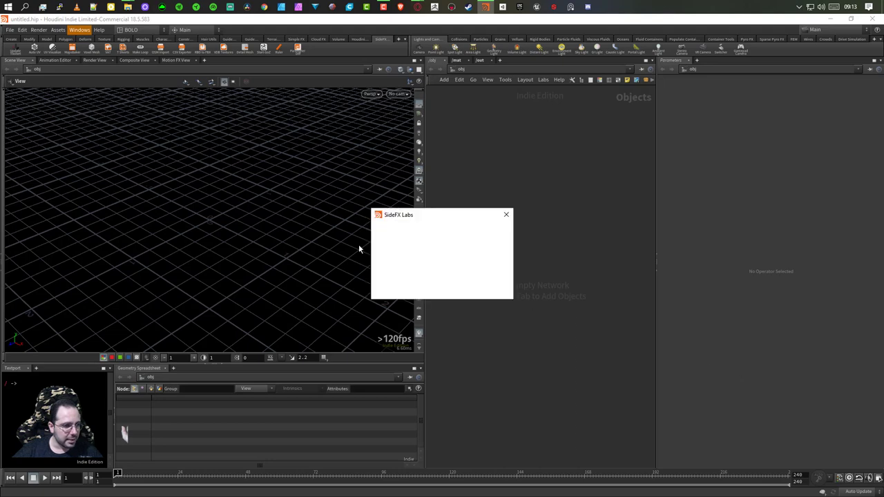
{"action": "left_click", "coordinate": [506, 215]}
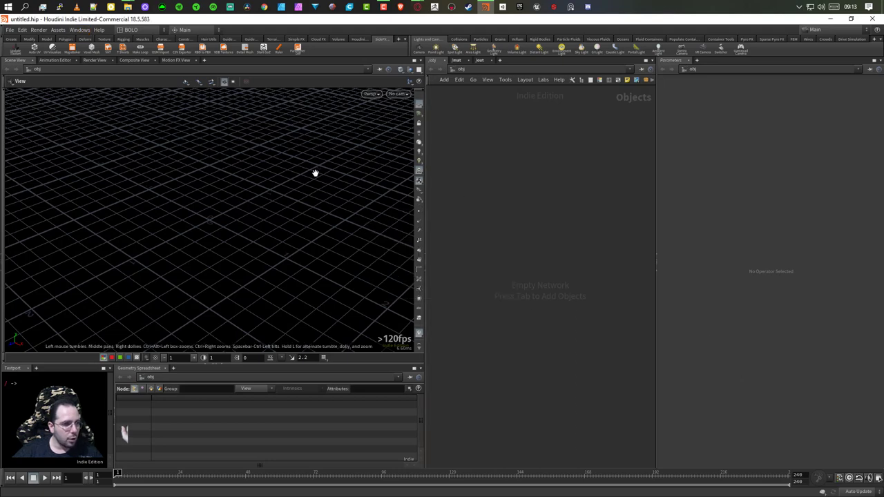
{"action": "left_click", "coordinate": [16, 53]}
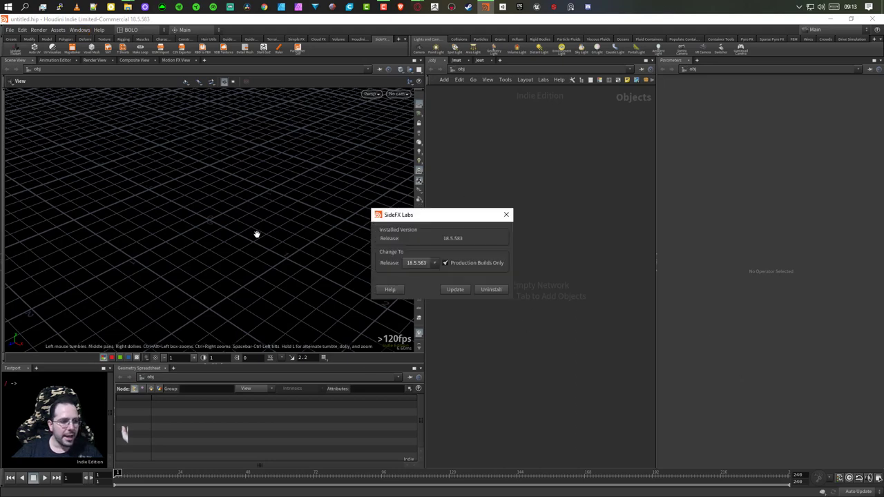
{"action": "left_click", "coordinate": [506, 215]}
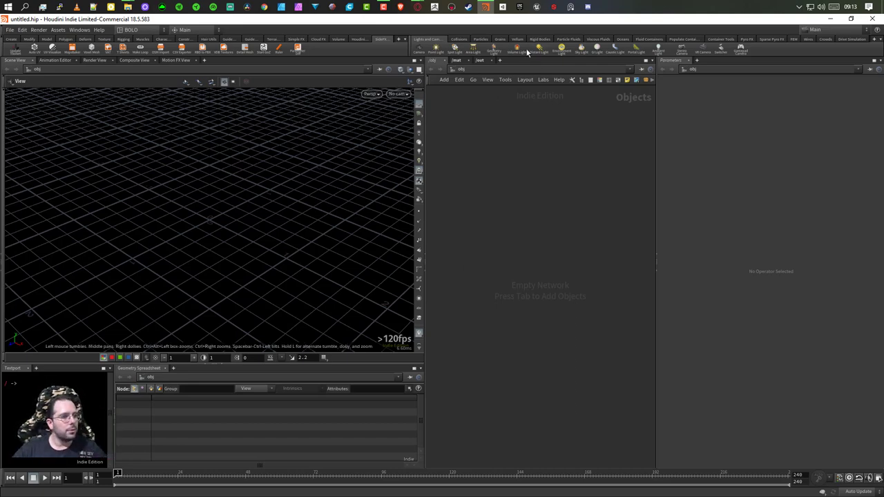
{"action": "mouse_move", "coordinate": [417, 7]}
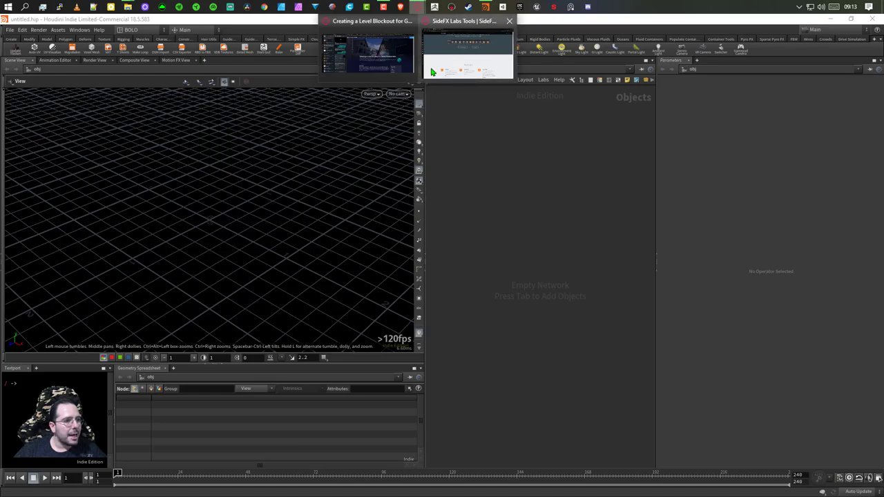
- Bring the SideFX Labs Tools page back in front and start scrolling its tool categories
{"action": "left_click", "coordinate": [459, 62]}
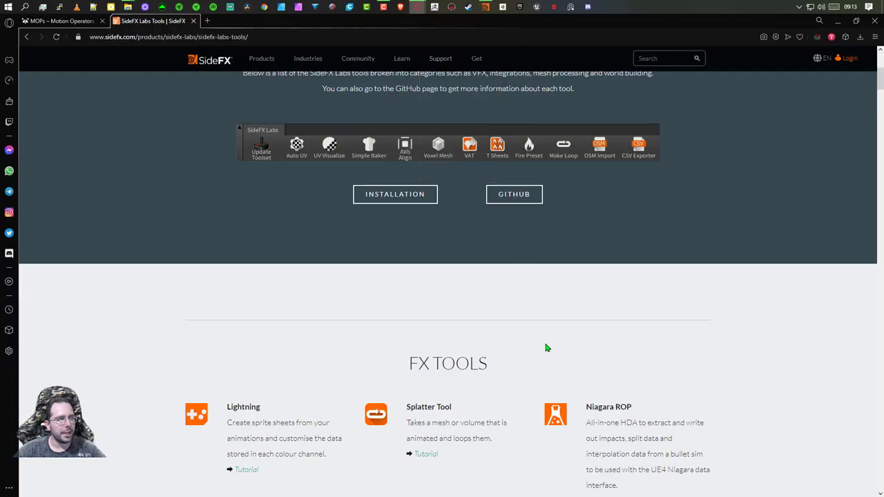
{"action": "scroll", "coordinate": [546, 348], "scroll_direction": "down", "scroll_amount": 3}
{"action": "scroll", "coordinate": [546, 347], "scroll_direction": "up", "scroll_amount": 3}
{"action": "scroll", "coordinate": [545, 347], "scroll_direction": "down", "scroll_amount": 3}
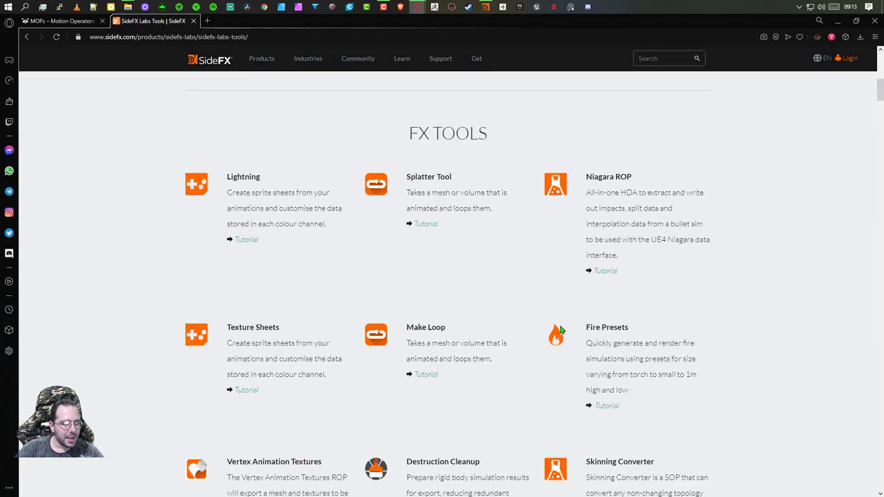
{"action": "scroll", "coordinate": [414, 248], "scroll_direction": "down", "scroll_amount": 2}
{"action": "scroll", "coordinate": [479, 256], "scroll_direction": "down", "scroll_amount": 1}
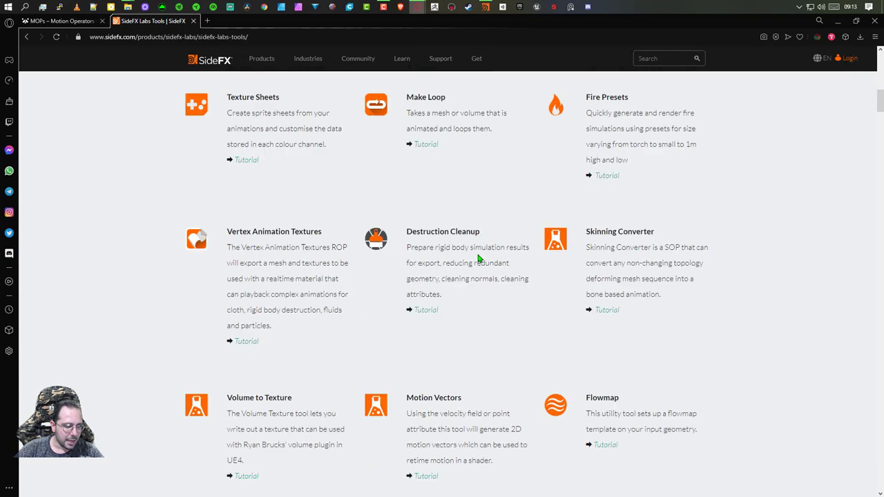
{"action": "scroll", "coordinate": [479, 257], "scroll_direction": "up", "scroll_amount": 4}
{"action": "left_click_drag", "start_coordinate": [404, 215], "coordinate": [511, 217]}
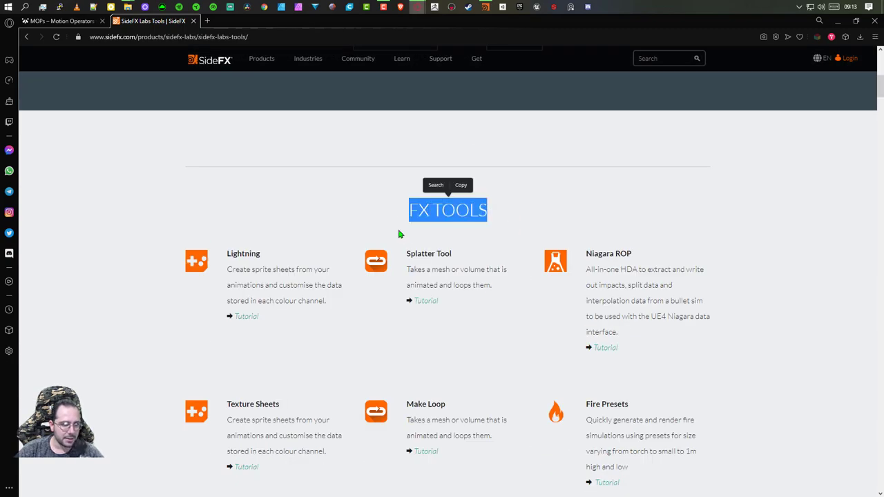
{"action": "scroll", "coordinate": [526, 355], "scroll_direction": "down", "scroll_amount": 2}
{"action": "scroll", "coordinate": [526, 355], "scroll_direction": "down", "scroll_amount": 4}
{"action": "scroll", "coordinate": [526, 355], "scroll_direction": "down", "scroll_amount": 5}
{"action": "scroll", "coordinate": [526, 355], "scroll_direction": "down", "scroll_amount": 1}
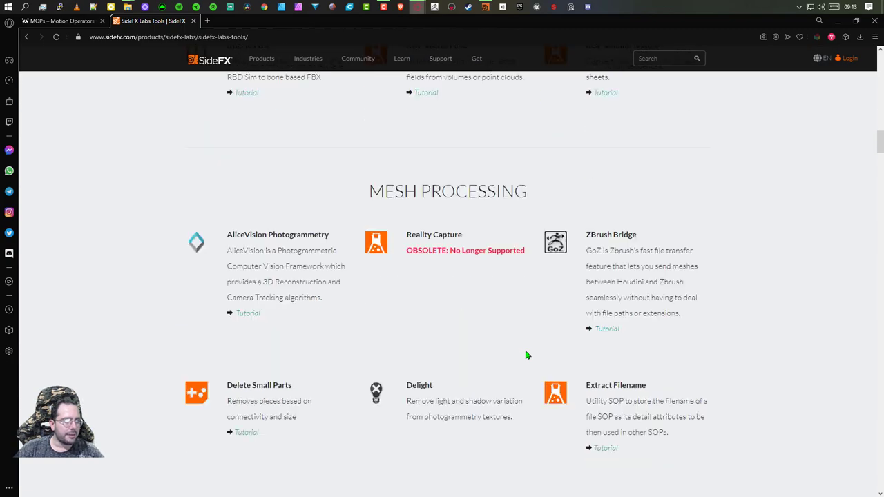
{"action": "left_click_drag", "start_coordinate": [364, 193], "coordinate": [550, 191]}
- Scroll through the Mesh Processing, UVs and World Building tool categories
{"action": "left_click", "coordinate": [466, 315]}
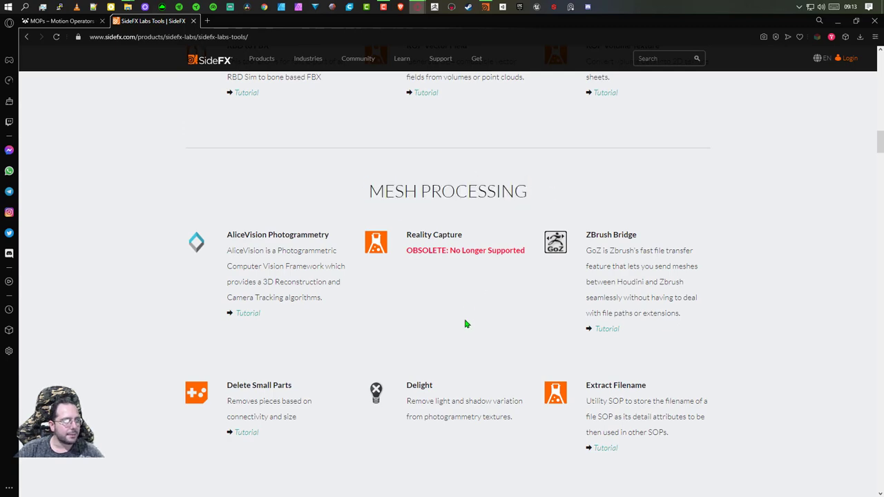
{"action": "scroll", "coordinate": [466, 322], "scroll_direction": "down", "scroll_amount": 5}
{"action": "scroll", "coordinate": [466, 326], "scroll_direction": "down", "scroll_amount": 2}
{"action": "scroll", "coordinate": [475, 311], "scroll_direction": "down", "scroll_amount": 1}
{"action": "left_click_drag", "start_coordinate": [417, 253], "coordinate": [468, 257]}
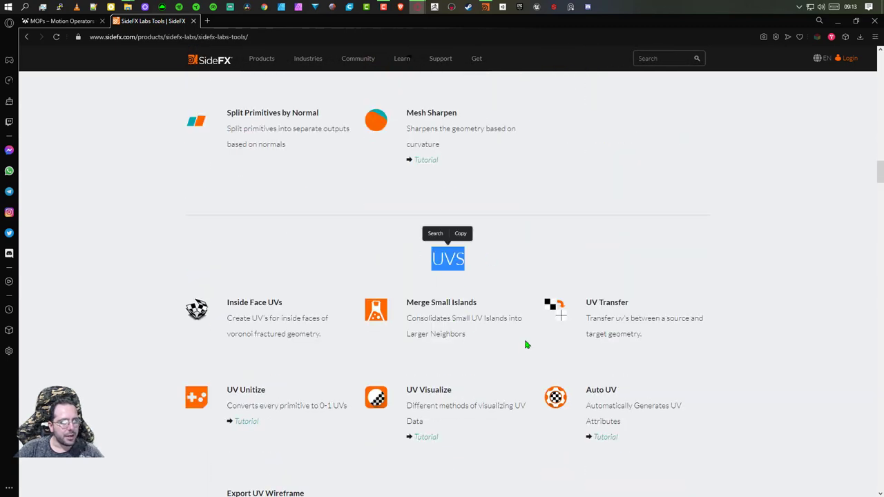
{"action": "left_click", "coordinate": [525, 343]}
{"action": "scroll", "coordinate": [525, 343], "scroll_direction": "down", "scroll_amount": 3}
{"action": "scroll", "coordinate": [519, 344], "scroll_direction": "down", "scroll_amount": 2}
{"action": "left_click_drag", "start_coordinate": [373, 241], "coordinate": [523, 243]}
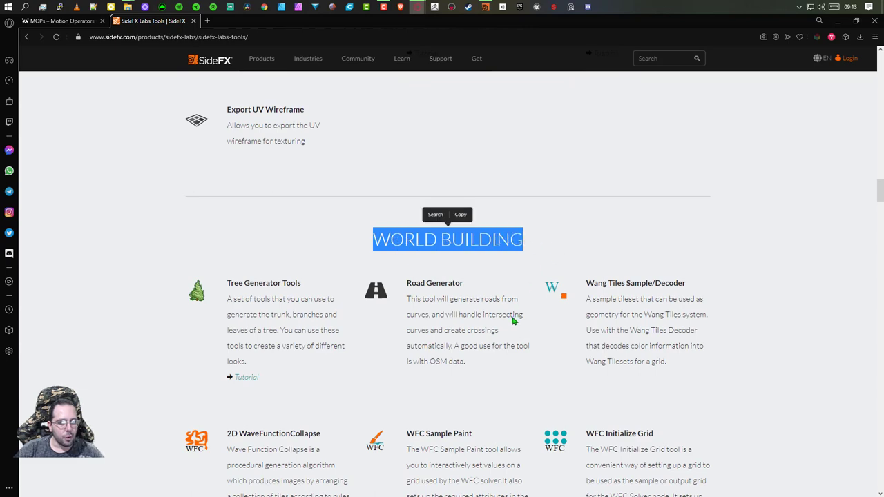
{"action": "scroll", "coordinate": [516, 262], "scroll_direction": "down", "scroll_amount": 3}
{"action": "scroll", "coordinate": [494, 362], "scroll_direction": "down", "scroll_amount": 3}
{"action": "scroll", "coordinate": [497, 361], "scroll_direction": "down", "scroll_amount": 3}
{"action": "scroll", "coordinate": [500, 360], "scroll_direction": "down", "scroll_amount": 3}
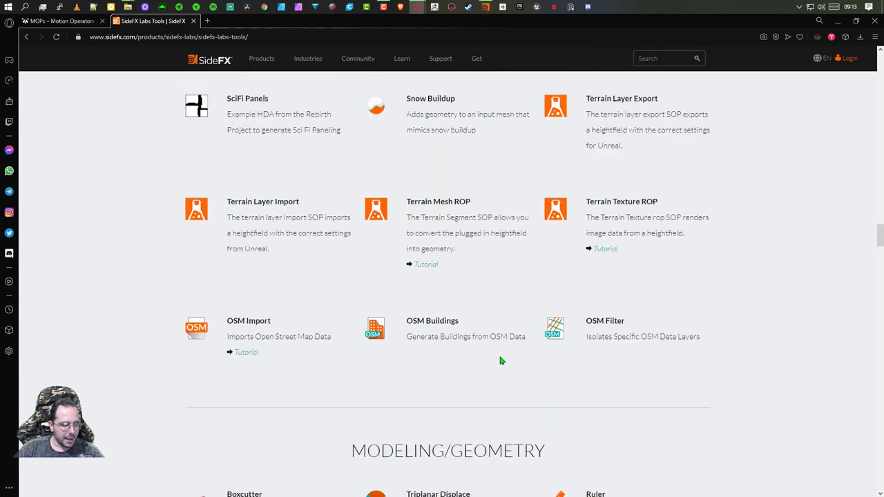
{"action": "scroll", "coordinate": [501, 359], "scroll_direction": "down", "scroll_amount": 3}
{"action": "left_click_drag", "start_coordinate": [353, 290], "coordinate": [560, 303]}
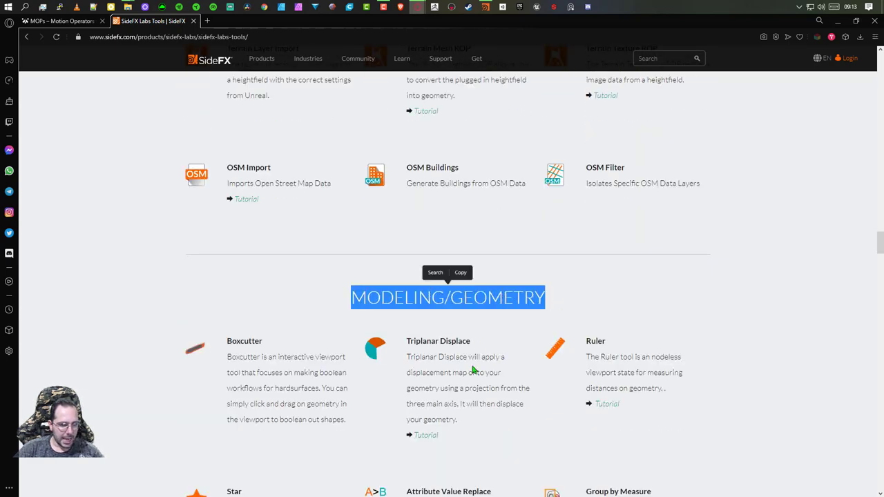
{"action": "scroll", "coordinate": [469, 369], "scroll_direction": "down", "scroll_amount": 2}
{"action": "scroll", "coordinate": [469, 369], "scroll_direction": "down", "scroll_amount": 3}
{"action": "scroll", "coordinate": [469, 369], "scroll_direction": "down", "scroll_amount": 5}
{"action": "scroll", "coordinate": [469, 365], "scroll_direction": "down", "scroll_amount": 3}
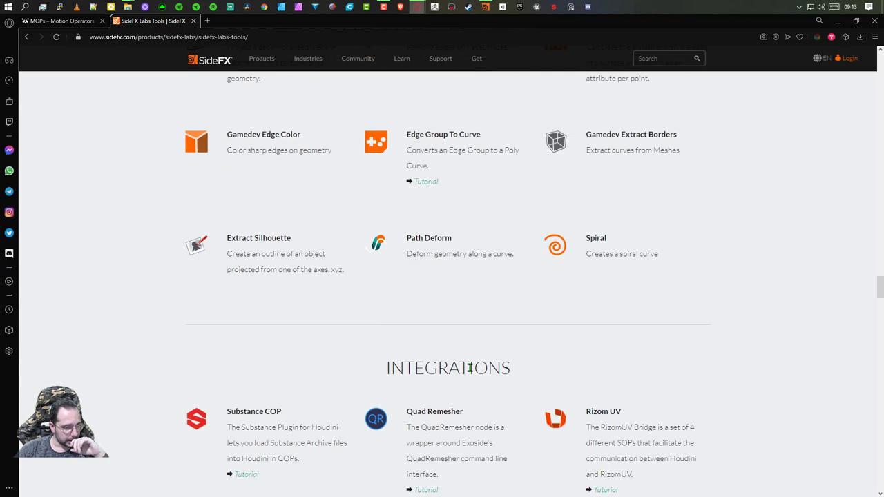
{"action": "scroll", "coordinate": [467, 363], "scroll_direction": "down", "scroll_amount": 2}
{"action": "left_click_drag", "start_coordinate": [373, 227], "coordinate": [525, 221]}
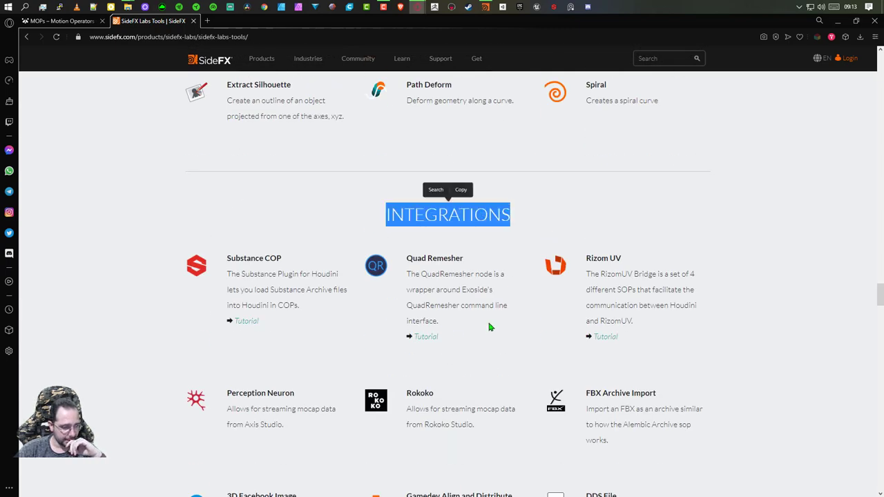
- Continue through Images, PDG and Utilities down to Turntable, Vector Normalize and Voxel Mesh
{"action": "scroll", "coordinate": [487, 325], "scroll_direction": "down", "scroll_amount": 4}
{"action": "scroll", "coordinate": [487, 325], "scroll_direction": "down", "scroll_amount": 3}
{"action": "scroll", "coordinate": [488, 326], "scroll_direction": "down", "scroll_amount": 3}
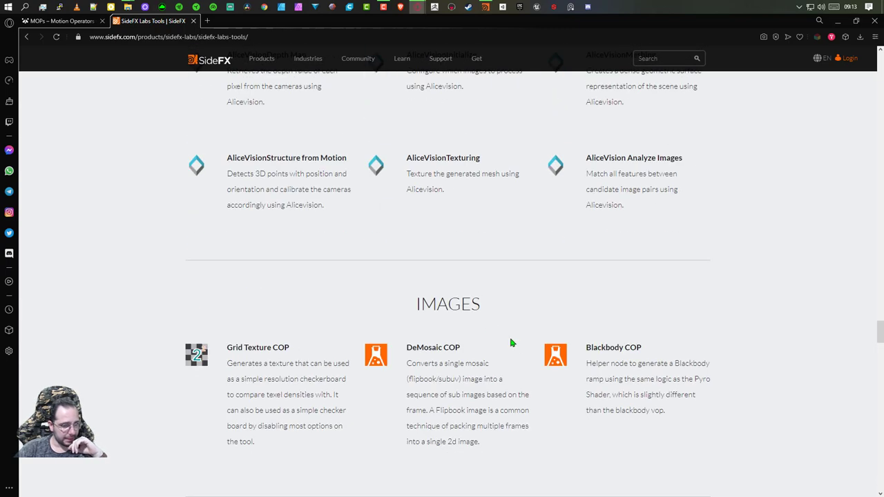
{"action": "scroll", "coordinate": [412, 307], "scroll_direction": "down", "scroll_amount": 2}
{"action": "left_click_drag", "start_coordinate": [389, 165], "coordinate": [537, 156]}
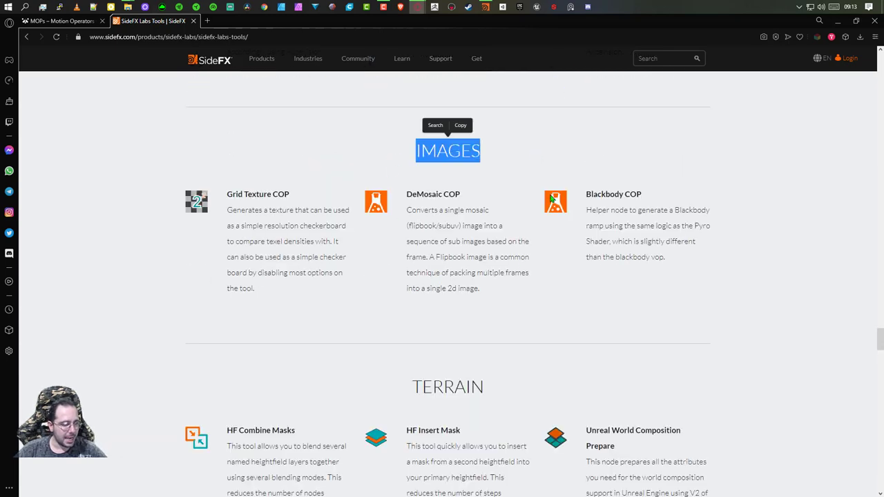
{"action": "left_click", "coordinate": [518, 316]}
{"action": "scroll", "coordinate": [510, 332], "scroll_direction": "down", "scroll_amount": 3}
{"action": "left_click_drag", "start_coordinate": [384, 152], "coordinate": [520, 171]}
{"action": "scroll", "coordinate": [517, 277], "scroll_direction": "down", "scroll_amount": 3}
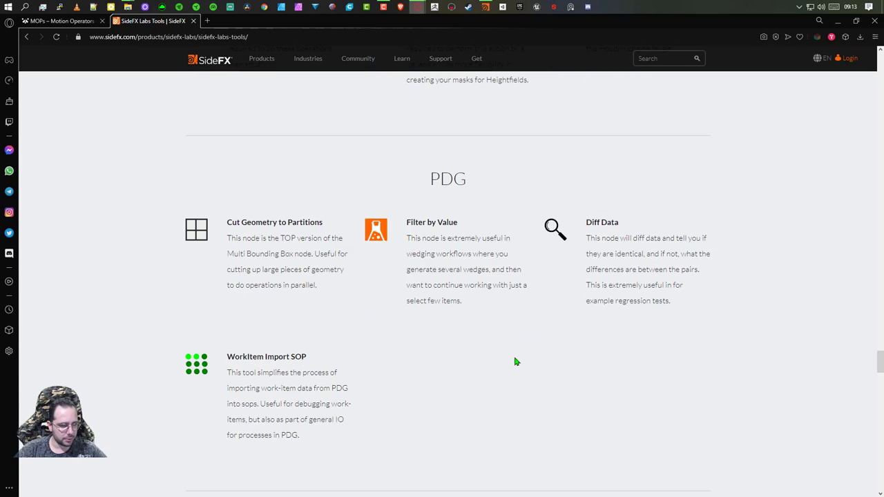
{"action": "left_click_drag", "start_coordinate": [393, 179], "coordinate": [533, 195]}
{"action": "left_click", "coordinate": [486, 381]}
{"action": "scroll", "coordinate": [486, 381], "scroll_direction": "down", "scroll_amount": 4}
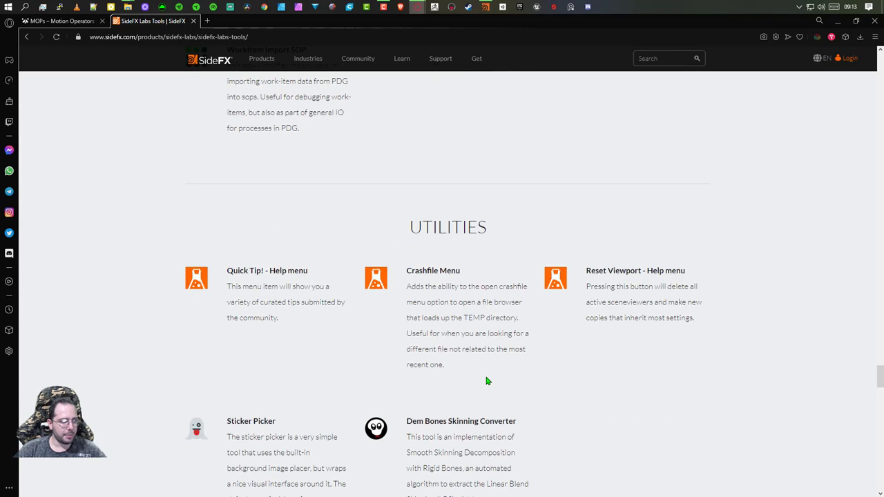
{"action": "left_click_drag", "start_coordinate": [384, 198], "coordinate": [493, 229]}
{"action": "left_click", "coordinate": [521, 349]}
{"action": "scroll", "coordinate": [520, 349], "scroll_direction": "down", "scroll_amount": 8}
{"action": "scroll", "coordinate": [520, 349], "scroll_direction": "down", "scroll_amount": 1}
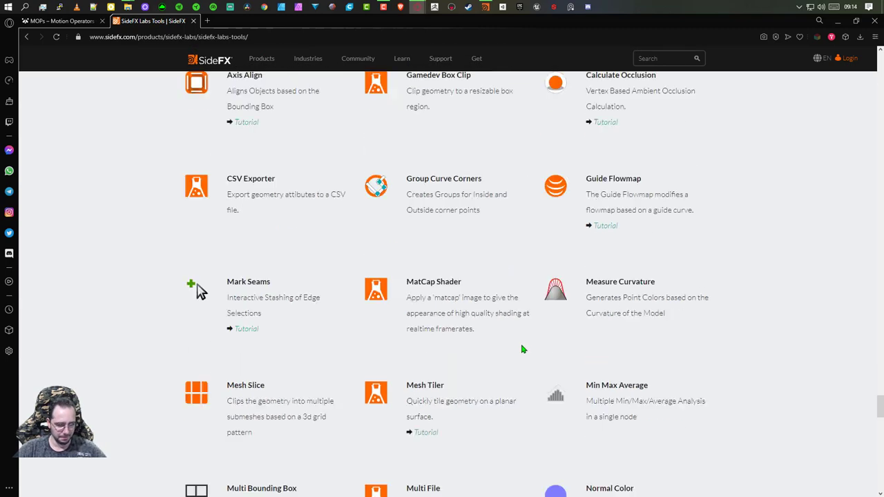
{"action": "scroll", "coordinate": [522, 349], "scroll_direction": "down", "scroll_amount": 10}
{"action": "scroll", "coordinate": [523, 349], "scroll_direction": "down", "scroll_amount": 4}
{"action": "scroll", "coordinate": [518, 338], "scroll_direction": "up", "scroll_amount": 1}
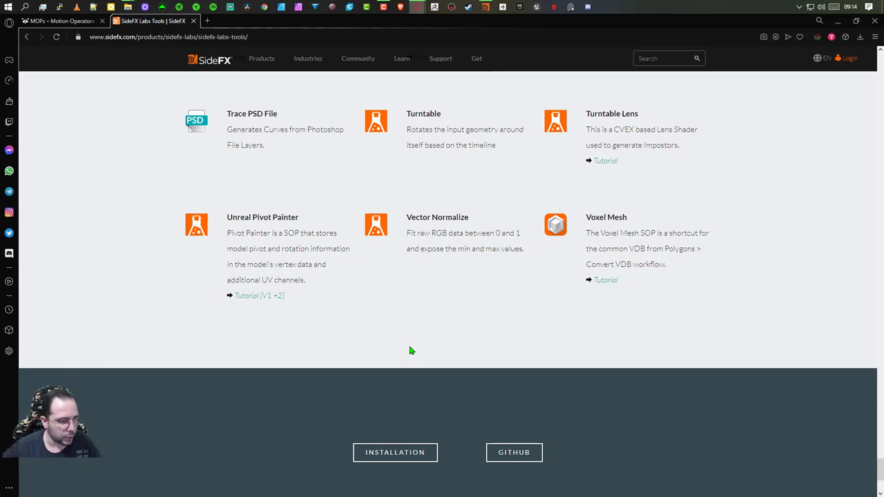
{"action": "scroll", "coordinate": [413, 355], "scroll_direction": "down", "scroll_amount": 1}
{"action": "scroll", "coordinate": [451, 337], "scroll_direction": "up", "scroll_amount": 4}
{"action": "scroll", "coordinate": [493, 336], "scroll_direction": "up", "scroll_amount": 6}
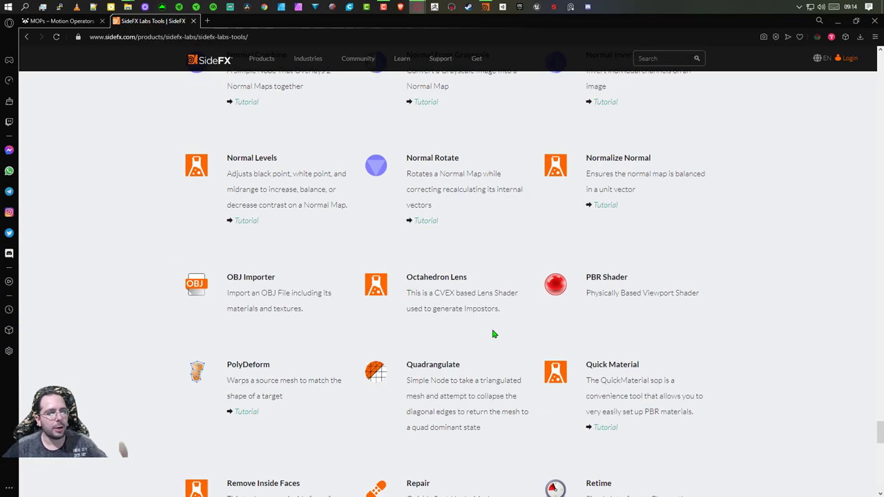
{"action": "scroll", "coordinate": [493, 335], "scroll_direction": "up", "scroll_amount": 8}
{"action": "scroll", "coordinate": [493, 334], "scroll_direction": "up", "scroll_amount": 8}
{"action": "scroll", "coordinate": [493, 334], "scroll_direction": "up", "scroll_amount": 8}
{"action": "scroll", "coordinate": [493, 334], "scroll_direction": "up", "scroll_amount": 8}
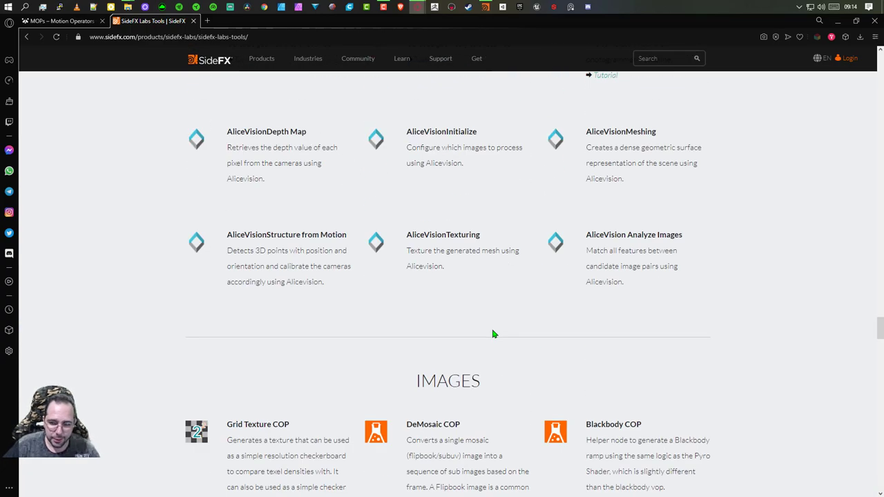
{"action": "scroll", "coordinate": [493, 334], "scroll_direction": "up", "scroll_amount": 8}
{"action": "scroll", "coordinate": [493, 334], "scroll_direction": "up", "scroll_amount": 8}
{"action": "scroll", "coordinate": [493, 334], "scroll_direction": "up", "scroll_amount": 8}
{"action": "scroll", "coordinate": [493, 334], "scroll_direction": "up", "scroll_amount": 8}
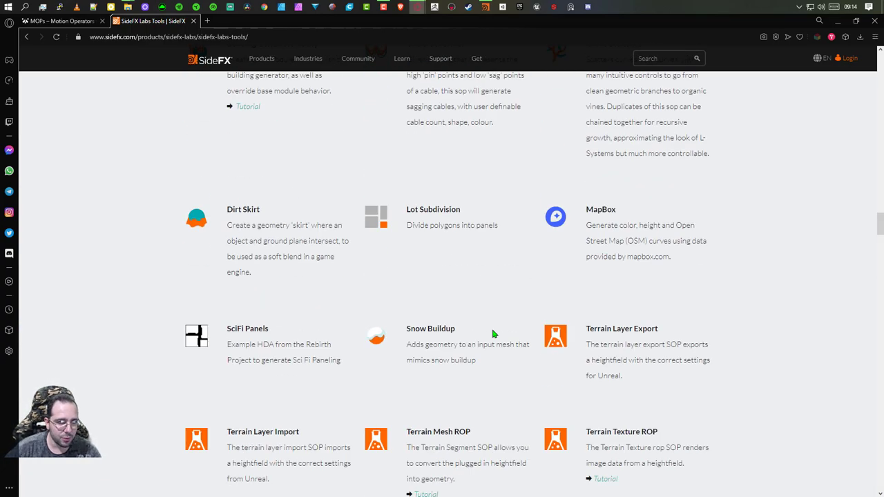
{"action": "scroll", "coordinate": [493, 335], "scroll_direction": "up", "scroll_amount": 8}
{"action": "scroll", "coordinate": [493, 335], "scroll_direction": "down", "scroll_amount": 15}
{"action": "scroll", "coordinate": [493, 336], "scroll_direction": "up", "scroll_amount": 8}
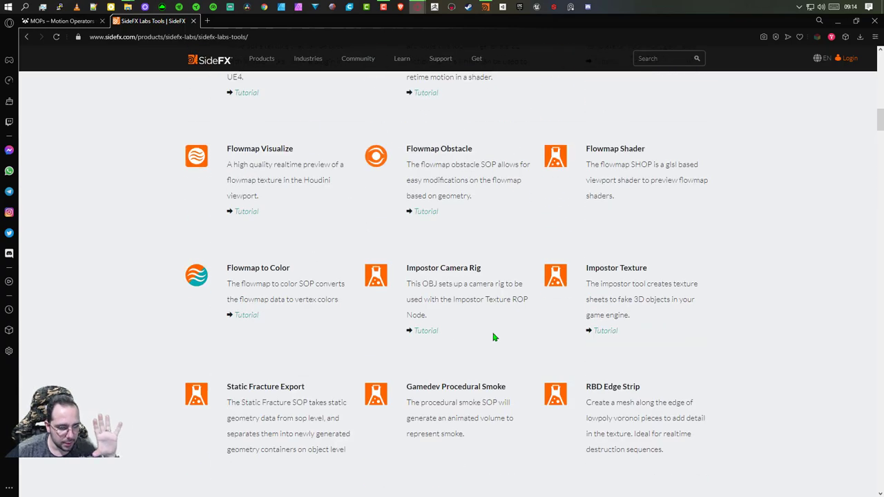
{"action": "scroll", "coordinate": [493, 337], "scroll_direction": "down", "scroll_amount": 3}
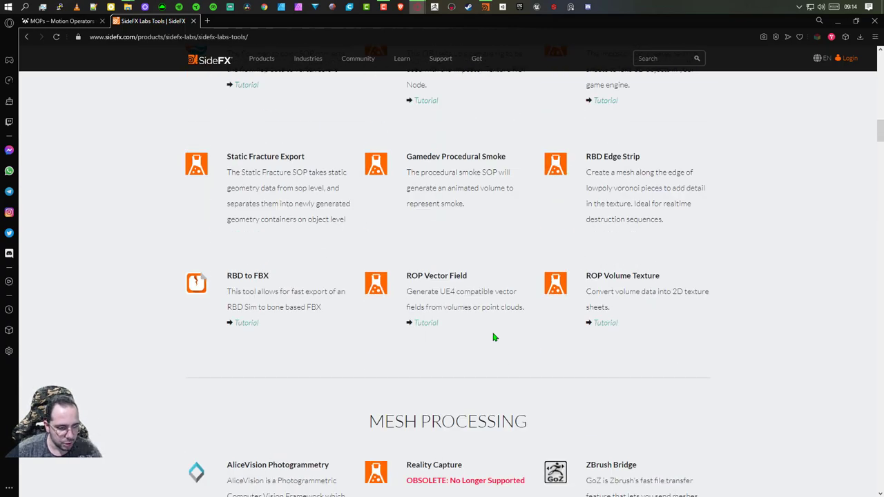
{"action": "scroll", "coordinate": [493, 337], "scroll_direction": "up", "scroll_amount": 5}
{"action": "scroll", "coordinate": [494, 337], "scroll_direction": "up", "scroll_amount": 10}
{"action": "scroll", "coordinate": [493, 336], "scroll_direction": "up", "scroll_amount": 10}
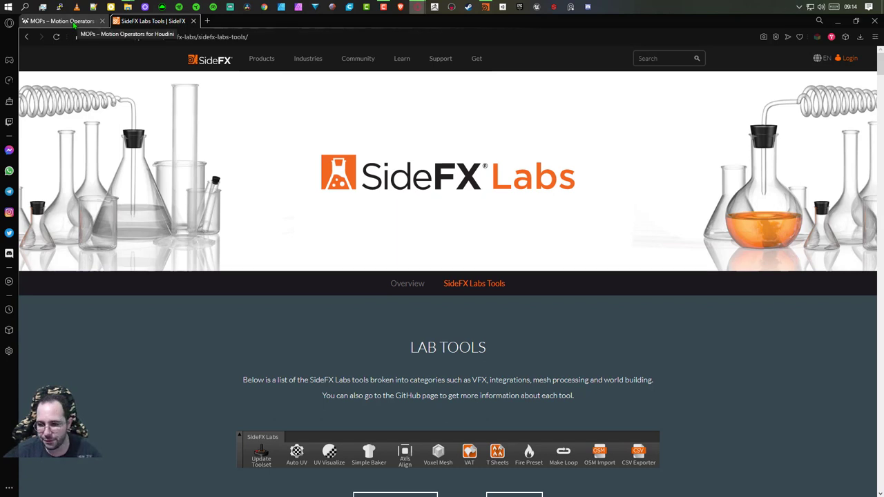
- Switch to the MOPs Motion Operators for Houdini page and scroll through it
{"action": "left_click", "coordinate": [74, 22]}
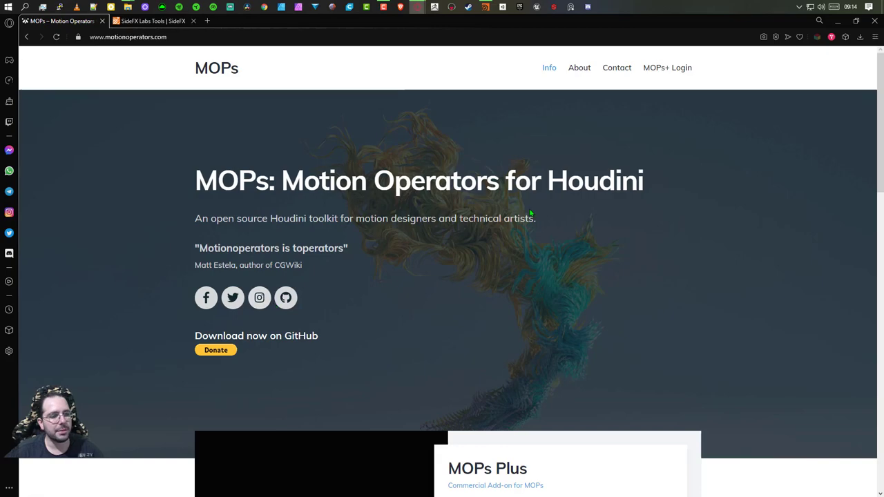
{"action": "scroll", "coordinate": [540, 304], "scroll_direction": "down", "scroll_amount": 3}
{"action": "scroll", "coordinate": [532, 319], "scroll_direction": "down", "scroll_amount": 3}
{"action": "scroll", "coordinate": [532, 322], "scroll_direction": "down", "scroll_amount": 1}
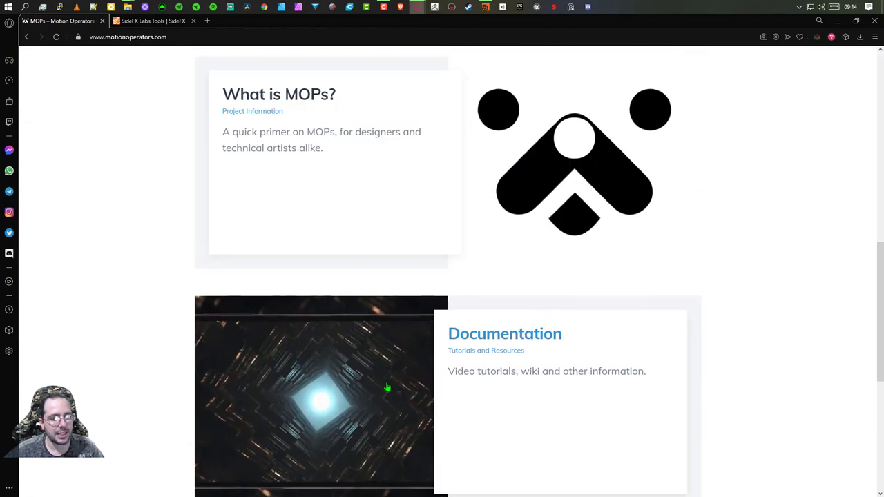
{"action": "scroll", "coordinate": [389, 389], "scroll_direction": "down", "scroll_amount": 3}
{"action": "scroll", "coordinate": [451, 342], "scroll_direction": "down", "scroll_amount": 2}
{"action": "scroll", "coordinate": [459, 341], "scroll_direction": "up", "scroll_amount": 3}
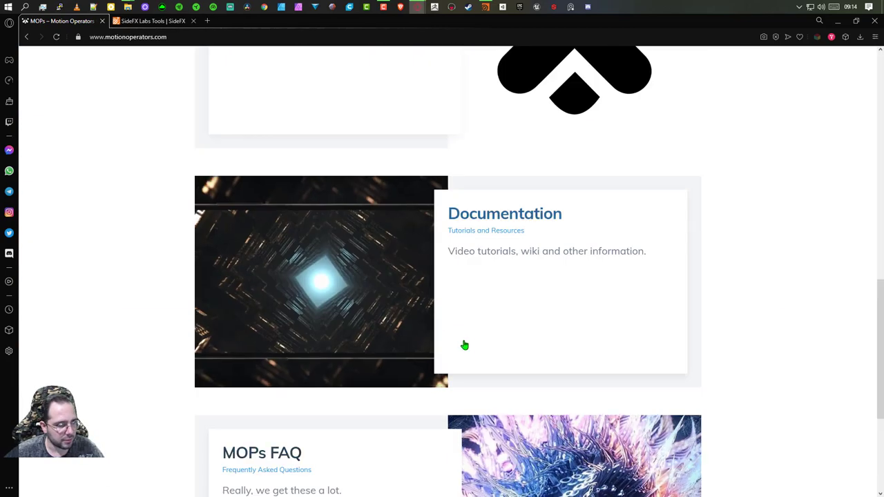
{"action": "scroll", "coordinate": [463, 346], "scroll_direction": "up", "scroll_amount": 4}
{"action": "scroll", "coordinate": [442, 317], "scroll_direction": "up", "scroll_amount": 3}
{"action": "scroll", "coordinate": [387, 296], "scroll_direction": "down", "scroll_amount": 4}
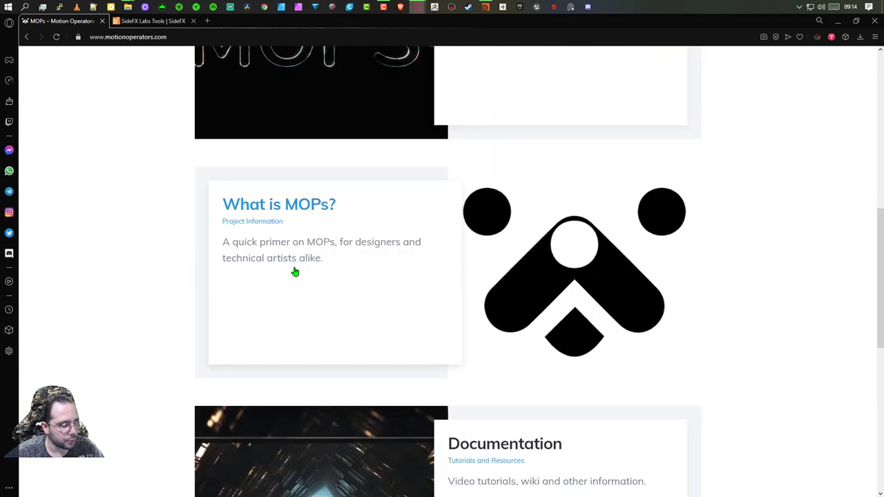
- Read the What is MOPs? page, return to the MOPs homepage, and switch back to Houdini
{"action": "left_click", "coordinate": [291, 225]}
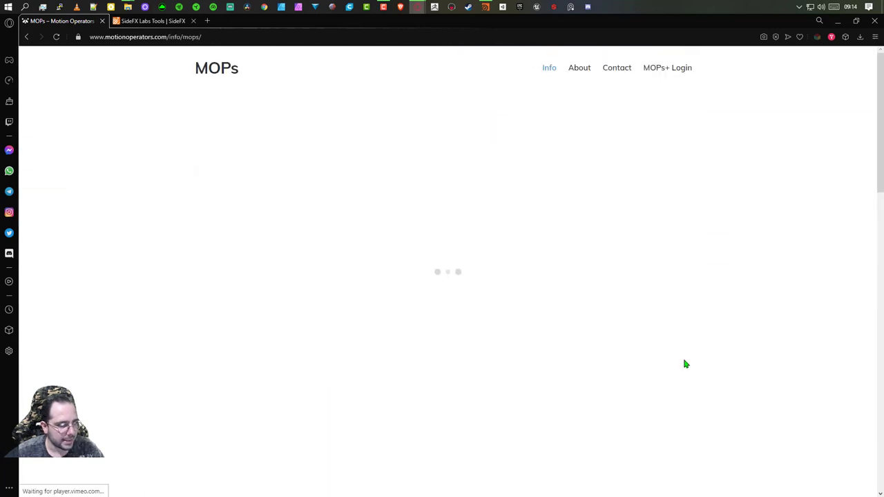
{"action": "scroll", "coordinate": [622, 363], "scroll_direction": "down", "scroll_amount": 4}
{"action": "scroll", "coordinate": [605, 367], "scroll_direction": "up", "scroll_amount": 2}
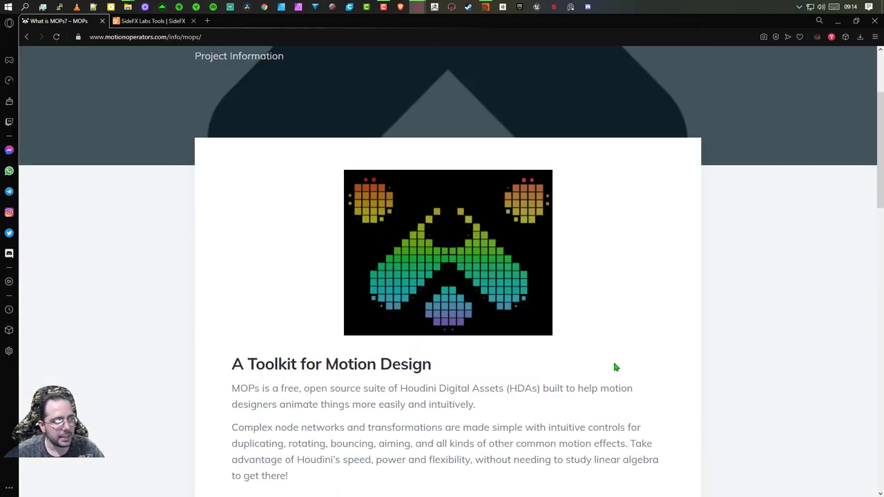
{"action": "scroll", "coordinate": [483, 290], "scroll_direction": "down", "scroll_amount": 2}
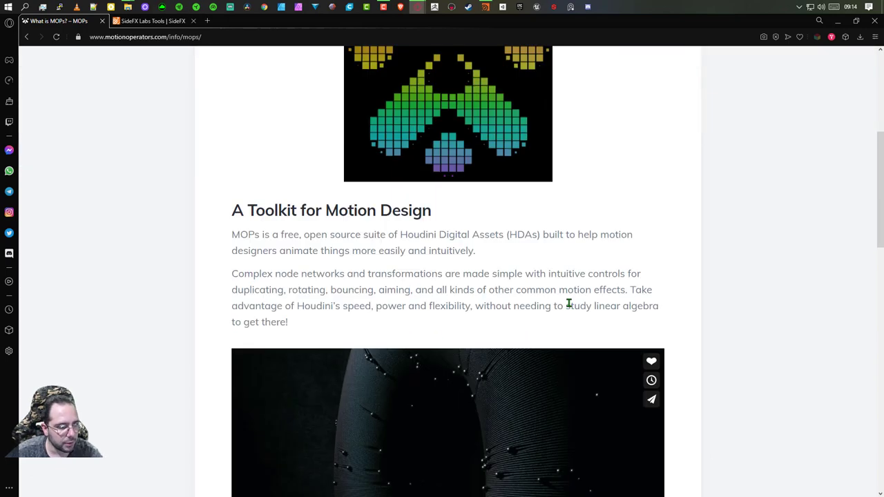
{"action": "scroll", "coordinate": [569, 302], "scroll_direction": "down", "scroll_amount": 3}
{"action": "scroll", "coordinate": [631, 292], "scroll_direction": "down", "scroll_amount": 1}
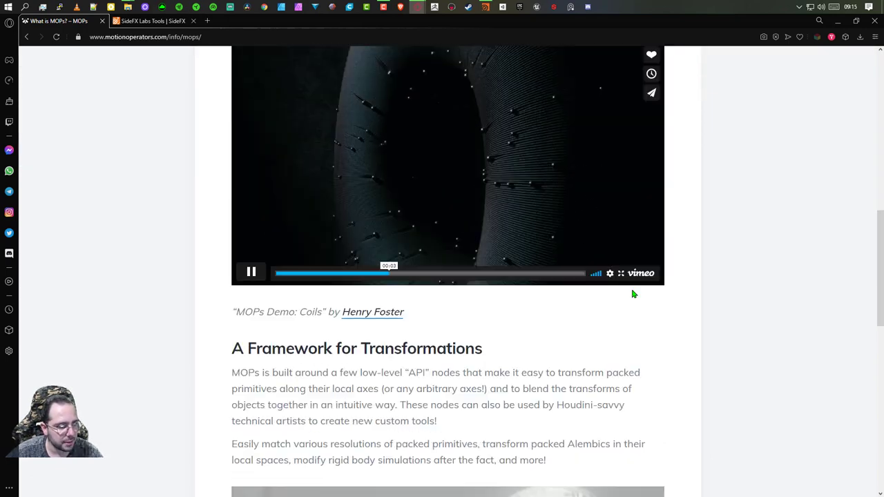
{"action": "scroll", "coordinate": [632, 292], "scroll_direction": "down", "scroll_amount": 5}
{"action": "scroll", "coordinate": [556, 353], "scroll_direction": "down", "scroll_amount": 2}
{"action": "scroll", "coordinate": [557, 352], "scroll_direction": "down", "scroll_amount": 2}
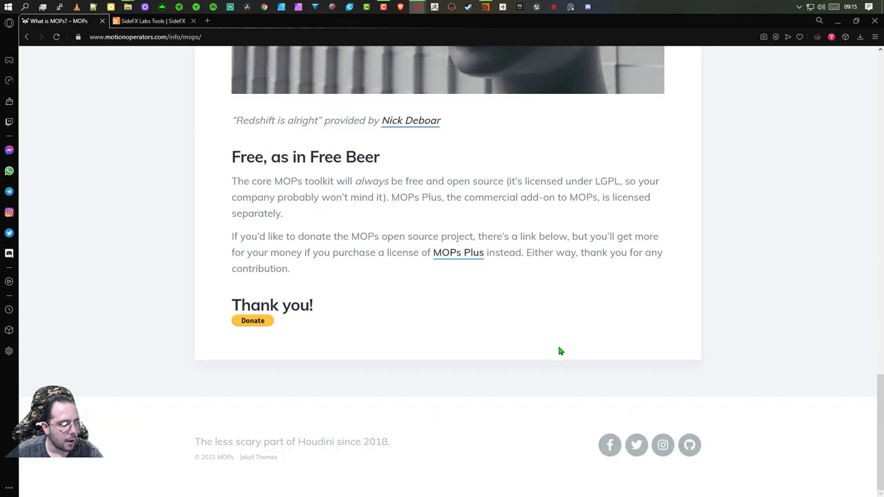
{"action": "scroll", "coordinate": [546, 292], "scroll_direction": "up", "scroll_amount": 15}
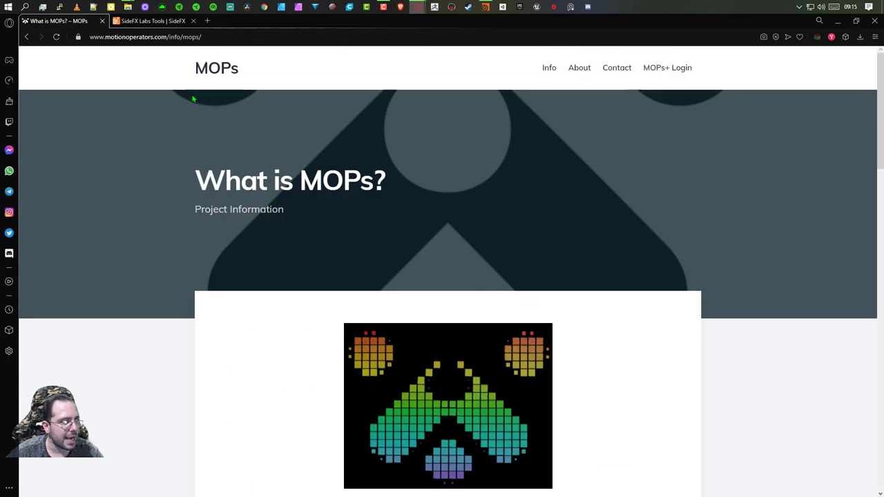
{"action": "left_click", "coordinate": [216, 67]}
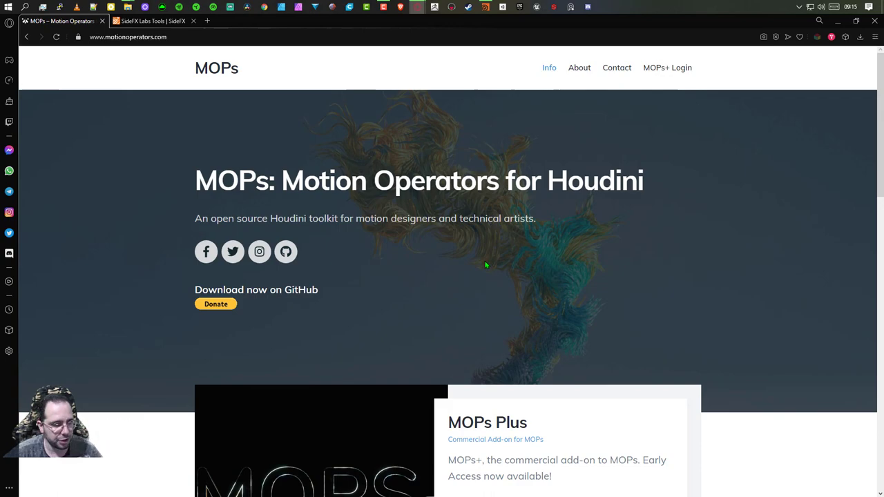
{"action": "left_click", "coordinate": [485, 9]}
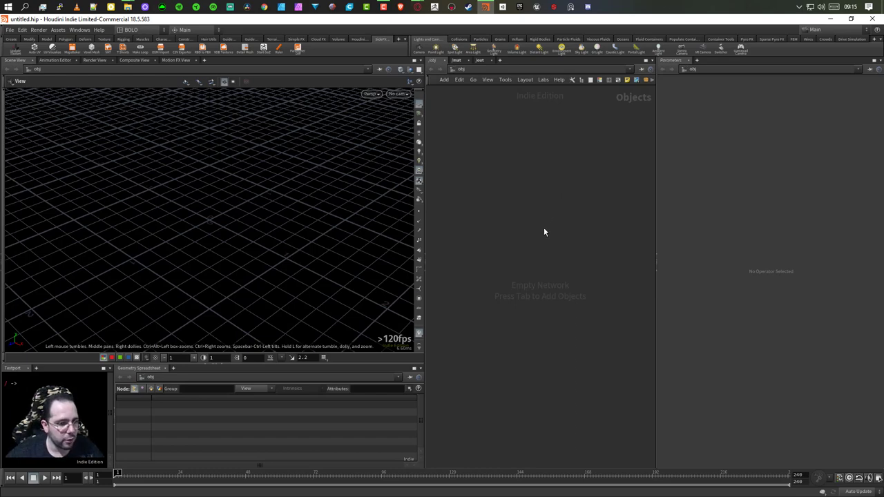
- Create a Geometry node via Tab search 'geo', place geo1, and dive inside it
{"action": "key", "text": "Tab"}
{"action": "type", "text": "geo"}
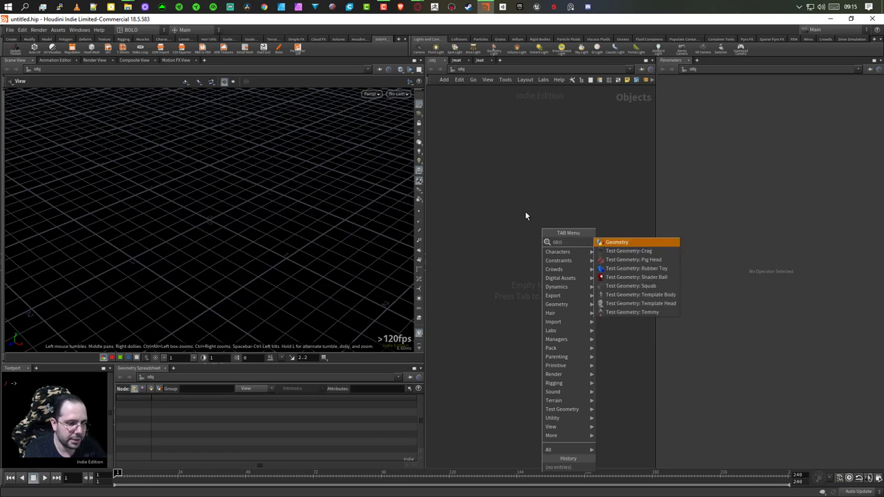
{"action": "key", "text": "Return"}
{"action": "left_click", "coordinate": [525, 214]}
{"action": "double_click", "coordinate": [525, 212]}
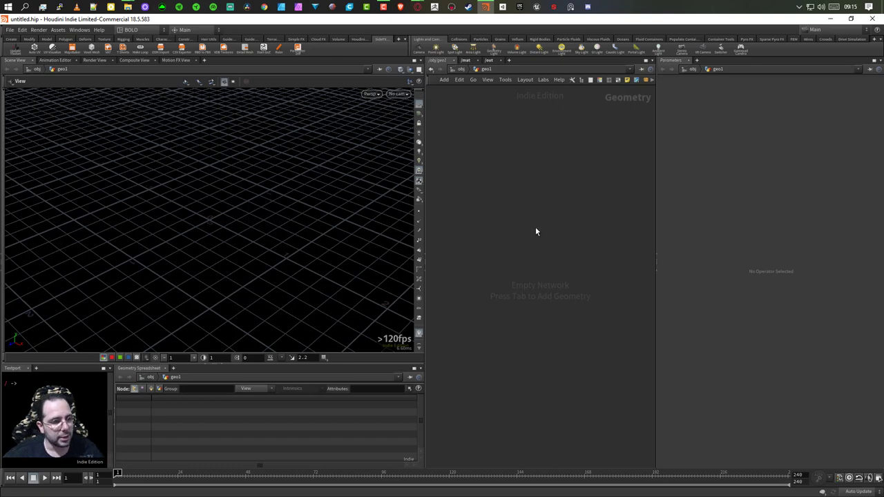
{"action": "key", "text": "Tab"}
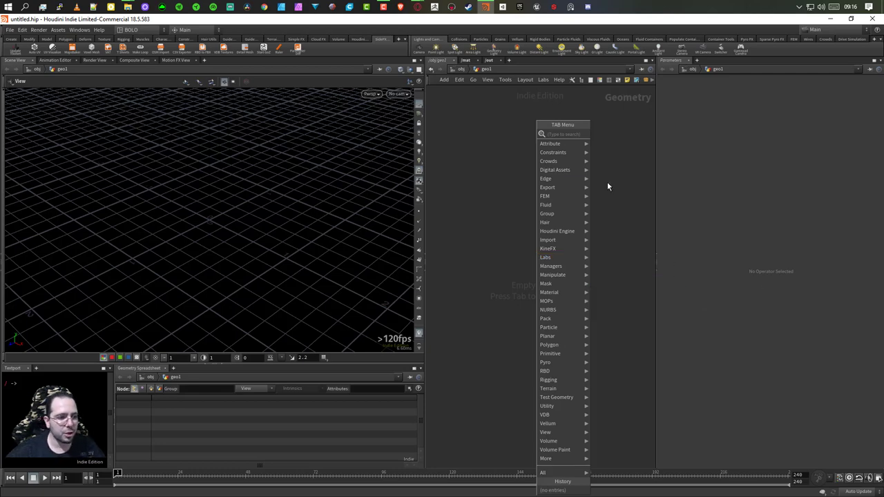
- Search 'labs' in the Tab menu and place a Labs Cable Generator node, cable_generator1
{"action": "left_click", "coordinate": [480, 182]}
{"action": "key", "text": "Tab"}
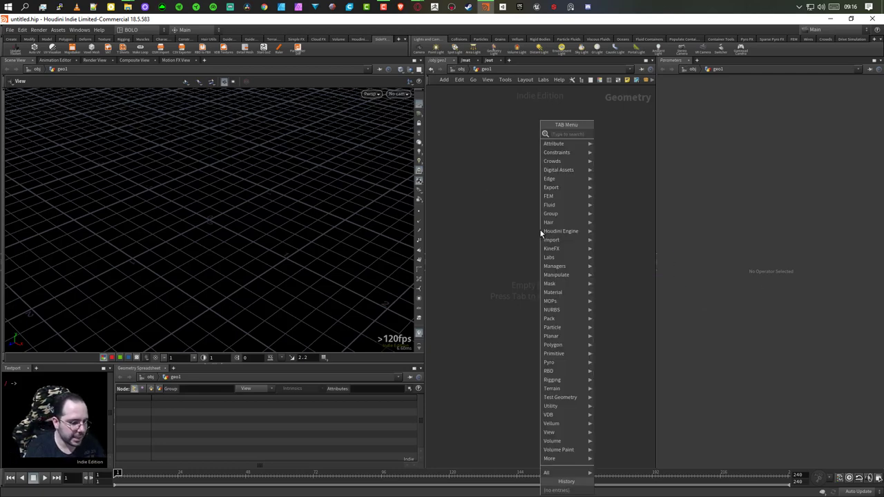
{"action": "type", "text": "las"}
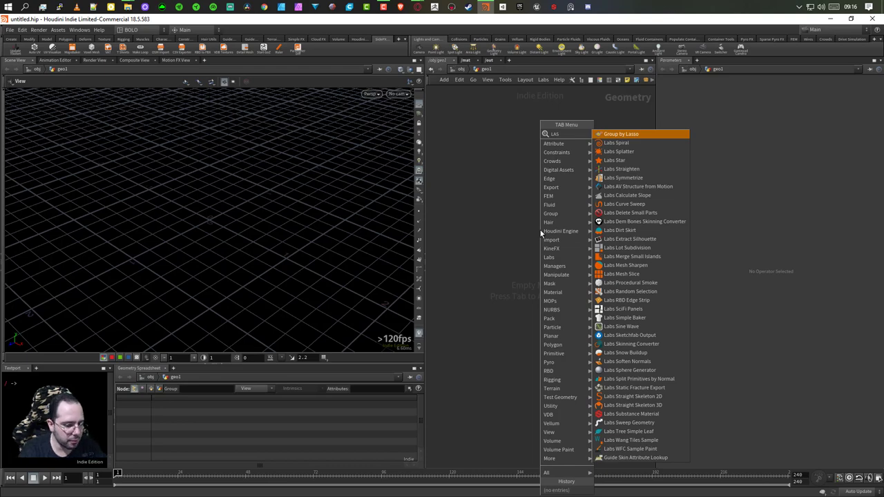
{"action": "key", "text": "BackSpace"}
{"action": "type", "text": "bs"}
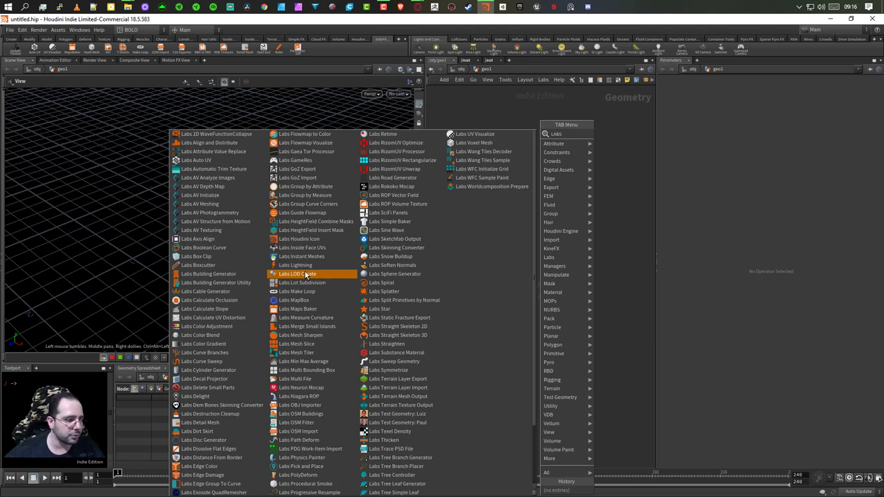
{"action": "left_click", "coordinate": [208, 293]}
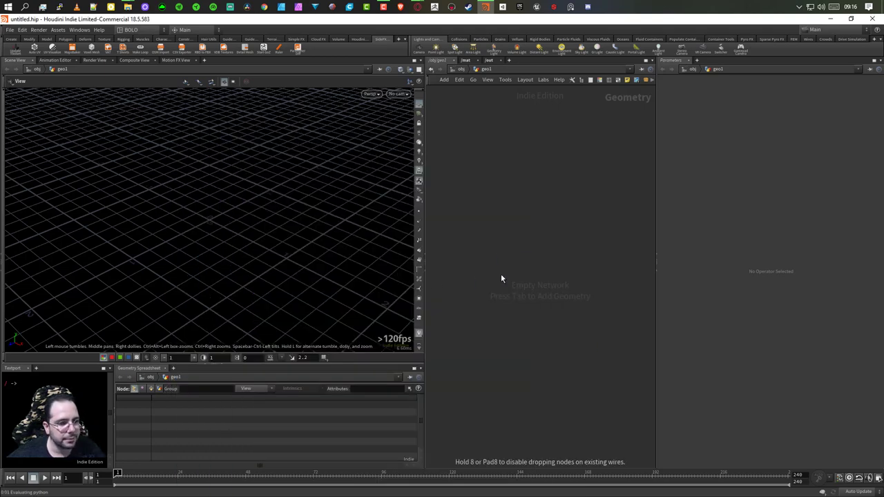
{"action": "left_click", "coordinate": [528, 232]}
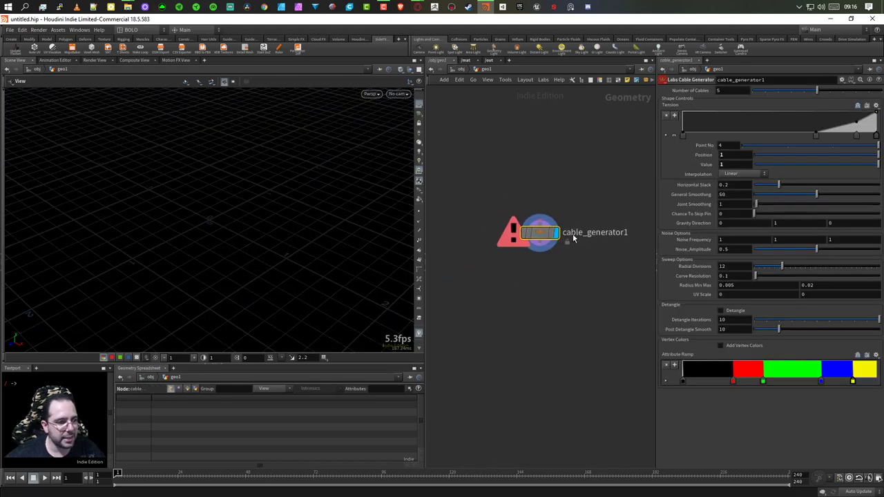
- Dive into cable_generator1 and pan its internal network down to foreach_end1
{"action": "key", "text": "i"}
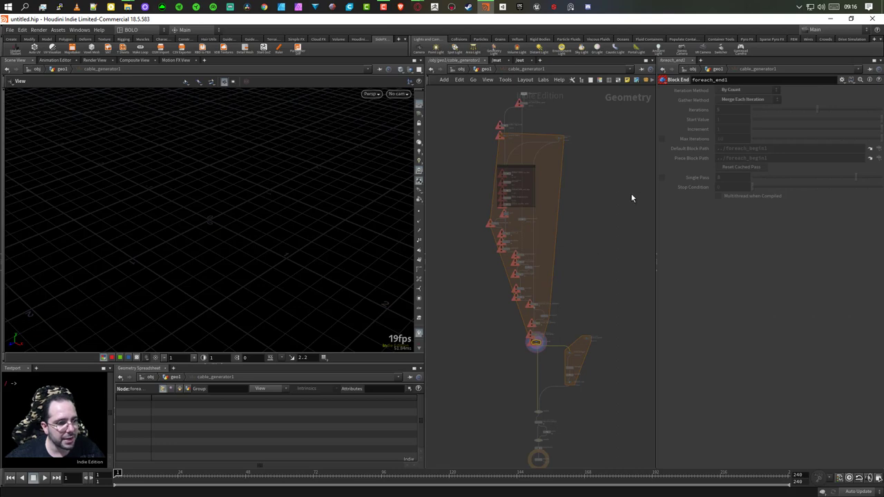
{"action": "scroll", "coordinate": [543, 191], "scroll_direction": "up", "scroll_amount": 3}
{"action": "scroll", "coordinate": [558, 195], "scroll_direction": "up", "scroll_amount": 3}
{"action": "scroll", "coordinate": [628, 257], "scroll_direction": "up", "scroll_amount": 2}
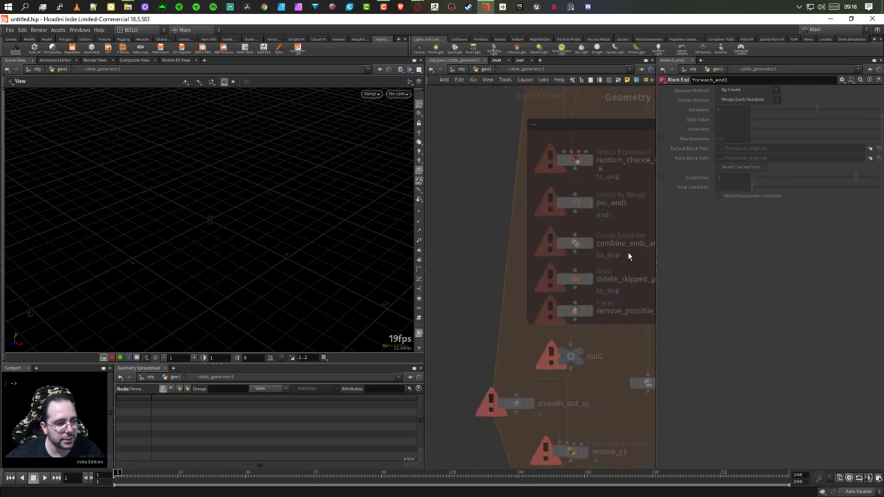
{"action": "mouse_move", "coordinate": [627, 256]}
{"action": "middle_mouse_down"}
{"action": "mouse_move", "coordinate": [515, 275]}
{"action": "mouse_move", "coordinate": [594, 107]}
{"action": "middle_mouse_up"}
{"action": "mouse_move", "coordinate": [548, 348]}
{"action": "middle_mouse_down"}
{"action": "mouse_move", "coordinate": [587, 330]}
{"action": "mouse_move", "coordinate": [509, 171]}
{"action": "middle_mouse_up"}
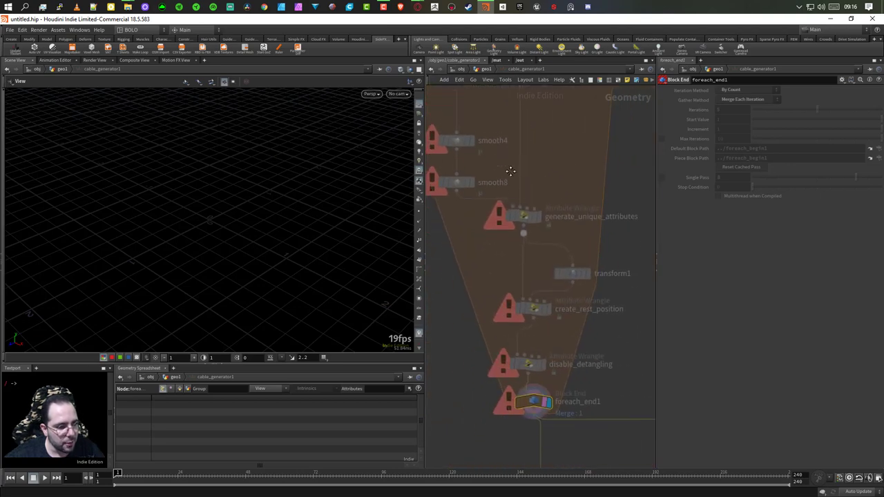
{"action": "scroll", "coordinate": [529, 316], "scroll_direction": "down", "scroll_amount": 2}
{"action": "scroll", "coordinate": [562, 359], "scroll_direction": "down", "scroll_amount": 3}
{"action": "scroll", "coordinate": [580, 191], "scroll_direction": "down", "scroll_amount": 2}
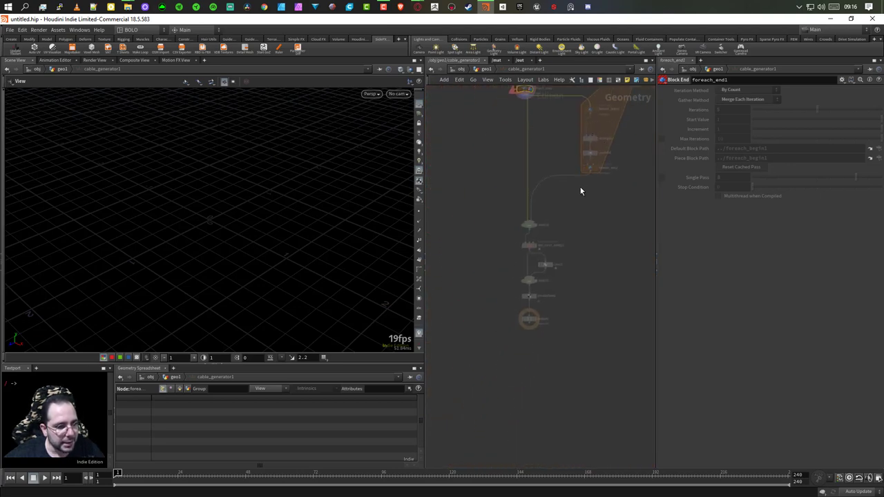
- Return to the geo1 level and delete the cable_generator1 node
{"action": "left_click", "coordinate": [457, 68]}
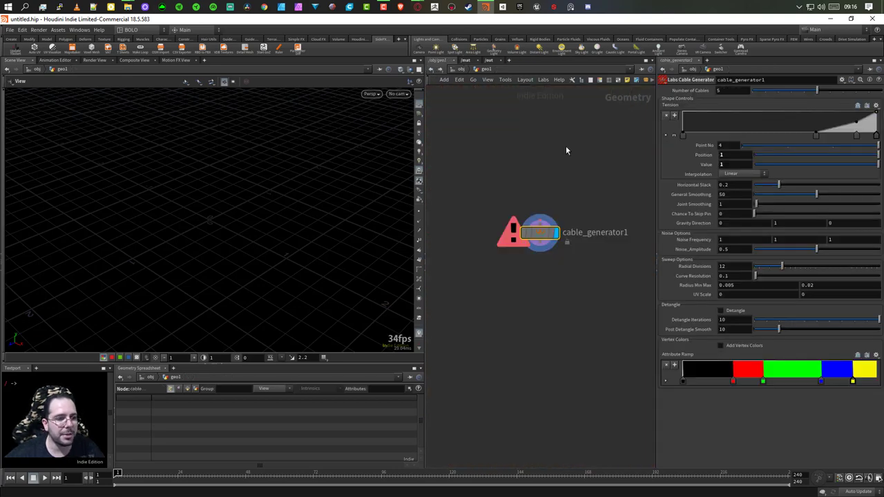
{"action": "left_click_drag", "start_coordinate": [493, 187], "coordinate": [557, 281]}
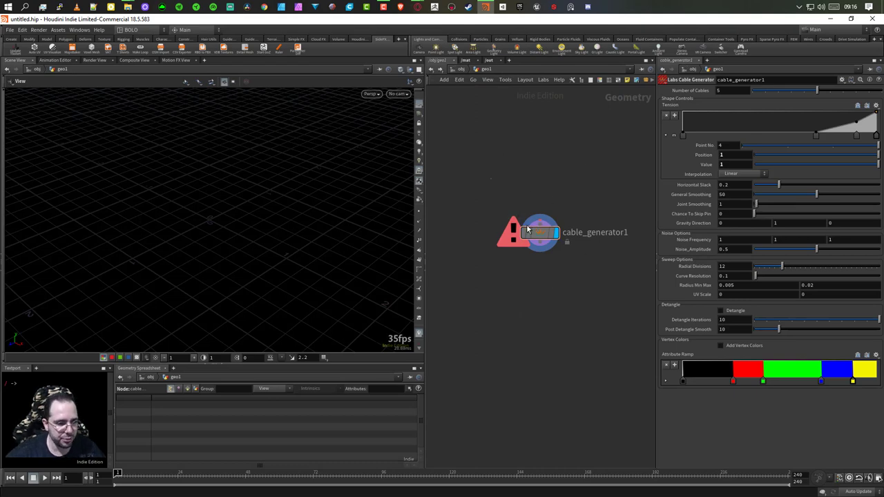
{"action": "key", "text": "Delete"}
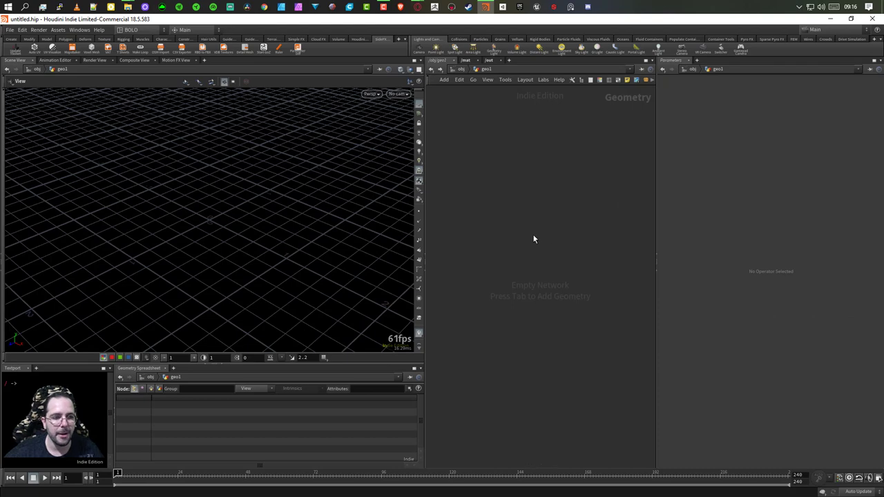
- Open the Tab node creation menu in the empty geo1 network
{"action": "key", "text": "Tab"}
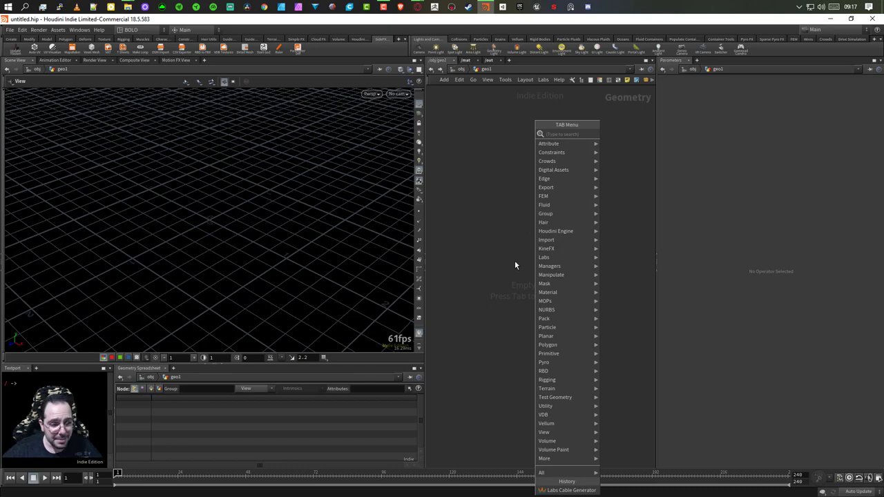
- Search the Tab menu for LABS, then MOPS, scroll the MOPs nodes, and close it
{"action": "key", "text": "Escape"}
{"action": "key", "text": "Tab"}
{"action": "type", "text": "LAB"}
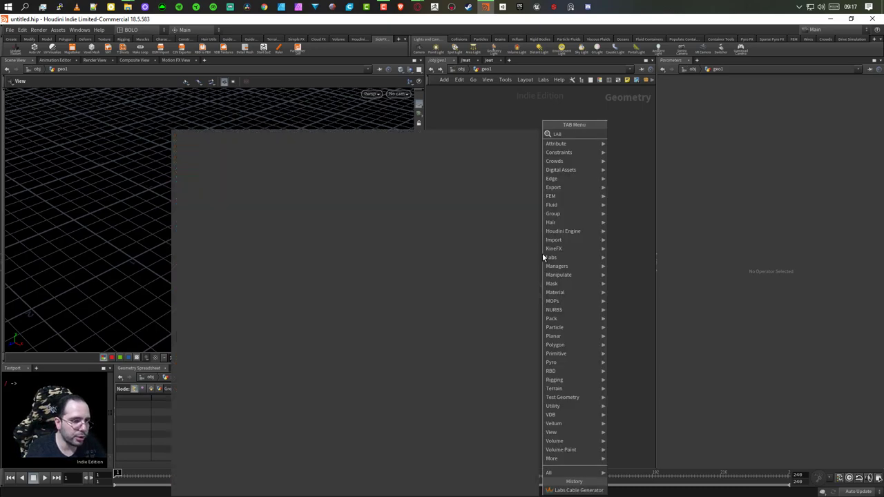
{"action": "type", "text": "S"}
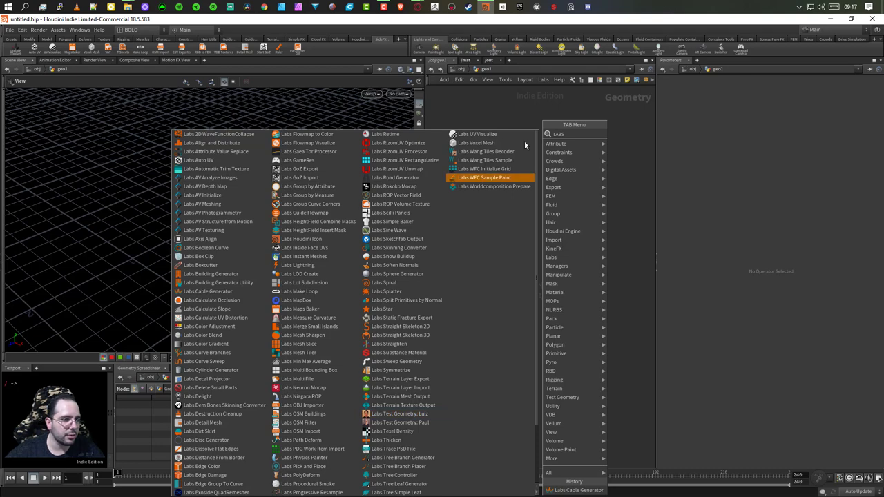
{"action": "key", "text": "Escape"}
{"action": "key", "text": "Tab"}
{"action": "type", "text": "M"}
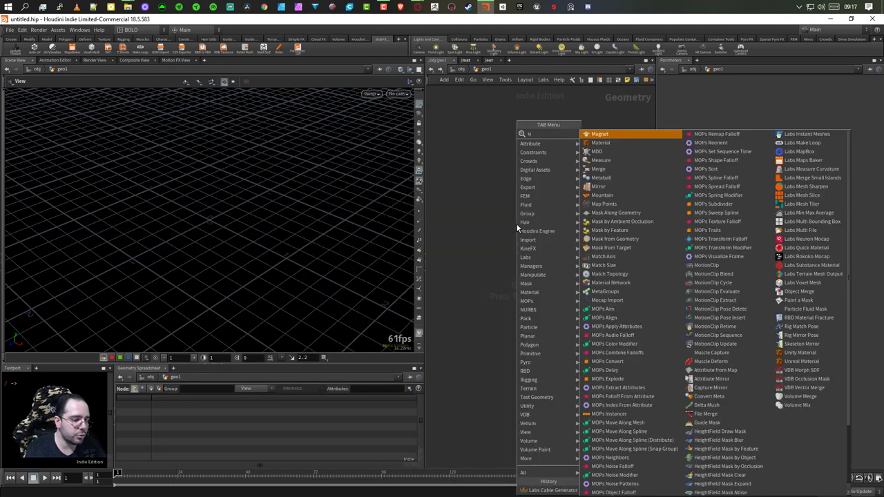
{"action": "type", "text": "OPS"}
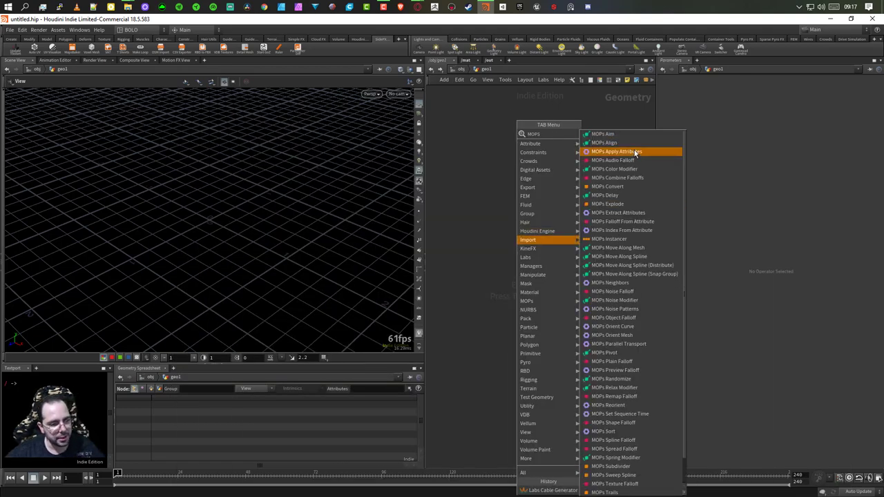
{"action": "scroll", "coordinate": [621, 151], "scroll_direction": "down", "scroll_amount": 1}
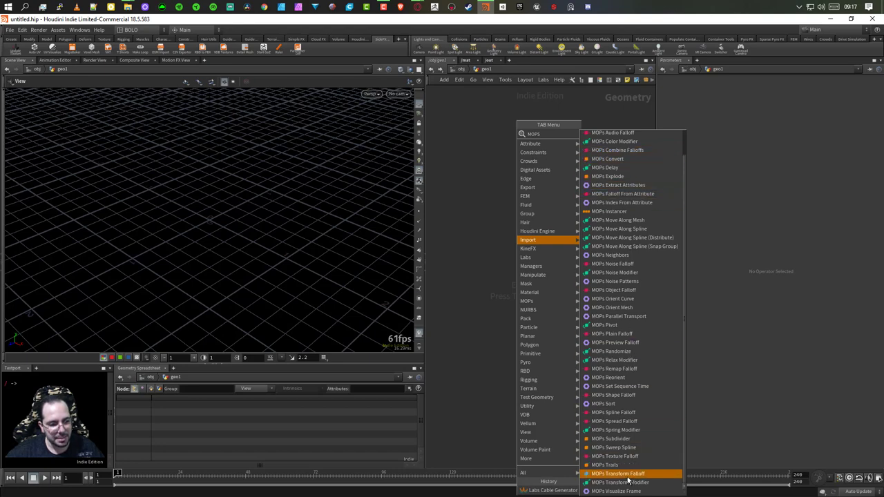
{"action": "scroll", "coordinate": [622, 345], "scroll_direction": "up", "scroll_amount": 1}
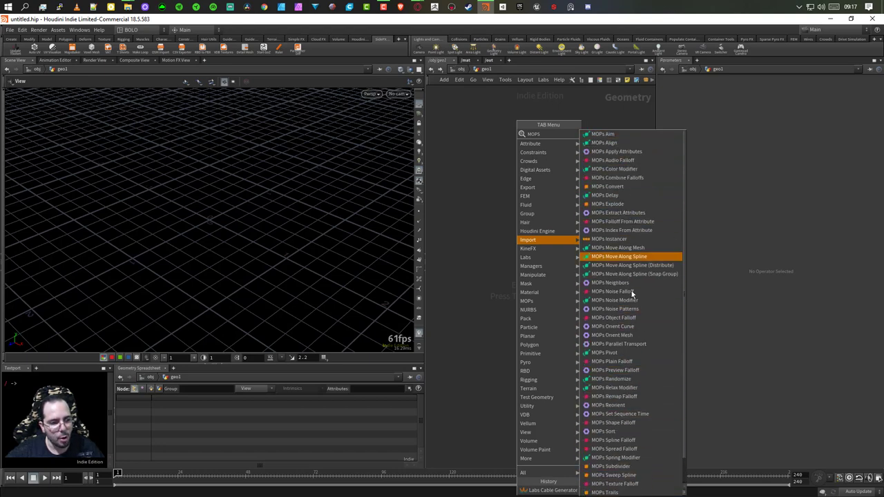
{"action": "scroll", "coordinate": [642, 427], "scroll_direction": "up", "scroll_amount": 1}
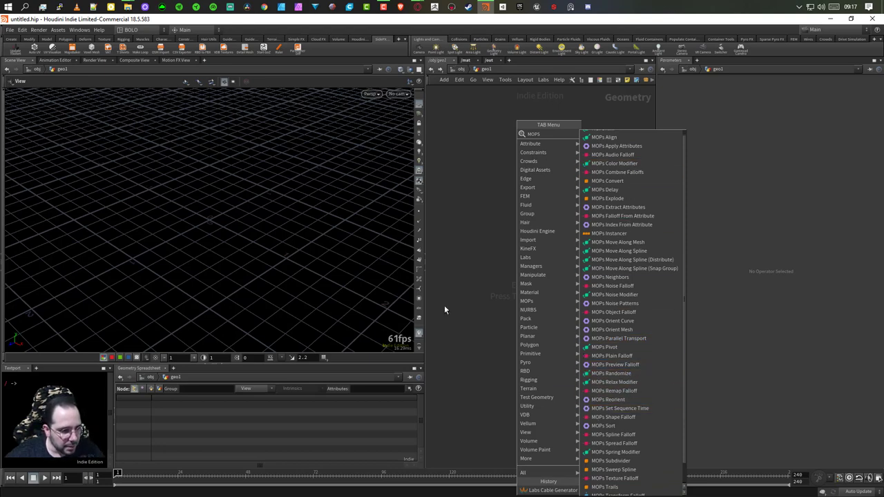
{"action": "key", "text": "Escape"}
{"action": "key", "text": "Tab"}
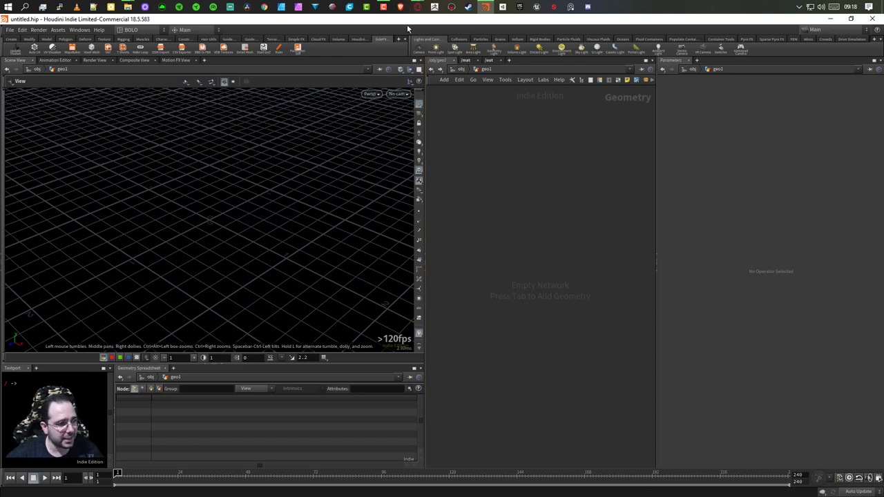
- On the MOPs website, open the MOPs Plus page in a new tab and scroll through it
{"action": "mouse_move", "coordinate": [417, 7]}
{"action": "left_click", "coordinate": [455, 54]}
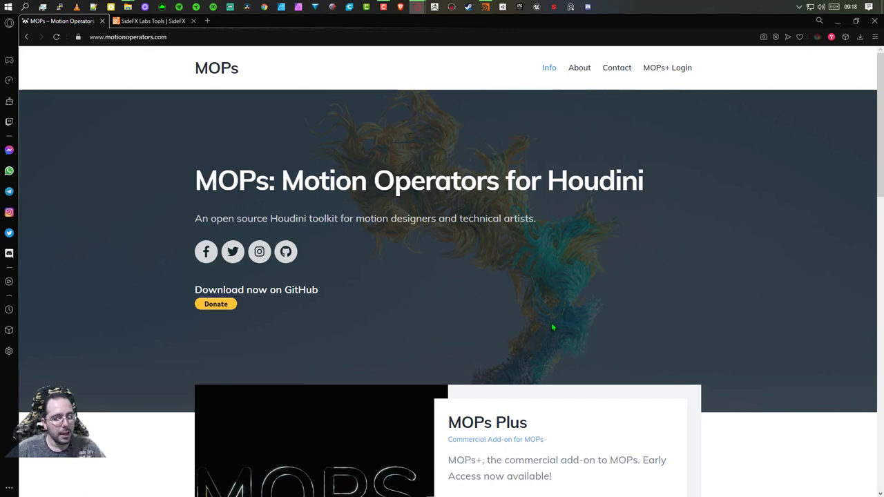
{"action": "scroll", "coordinate": [550, 324], "scroll_direction": "down", "scroll_amount": 1}
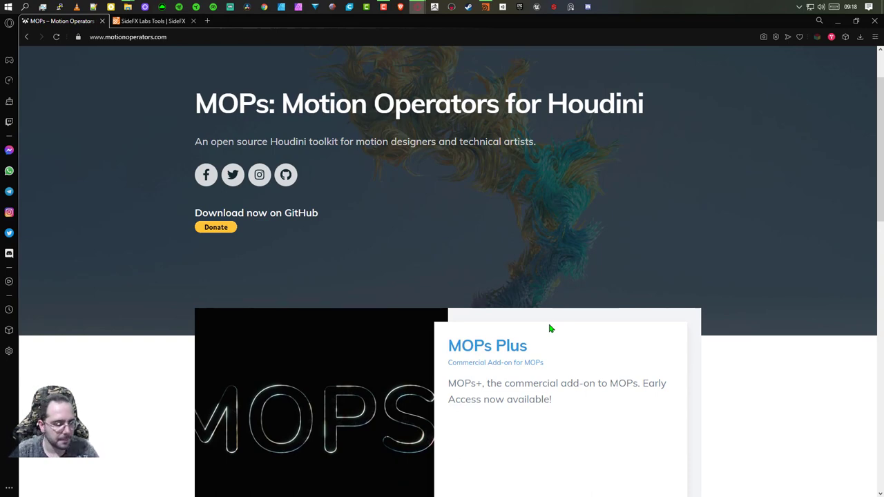
{"action": "scroll", "coordinate": [550, 329], "scroll_direction": "down", "scroll_amount": 1}
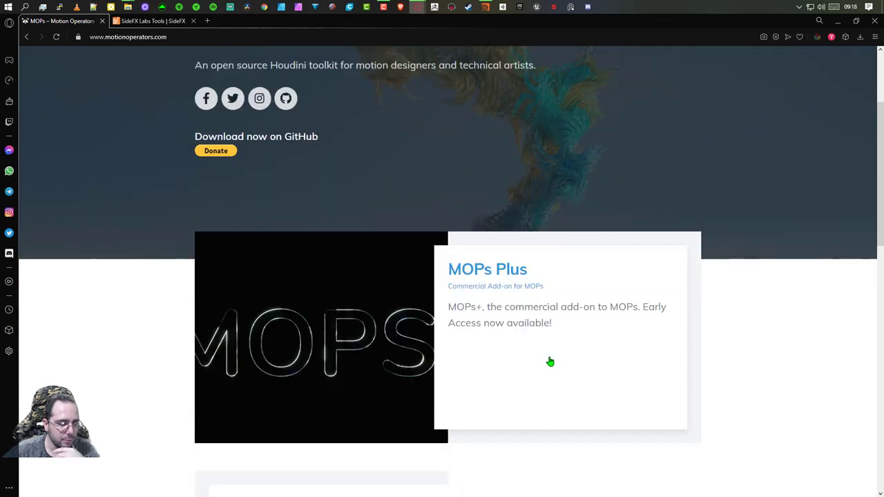
{"action": "middle_click", "coordinate": [483, 273]}
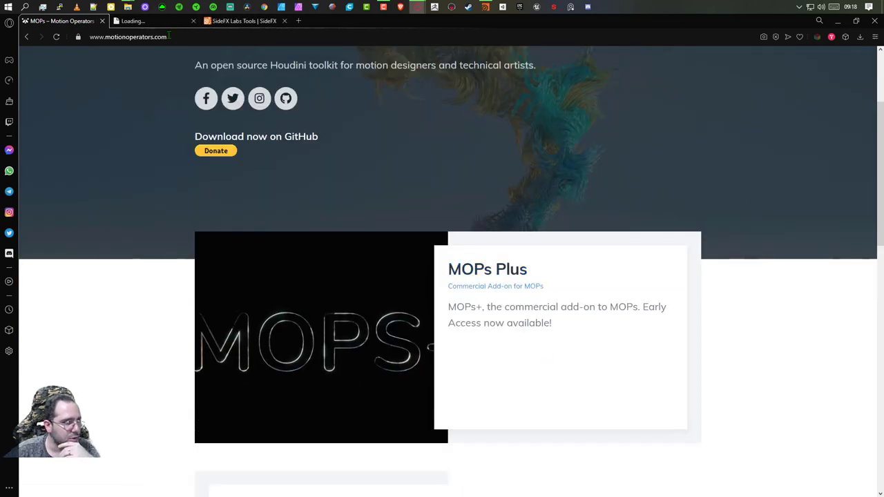
{"action": "key", "text": "ctrl+Tab"}
{"action": "scroll", "coordinate": [587, 422], "scroll_direction": "down", "scroll_amount": 1}
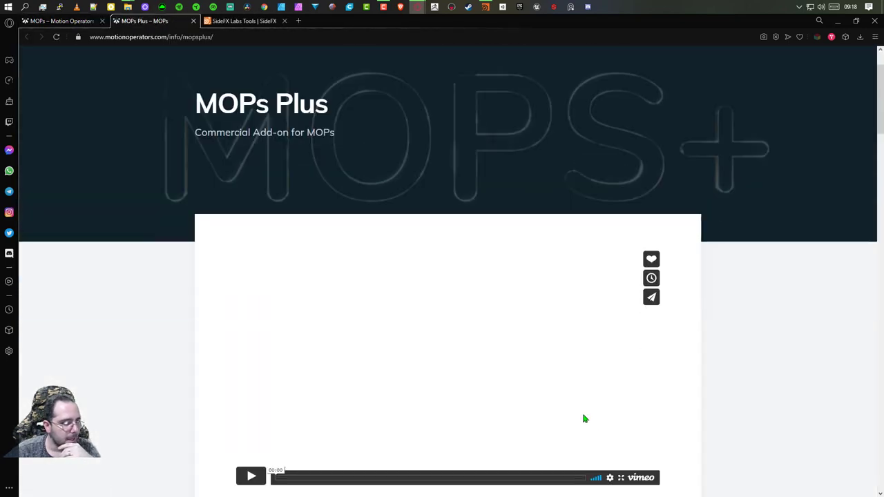
{"action": "scroll", "coordinate": [584, 418], "scroll_direction": "down", "scroll_amount": 2}
{"action": "scroll", "coordinate": [584, 418], "scroll_direction": "down", "scroll_amount": 2}
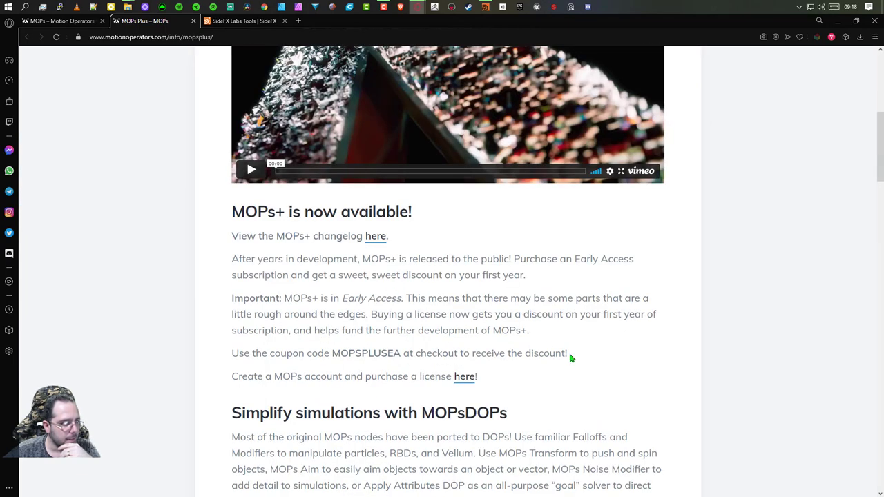
- Check the MOPs+ account sign-in page, then scroll down to the Pricing section
{"action": "left_click", "coordinate": [466, 379]}
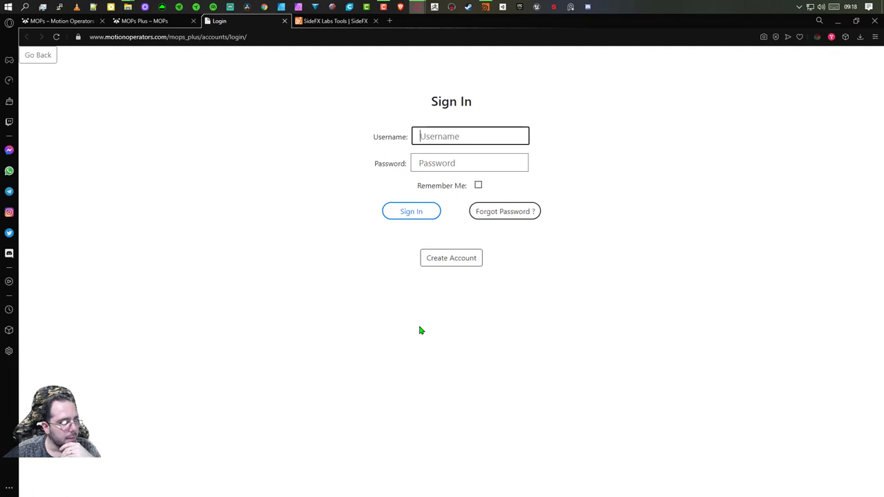
{"action": "middle_click", "coordinate": [238, 26]}
{"action": "scroll", "coordinate": [445, 350], "scroll_direction": "down", "scroll_amount": 6}
{"action": "scroll", "coordinate": [445, 350], "scroll_direction": "down", "scroll_amount": 4}
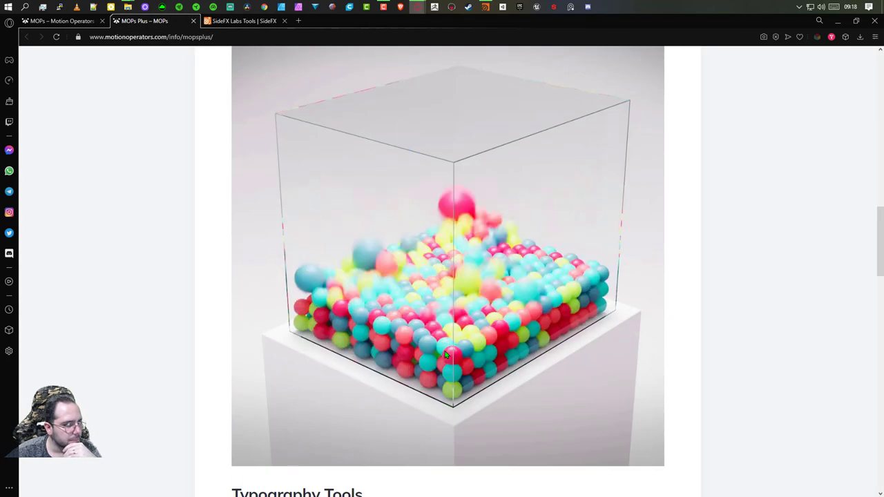
{"action": "scroll", "coordinate": [445, 351], "scroll_direction": "down", "scroll_amount": 4}
{"action": "scroll", "coordinate": [446, 355], "scroll_direction": "down", "scroll_amount": 10}
{"action": "scroll", "coordinate": [445, 354], "scroll_direction": "down", "scroll_amount": 8}
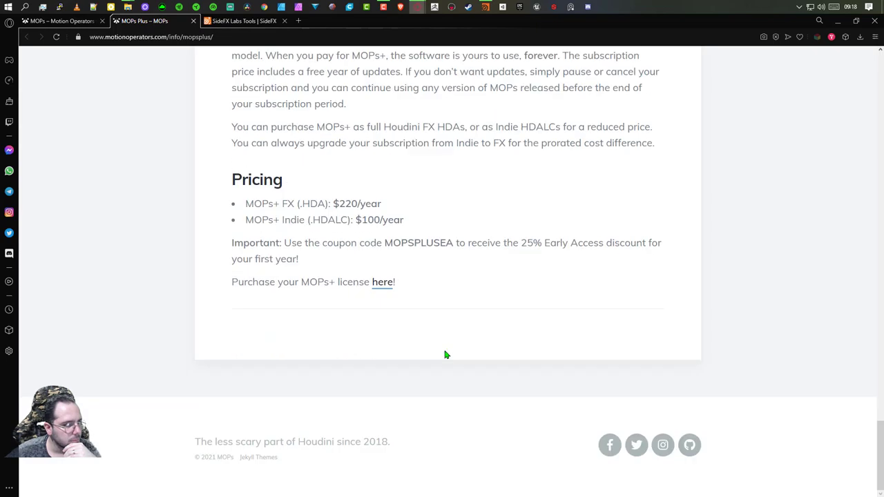
{"action": "scroll", "coordinate": [380, 296], "scroll_direction": "up", "scroll_amount": 1}
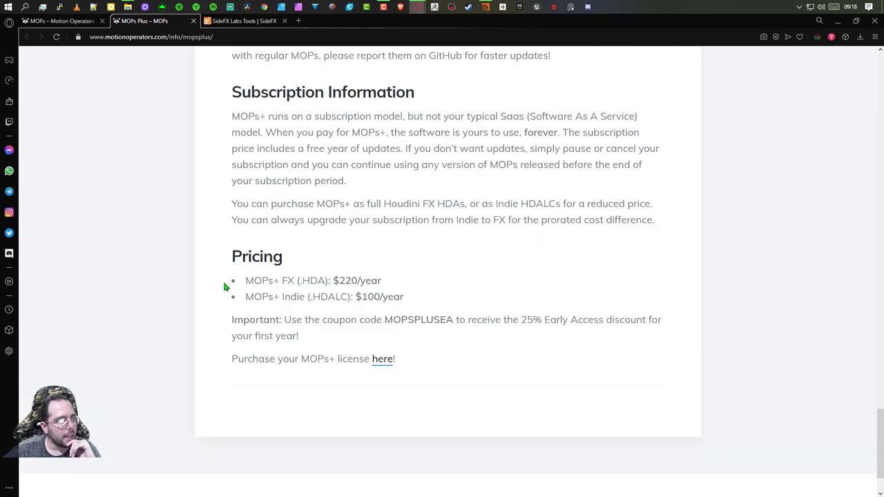
- Highlight the MOPs+ prices: $100/year for Indie and $220/year for FX
{"action": "left_click_drag", "start_coordinate": [217, 302], "coordinate": [406, 306]}
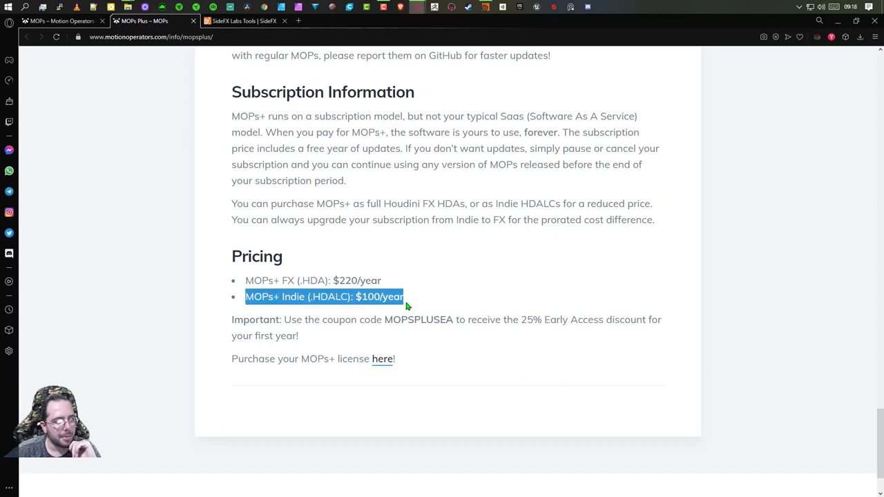
{"action": "left_click", "coordinate": [456, 310]}
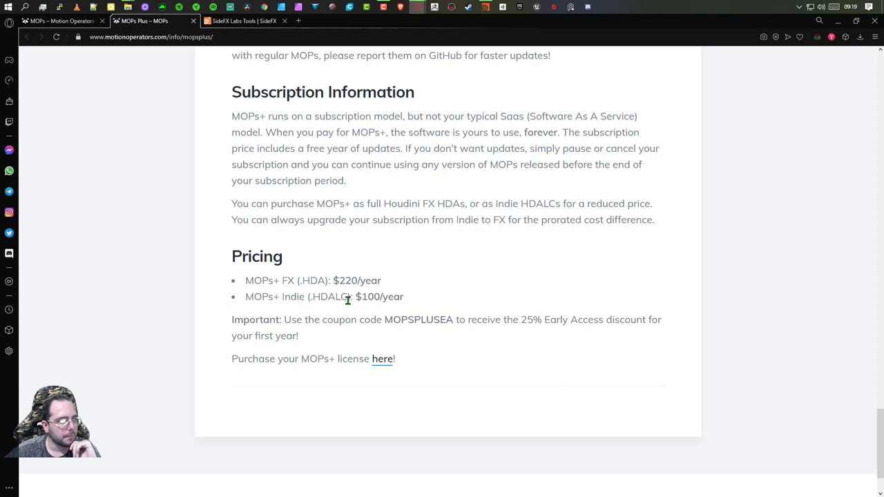
{"action": "left_click_drag", "start_coordinate": [355, 299], "coordinate": [406, 304]}
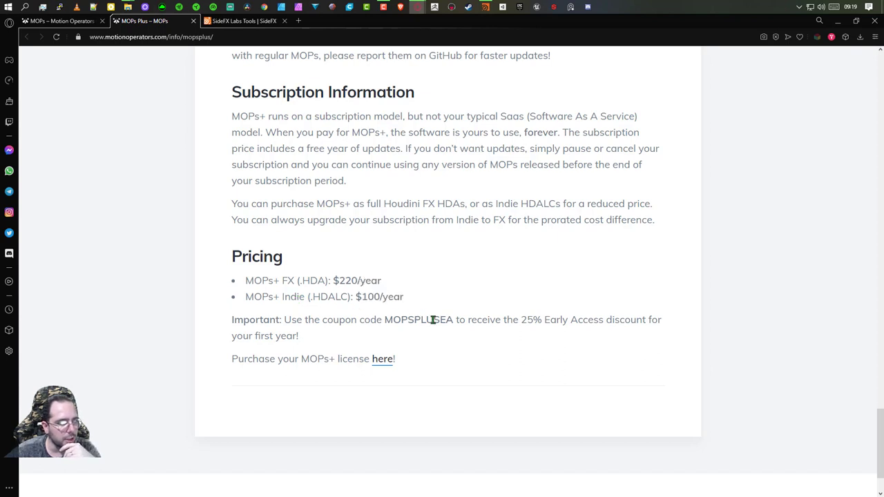
{"action": "left_click", "coordinate": [414, 306]}
{"action": "left_click_drag", "start_coordinate": [245, 281], "coordinate": [328, 283]}
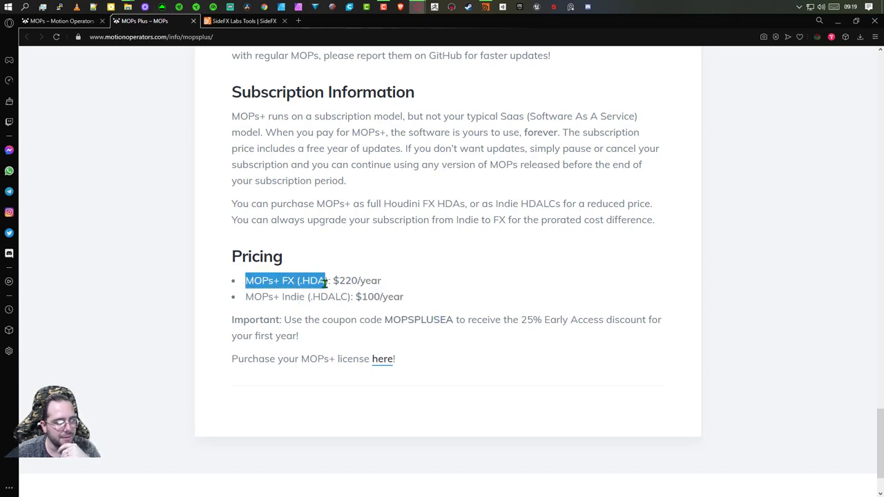
{"action": "left_click_drag", "start_coordinate": [393, 284], "coordinate": [331, 282]}
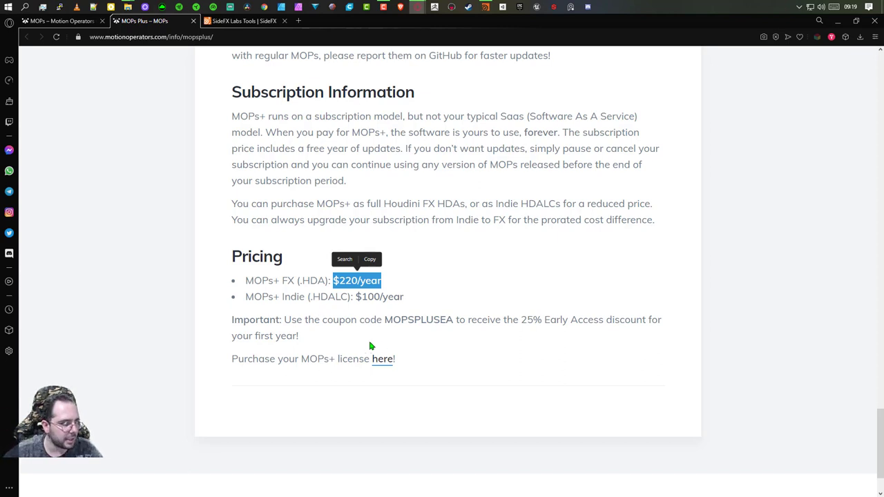
{"action": "left_click", "coordinate": [499, 325]}
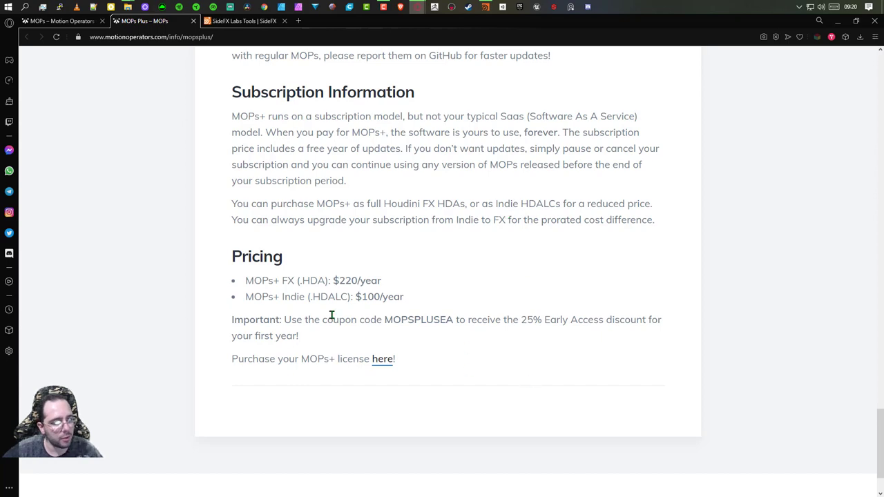
- Scroll back to the top and close the MOPs Plus tab
{"action": "scroll", "coordinate": [556, 314], "scroll_direction": "up", "scroll_amount": 5}
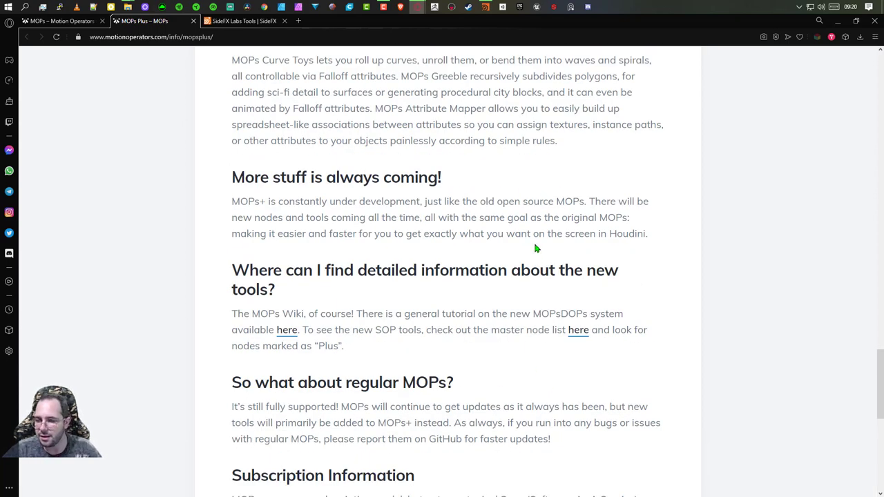
{"action": "scroll", "coordinate": [523, 308], "scroll_direction": "up", "scroll_amount": 3}
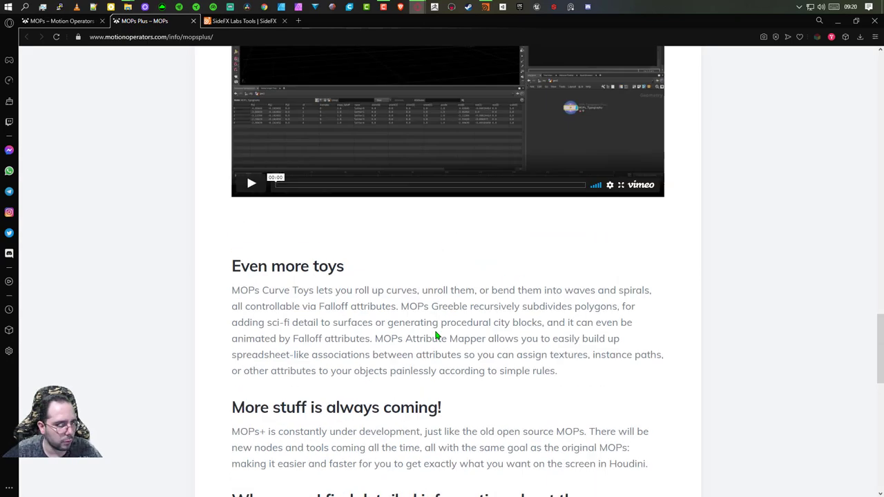
{"action": "scroll", "coordinate": [514, 328], "scroll_direction": "up", "scroll_amount": 4}
{"action": "scroll", "coordinate": [508, 346], "scroll_direction": "up", "scroll_amount": 5}
{"action": "scroll", "coordinate": [507, 349], "scroll_direction": "up", "scroll_amount": 5}
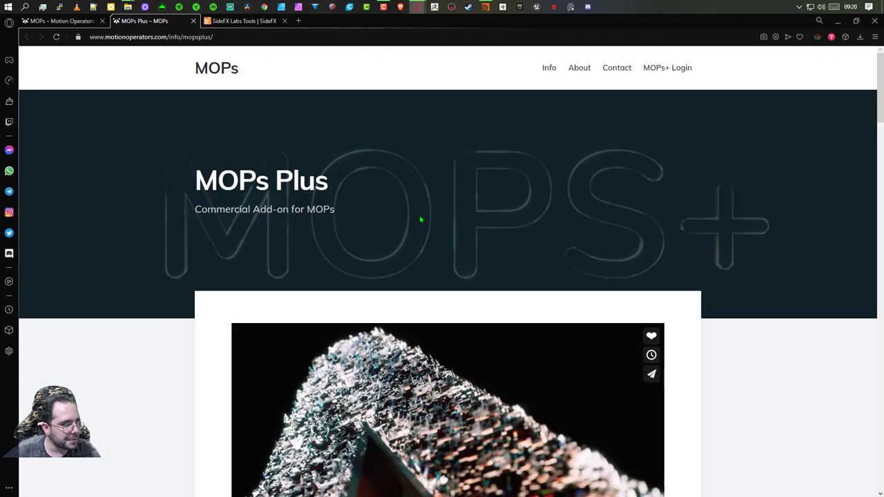
{"action": "middle_click", "coordinate": [152, 22]}
- Open the toadstorm/MOPS GitHub repository and follow the README's 'releases page' link
{"action": "left_click", "coordinate": [62, 20]}
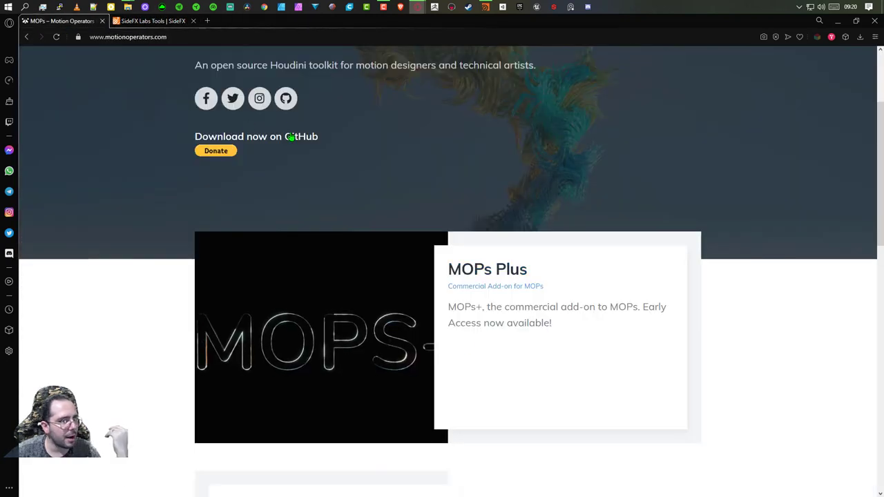
{"action": "left_click", "coordinate": [286, 99]}
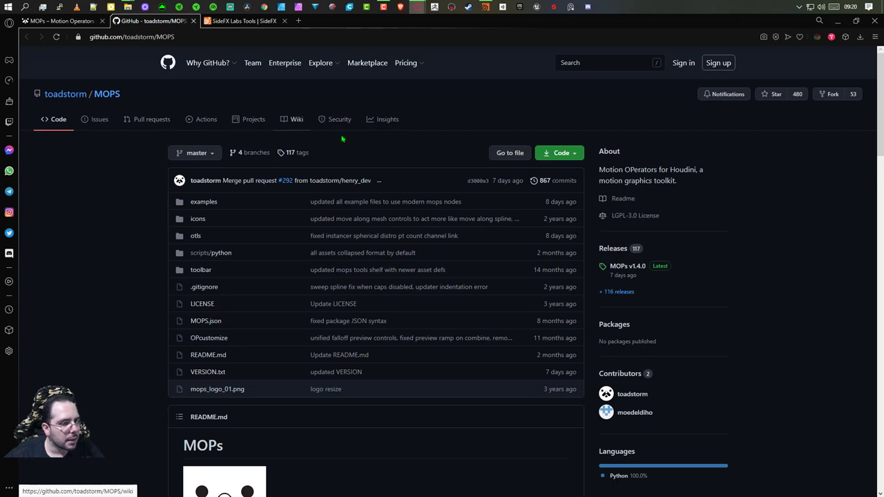
{"action": "scroll", "coordinate": [462, 350], "scroll_direction": "down", "scroll_amount": 2}
{"action": "scroll", "coordinate": [466, 351], "scroll_direction": "down", "scroll_amount": 3}
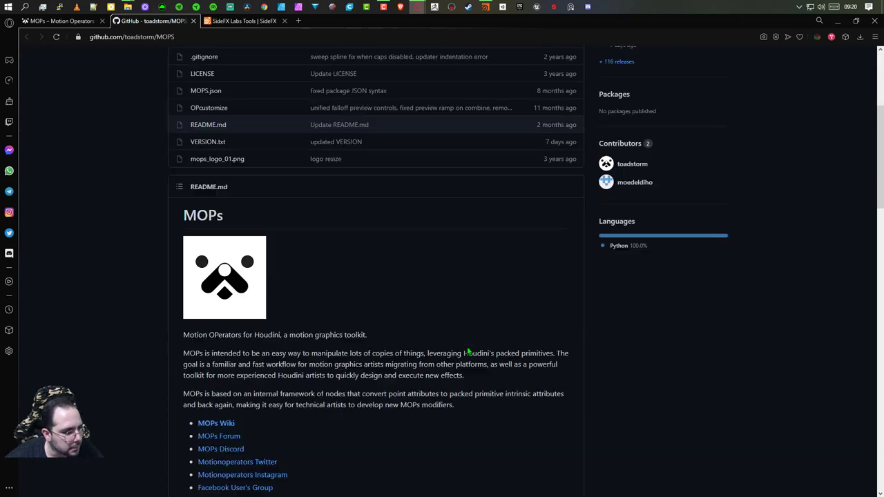
{"action": "scroll", "coordinate": [467, 351], "scroll_direction": "down", "scroll_amount": 3}
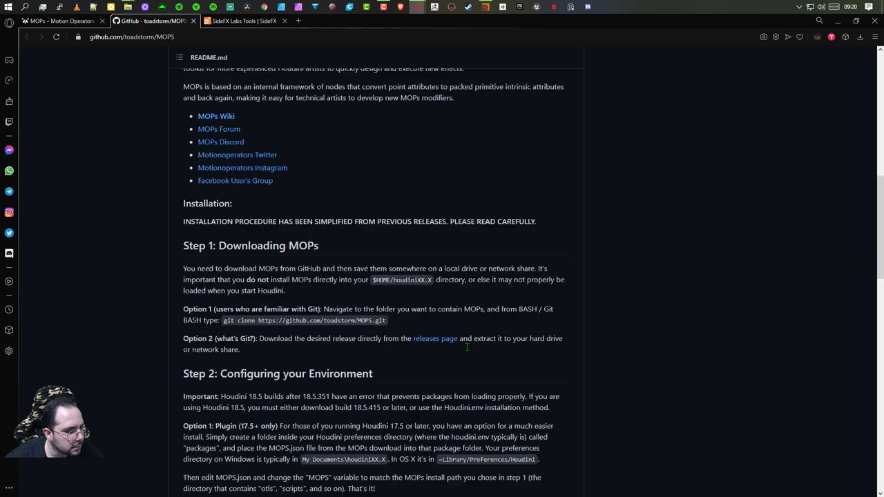
{"action": "scroll", "coordinate": [466, 349], "scroll_direction": "down", "scroll_amount": 3}
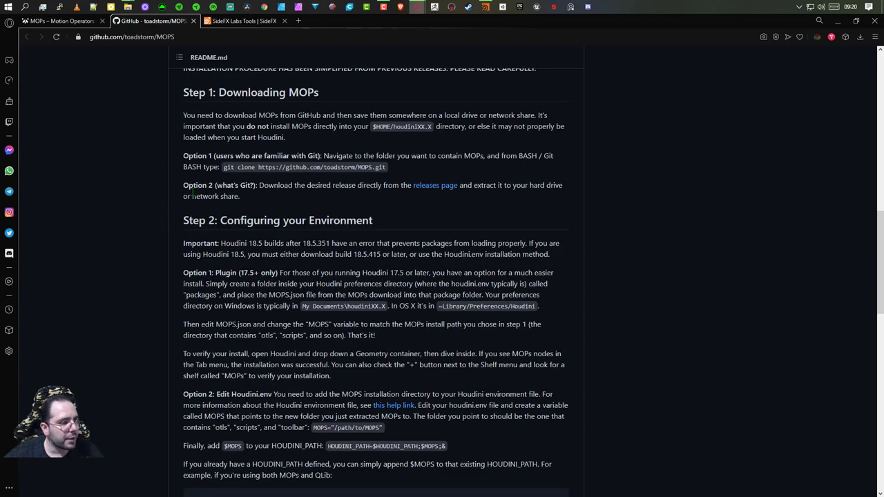
{"action": "left_click", "coordinate": [438, 188]}
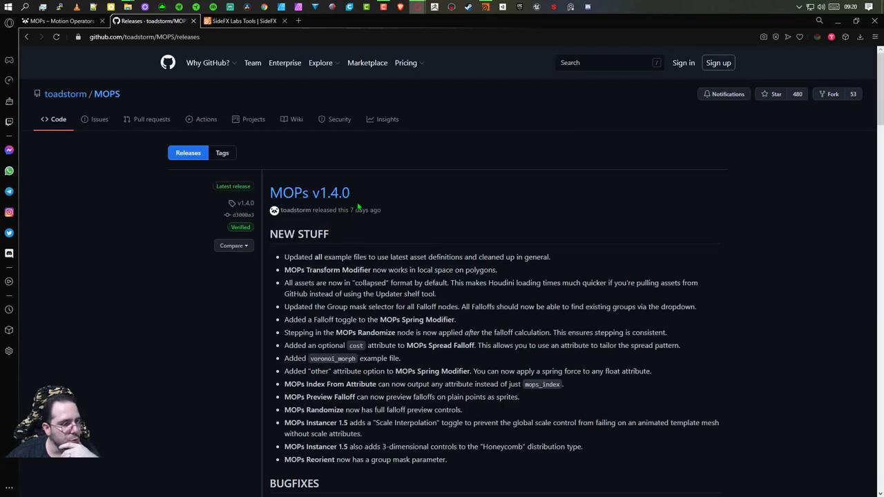
- Read the v1.4.0 release notes and how long ago it was released
{"action": "left_click_drag", "start_coordinate": [354, 214], "coordinate": [355, 218]}
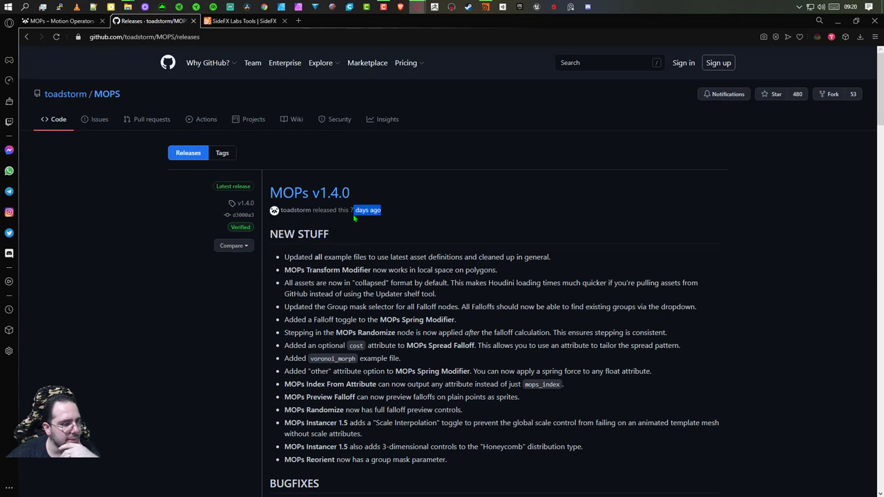
{"action": "left_click_drag", "start_coordinate": [271, 241], "coordinate": [435, 447]}
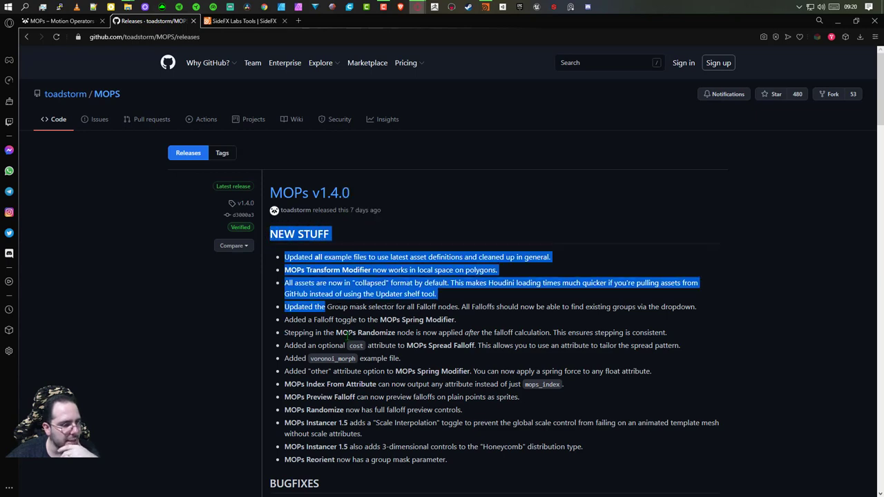
{"action": "left_click", "coordinate": [418, 356]}
{"action": "scroll", "coordinate": [417, 353], "scroll_direction": "down", "scroll_amount": 3}
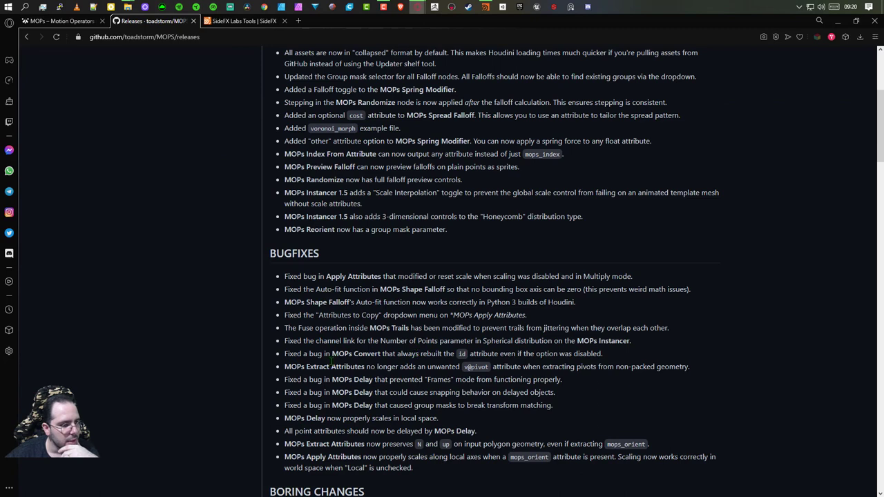
{"action": "scroll", "coordinate": [331, 362], "scroll_direction": "up", "scroll_amount": 3}
- Open the MOPs v1.4.0 release page, close the duplicate tab, and scroll to Assets
{"action": "left_click", "coordinate": [304, 195]}
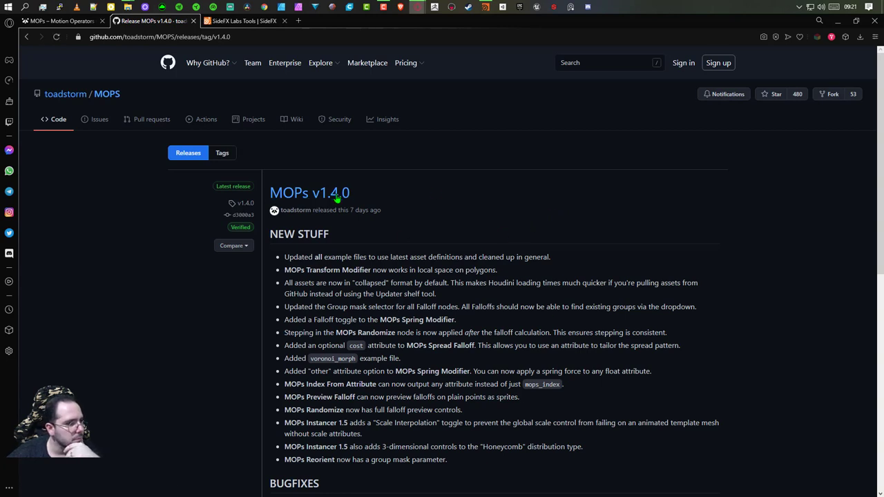
{"action": "middle_click", "coordinate": [337, 198]}
{"action": "key", "text": "ctrl+Tab"}
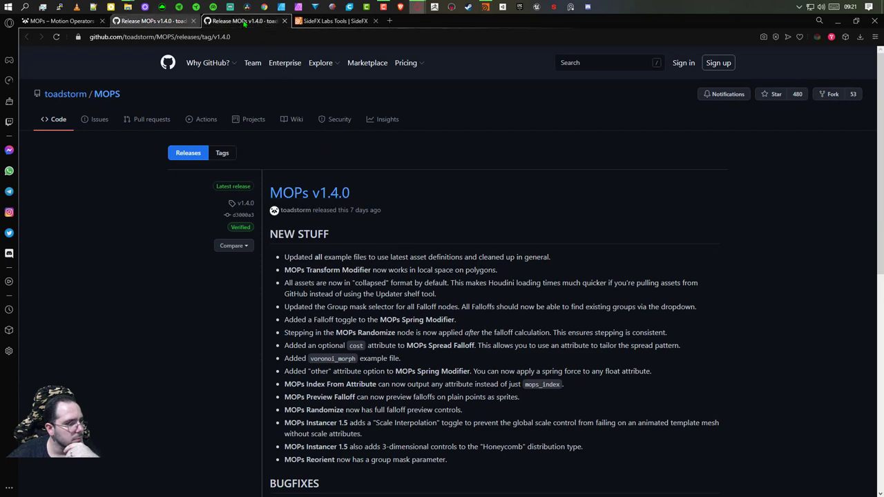
{"action": "key", "text": "ctrl+w"}
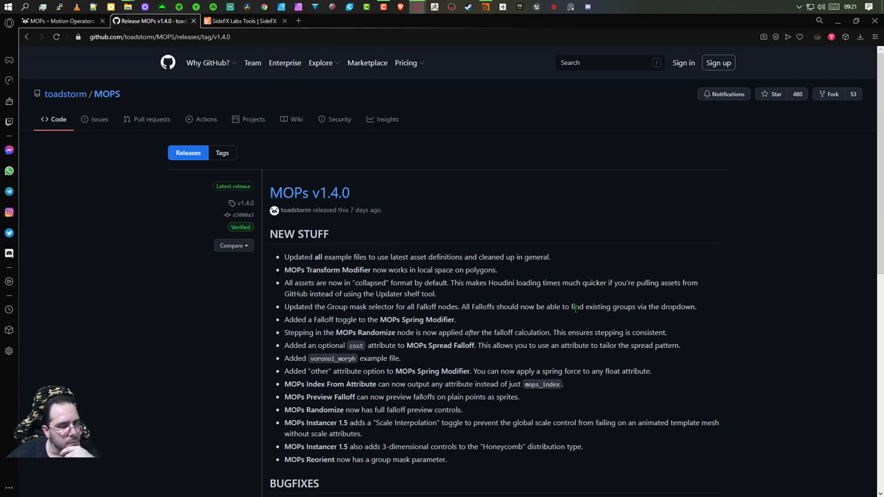
{"action": "scroll", "coordinate": [538, 316], "scroll_direction": "down", "scroll_amount": 5}
{"action": "scroll", "coordinate": [496, 330], "scroll_direction": "down", "scroll_amount": 2}
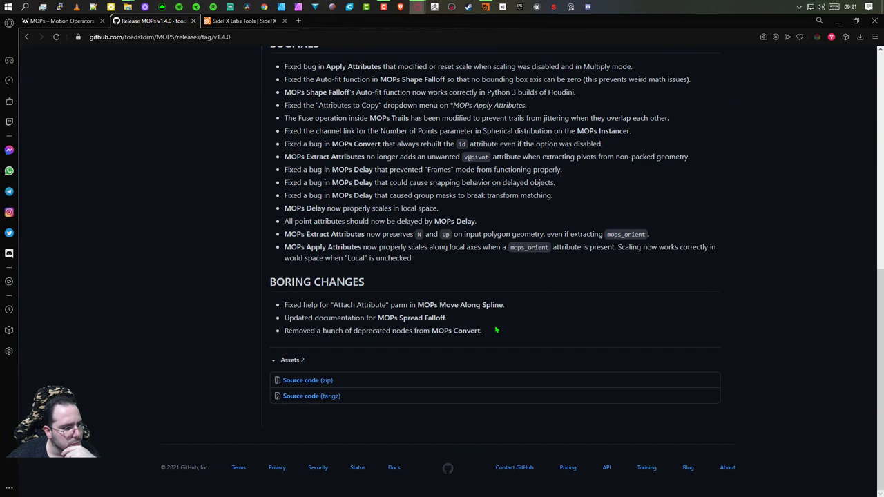
- Download Source code (zip) as MOPS-1.4.0.zip and bring up the MOPS-0.1.73e folder window
{"action": "left_click", "coordinate": [314, 387]}
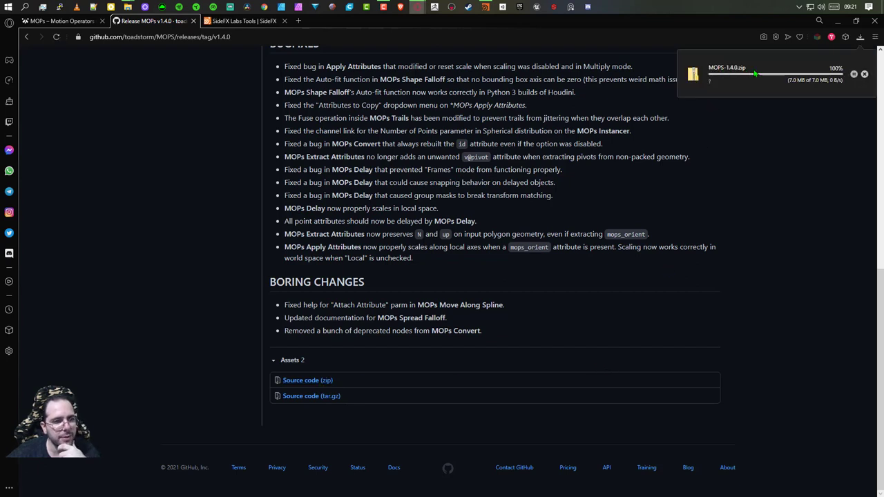
{"action": "left_click", "coordinate": [128, 7]}
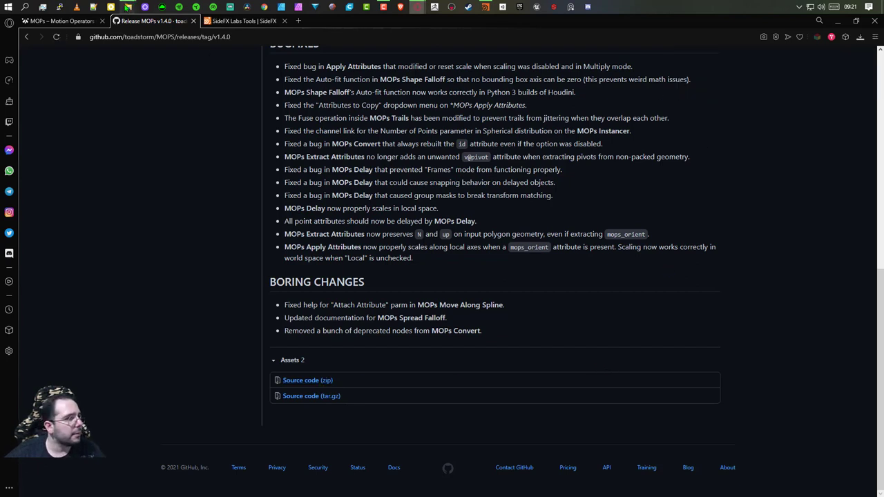
{"action": "left_click", "coordinate": [107, 59]}
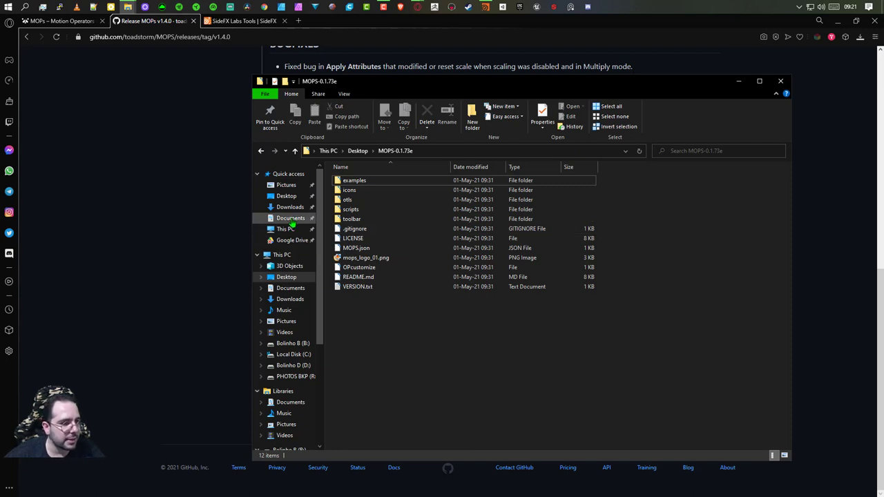
- Confirm MOPS-1.4.0.zip downloaded and open its MOPS-1.4.0 folder from Downloads
{"action": "left_click", "coordinate": [860, 40]}
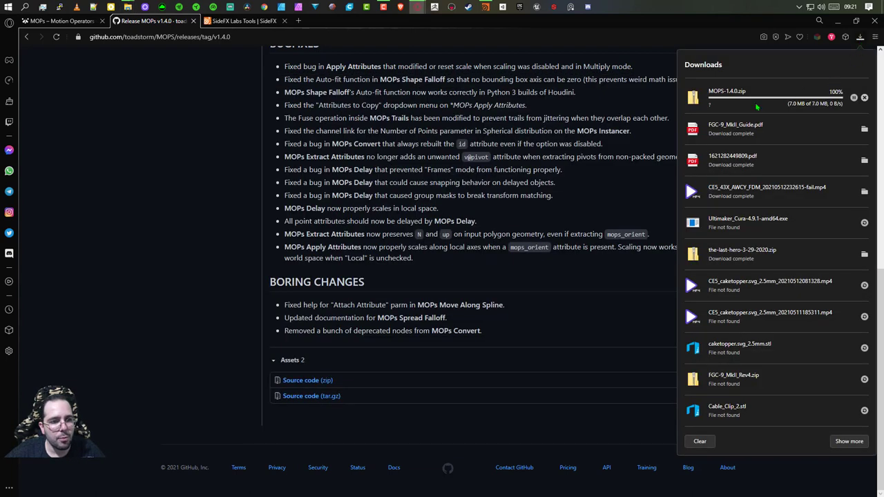
{"action": "left_click", "coordinate": [504, 235]}
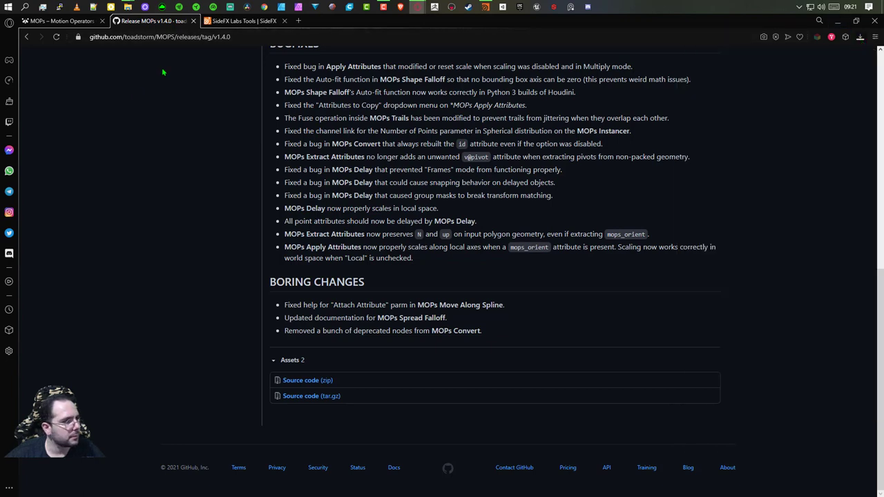
{"action": "mouse_move", "coordinate": [128, 7]}
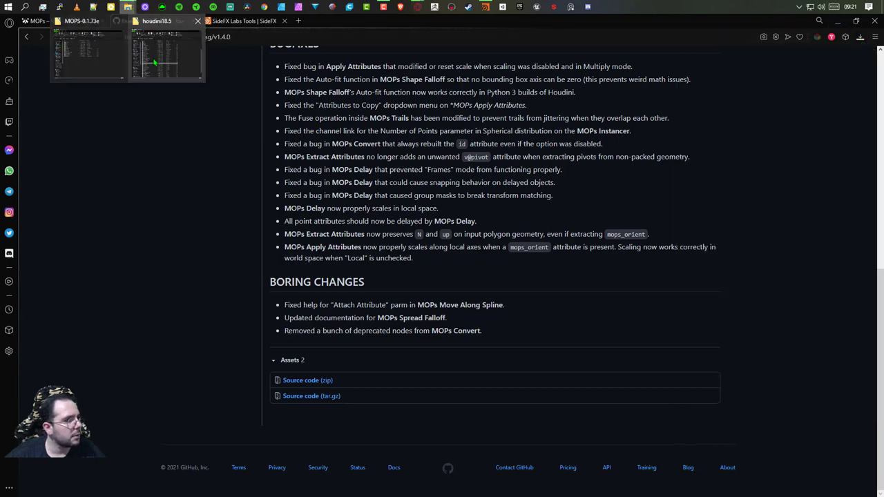
{"action": "left_click", "coordinate": [155, 63]}
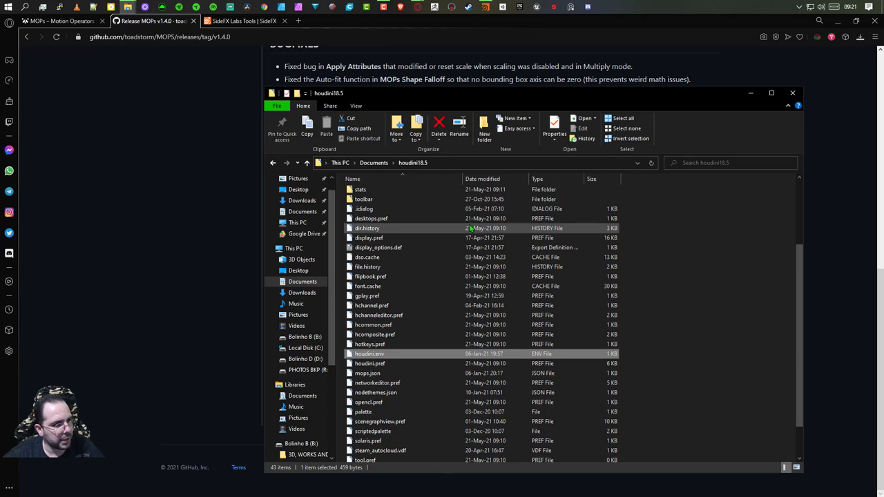
{"action": "key", "text": "ctrl+n"}
{"action": "left_click", "coordinate": [315, 305]}
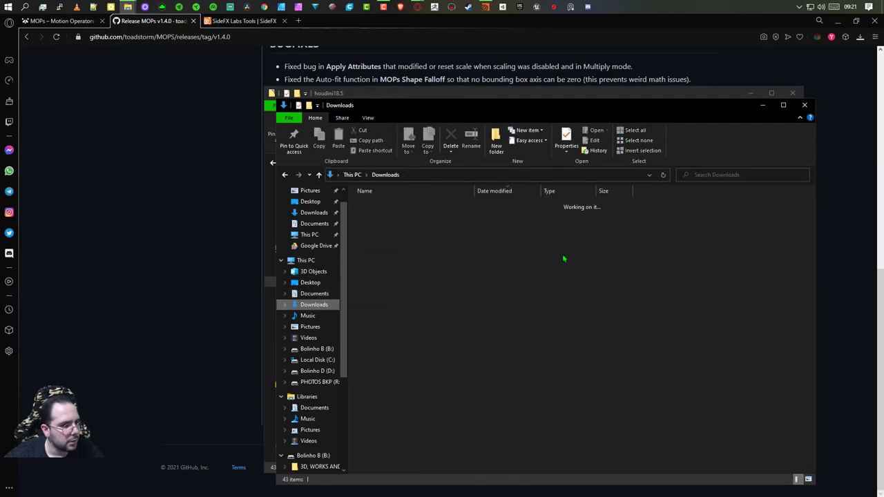
{"action": "double_click", "coordinate": [414, 216]}
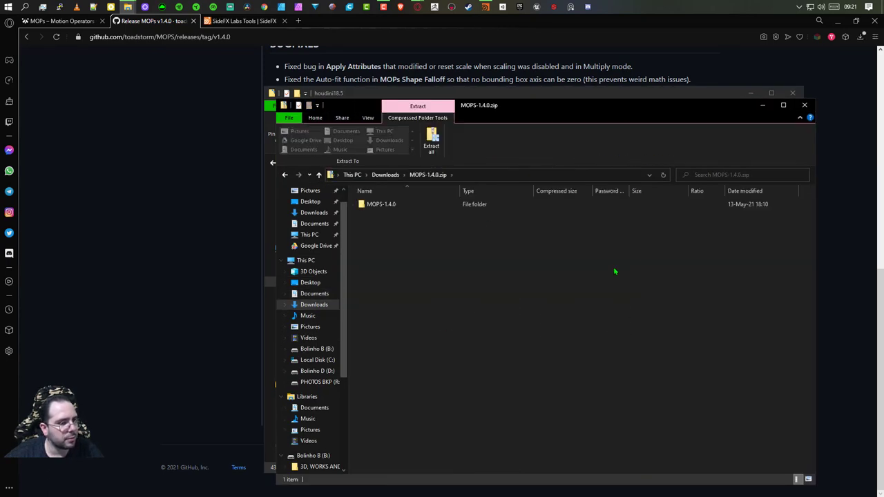
{"action": "double_click", "coordinate": [390, 209]}
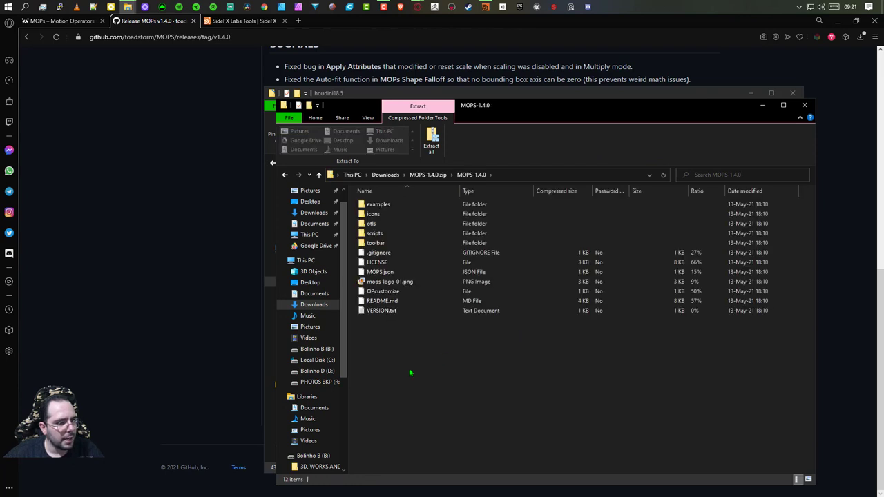
- Copy all 12 MOPS-1.4.0 items into MOPS-0.1.73e, replacing the existing files
{"action": "left_click_drag", "start_coordinate": [410, 373], "coordinate": [401, 207]}
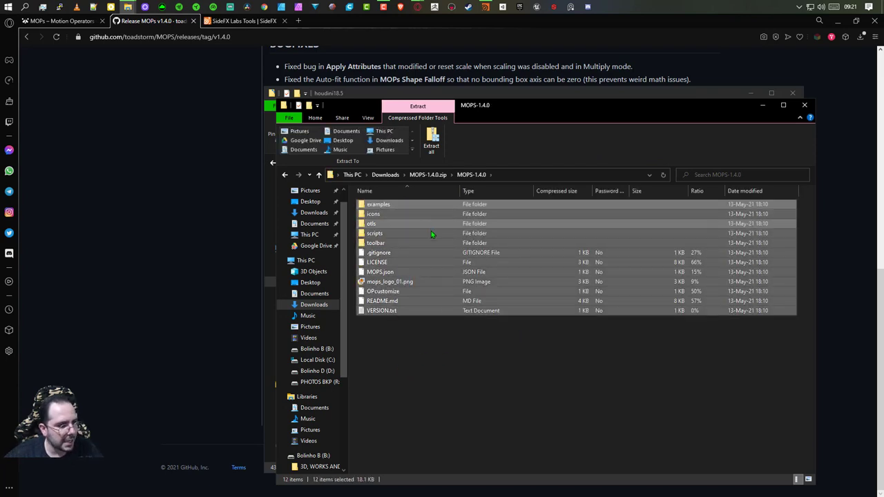
{"action": "left_click", "coordinate": [805, 105]}
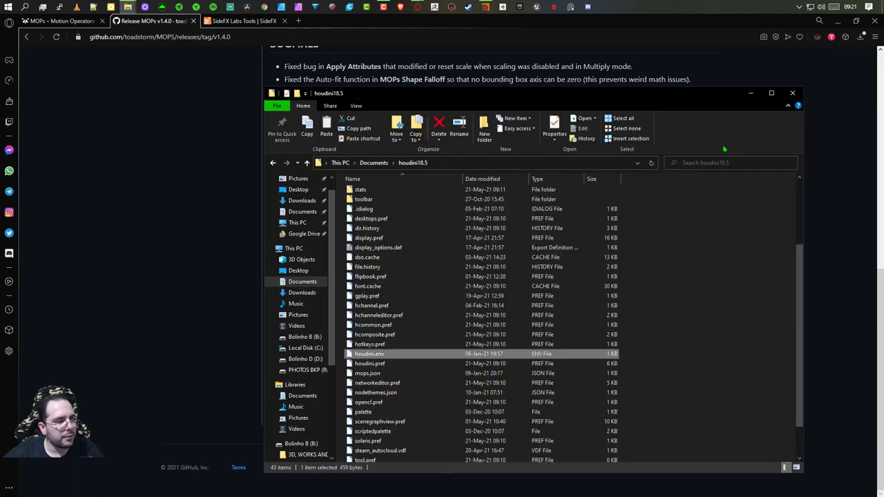
{"action": "left_click", "coordinate": [755, 97]}
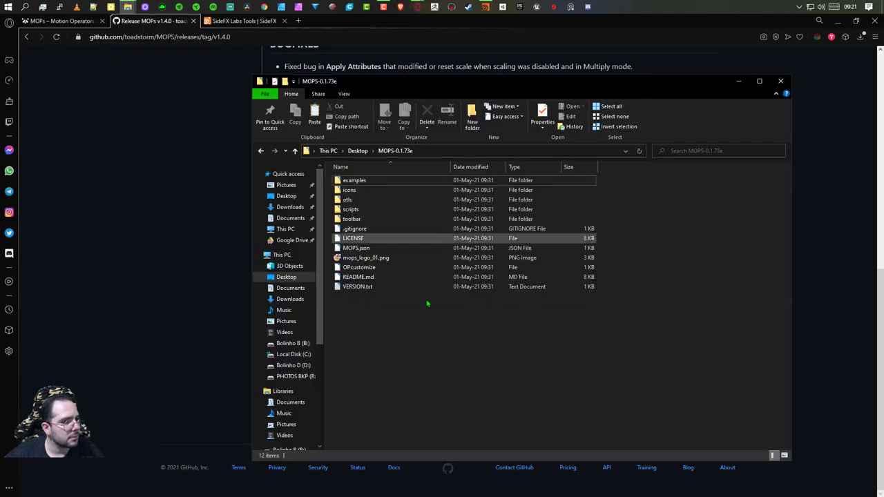
{"action": "mouse_move", "coordinate": [128, 7]}
{"action": "left_click", "coordinate": [90, 49]}
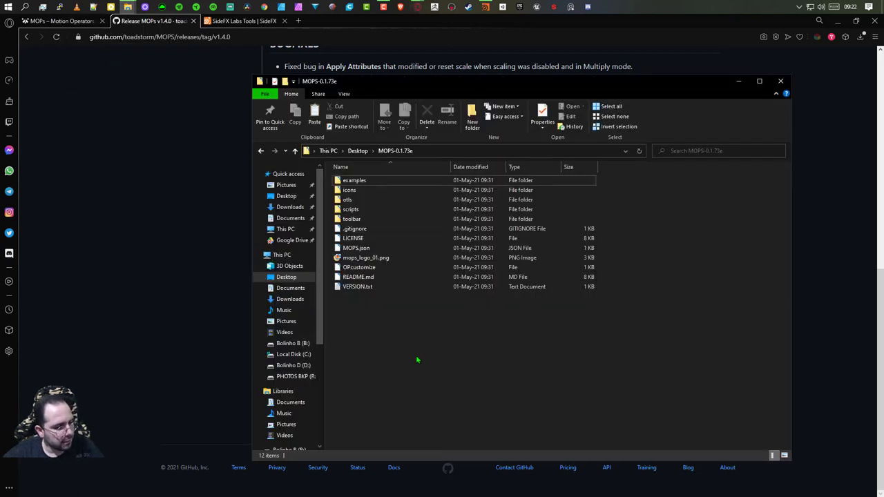
{"action": "key", "text": "ctrl+v"}
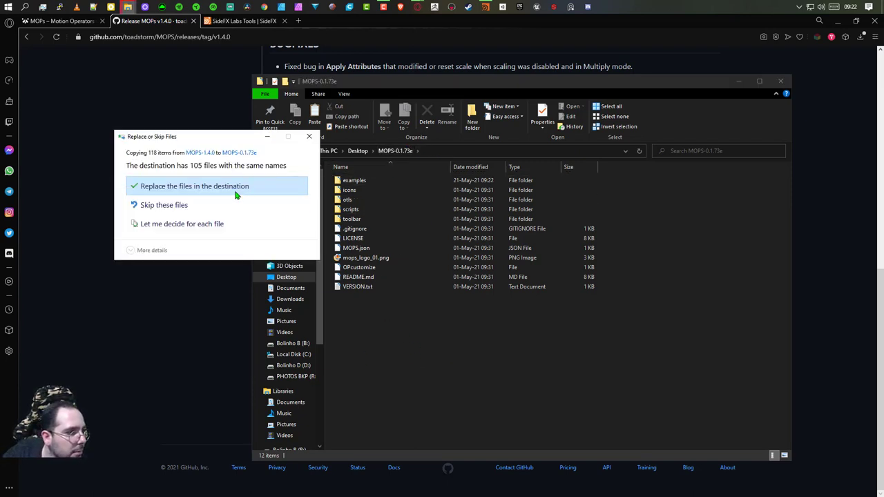
{"action": "left_click", "coordinate": [237, 192]}
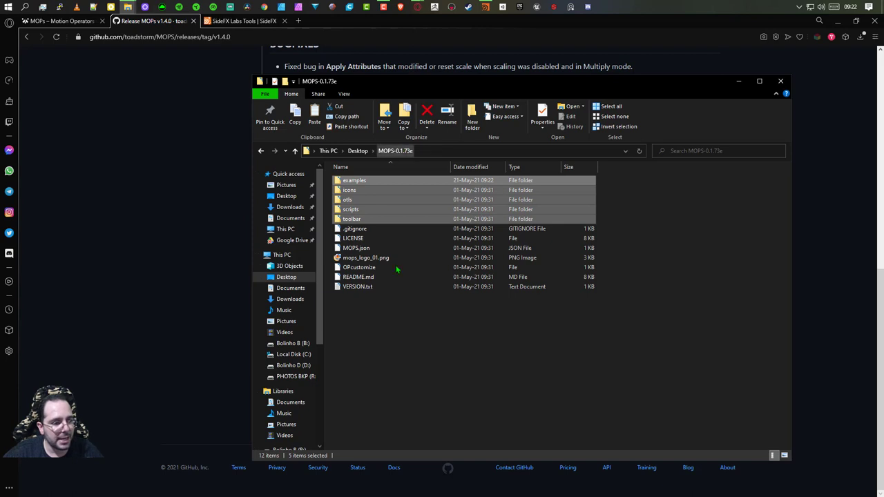
- Review the updated MOPS-0.1.73e folder contents and select MOPS.json
{"action": "left_click", "coordinate": [392, 381]}
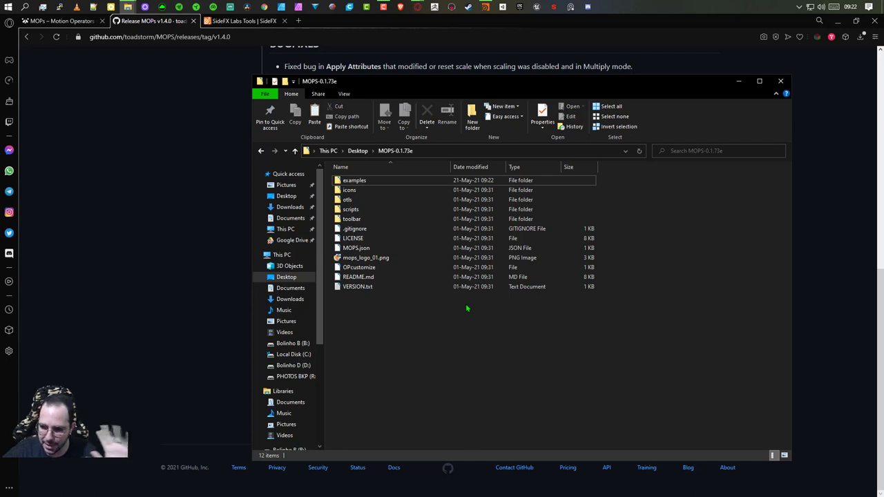
{"action": "left_click", "coordinate": [293, 209]}
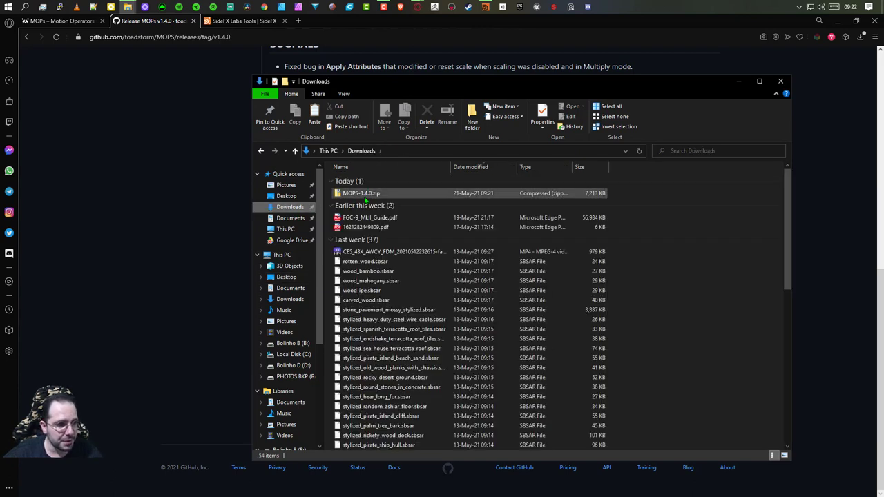
{"action": "left_click", "coordinate": [262, 152]}
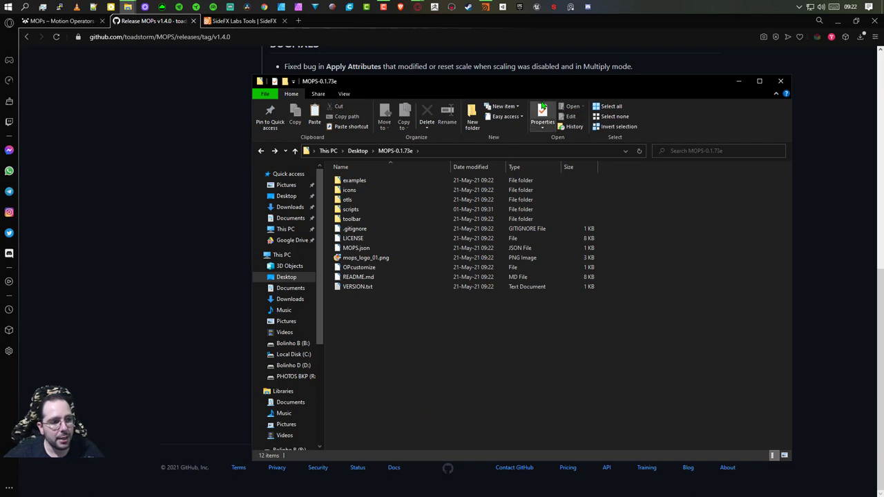
{"action": "left_click_drag", "start_coordinate": [508, 81], "coordinate": [560, 80]}
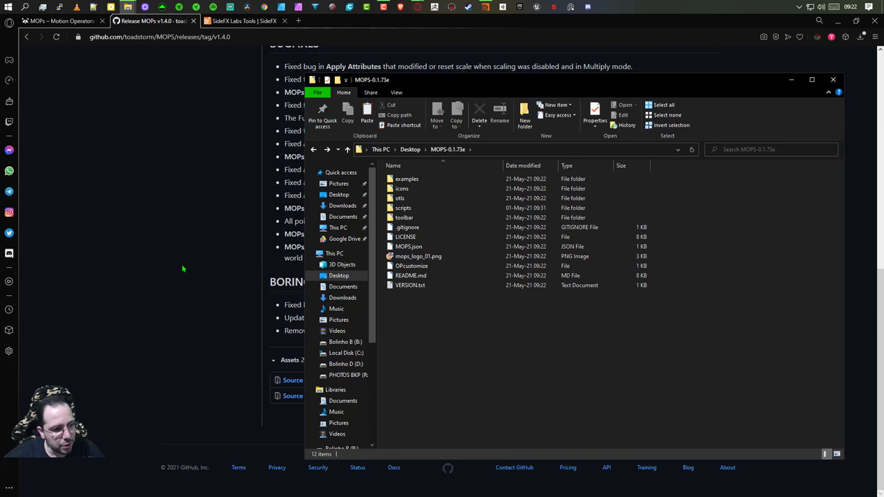
{"action": "left_click", "coordinate": [399, 250]}
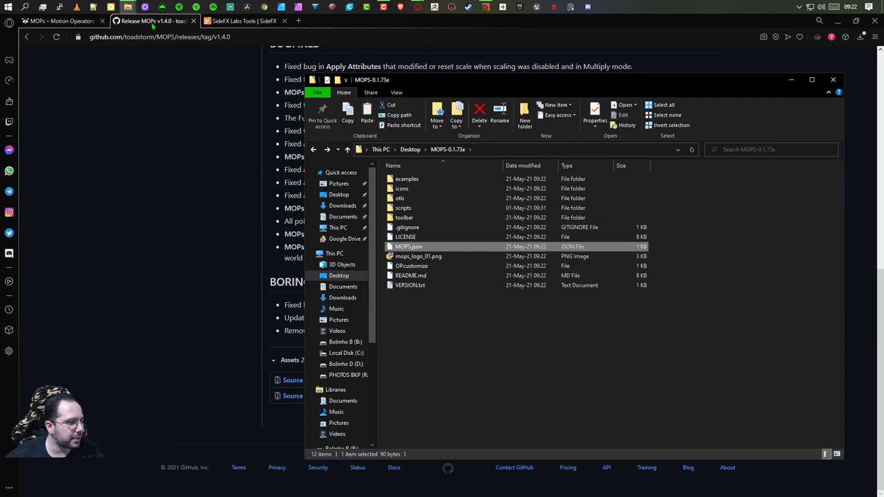
- Go to Documents\houdini18.5 and right-click houdini.env to show Edit with Notepad++
{"action": "left_click", "coordinate": [153, 55]}
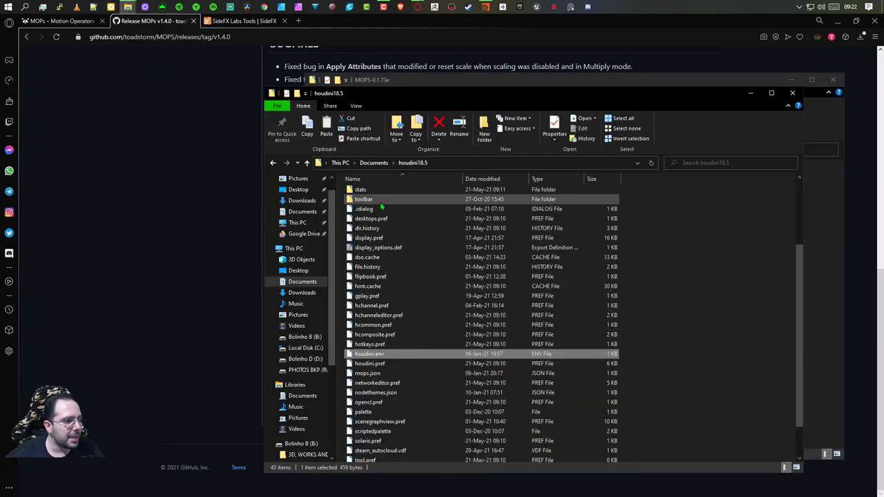
{"action": "left_click", "coordinate": [310, 283]}
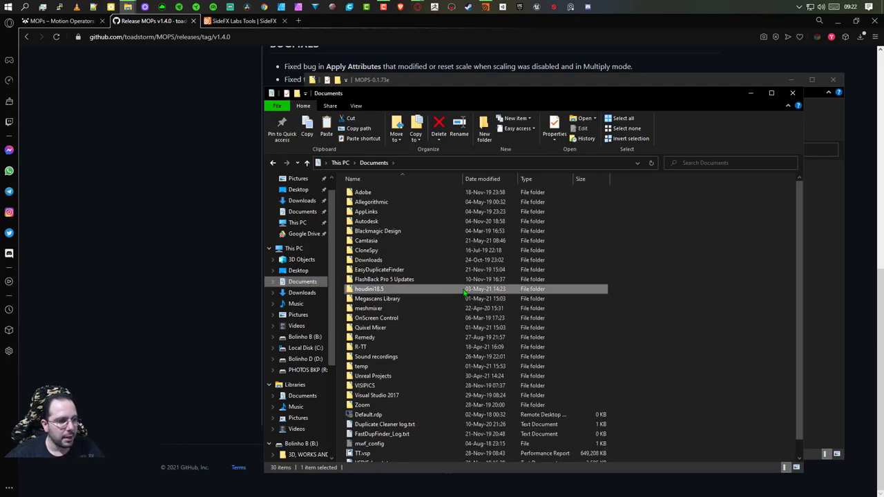
{"action": "double_click", "coordinate": [405, 290]}
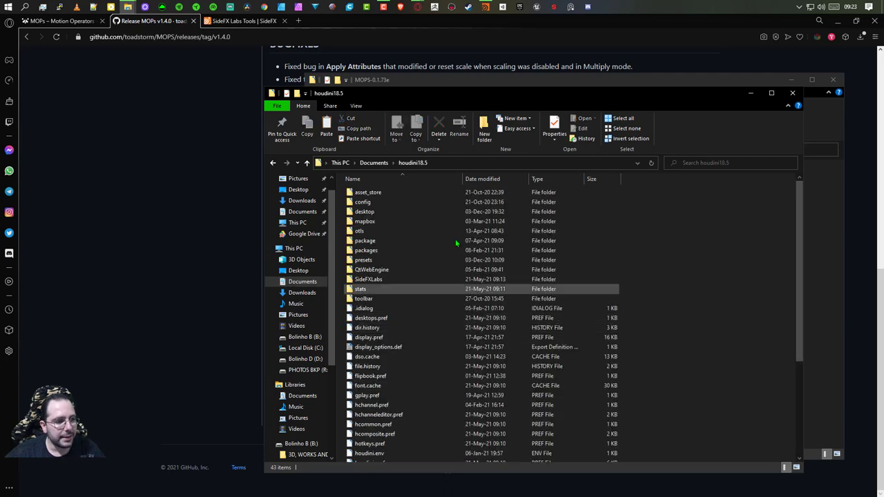
{"action": "scroll", "coordinate": [415, 352], "scroll_direction": "down", "scroll_amount": 5}
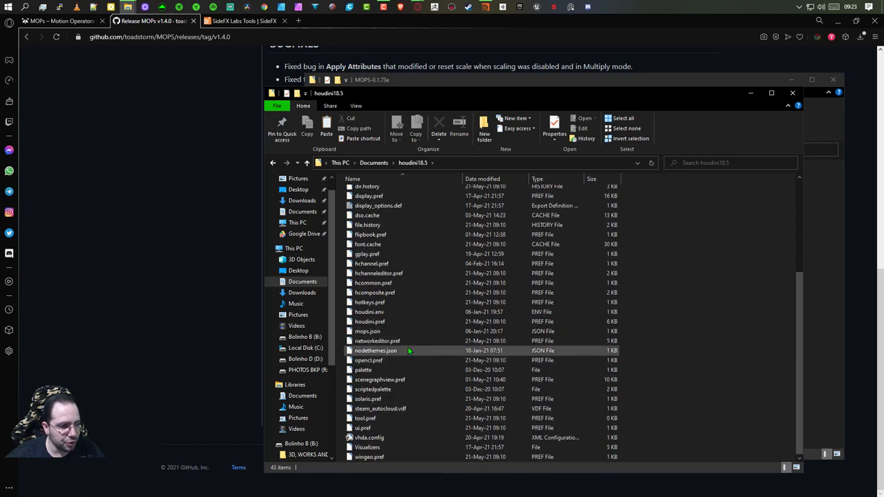
{"action": "left_click", "coordinate": [371, 312]}
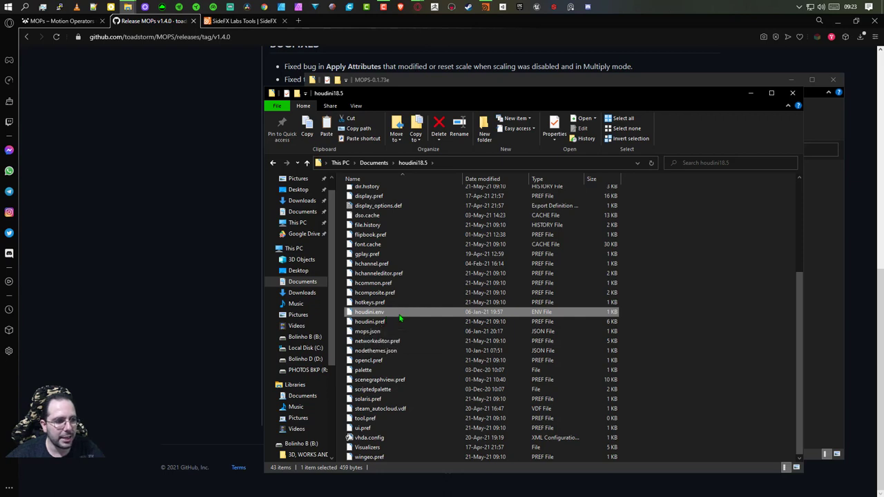
{"action": "right_click", "coordinate": [399, 315]}
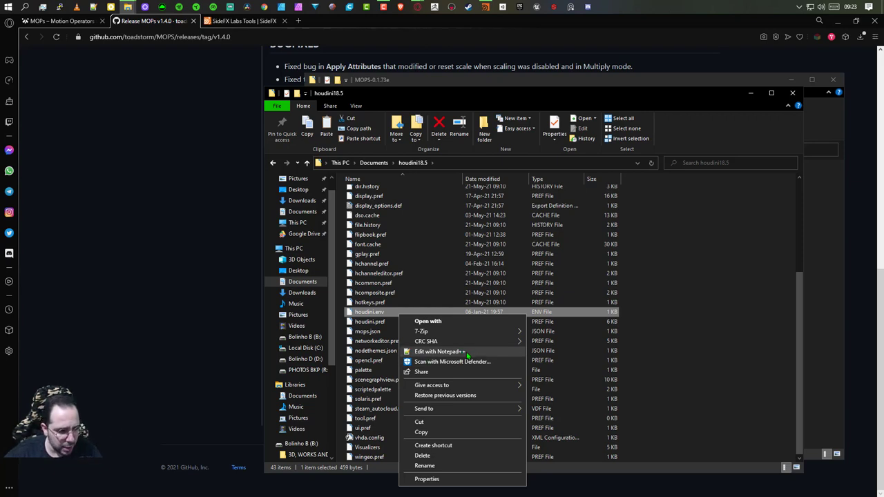
- Open houdini.env in Notepad++, decline the update, and inspect the MOPS and HOUDINI_PATH lines
{"action": "left_click", "coordinate": [477, 354]}
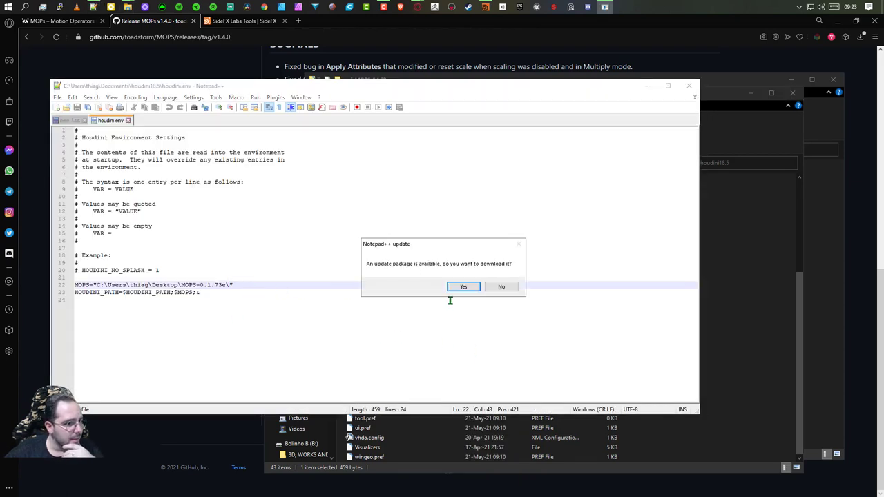
{"action": "left_click", "coordinate": [511, 288]}
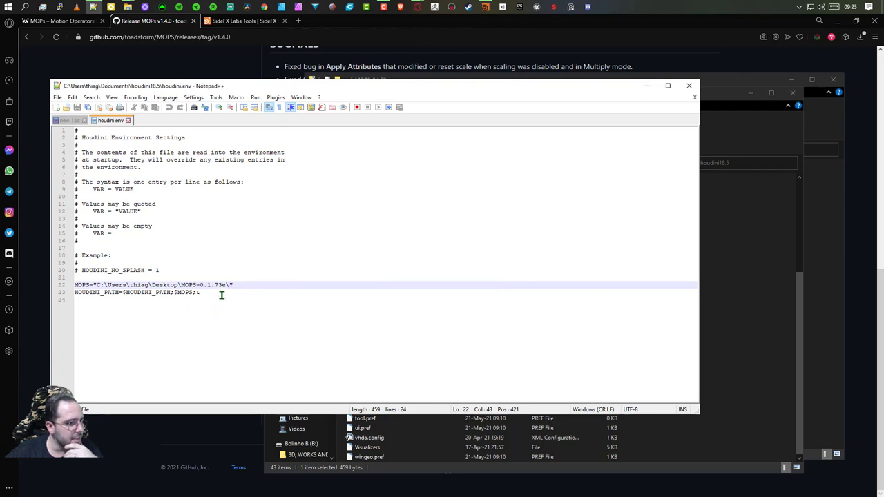
{"action": "left_click_drag", "start_coordinate": [221, 294], "coordinate": [80, 286]}
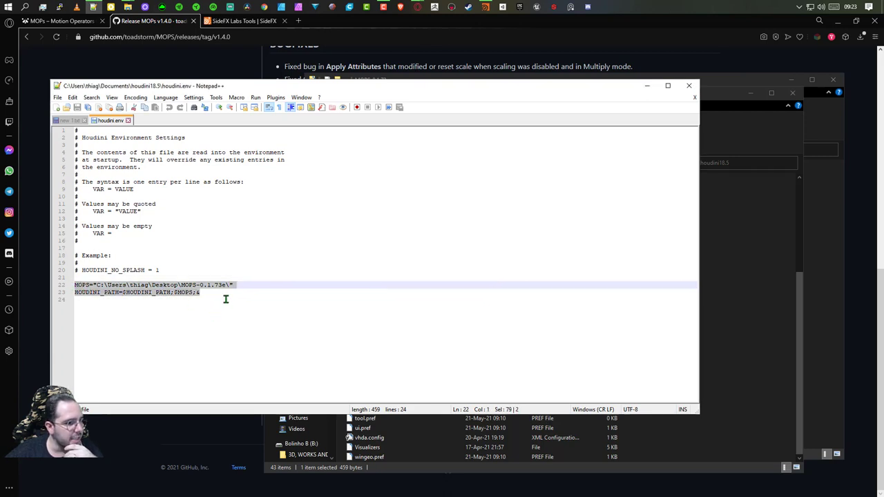
{"action": "left_click", "coordinate": [244, 279]}
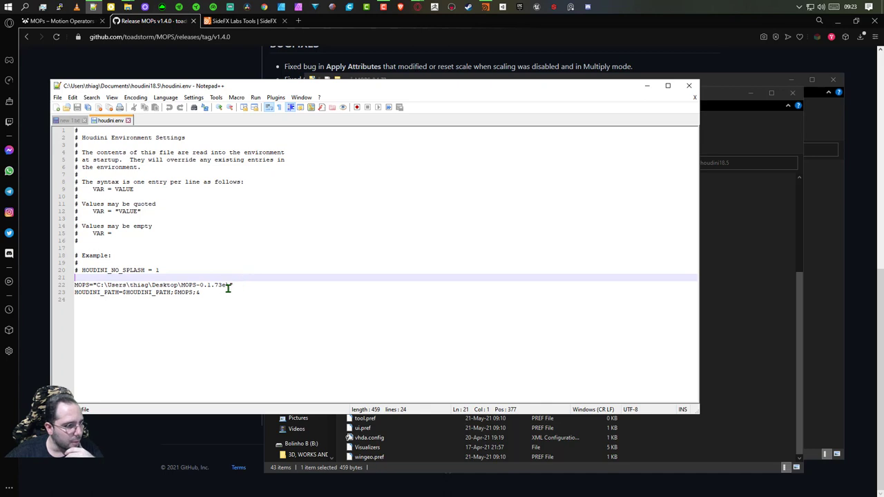
{"action": "left_click_drag", "start_coordinate": [230, 285], "coordinate": [96, 285]}
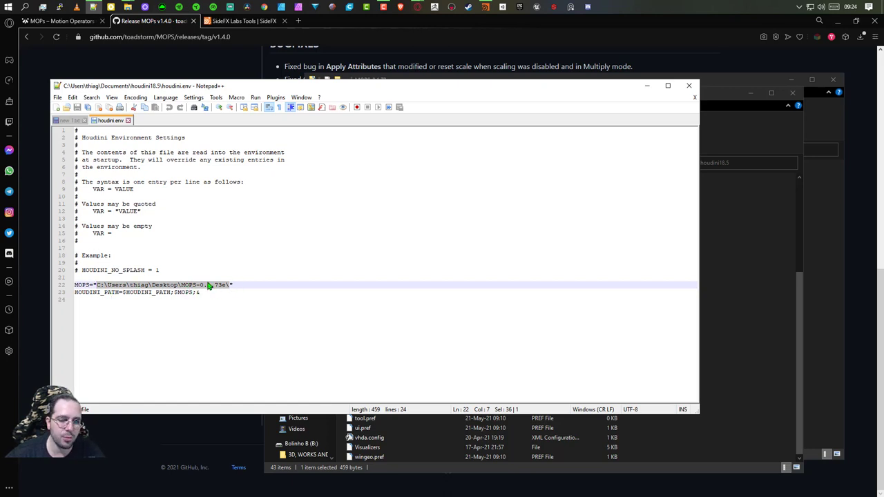
{"action": "left_click", "coordinate": [209, 293]}
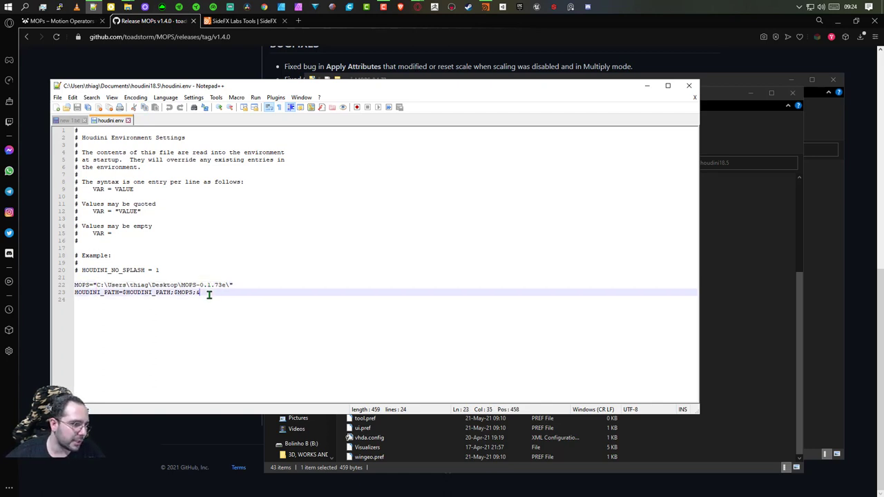
{"action": "left_click_drag", "start_coordinate": [76, 293], "coordinate": [193, 292]}
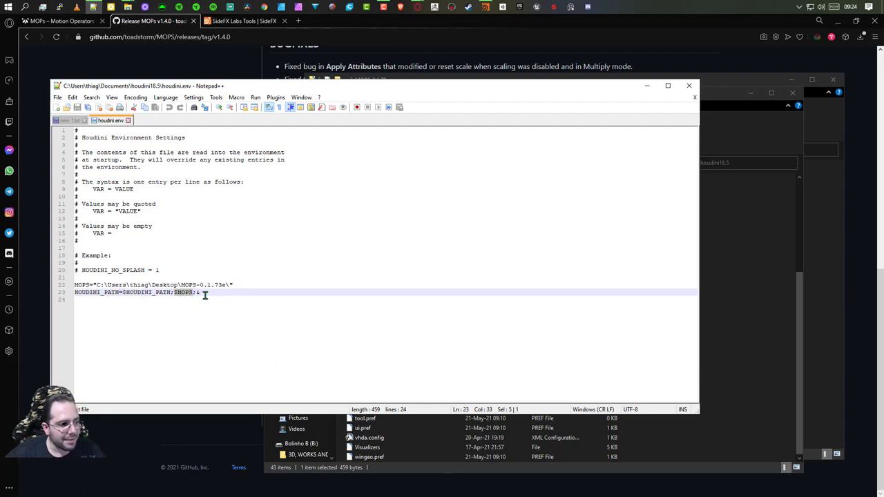
- Compare the MOPS path on line 22 against the MOPS-0.1.73e folder window
{"action": "left_click", "coordinate": [647, 85]}
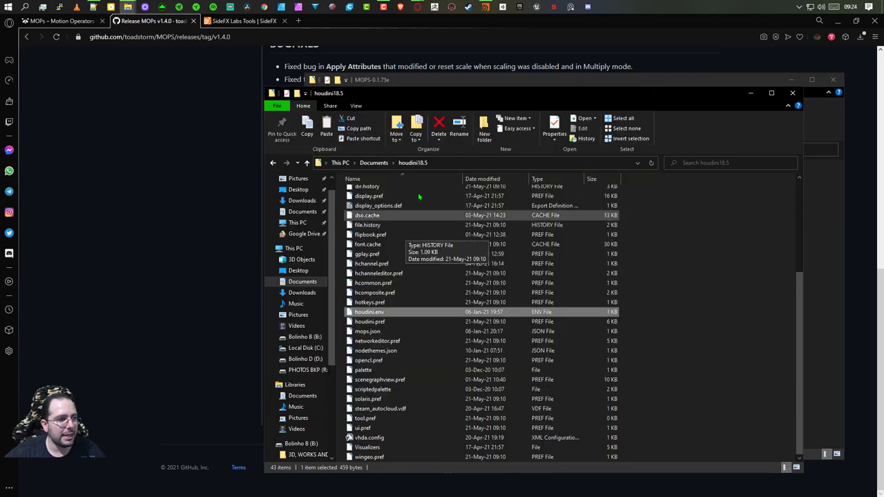
{"action": "key", "text": "alt+Tab"}
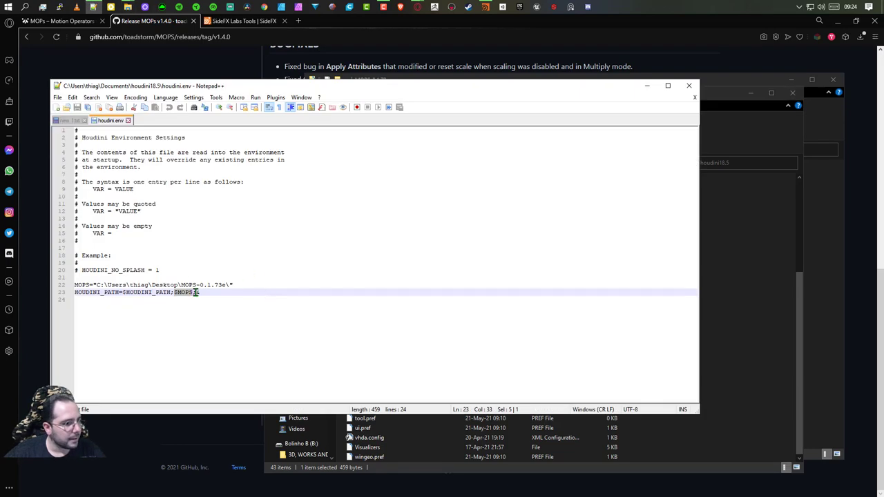
{"action": "left_click_drag", "start_coordinate": [231, 285], "coordinate": [101, 286]}
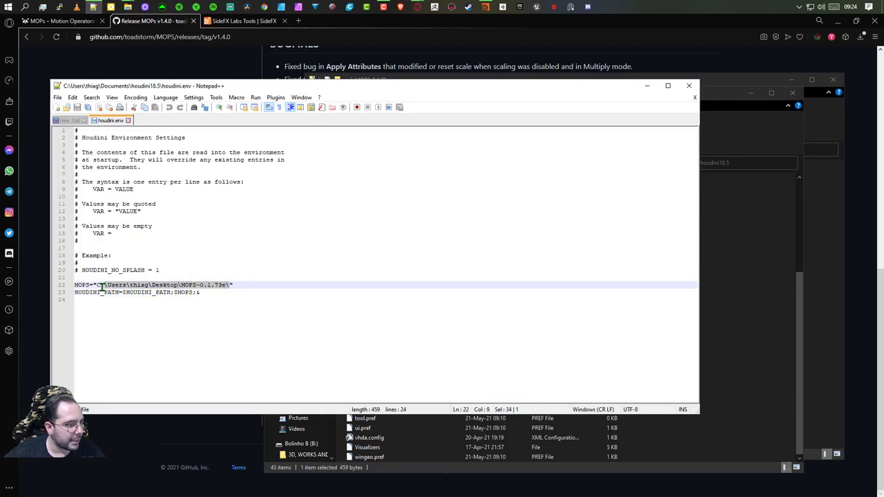
{"action": "left_click", "coordinate": [729, 101]}
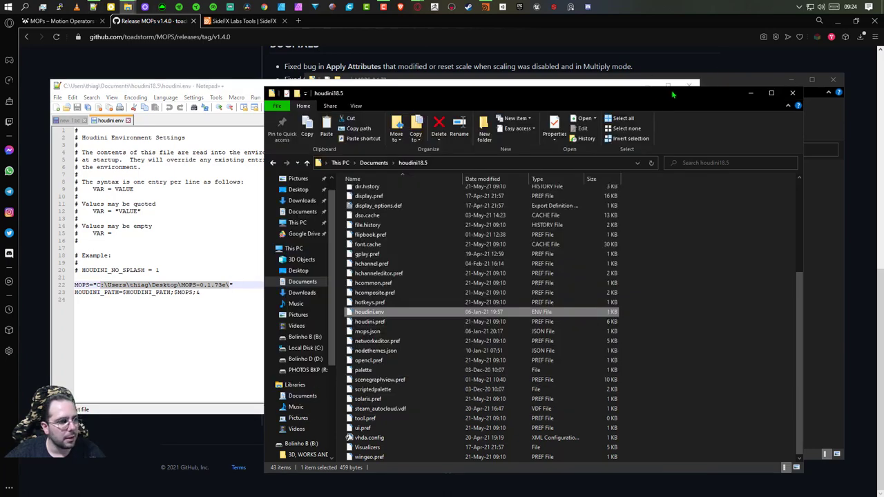
{"action": "left_click", "coordinate": [751, 92]}
{"action": "left_click", "coordinate": [756, 87]}
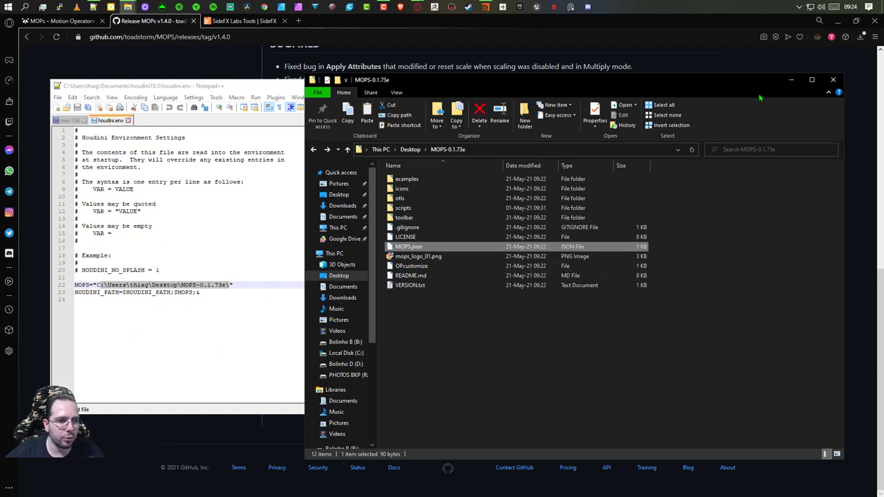
- Close the running Houdini window from its taskbar menu
{"action": "left_click", "coordinate": [486, 7]}
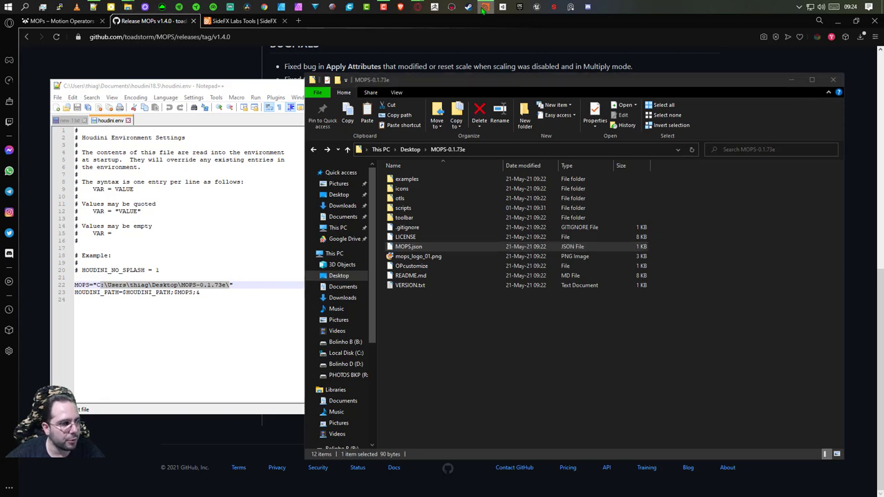
{"action": "right_click", "coordinate": [485, 7]}
{"action": "left_click", "coordinate": [483, 55]}
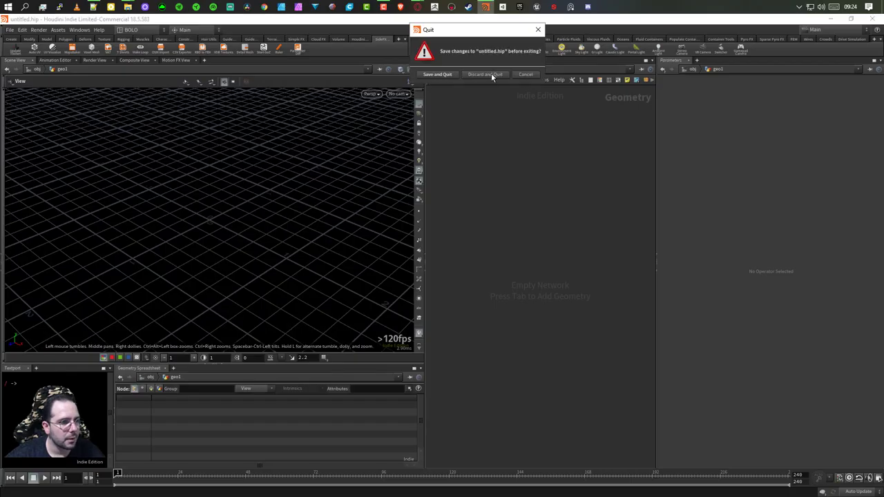
- Discard and quit the untitled scene, then dismiss the console after Houdini restarts
{"action": "left_click", "coordinate": [491, 73]}
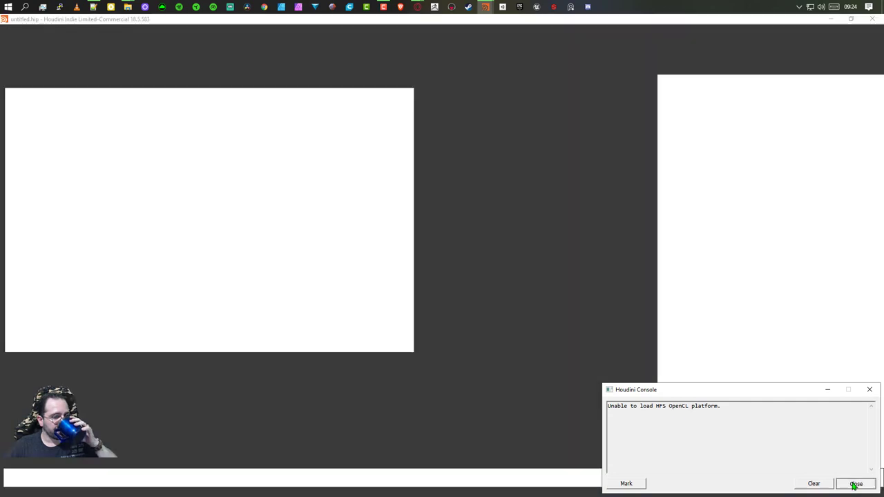
{"action": "left_click", "coordinate": [855, 483]}
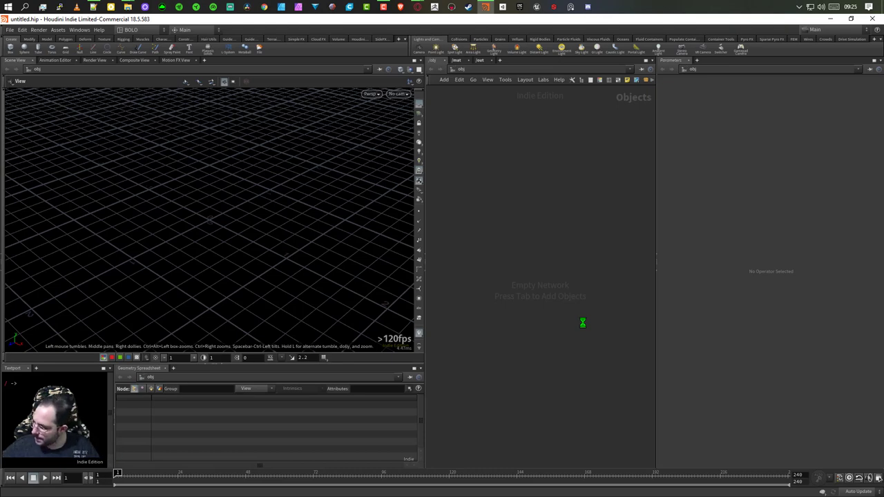
- Create a geo1 geometry node and dive inside it
{"action": "key", "text": "Tab"}
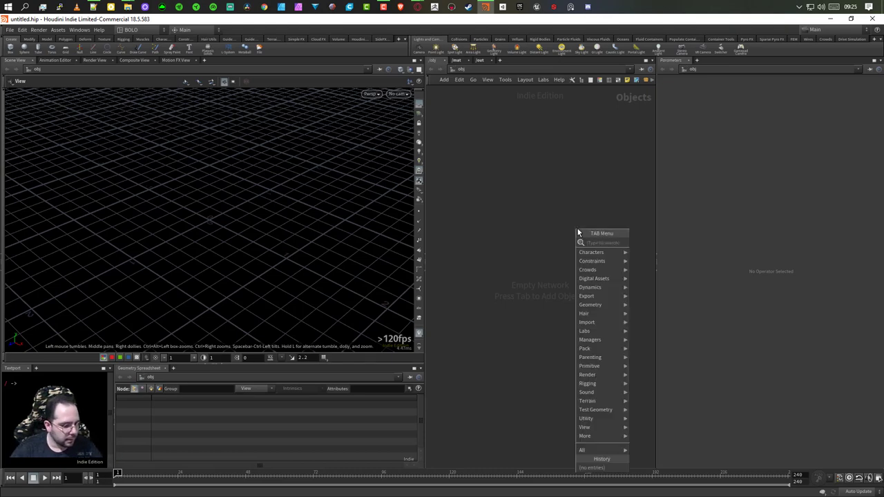
{"action": "type", "text": "geo"}
{"action": "key", "text": "Return"}
{"action": "left_click", "coordinate": [578, 228]}
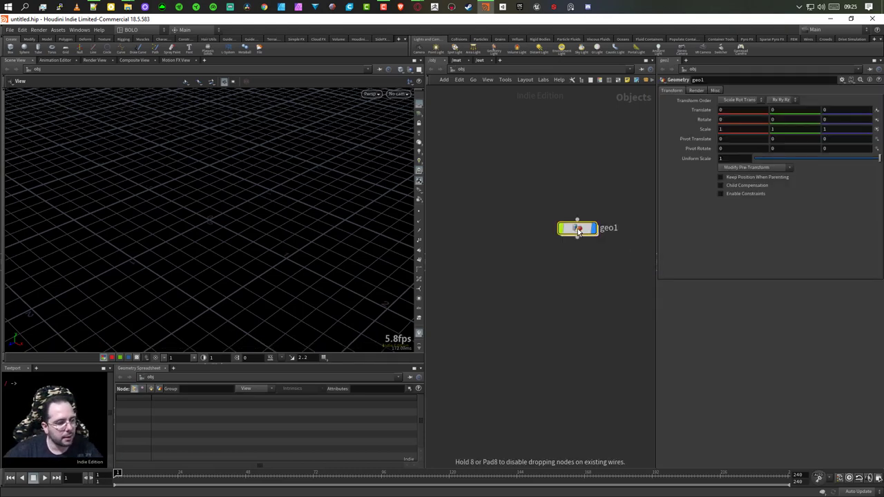
{"action": "left_click_drag", "start_coordinate": [577, 228], "coordinate": [547, 212]}
{"action": "double_click", "coordinate": [547, 215]}
- Place a MOPs Convert node, confirm it's defined from MOPS-0.1.73e, then delete it
{"action": "key", "text": "Tab"}
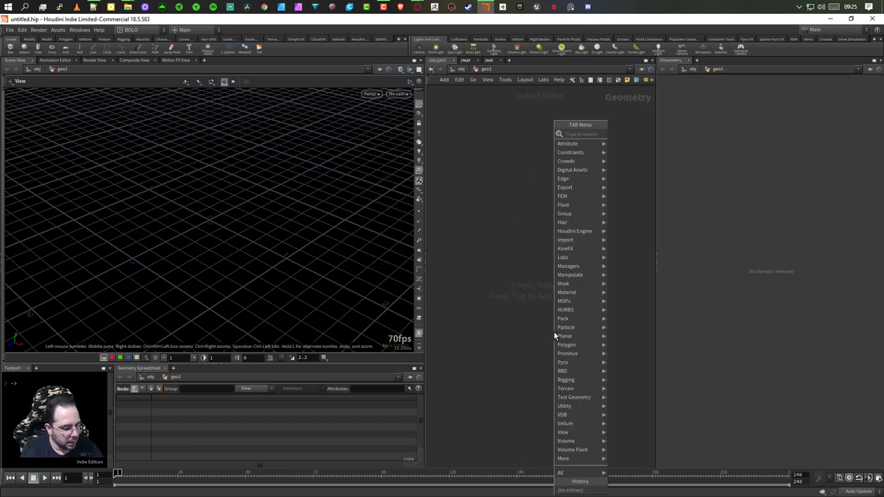
{"action": "type", "text": "MOPS"}
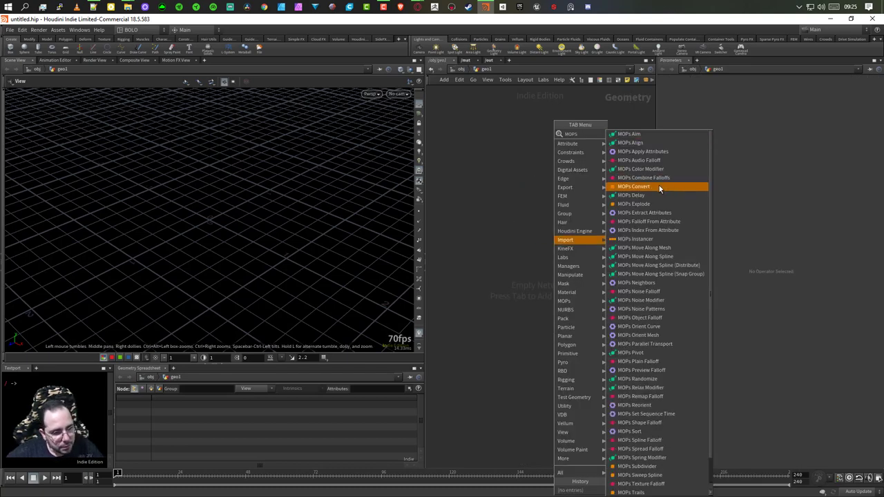
{"action": "left_click", "coordinate": [655, 186]}
{"action": "left_click", "coordinate": [536, 238]}
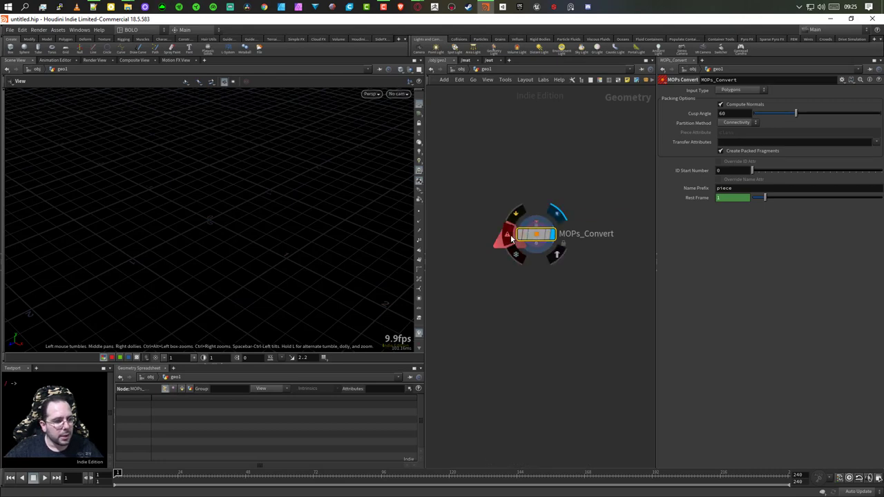
{"action": "left_click", "coordinate": [502, 235]}
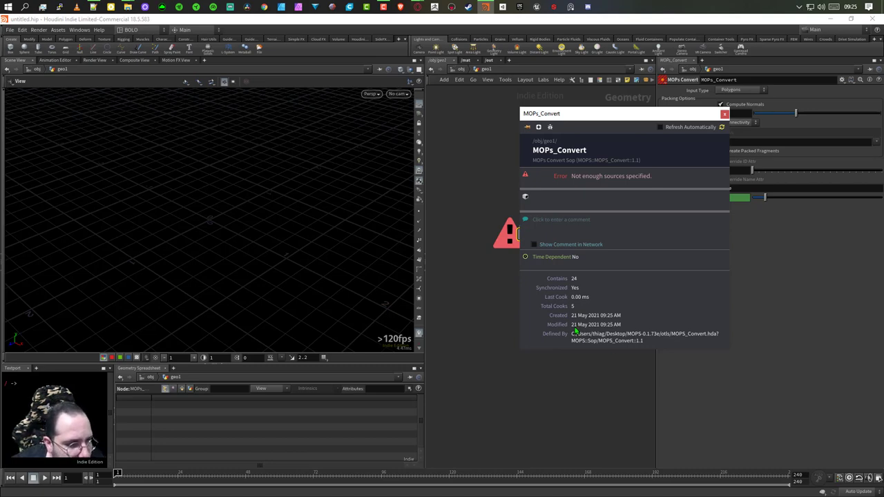
{"action": "left_click_drag", "start_coordinate": [577, 334], "coordinate": [628, 345]}
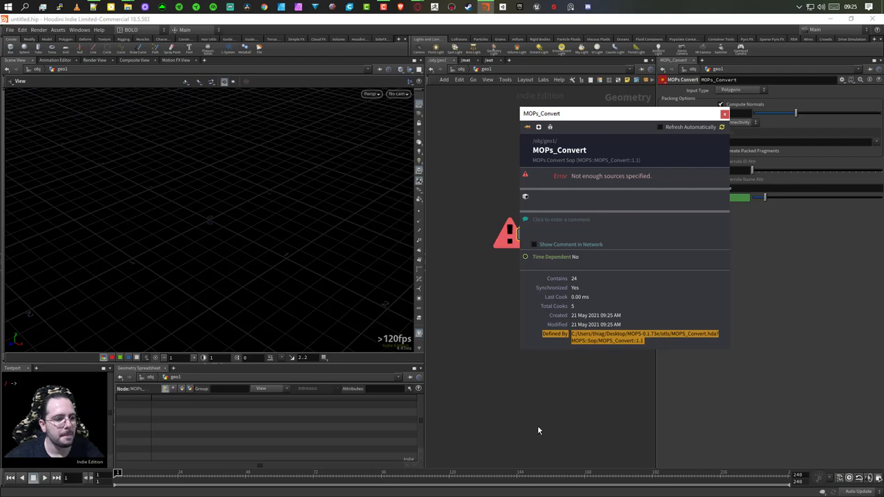
{"action": "key", "text": "Delete"}
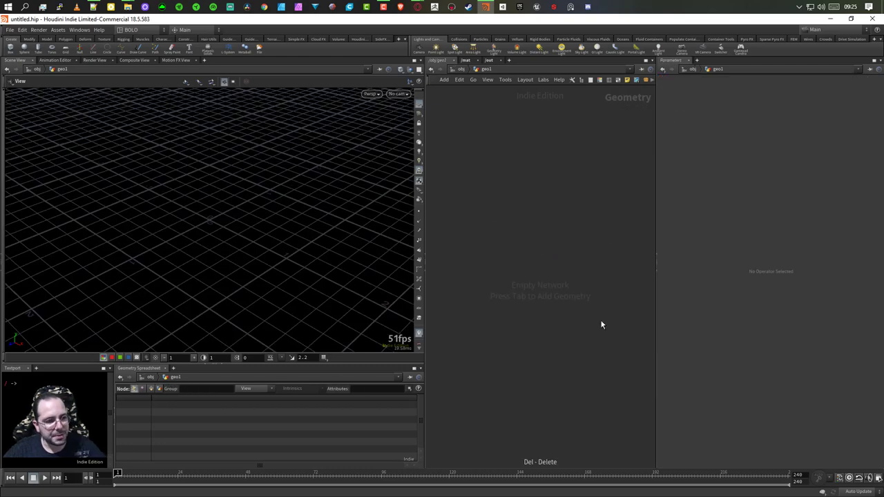
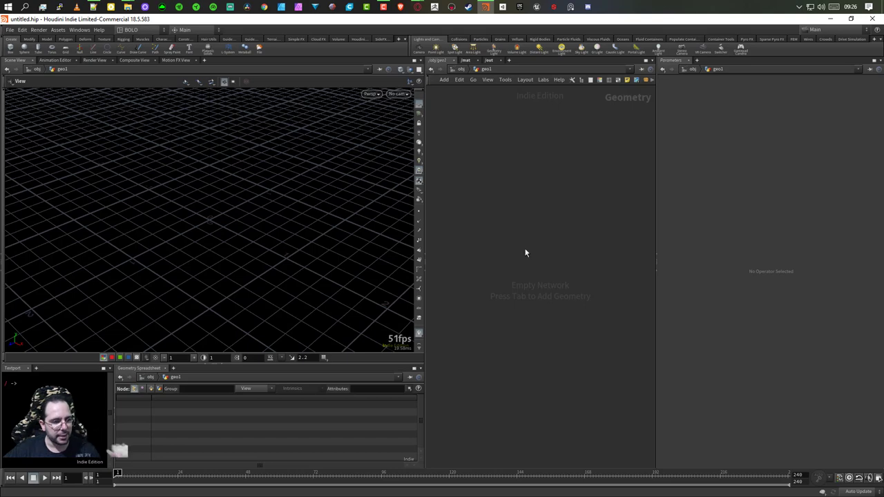
- Place a Labs Dissolve Flat Edges node (dissolve_flat_edges1) in geo1 and pick a Grid node to add
{"action": "key", "text": "Tab"}
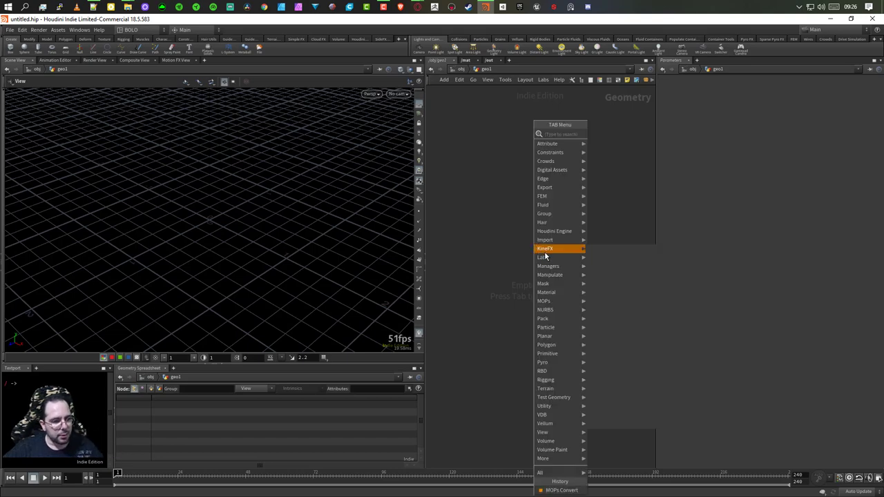
{"action": "key", "text": "Escape"}
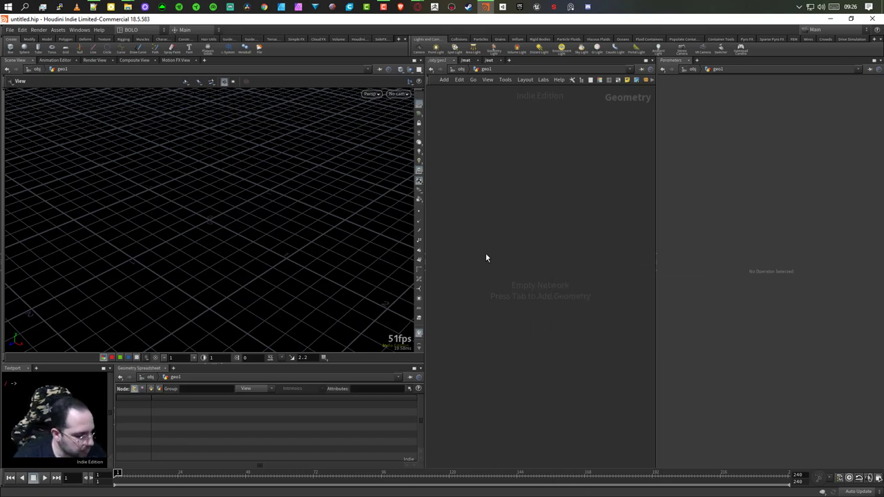
{"action": "key", "text": "Tab"}
{"action": "type", "text": "labs"}
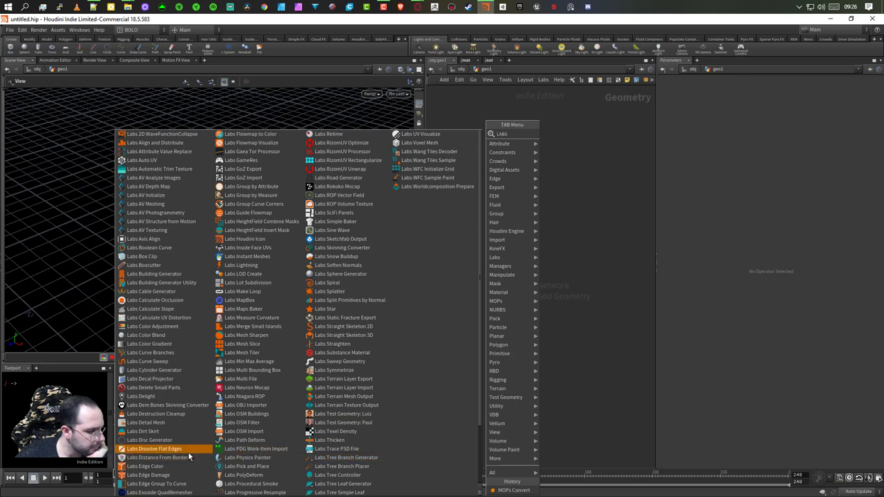
{"action": "left_click", "coordinate": [187, 450]}
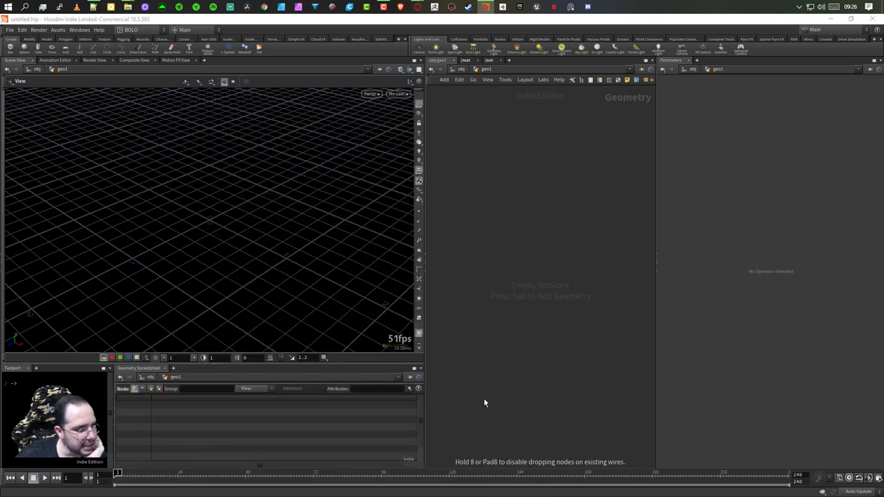
{"action": "left_click", "coordinate": [548, 332]}
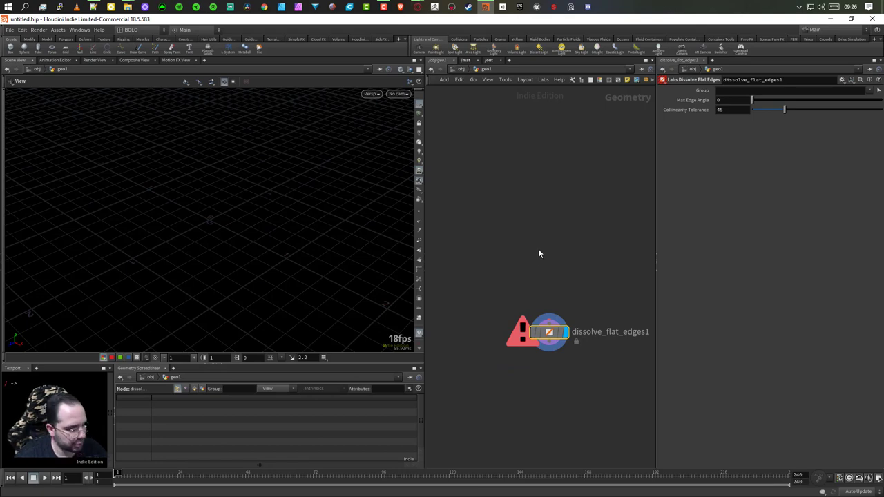
{"action": "key", "text": "Tab"}
{"action": "key", "text": "Return"}
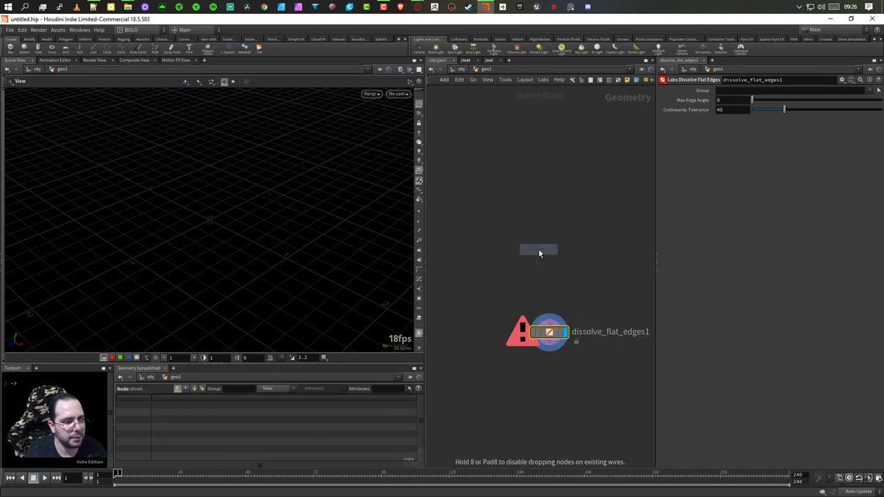
- Drop grid1 above dissolve_flat_edges1 and view it with the background reference grid hidden
{"action": "left_click", "coordinate": [549, 252]}
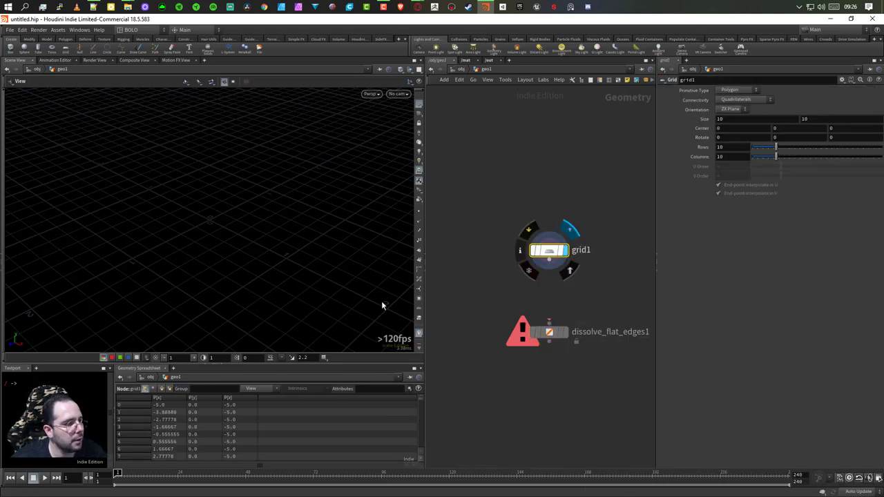
{"action": "scroll", "coordinate": [230, 232], "scroll_direction": "down", "scroll_amount": 3}
{"action": "scroll", "coordinate": [233, 255], "scroll_direction": "down", "scroll_amount": 2}
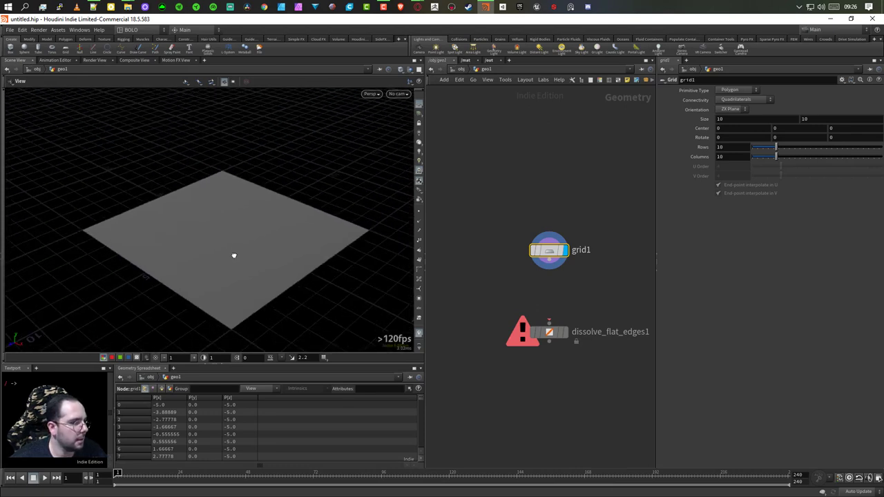
{"action": "mouse_move", "coordinate": [232, 255]}
{"action": "left_mouse_down"}
{"action": "mouse_move", "coordinate": [231, 270]}
{"action": "mouse_move", "coordinate": [212, 246]}
{"action": "mouse_move", "coordinate": [225, 231]}
{"action": "mouse_move", "coordinate": [265, 228]}
{"action": "left_mouse_up"}
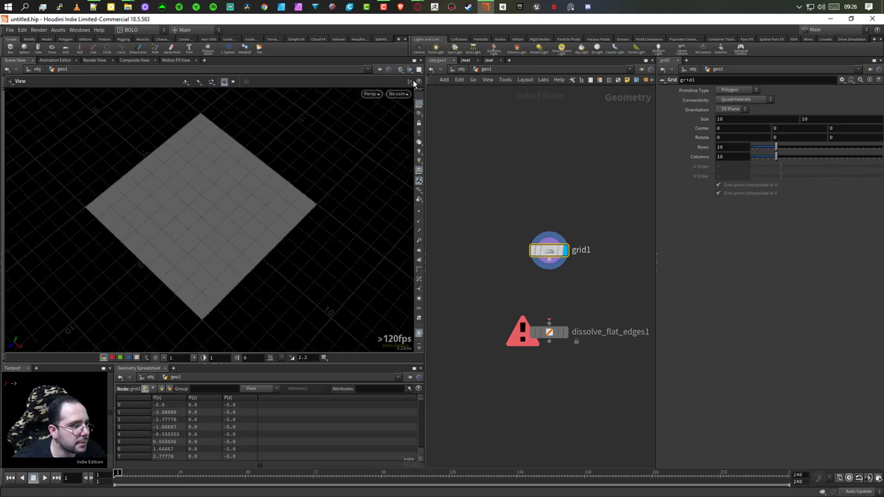
{"action": "left_click", "coordinate": [418, 103]}
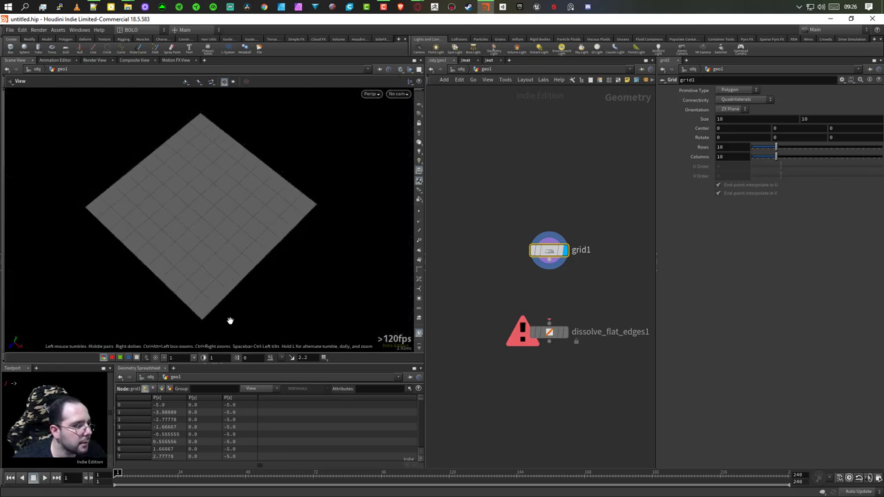
{"action": "left_click_drag", "start_coordinate": [230, 320], "coordinate": [211, 253]}
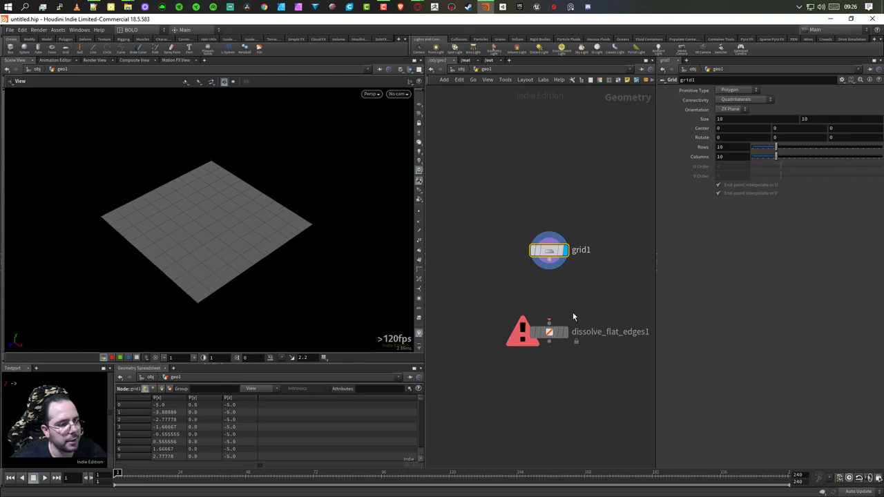
- Wire grid1 into dissolve_flat_edges1 and display the dissolved grid in the viewport
{"action": "left_click", "coordinate": [549, 321]}
{"action": "left_click", "coordinate": [549, 265]}
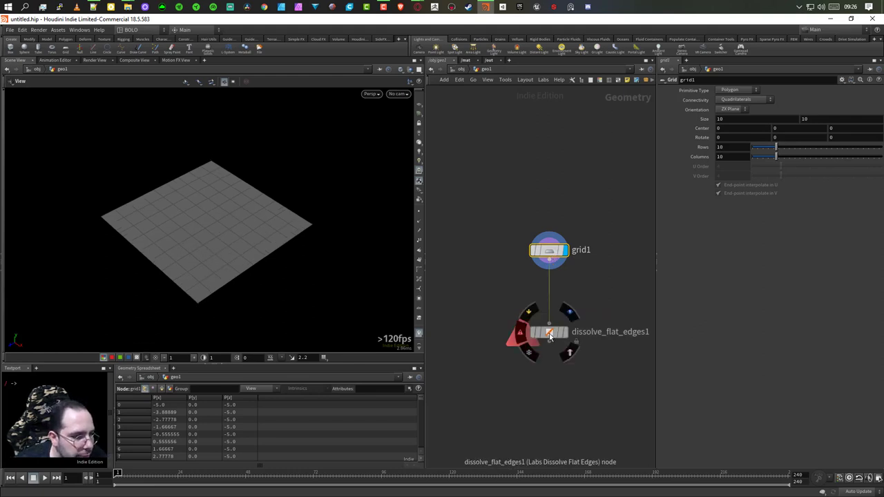
{"action": "left_click_drag", "start_coordinate": [549, 335], "coordinate": [549, 310]}
{"action": "left_click", "coordinate": [569, 288]}
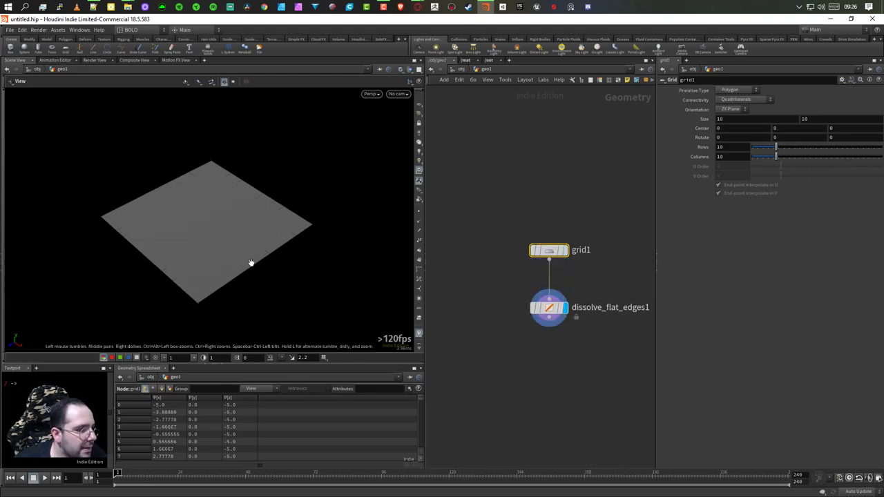
{"action": "left_click_drag", "start_coordinate": [251, 263], "coordinate": [255, 244]}
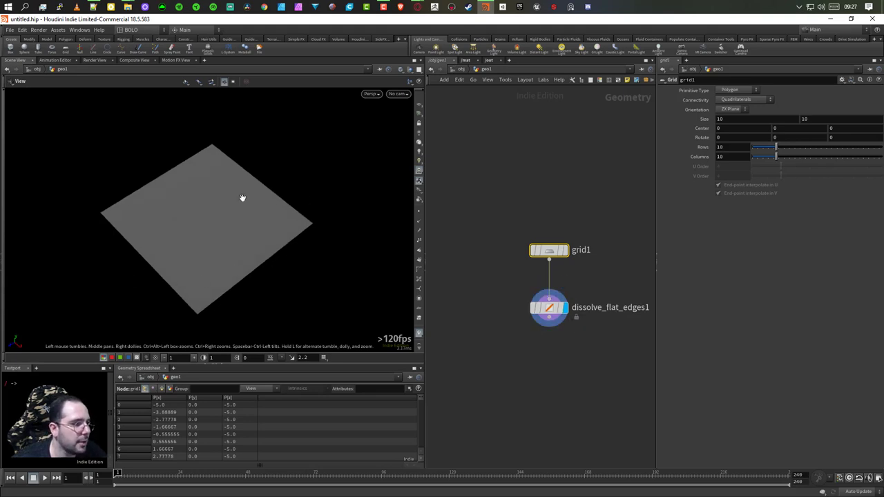
{"action": "mouse_move", "coordinate": [216, 284]}
{"action": "left_mouse_down"}
{"action": "mouse_move", "coordinate": [272, 213]}
{"action": "mouse_move", "coordinate": [210, 275]}
{"action": "left_mouse_up"}
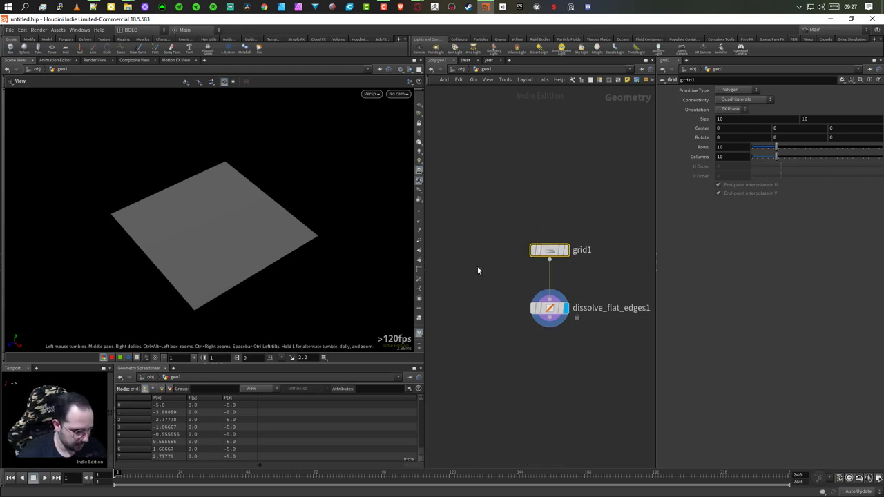
{"action": "key", "text": "Tab"}
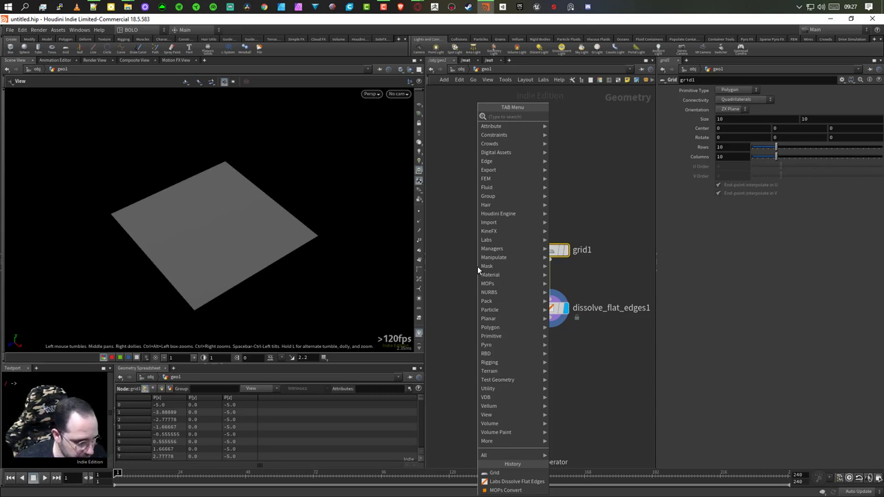
{"action": "mouse_move", "coordinate": [498, 380]}
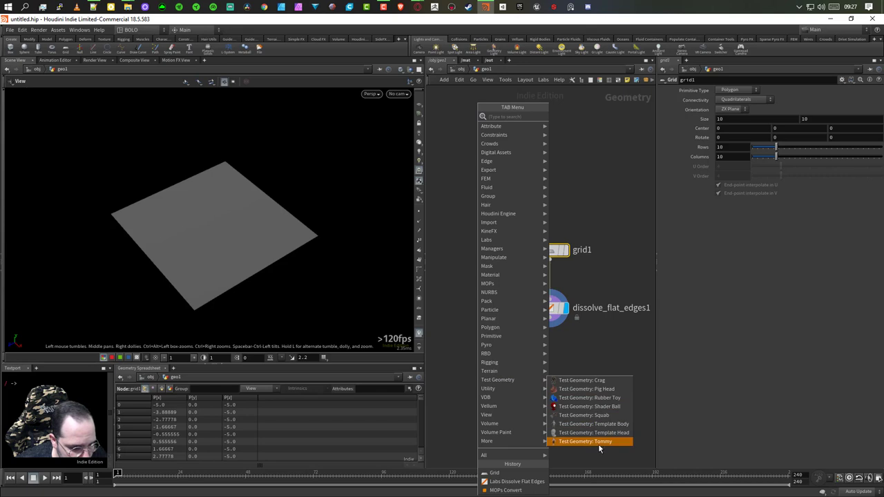
- Add a Shader Ball test geometry left of grid1, display it and frame it
{"action": "left_click", "coordinate": [615, 407]}
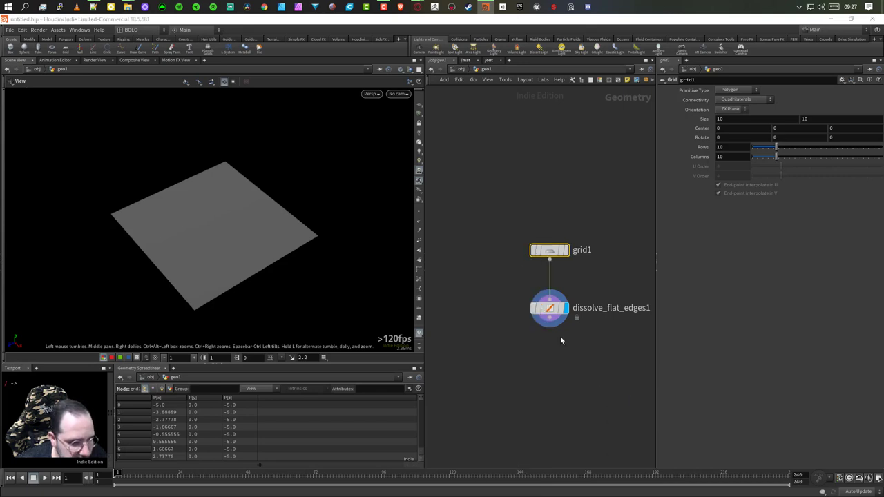
{"action": "left_click", "coordinate": [468, 257]}
{"action": "left_click", "coordinate": [485, 253]}
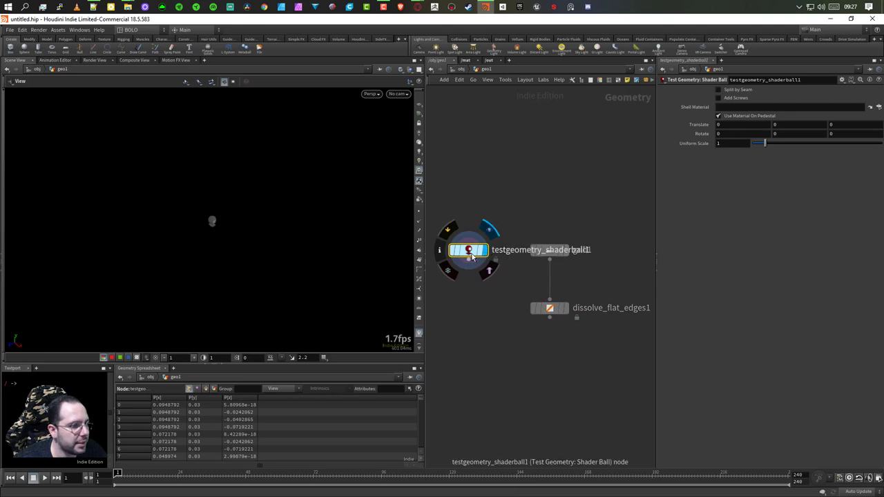
{"action": "key", "text": "f"}
{"action": "mouse_move", "coordinate": [222, 253]}
{"action": "left_mouse_down"}
{"action": "mouse_move", "coordinate": [227, 237]}
{"action": "mouse_move", "coordinate": [198, 241]}
{"action": "mouse_move", "coordinate": [272, 237]}
{"action": "mouse_move", "coordinate": [239, 256]}
{"action": "left_mouse_up"}
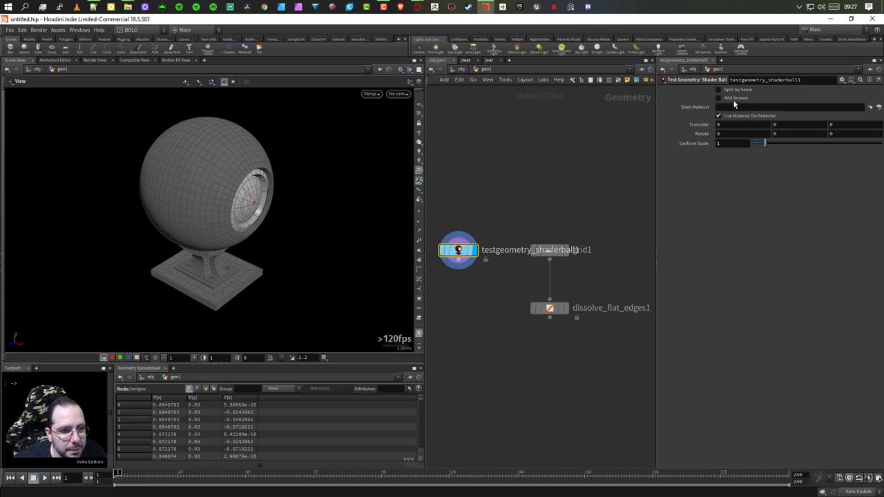
- Wire the shader ball into dissolve_flat_edges1 and delete grid1
{"action": "mouse_move", "coordinate": [458, 265]}
{"action": "left_mouse_down"}
{"action": "mouse_move", "coordinate": [522, 299]}
{"action": "mouse_move", "coordinate": [549, 302]}
{"action": "left_mouse_up"}
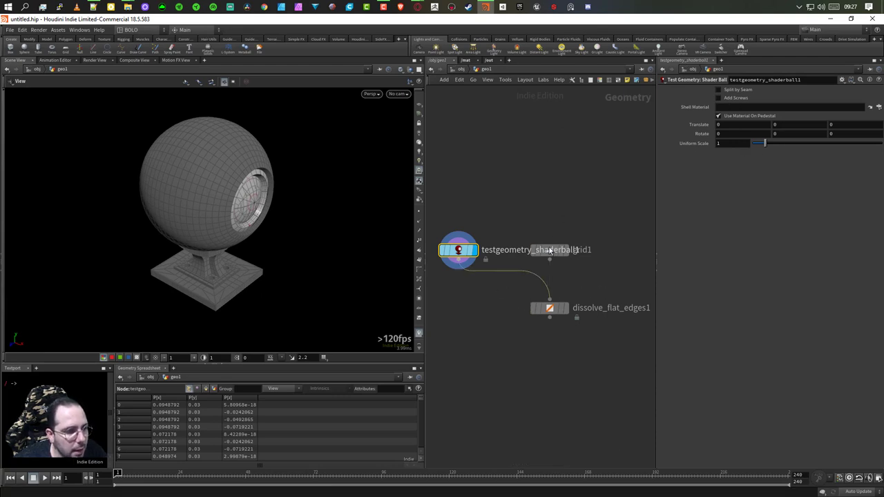
{"action": "left_click_drag", "start_coordinate": [557, 254], "coordinate": [619, 250]}
{"action": "key", "text": "Delete"}
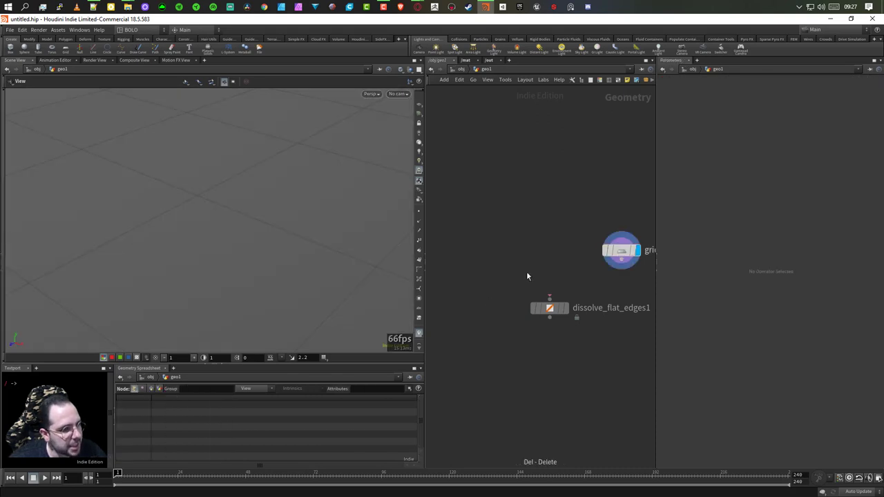
{"action": "key", "text": "ctrl+z"}
{"action": "left_click_drag", "start_coordinate": [594, 205], "coordinate": [636, 280]}
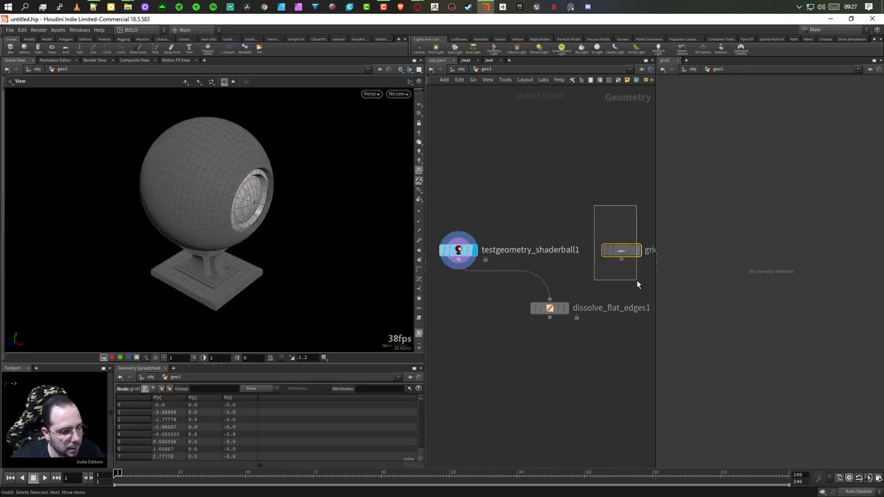
{"action": "key", "text": "Delete"}
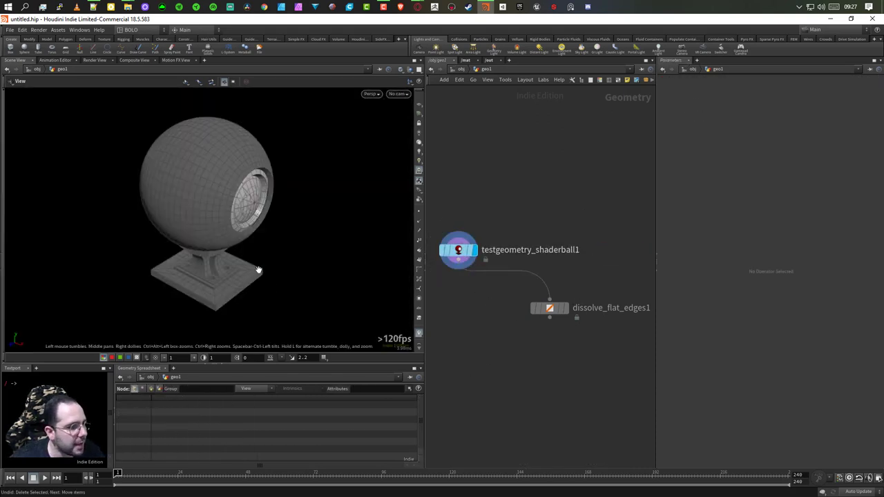
- Display dissolve_flat_edges1's result on the shader ball and tumble around it from several angles
{"action": "mouse_move", "coordinate": [143, 242]}
{"action": "left_mouse_down"}
{"action": "mouse_move", "coordinate": [199, 241]}
{"action": "mouse_move", "coordinate": [232, 150]}
{"action": "left_mouse_up"}
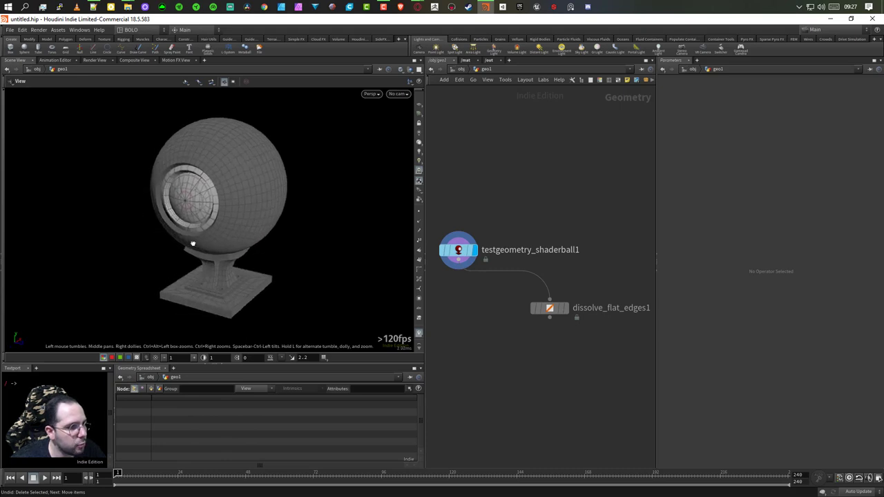
{"action": "mouse_move", "coordinate": [191, 242]}
{"action": "left_mouse_down"}
{"action": "mouse_move", "coordinate": [233, 191]}
{"action": "mouse_move", "coordinate": [140, 217]}
{"action": "mouse_move", "coordinate": [347, 269]}
{"action": "mouse_move", "coordinate": [361, 312]}
{"action": "left_mouse_up"}
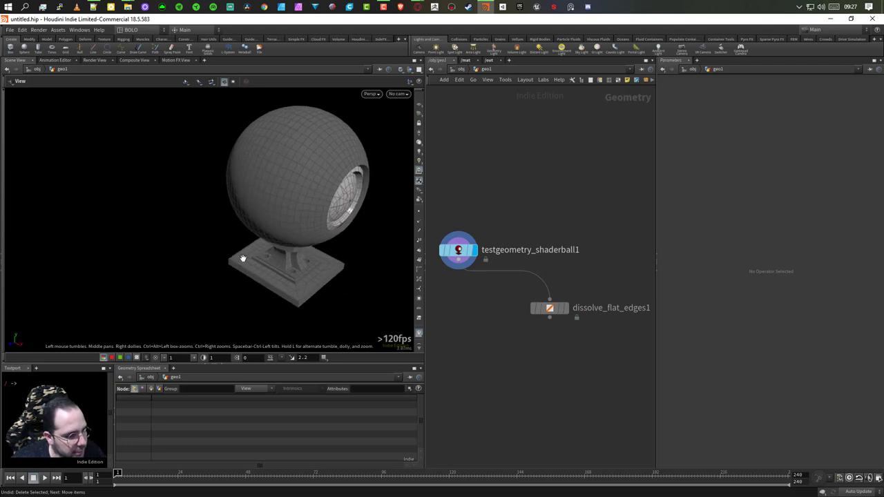
{"action": "mouse_move", "coordinate": [242, 258]}
{"action": "left_mouse_down"}
{"action": "mouse_move", "coordinate": [282, 296]}
{"action": "mouse_move", "coordinate": [297, 262]}
{"action": "left_mouse_up"}
{"action": "scroll", "coordinate": [267, 310], "scroll_direction": "up", "scroll_amount": 3}
{"action": "scroll", "coordinate": [328, 327], "scroll_direction": "up", "scroll_amount": 3}
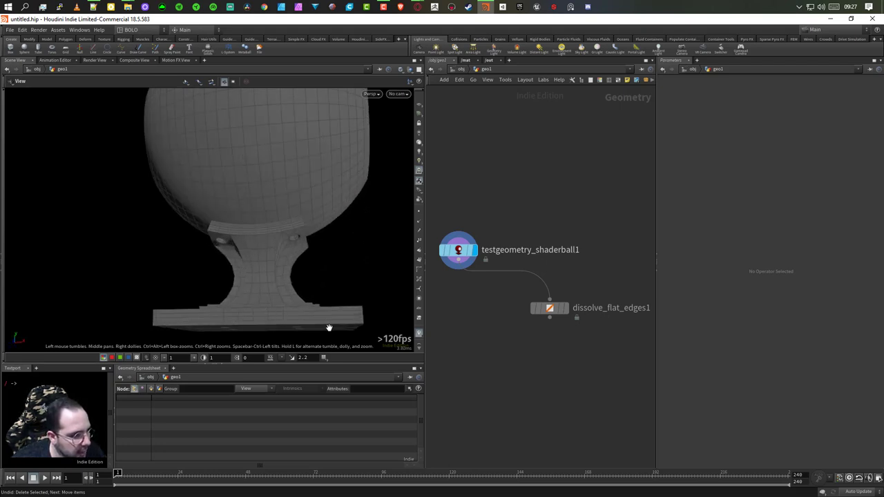
{"action": "mouse_move", "coordinate": [329, 327]}
{"action": "left_mouse_down"}
{"action": "mouse_move", "coordinate": [213, 320]}
{"action": "mouse_move", "coordinate": [315, 312]}
{"action": "mouse_move", "coordinate": [239, 322]}
{"action": "mouse_move", "coordinate": [171, 259]}
{"action": "mouse_move", "coordinate": [264, 287]}
{"action": "left_mouse_up"}
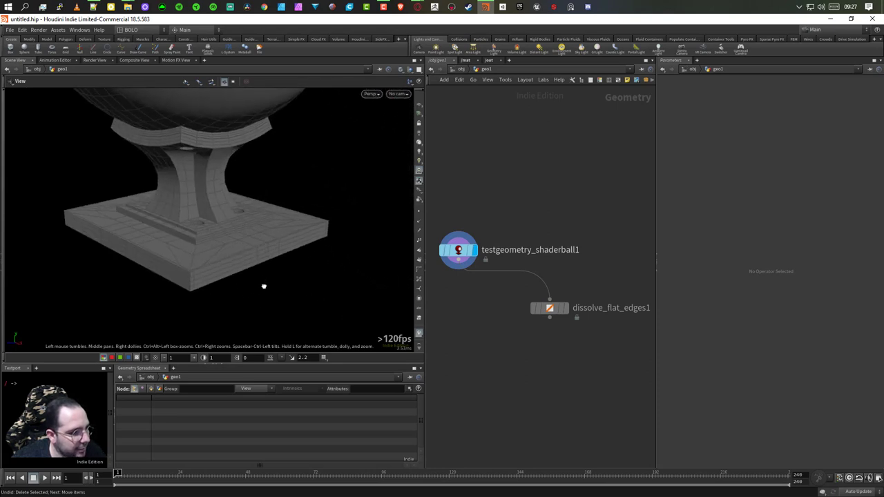
{"action": "left_click", "coordinate": [566, 309]}
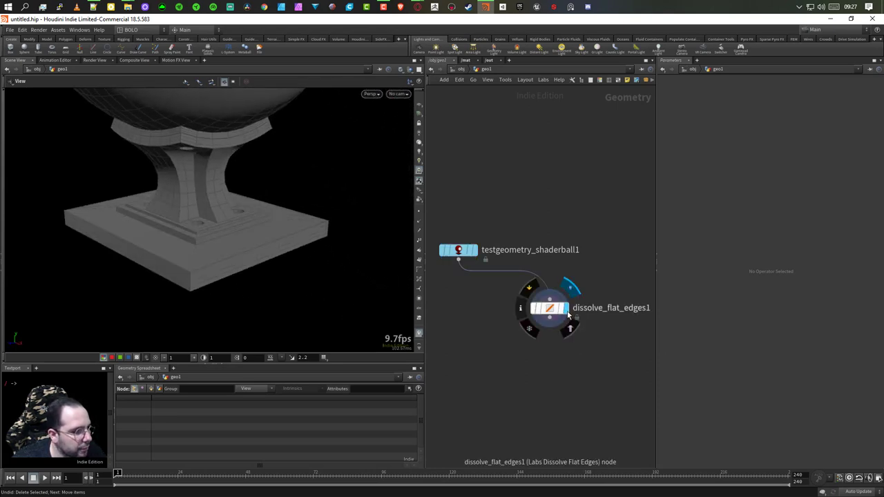
{"action": "mouse_move", "coordinate": [215, 254]}
{"action": "left_mouse_down"}
{"action": "mouse_move", "coordinate": [251, 270]}
{"action": "mouse_move", "coordinate": [253, 290]}
{"action": "left_mouse_up"}
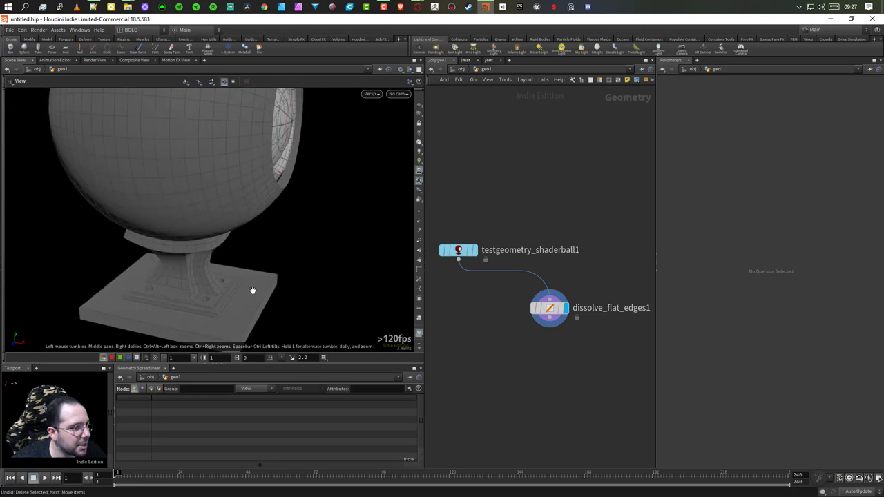
{"action": "right_click_drag", "start_coordinate": [253, 290], "coordinate": [208, 181]}
{"action": "mouse_move", "coordinate": [168, 195]}
{"action": "left_mouse_down"}
{"action": "mouse_move", "coordinate": [233, 244]}
{"action": "mouse_move", "coordinate": [211, 239]}
{"action": "mouse_move", "coordinate": [193, 174]}
{"action": "left_mouse_up"}
{"action": "mouse_move", "coordinate": [154, 229]}
{"action": "left_mouse_down"}
{"action": "mouse_move", "coordinate": [205, 220]}
{"action": "mouse_move", "coordinate": [174, 138]}
{"action": "left_mouse_up"}
{"action": "left_click_drag", "start_coordinate": [267, 302], "coordinate": [205, 326]}
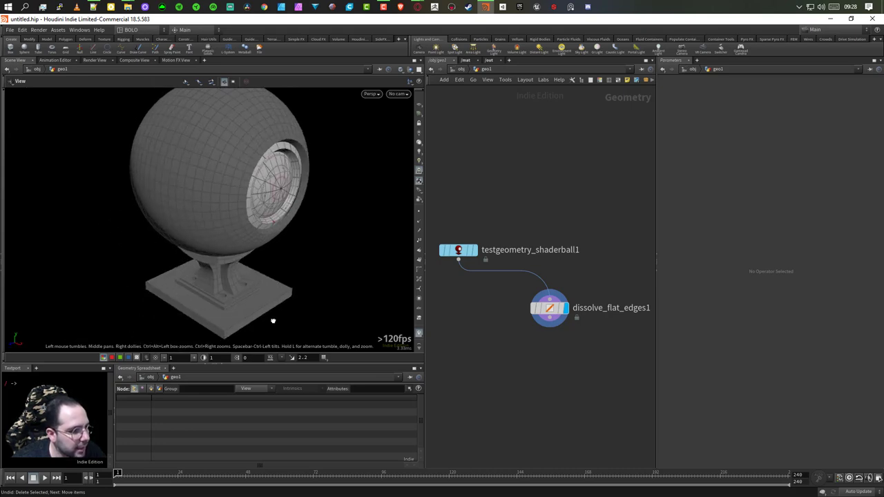
{"action": "left_click_drag", "start_coordinate": [274, 319], "coordinate": [227, 320]}
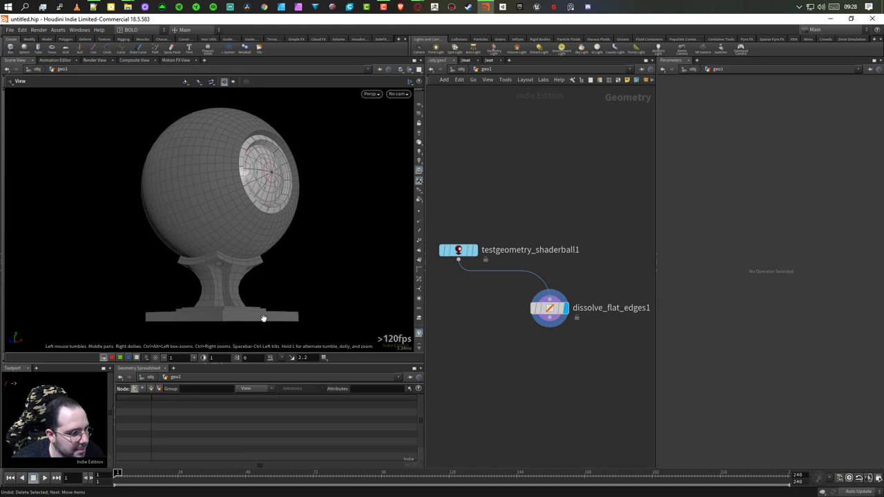
{"action": "left_click_drag", "start_coordinate": [192, 306], "coordinate": [228, 336]}
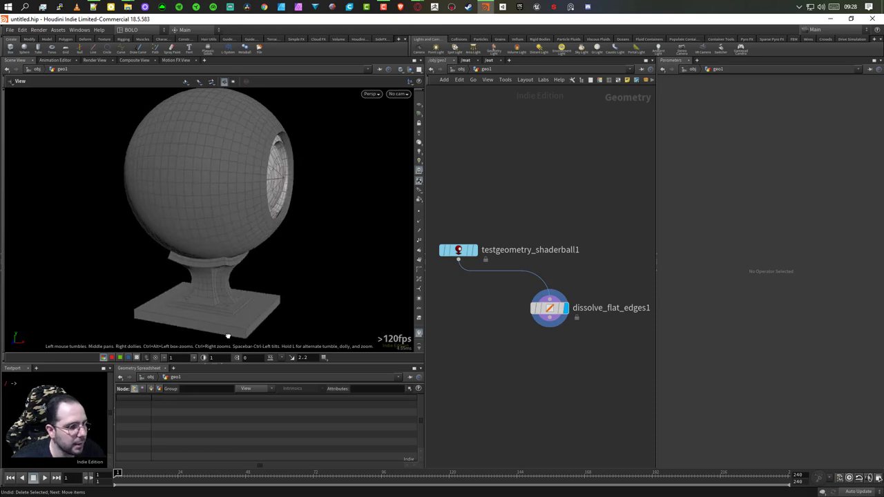
- Set dissolve_flat_edges1's Collinearity Tolerance to 51.2
{"action": "left_click", "coordinate": [549, 308]}
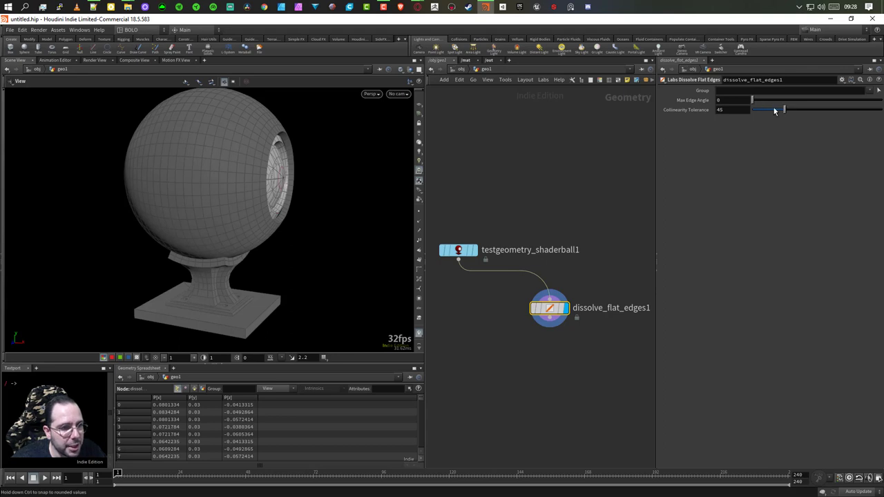
{"action": "mouse_move", "coordinate": [784, 111]}
{"action": "left_mouse_down"}
{"action": "mouse_move", "coordinate": [754, 111]}
{"action": "mouse_move", "coordinate": [788, 116]}
{"action": "mouse_move", "coordinate": [810, 102]}
{"action": "mouse_move", "coordinate": [749, 100]}
{"action": "left_mouse_up"}
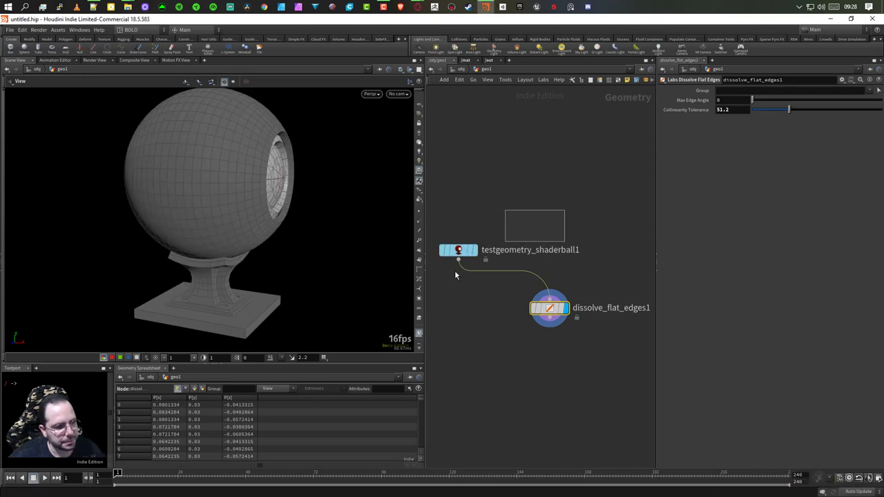
{"action": "left_click", "coordinate": [455, 252]}
- Delete the shaderball and dissolve_flat_edges1 nodes and add a Labs Instant Meshes node, instant_meshes1
{"action": "key", "text": "Delete"}
{"action": "left_click", "coordinate": [549, 308]}
{"action": "key", "text": "Delete"}
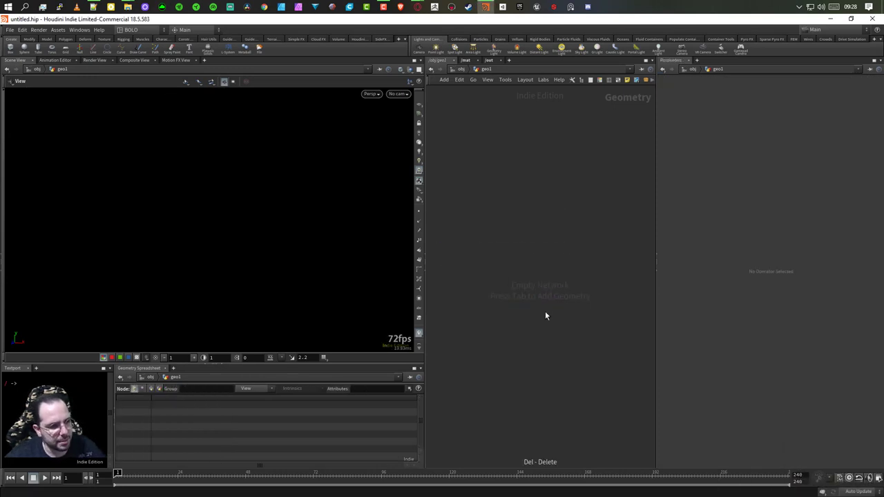
{"action": "key", "text": "Tab"}
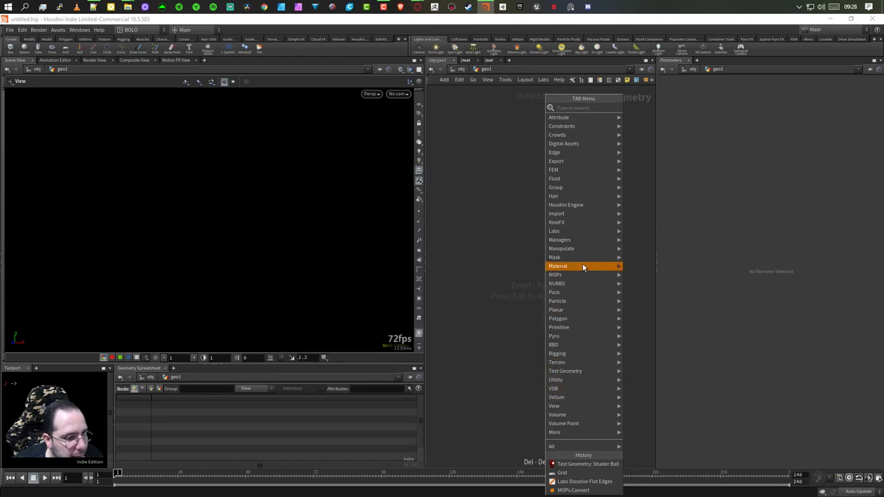
{"action": "type", "text": "LABS"}
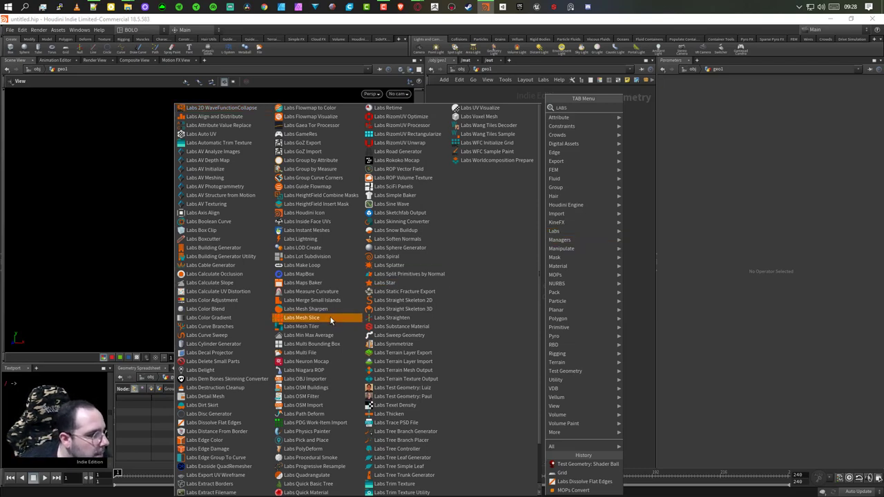
{"action": "left_click", "coordinate": [315, 230]}
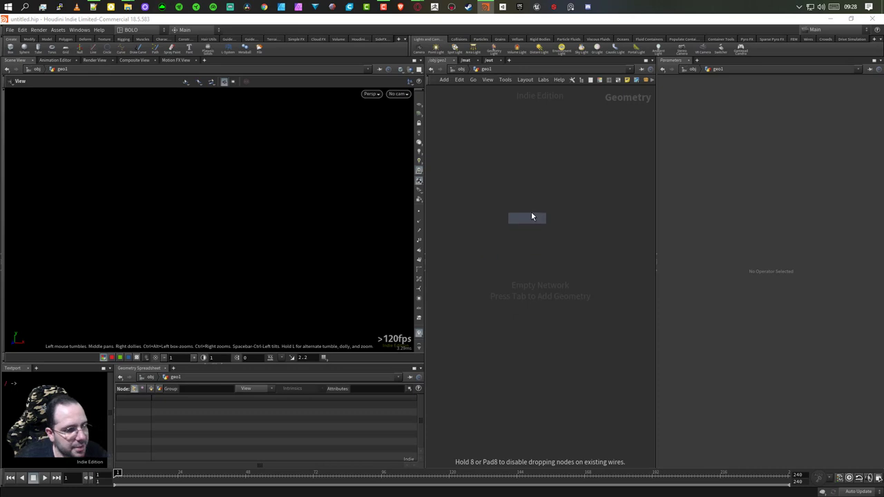
{"action": "left_click", "coordinate": [531, 217]}
{"action": "left_click_drag", "start_coordinate": [530, 211], "coordinate": [544, 350]}
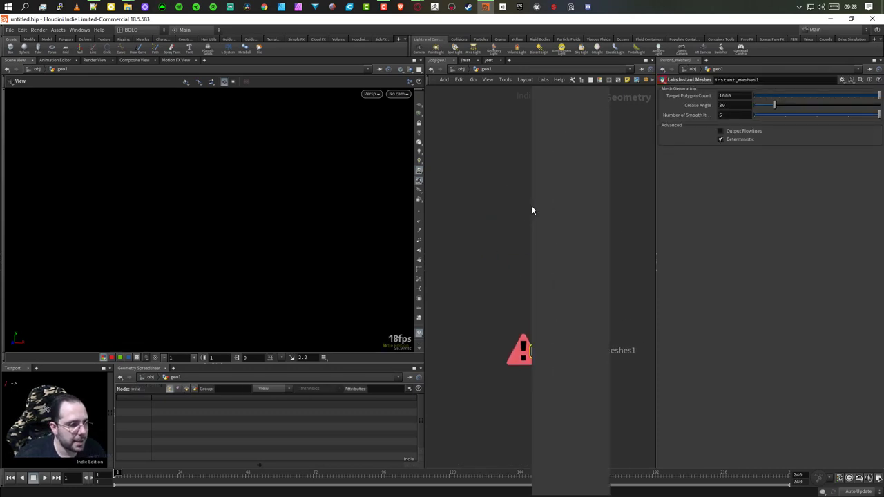
- Add grid1 above instant_meshes1 and wire it into instant_meshes1
{"action": "type", "text": "remesh"}
{"action": "key", "text": "Return"}
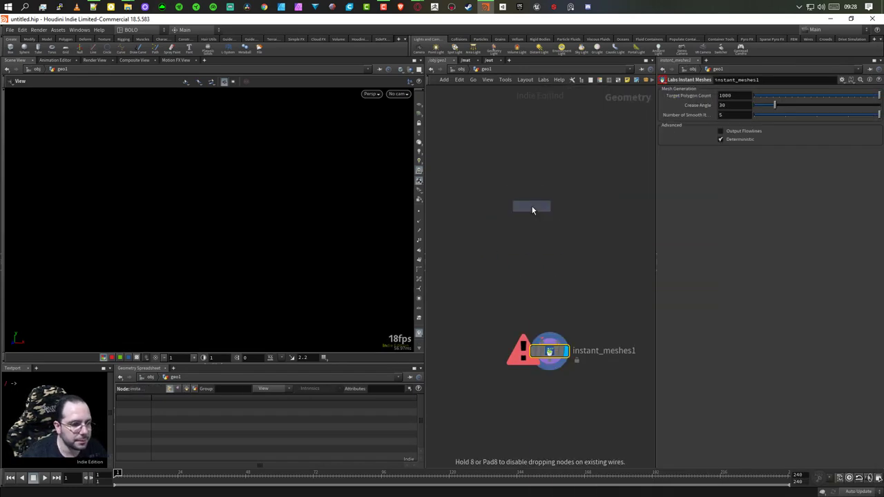
{"action": "left_click", "coordinate": [546, 239]}
{"action": "left_click", "coordinate": [549, 249]}
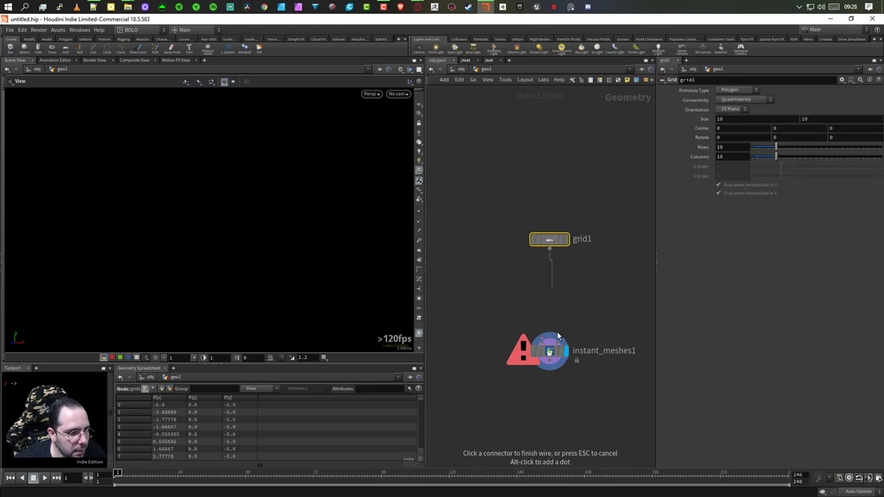
{"action": "left_click", "coordinate": [551, 334]}
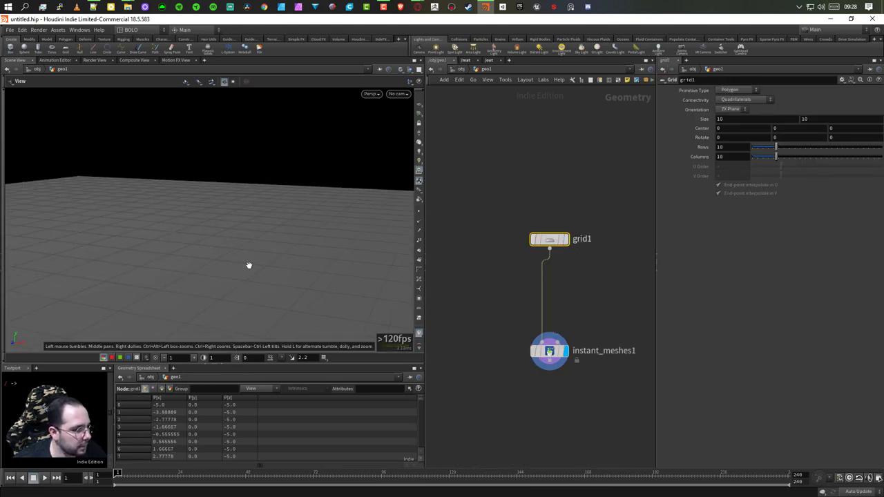
- Frame the grid, compare grid1 and instant_meshes1 outputs, then delete grid1
{"action": "key", "text": "h"}
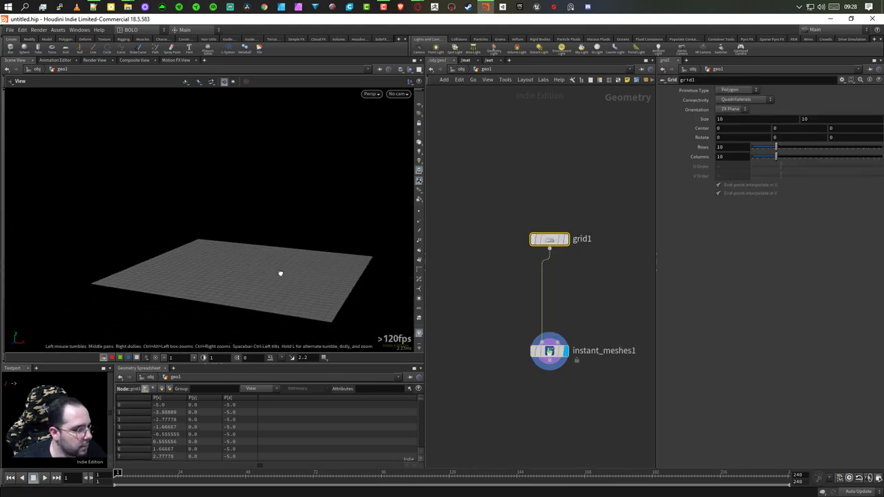
{"action": "mouse_move", "coordinate": [279, 273]}
{"action": "left_mouse_down"}
{"action": "mouse_move", "coordinate": [276, 306]}
{"action": "mouse_move", "coordinate": [259, 228]}
{"action": "mouse_move", "coordinate": [276, 245]}
{"action": "mouse_move", "coordinate": [237, 233]}
{"action": "mouse_move", "coordinate": [238, 297]}
{"action": "left_mouse_up"}
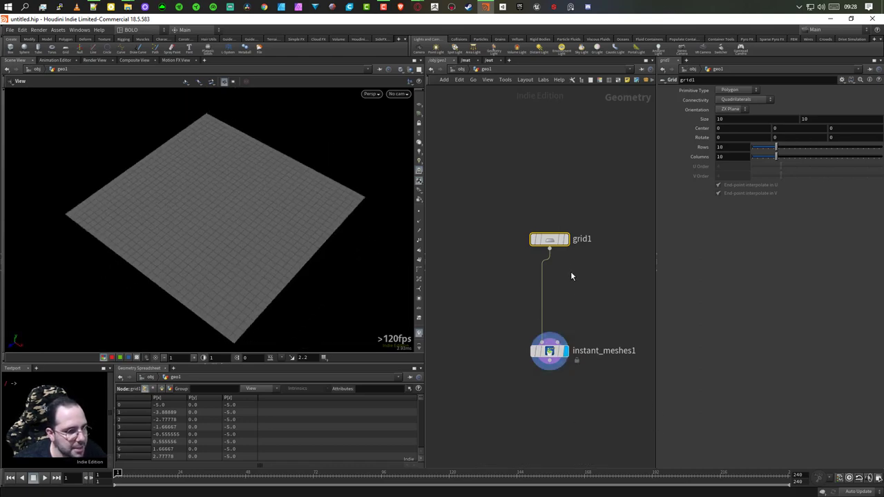
{"action": "left_click", "coordinate": [565, 239]}
{"action": "left_click", "coordinate": [565, 351]}
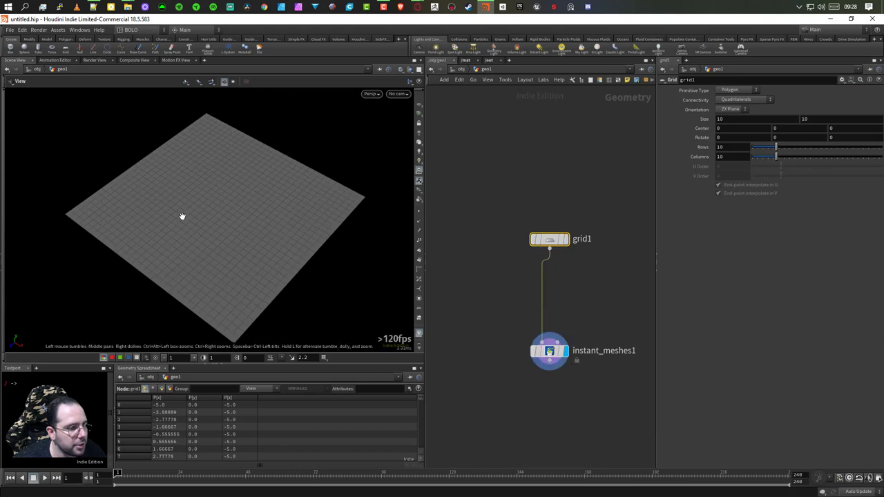
{"action": "mouse_move", "coordinate": [248, 299]}
{"action": "left_mouse_down"}
{"action": "mouse_move", "coordinate": [241, 310]}
{"action": "mouse_move", "coordinate": [203, 270]}
{"action": "mouse_move", "coordinate": [199, 252]}
{"action": "mouse_move", "coordinate": [230, 292]}
{"action": "mouse_move", "coordinate": [311, 282]}
{"action": "left_mouse_up"}
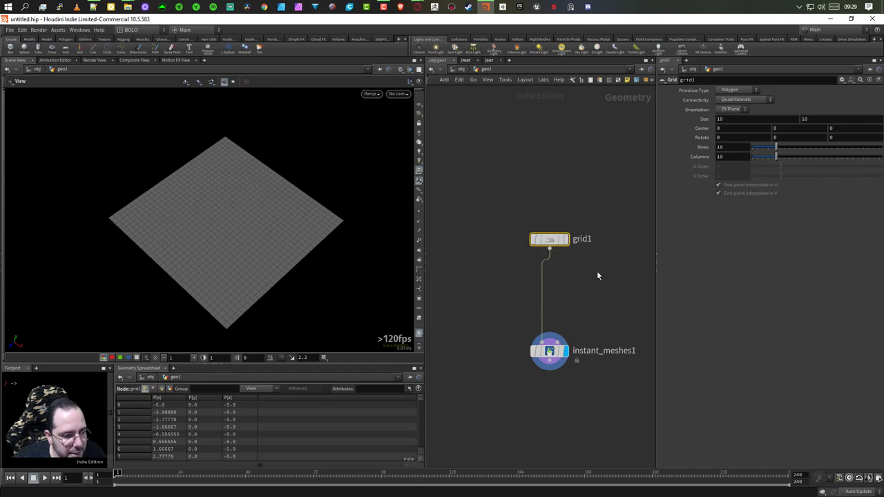
{"action": "key", "text": "Delete"}
- Add a Rubber Toy test geometry, wire it into instant_meshes1 and display it framed
{"action": "key", "text": "Tab"}
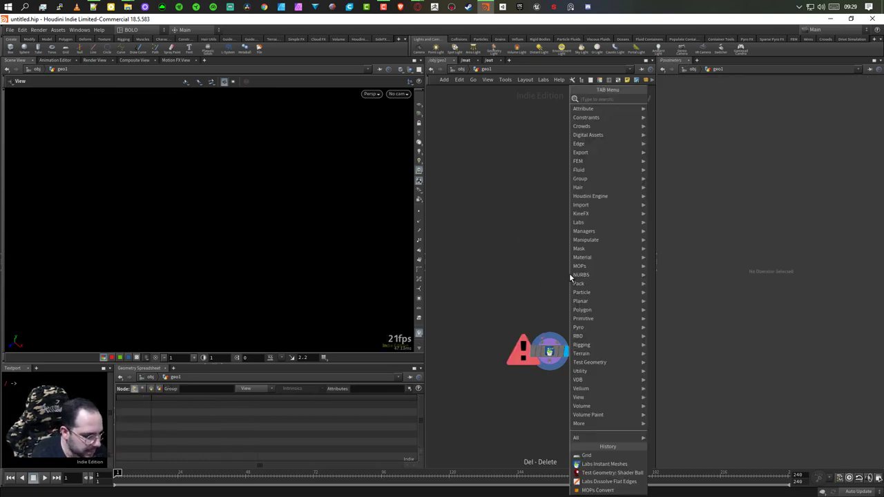
{"action": "type", "text": "TEST"}
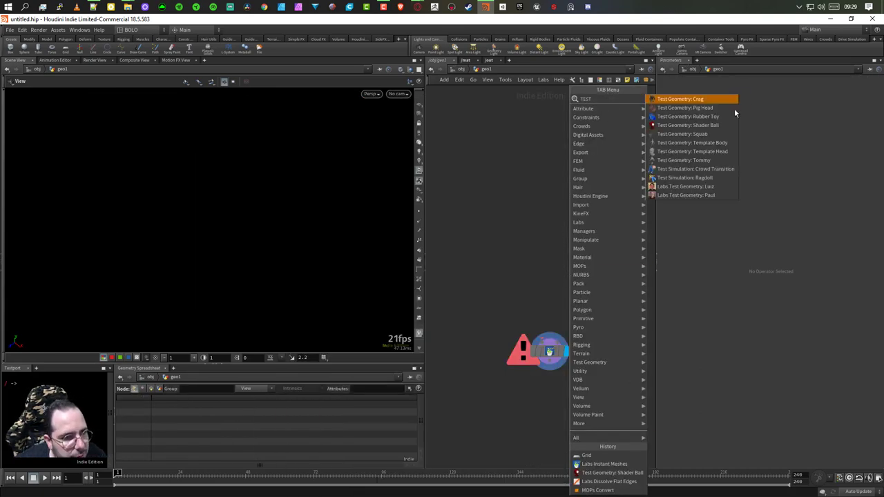
{"action": "left_click", "coordinate": [725, 116]}
{"action": "left_click", "coordinate": [542, 275]}
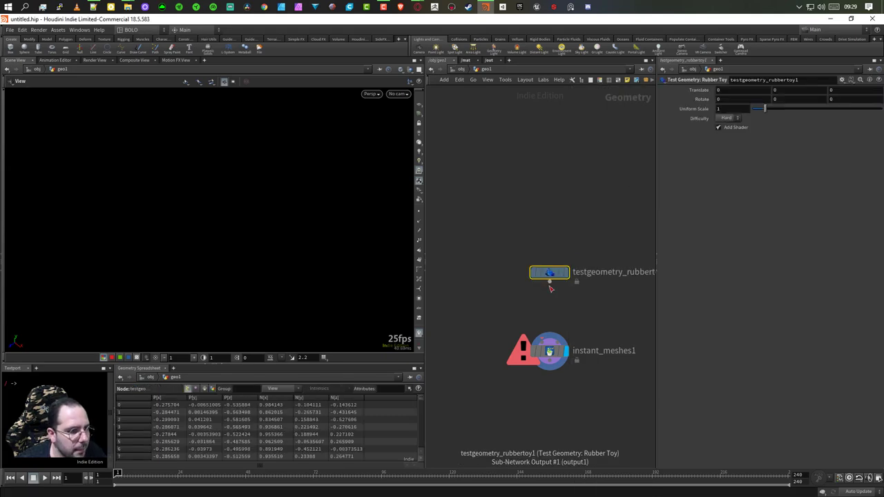
{"action": "left_click", "coordinate": [549, 281]}
{"action": "left_click", "coordinate": [549, 343]}
{"action": "left_click", "coordinate": [562, 272]}
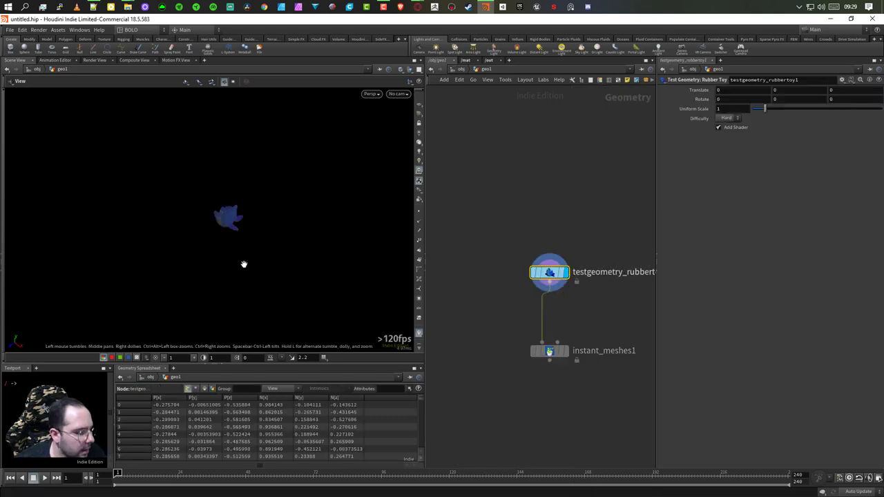
{"action": "key", "text": "f"}
{"action": "left_click_drag", "start_coordinate": [219, 288], "coordinate": [242, 258]}
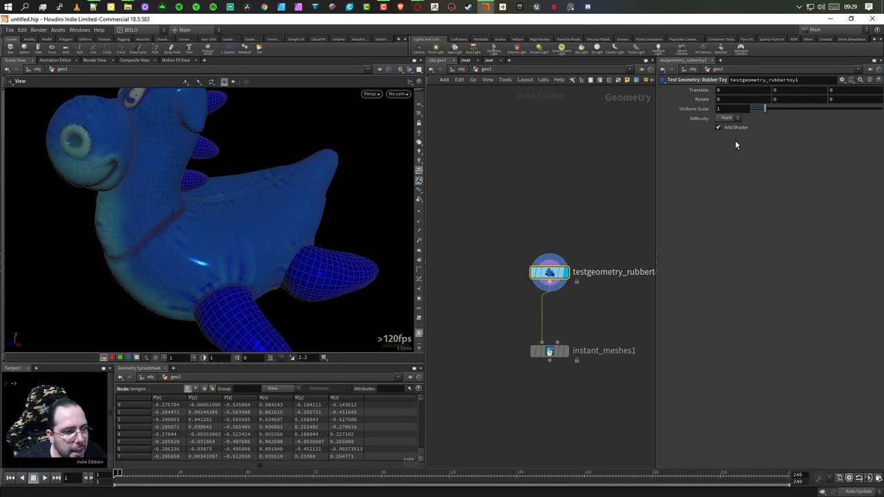
- Turn off Add Shader so the toy shows grey, and inspect its head up close
{"action": "left_click", "coordinate": [719, 128]}
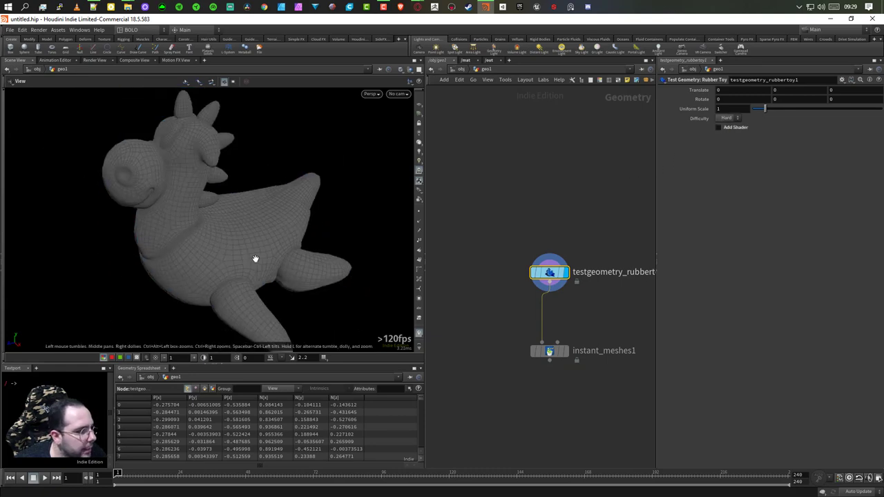
{"action": "mouse_move", "coordinate": [256, 259]}
{"action": "left_mouse_down"}
{"action": "mouse_move", "coordinate": [147, 221]}
{"action": "mouse_move", "coordinate": [177, 227]}
{"action": "left_mouse_up"}
{"action": "scroll", "coordinate": [148, 221], "scroll_direction": "up", "scroll_amount": 5}
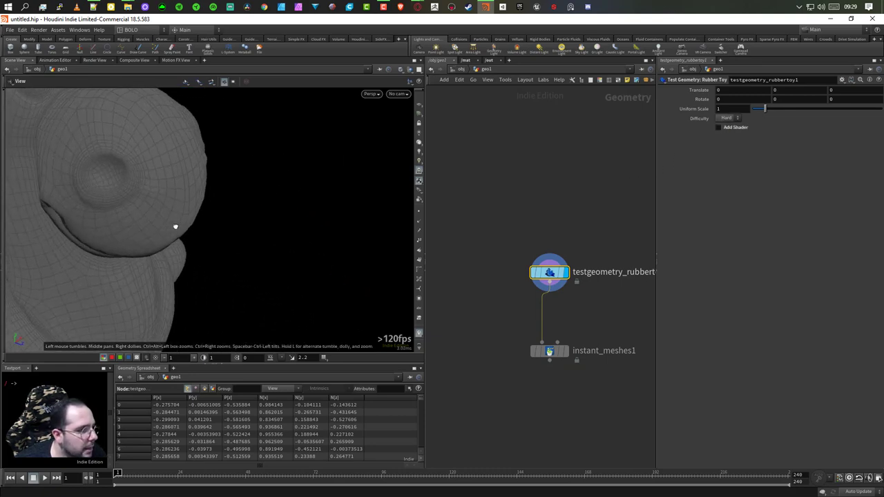
{"action": "middle_click_drag", "start_coordinate": [178, 227], "coordinate": [334, 275]}
{"action": "mouse_move", "coordinate": [334, 275]}
{"action": "left_mouse_down"}
{"action": "mouse_move", "coordinate": [180, 239]}
{"action": "mouse_move", "coordinate": [236, 242]}
{"action": "mouse_move", "coordinate": [150, 245]}
{"action": "left_mouse_up"}
{"action": "middle_click_drag", "start_coordinate": [150, 244], "coordinate": [151, 138]}
{"action": "mouse_move", "coordinate": [299, 307]}
{"action": "left_mouse_down"}
{"action": "mouse_move", "coordinate": [251, 286]}
{"action": "mouse_move", "coordinate": [300, 280]}
{"action": "mouse_move", "coordinate": [158, 257]}
{"action": "mouse_move", "coordinate": [134, 199]}
{"action": "mouse_move", "coordinate": [221, 259]}
{"action": "mouse_move", "coordinate": [256, 223]}
{"action": "mouse_move", "coordinate": [291, 291]}
{"action": "left_mouse_up"}
{"action": "right_click_drag", "start_coordinate": [292, 290], "coordinate": [193, 179]}
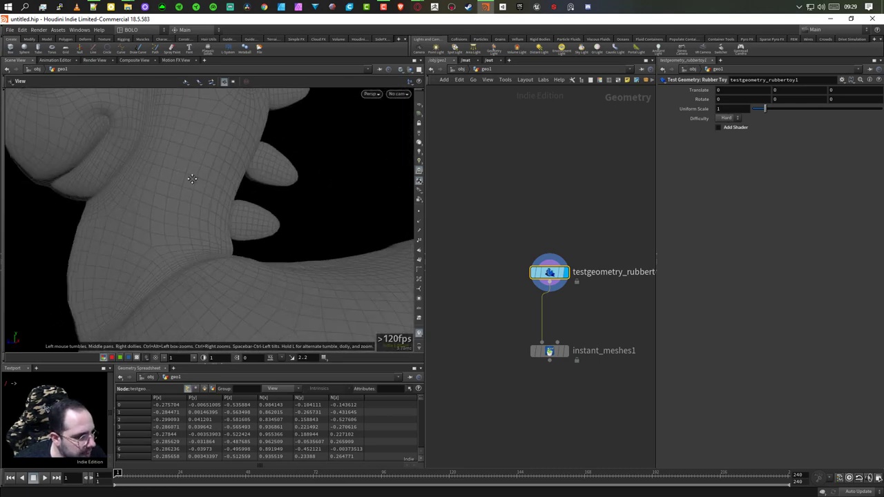
- Insert a Remesh node, remesh1, between the rubber toy and instant_meshes1 and display it
{"action": "key", "text": "Tab"}
{"action": "type", "text": "remesh"}
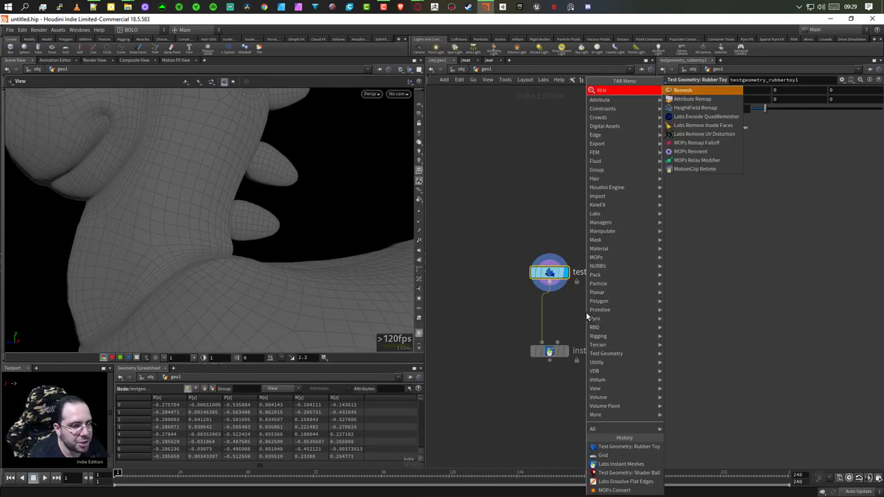
{"action": "left_click", "coordinate": [686, 91]}
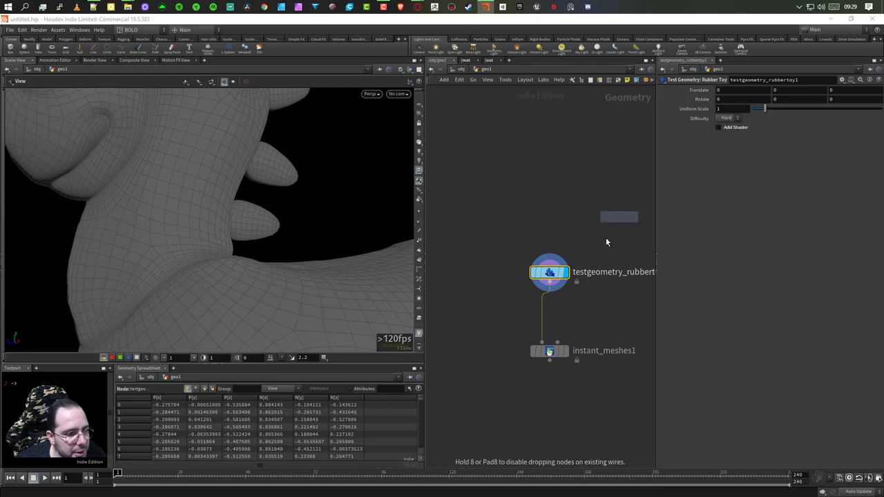
{"action": "left_click", "coordinate": [545, 313]}
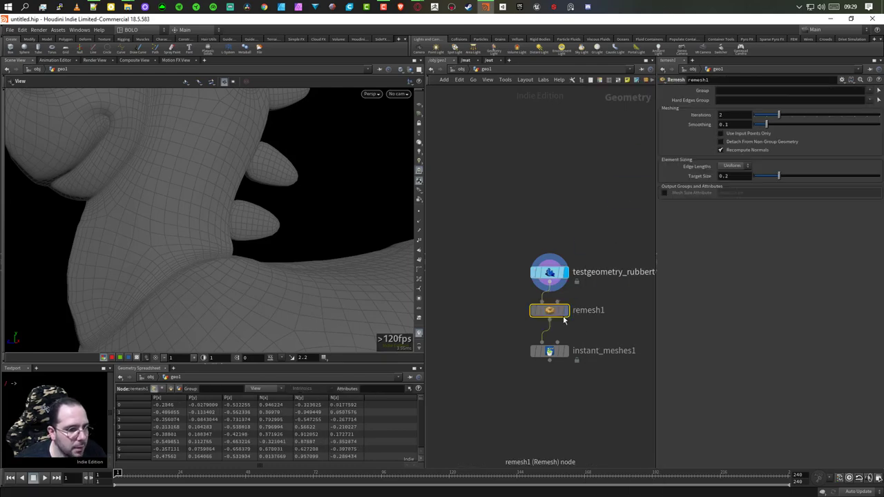
{"action": "left_click", "coordinate": [563, 312]}
{"action": "mouse_move", "coordinate": [294, 278]}
{"action": "right_mouse_down"}
{"action": "mouse_move", "coordinate": [184, 258]}
{"action": "mouse_move", "coordinate": [116, 263]}
{"action": "right_mouse_up"}
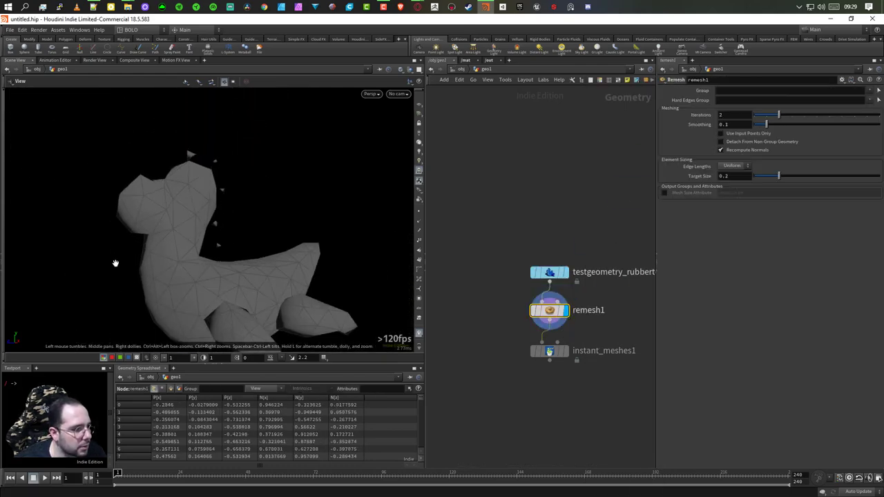
{"action": "left_click_drag", "start_coordinate": [116, 263], "coordinate": [311, 245]}
{"action": "type", "text": "0."}
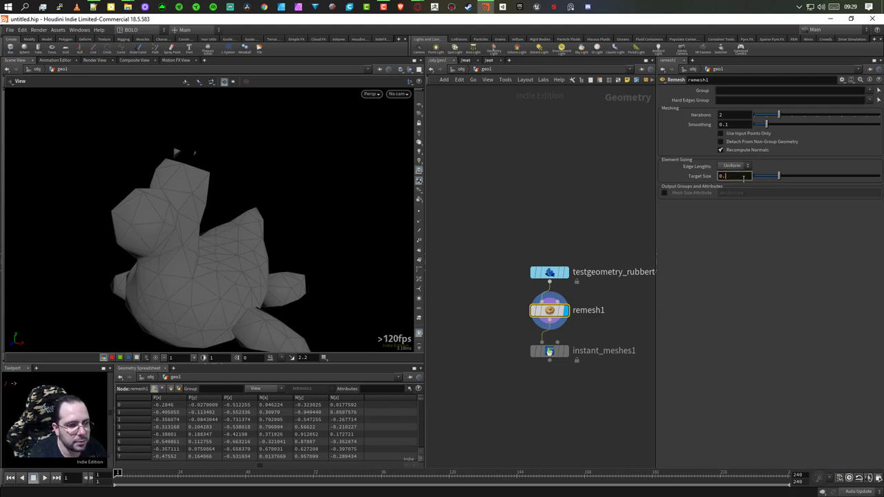
- Set remesh1 Target Size to 0.01, Smoothing to 0 and Iterations to 10, then inspect the mesh
{"action": "type", "text": "1"}
{"action": "key", "text": "Return"}
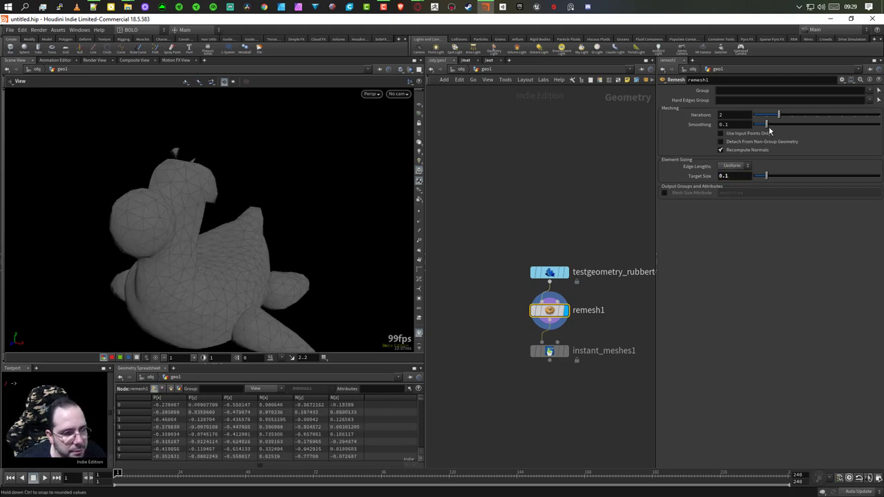
{"action": "mouse_move", "coordinate": [765, 124]}
{"action": "left_mouse_down"}
{"action": "mouse_move", "coordinate": [752, 125]}
{"action": "mouse_move", "coordinate": [759, 119]}
{"action": "left_mouse_up"}
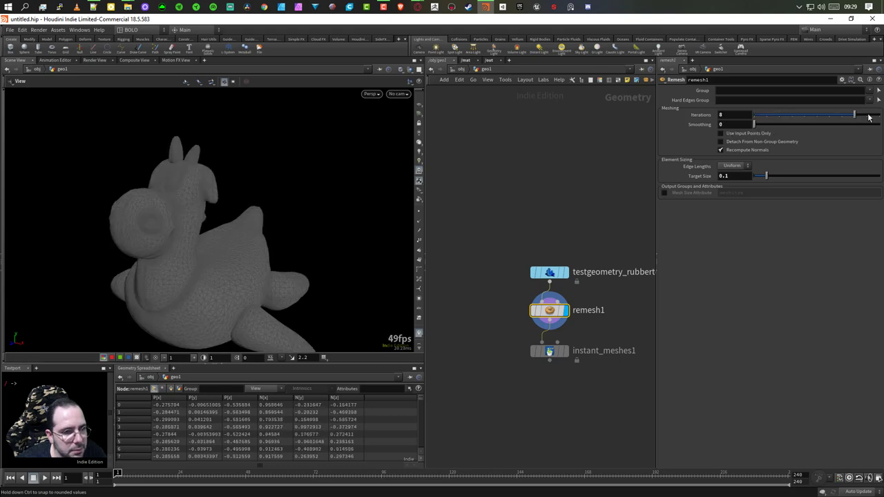
{"action": "left_click_drag", "start_coordinate": [868, 117], "coordinate": [881, 116]}
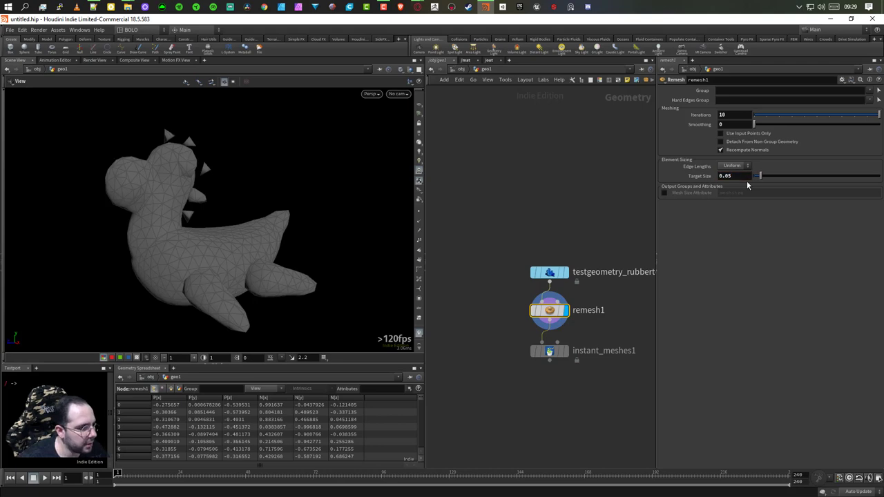
{"action": "left_click_drag", "start_coordinate": [282, 207], "coordinate": [339, 222]}
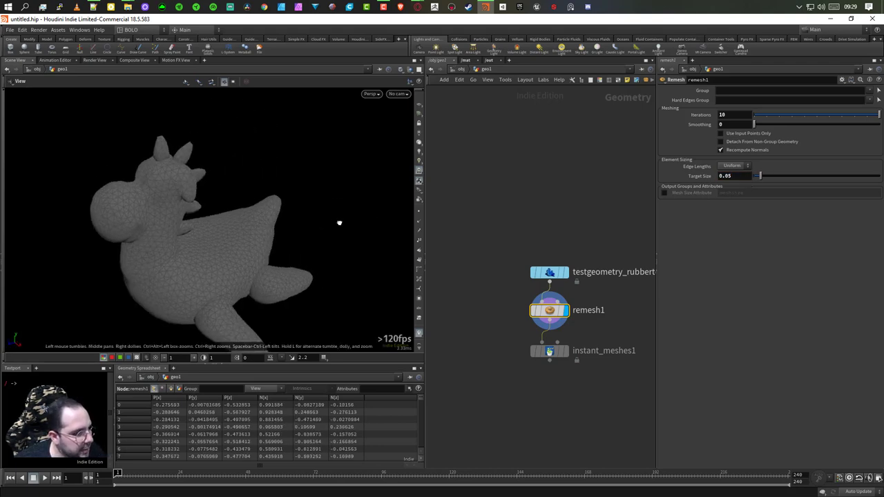
{"action": "scroll", "coordinate": [339, 222], "scroll_direction": "up", "scroll_amount": 3}
{"action": "scroll", "coordinate": [198, 266], "scroll_direction": "up", "scroll_amount": 3}
{"action": "scroll", "coordinate": [211, 299], "scroll_direction": "down", "scroll_amount": 1}
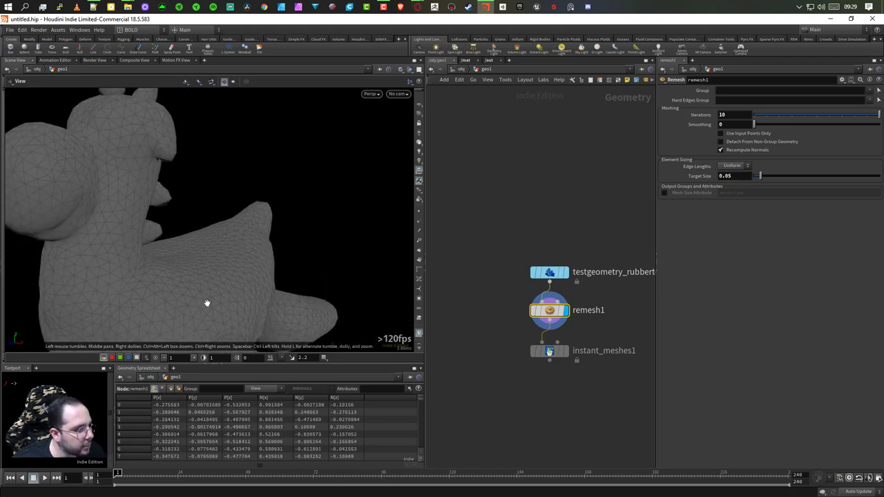
{"action": "scroll", "coordinate": [207, 303], "scroll_direction": "down", "scroll_amount": 3}
{"action": "mouse_move", "coordinate": [221, 278]}
{"action": "left_mouse_down"}
{"action": "mouse_move", "coordinate": [228, 227]}
{"action": "mouse_move", "coordinate": [162, 248]}
{"action": "mouse_move", "coordinate": [173, 264]}
{"action": "mouse_move", "coordinate": [191, 143]}
{"action": "mouse_move", "coordinate": [249, 245]}
{"action": "mouse_move", "coordinate": [306, 237]}
{"action": "mouse_move", "coordinate": [177, 249]}
{"action": "mouse_move", "coordinate": [289, 221]}
{"action": "left_mouse_up"}
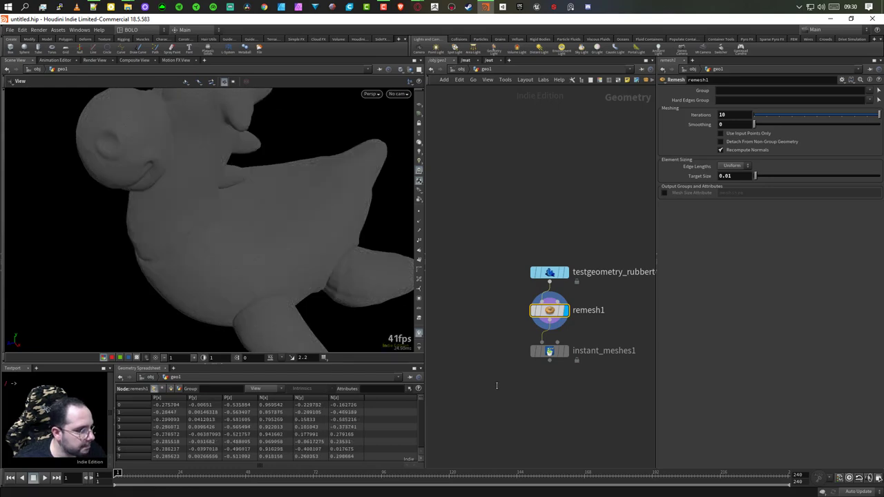
{"action": "mouse_move", "coordinate": [258, 334]}
{"action": "left_mouse_down"}
{"action": "mouse_move", "coordinate": [237, 260]}
{"action": "mouse_move", "coordinate": [276, 247]}
{"action": "mouse_move", "coordinate": [196, 246]}
{"action": "mouse_move", "coordinate": [188, 239]}
{"action": "mouse_move", "coordinate": [244, 241]}
{"action": "mouse_move", "coordinate": [205, 260]}
{"action": "mouse_move", "coordinate": [311, 241]}
{"action": "mouse_move", "coordinate": [191, 241]}
{"action": "mouse_move", "coordinate": [375, 276]}
{"action": "left_mouse_up"}
{"action": "scroll", "coordinate": [261, 252], "scroll_direction": "down", "scroll_amount": 5}
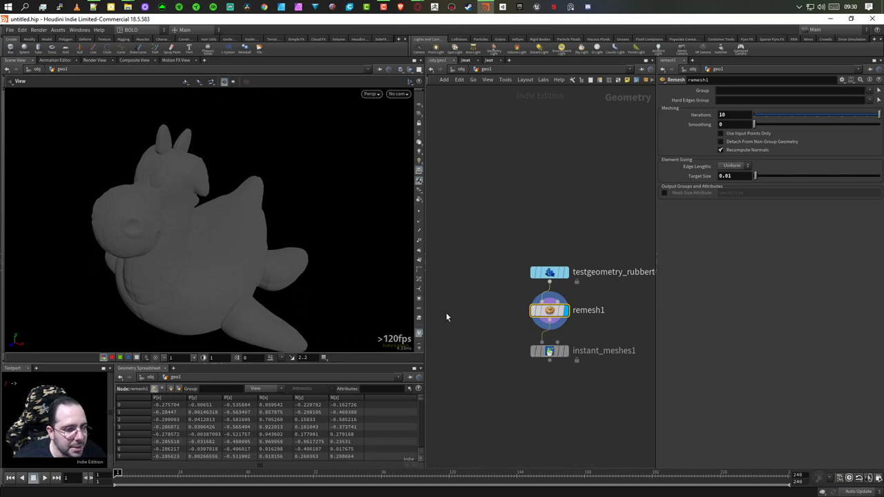
- Select instant_meshes1 and display its quad remesh of the rubber toy
{"action": "left_click", "coordinate": [549, 351]}
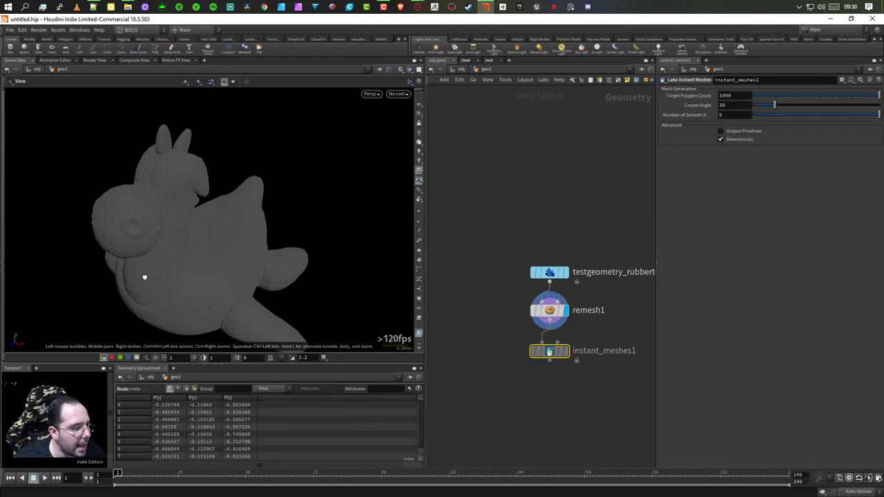
{"action": "mouse_move", "coordinate": [145, 277]}
{"action": "left_mouse_down"}
{"action": "mouse_move", "coordinate": [250, 282]}
{"action": "mouse_move", "coordinate": [273, 267]}
{"action": "left_mouse_up"}
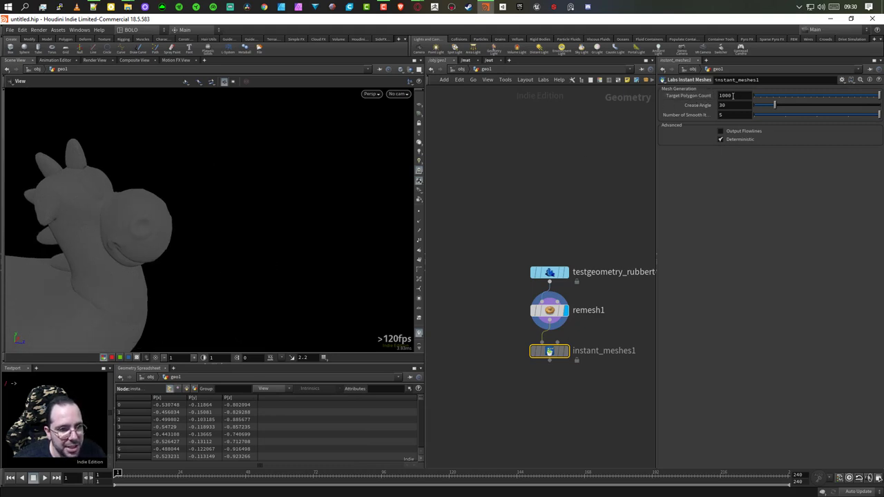
{"action": "mouse_move", "coordinate": [251, 283]}
{"action": "left_mouse_down"}
{"action": "mouse_move", "coordinate": [71, 278]}
{"action": "mouse_move", "coordinate": [216, 313]}
{"action": "mouse_move", "coordinate": [211, 248]}
{"action": "mouse_move", "coordinate": [203, 276]}
{"action": "mouse_move", "coordinate": [223, 278]}
{"action": "mouse_move", "coordinate": [223, 244]}
{"action": "mouse_move", "coordinate": [231, 259]}
{"action": "left_mouse_up"}
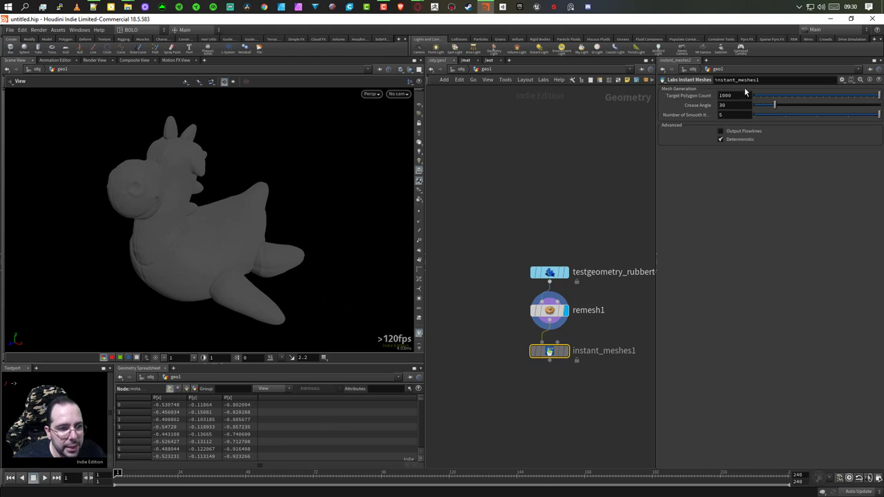
{"action": "left_click", "coordinate": [565, 353]}
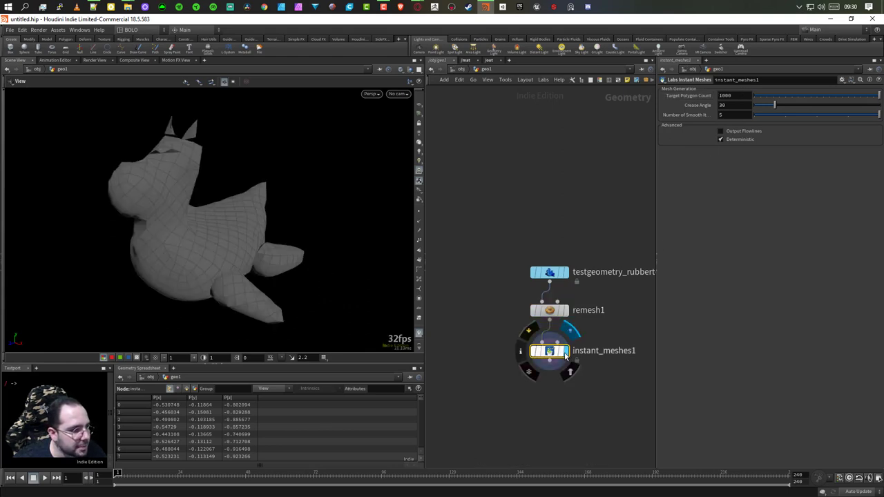
{"action": "mouse_move", "coordinate": [338, 310]}
{"action": "left_mouse_down"}
{"action": "mouse_move", "coordinate": [174, 265]}
{"action": "mouse_move", "coordinate": [324, 282]}
{"action": "mouse_move", "coordinate": [353, 308]}
{"action": "mouse_move", "coordinate": [217, 290]}
{"action": "mouse_move", "coordinate": [332, 262]}
{"action": "mouse_move", "coordinate": [81, 288]}
{"action": "mouse_move", "coordinate": [138, 283]}
{"action": "left_mouse_up"}
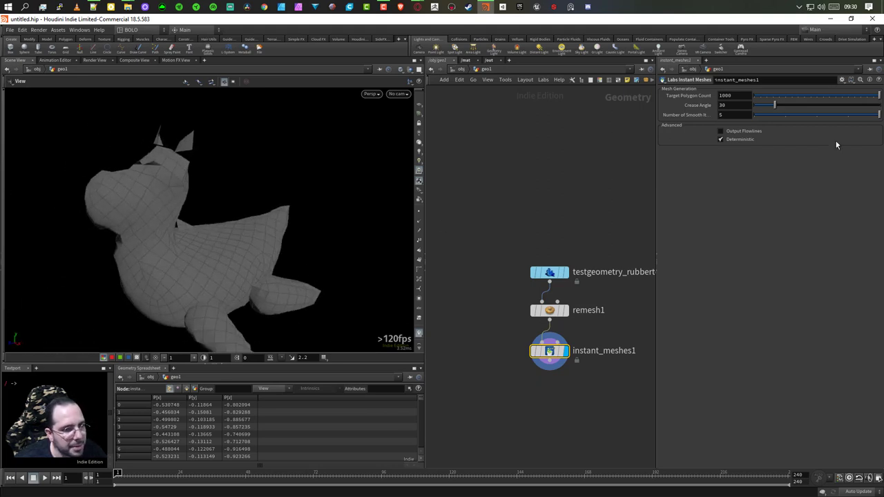
- Set Target Polygon Count to 5000, inspect the quad mesh, and box-select all nodes
{"action": "left_click", "coordinate": [743, 95]}
{"action": "type", "text": "25"}
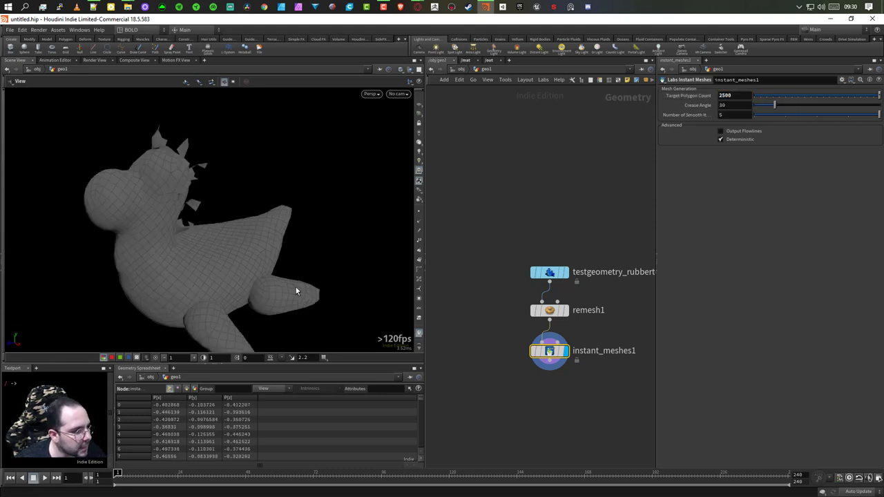
{"action": "mouse_move", "coordinate": [314, 288]}
{"action": "left_mouse_down"}
{"action": "mouse_move", "coordinate": [228, 276]}
{"action": "mouse_move", "coordinate": [256, 247]}
{"action": "mouse_move", "coordinate": [278, 255]}
{"action": "mouse_move", "coordinate": [186, 307]}
{"action": "mouse_move", "coordinate": [336, 302]}
{"action": "mouse_move", "coordinate": [134, 217]}
{"action": "mouse_move", "coordinate": [288, 223]}
{"action": "left_mouse_up"}
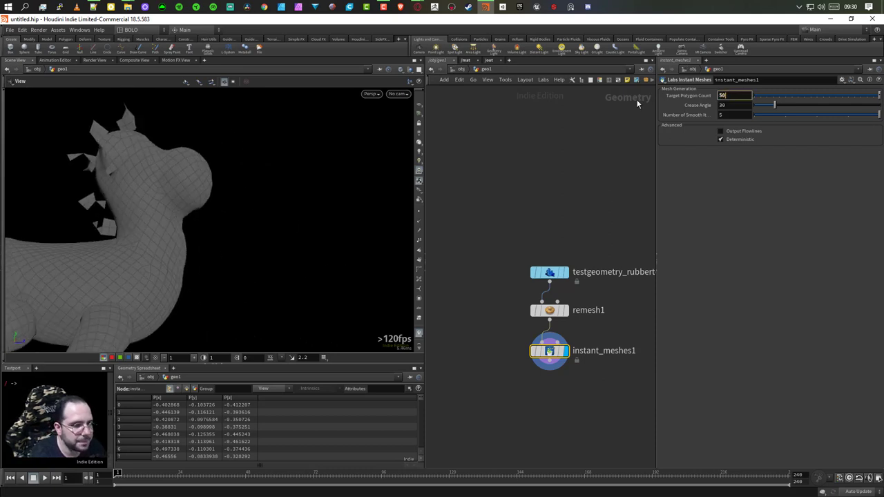
{"action": "type", "text": "00"}
{"action": "key", "text": "Return"}
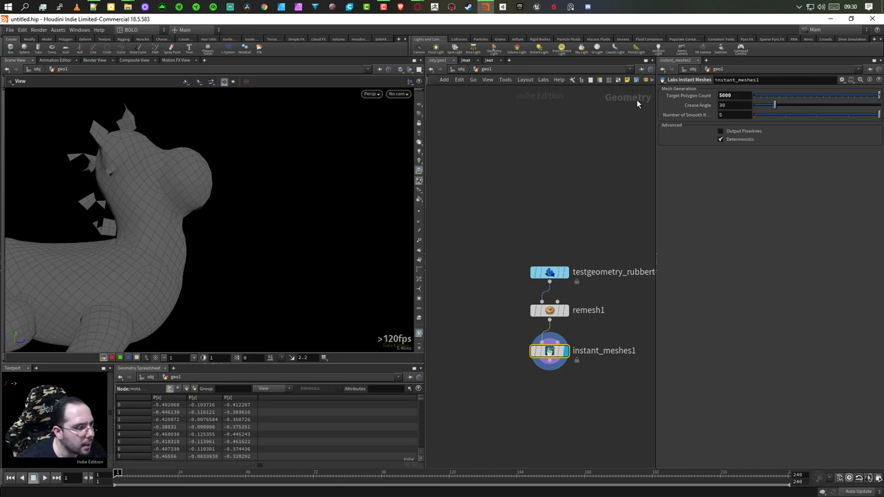
{"action": "mouse_move", "coordinate": [241, 288]}
{"action": "left_mouse_down"}
{"action": "mouse_move", "coordinate": [258, 283]}
{"action": "mouse_move", "coordinate": [170, 299]}
{"action": "mouse_move", "coordinate": [294, 298]}
{"action": "mouse_move", "coordinate": [216, 294]}
{"action": "mouse_move", "coordinate": [266, 292]}
{"action": "mouse_move", "coordinate": [300, 318]}
{"action": "mouse_move", "coordinate": [325, 304]}
{"action": "left_mouse_up"}
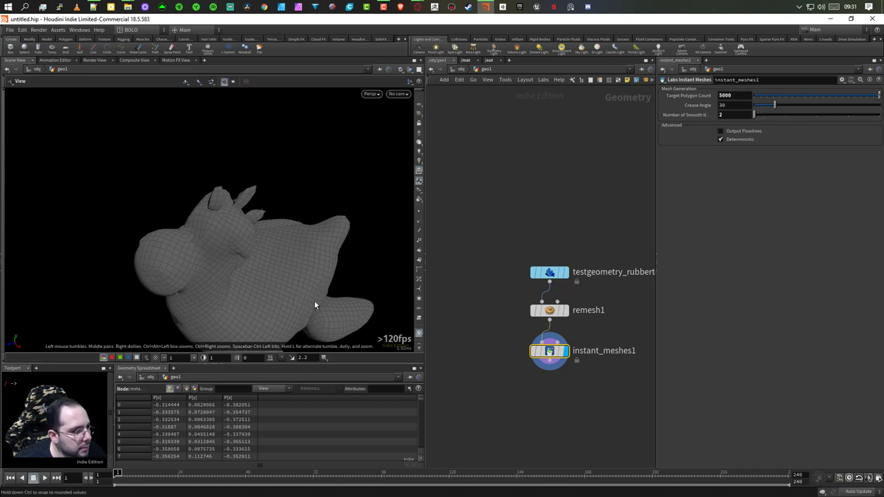
{"action": "mouse_move", "coordinate": [287, 290]}
{"action": "left_mouse_down"}
{"action": "mouse_move", "coordinate": [262, 292]}
{"action": "mouse_move", "coordinate": [270, 185]}
{"action": "mouse_move", "coordinate": [257, 306]}
{"action": "mouse_move", "coordinate": [327, 310]}
{"action": "mouse_move", "coordinate": [355, 302]}
{"action": "mouse_move", "coordinate": [189, 201]}
{"action": "mouse_move", "coordinate": [200, 260]}
{"action": "left_mouse_up"}
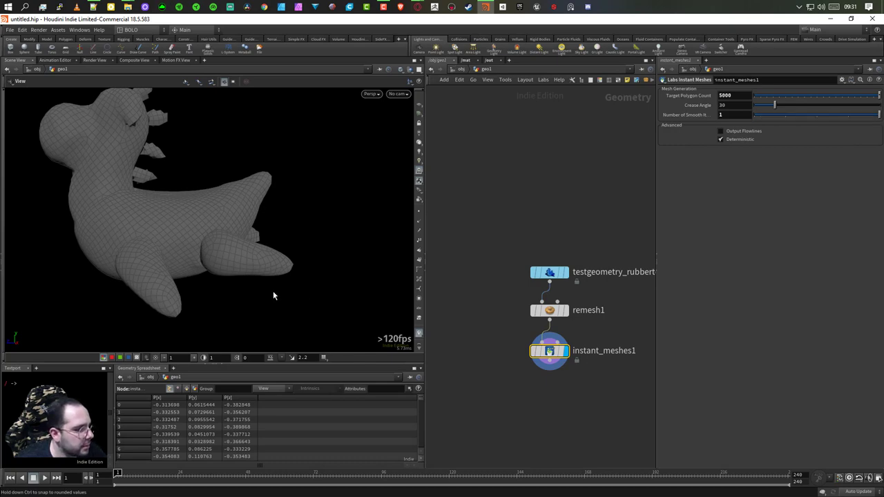
{"action": "mouse_move", "coordinate": [173, 295]}
{"action": "left_mouse_down"}
{"action": "mouse_move", "coordinate": [269, 257]}
{"action": "mouse_move", "coordinate": [293, 284]}
{"action": "left_mouse_up"}
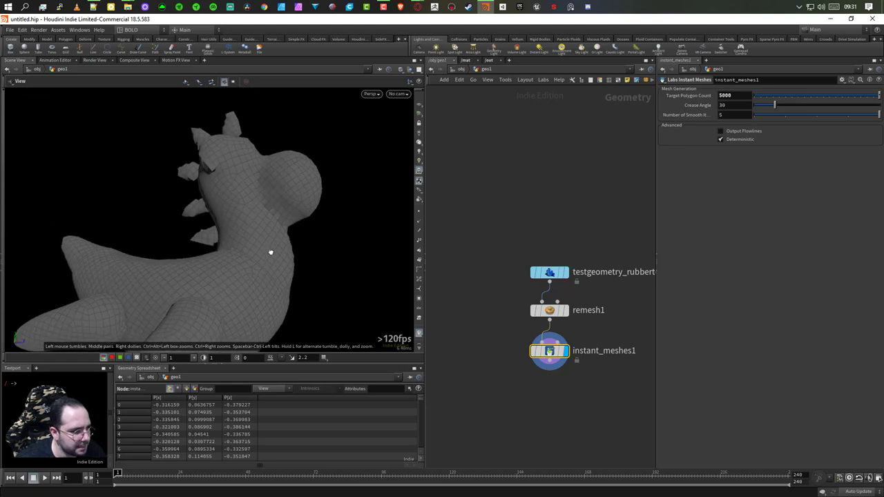
{"action": "mouse_move", "coordinate": [261, 288]}
{"action": "left_mouse_down"}
{"action": "mouse_move", "coordinate": [237, 291]}
{"action": "mouse_move", "coordinate": [201, 244]}
{"action": "mouse_move", "coordinate": [207, 247]}
{"action": "left_mouse_up"}
{"action": "left_click_drag", "start_coordinate": [550, 354], "coordinate": [542, 361]}
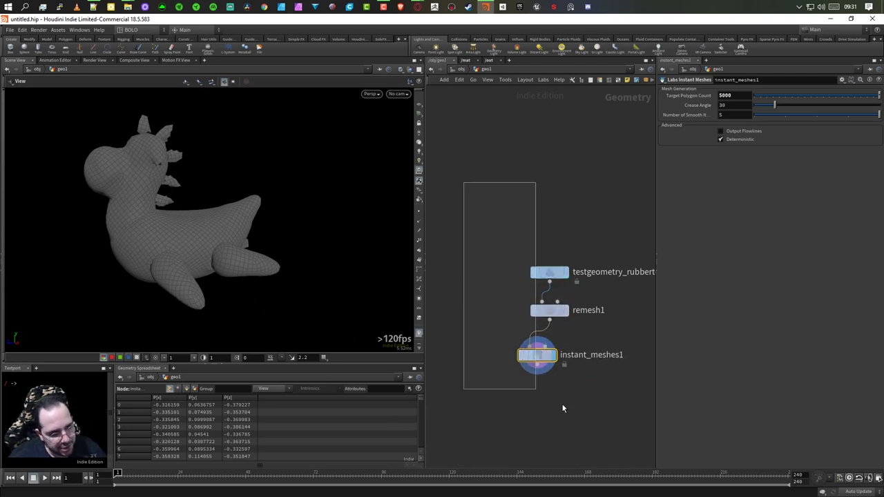
{"action": "left_click_drag", "start_coordinate": [461, 285], "coordinate": [562, 404]}
- Delete all nodes and add a Pig Head test geometry node
{"action": "key", "text": "Delete"}
{"action": "key", "text": "Tab"}
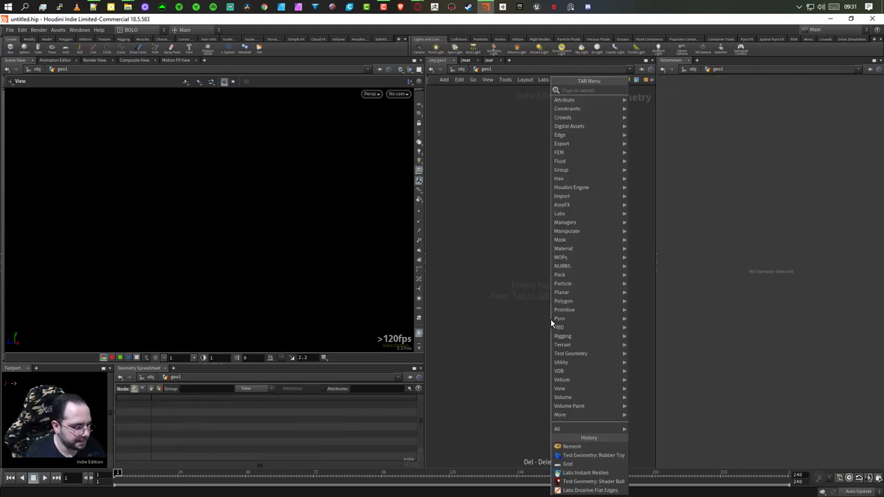
{"action": "type", "text": "labs"}
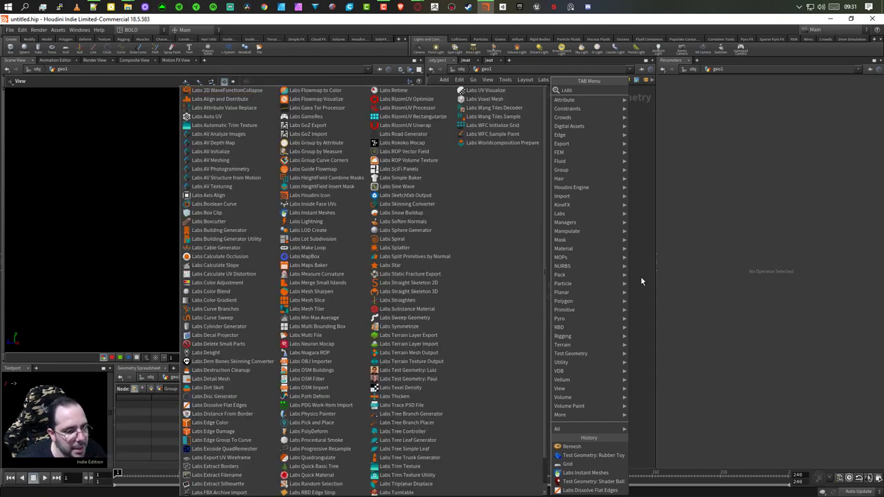
{"action": "key", "text": "Escape"}
{"action": "key", "text": "Tab"}
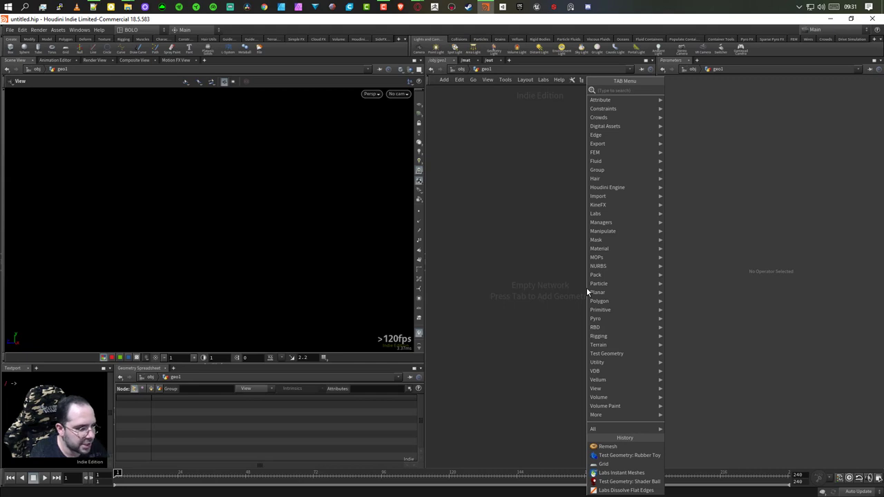
{"action": "type", "text": "test"}
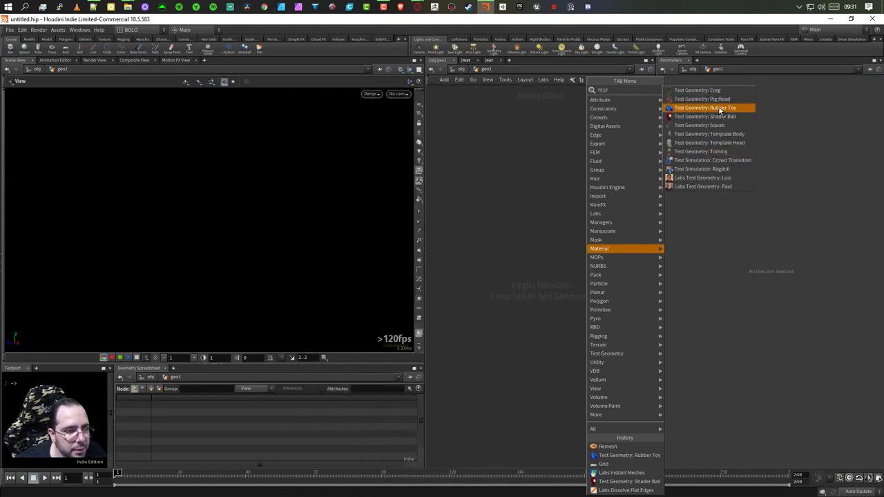
{"action": "left_click", "coordinate": [713, 100]}
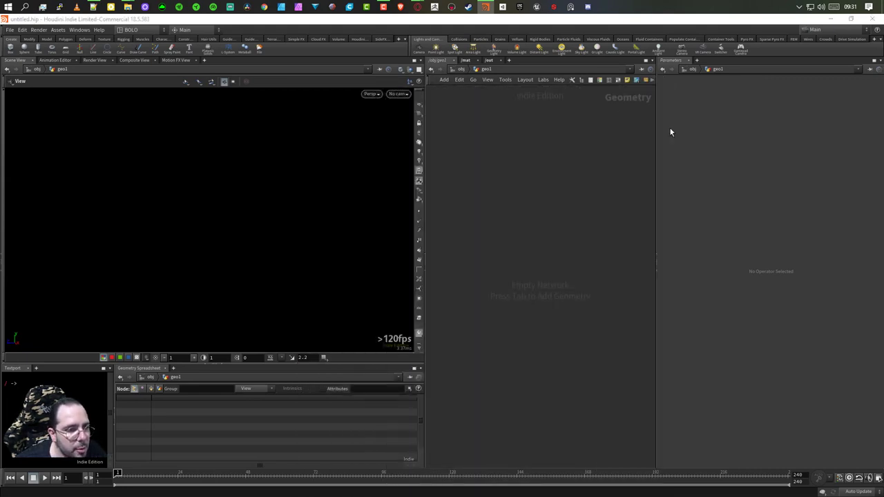
{"action": "left_click", "coordinate": [486, 228]}
- Add a Rubber Toy test geometry node beside the pig head
{"action": "key", "text": "Tab"}
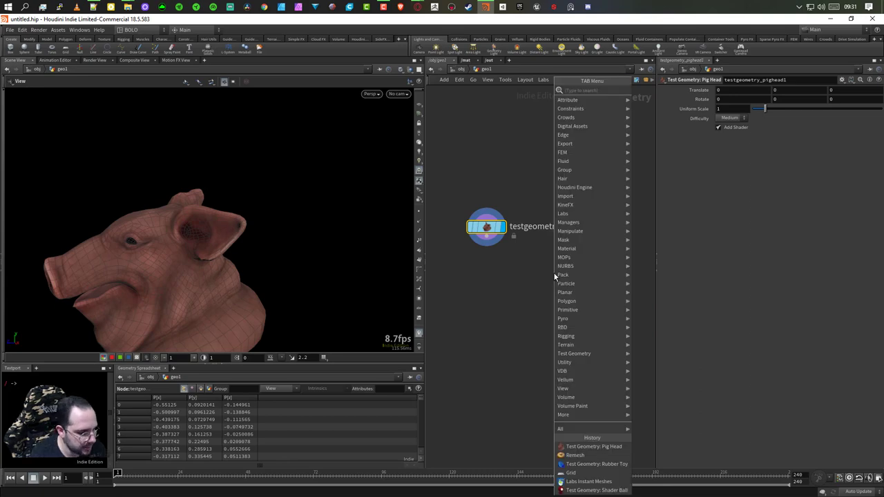
{"action": "type", "text": "ri"}
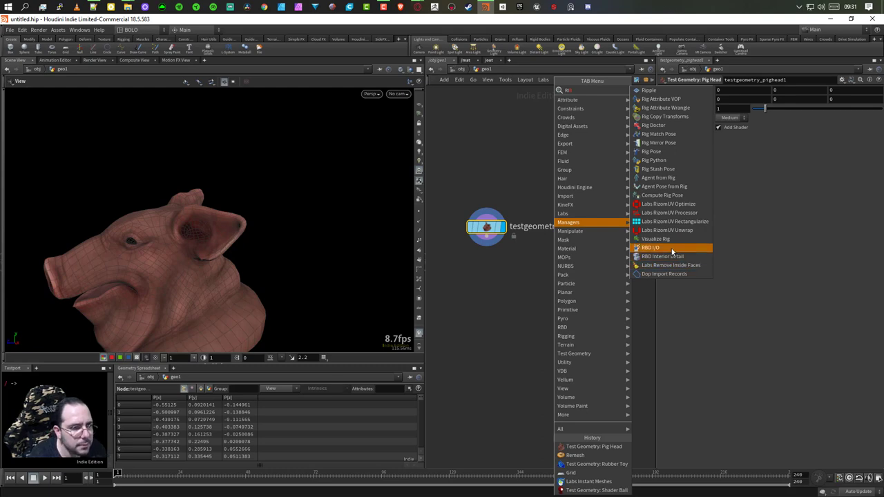
{"action": "key", "text": "BackSpace"}
{"action": "key", "text": "BackSpace"}
{"action": "type", "text": "toy"}
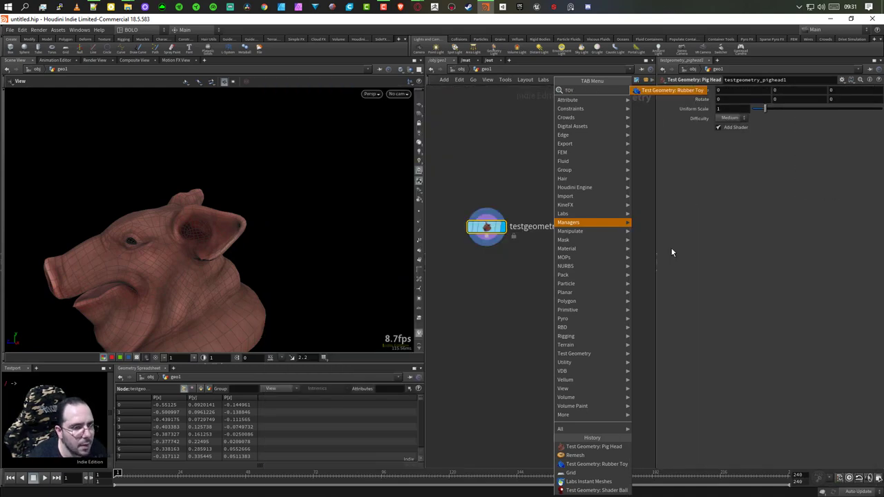
{"action": "key", "text": "Return"}
{"action": "left_click", "coordinate": [633, 227]}
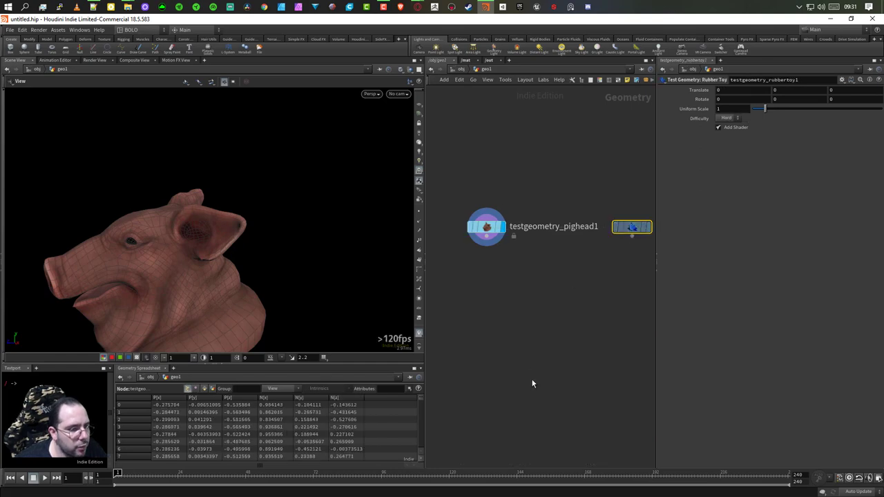
- Add a Switch node, switch1, found by searching 'sw'
{"action": "key", "text": "Tab"}
{"action": "type", "text": "sw"}
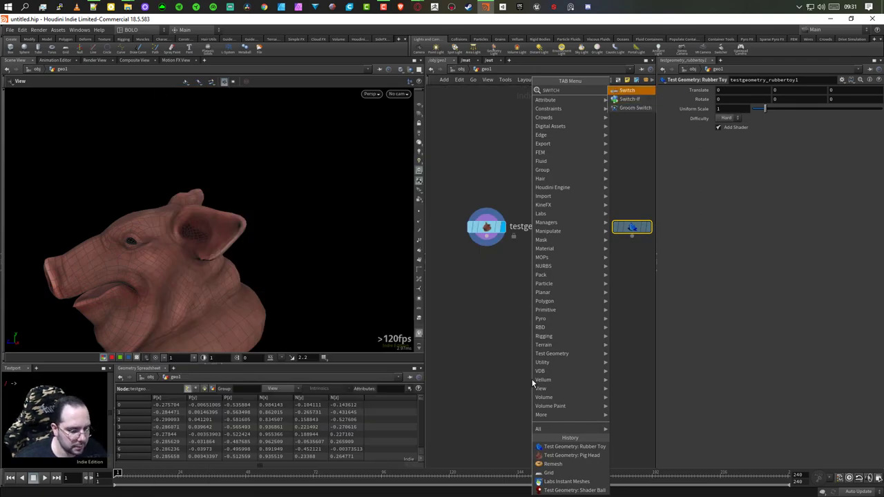
{"action": "key", "text": "Return"}
- Wire the pig head and rubber toy into a new switch1 node and display it
{"action": "left_click", "coordinate": [569, 305]}
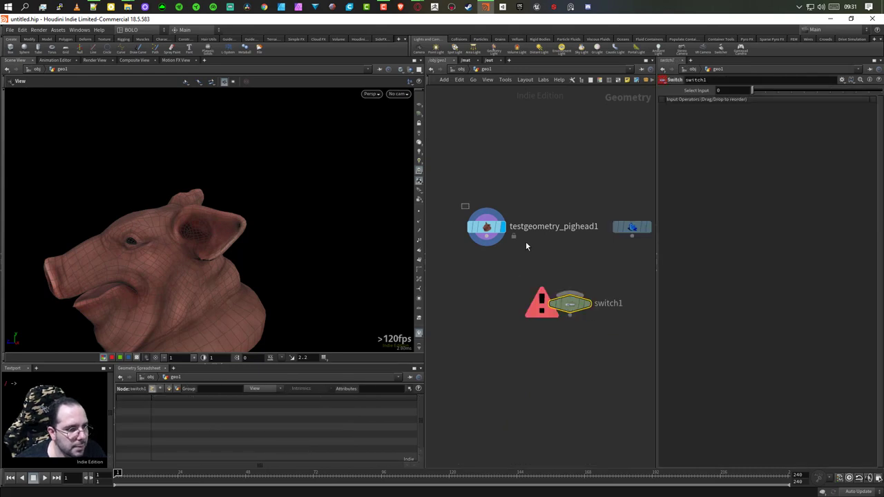
{"action": "left_click_drag", "start_coordinate": [525, 247], "coordinate": [653, 277]}
{"action": "left_click_drag", "start_coordinate": [631, 237], "coordinate": [576, 291]}
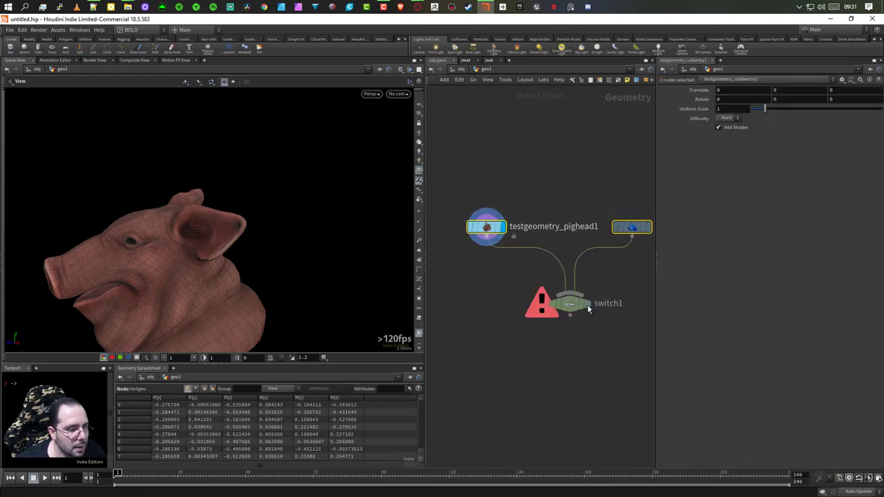
{"action": "left_click", "coordinate": [590, 281]}
- Set switch1's Select Input to 1 so the rubber toy shows
{"action": "mouse_move", "coordinate": [256, 297]}
{"action": "left_mouse_down"}
{"action": "mouse_move", "coordinate": [211, 308]}
{"action": "mouse_move", "coordinate": [235, 316]}
{"action": "mouse_move", "coordinate": [230, 272]}
{"action": "mouse_move", "coordinate": [187, 258]}
{"action": "mouse_move", "coordinate": [223, 268]}
{"action": "left_mouse_up"}
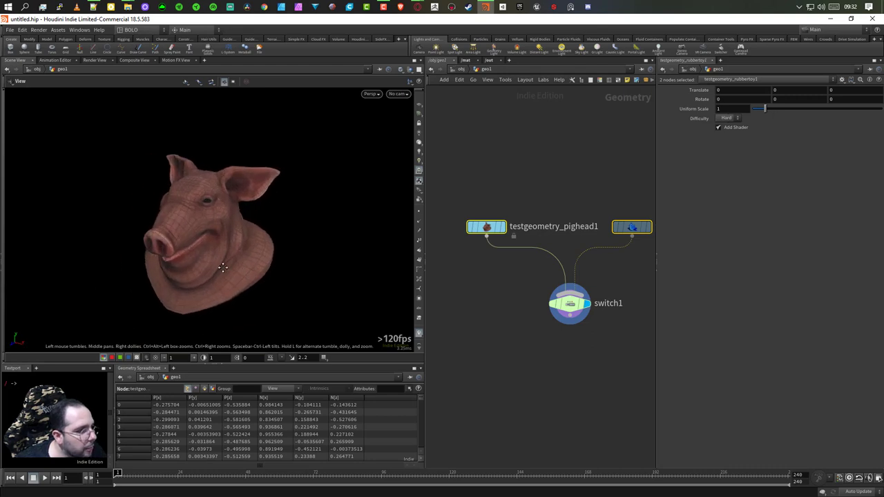
{"action": "left_click", "coordinate": [570, 304]}
{"action": "left_click_drag", "start_coordinate": [763, 92], "coordinate": [765, 95]}
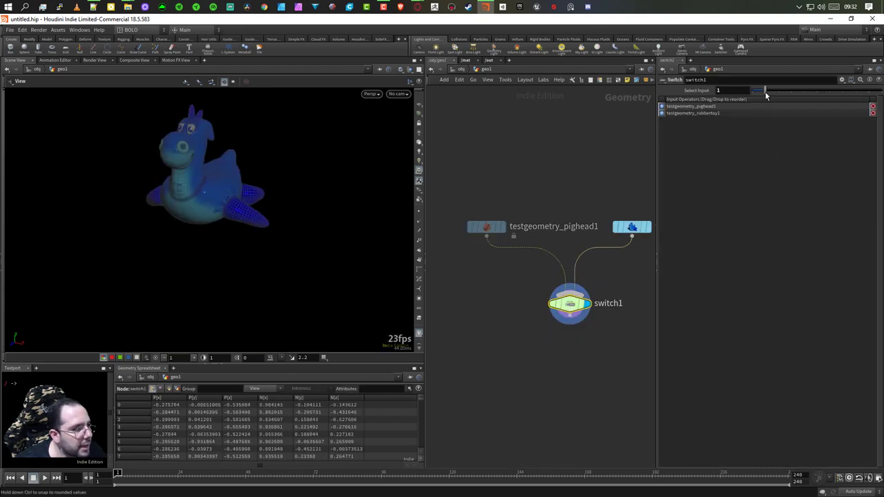
{"action": "mouse_move", "coordinate": [262, 210]}
{"action": "left_mouse_down"}
{"action": "mouse_move", "coordinate": [231, 191]}
{"action": "mouse_move", "coordinate": [224, 253]}
{"action": "mouse_move", "coordinate": [235, 256]}
{"action": "left_mouse_up"}
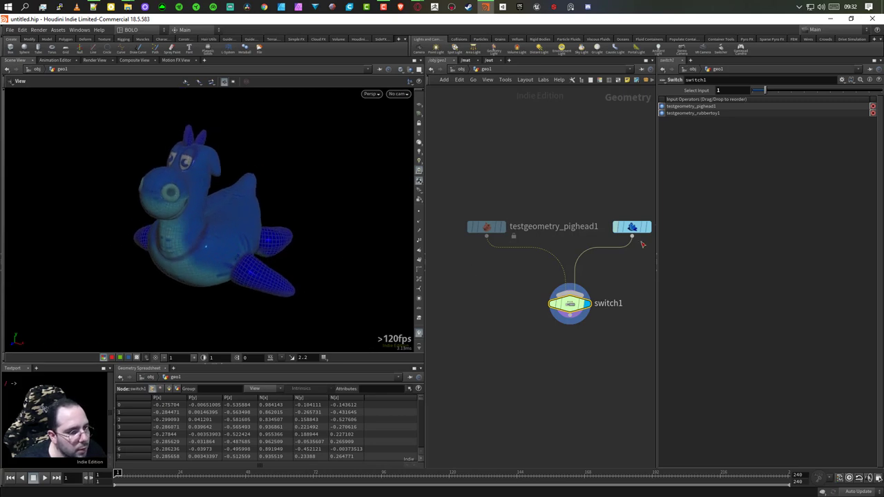
- Frame the network, shift the three nodes left, and select the rubber toy node
{"action": "key", "text": "h"}
{"action": "scroll", "coordinate": [617, 324], "scroll_direction": "down", "scroll_amount": 3}
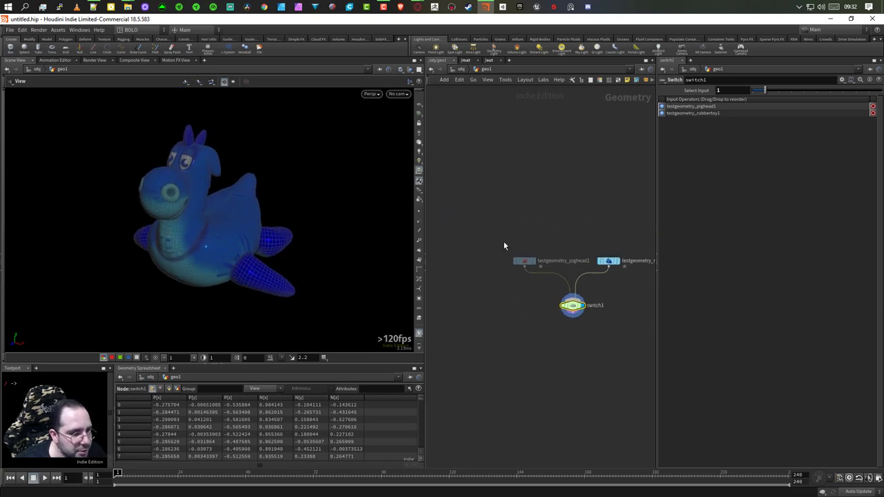
{"action": "left_click_drag", "start_coordinate": [479, 214], "coordinate": [628, 369]}
{"action": "left_click_drag", "start_coordinate": [578, 312], "coordinate": [548, 313]}
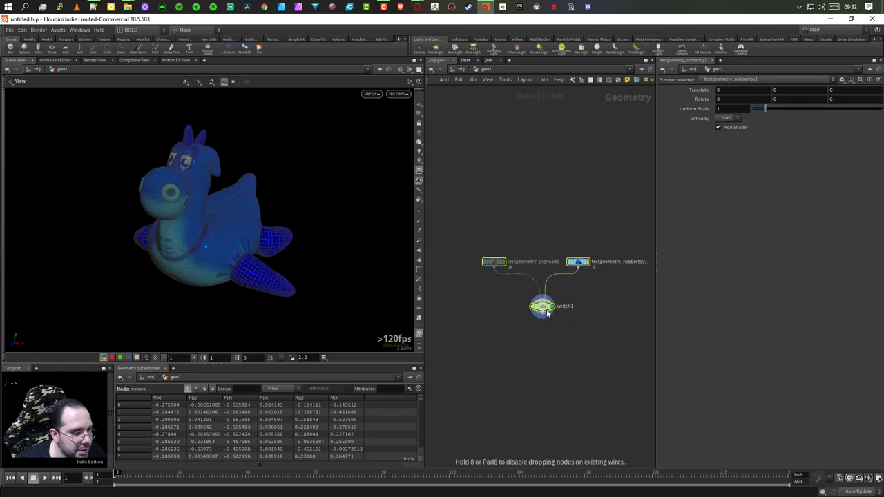
{"action": "left_click", "coordinate": [535, 339]}
{"action": "key", "text": "Tab"}
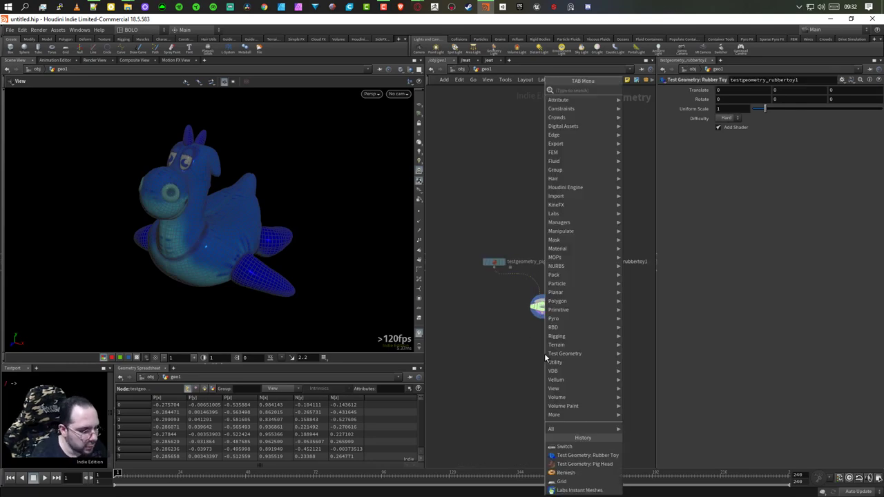
- Add a Labs Snow Buildup node below switch1
{"action": "type", "text": "snow"}
{"action": "key", "text": "Return"}
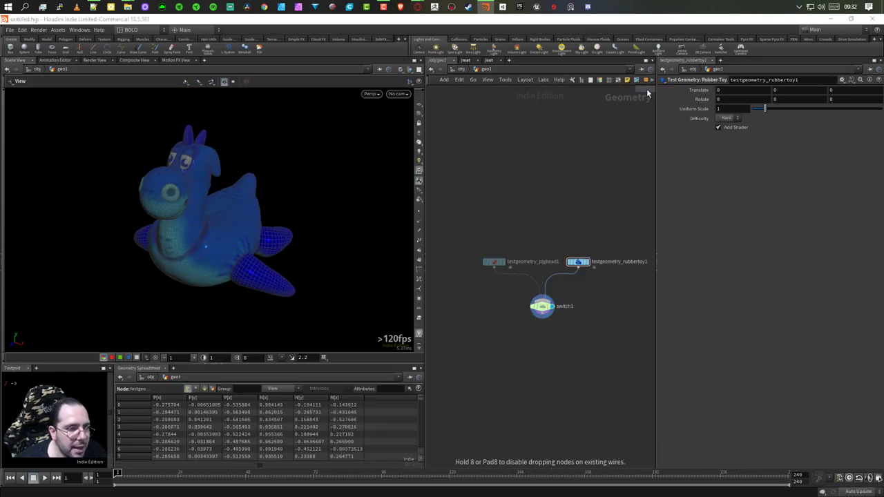
{"action": "left_click", "coordinate": [543, 342]}
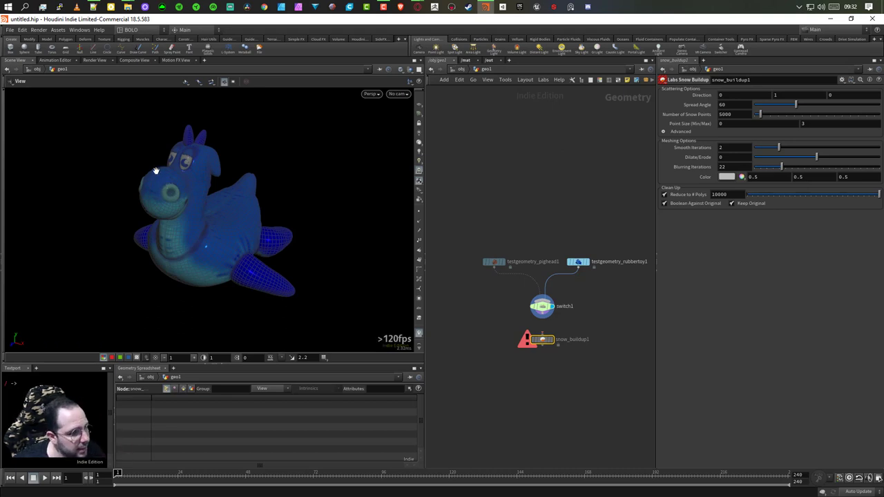
- Turn off Add Shader on both test geometry nodes
{"action": "mouse_move", "coordinate": [289, 265]}
{"action": "left_mouse_down"}
{"action": "mouse_move", "coordinate": [252, 276]}
{"action": "mouse_move", "coordinate": [290, 269]}
{"action": "left_mouse_up"}
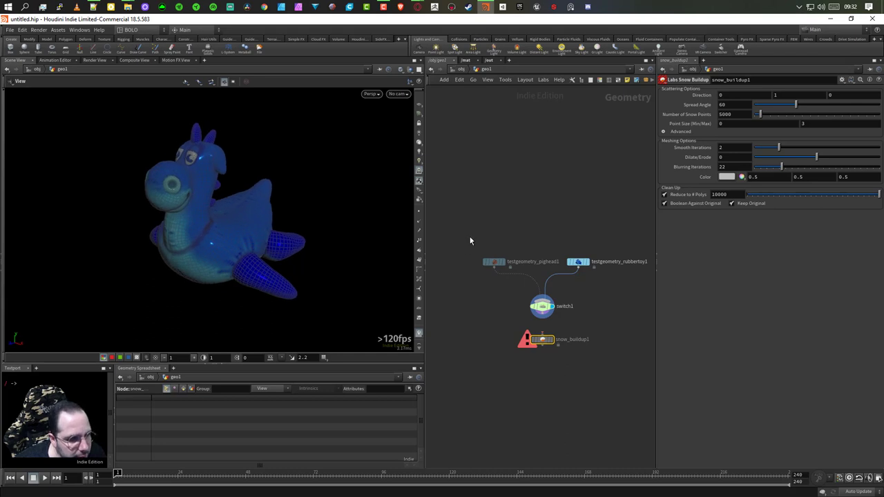
{"action": "left_click_drag", "start_coordinate": [470, 241], "coordinate": [636, 288]}
{"action": "left_click", "coordinate": [718, 127]}
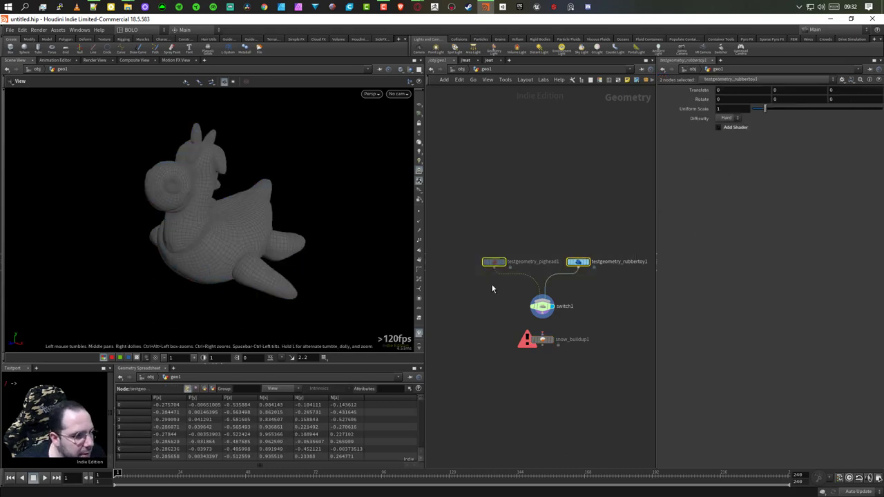
- Preview the pig head and rubber toy directly, then return the display to switch1
{"action": "left_click", "coordinate": [494, 262]}
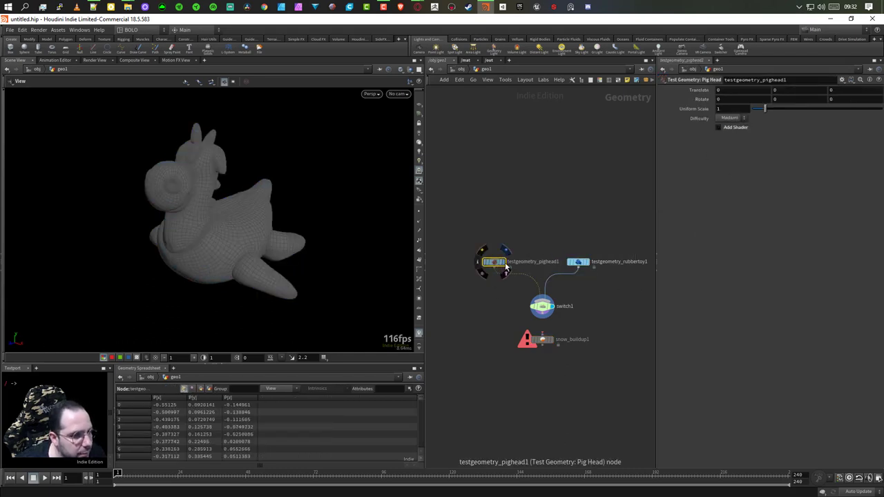
{"action": "left_click", "coordinate": [502, 262]}
{"action": "left_click", "coordinate": [586, 262]}
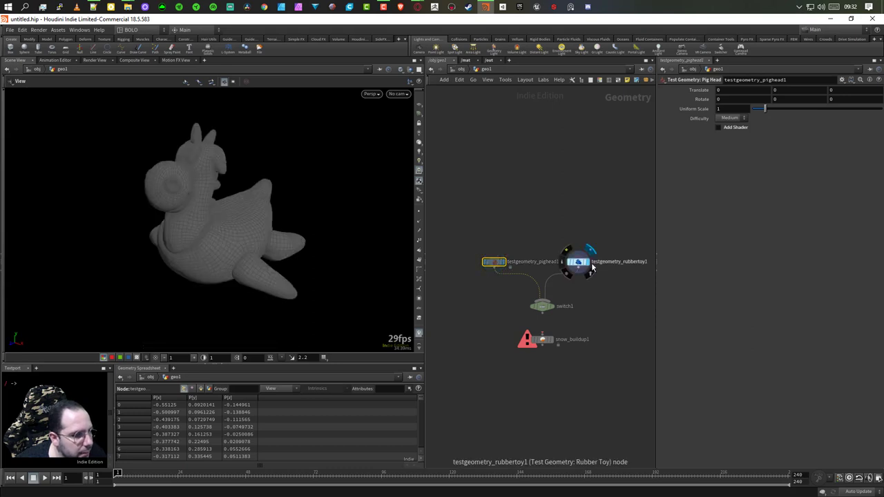
{"action": "left_click", "coordinate": [503, 262]}
{"action": "left_click", "coordinate": [554, 314]}
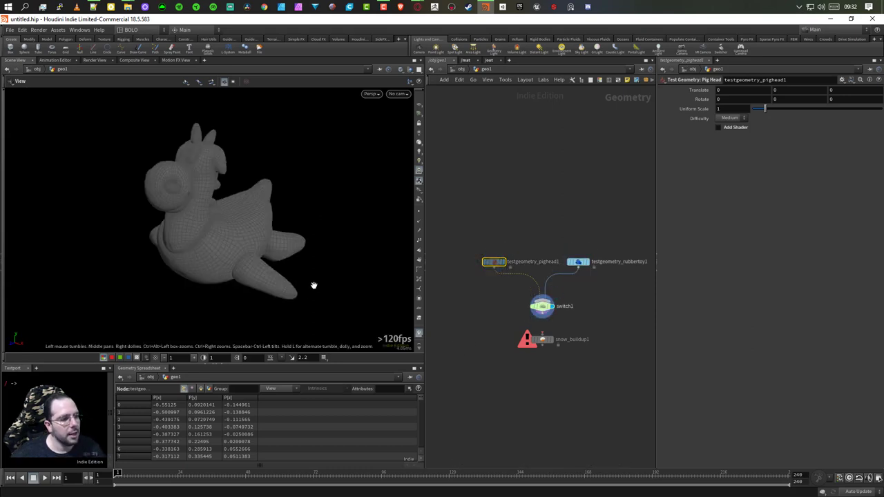
{"action": "mouse_move", "coordinate": [313, 284]}
{"action": "left_mouse_down"}
{"action": "mouse_move", "coordinate": [300, 297]}
{"action": "mouse_move", "coordinate": [231, 264]}
{"action": "mouse_move", "coordinate": [233, 250]}
{"action": "left_mouse_up"}
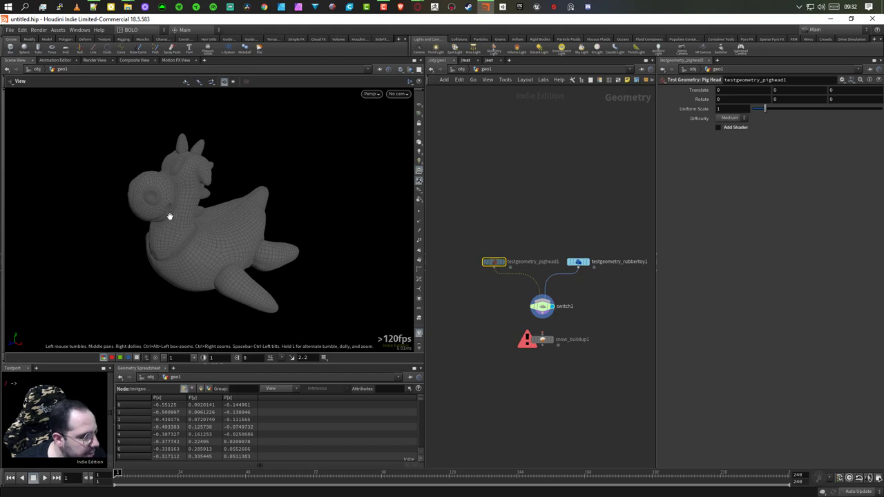
{"action": "mouse_move", "coordinate": [169, 216]}
{"action": "left_mouse_down"}
{"action": "mouse_move", "coordinate": [256, 282]}
{"action": "mouse_move", "coordinate": [262, 272]}
{"action": "left_mouse_up"}
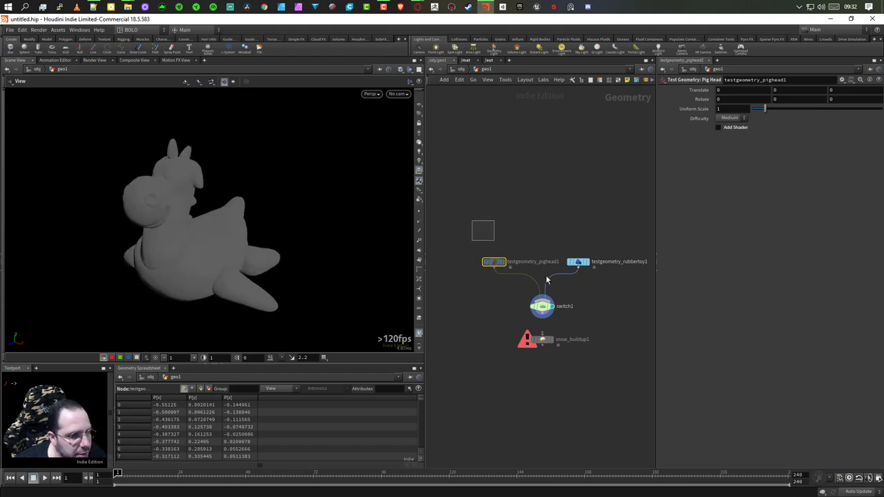
- Re-enable Add Shader on both test geometries and display snow_buildup1
{"action": "left_click_drag", "start_coordinate": [546, 280], "coordinate": [589, 283]}
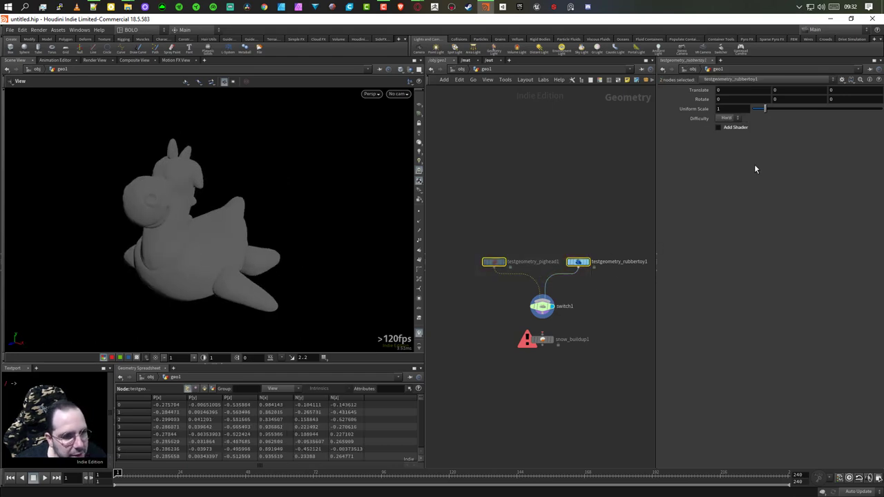
{"action": "left_click", "coordinate": [729, 118]}
{"action": "left_click", "coordinate": [733, 121]}
{"action": "left_click", "coordinate": [553, 214]}
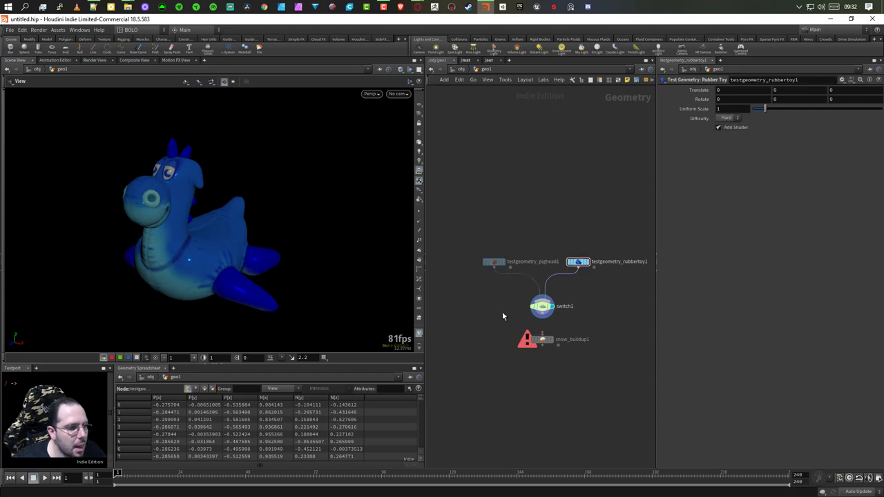
{"action": "mouse_move", "coordinate": [542, 339]}
{"action": "left_click", "coordinate": [554, 348]}
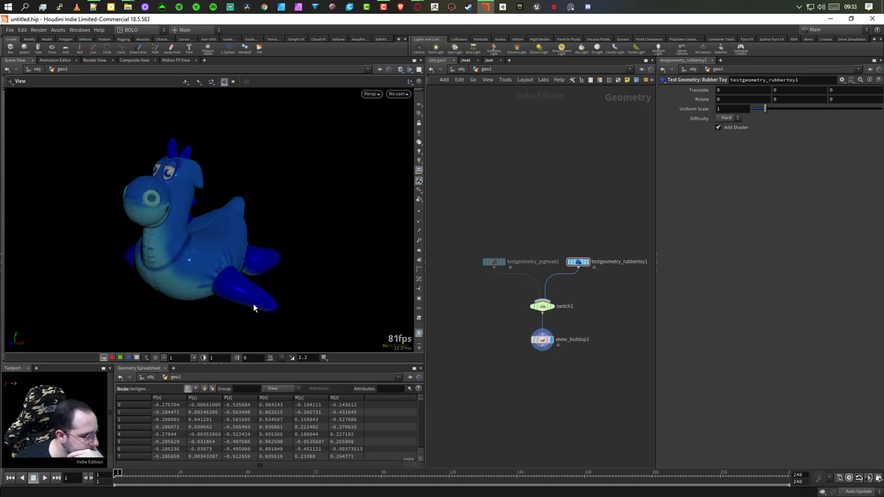
- Set snow_buildup1's snow Color to white (1, 1, 1)
{"action": "mouse_move", "coordinate": [306, 288]}
{"action": "left_mouse_down"}
{"action": "mouse_move", "coordinate": [239, 280]}
{"action": "mouse_move", "coordinate": [203, 265]}
{"action": "mouse_move", "coordinate": [366, 282]}
{"action": "mouse_move", "coordinate": [359, 293]}
{"action": "mouse_move", "coordinate": [258, 297]}
{"action": "mouse_move", "coordinate": [272, 292]}
{"action": "left_mouse_up"}
{"action": "left_click_drag", "start_coordinate": [521, 318], "coordinate": [588, 361]}
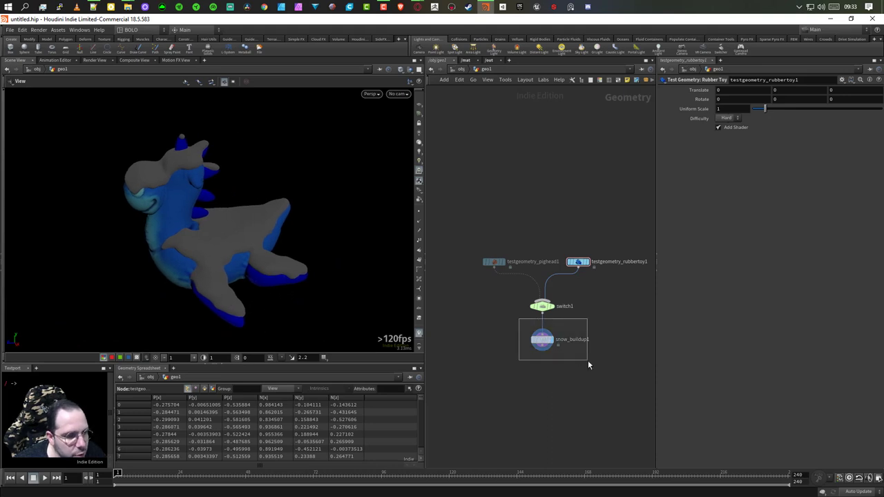
{"action": "left_click", "coordinate": [730, 178]}
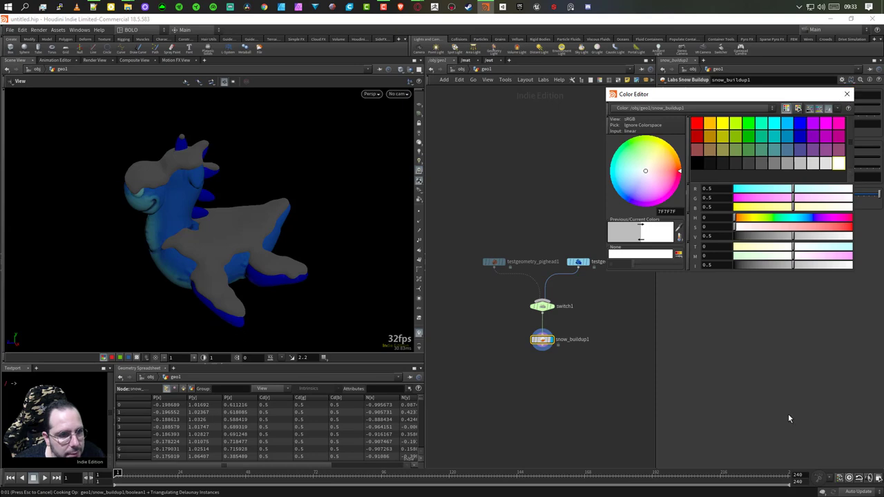
{"action": "key", "text": "Escape"}
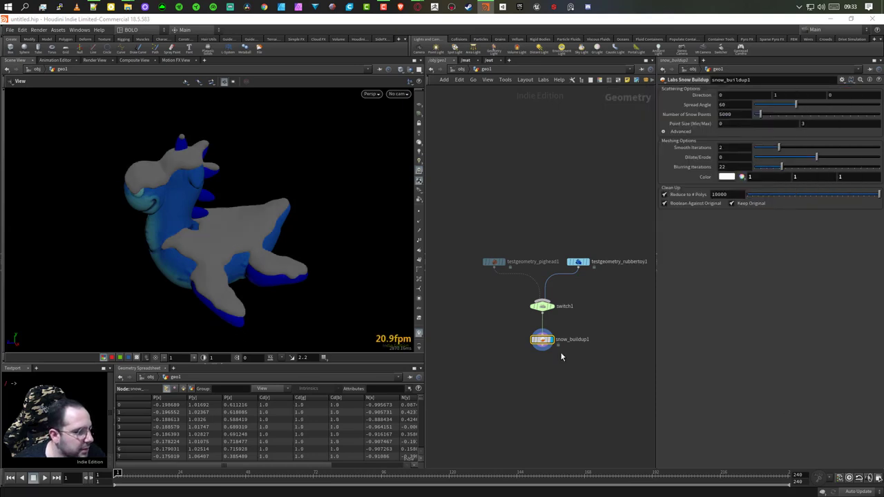
{"action": "mouse_move", "coordinate": [221, 231]}
{"action": "left_mouse_down"}
{"action": "mouse_move", "coordinate": [227, 219]}
{"action": "mouse_move", "coordinate": [341, 211]}
{"action": "left_mouse_up"}
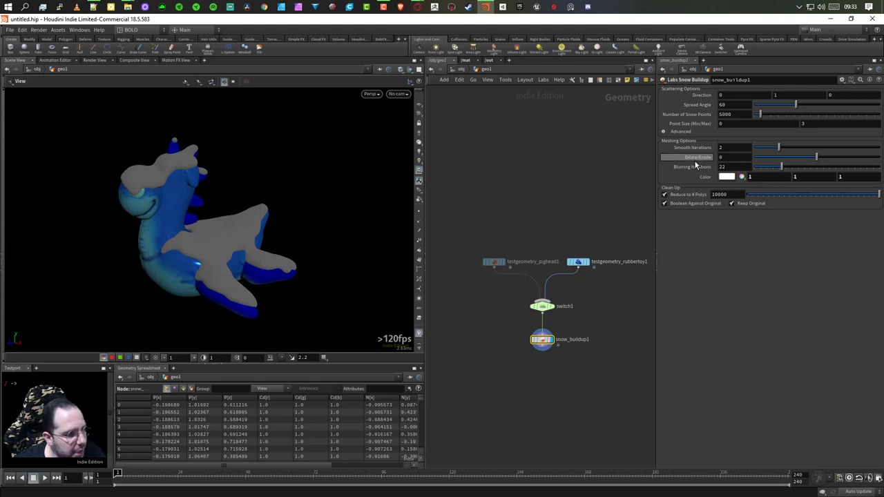
- Set snow_buildup1's Spread Angle to 45 and bring up switch1's settings
{"action": "left_click", "coordinate": [734, 167]}
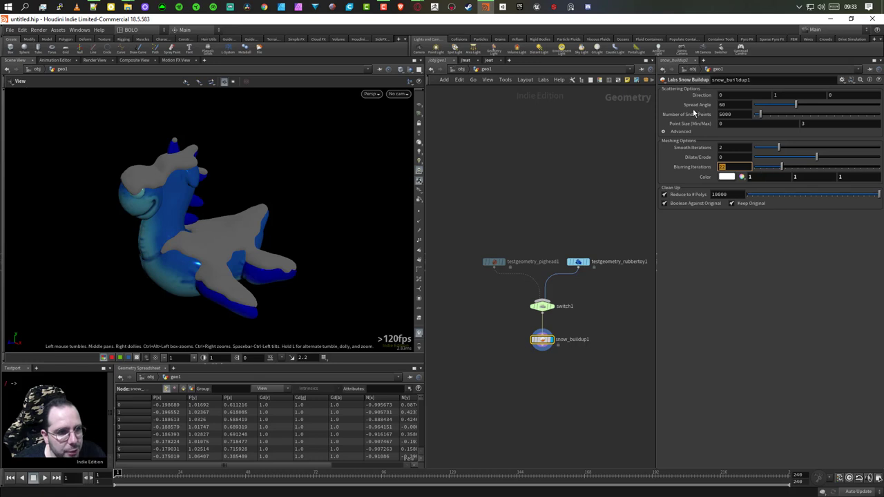
{"action": "left_click", "coordinate": [739, 105]}
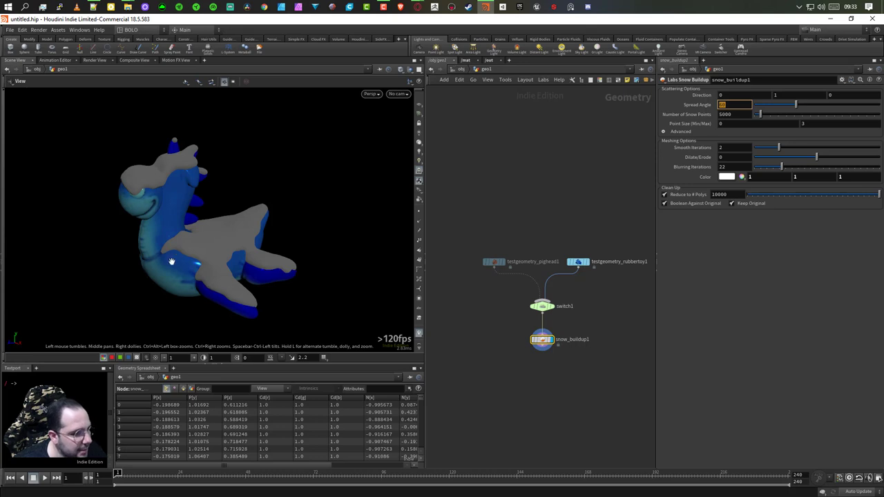
{"action": "type", "text": "45"}
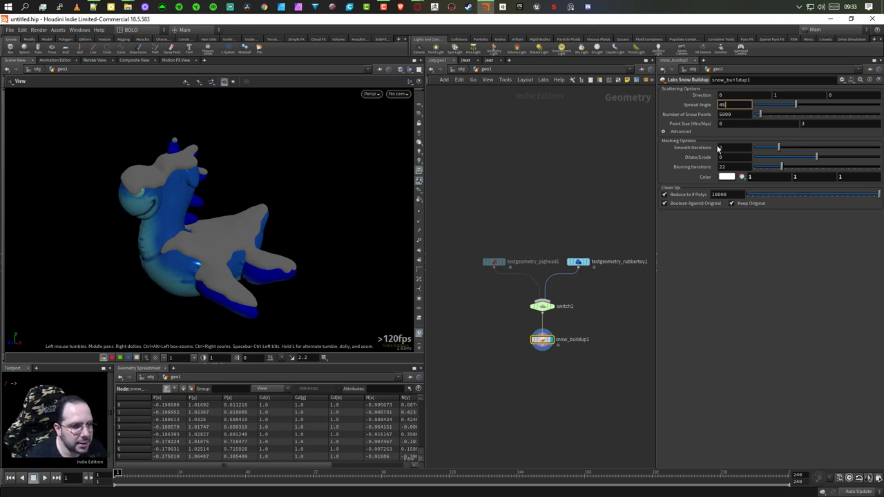
{"action": "left_click", "coordinate": [713, 352]}
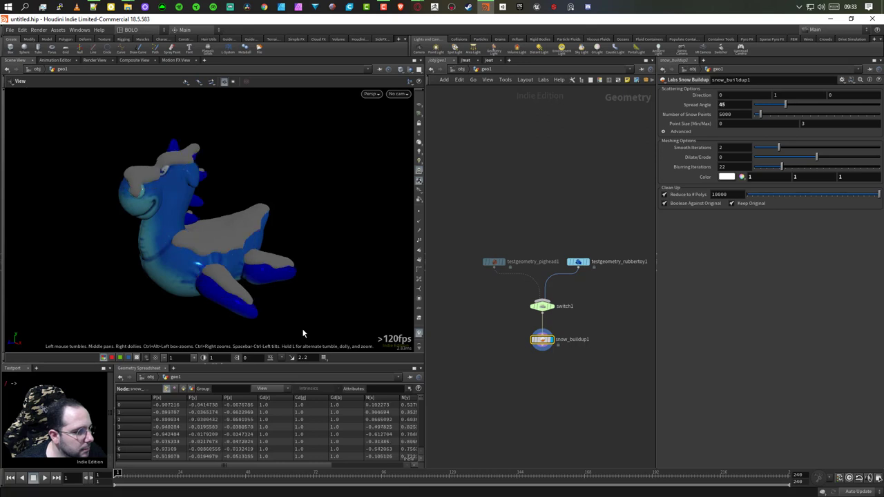
{"action": "mouse_move", "coordinate": [311, 295]}
{"action": "left_mouse_down"}
{"action": "mouse_move", "coordinate": [65, 288]}
{"action": "mouse_move", "coordinate": [310, 282]}
{"action": "mouse_move", "coordinate": [318, 311]}
{"action": "left_mouse_up"}
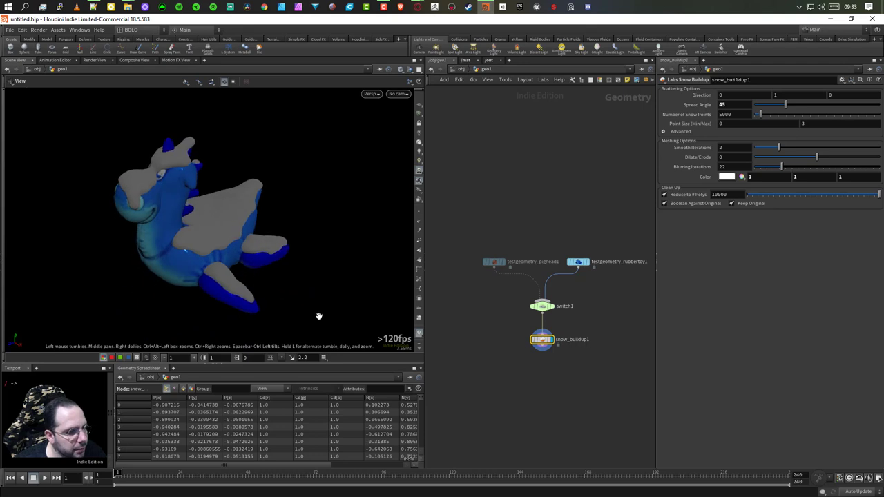
{"action": "left_click", "coordinate": [543, 307]}
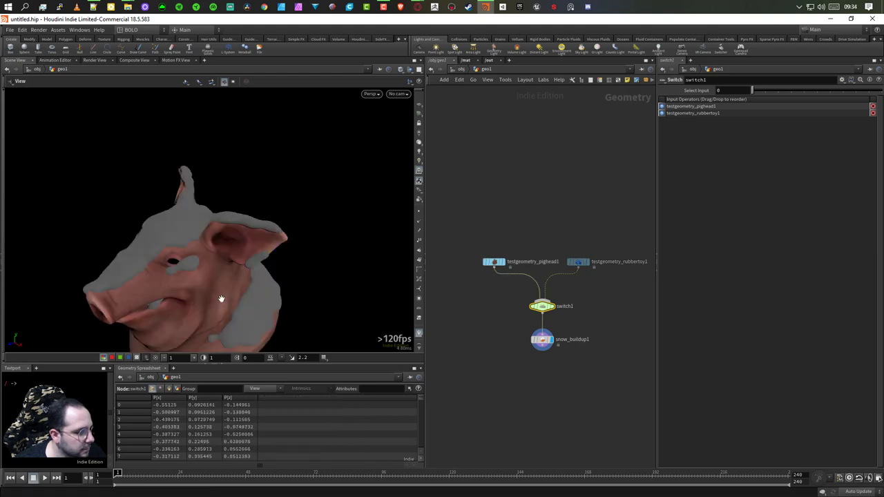
- Set snow_buildup1's Spread Angle to 75
{"action": "mouse_move", "coordinate": [201, 321]}
{"action": "left_mouse_down"}
{"action": "mouse_move", "coordinate": [244, 257]}
{"action": "mouse_move", "coordinate": [187, 290]}
{"action": "mouse_move", "coordinate": [325, 268]}
{"action": "mouse_move", "coordinate": [190, 259]}
{"action": "mouse_move", "coordinate": [149, 278]}
{"action": "mouse_move", "coordinate": [124, 270]}
{"action": "mouse_move", "coordinate": [185, 249]}
{"action": "mouse_move", "coordinate": [173, 278]}
{"action": "mouse_move", "coordinate": [212, 333]}
{"action": "left_mouse_up"}
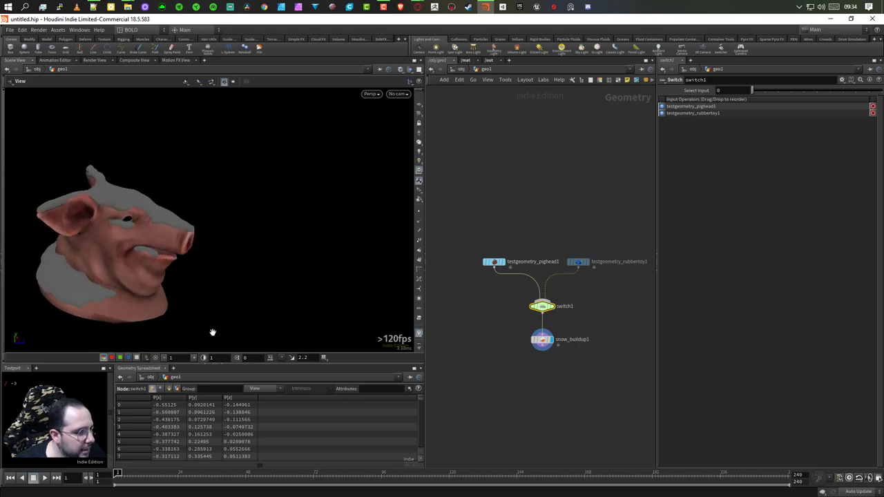
{"action": "left_click_drag", "start_coordinate": [109, 256], "coordinate": [161, 265]}
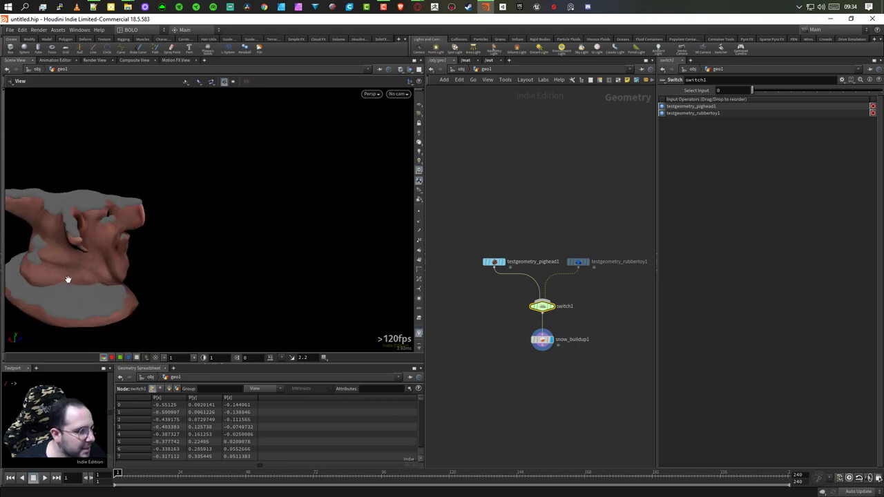
{"action": "mouse_move", "coordinate": [68, 278]}
{"action": "left_mouse_down"}
{"action": "mouse_move", "coordinate": [165, 283]}
{"action": "mouse_move", "coordinate": [296, 262]}
{"action": "left_mouse_up"}
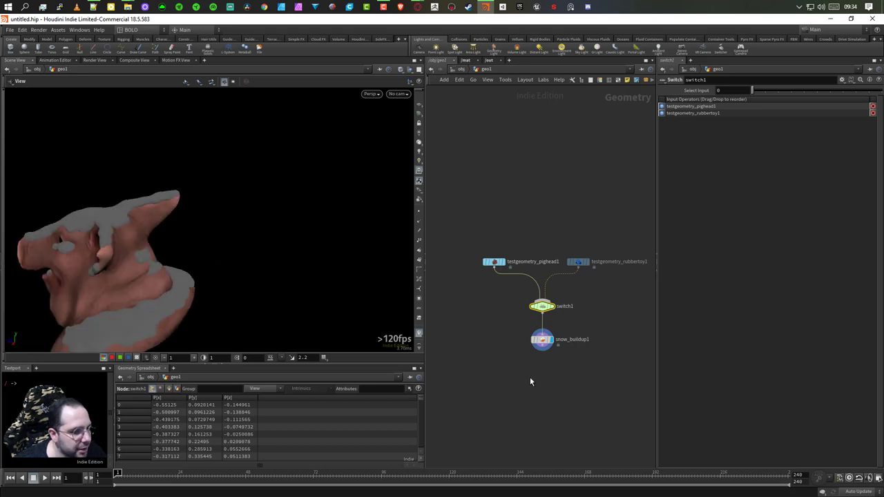
{"action": "left_click_drag", "start_coordinate": [502, 319], "coordinate": [610, 373]}
{"action": "double_click", "coordinate": [723, 105]}
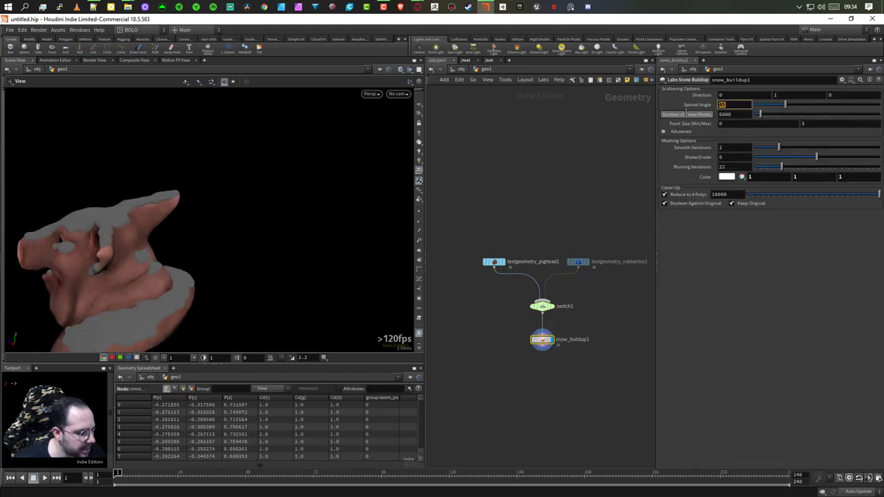
{"action": "type", "text": "75"}
{"action": "key", "text": "Return"}
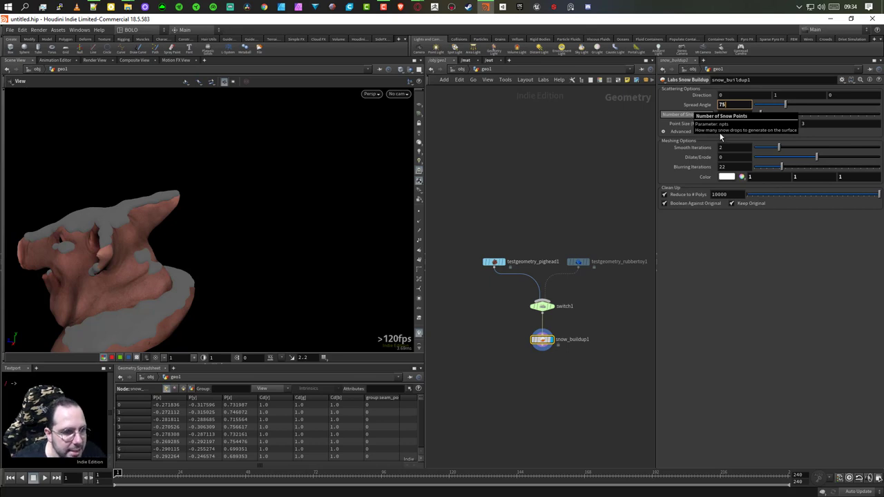
{"action": "key", "text": "Return"}
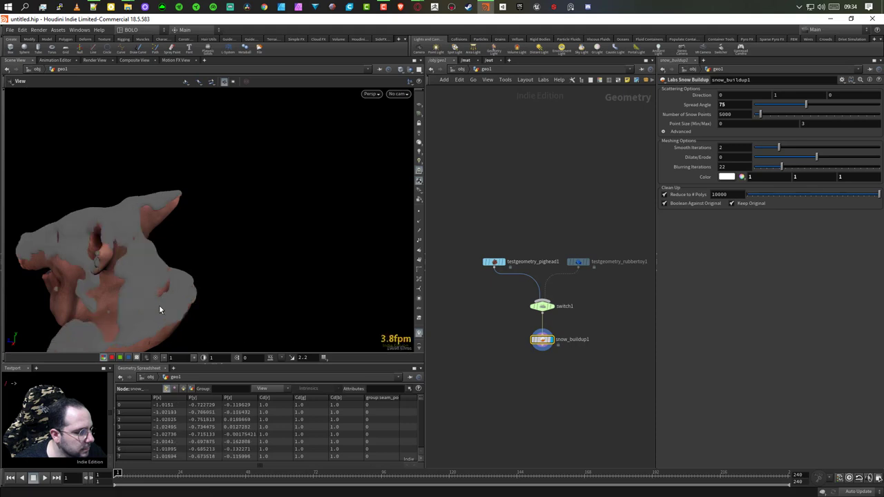
- Orbit and zoom to inspect the re-cooked snowy pig head
{"action": "mouse_move", "coordinate": [154, 300]}
{"action": "left_mouse_down"}
{"action": "mouse_move", "coordinate": [262, 214]}
{"action": "mouse_move", "coordinate": [294, 249]}
{"action": "mouse_move", "coordinate": [237, 230]}
{"action": "mouse_move", "coordinate": [290, 259]}
{"action": "mouse_move", "coordinate": [334, 255]}
{"action": "mouse_move", "coordinate": [150, 278]}
{"action": "mouse_move", "coordinate": [197, 256]}
{"action": "left_mouse_up"}
{"action": "scroll", "coordinate": [250, 239], "scroll_direction": "down", "scroll_amount": 3}
{"action": "scroll", "coordinate": [227, 258], "scroll_direction": "down", "scroll_amount": 2}
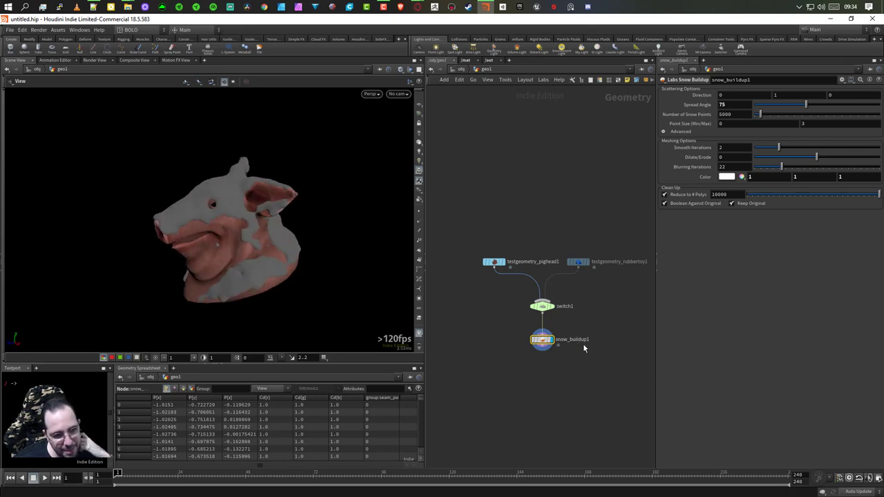
{"action": "mouse_move", "coordinate": [306, 292]}
{"action": "left_mouse_down"}
{"action": "mouse_move", "coordinate": [256, 292]}
{"action": "mouse_move", "coordinate": [322, 299]}
{"action": "left_mouse_up"}
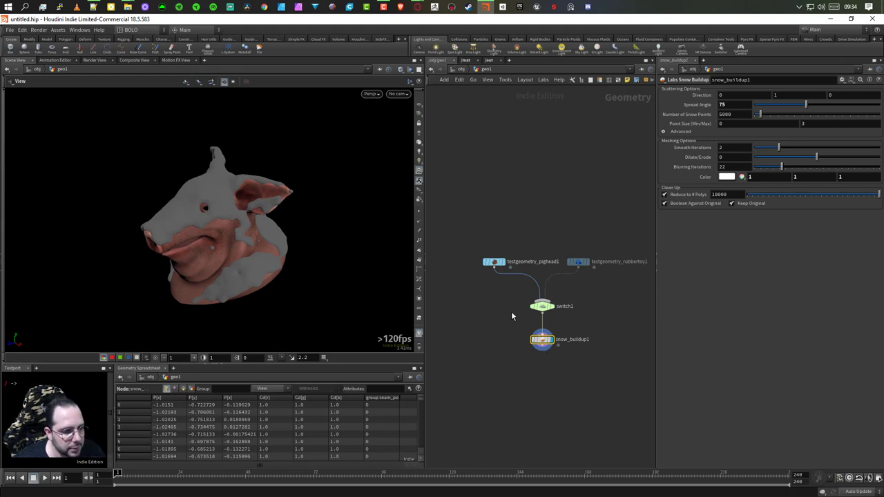
- Delete all nodes and add a grid with 100 rows and 100 columns
{"action": "left_click_drag", "start_coordinate": [457, 214], "coordinate": [601, 410]}
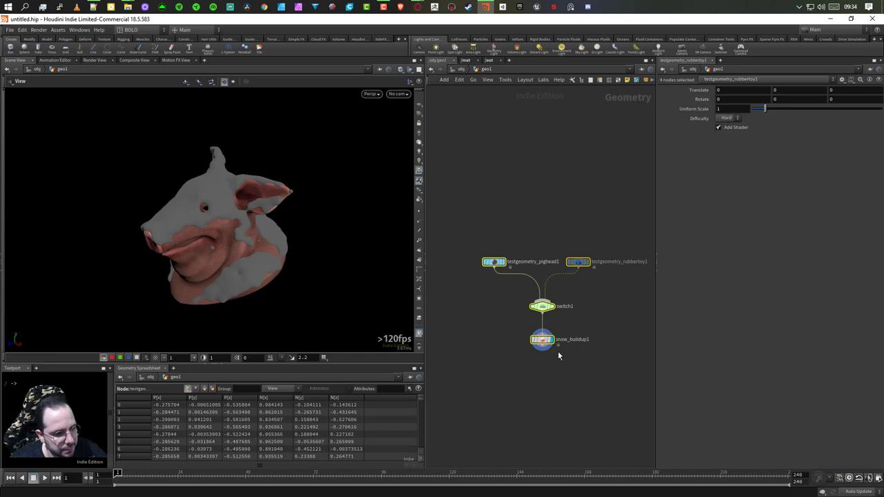
{"action": "key", "text": "Delete"}
{"action": "key", "text": "Tab"}
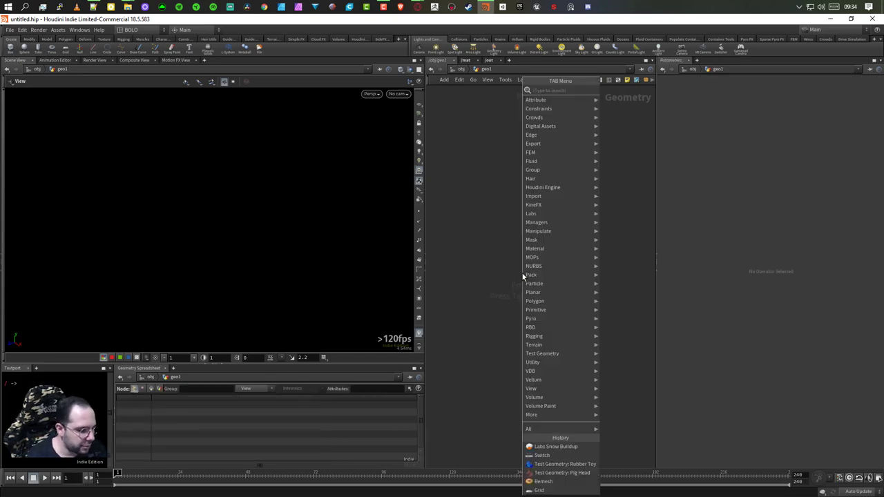
{"action": "type", "text": "box"}
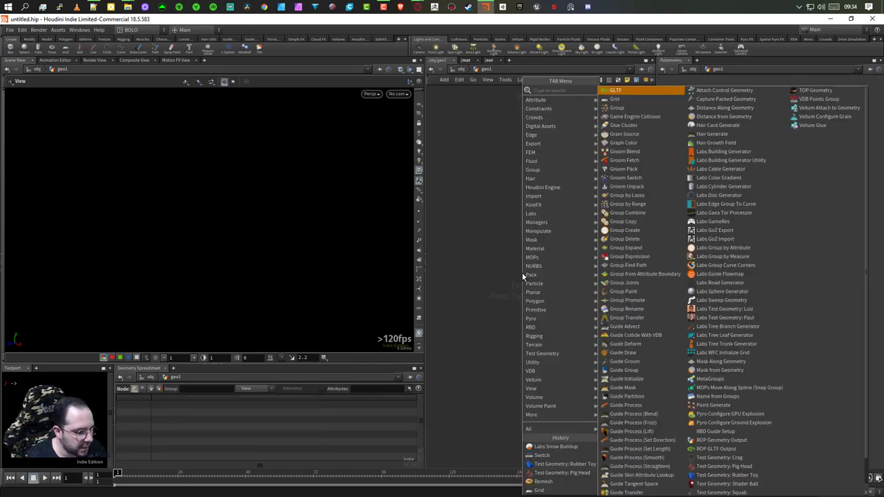
{"action": "key", "text": "Return"}
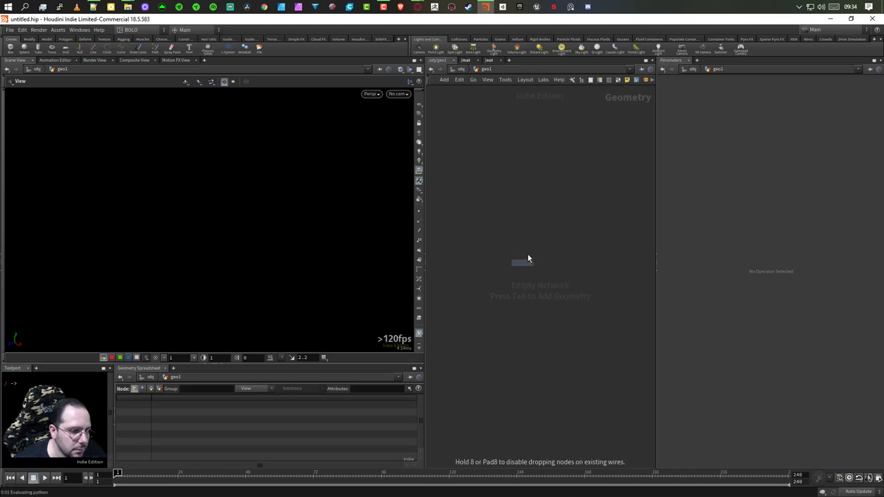
{"action": "left_click", "coordinate": [541, 241]}
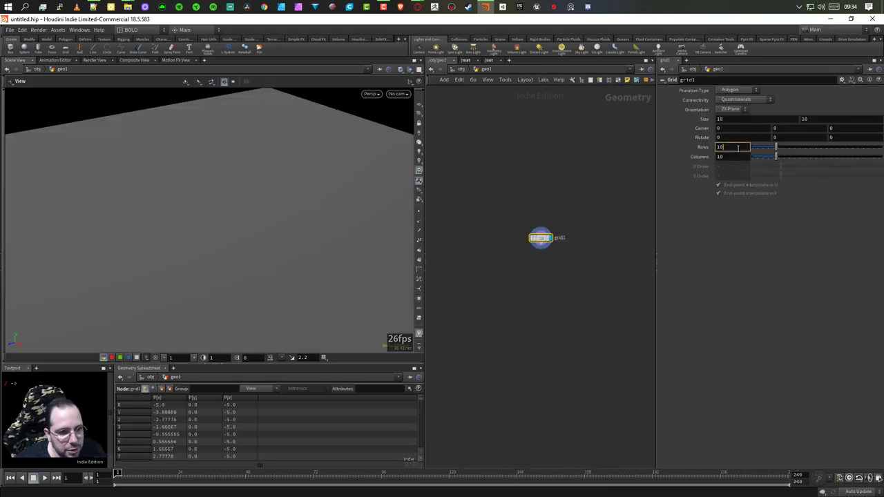
{"action": "key", "text": "Tab"}
{"action": "type", "text": "100"}
{"action": "key", "text": "Return"}
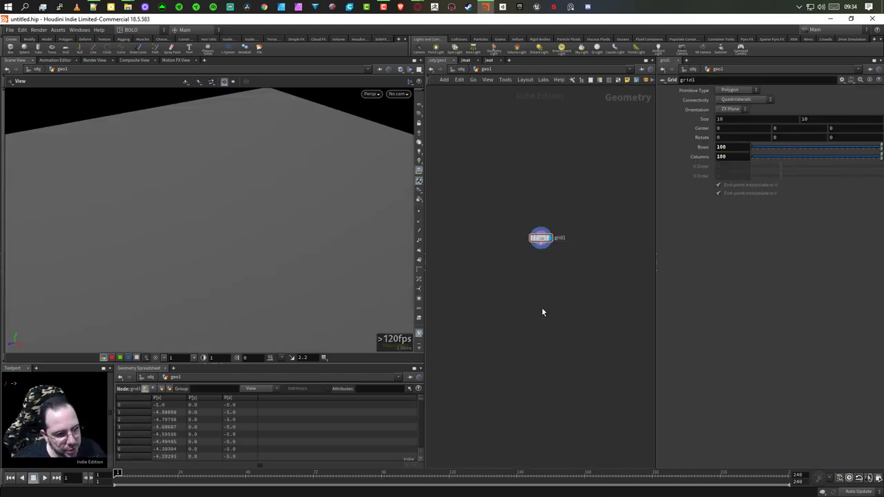
- Search for the Mountain node to add below the grid
{"action": "key", "text": "Tab"}
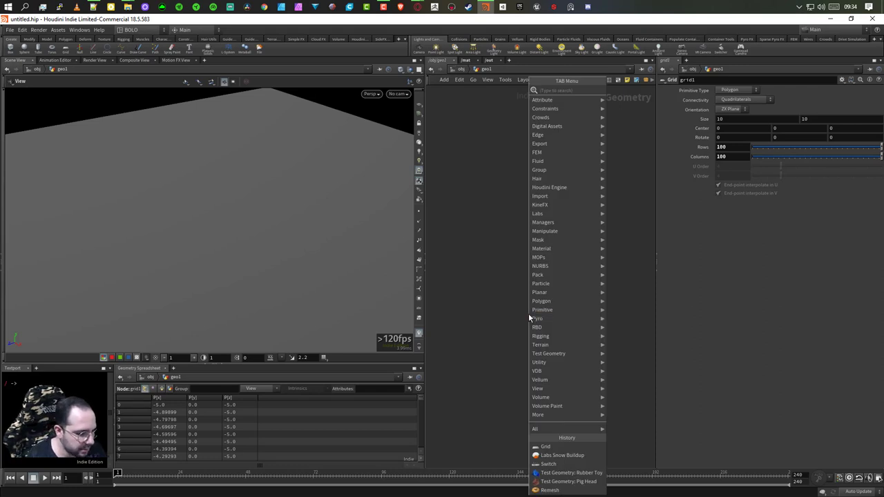
{"action": "type", "text": "mountain"}
{"action": "key", "text": "Return"}
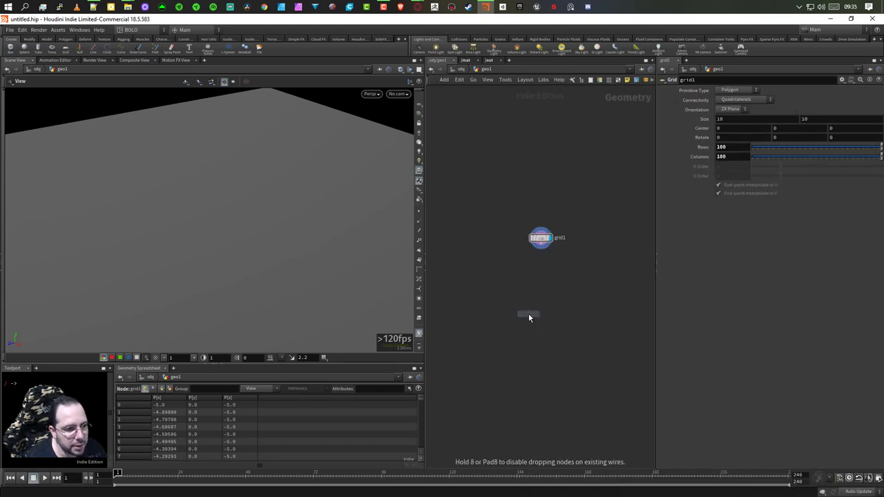
- Place mountain1 under grid1, display it, and show wireframe over the shaded terrain
{"action": "left_click", "coordinate": [545, 250]}
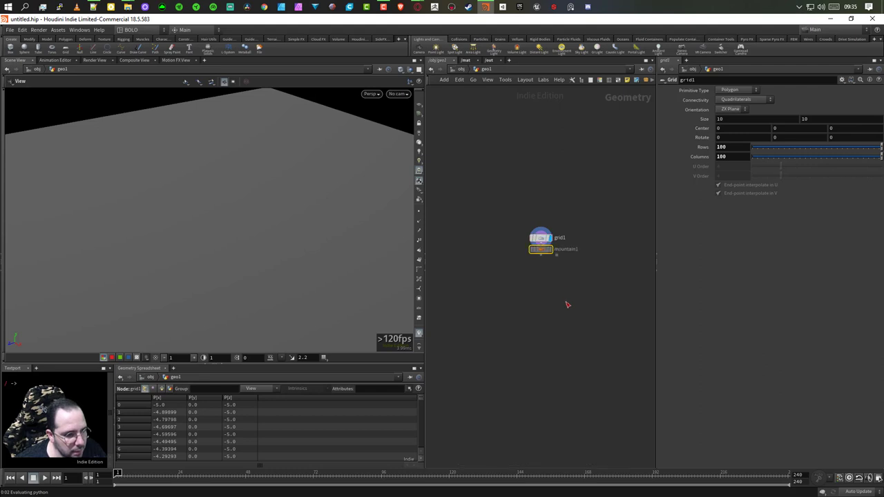
{"action": "left_click", "coordinate": [550, 262]}
{"action": "mouse_move", "coordinate": [306, 294]}
{"action": "left_mouse_down"}
{"action": "mouse_move", "coordinate": [227, 282]}
{"action": "mouse_move", "coordinate": [231, 301]}
{"action": "mouse_move", "coordinate": [306, 269]}
{"action": "mouse_move", "coordinate": [249, 280]}
{"action": "mouse_move", "coordinate": [255, 313]}
{"action": "mouse_move", "coordinate": [286, 298]}
{"action": "left_mouse_up"}
{"action": "key", "text": "shift+w"}
{"action": "scroll", "coordinate": [294, 295], "scroll_direction": "up", "scroll_amount": 5}
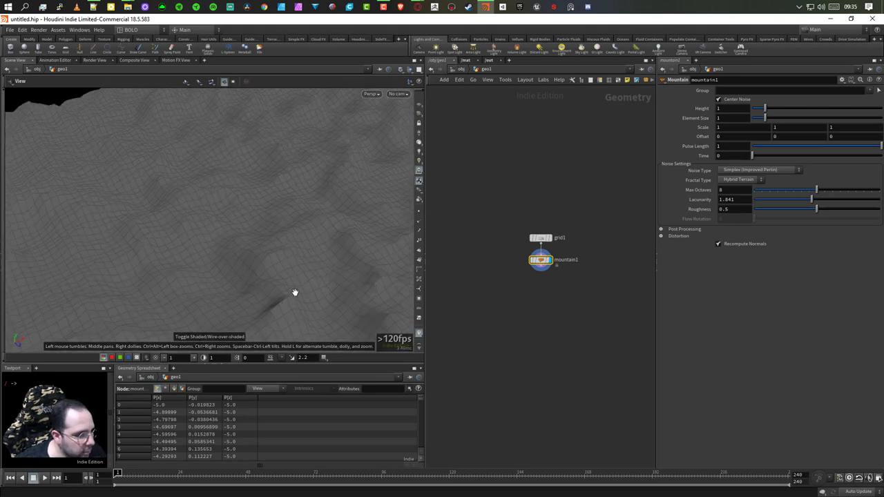
{"action": "left_click_drag", "start_coordinate": [308, 257], "coordinate": [359, 259]}
- Increase grid1 to 250 rows and 250 columns
{"action": "left_click", "coordinate": [555, 238]}
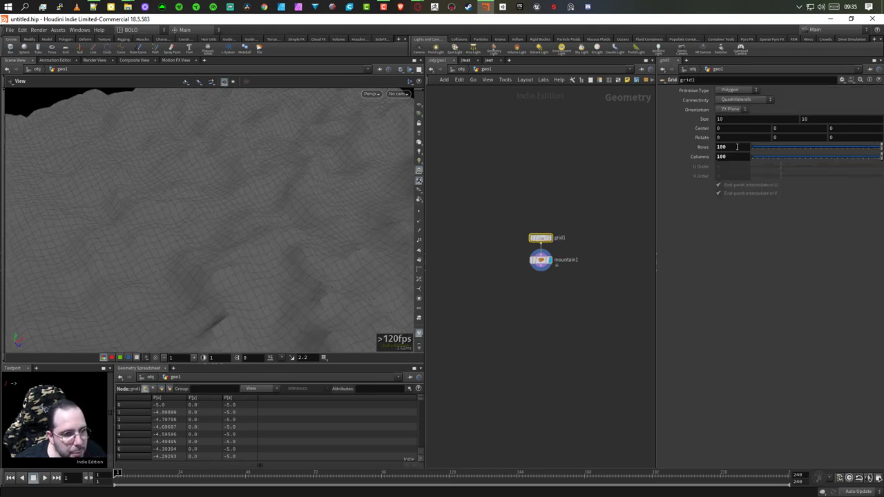
{"action": "type", "text": "0"}
{"action": "key", "text": "Tab"}
{"action": "type", "text": "2"}
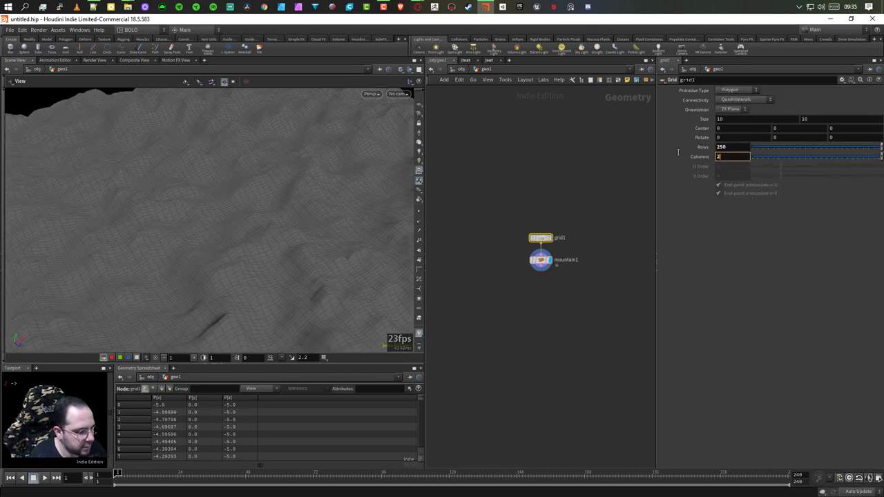
{"action": "key", "text": "Return"}
{"action": "left_click_drag", "start_coordinate": [222, 347], "coordinate": [312, 306]}
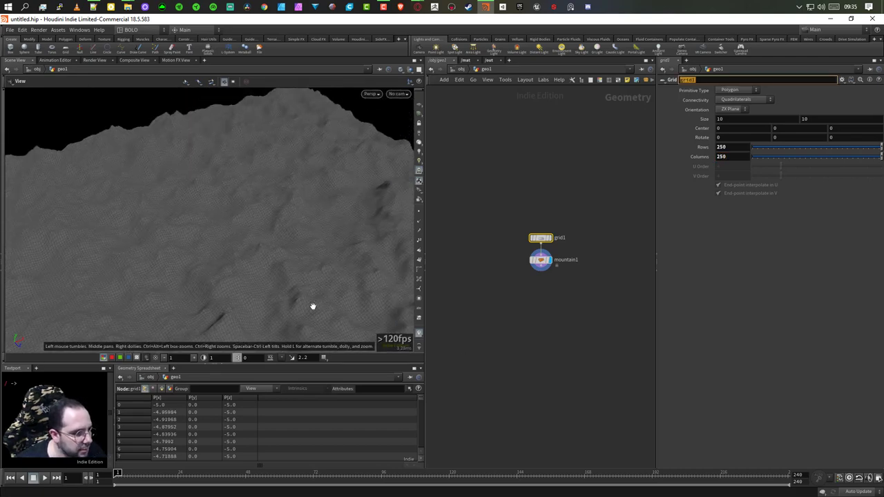
- Set mountain1's Element Size to 5 and Height to 5
{"action": "left_click", "coordinate": [540, 260]}
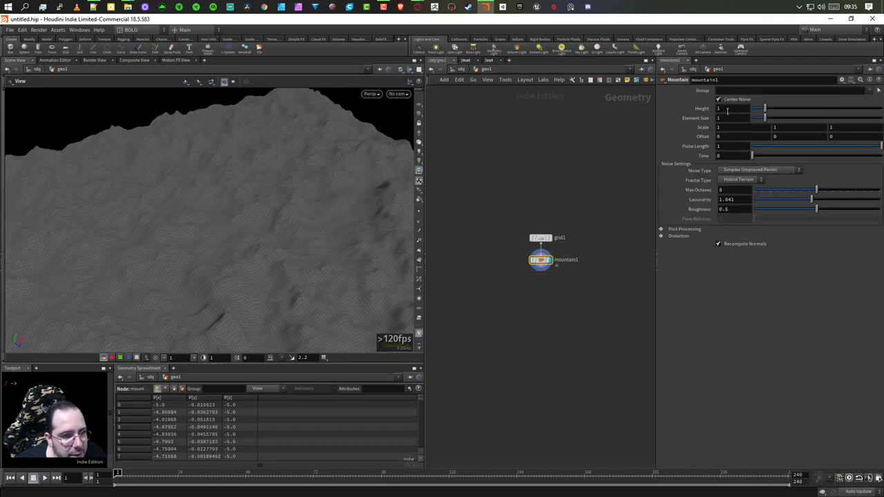
{"action": "left_click_drag", "start_coordinate": [765, 109], "coordinate": [786, 108]}
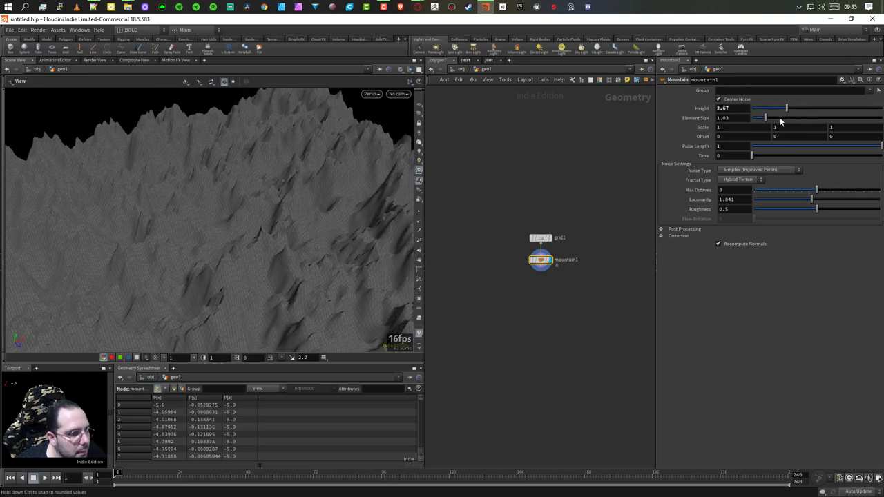
{"action": "left_click_drag", "start_coordinate": [780, 121], "coordinate": [841, 119]}
{"action": "key", "text": "Return"}
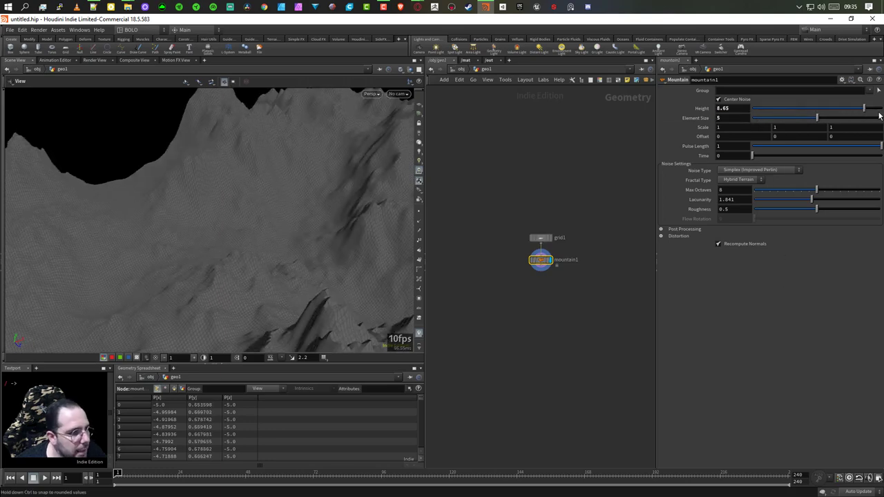
{"action": "mouse_move", "coordinate": [200, 324]}
{"action": "left_mouse_down"}
{"action": "mouse_move", "coordinate": [221, 292]}
{"action": "mouse_move", "coordinate": [267, 265]}
{"action": "mouse_move", "coordinate": [233, 306]}
{"action": "mouse_move", "coordinate": [328, 250]}
{"action": "mouse_move", "coordinate": [512, 221]}
{"action": "mouse_move", "coordinate": [219, 268]}
{"action": "mouse_move", "coordinate": [234, 302]}
{"action": "mouse_move", "coordinate": [115, 280]}
{"action": "mouse_move", "coordinate": [87, 299]}
{"action": "left_mouse_up"}
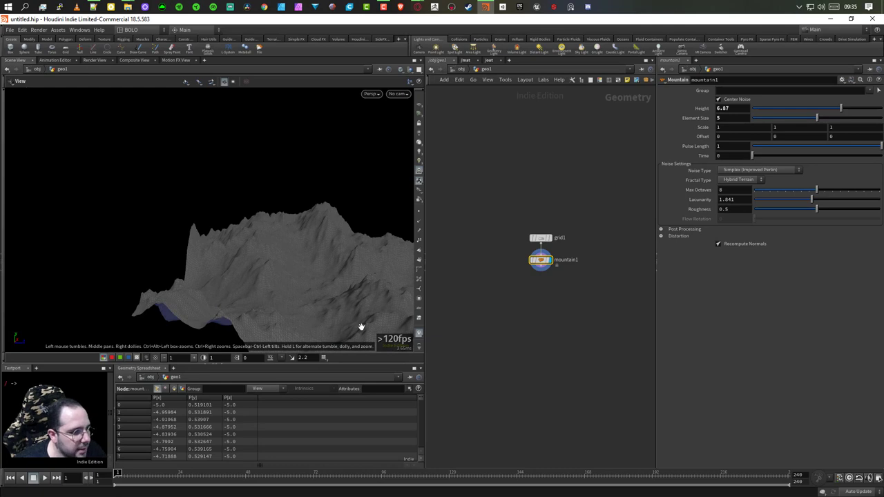
{"action": "mouse_move", "coordinate": [360, 327]}
{"action": "left_mouse_down"}
{"action": "mouse_move", "coordinate": [276, 251]}
{"action": "mouse_move", "coordinate": [321, 259]}
{"action": "mouse_move", "coordinate": [294, 280]}
{"action": "mouse_move", "coordinate": [230, 282]}
{"action": "mouse_move", "coordinate": [251, 301]}
{"action": "mouse_move", "coordinate": [227, 291]}
{"action": "mouse_move", "coordinate": [212, 258]}
{"action": "mouse_move", "coordinate": [250, 299]}
{"action": "mouse_move", "coordinate": [238, 304]}
{"action": "mouse_move", "coordinate": [269, 297]}
{"action": "left_mouse_up"}
{"action": "left_click_drag", "start_coordinate": [840, 108], "coordinate": [813, 116]}
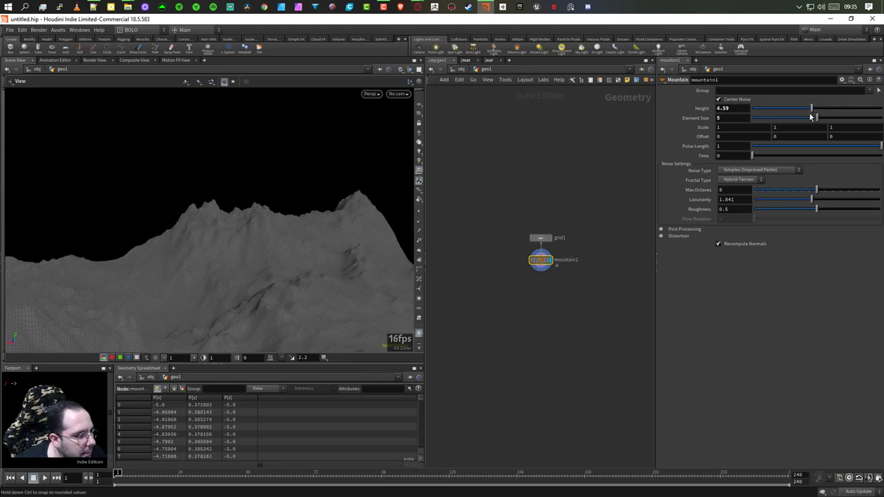
{"action": "type", "text": "5"}
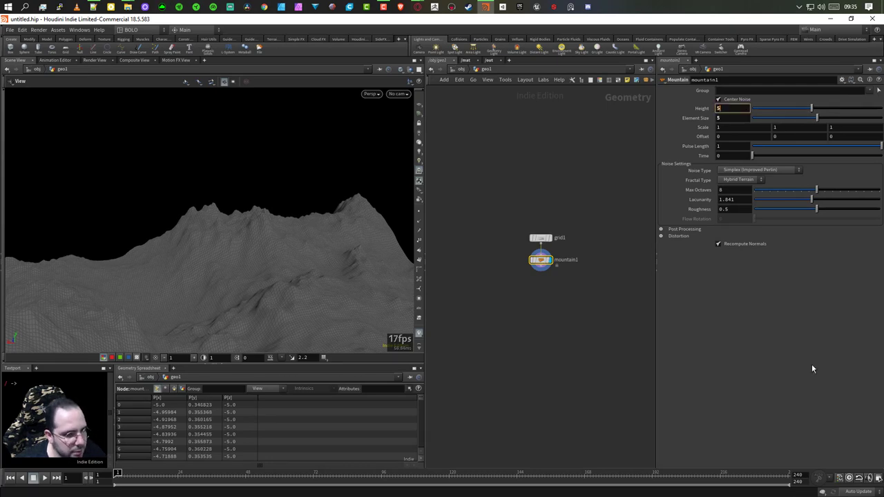
{"action": "key", "text": "Return"}
- Try Sparse Convolution, Alligator, Simplex and Periodic Perlin noise types on mountain1
{"action": "left_click", "coordinate": [745, 171]}
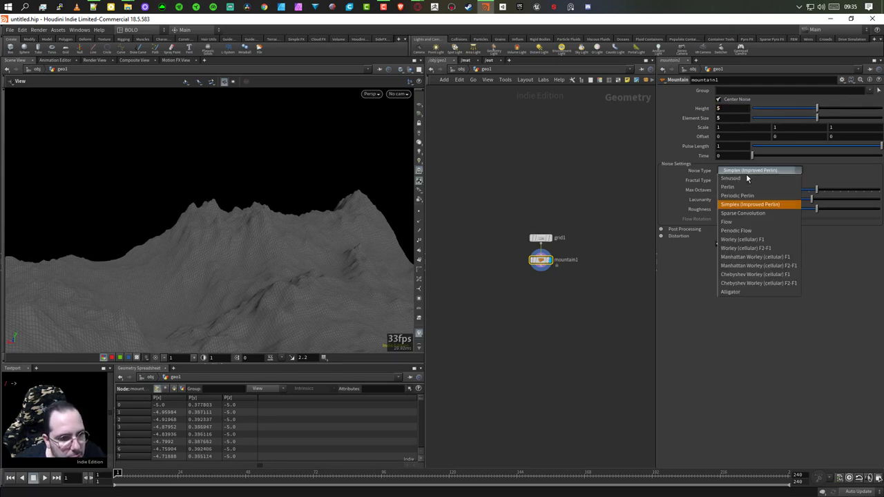
{"action": "left_click", "coordinate": [746, 215]}
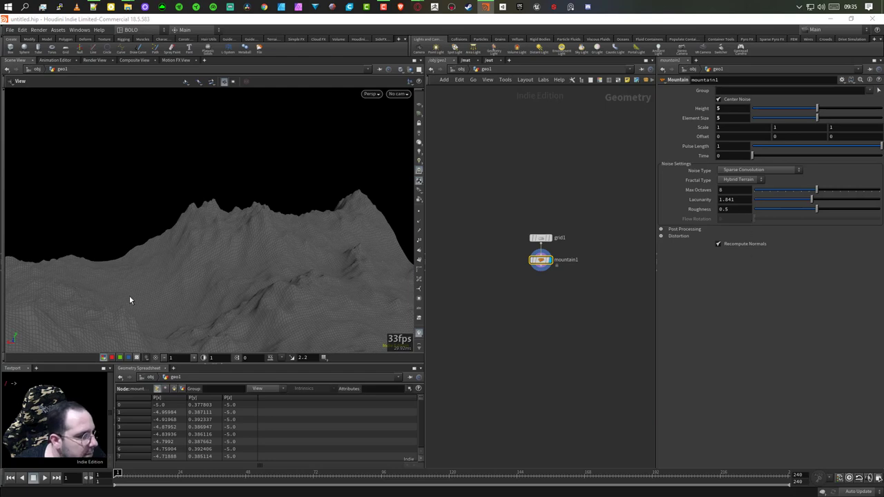
{"action": "mouse_move", "coordinate": [129, 300]}
{"action": "left_mouse_down"}
{"action": "mouse_move", "coordinate": [345, 298]}
{"action": "mouse_move", "coordinate": [298, 308]}
{"action": "mouse_move", "coordinate": [304, 276]}
{"action": "left_mouse_up"}
{"action": "left_click", "coordinate": [753, 172]}
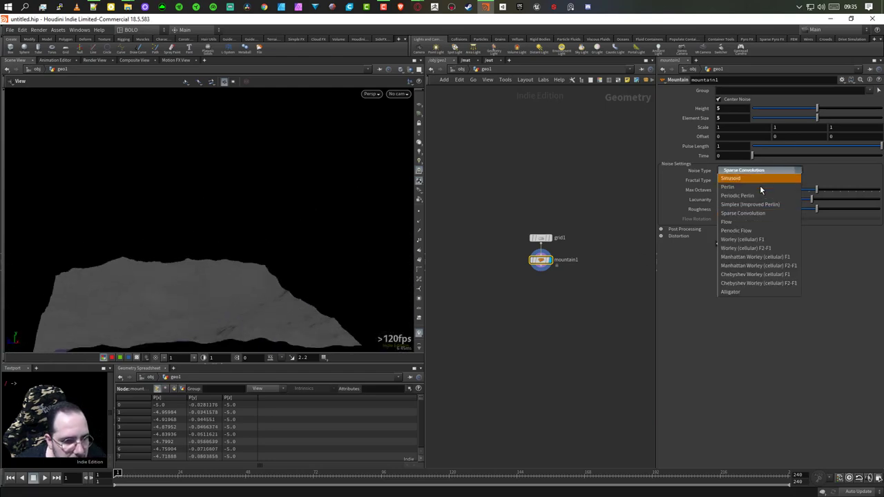
{"action": "left_click", "coordinate": [748, 293]}
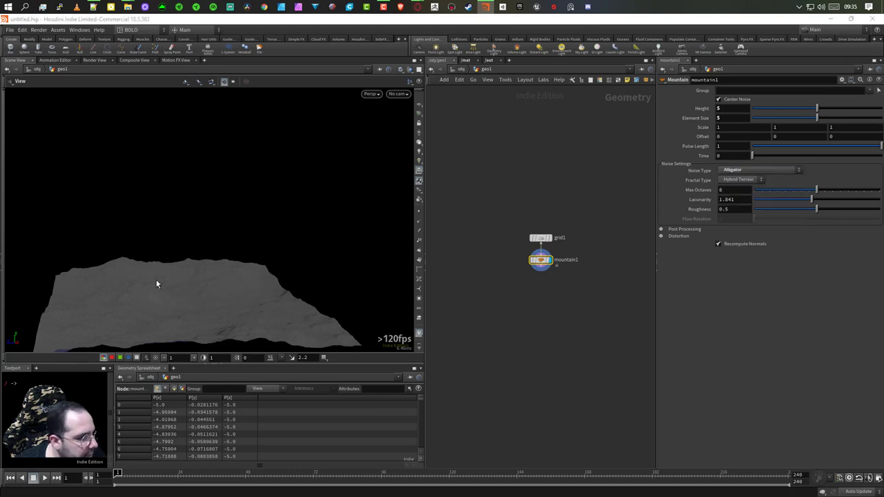
{"action": "mouse_move", "coordinate": [158, 283]}
{"action": "left_mouse_down"}
{"action": "mouse_move", "coordinate": [182, 306]}
{"action": "mouse_move", "coordinate": [276, 325]}
{"action": "mouse_move", "coordinate": [241, 266]}
{"action": "mouse_move", "coordinate": [292, 166]}
{"action": "mouse_move", "coordinate": [231, 244]}
{"action": "mouse_move", "coordinate": [307, 243]}
{"action": "mouse_move", "coordinate": [257, 243]}
{"action": "left_mouse_up"}
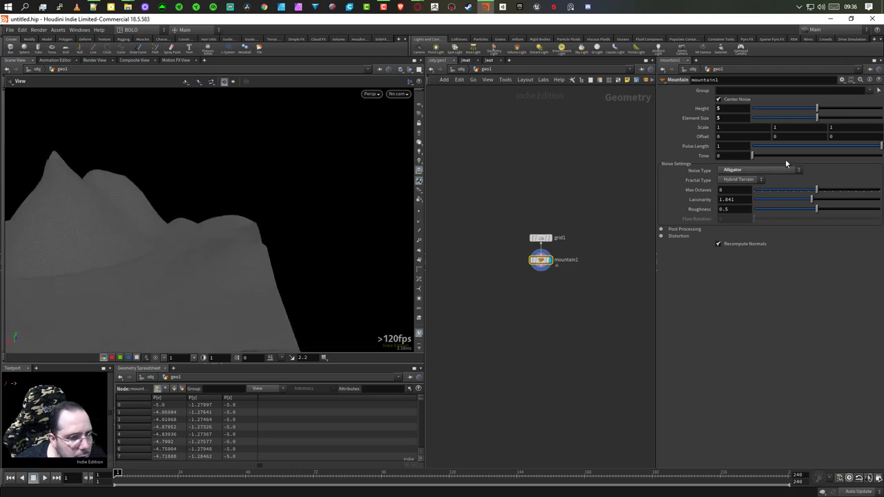
{"action": "left_click", "coordinate": [746, 171]}
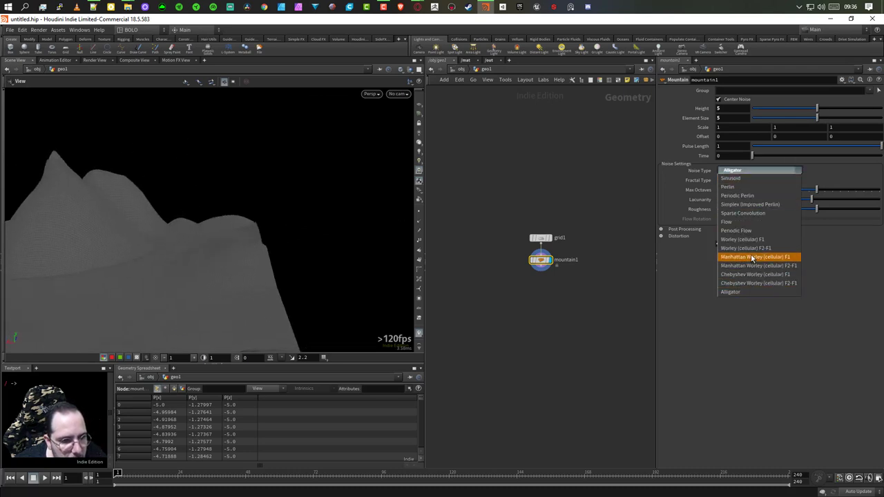
{"action": "left_click", "coordinate": [747, 205]}
{"action": "mouse_move", "coordinate": [134, 262]}
{"action": "left_mouse_down"}
{"action": "mouse_move", "coordinate": [221, 254]}
{"action": "mouse_move", "coordinate": [147, 267]}
{"action": "mouse_move", "coordinate": [55, 258]}
{"action": "left_mouse_up"}
{"action": "left_click", "coordinate": [750, 171]}
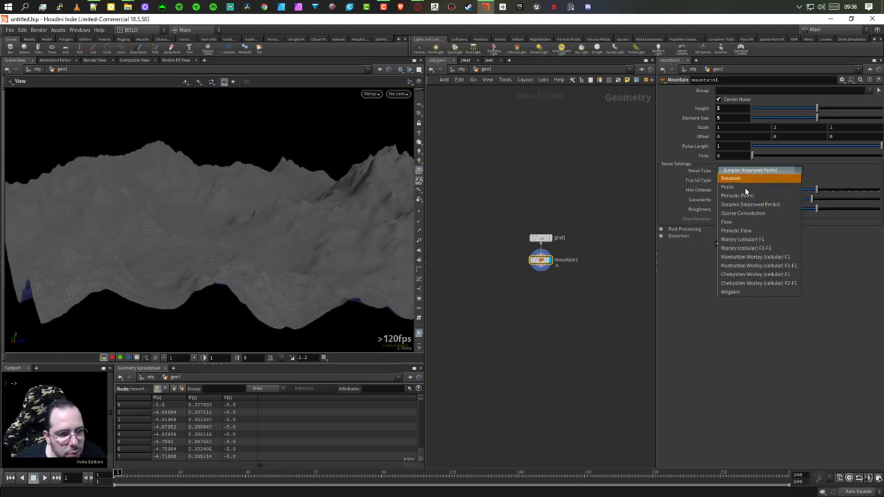
{"action": "left_click", "coordinate": [738, 196]}
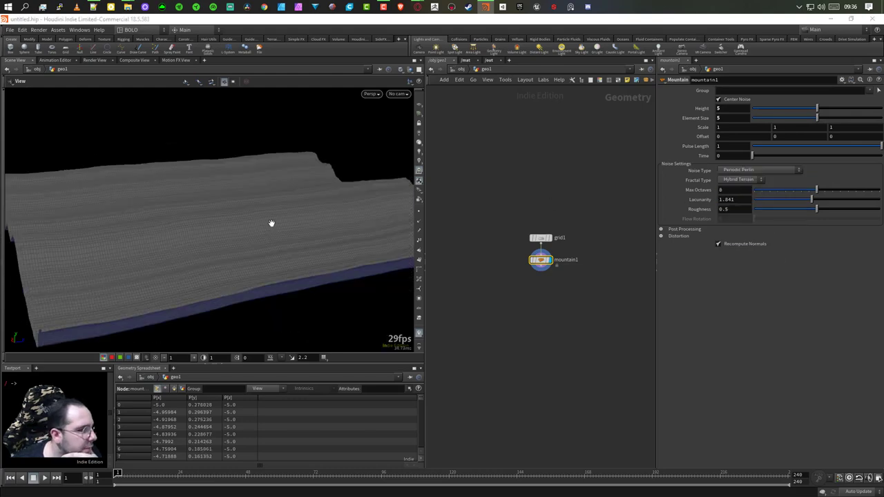
{"action": "left_click_drag", "start_coordinate": [225, 258], "coordinate": [372, 256]}
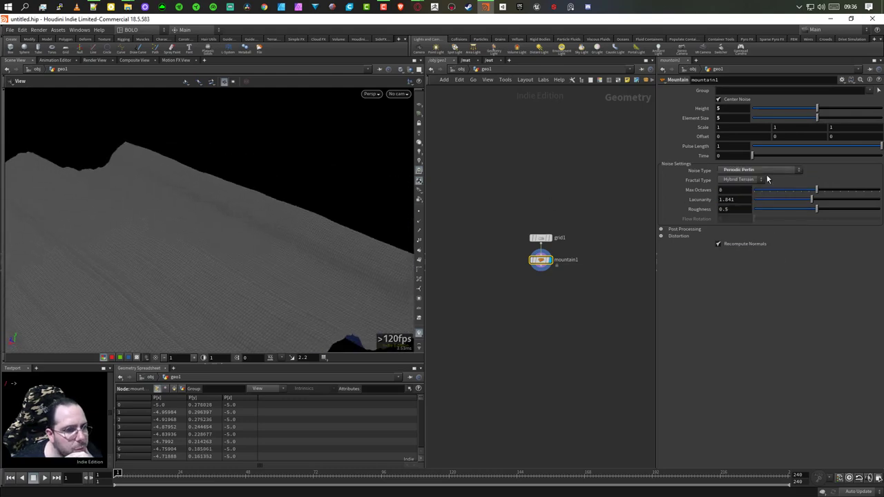
- Try Perlin and Manhattan Worley noise, then settle on Alligator
{"action": "left_click", "coordinate": [760, 170]}
{"action": "left_click", "coordinate": [747, 189]}
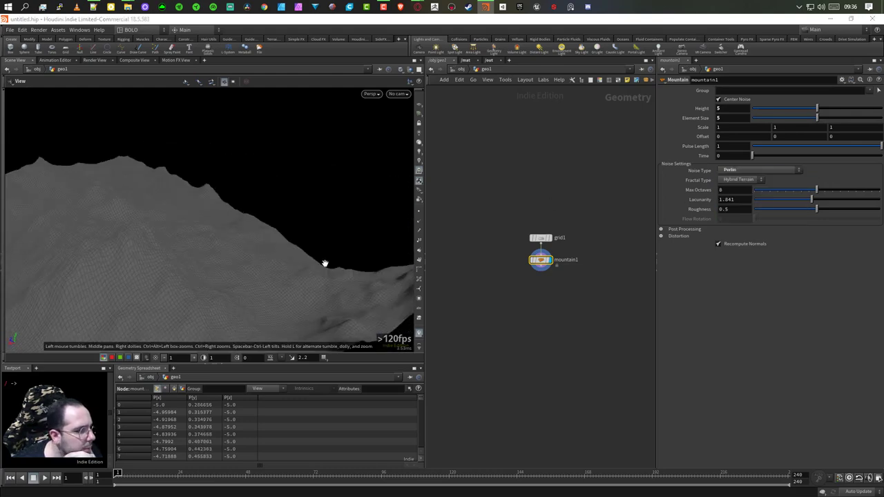
{"action": "mouse_move", "coordinate": [324, 263]}
{"action": "left_mouse_down"}
{"action": "mouse_move", "coordinate": [203, 278]}
{"action": "mouse_move", "coordinate": [227, 276]}
{"action": "left_mouse_up"}
{"action": "left_click", "coordinate": [746, 170]}
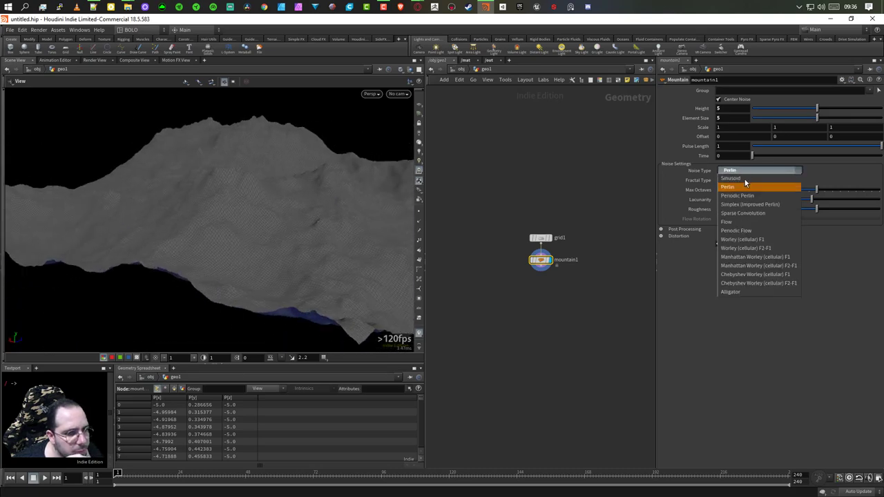
{"action": "left_click", "coordinate": [747, 257]}
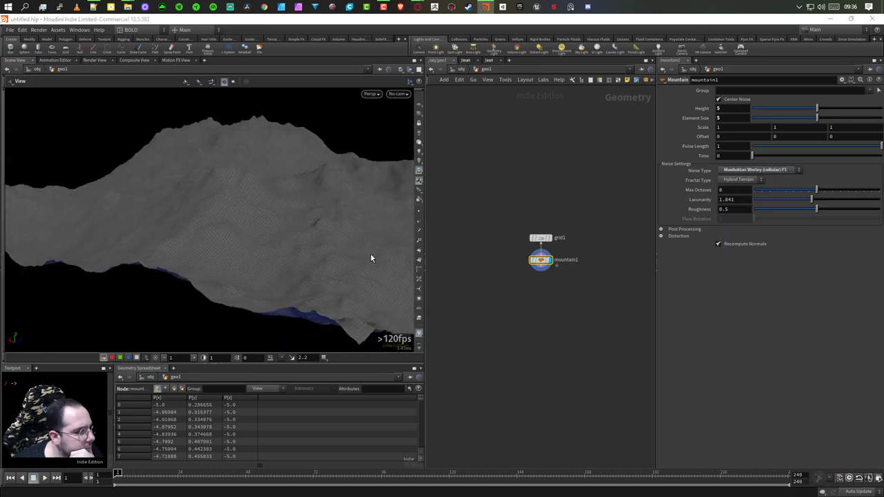
{"action": "mouse_move", "coordinate": [370, 258]}
{"action": "left_mouse_down"}
{"action": "mouse_move", "coordinate": [267, 256]}
{"action": "mouse_move", "coordinate": [371, 256]}
{"action": "left_mouse_up"}
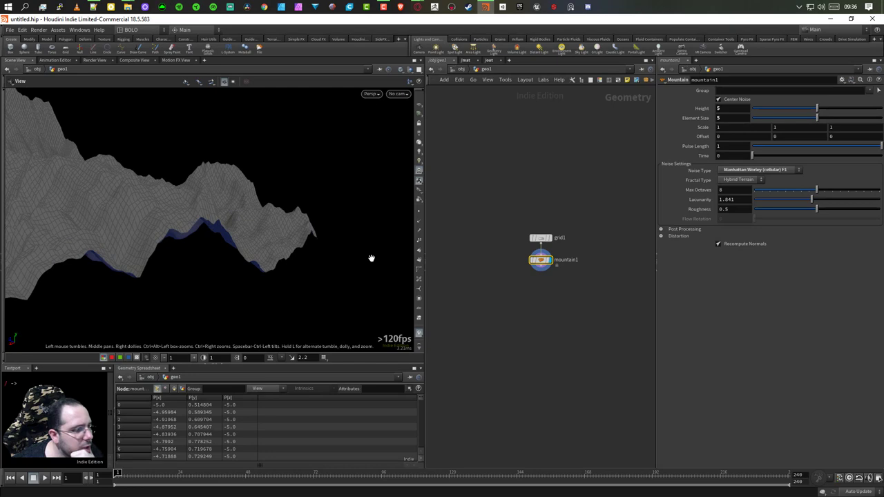
{"action": "left_click", "coordinate": [762, 173]}
{"action": "left_click", "coordinate": [749, 291]}
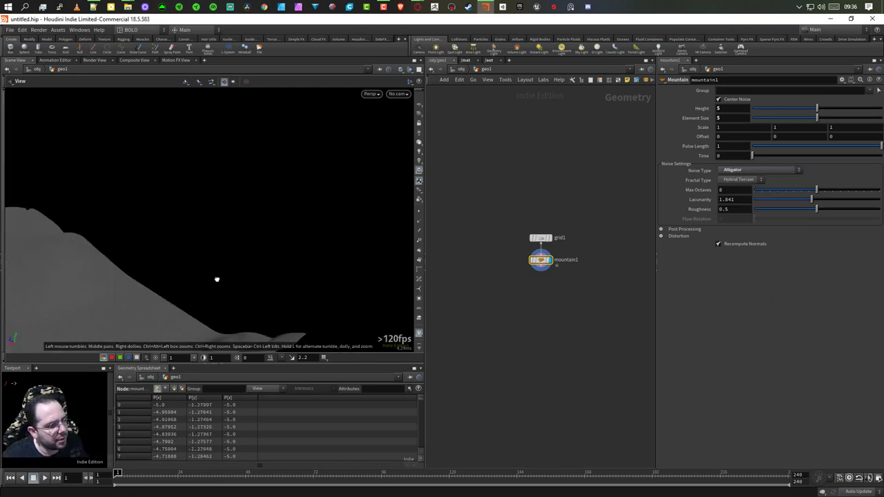
{"action": "mouse_move", "coordinate": [216, 279]}
{"action": "left_mouse_down"}
{"action": "mouse_move", "coordinate": [279, 311]}
{"action": "mouse_move", "coordinate": [258, 282]}
{"action": "mouse_move", "coordinate": [239, 306]}
{"action": "mouse_move", "coordinate": [321, 163]}
{"action": "mouse_move", "coordinate": [205, 256]}
{"action": "mouse_move", "coordinate": [314, 272]}
{"action": "mouse_move", "coordinate": [324, 243]}
{"action": "left_mouse_up"}
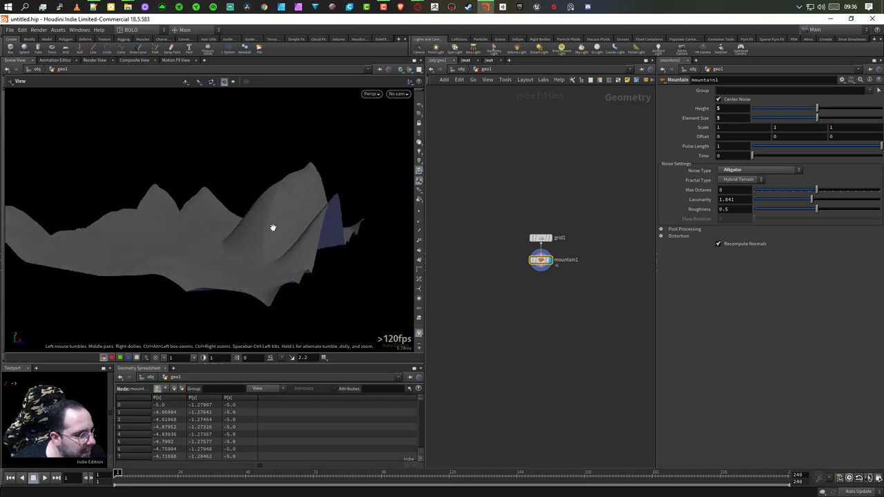
{"action": "mouse_move", "coordinate": [201, 241]}
{"action": "left_mouse_down"}
{"action": "mouse_move", "coordinate": [355, 236]}
{"action": "mouse_move", "coordinate": [230, 255]}
{"action": "mouse_move", "coordinate": [264, 182]}
{"action": "left_mouse_up"}
{"action": "mouse_move", "coordinate": [181, 249]}
{"action": "left_mouse_down"}
{"action": "mouse_move", "coordinate": [210, 237]}
{"action": "mouse_move", "coordinate": [185, 221]}
{"action": "mouse_move", "coordinate": [250, 239]}
{"action": "mouse_move", "coordinate": [233, 243]}
{"action": "mouse_move", "coordinate": [197, 290]}
{"action": "mouse_move", "coordinate": [320, 270]}
{"action": "left_mouse_up"}
{"action": "key", "text": "Tab"}
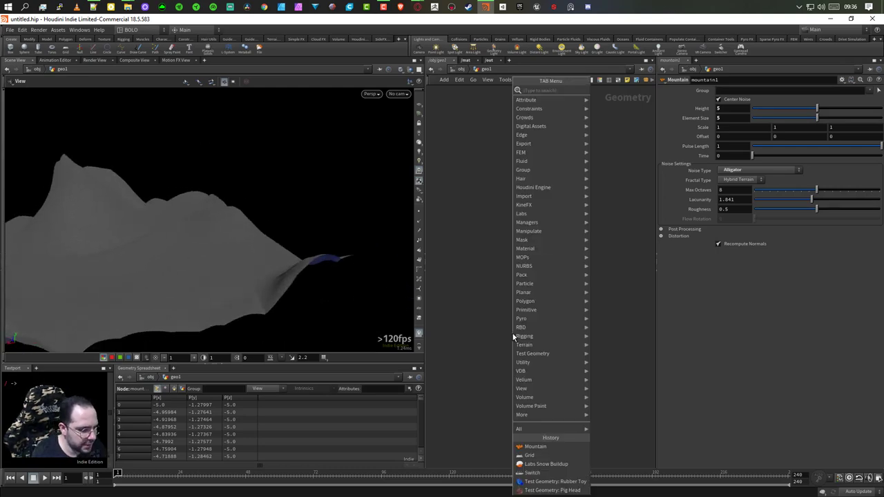
- Place a Labs Snow Buildup node below mountain1
{"action": "key", "text": "Return"}
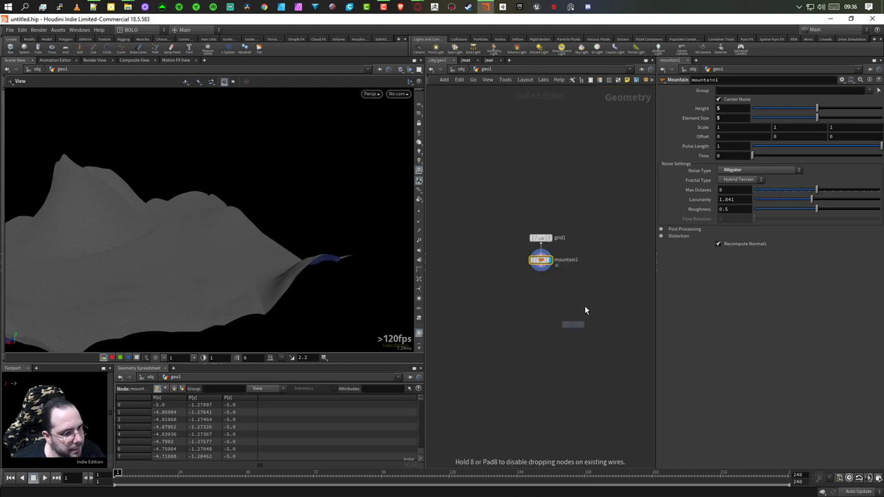
{"action": "left_click", "coordinate": [552, 269]}
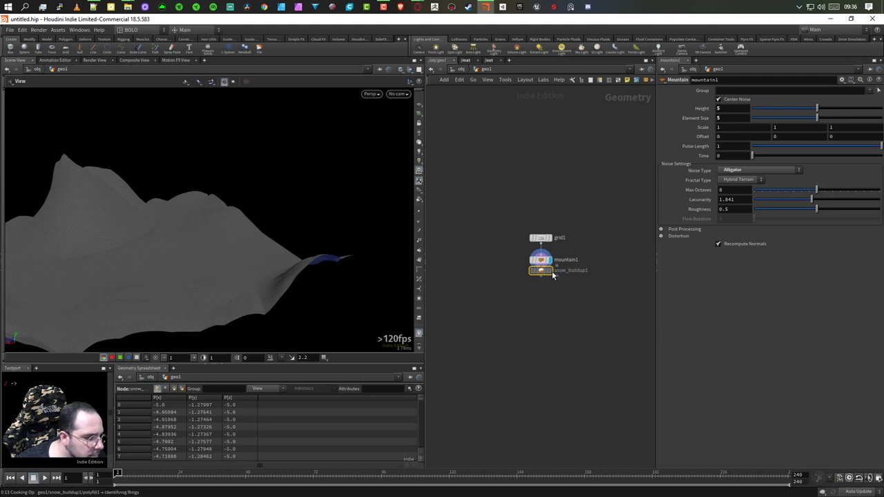
{"action": "left_click", "coordinate": [552, 275]}
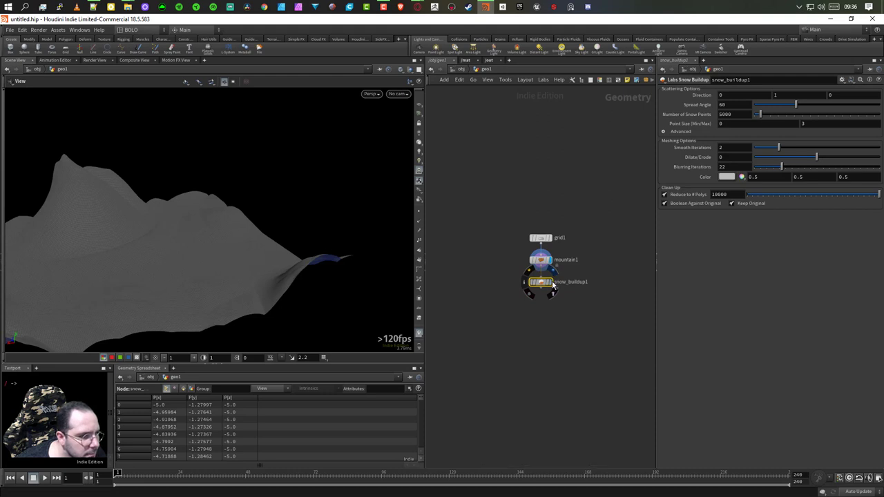
{"action": "left_click_drag", "start_coordinate": [541, 287], "coordinate": [541, 297]}
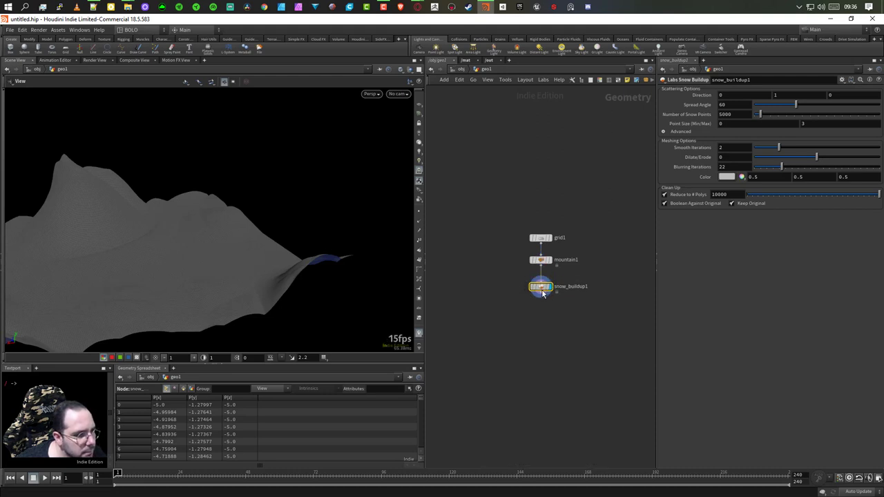
{"action": "mouse_move", "coordinate": [197, 292]}
{"action": "left_mouse_down"}
{"action": "mouse_move", "coordinate": [114, 276]}
{"action": "mouse_move", "coordinate": [79, 259]}
{"action": "mouse_move", "coordinate": [227, 266]}
{"action": "mouse_move", "coordinate": [348, 292]}
{"action": "mouse_move", "coordinate": [315, 306]}
{"action": "mouse_move", "coordinate": [355, 311]}
{"action": "mouse_move", "coordinate": [361, 301]}
{"action": "mouse_move", "coordinate": [407, 298]}
{"action": "left_mouse_up"}
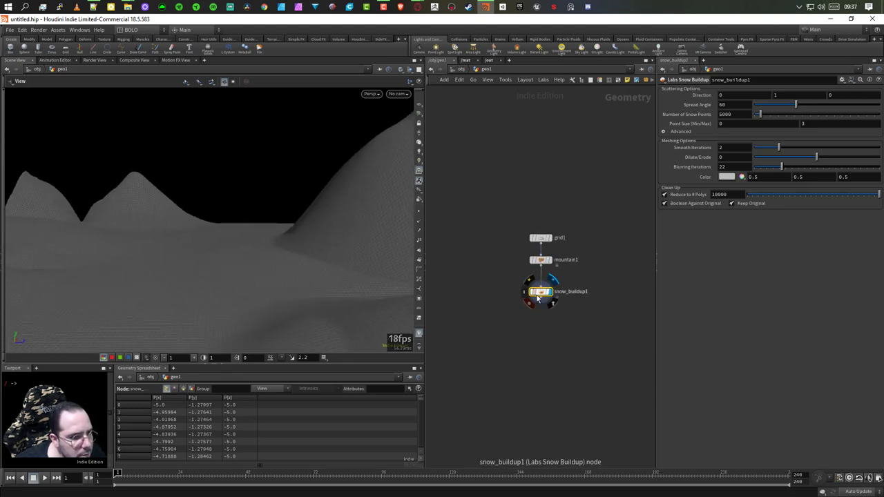
- Set snow_buildup1's Spread Angle to 95 and select grid1 and mountain1 together
{"action": "mouse_move", "coordinate": [401, 304]}
{"action": "left_mouse_down"}
{"action": "mouse_move", "coordinate": [365, 312]}
{"action": "mouse_move", "coordinate": [185, 252]}
{"action": "mouse_move", "coordinate": [132, 262]}
{"action": "mouse_move", "coordinate": [129, 272]}
{"action": "mouse_move", "coordinate": [339, 257]}
{"action": "mouse_move", "coordinate": [217, 249]}
{"action": "mouse_move", "coordinate": [272, 229]}
{"action": "mouse_move", "coordinate": [47, 267]}
{"action": "left_mouse_up"}
{"action": "mouse_move", "coordinate": [116, 314]}
{"action": "left_mouse_down"}
{"action": "mouse_move", "coordinate": [280, 223]}
{"action": "mouse_move", "coordinate": [170, 304]}
{"action": "mouse_move", "coordinate": [217, 325]}
{"action": "mouse_move", "coordinate": [68, 336]}
{"action": "mouse_move", "coordinate": [298, 322]}
{"action": "mouse_move", "coordinate": [347, 275]}
{"action": "mouse_move", "coordinate": [308, 270]}
{"action": "mouse_move", "coordinate": [145, 325]}
{"action": "mouse_move", "coordinate": [185, 281]}
{"action": "mouse_move", "coordinate": [235, 279]}
{"action": "left_mouse_up"}
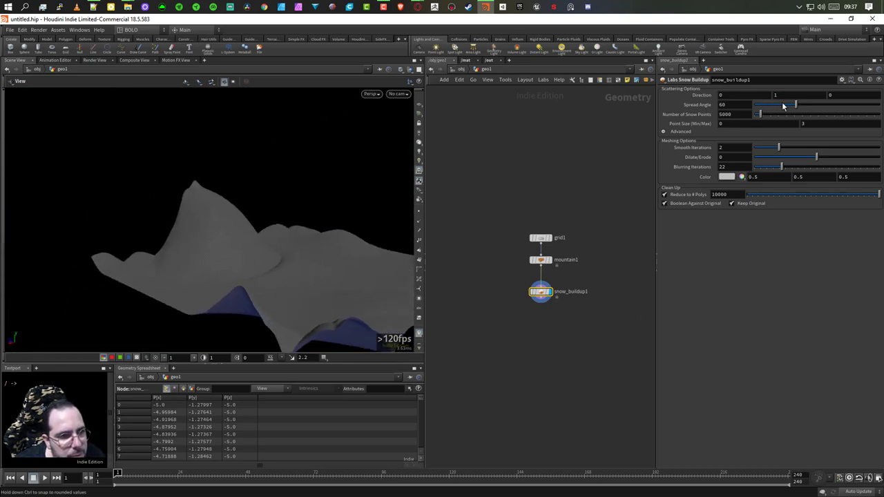
{"action": "double_click", "coordinate": [724, 105]}
{"action": "type", "text": "95"}
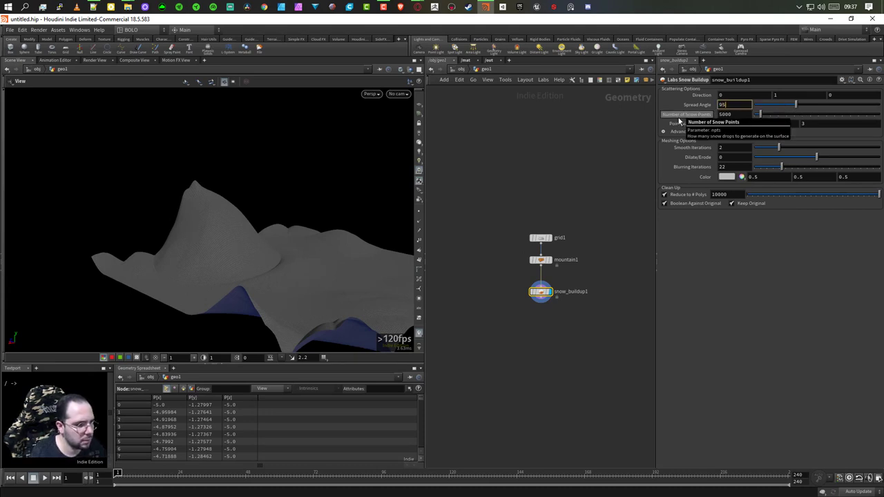
{"action": "key", "text": "Return"}
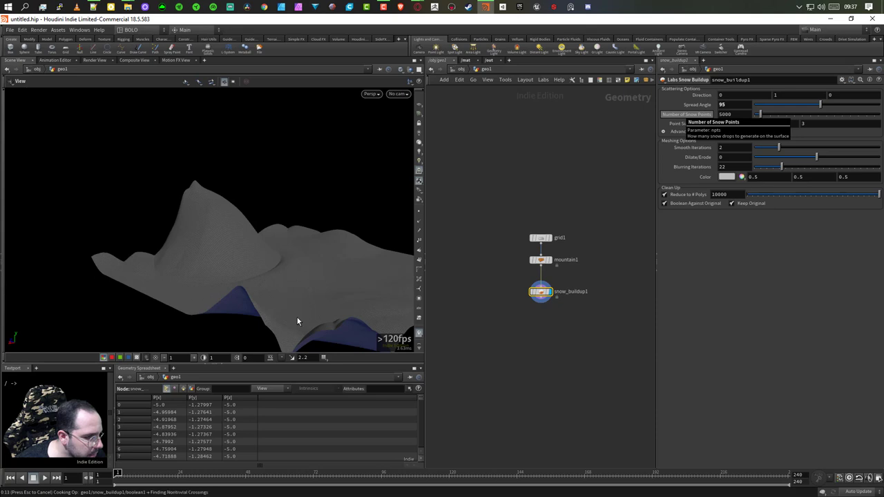
{"action": "mouse_move", "coordinate": [319, 313]}
{"action": "left_mouse_down"}
{"action": "mouse_move", "coordinate": [262, 306]}
{"action": "mouse_move", "coordinate": [343, 296]}
{"action": "mouse_move", "coordinate": [117, 212]}
{"action": "mouse_move", "coordinate": [224, 194]}
{"action": "mouse_move", "coordinate": [207, 184]}
{"action": "mouse_move", "coordinate": [321, 276]}
{"action": "mouse_move", "coordinate": [278, 223]}
{"action": "mouse_move", "coordinate": [304, 276]}
{"action": "mouse_move", "coordinate": [352, 223]}
{"action": "mouse_move", "coordinate": [225, 292]}
{"action": "mouse_move", "coordinate": [319, 299]}
{"action": "mouse_move", "coordinate": [270, 318]}
{"action": "mouse_move", "coordinate": [94, 302]}
{"action": "mouse_move", "coordinate": [130, 301]}
{"action": "mouse_move", "coordinate": [123, 292]}
{"action": "left_mouse_up"}
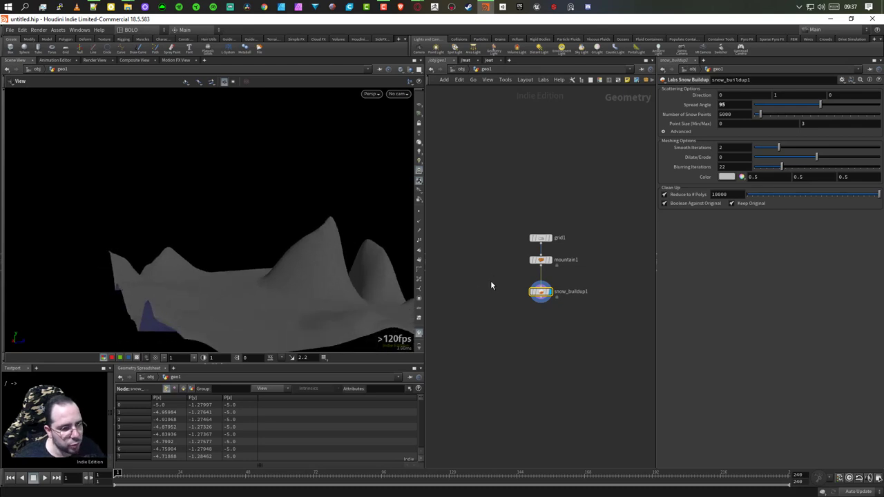
{"action": "left_click_drag", "start_coordinate": [477, 210], "coordinate": [576, 277]}
- Replace grid1 and mountain1 with a Rubber Toy test geometry wired into snow_buildup1
{"action": "key", "text": "Delete"}
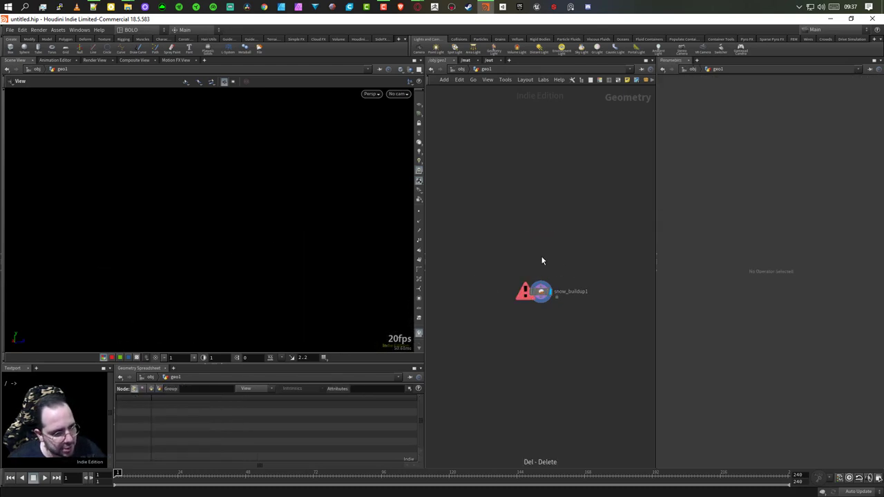
{"action": "key", "text": "Tab"}
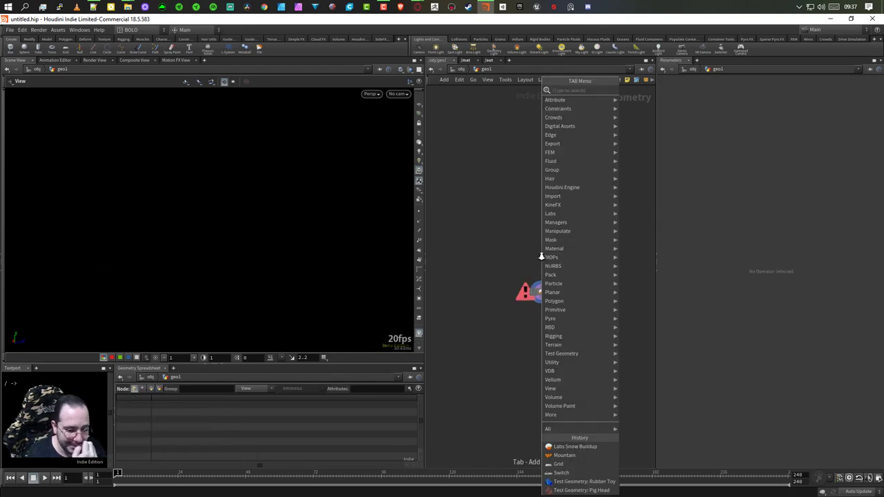
{"action": "type", "text": "TEST"}
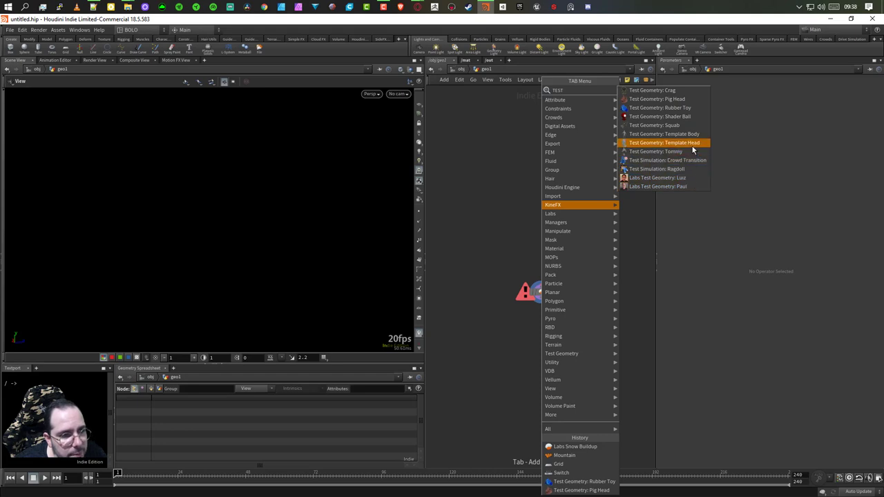
{"action": "left_click", "coordinate": [687, 108]}
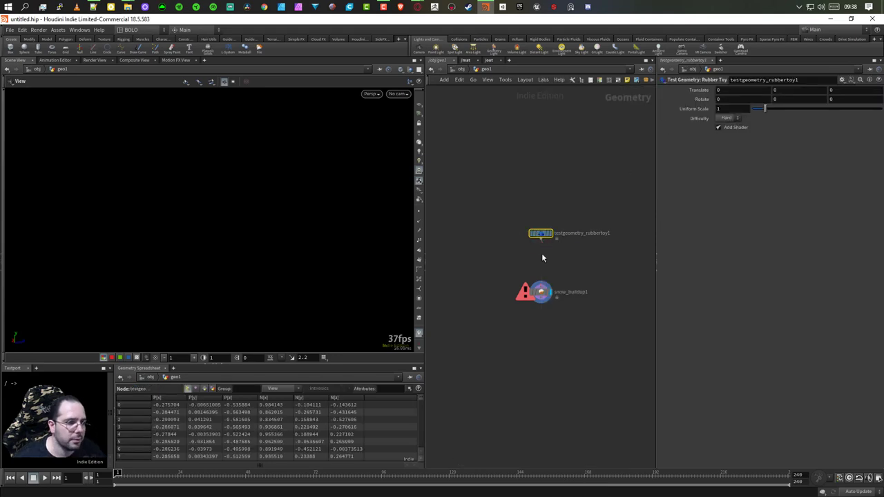
{"action": "left_click", "coordinate": [540, 239]}
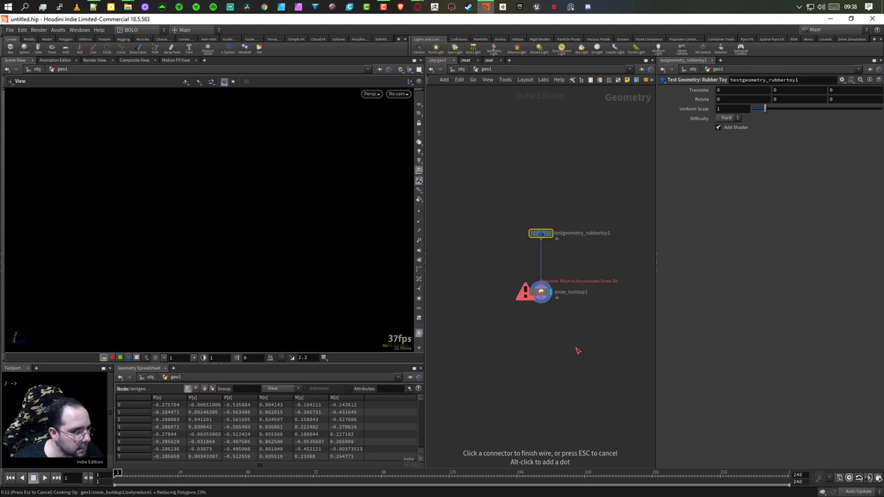
- Orbit around the snow-covered rubber toy and select snow_buildup1 to show its parameters
{"action": "scroll", "coordinate": [229, 221], "scroll_direction": "up", "scroll_amount": 3}
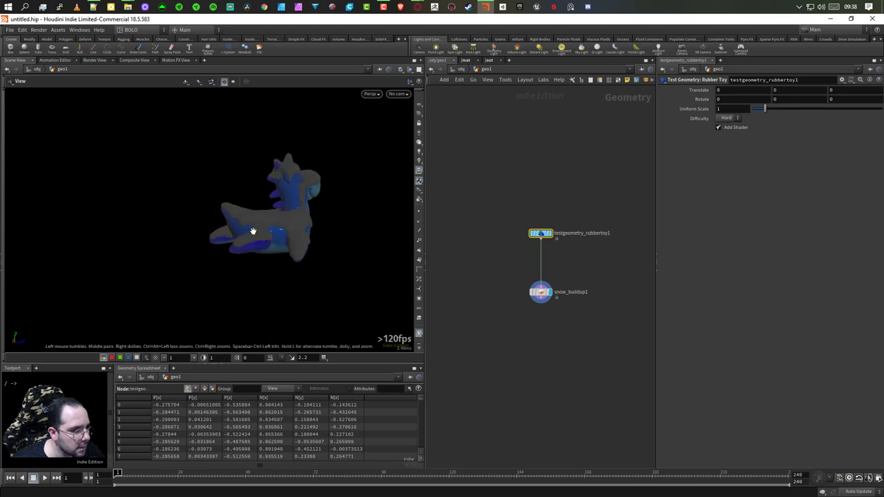
{"action": "scroll", "coordinate": [253, 231], "scroll_direction": "up", "scroll_amount": 5}
{"action": "mouse_move", "coordinate": [325, 223]}
{"action": "left_mouse_down"}
{"action": "mouse_move", "coordinate": [331, 228]}
{"action": "mouse_move", "coordinate": [241, 245]}
{"action": "mouse_move", "coordinate": [138, 244]}
{"action": "mouse_move", "coordinate": [173, 254]}
{"action": "mouse_move", "coordinate": [95, 246]}
{"action": "mouse_move", "coordinate": [283, 272]}
{"action": "mouse_move", "coordinate": [235, 253]}
{"action": "left_mouse_up"}
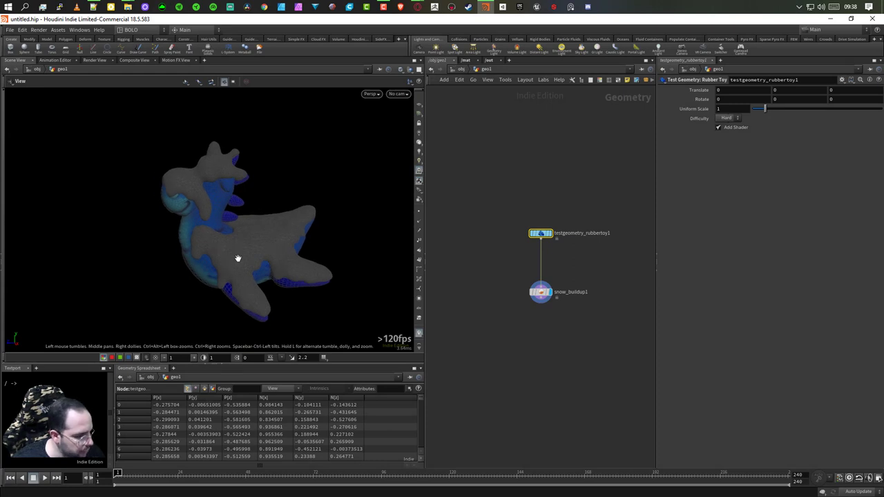
{"action": "left_click_drag", "start_coordinate": [259, 267], "coordinate": [216, 259]}
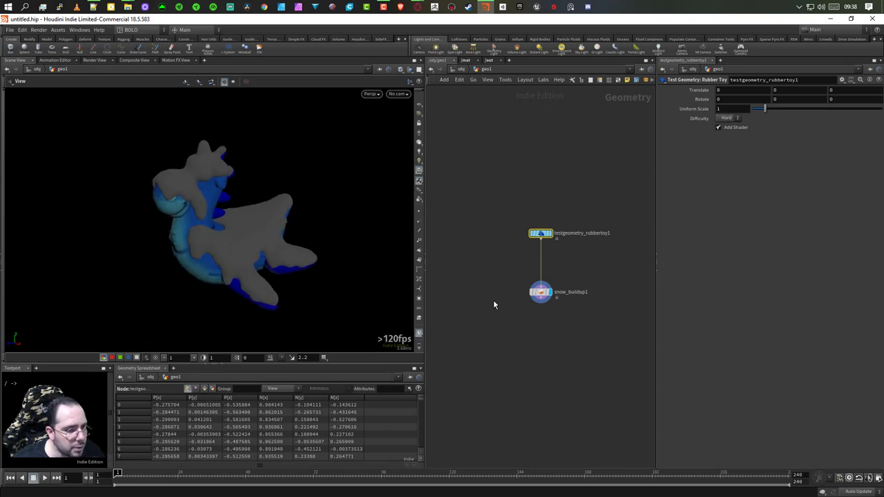
{"action": "left_click_drag", "start_coordinate": [495, 273], "coordinate": [608, 326]}
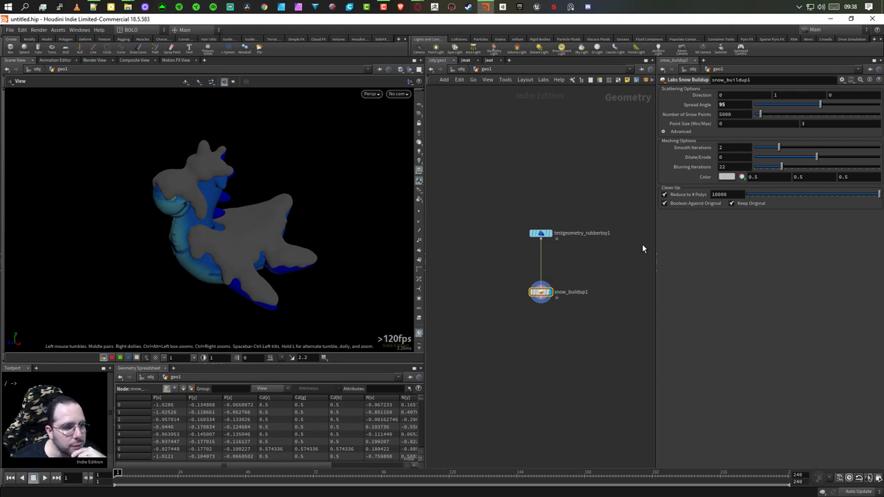
- Set the snow Color to green (0, 0.5, 0), view the toy, then select both nodes
{"action": "left_click", "coordinate": [727, 178]}
{"action": "left_click", "coordinate": [747, 136]}
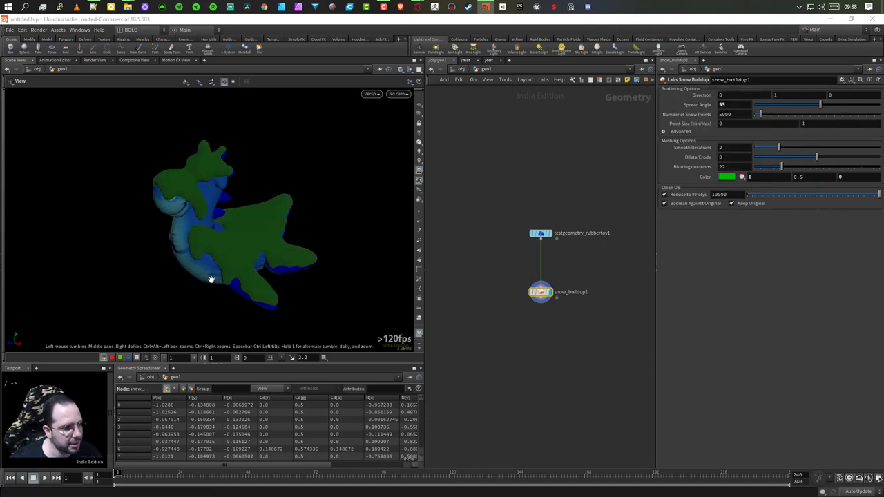
{"action": "mouse_move", "coordinate": [213, 279]}
{"action": "left_mouse_down"}
{"action": "mouse_move", "coordinate": [288, 283]}
{"action": "mouse_move", "coordinate": [313, 272]}
{"action": "mouse_move", "coordinate": [274, 290]}
{"action": "mouse_move", "coordinate": [158, 292]}
{"action": "mouse_move", "coordinate": [157, 299]}
{"action": "mouse_move", "coordinate": [295, 296]}
{"action": "left_mouse_up"}
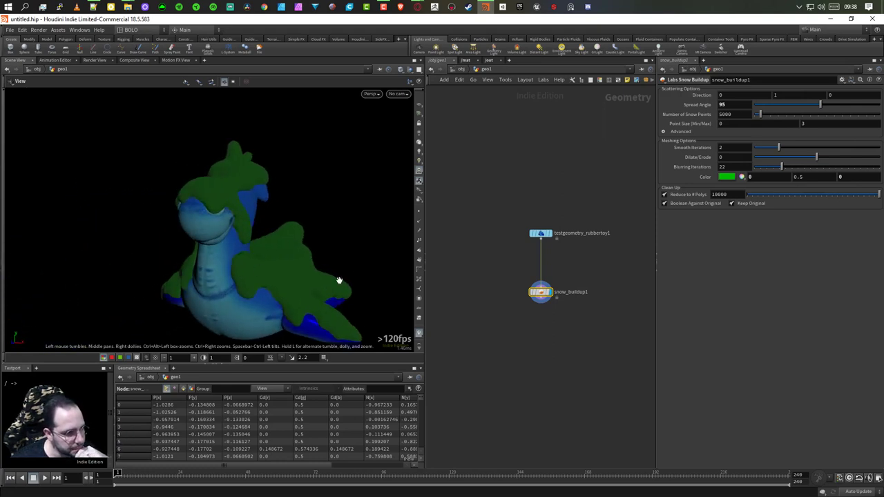
{"action": "mouse_move", "coordinate": [339, 280]}
{"action": "left_mouse_down"}
{"action": "mouse_move", "coordinate": [316, 300]}
{"action": "mouse_move", "coordinate": [277, 276]}
{"action": "mouse_move", "coordinate": [241, 298]}
{"action": "mouse_move", "coordinate": [272, 236]}
{"action": "left_mouse_up"}
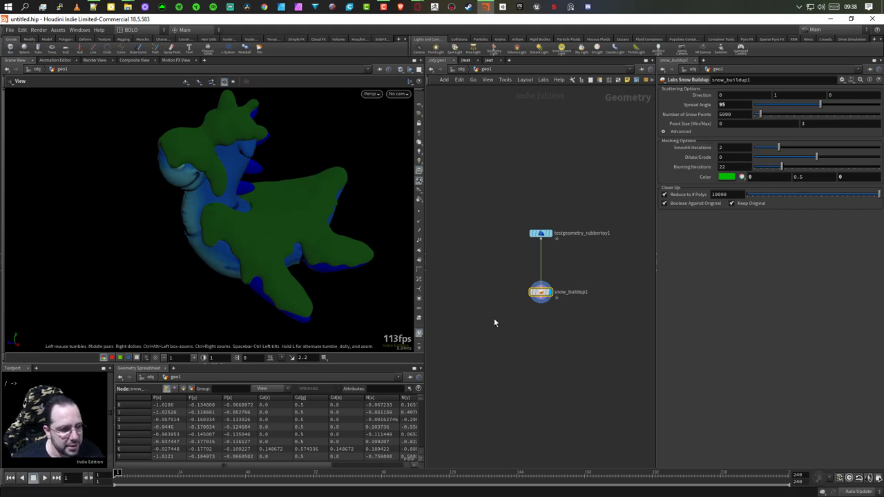
{"action": "left_click_drag", "start_coordinate": [482, 193], "coordinate": [599, 375]}
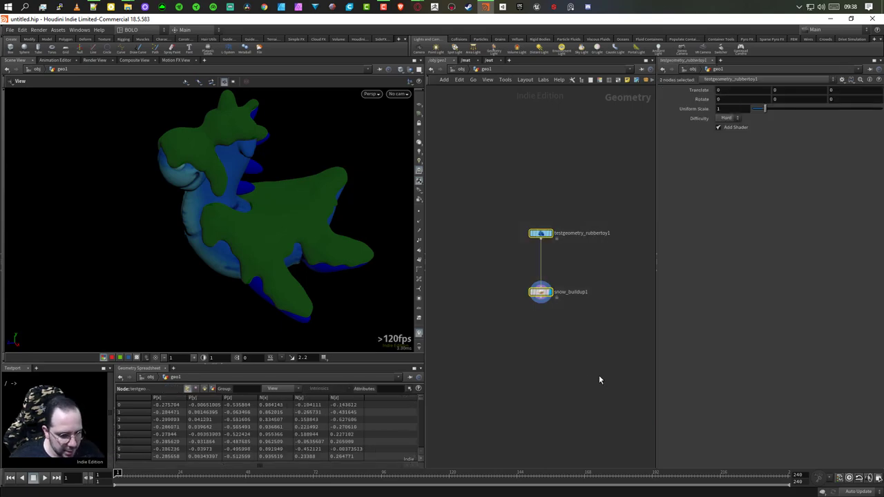
- Delete both nodes and browse the Labs tool list without adding anything
{"action": "key", "text": "Delete"}
{"action": "key", "text": "Tab"}
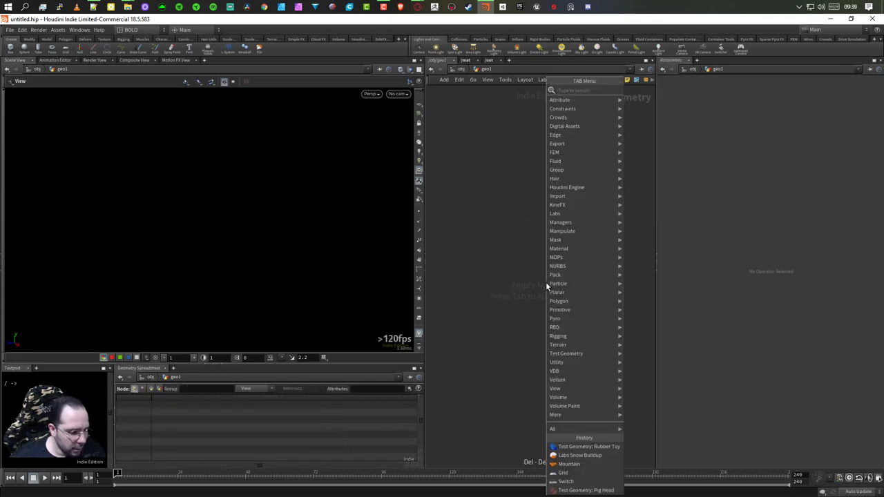
{"action": "type", "text": "bs"}
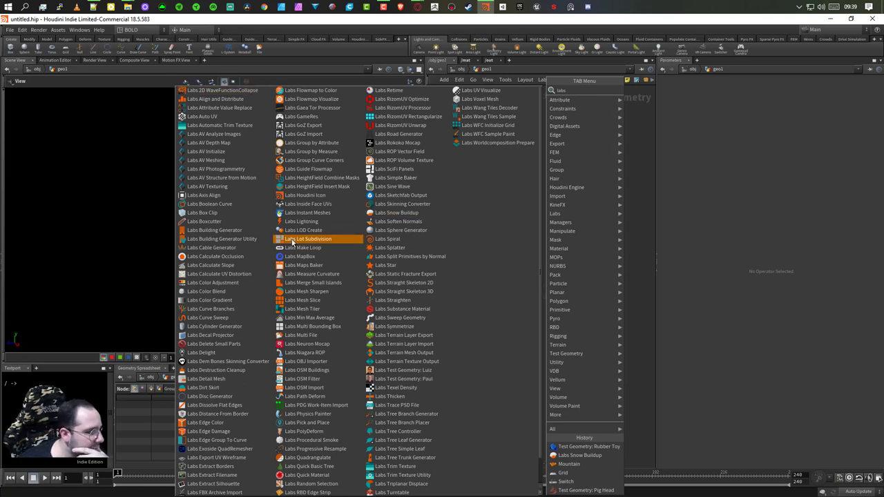
{"action": "left_click", "coordinate": [638, 226]}
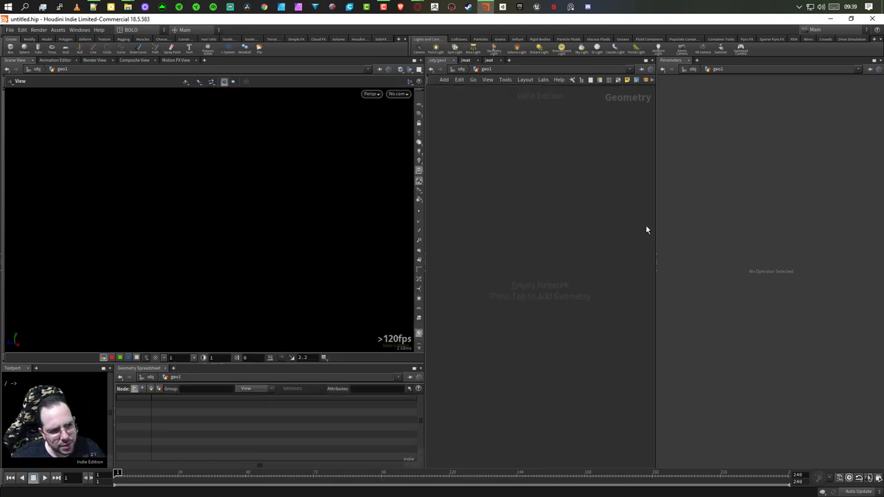
- Add a Sphere node with Polygon primitive type, shown with wireframe, and Frequency 5
{"action": "key", "text": "Tab"}
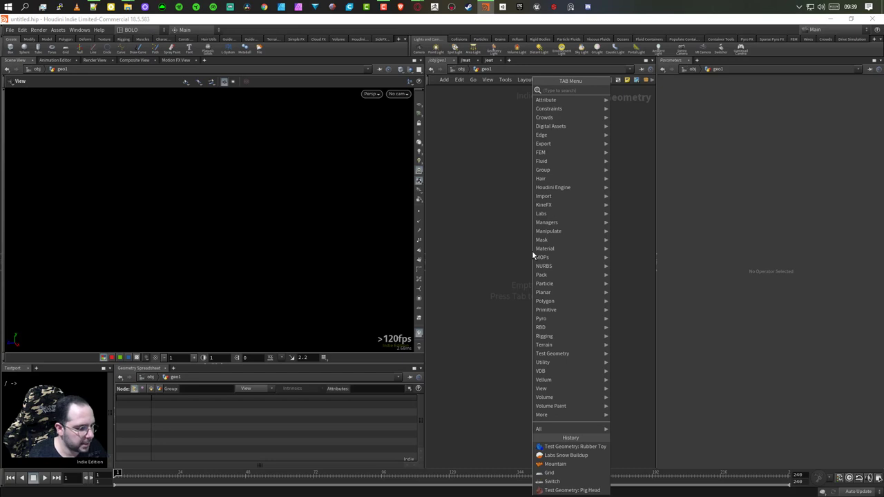
{"action": "type", "text": "grid"}
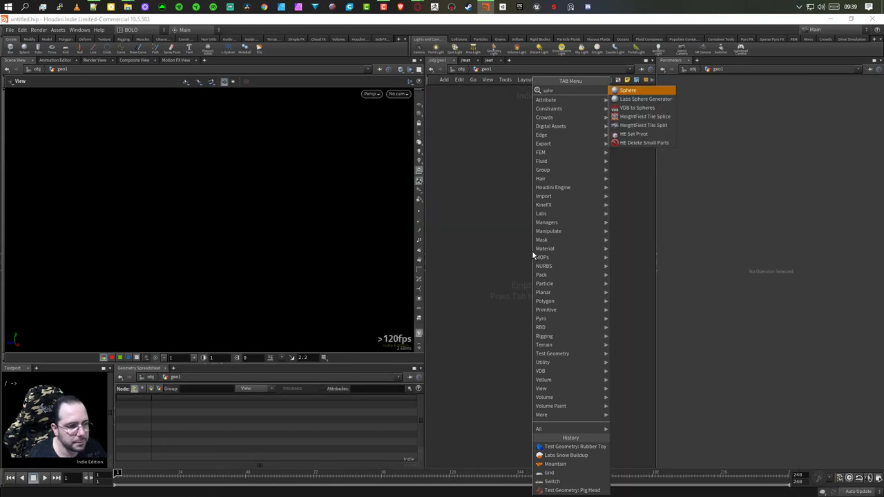
{"action": "key", "text": "Return"}
{"action": "left_click", "coordinate": [532, 252]}
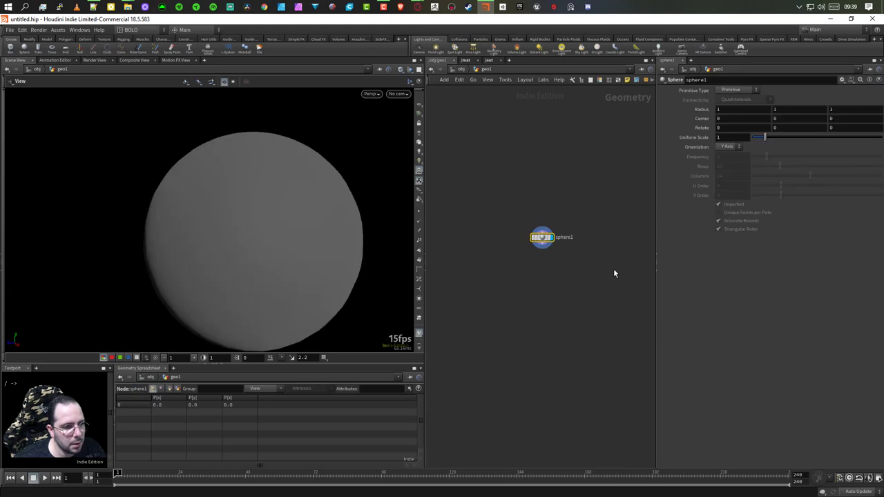
{"action": "left_click", "coordinate": [736, 90]}
{"action": "left_click", "coordinate": [732, 101]}
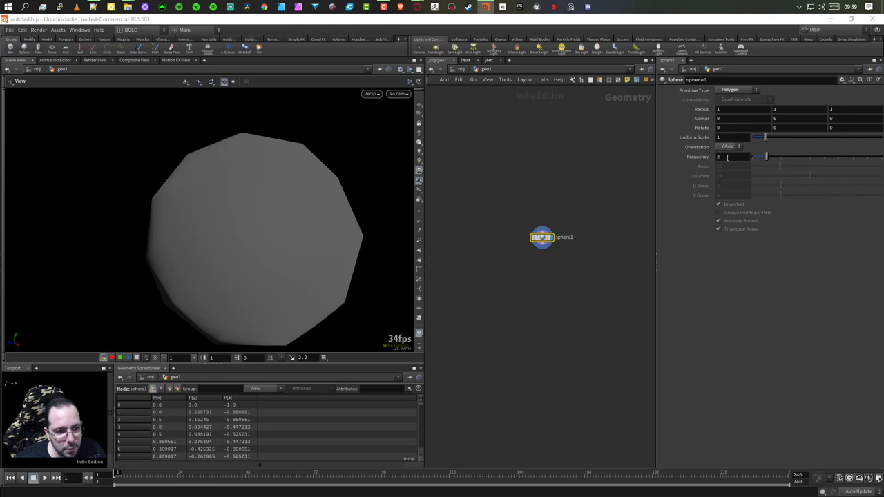
{"action": "key", "text": "t"}
{"action": "key", "text": "shift+w"}
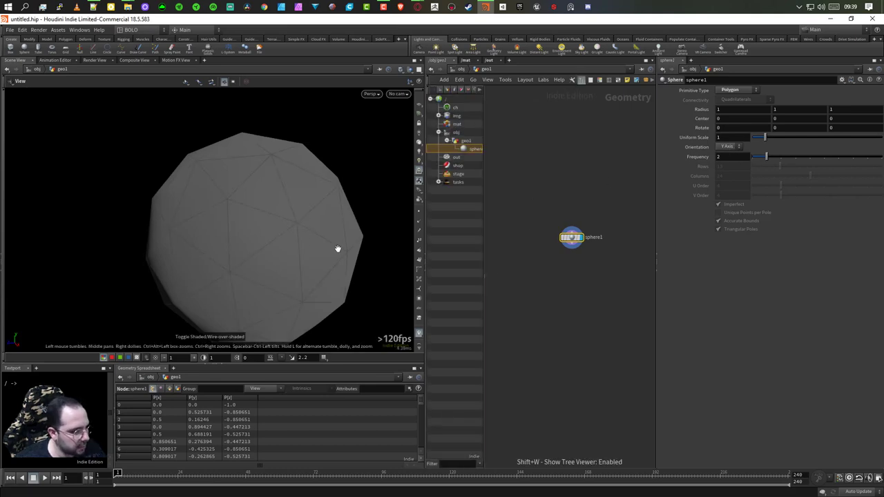
{"action": "key", "text": "shift+w"}
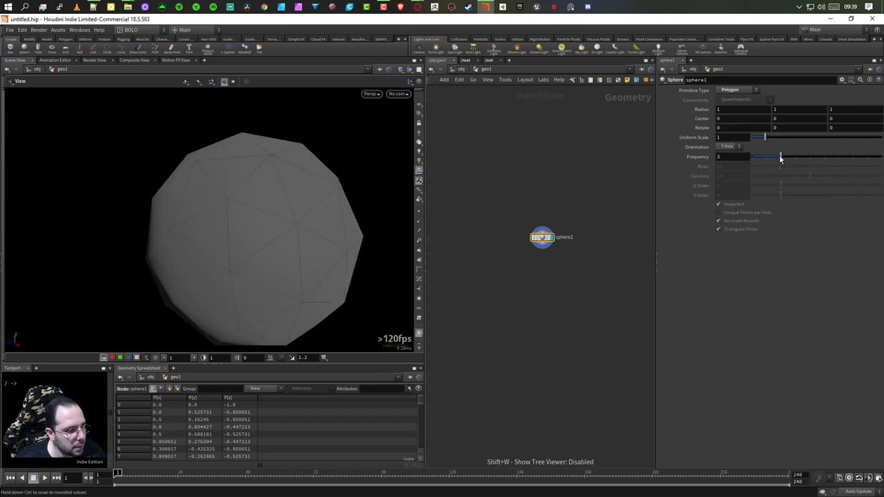
{"action": "left_click_drag", "start_coordinate": [781, 157], "coordinate": [805, 158]}
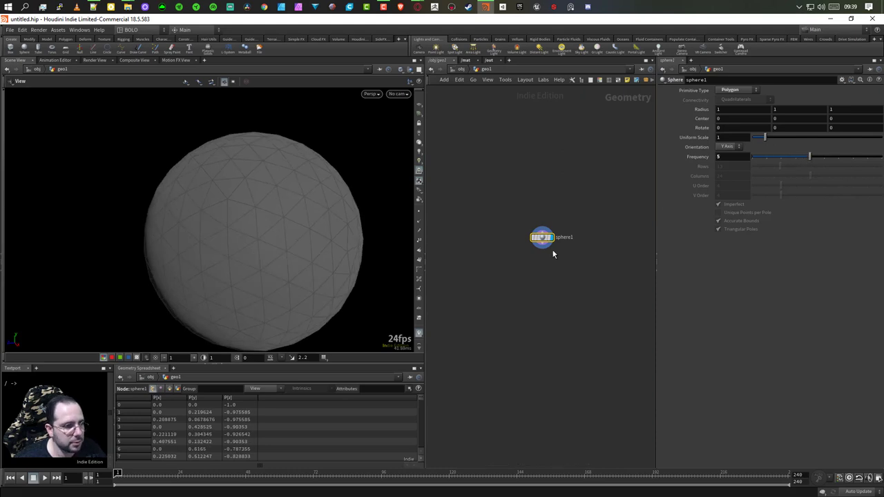
- Search the node menu and pick a new node to place below the sphere
{"action": "key", "text": "Tab"}
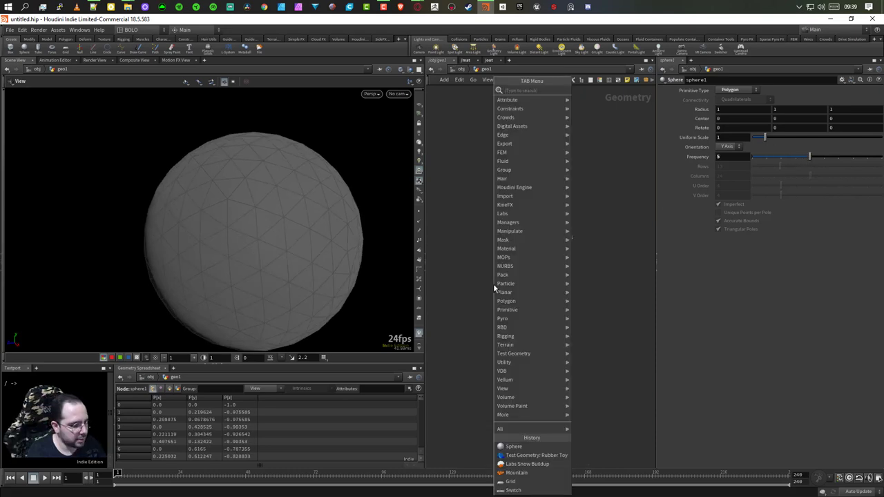
{"action": "type", "text": "null"}
{"action": "key", "text": "Return"}
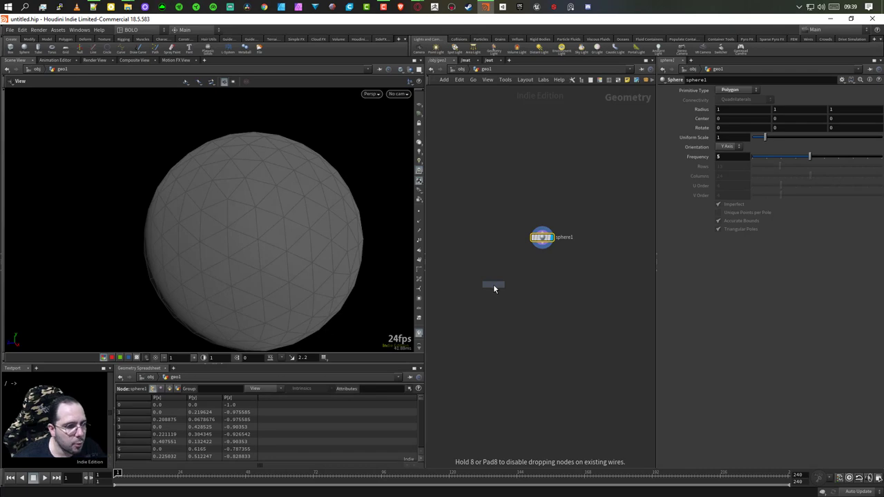
- Place a Group by Range node below sphere1, display it, and show point numbers
{"action": "left_click", "coordinate": [547, 266]}
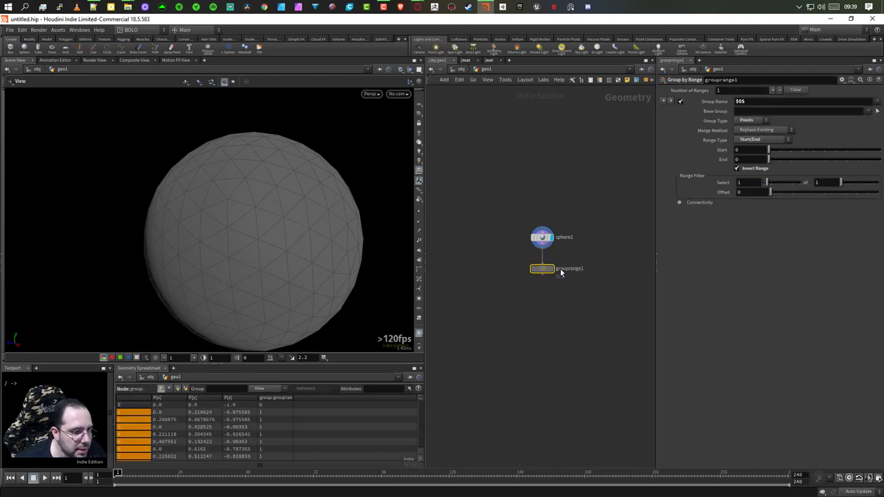
{"action": "left_click", "coordinate": [552, 270]}
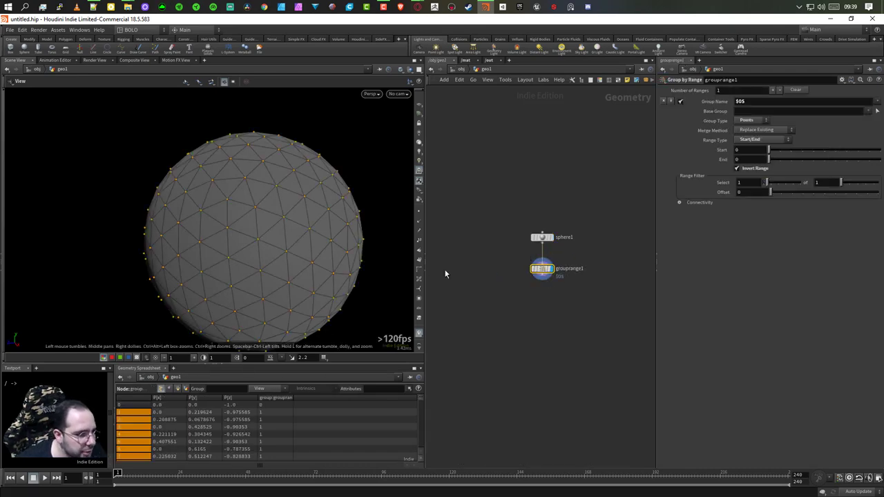
{"action": "left_click", "coordinate": [418, 240]}
{"action": "mouse_move", "coordinate": [368, 265]}
{"action": "left_mouse_down"}
{"action": "mouse_move", "coordinate": [341, 272]}
{"action": "mouse_move", "coordinate": [366, 267]}
{"action": "left_mouse_up"}
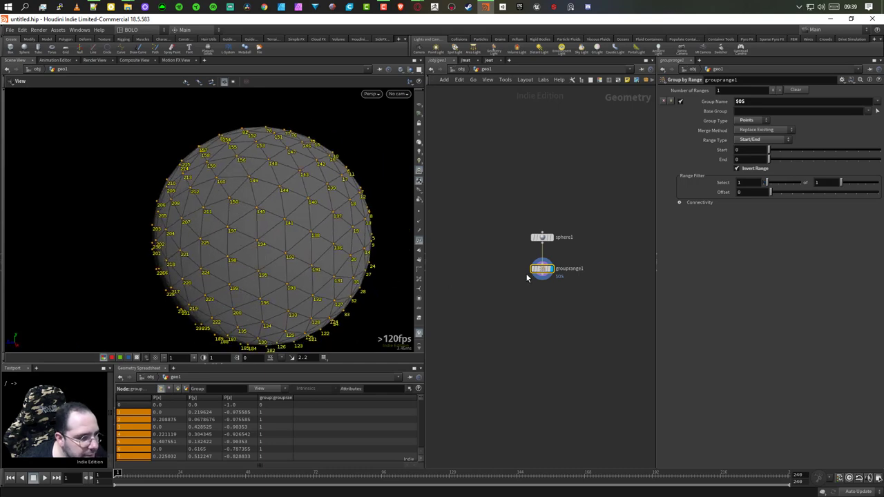
- Insert a Sort node between sphere1 and grouprange1 with random point order
{"action": "key", "text": "Tab"}
{"action": "type", "text": "sort"}
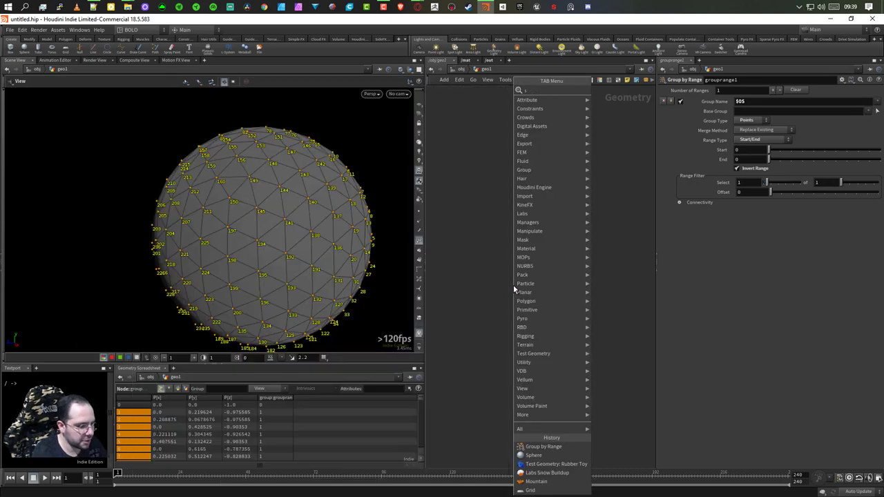
{"action": "key", "text": "Return"}
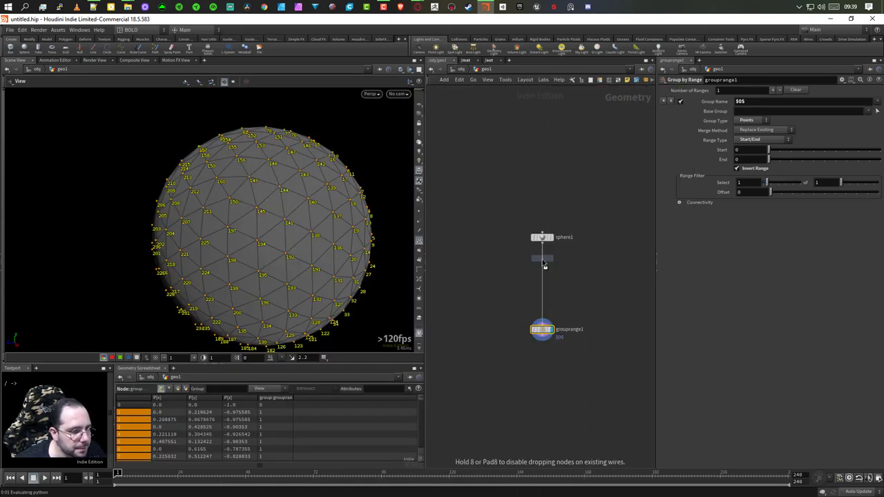
{"action": "left_click", "coordinate": [542, 259]}
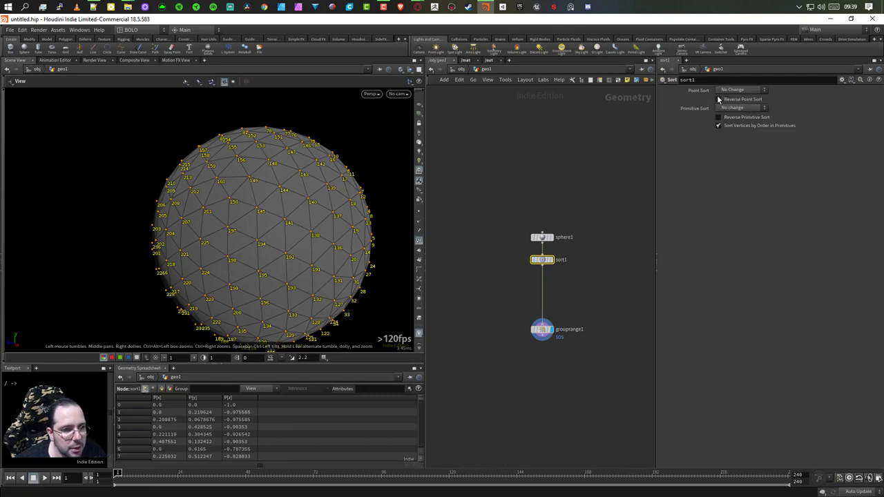
{"action": "left_click", "coordinate": [719, 91]}
{"action": "left_click", "coordinate": [737, 149]}
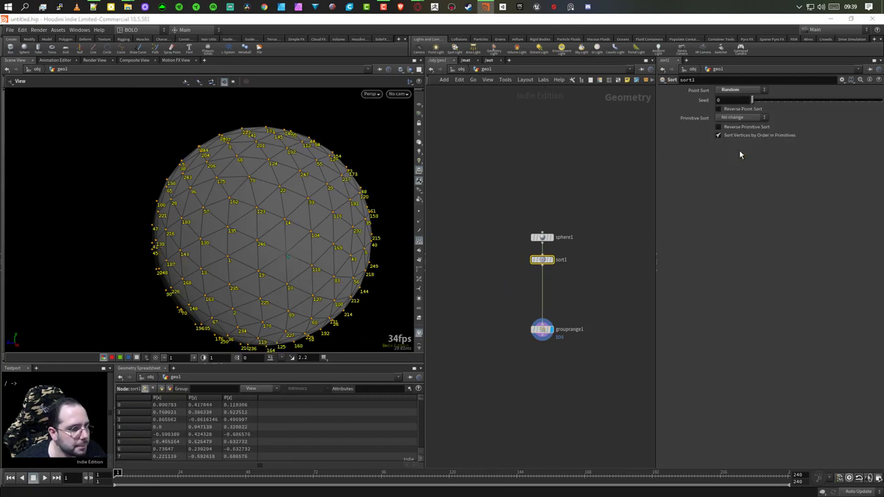
- Set grouprange1's Range Filter 'of' value to 10 and check the grouped points
{"action": "left_click", "coordinate": [542, 330]}
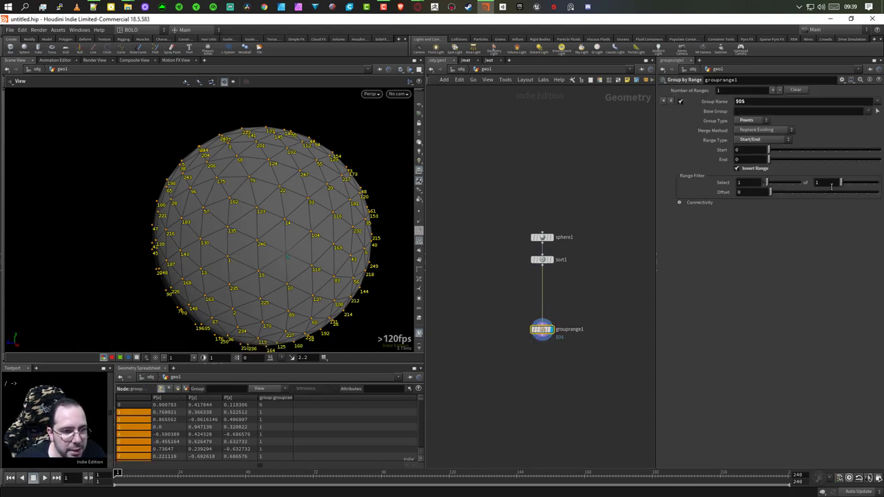
{"action": "left_click", "coordinate": [828, 183]}
{"action": "type", "text": "0"}
{"action": "key", "text": "Return"}
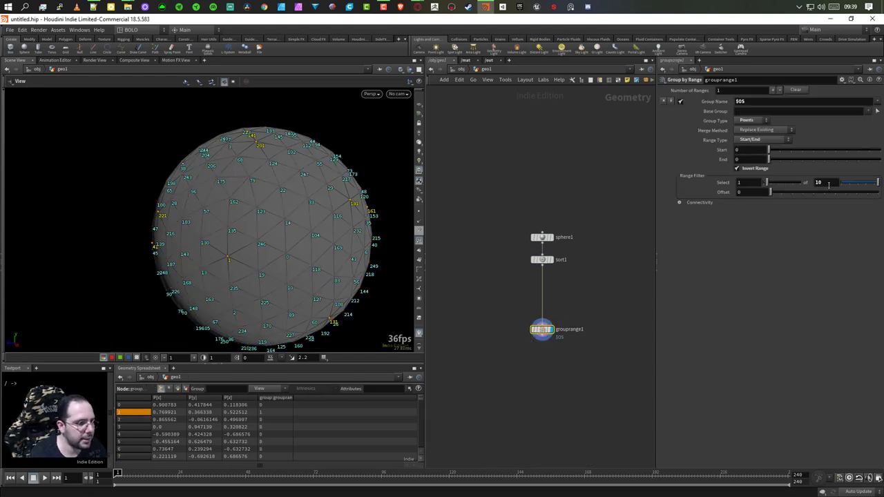
{"action": "mouse_move", "coordinate": [266, 247]}
{"action": "left_mouse_down"}
{"action": "mouse_move", "coordinate": [240, 270]}
{"action": "mouse_move", "coordinate": [269, 292]}
{"action": "mouse_move", "coordinate": [148, 258]}
{"action": "mouse_move", "coordinate": [211, 259]}
{"action": "mouse_move", "coordinate": [122, 238]}
{"action": "mouse_move", "coordinate": [217, 254]}
{"action": "mouse_move", "coordinate": [307, 241]}
{"action": "mouse_move", "coordinate": [198, 262]}
{"action": "mouse_move", "coordinate": [262, 290]}
{"action": "left_mouse_up"}
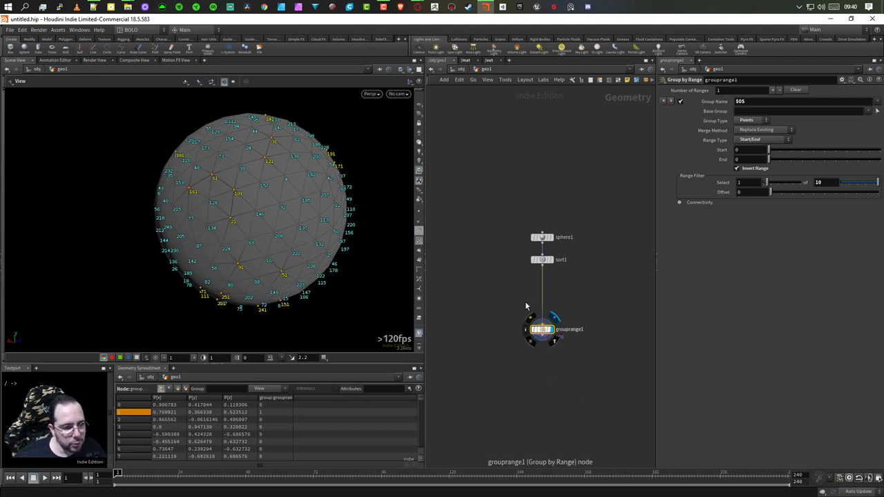
- Lay out the sphere, sort and group-range nodes, then search for 'expan'
{"action": "left_click_drag", "start_coordinate": [496, 177], "coordinate": [610, 424]}
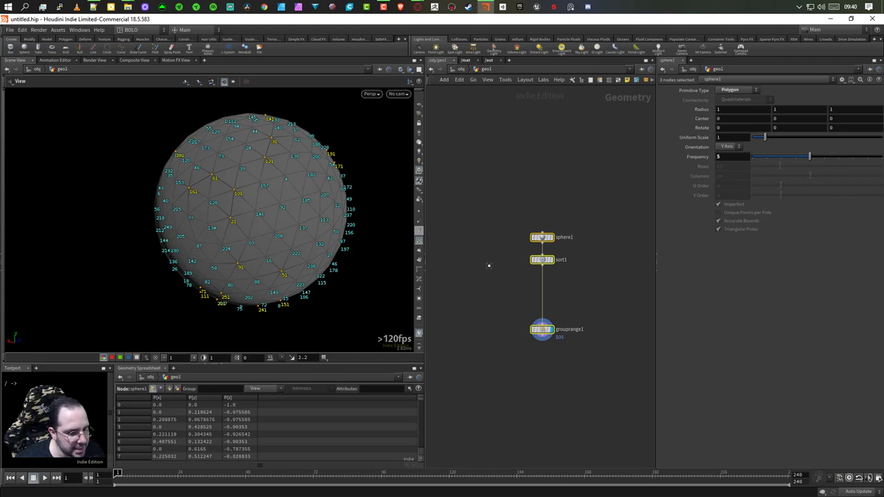
{"action": "key", "text": "l"}
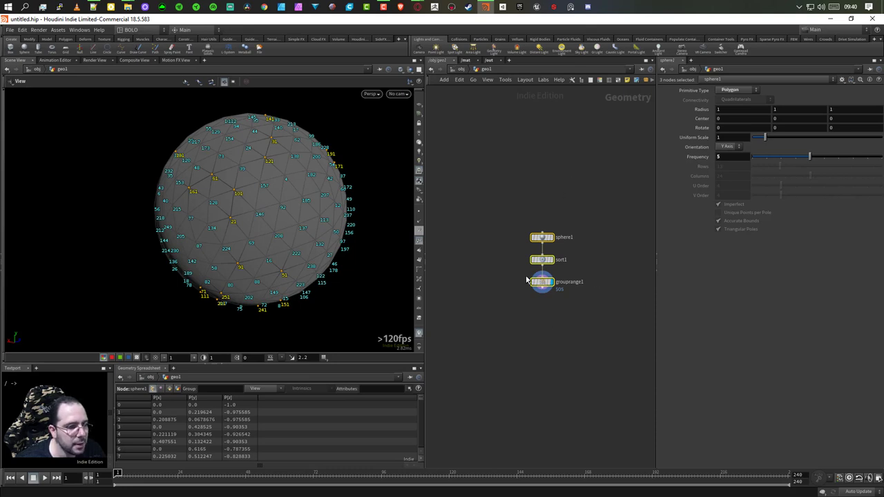
{"action": "key", "text": "Tab"}
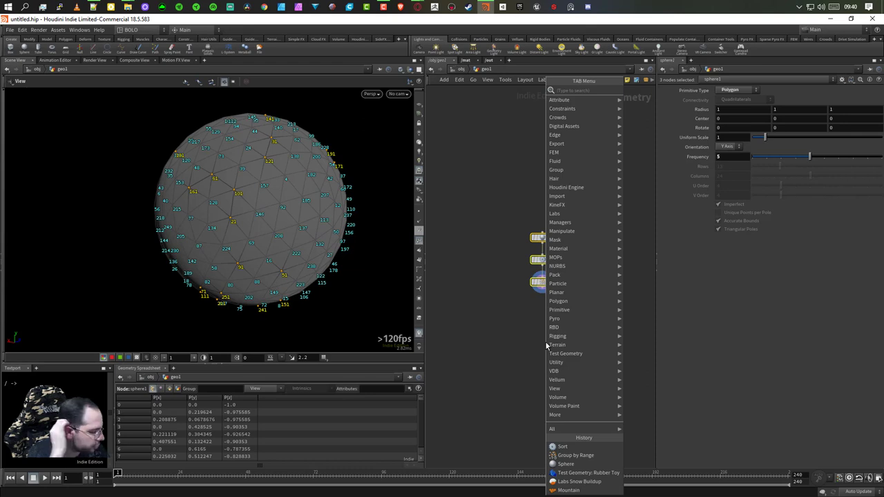
{"action": "type", "text": "ex"}
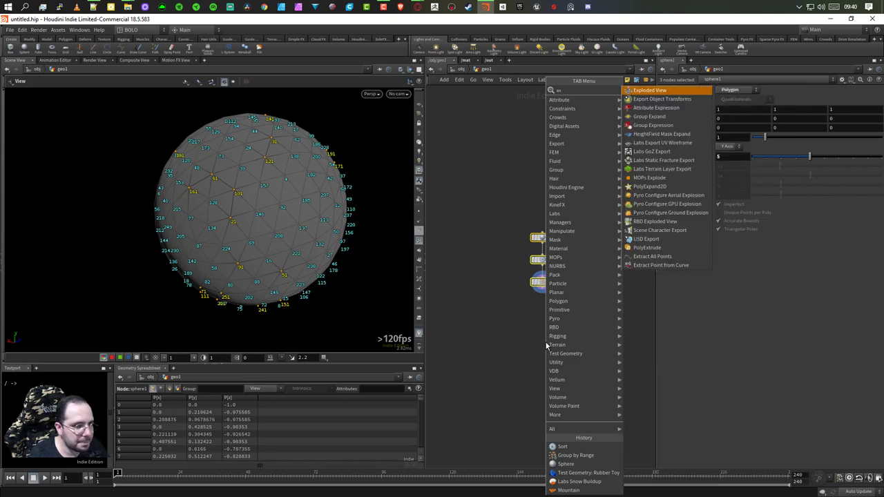
{"action": "type", "text": "pan"}
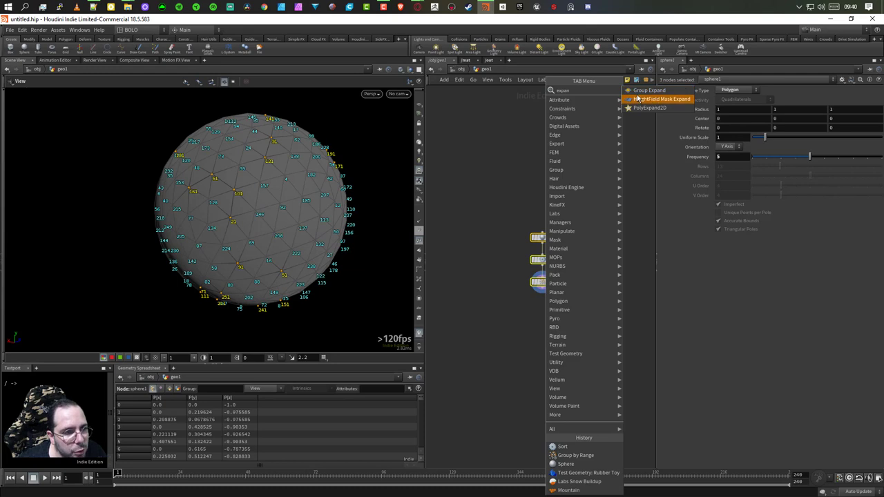
- Add a Group Expand node below grouprange1
{"action": "left_click", "coordinate": [645, 94]}
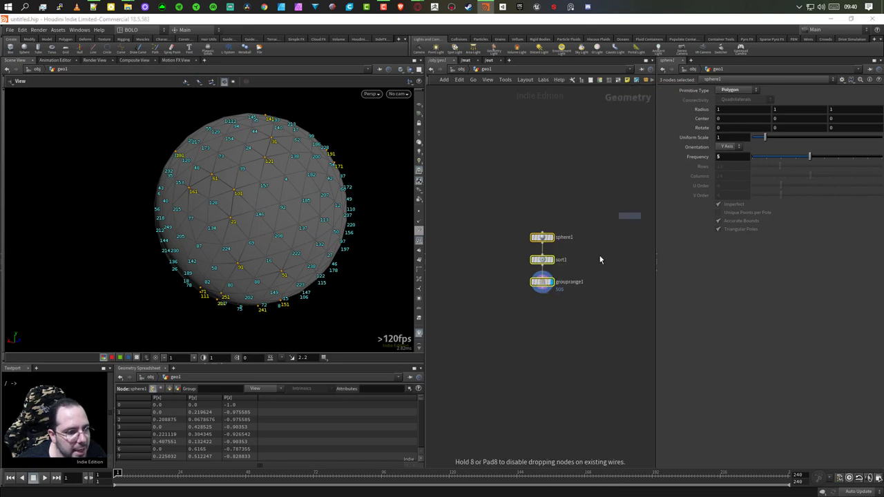
{"action": "left_click", "coordinate": [543, 313]}
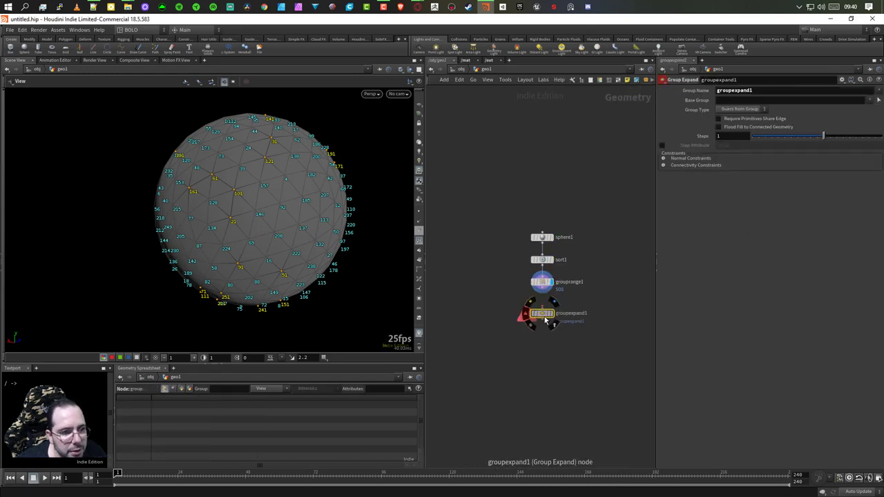
{"action": "right_click", "coordinate": [545, 320]}
{"action": "key", "text": "Escape"}
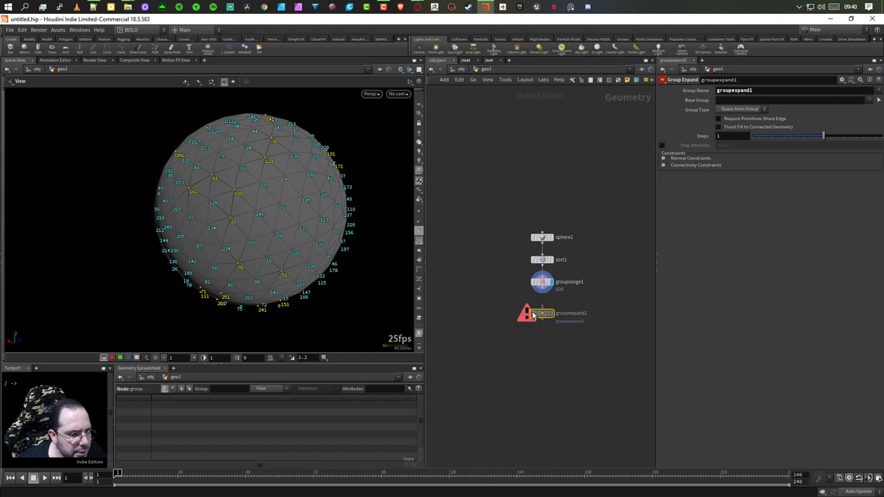
- Read groupexpand1's missing-input error, then select the node
{"action": "middle_click", "coordinate": [526, 317]}
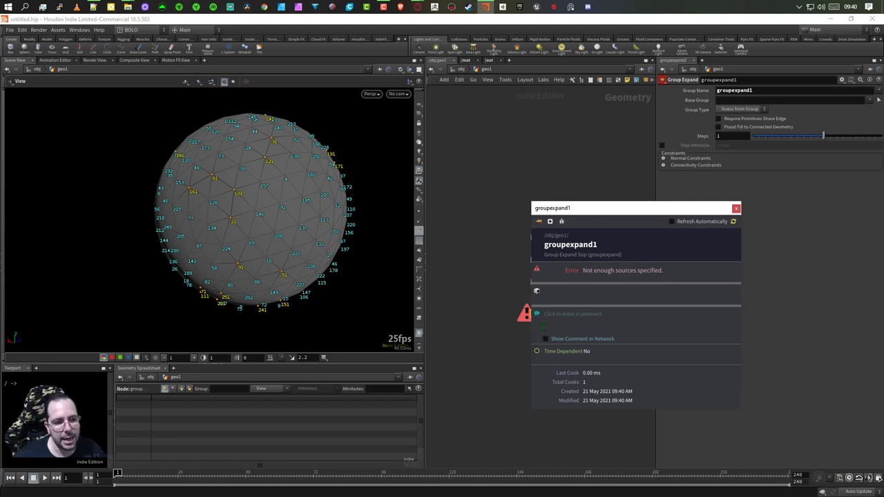
{"action": "left_click", "coordinate": [736, 208]}
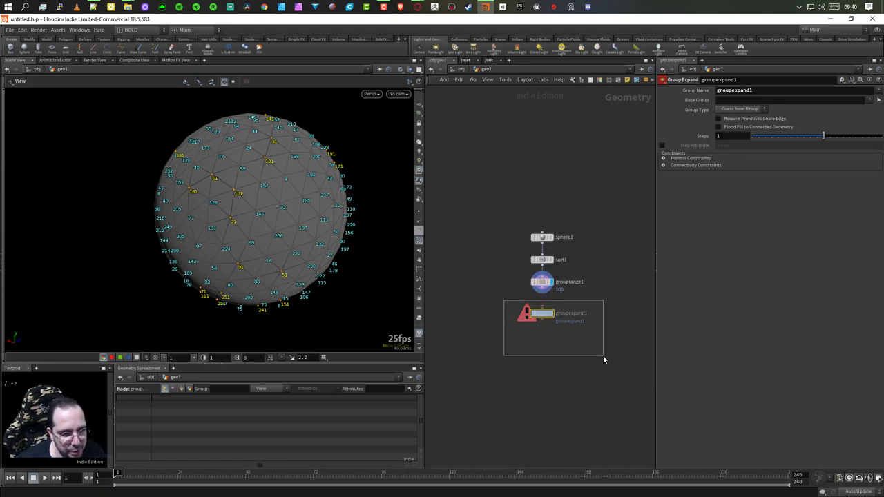
{"action": "left_click_drag", "start_coordinate": [466, 292], "coordinate": [590, 330]}
{"action": "left_click_drag", "start_coordinate": [497, 295], "coordinate": [581, 338]}
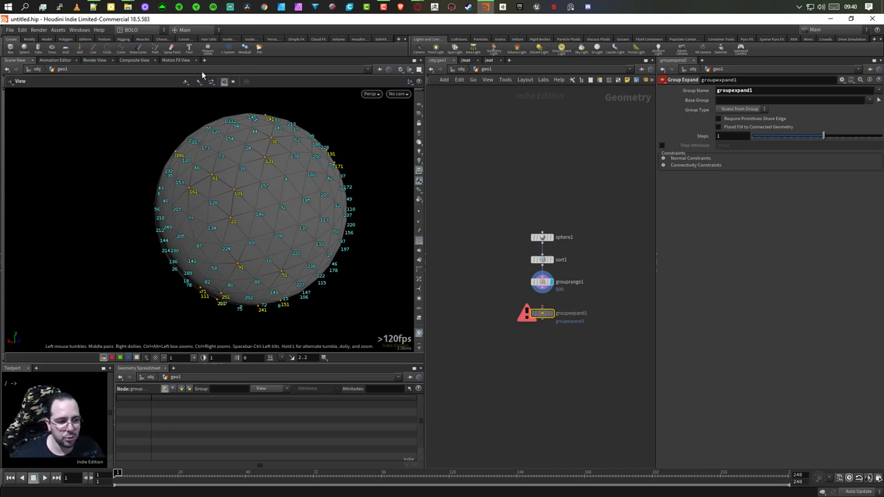
- Wire grouprange1 into groupexpand1, display it, with Group Type Points and Base Group grouprange1
{"action": "left_click", "coordinate": [542, 296]}
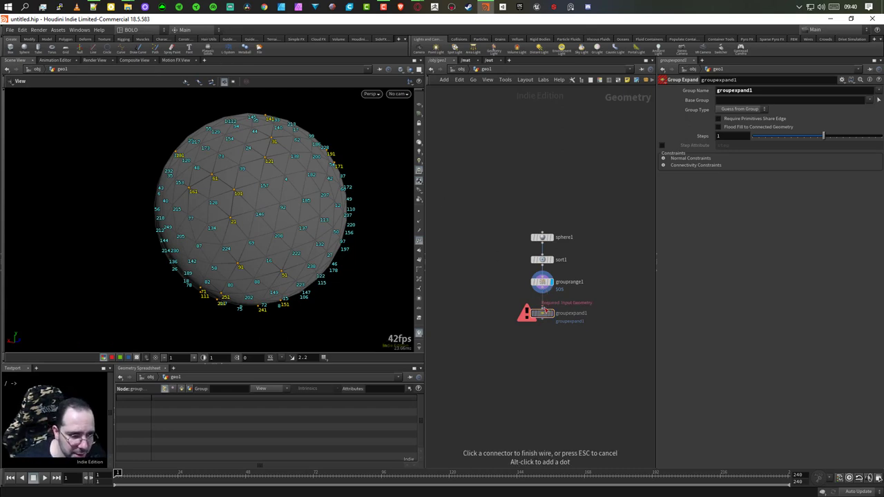
{"action": "left_click", "coordinate": [543, 309]}
{"action": "left_click", "coordinate": [550, 314]}
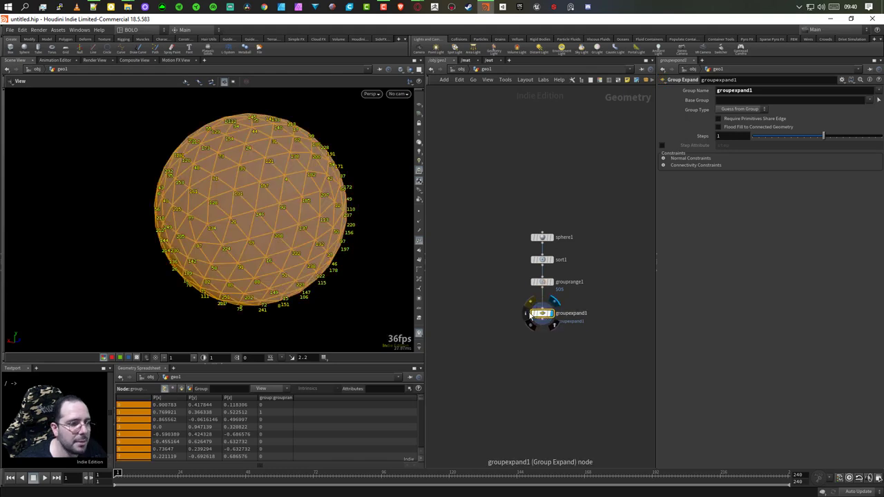
{"action": "left_click", "coordinate": [745, 109]}
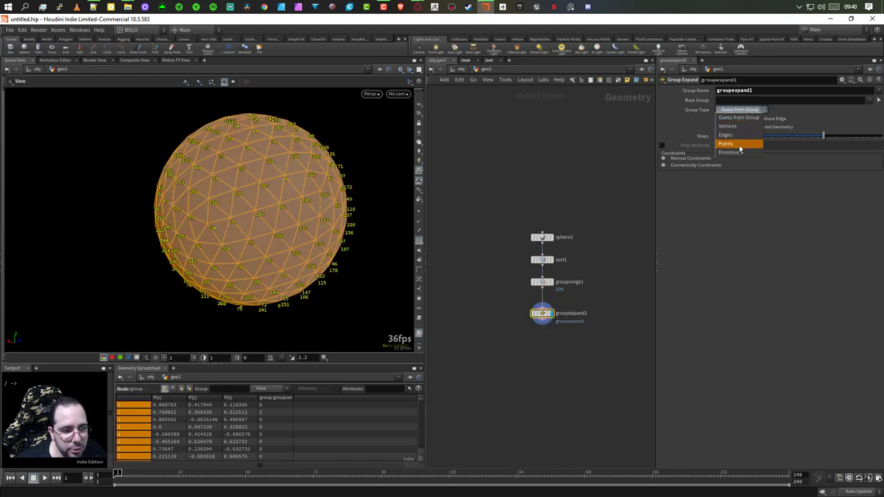
{"action": "left_click", "coordinate": [743, 145]}
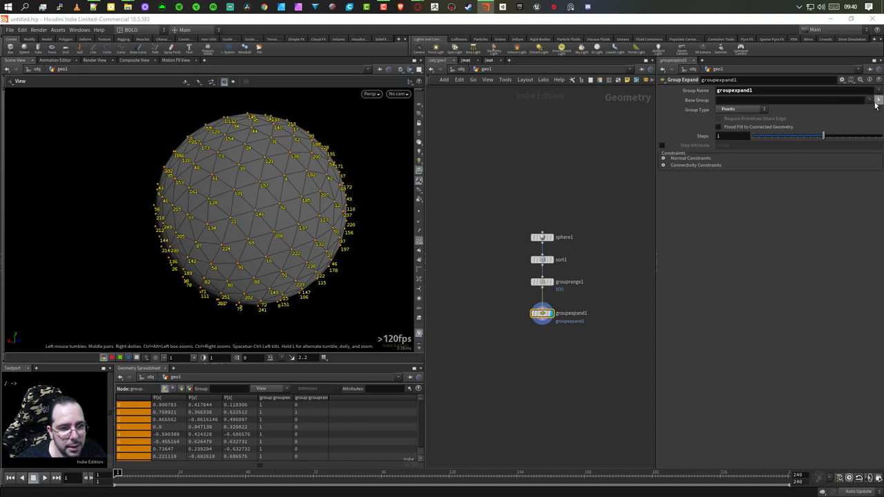
{"action": "left_click", "coordinate": [868, 100]}
{"action": "left_click", "coordinate": [832, 114]}
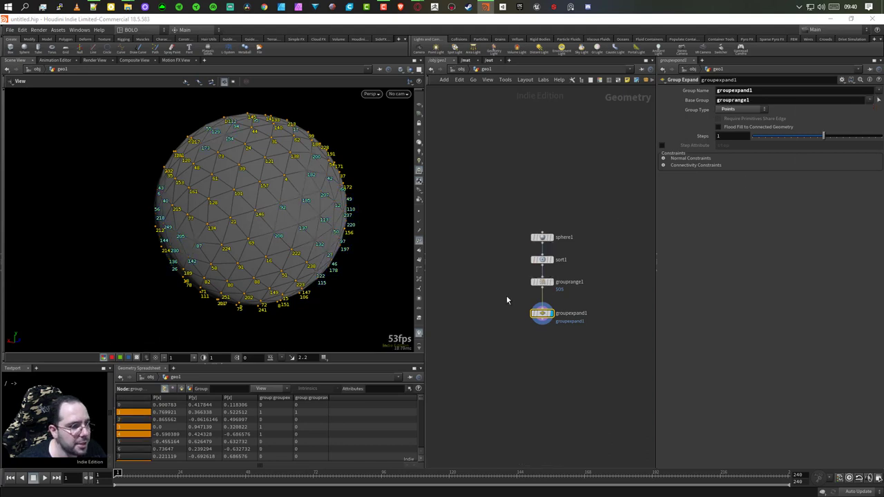
- Try different expansion Steps values, ending at 0, and inspect the expanded points
{"action": "left_click_drag", "start_coordinate": [823, 137], "coordinate": [817, 138]}
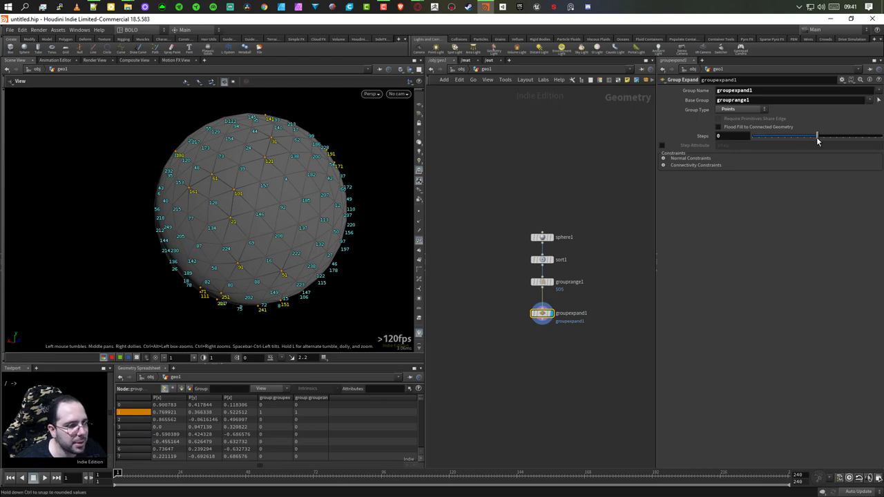
{"action": "left_click_drag", "start_coordinate": [817, 140], "coordinate": [824, 140]}
{"action": "left_click_drag", "start_coordinate": [244, 282], "coordinate": [138, 250]}
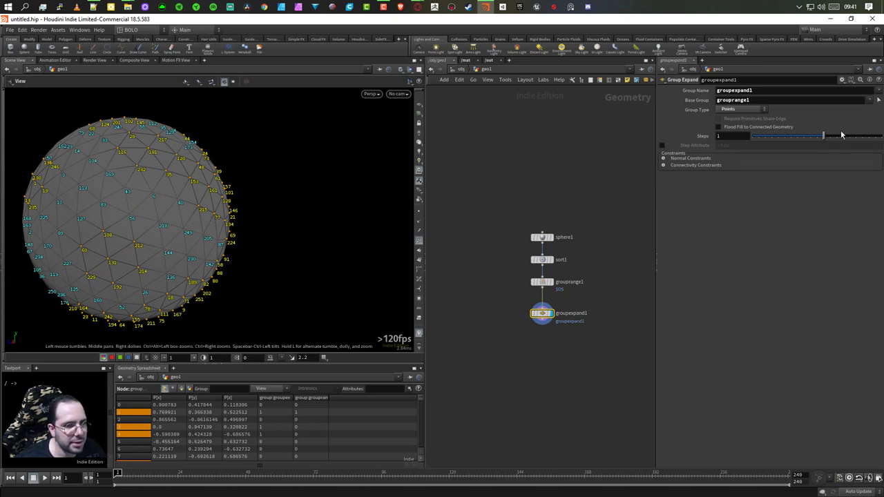
{"action": "mouse_move", "coordinate": [824, 135]}
{"action": "left_mouse_down"}
{"action": "mouse_move", "coordinate": [745, 147]}
{"action": "mouse_move", "coordinate": [826, 140]}
{"action": "mouse_move", "coordinate": [817, 141]}
{"action": "left_mouse_up"}
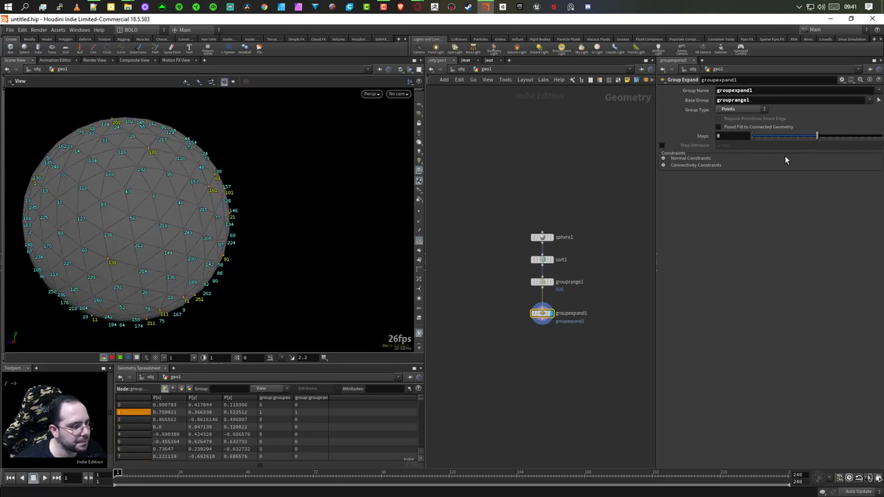
{"action": "left_click_drag", "start_coordinate": [225, 289], "coordinate": [125, 275]}
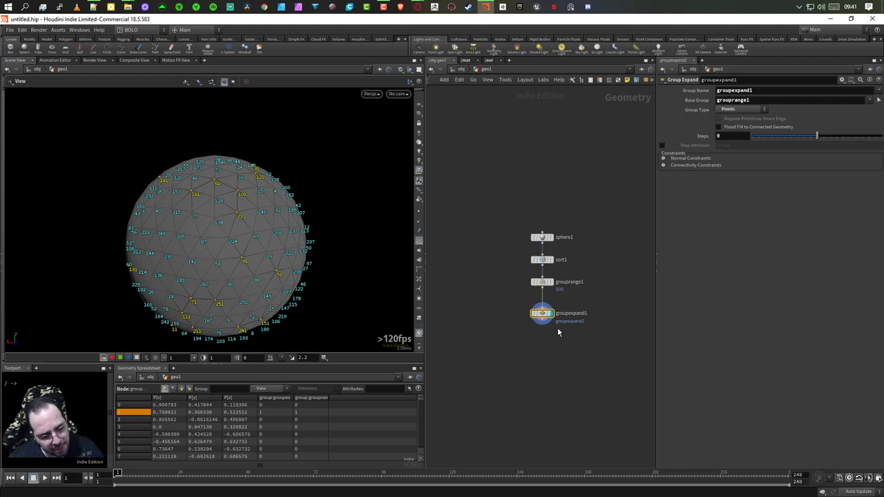
- Browse the Labs node list and cancel placing the chosen node
{"action": "left_click", "coordinate": [557, 327]}
{"action": "key", "text": "Tab"}
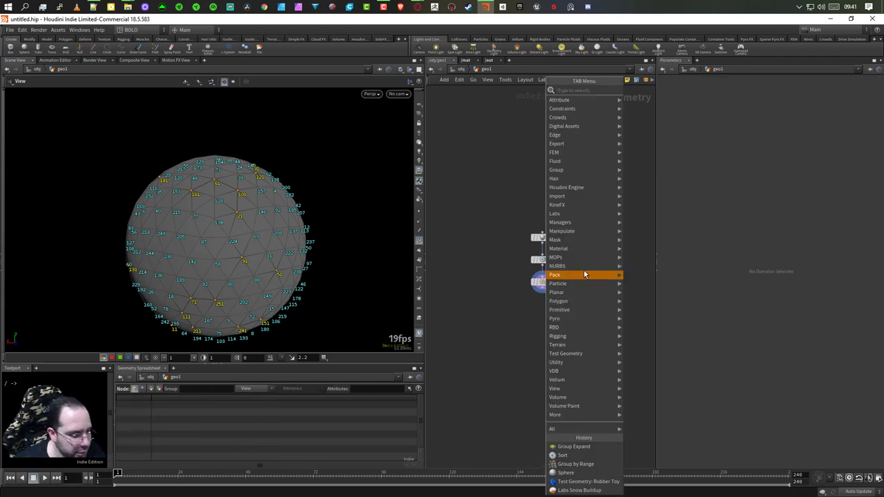
{"action": "type", "text": "labs"}
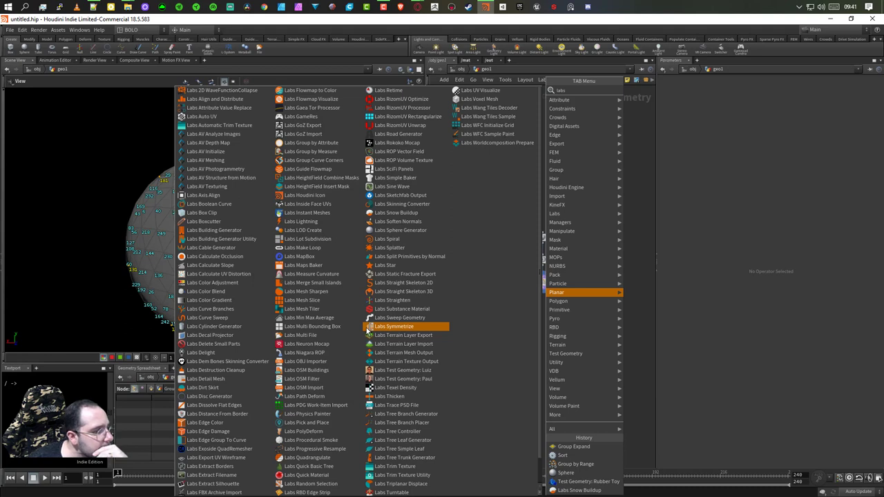
{"action": "left_click", "coordinate": [234, 197]}
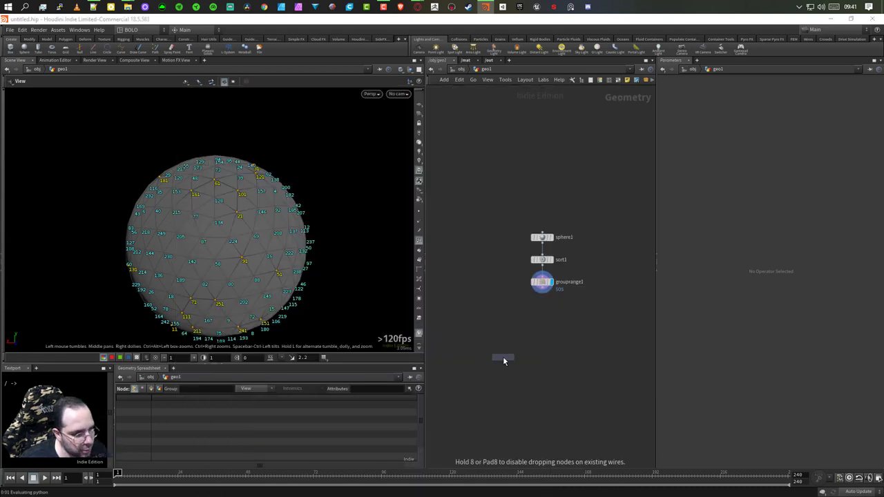
{"action": "key", "text": "Escape"}
- Add a Match Size node below the other nodes
{"action": "key", "text": "Tab"}
{"action": "type", "text": "ax"}
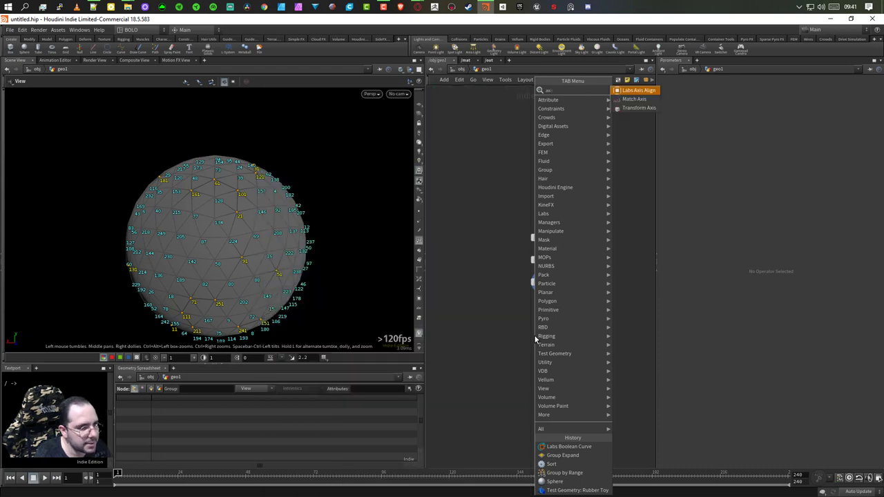
{"action": "left_click", "coordinate": [635, 99]}
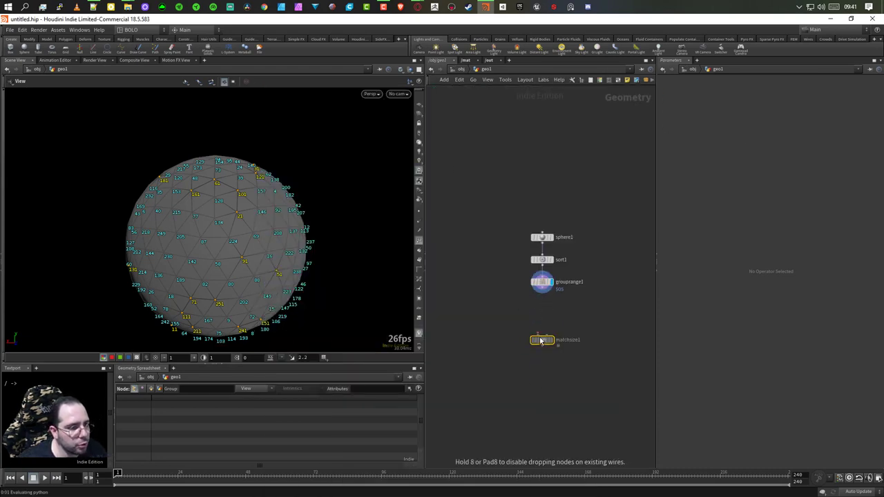
{"action": "left_click", "coordinate": [541, 340]}
- Hide the sphere's point numbers and select the sort and group range nodes
{"action": "left_click_drag", "start_coordinate": [377, 142], "coordinate": [241, 323]}
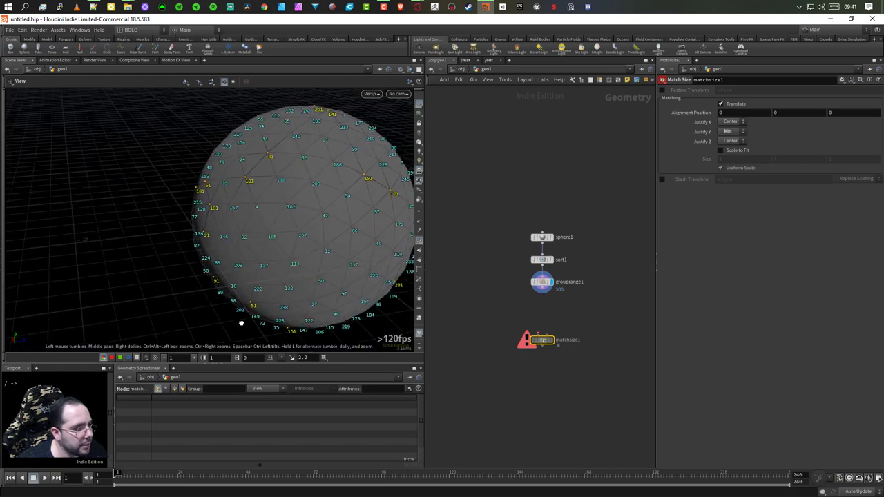
{"action": "scroll", "coordinate": [335, 307], "scroll_direction": "down", "scroll_amount": 3}
{"action": "scroll", "coordinate": [366, 284], "scroll_direction": "down", "scroll_amount": 2}
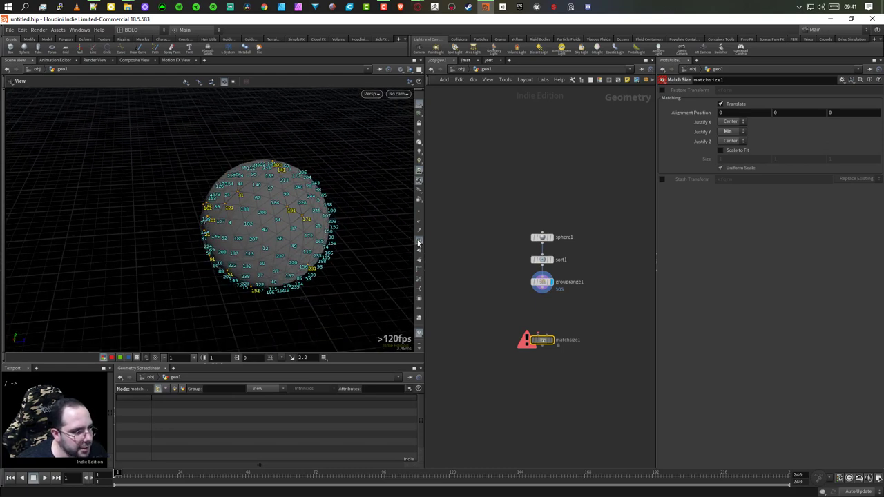
{"action": "left_click", "coordinate": [417, 242]}
{"action": "mouse_move", "coordinate": [361, 203]}
{"action": "left_mouse_down"}
{"action": "mouse_move", "coordinate": [256, 247]}
{"action": "mouse_move", "coordinate": [267, 242]}
{"action": "left_mouse_up"}
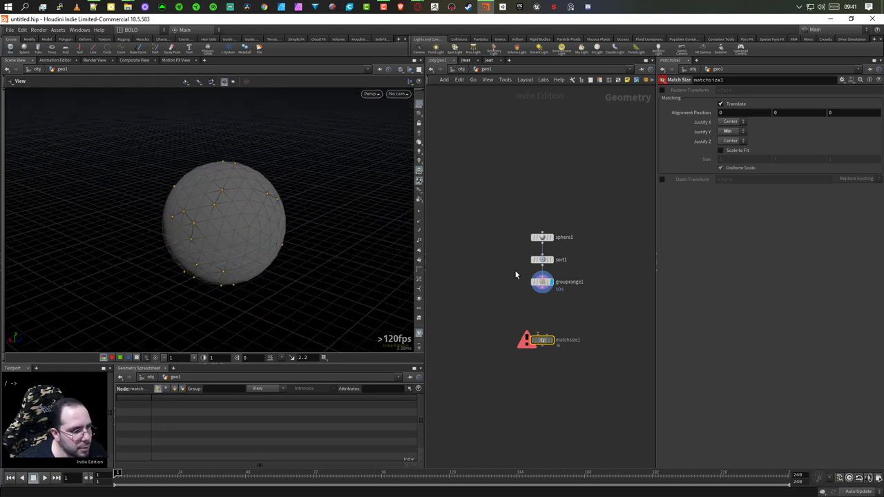
{"action": "left_click_drag", "start_coordinate": [517, 250], "coordinate": [578, 309]}
- Delete the sort and group range nodes and wire sphere1 into matchsize1
{"action": "key", "text": "Delete"}
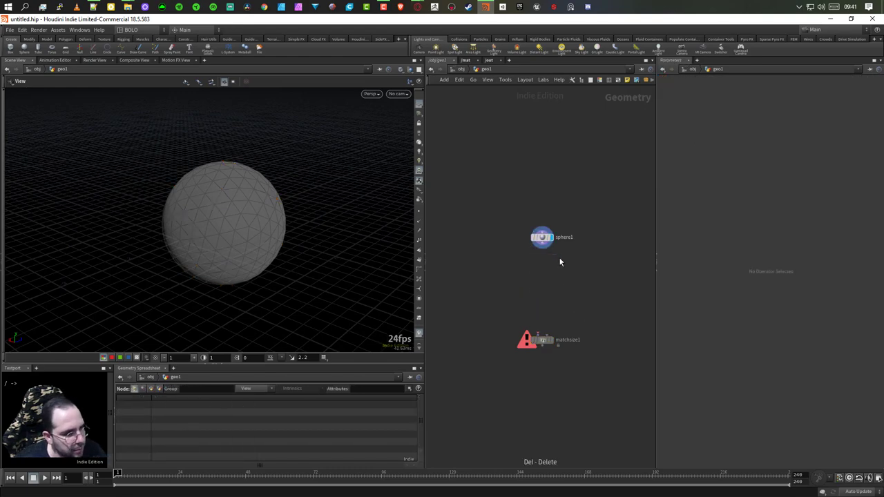
{"action": "left_click", "coordinate": [542, 247]}
{"action": "left_click", "coordinate": [542, 334]}
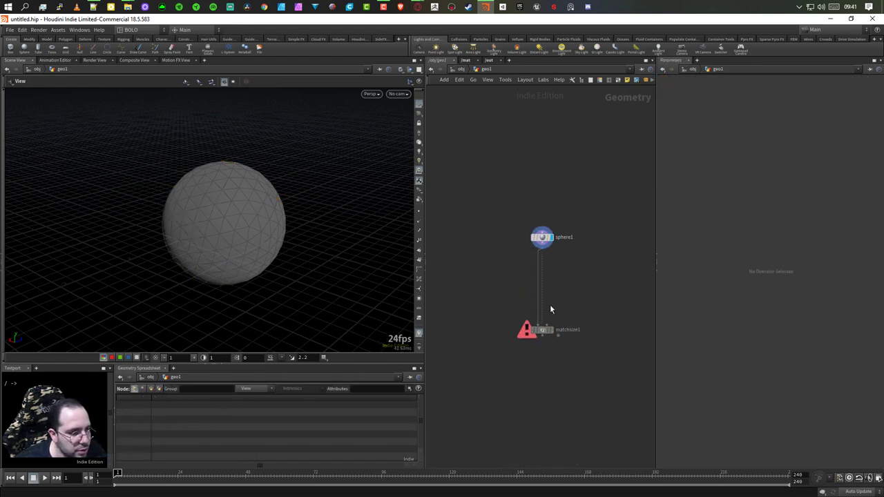
{"action": "left_click_drag", "start_coordinate": [543, 329], "coordinate": [544, 268]}
- Place matchsize1 just under sphere1 and display its result
{"action": "mouse_move", "coordinate": [319, 274]}
{"action": "left_mouse_down"}
{"action": "mouse_move", "coordinate": [292, 299]}
{"action": "mouse_move", "coordinate": [278, 297]}
{"action": "mouse_move", "coordinate": [263, 259]}
{"action": "left_mouse_up"}
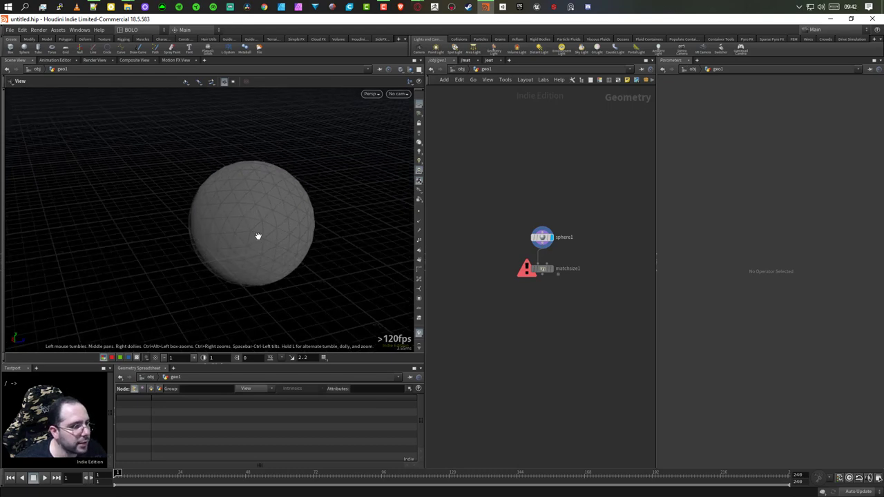
{"action": "left_click", "coordinate": [542, 270]}
{"action": "left_click_drag", "start_coordinate": [550, 274], "coordinate": [547, 268]}
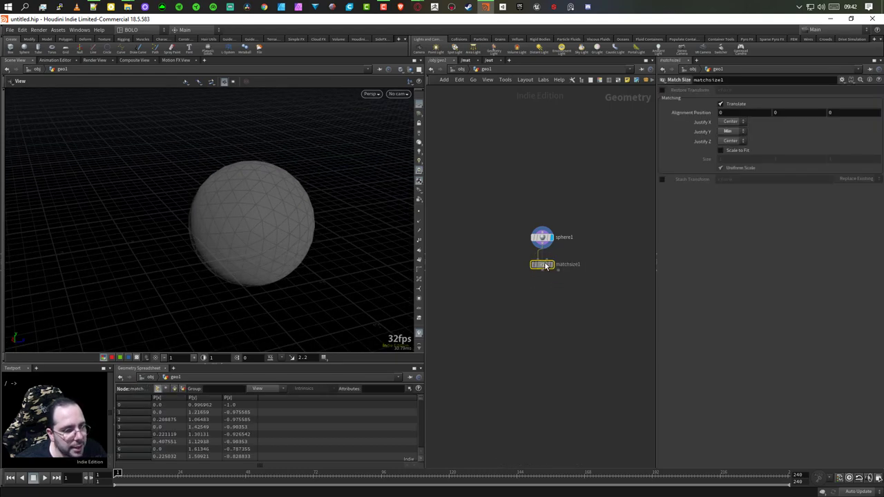
{"action": "left_click", "coordinate": [546, 266]}
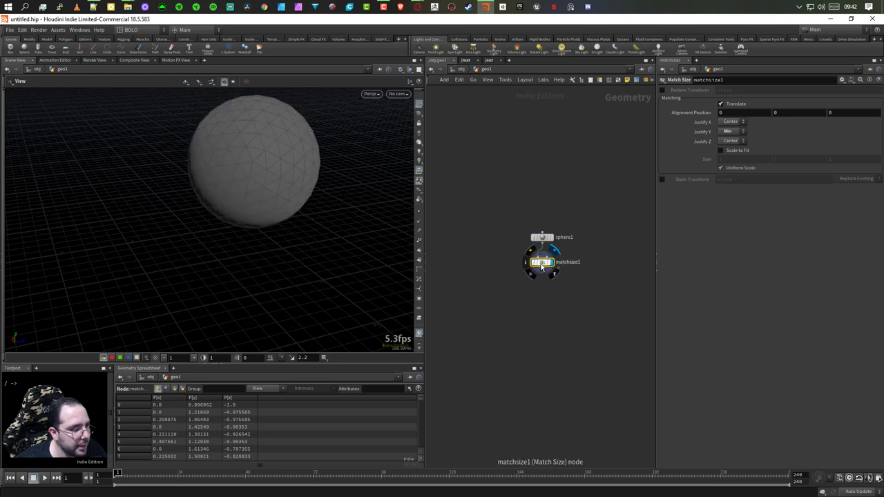
{"action": "mouse_move", "coordinate": [290, 263]}
{"action": "left_mouse_down"}
{"action": "mouse_move", "coordinate": [205, 244]}
{"action": "mouse_move", "coordinate": [170, 270]}
{"action": "mouse_move", "coordinate": [250, 290]}
{"action": "left_mouse_up"}
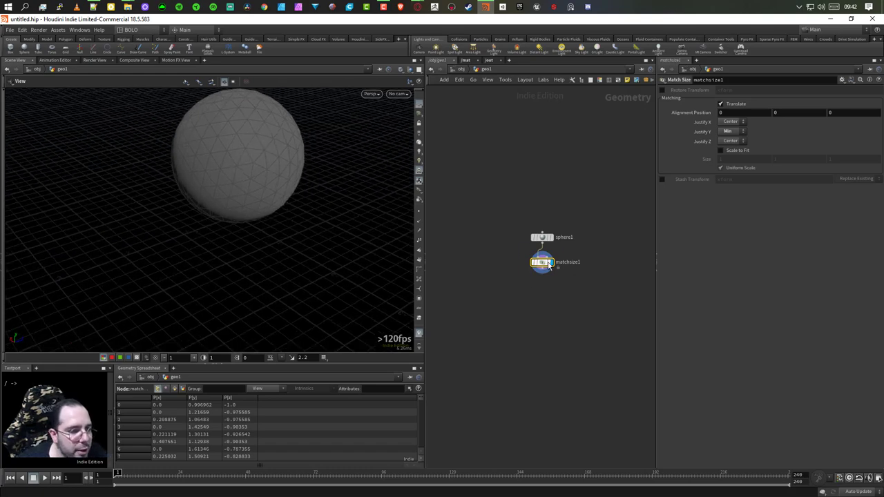
- Inspect the sphere resting on the grid via Justify Y Min from several angles
{"action": "left_click_drag", "start_coordinate": [505, 248], "coordinate": [569, 281]}
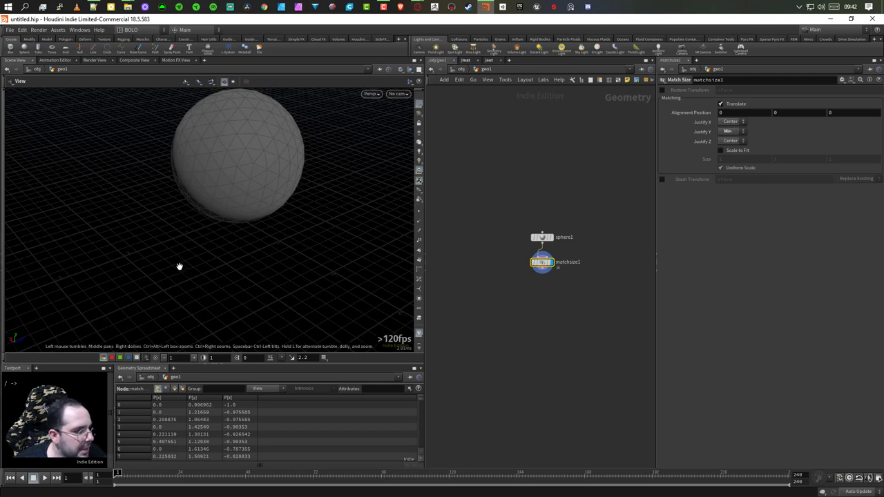
{"action": "left_click_drag", "start_coordinate": [185, 260], "coordinate": [237, 253]}
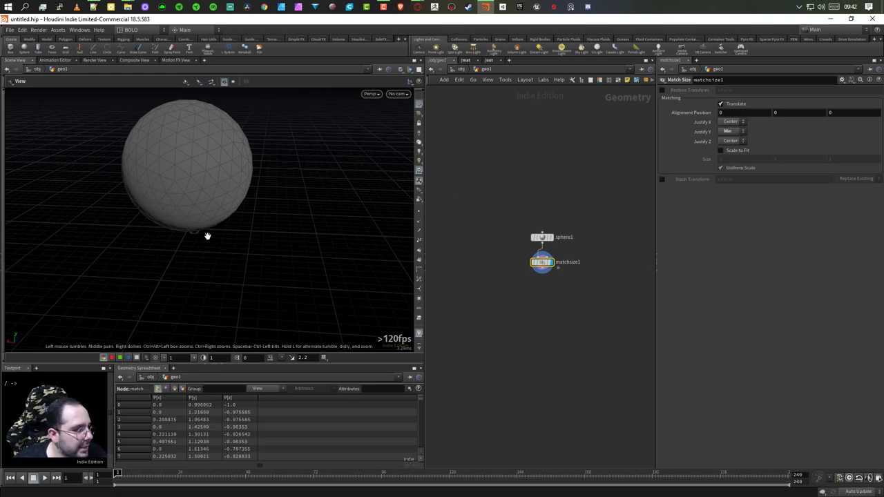
{"action": "mouse_move", "coordinate": [195, 237]}
{"action": "left_mouse_down"}
{"action": "mouse_move", "coordinate": [214, 257]}
{"action": "mouse_move", "coordinate": [196, 237]}
{"action": "left_mouse_up"}
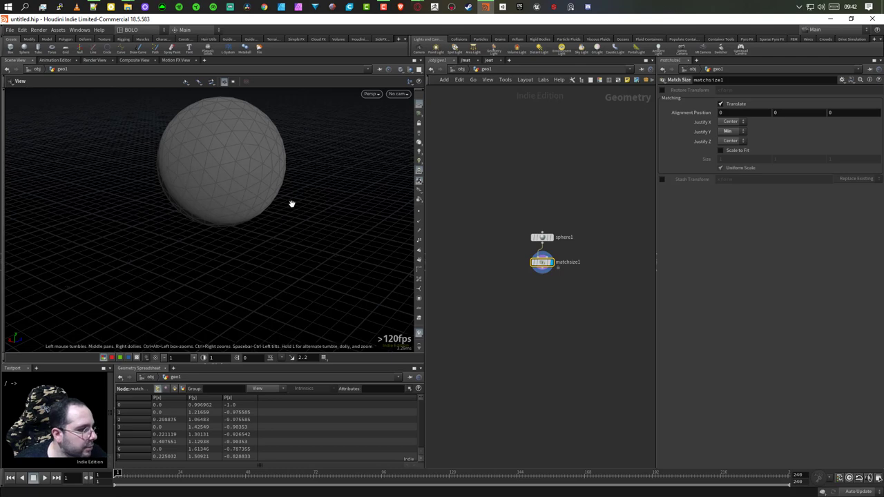
{"action": "mouse_move", "coordinate": [223, 224]}
{"action": "left_mouse_down"}
{"action": "mouse_move", "coordinate": [207, 265]}
{"action": "mouse_move", "coordinate": [11, 350]}
{"action": "left_mouse_up"}
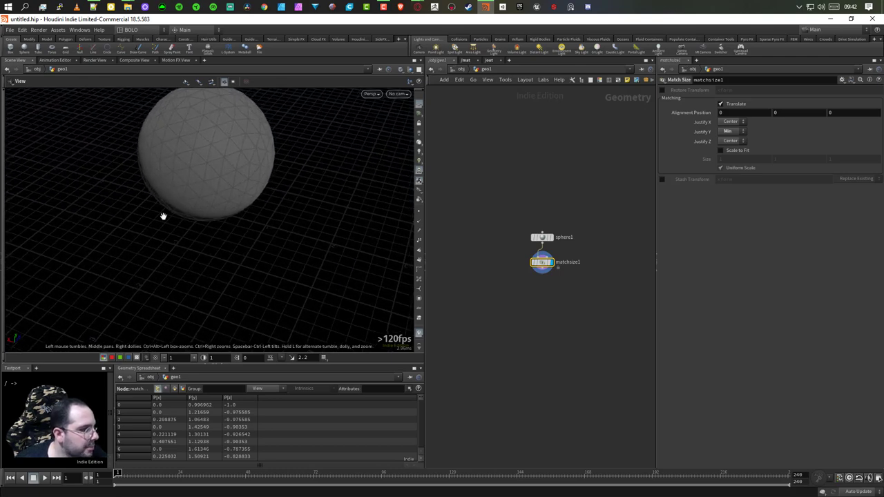
{"action": "mouse_move", "coordinate": [113, 295]}
{"action": "left_mouse_down"}
{"action": "mouse_move", "coordinate": [288, 201]}
{"action": "mouse_move", "coordinate": [246, 166]}
{"action": "mouse_move", "coordinate": [270, 253]}
{"action": "mouse_move", "coordinate": [292, 260]}
{"action": "left_mouse_up"}
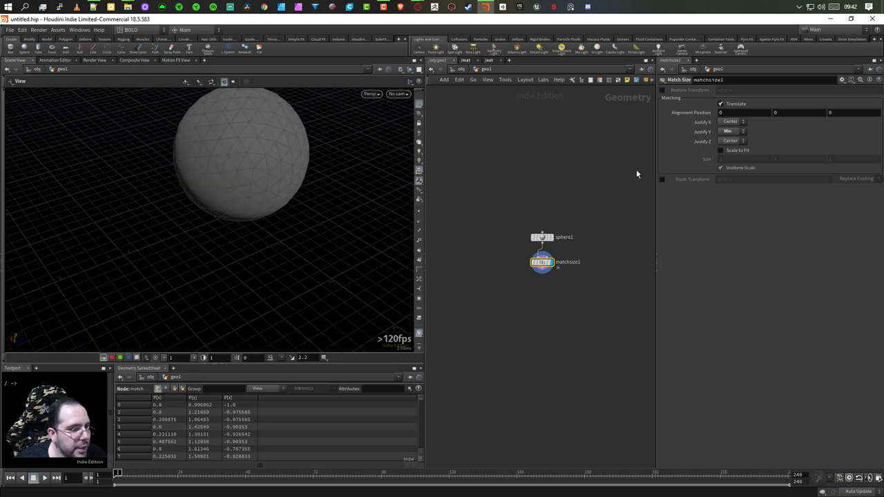
- Try Justify X Min on matchsize1, then set it back to Center
{"action": "left_click", "coordinate": [729, 122]}
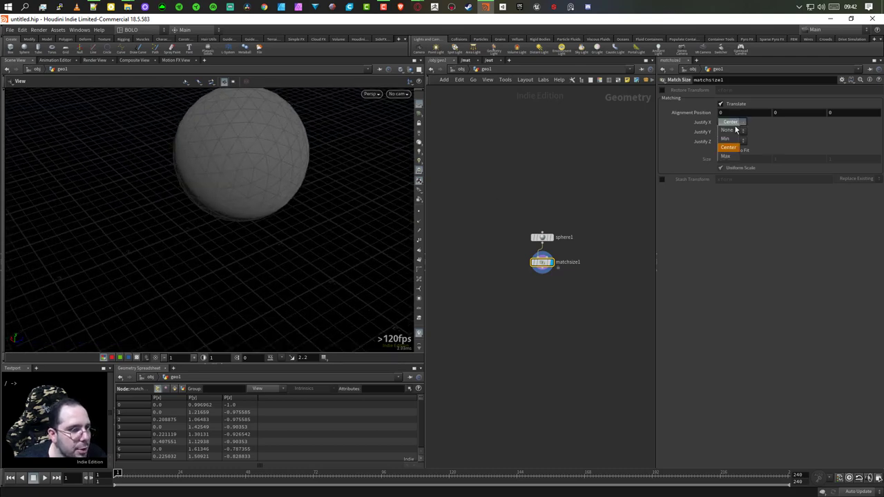
{"action": "left_click", "coordinate": [730, 128]}
{"action": "mouse_move", "coordinate": [31, 305]}
{"action": "left_mouse_down"}
{"action": "mouse_move", "coordinate": [103, 285]}
{"action": "mouse_move", "coordinate": [167, 248]}
{"action": "left_mouse_up"}
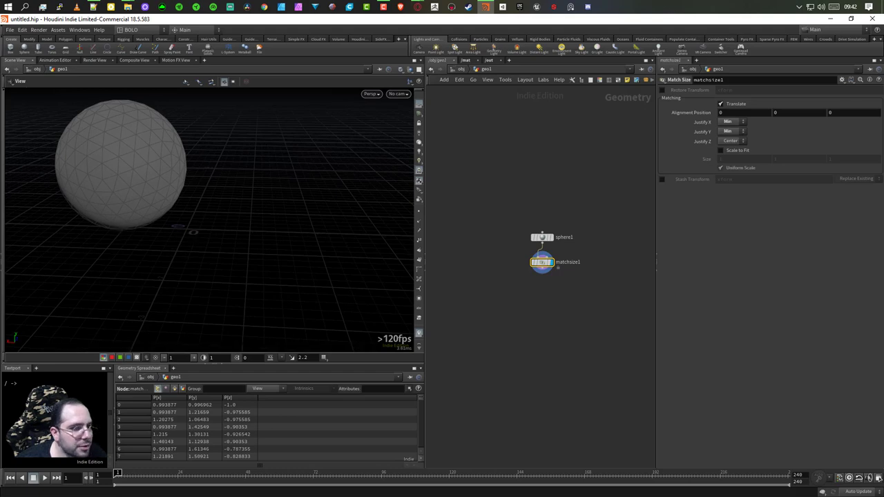
{"action": "left_click", "coordinate": [735, 131]}
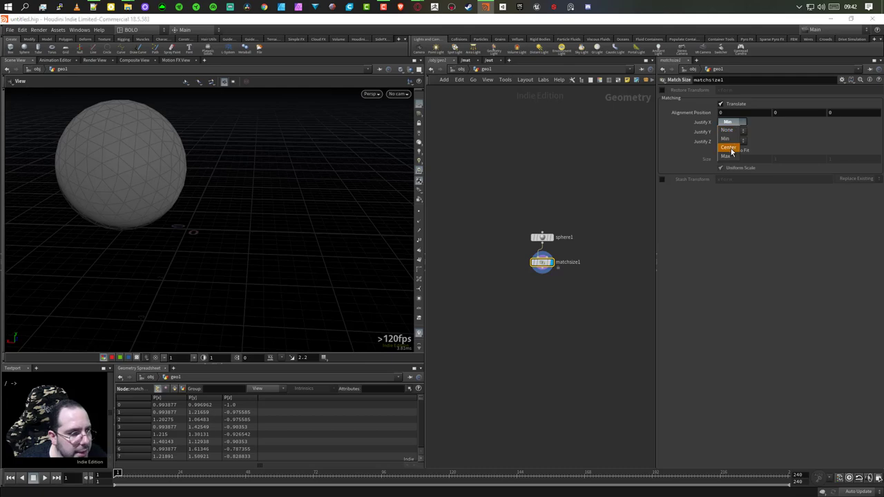
{"action": "left_click", "coordinate": [732, 139]}
- Add a Box bounding sphere1 and show it as a wireframe template reference
{"action": "key", "text": "Tab"}
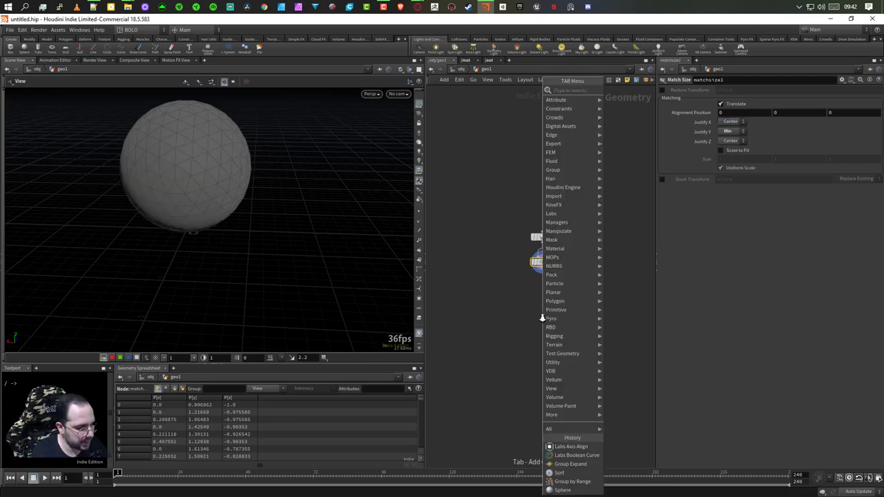
{"action": "type", "text": "blast"}
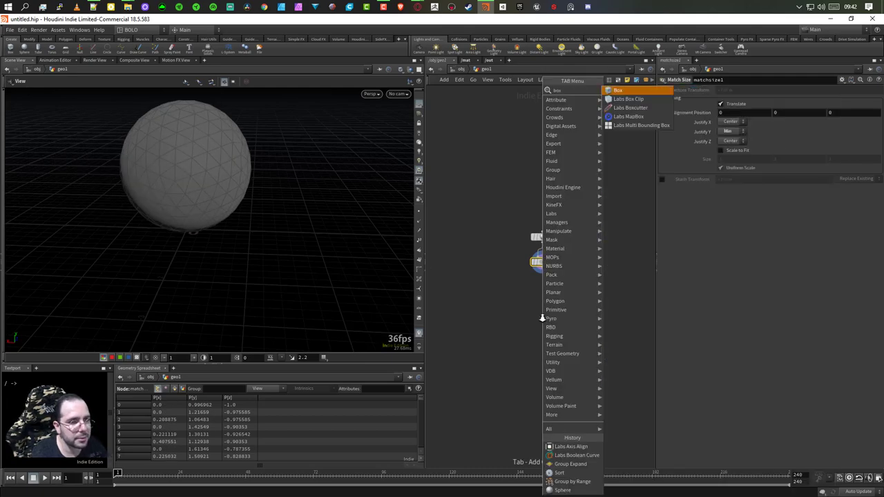
{"action": "key", "text": "Return"}
{"action": "left_click", "coordinate": [484, 271]}
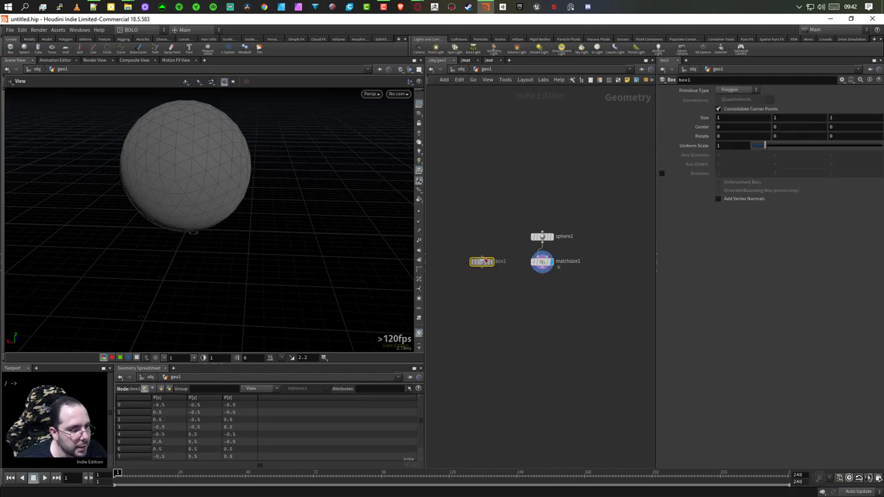
{"action": "left_click", "coordinate": [482, 257]}
{"action": "left_click", "coordinate": [543, 246]}
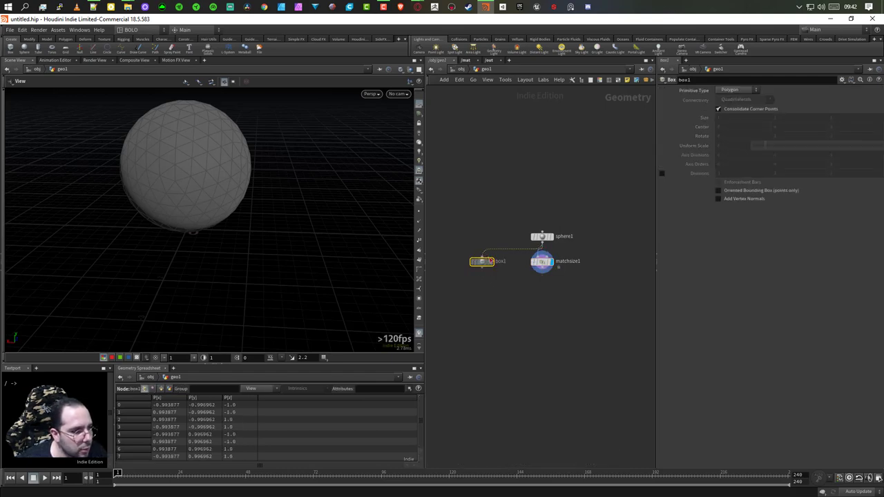
{"action": "left_click", "coordinate": [494, 274]}
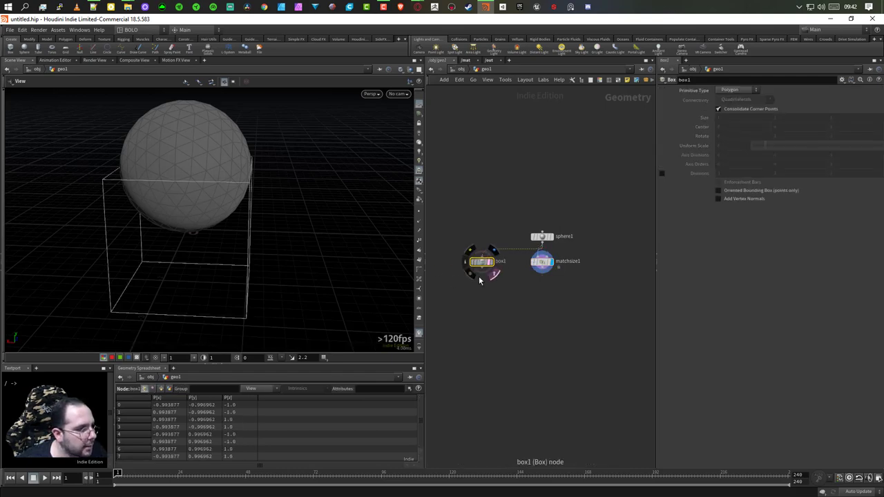
{"action": "left_click_drag", "start_coordinate": [242, 278], "coordinate": [337, 274]}
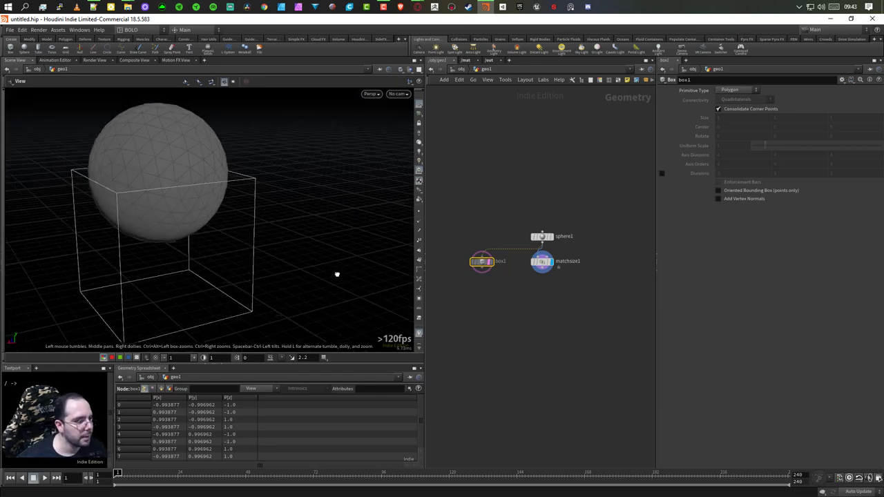
- Connect box1 into matchsize1's second input and reselect matchsize1
{"action": "left_click", "coordinate": [482, 270]}
{"action": "left_click", "coordinate": [550, 271]}
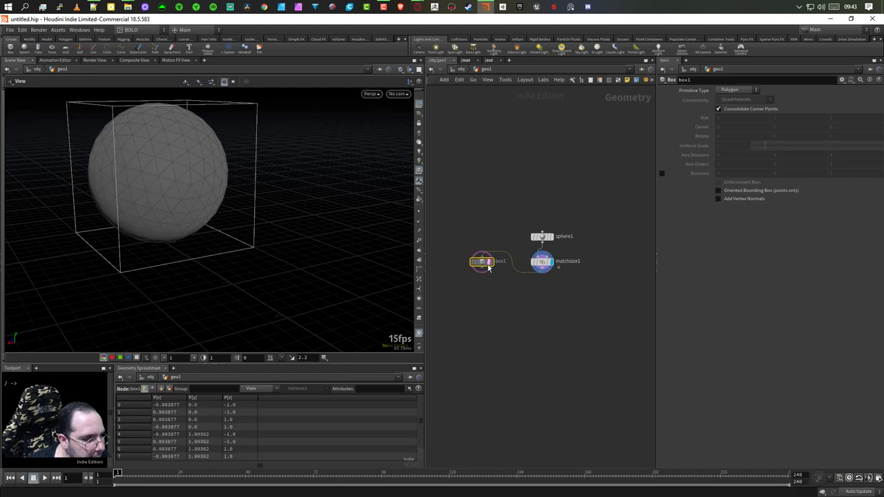
{"action": "left_click_drag", "start_coordinate": [481, 262], "coordinate": [473, 298]}
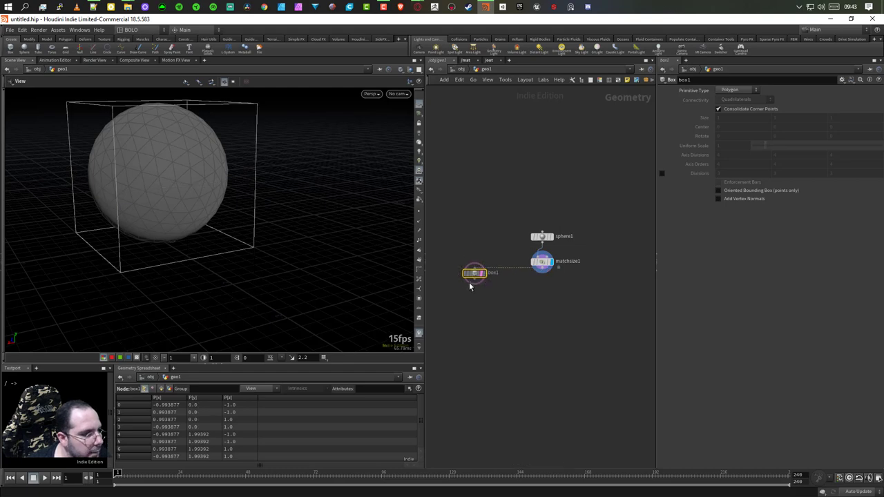
{"action": "left_click", "coordinate": [557, 269]}
{"action": "left_click", "coordinate": [542, 263]}
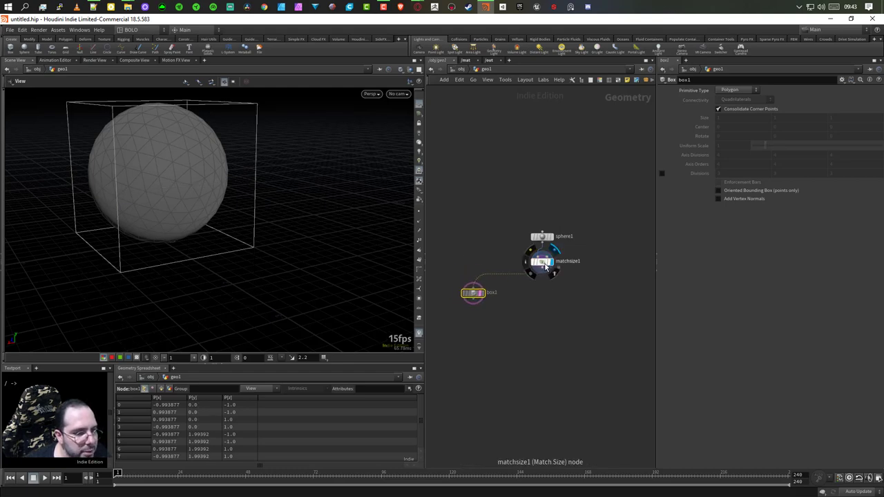
{"action": "left_click", "coordinate": [732, 123]}
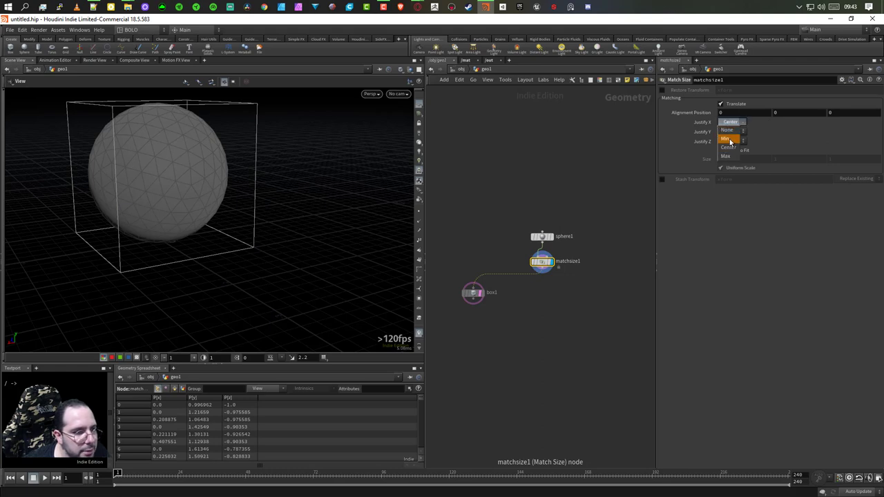
- Undo a Justify X Min change and move box1 up beside matchsize1
{"action": "left_click", "coordinate": [733, 130]}
{"action": "key", "text": "ctrl+z"}
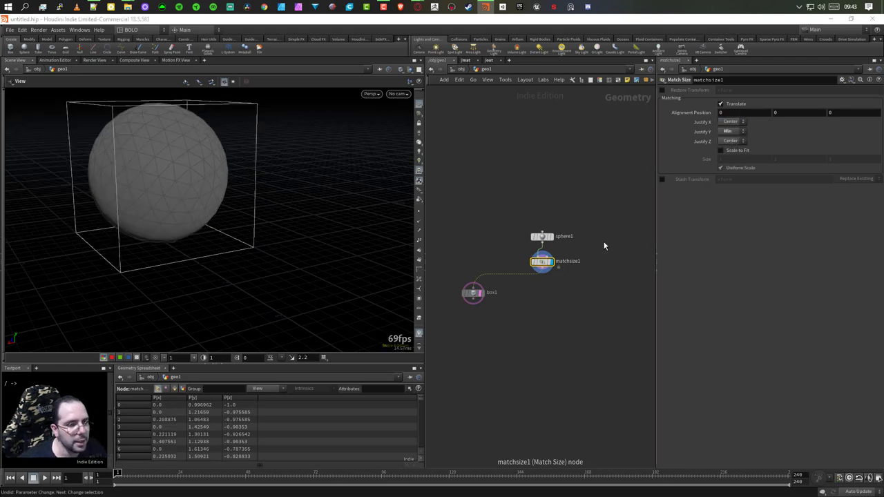
{"action": "left_click", "coordinate": [473, 292]}
{"action": "left_click", "coordinate": [540, 253]}
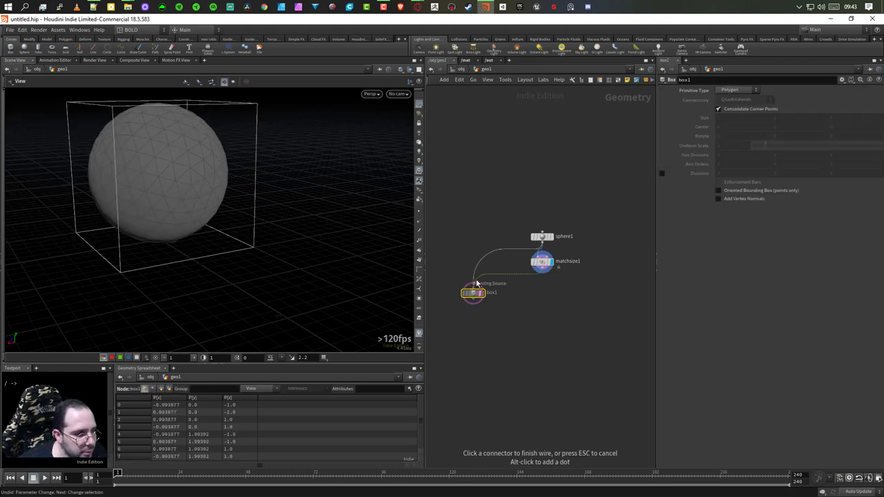
{"action": "left_click_drag", "start_coordinate": [473, 292], "coordinate": [479, 261]}
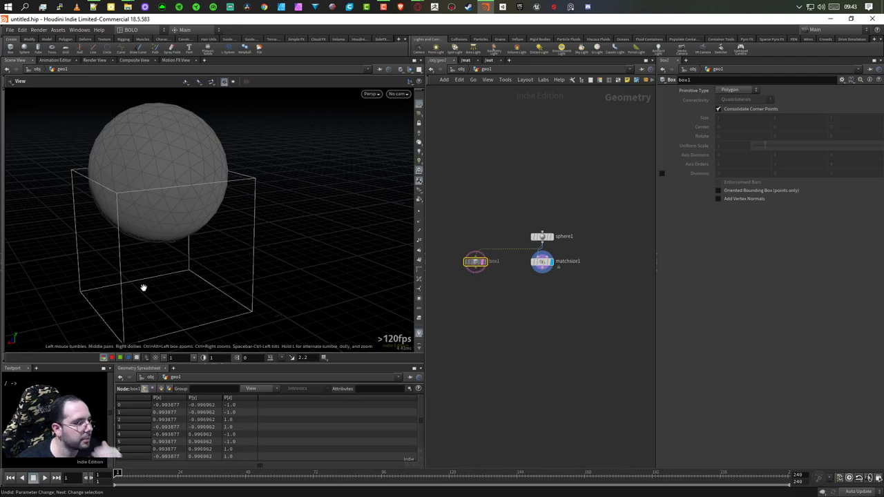
{"action": "mouse_move", "coordinate": [142, 286]}
{"action": "left_mouse_down"}
{"action": "mouse_move", "coordinate": [201, 280]}
{"action": "mouse_move", "coordinate": [153, 271]}
{"action": "mouse_move", "coordinate": [145, 282]}
{"action": "left_mouse_up"}
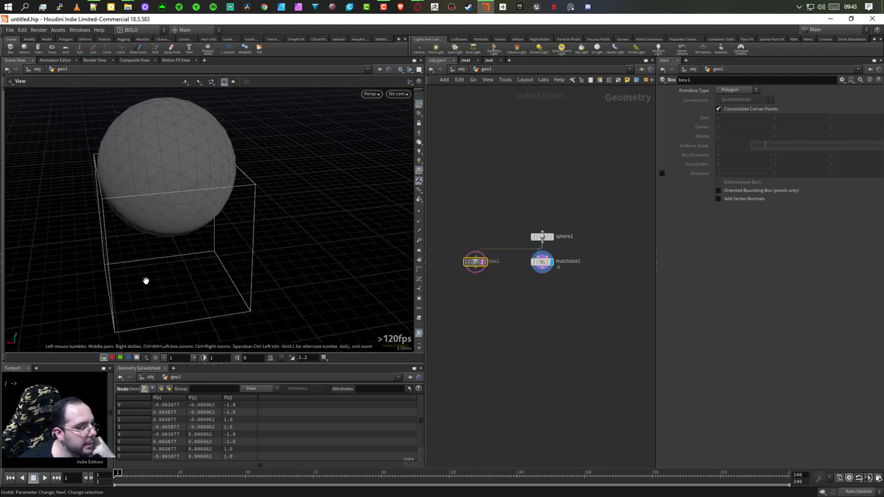
- Inspect the sphere against box1 from several angles, keeping Justify X at Center
{"action": "left_click", "coordinate": [542, 262]}
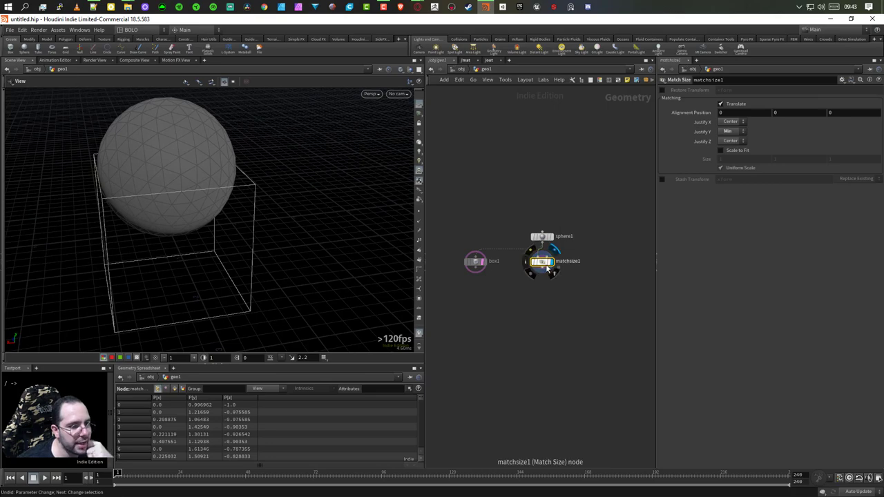
{"action": "mouse_move", "coordinate": [248, 205]}
{"action": "left_mouse_down"}
{"action": "mouse_move", "coordinate": [239, 232]}
{"action": "mouse_move", "coordinate": [263, 247]}
{"action": "mouse_move", "coordinate": [177, 256]}
{"action": "mouse_move", "coordinate": [215, 221]}
{"action": "left_mouse_up"}
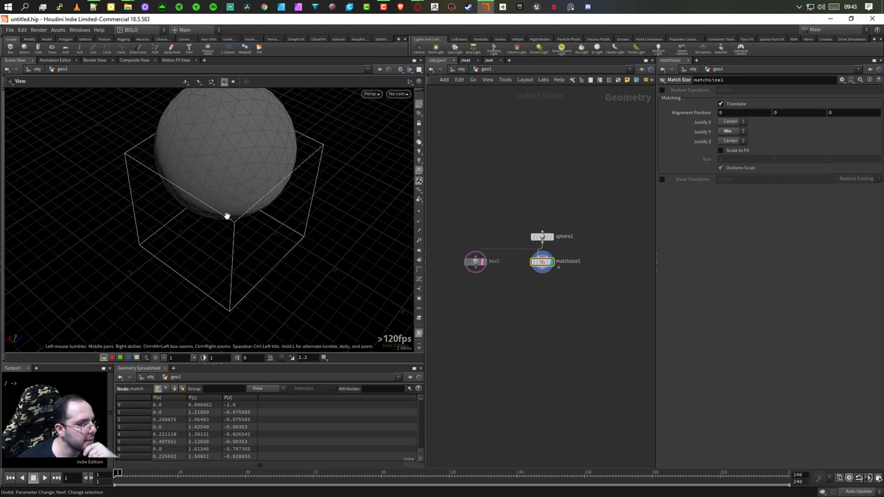
{"action": "mouse_move", "coordinate": [227, 214]}
{"action": "left_mouse_down"}
{"action": "mouse_move", "coordinate": [195, 225]}
{"action": "mouse_move", "coordinate": [245, 188]}
{"action": "left_mouse_up"}
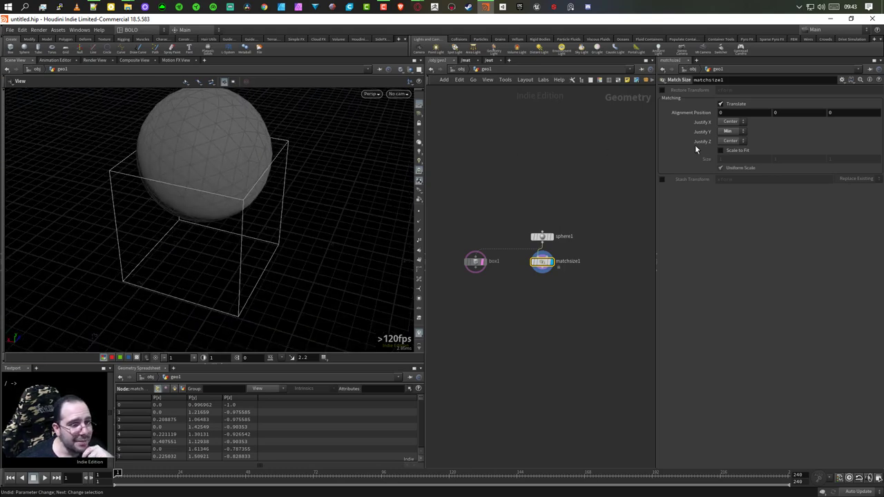
{"action": "left_click", "coordinate": [731, 122]}
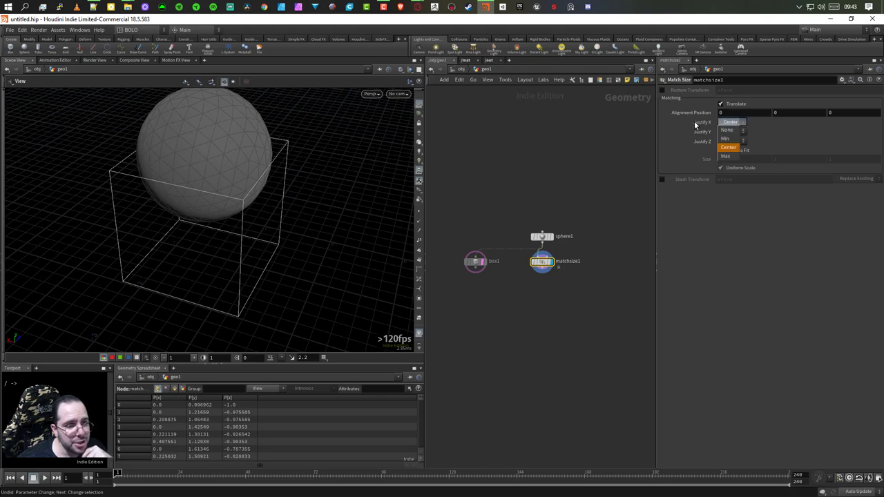
{"action": "left_click", "coordinate": [180, 246]}
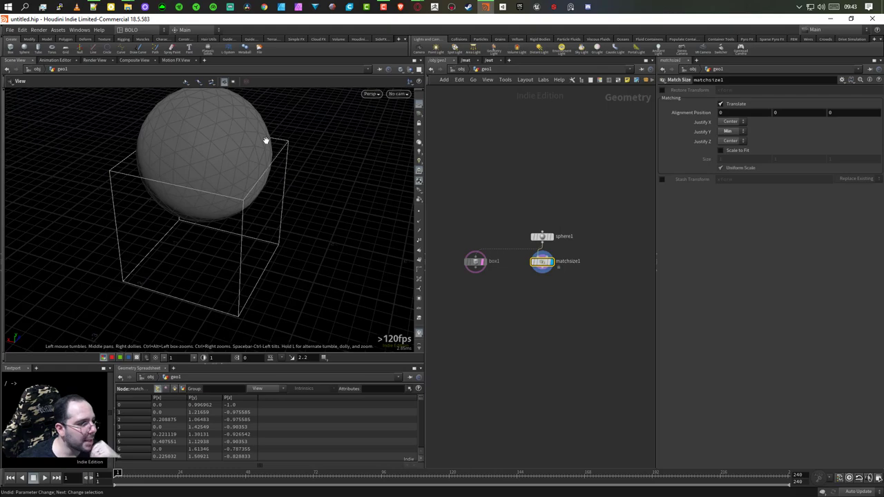
{"action": "left_click_drag", "start_coordinate": [114, 239], "coordinate": [125, 216]}
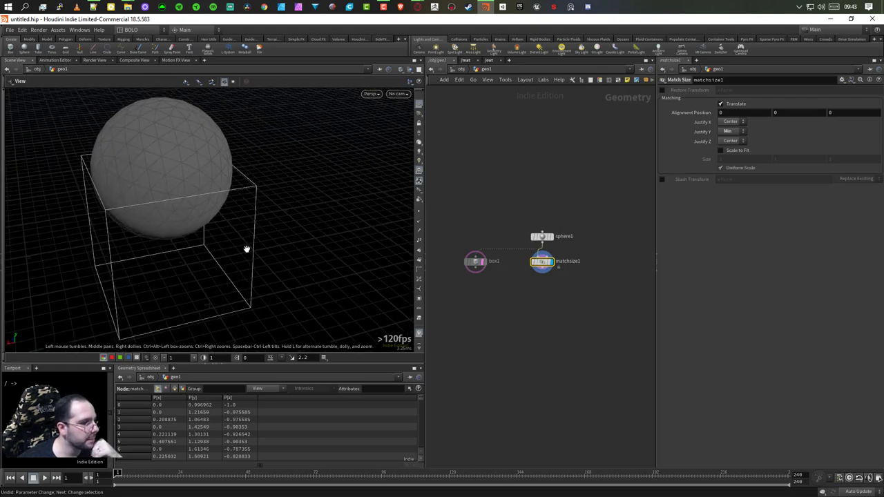
{"action": "mouse_move", "coordinate": [247, 249]}
{"action": "left_mouse_down"}
{"action": "mouse_move", "coordinate": [191, 254]}
{"action": "mouse_move", "coordinate": [159, 182]}
{"action": "left_mouse_up"}
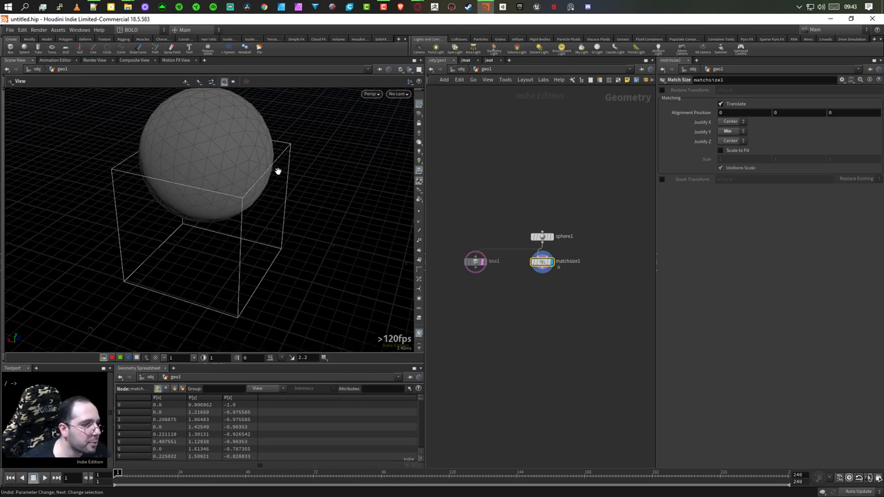
{"action": "left_click_drag", "start_coordinate": [166, 247], "coordinate": [181, 243]}
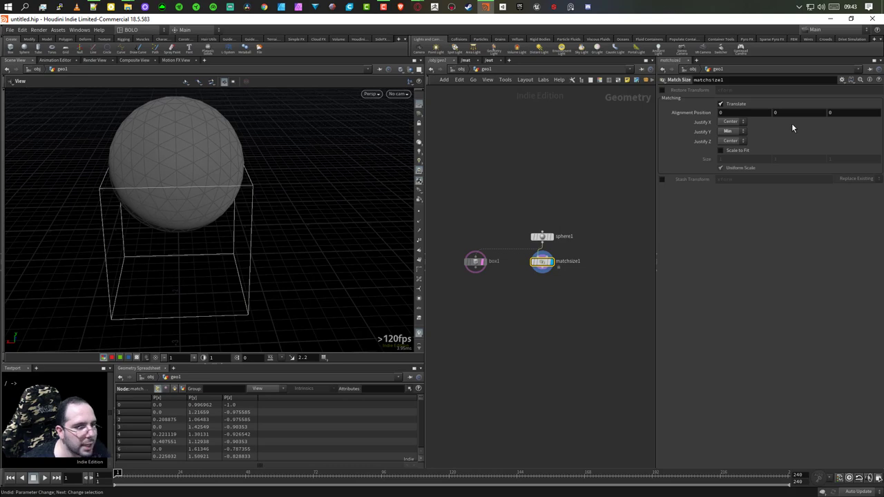
- Try Match Size Justify X at Min, then Max, then back to Center, orbiting to compare
{"action": "left_click", "coordinate": [732, 122]}
{"action": "left_click", "coordinate": [731, 123]}
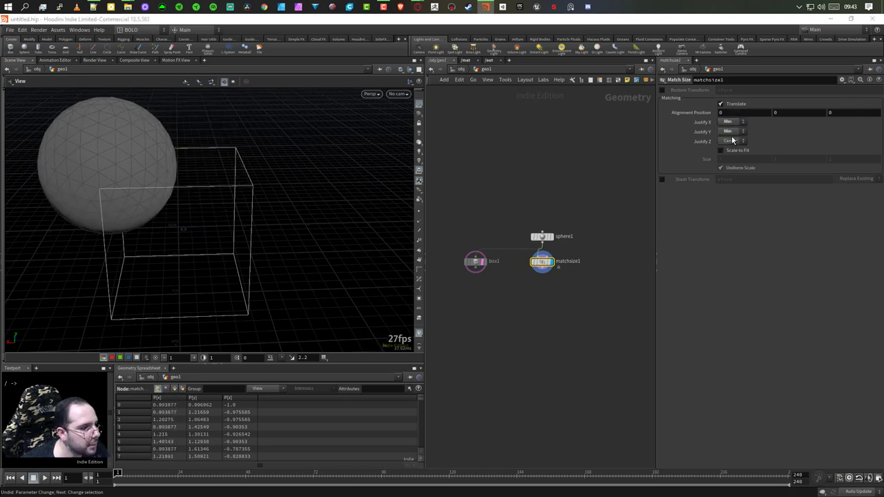
{"action": "mouse_move", "coordinate": [245, 245]}
{"action": "left_mouse_down"}
{"action": "mouse_move", "coordinate": [226, 268]}
{"action": "mouse_move", "coordinate": [203, 147]}
{"action": "left_mouse_up"}
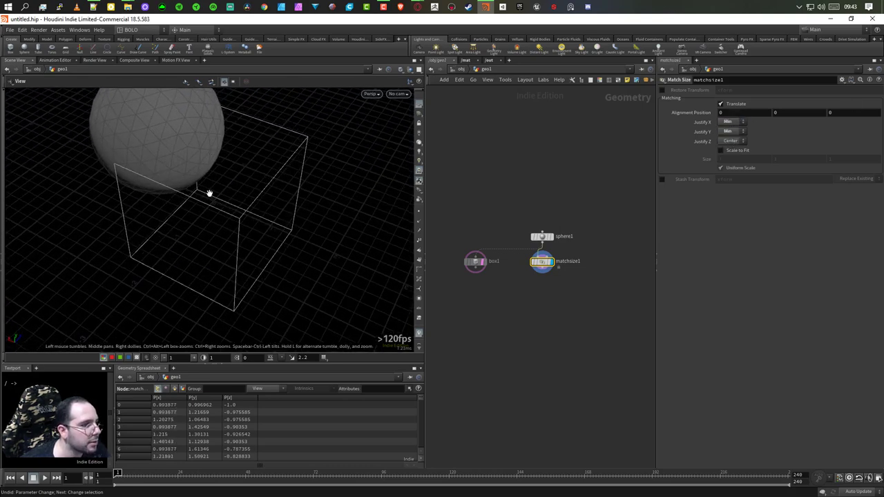
{"action": "left_click_drag", "start_coordinate": [191, 186], "coordinate": [204, 208]}
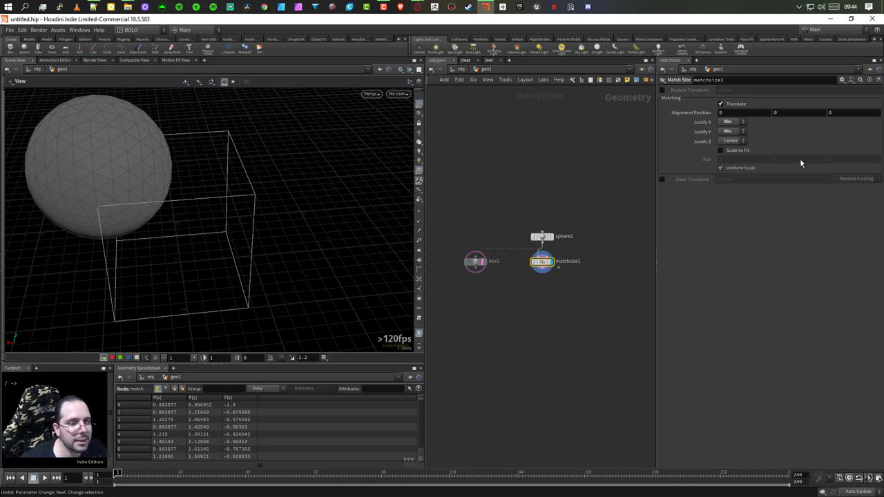
{"action": "left_click", "coordinate": [733, 124]}
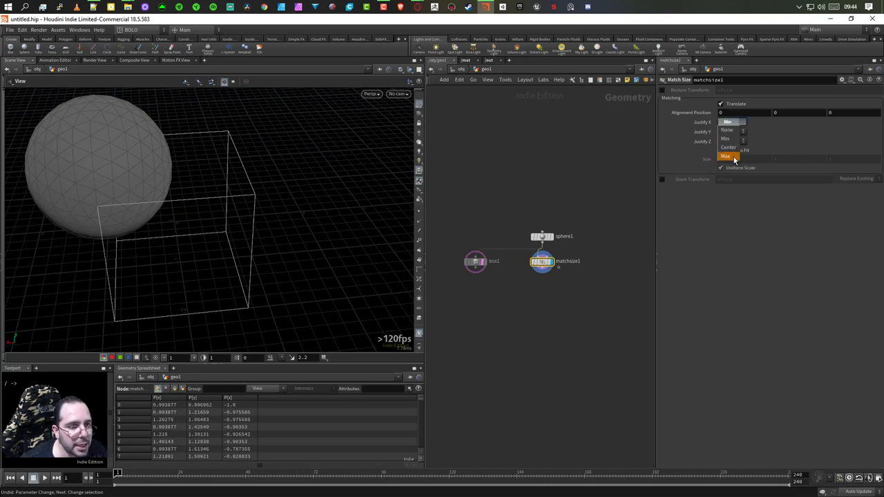
{"action": "left_click", "coordinate": [733, 157]}
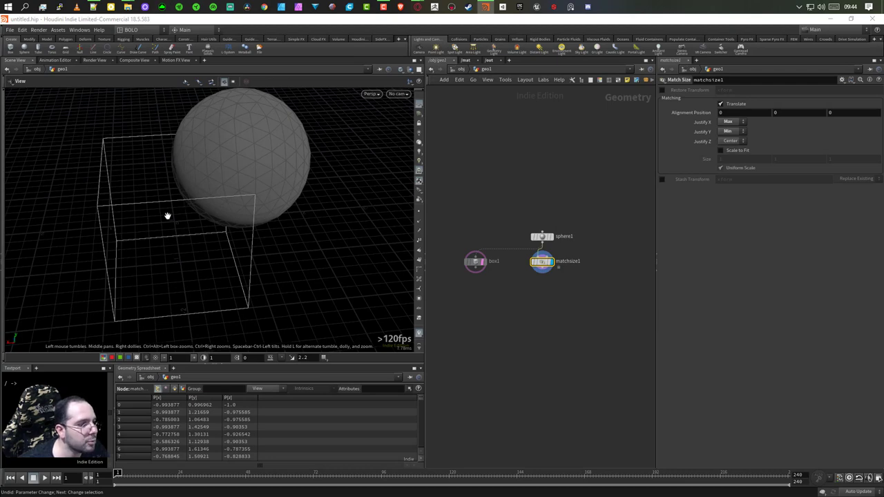
{"action": "left_click", "coordinate": [732, 122]}
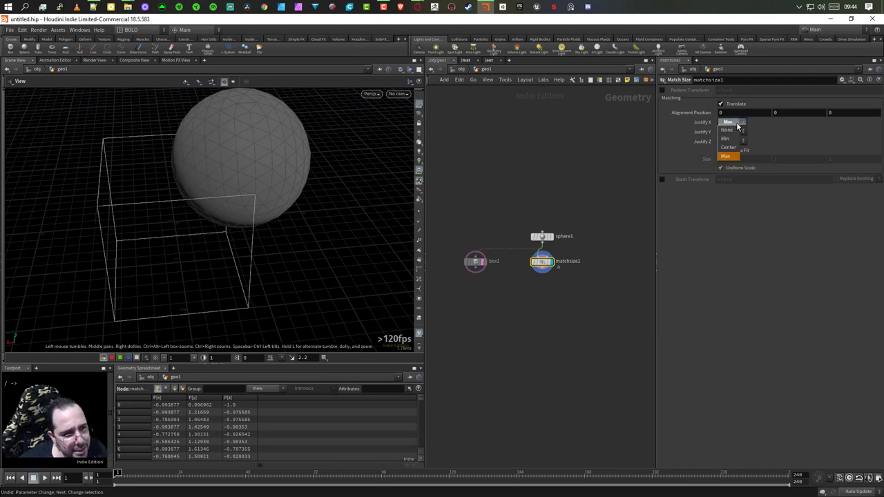
{"action": "left_click", "coordinate": [731, 143]}
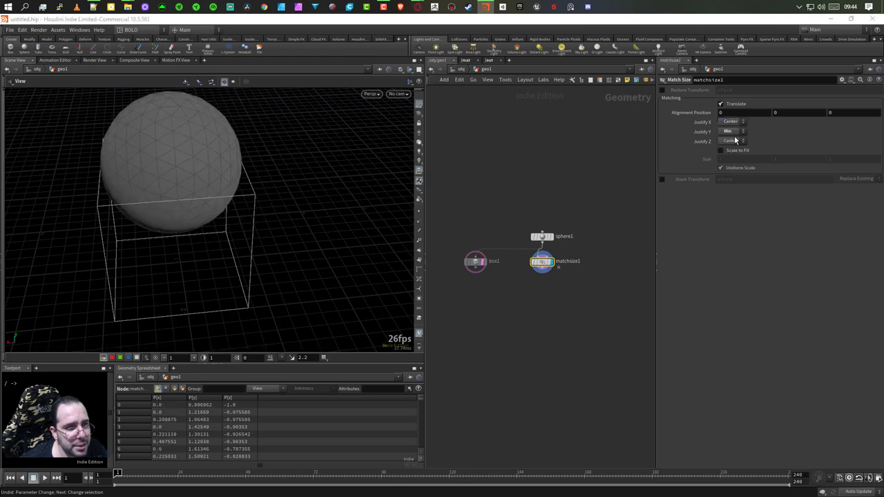
{"action": "left_click_drag", "start_coordinate": [270, 294], "coordinate": [237, 290]}
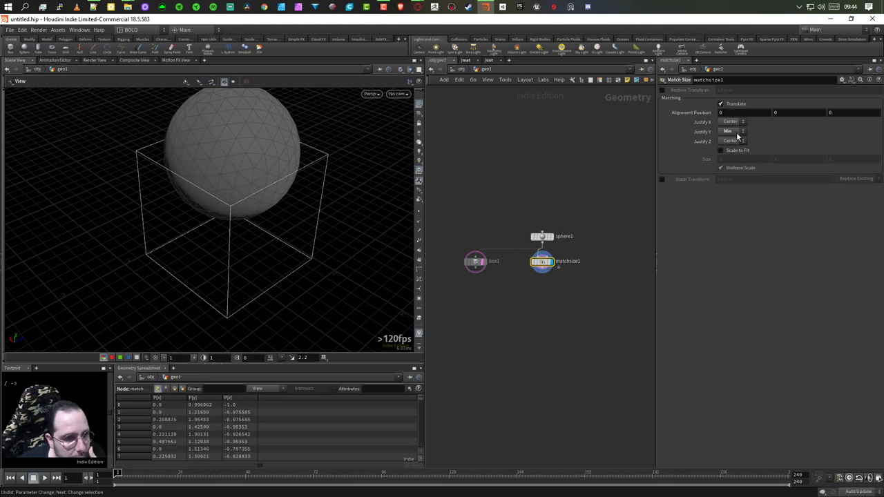
{"action": "left_click_drag", "start_coordinate": [325, 214], "coordinate": [294, 223]}
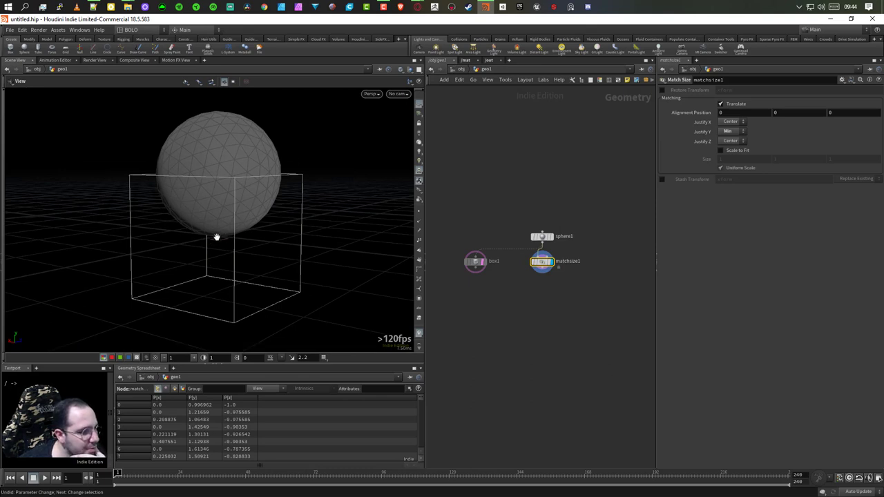
- Set Justify Y to Max so the sphere sits low in the box, then select all nodes
{"action": "left_click", "coordinate": [732, 133]}
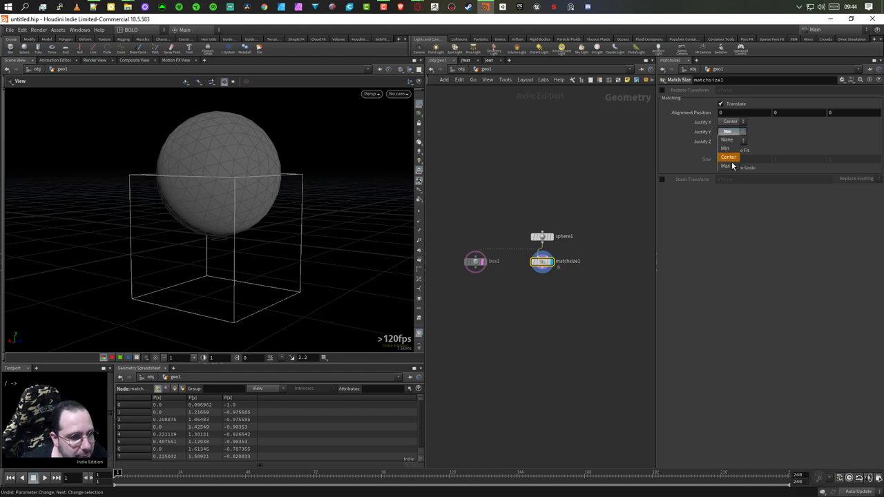
{"action": "left_click", "coordinate": [732, 157]}
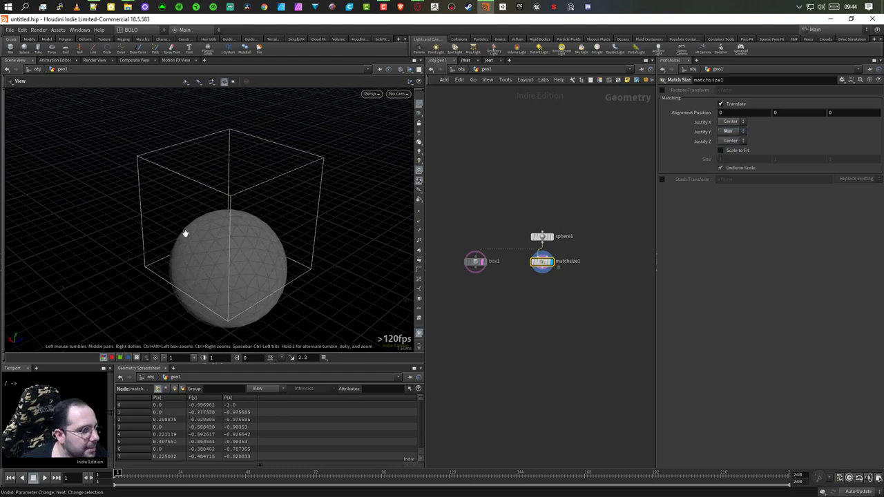
{"action": "left_click_drag", "start_coordinate": [185, 234], "coordinate": [300, 236]}
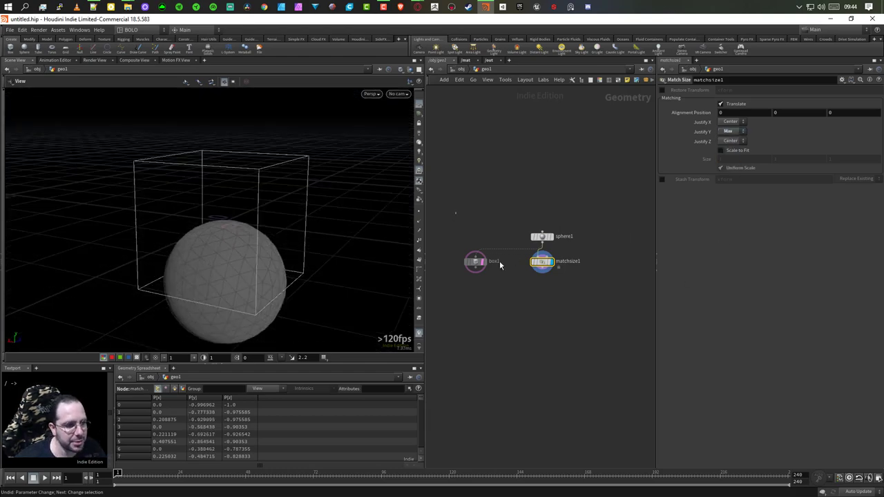
{"action": "left_click_drag", "start_coordinate": [455, 212], "coordinate": [604, 323]}
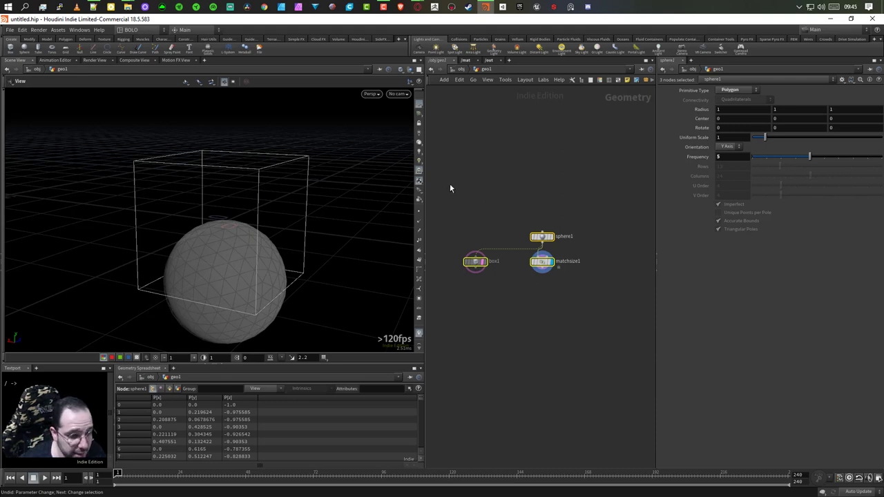
- Delete the box1 and matchsize1 nodes from the geo1 network
{"action": "left_click_drag", "start_coordinate": [449, 183], "coordinate": [497, 252]}
{"action": "left_click_drag", "start_coordinate": [447, 234], "coordinate": [631, 319]}
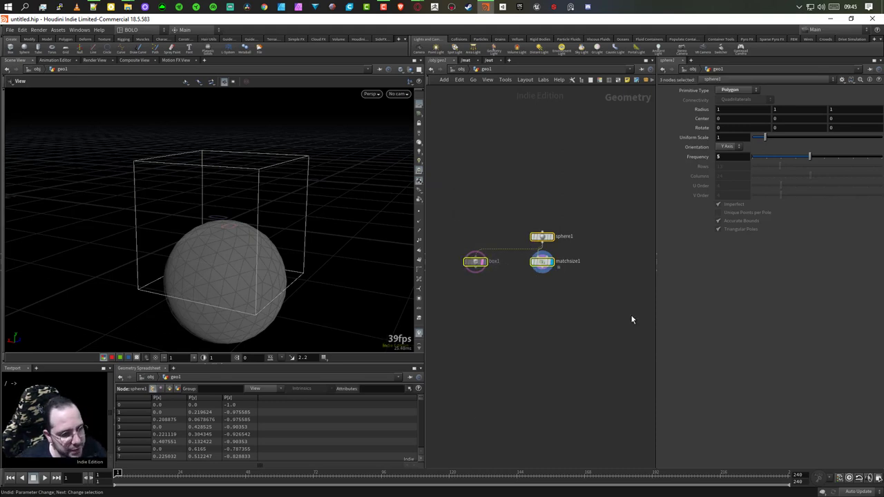
{"action": "left_click_drag", "start_coordinate": [641, 253], "coordinate": [425, 342]}
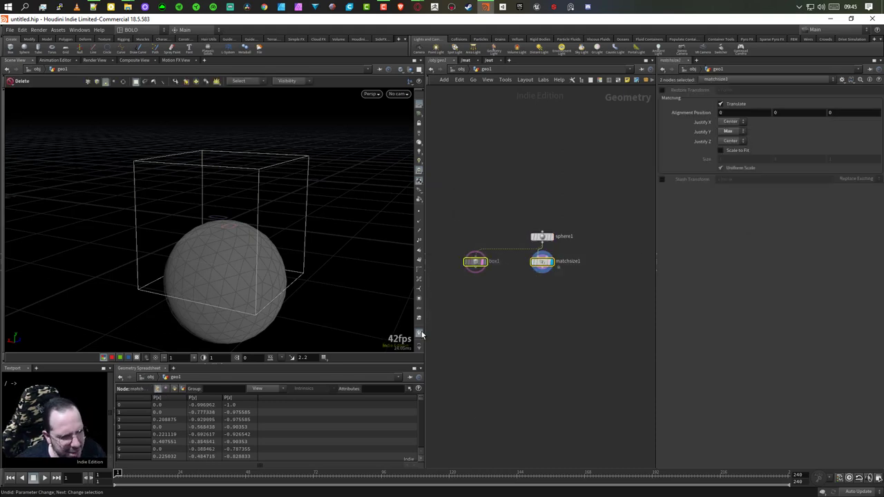
{"action": "key", "text": "Delete"}
- Search the node menu for 'labs' to list all Labs tools
{"action": "key", "text": "Tab"}
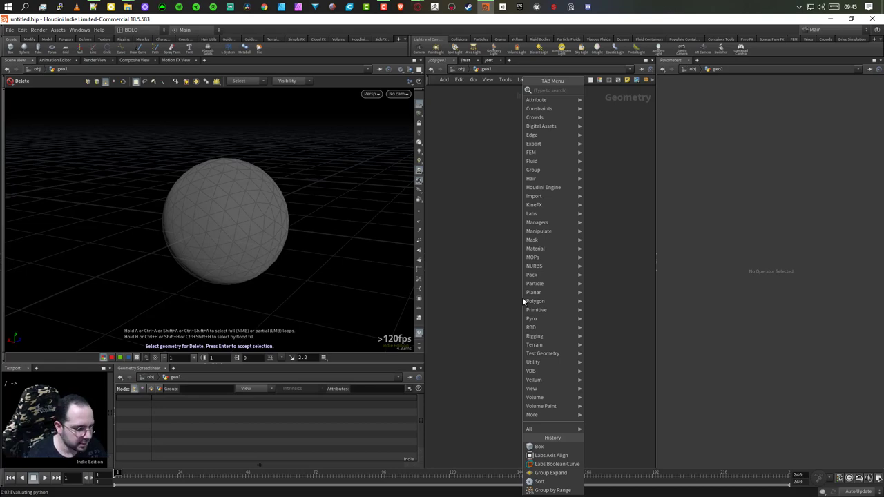
{"action": "type", "text": "lbs"}
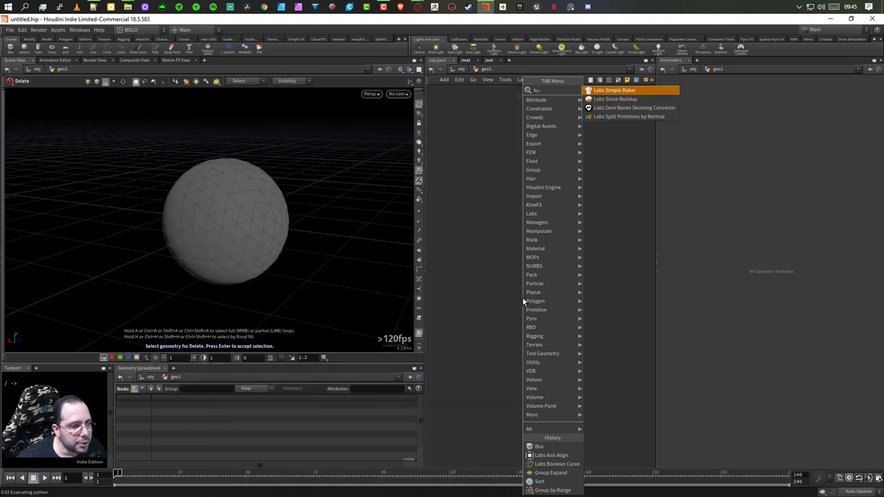
{"action": "key", "text": "BackSpace"}
{"action": "key", "text": "BackSpace"}
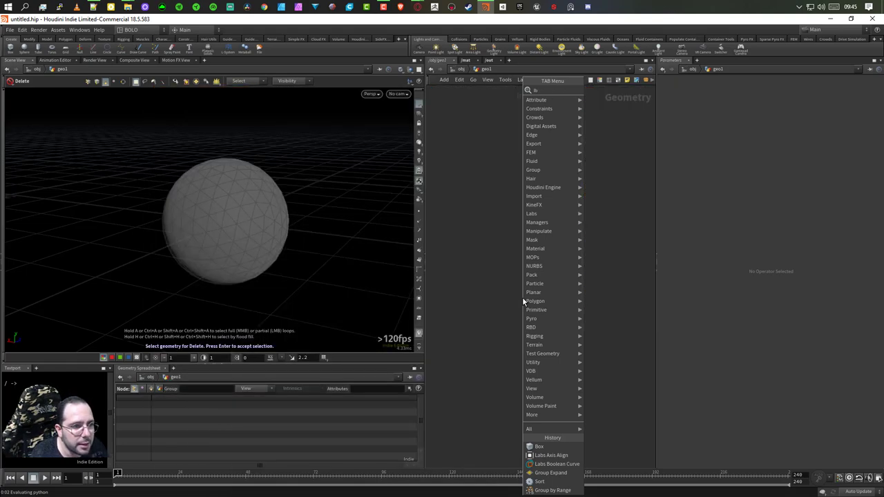
{"action": "type", "text": "labs"}
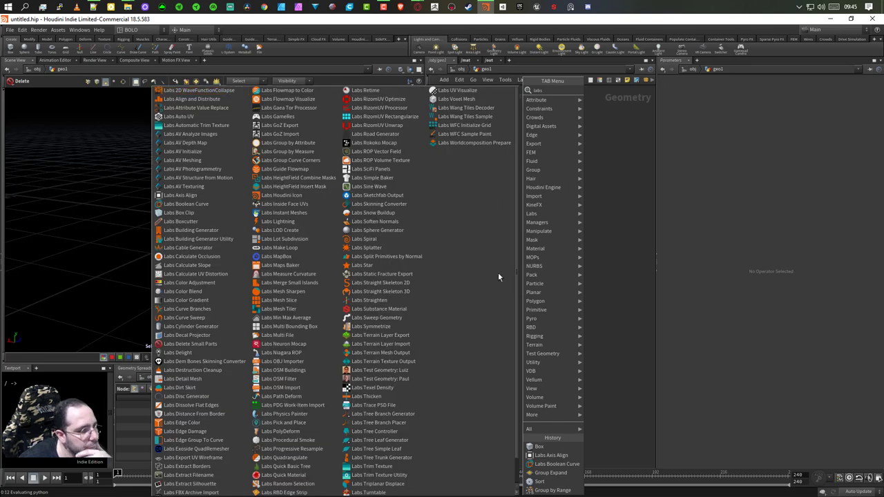
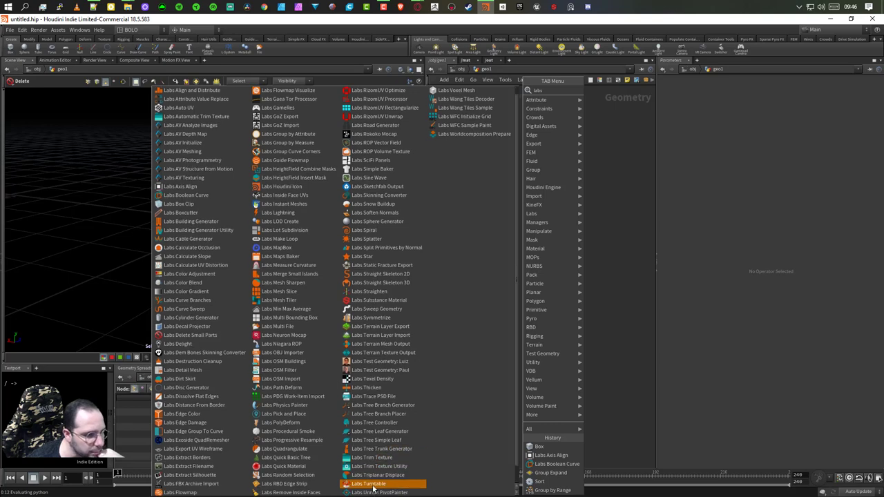
- Add a Labs Turntable node below the sphere, then delete the sphere node
{"action": "left_click", "coordinate": [374, 488]}
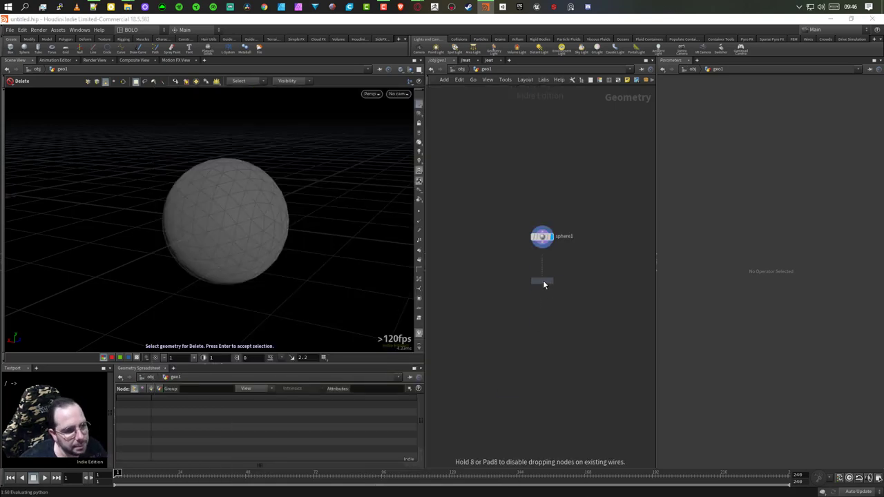
{"action": "left_click", "coordinate": [543, 280]}
{"action": "mouse_move", "coordinate": [447, 198]}
{"action": "left_mouse_down"}
{"action": "mouse_move", "coordinate": [538, 253]}
{"action": "mouse_move", "coordinate": [562, 250]}
{"action": "left_mouse_up"}
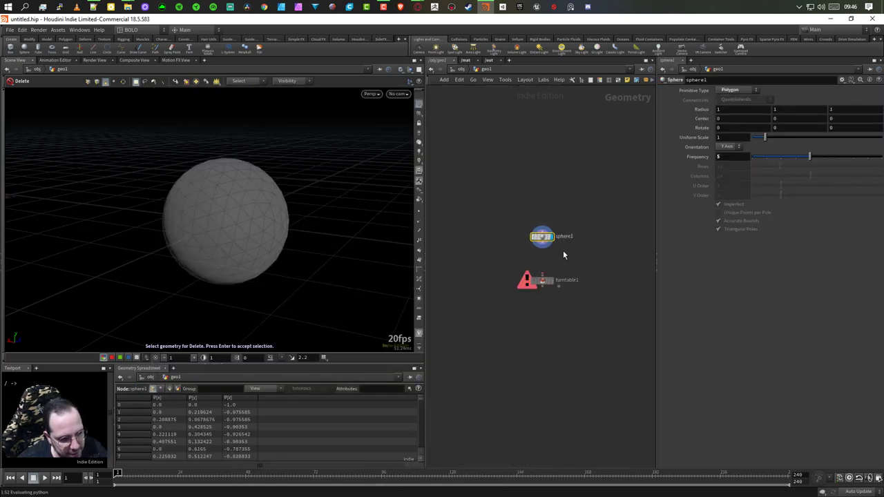
{"action": "key", "text": "Delete"}
- Create a Box node and place it above turntable1
{"action": "key", "text": "Tab"}
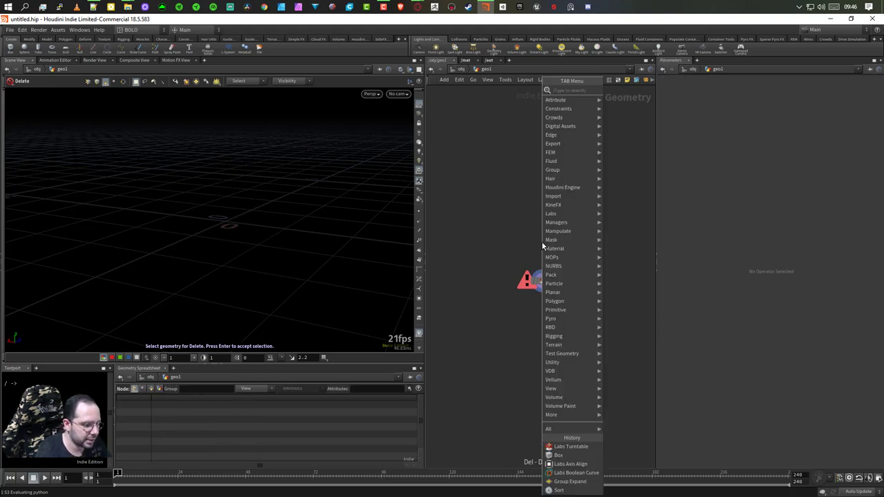
{"action": "type", "text": "ox"}
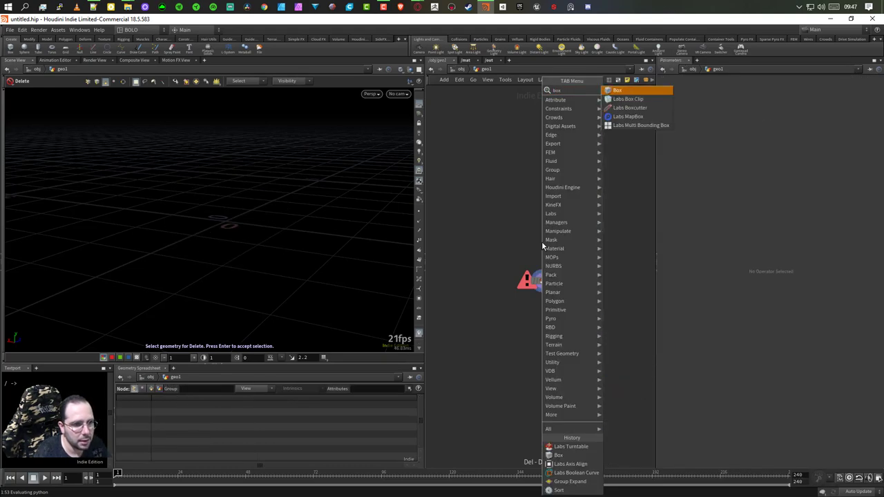
{"action": "key", "text": "Return"}
{"action": "left_click", "coordinate": [542, 244]}
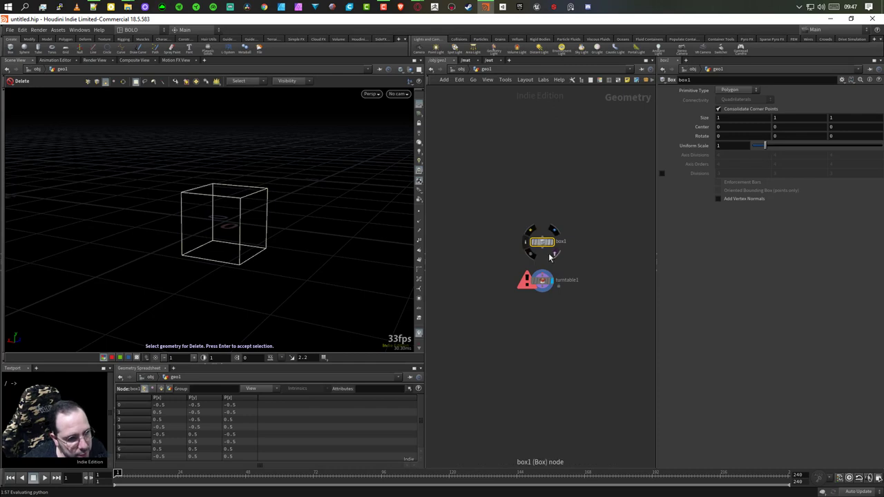
- Wire box1 into turntable1 and play the animation to preview the spin
{"action": "left_click", "coordinate": [542, 254]}
{"action": "left_click", "coordinate": [543, 275]}
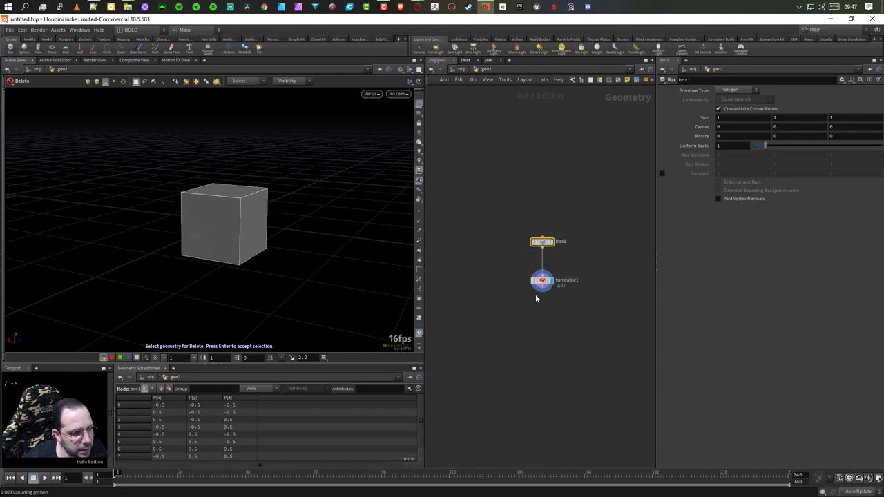
{"action": "left_click", "coordinate": [542, 280]}
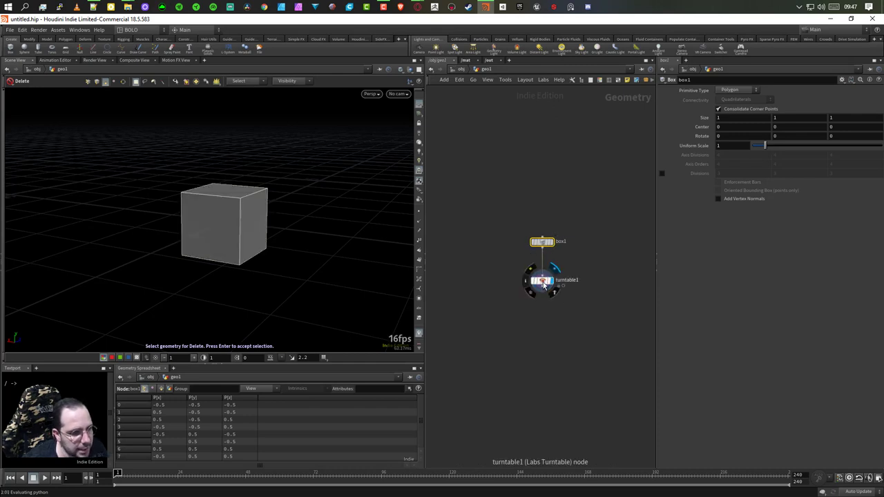
{"action": "left_click", "coordinate": [45, 478]}
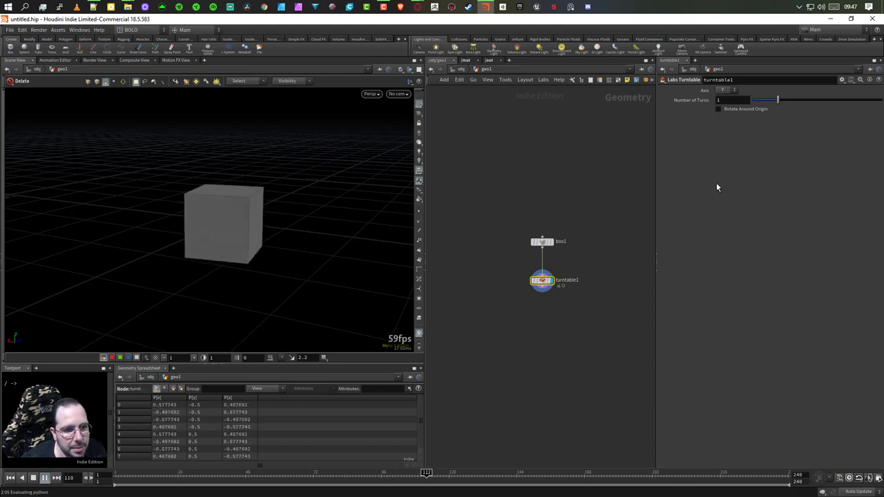
- Set turntable1 to 0.39 turns about the X axis and duplicate it twice into a chain
{"action": "double_click", "coordinate": [723, 100]}
{"action": "type", "text": "5"}
{"action": "key", "text": "Return"}
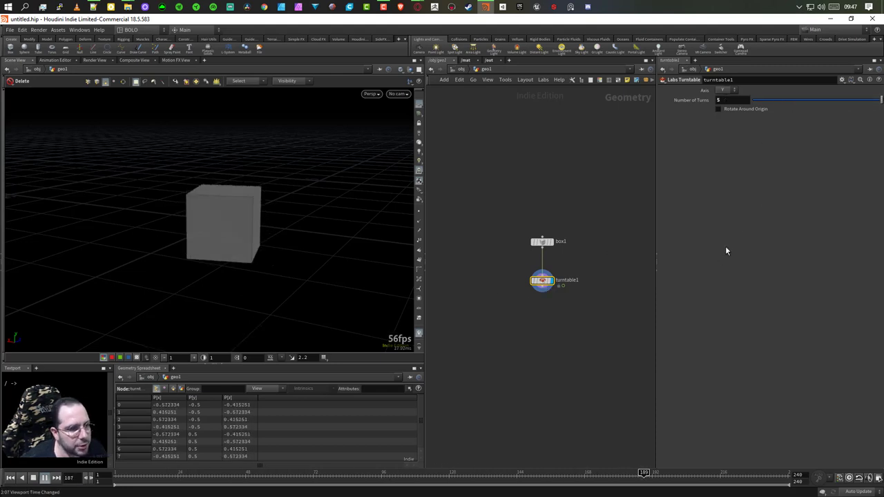
{"action": "left_click_drag", "start_coordinate": [784, 103], "coordinate": [762, 100]}
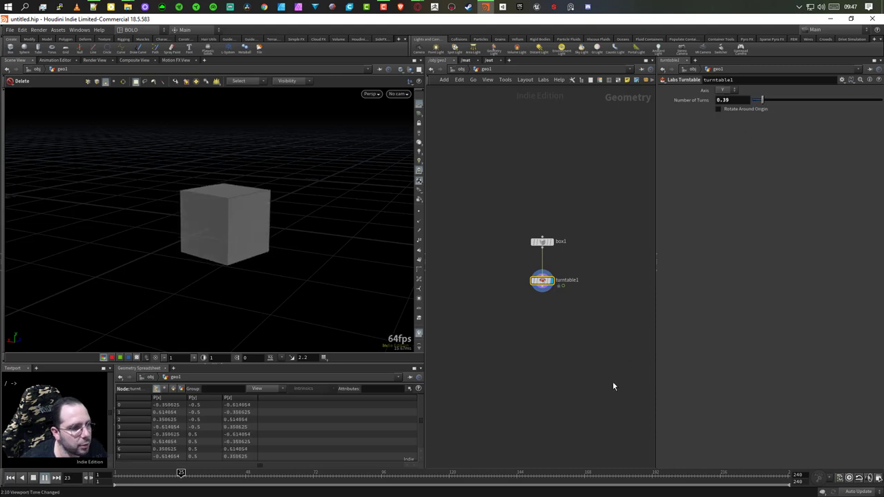
{"action": "left_click", "coordinate": [724, 90]}
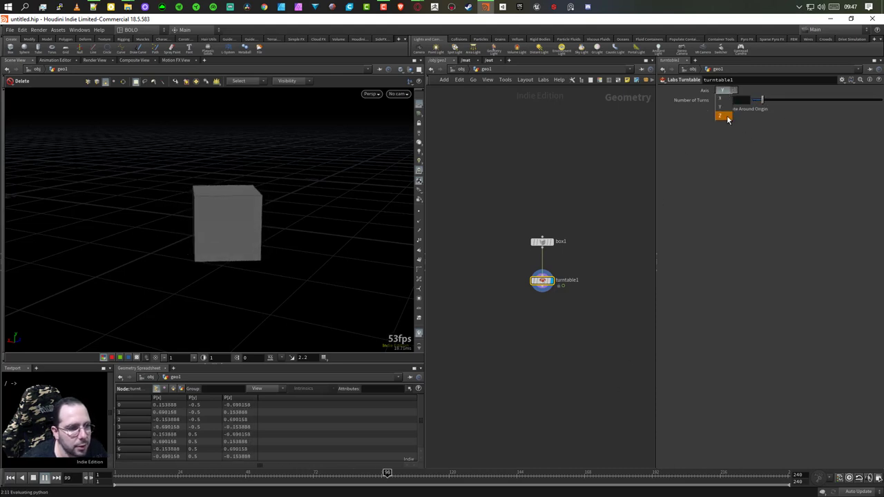
{"action": "left_click", "coordinate": [727, 117]}
{"action": "left_click", "coordinate": [728, 92]}
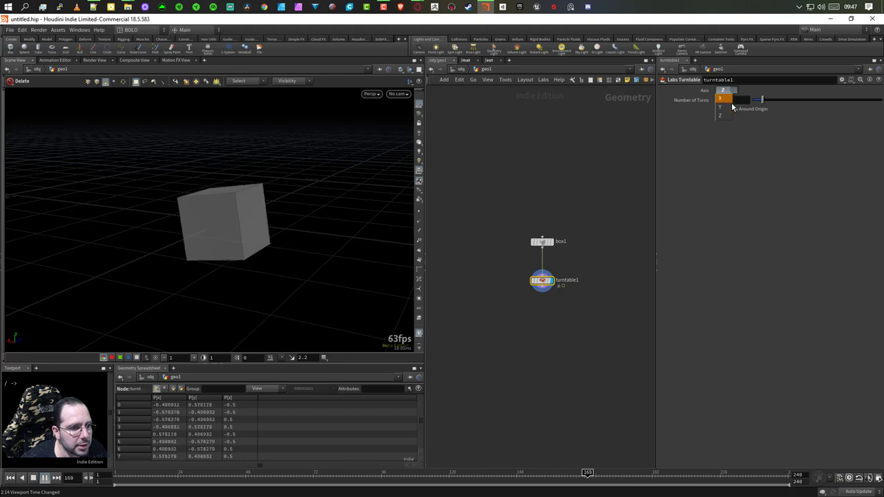
{"action": "left_click", "coordinate": [725, 100]}
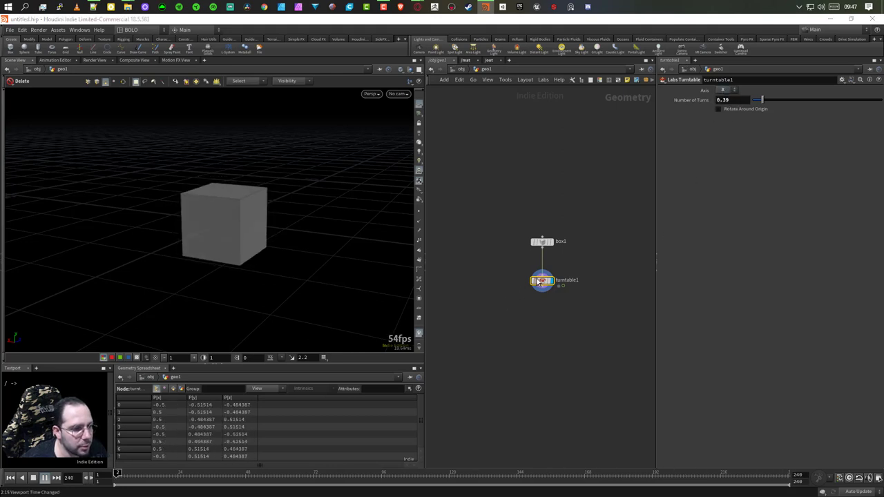
{"action": "mouse_move", "coordinate": [542, 281]}
{"action": "left_mouse_down", "text": "alt"}
{"action": "mouse_move", "coordinate": [542, 329]}
{"action": "mouse_move", "coordinate": [587, 381]}
{"action": "left_mouse_up", "text": "alt"}
- Rearrange the turntables and rewire them as a box1 → turntable1 → turntable2 → turntable3 chain
{"action": "mouse_move", "coordinate": [545, 301]}
{"action": "left_mouse_down"}
{"action": "mouse_move", "coordinate": [499, 314]}
{"action": "mouse_move", "coordinate": [552, 295]}
{"action": "left_mouse_up"}
{"action": "left_click", "coordinate": [497, 295]}
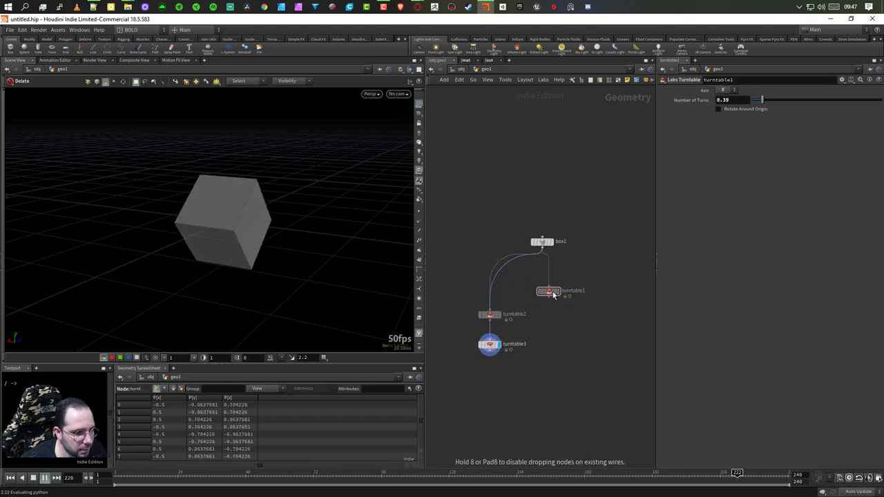
{"action": "left_click", "coordinate": [542, 296]}
{"action": "left_click_drag", "start_coordinate": [489, 314], "coordinate": [550, 326]}
{"action": "left_click", "coordinate": [532, 326]}
{"action": "left_click", "coordinate": [489, 339]}
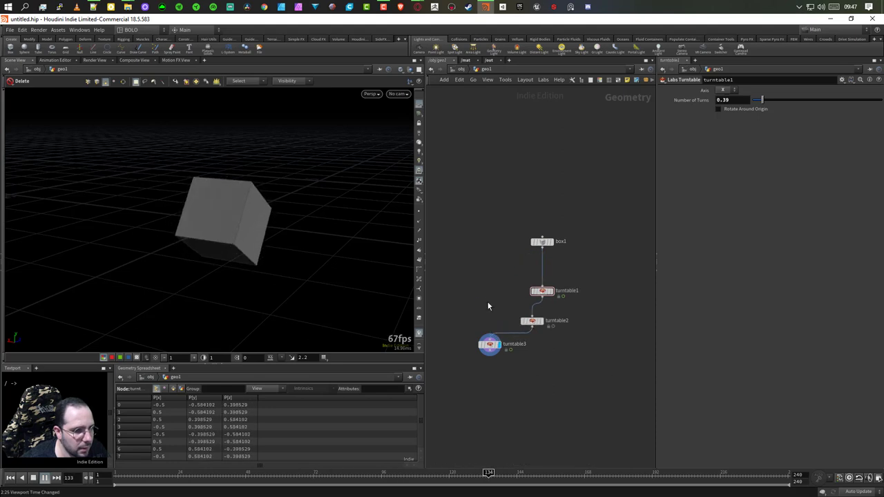
{"action": "left_click", "coordinate": [542, 291]}
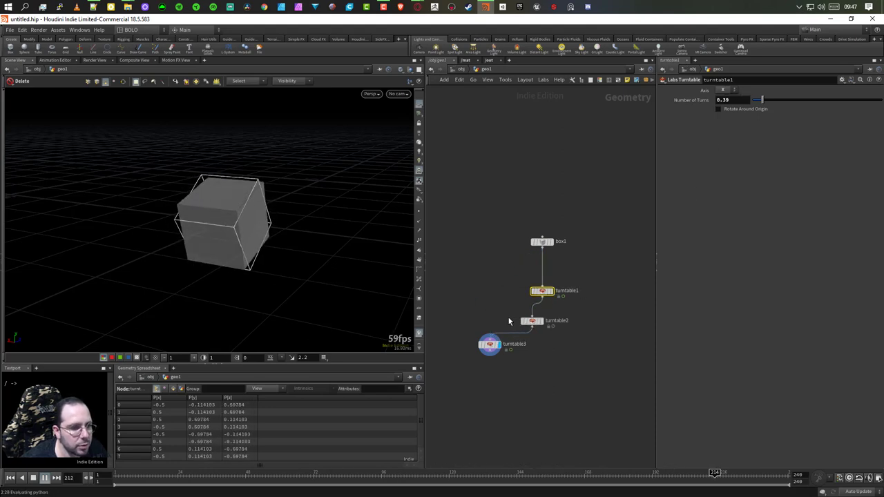
- Change turntable2's rotation axis and set turntable3 to 0.87 turns about Z
{"action": "left_click", "coordinate": [529, 321]}
{"action": "left_click", "coordinate": [723, 91]}
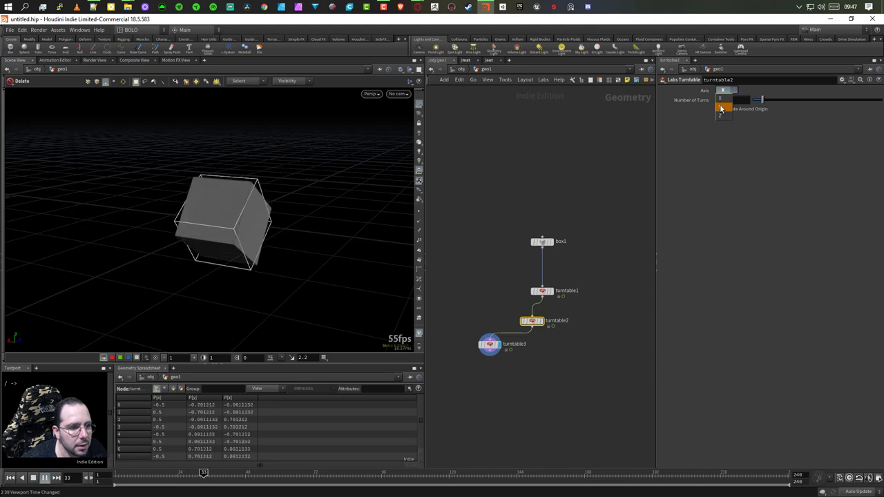
{"action": "left_click", "coordinate": [721, 108]}
{"action": "left_click", "coordinate": [490, 346]}
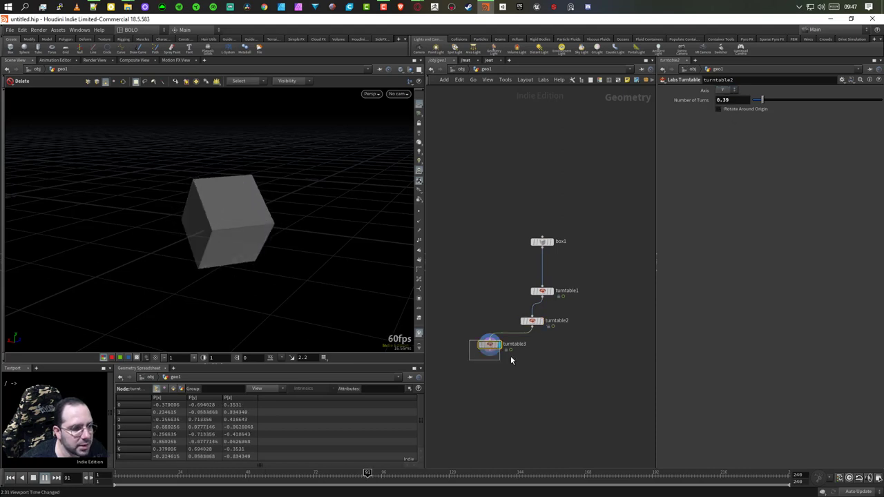
{"action": "left_click", "coordinate": [723, 90]}
{"action": "left_click", "coordinate": [723, 114]}
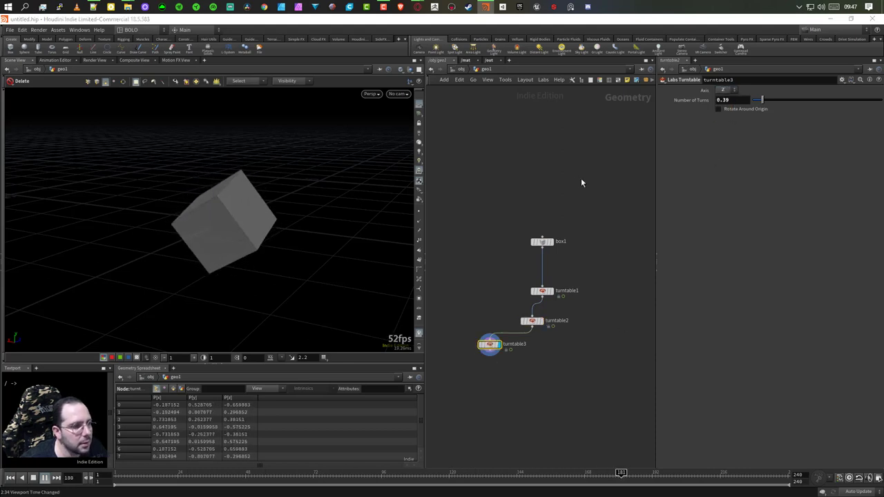
{"action": "left_click_drag", "start_coordinate": [763, 100], "coordinate": [774, 100]}
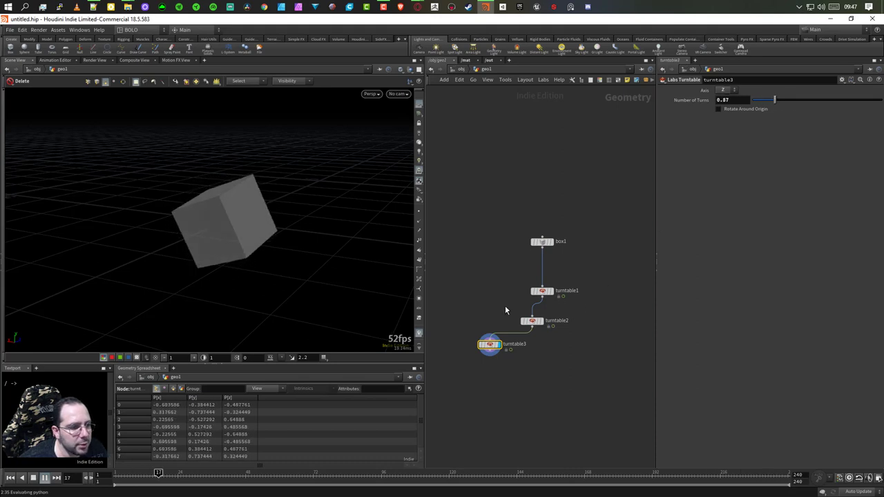
- Set turntable2 to 0.23 turns about the Z axis, comparing it against turntable1
{"action": "left_click", "coordinate": [532, 320]}
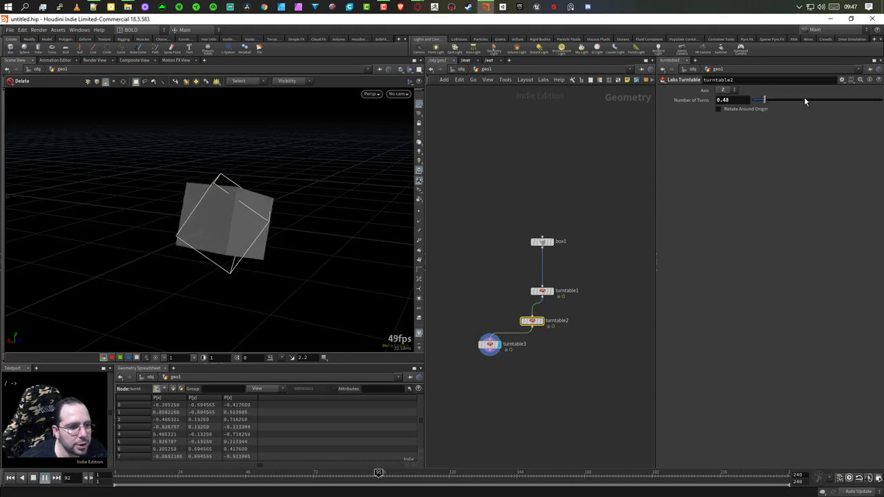
{"action": "left_click", "coordinate": [541, 291]}
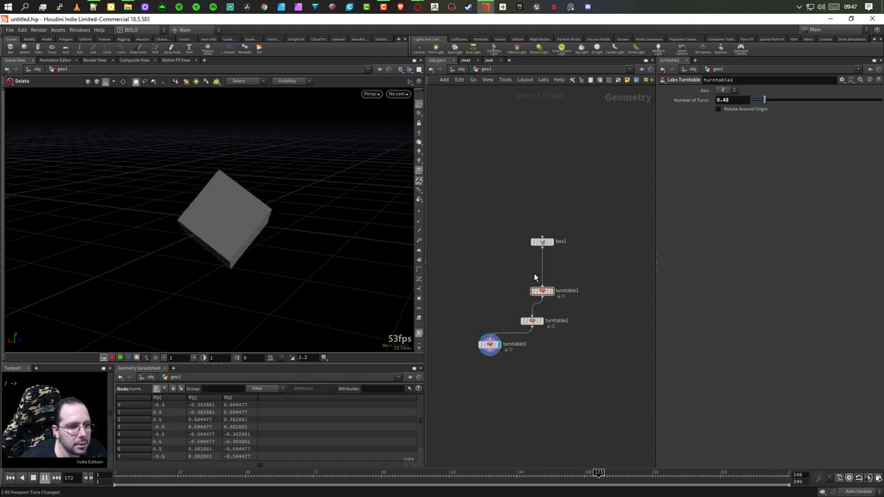
{"action": "left_click", "coordinate": [531, 321]}
{"action": "left_click_drag", "start_coordinate": [764, 100], "coordinate": [747, 110]}
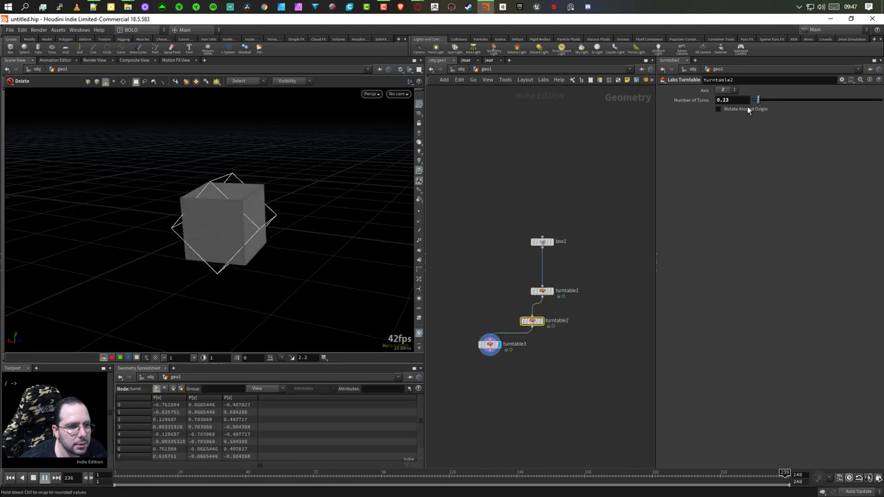
{"action": "left_click", "coordinate": [541, 291]}
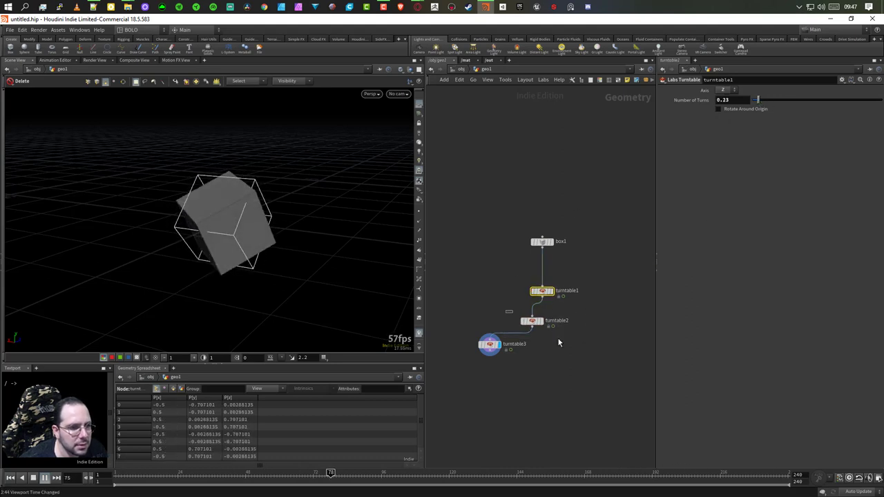
{"action": "left_click", "coordinate": [531, 321]}
{"action": "left_click", "coordinate": [722, 90]}
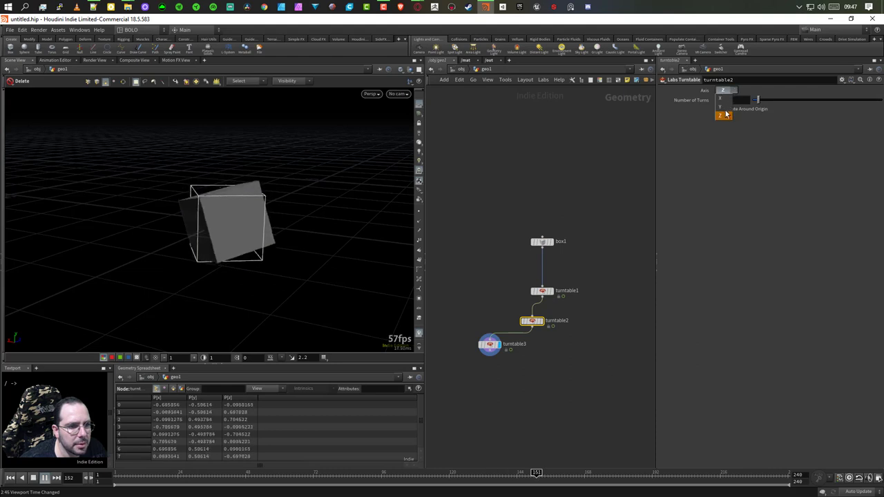
{"action": "left_click", "coordinate": [725, 114]}
- Delete turntable2 and turntable3, leaving only turntable1
{"action": "key", "text": "Up"}
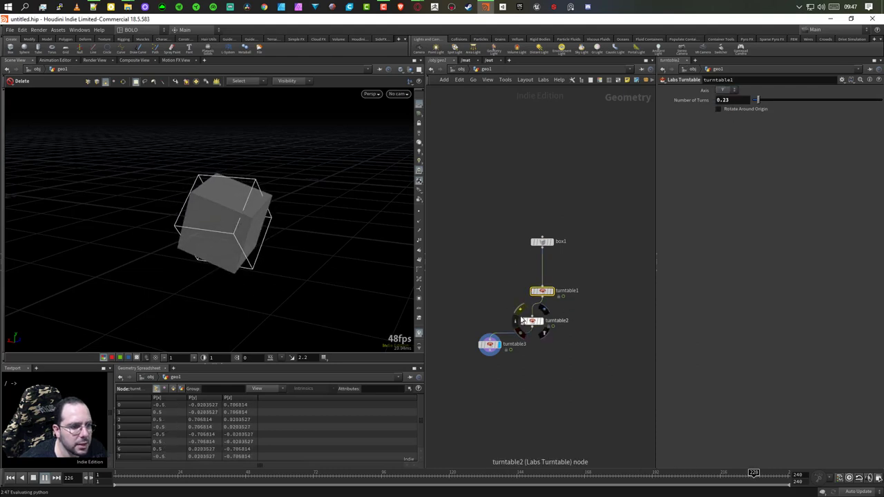
{"action": "key", "text": "Down"}
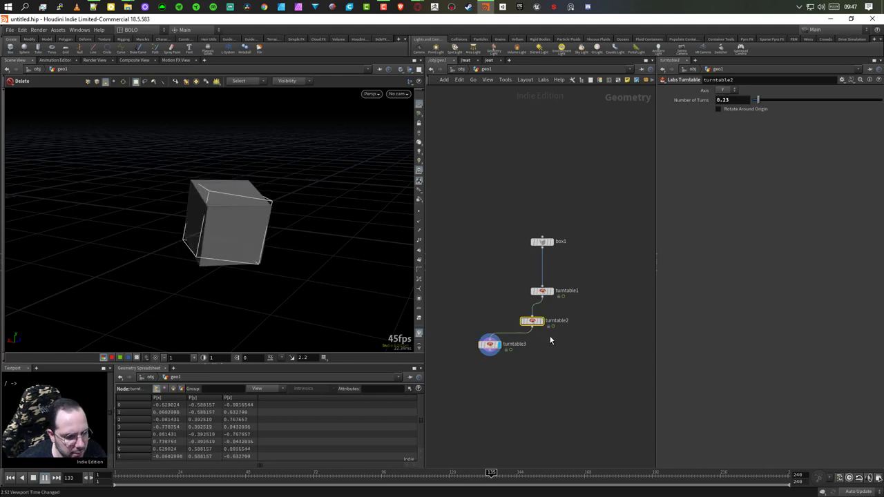
{"action": "key", "text": "Delete"}
{"action": "left_click", "coordinate": [489, 344]}
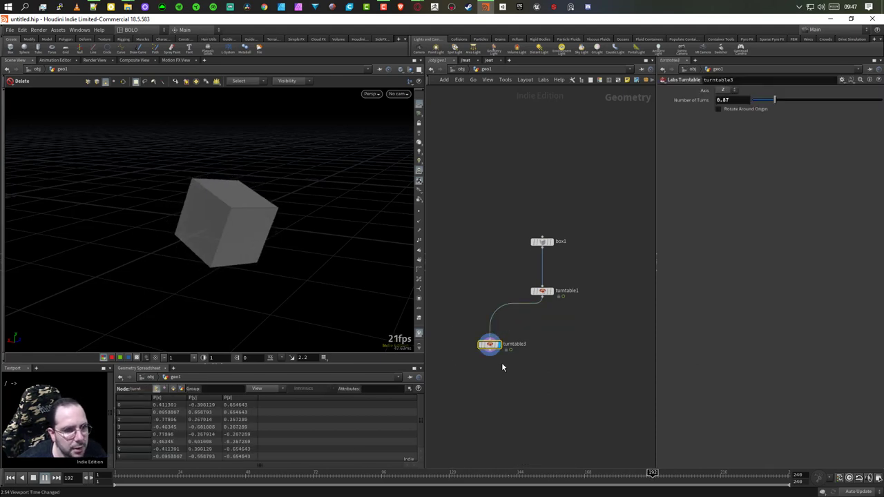
{"action": "left_click_drag", "start_coordinate": [511, 273], "coordinate": [576, 310]}
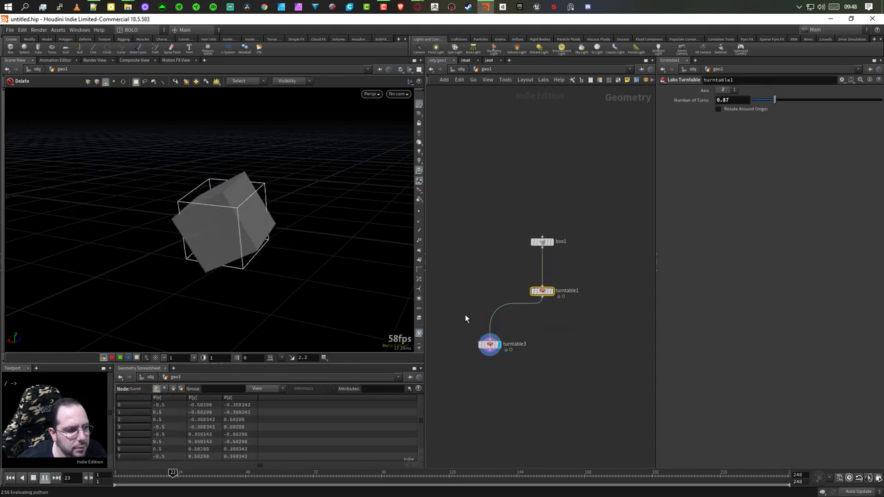
{"action": "left_click_drag", "start_coordinate": [465, 318], "coordinate": [524, 375]}
{"action": "key", "text": "Delete"}
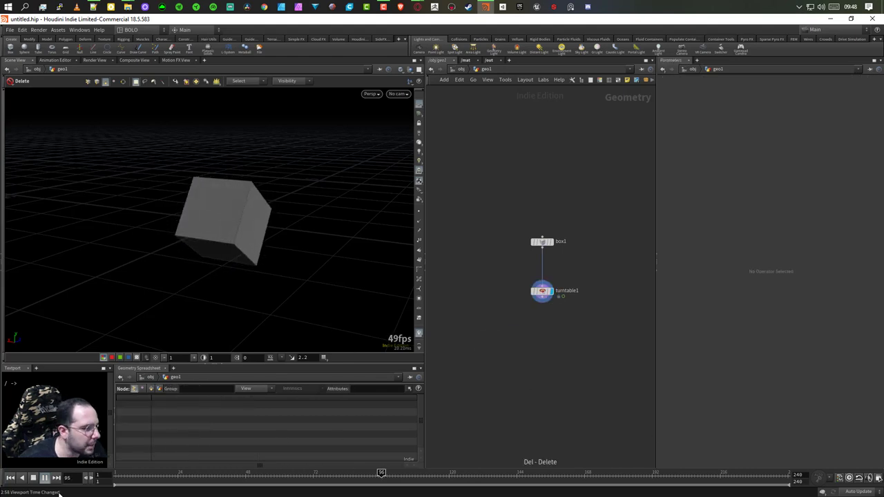
- Duplicate turntable1 as turntable2, rotating half a turn about the Y axis
{"action": "left_click", "coordinate": [33, 477]}
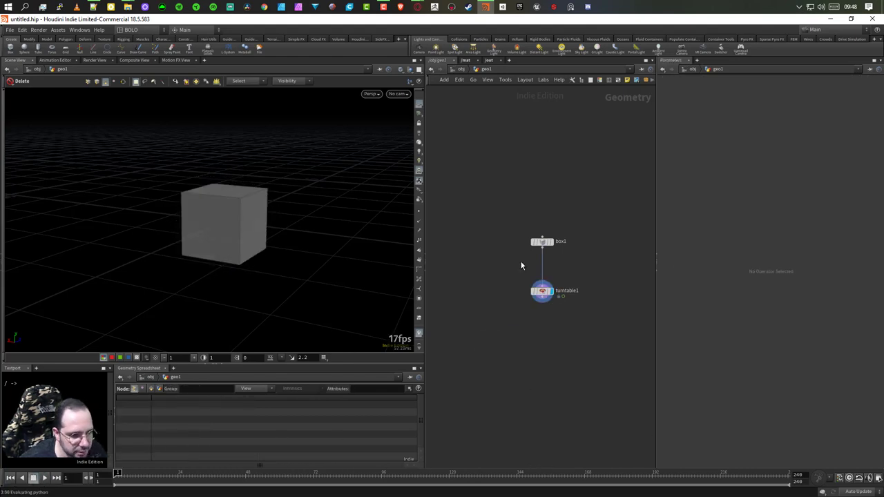
{"action": "left_click_drag", "start_coordinate": [521, 265], "coordinate": [556, 297]}
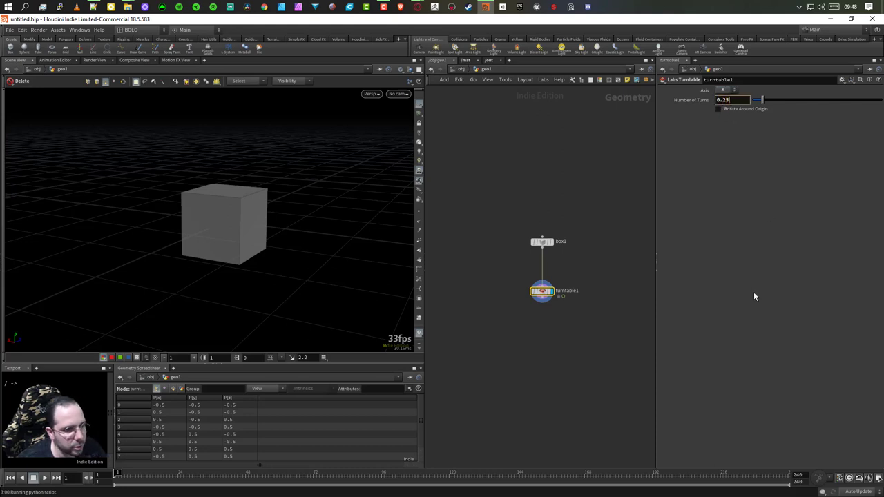
{"action": "left_click_drag", "start_coordinate": [543, 290], "coordinate": [546, 336], "text": "alt"}
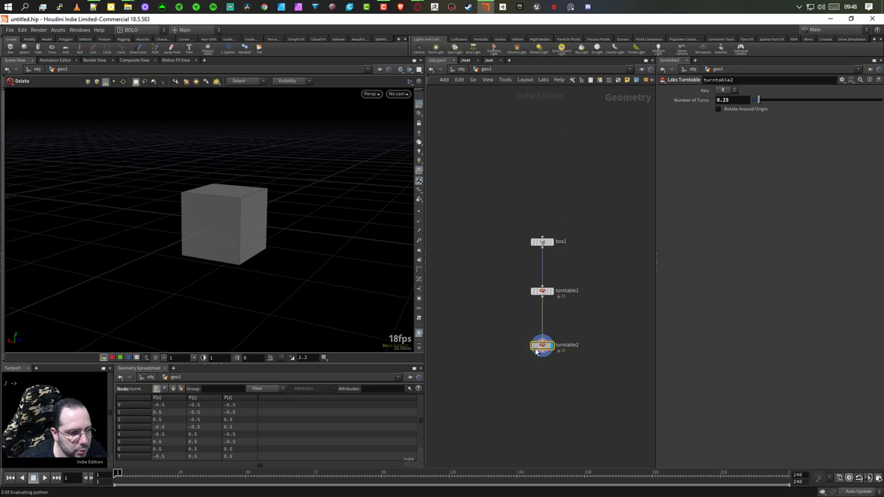
{"action": "left_click_drag", "start_coordinate": [535, 352], "coordinate": [486, 356]}
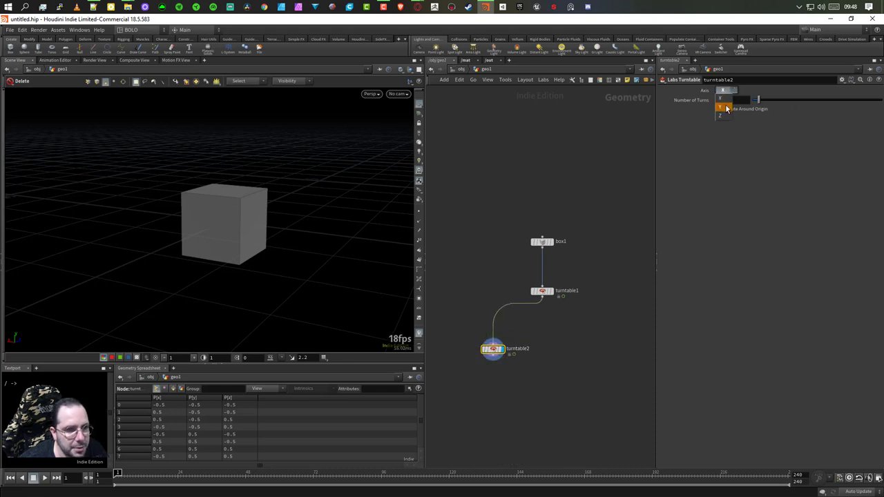
{"action": "left_click", "coordinate": [725, 107]}
{"action": "key", "text": "BackSpace"}
{"action": "key", "text": "BackSpace"}
{"action": "type", "text": "0.5"}
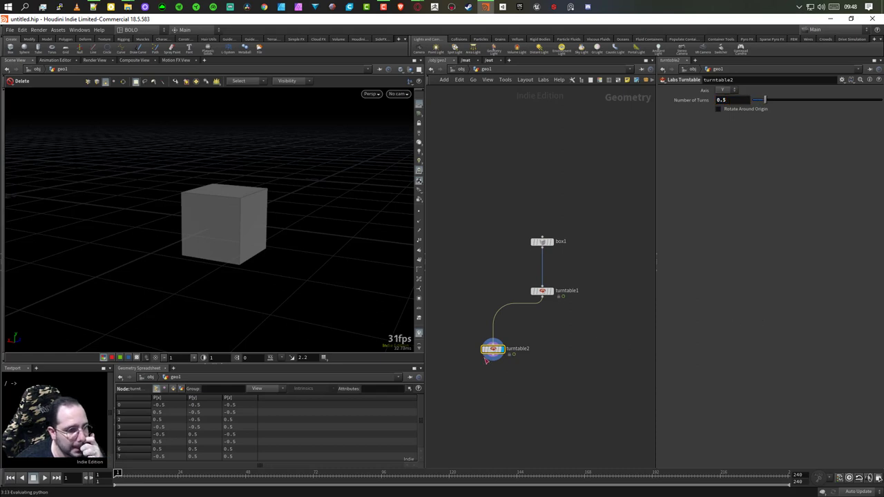
{"action": "key", "text": "ctrl+c"}
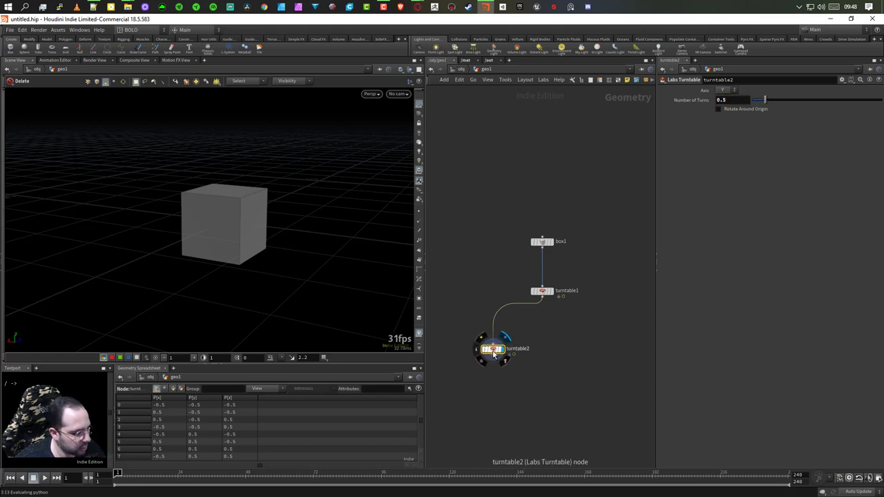
- Add turntable3 at the chain's end with 0.75 turns about Z, then play the animation
{"action": "key", "text": "ctrl+v"}
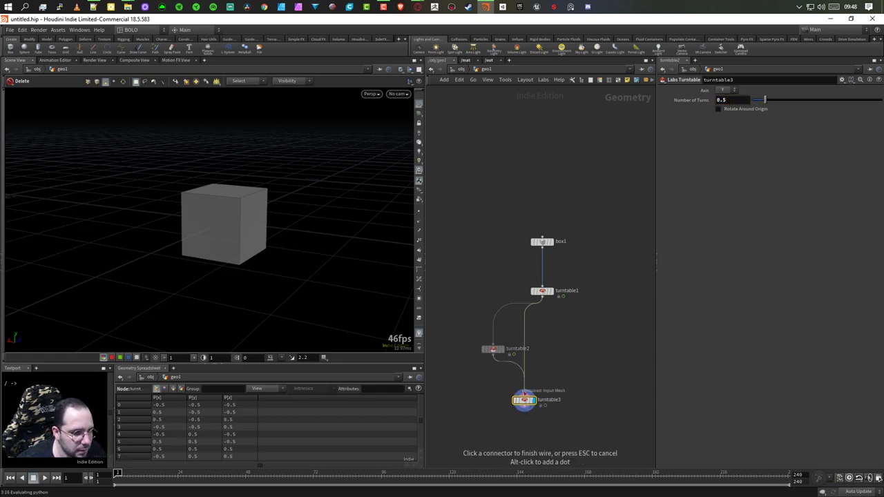
{"action": "left_click", "coordinate": [495, 357]}
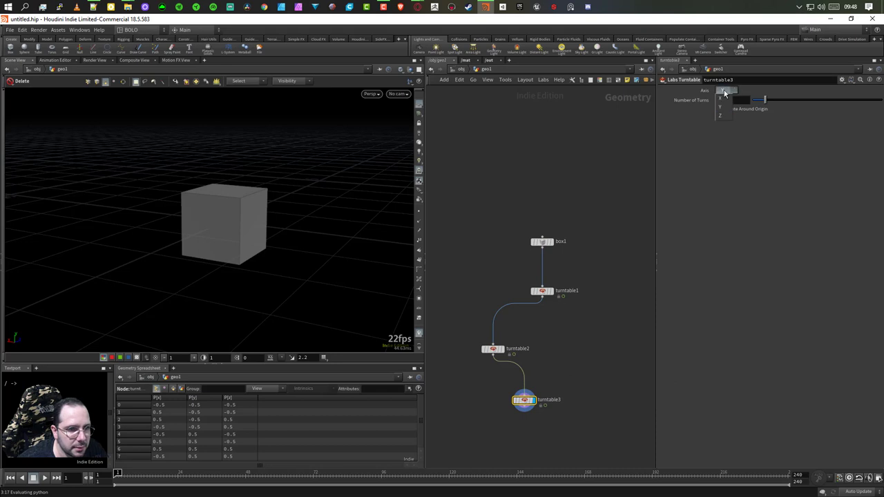
{"action": "left_click", "coordinate": [720, 116]}
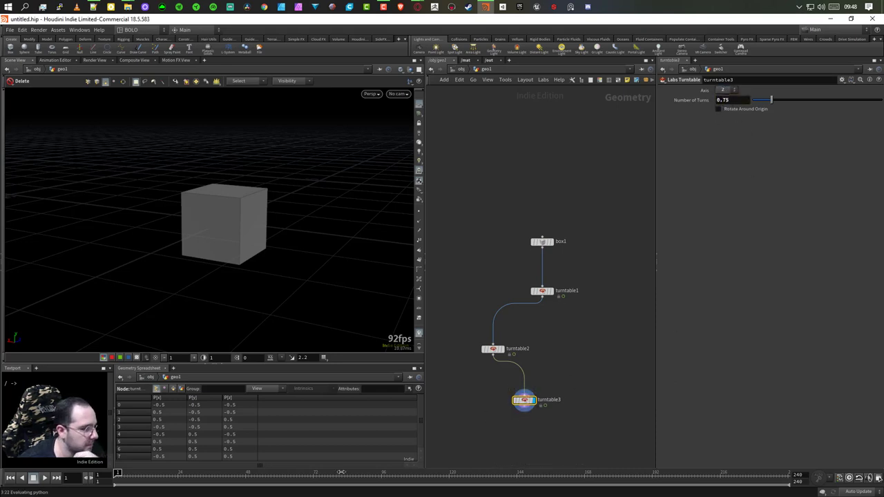
{"action": "left_click", "coordinate": [44, 477]}
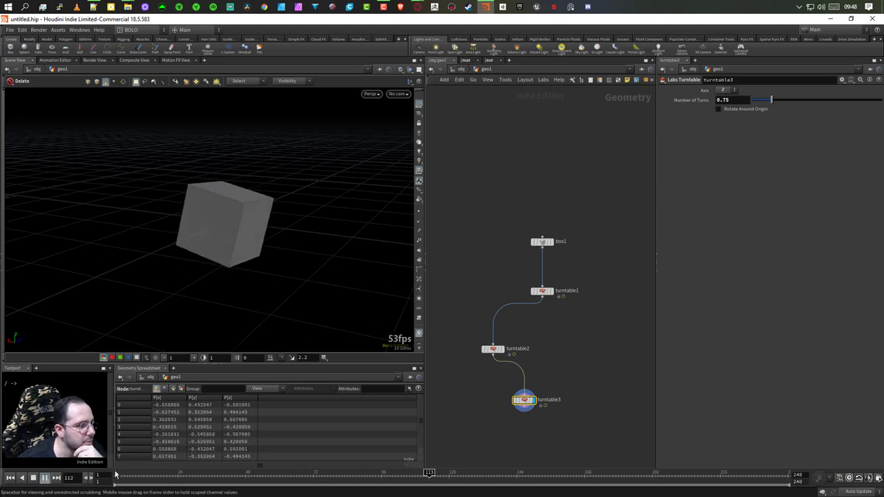
- Rewire turntable2 and turntable3 to take box1 directly, forming three parallel branches
{"action": "left_click", "coordinate": [551, 291]}
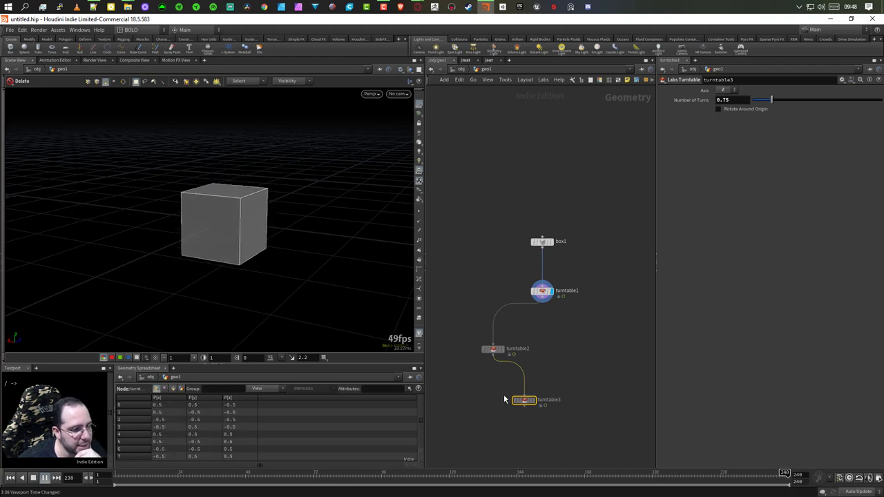
{"action": "left_click", "coordinate": [584, 354]}
{"action": "left_click", "coordinate": [523, 399]}
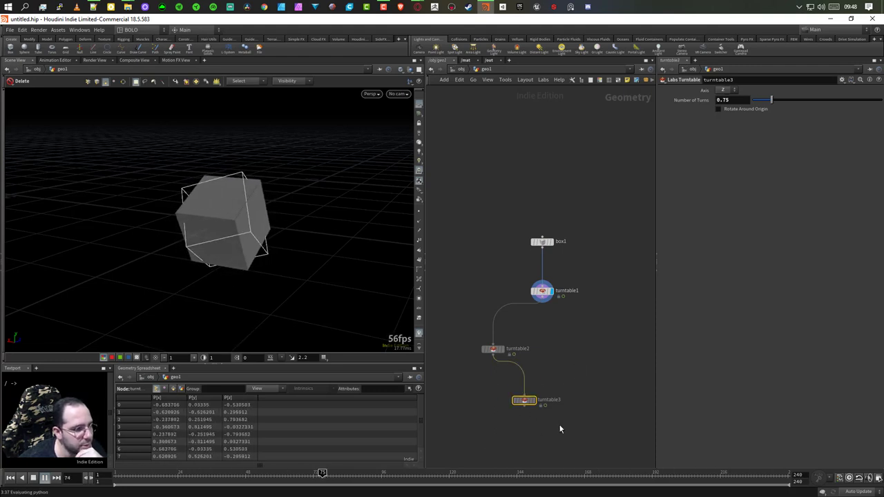
{"action": "left_click_drag", "start_coordinate": [552, 339], "coordinate": [454, 352]}
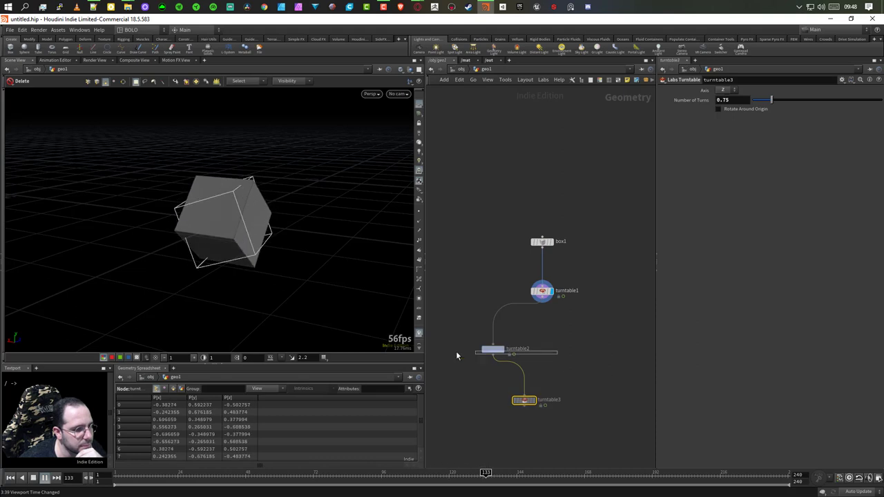
{"action": "left_click", "coordinate": [570, 349]}
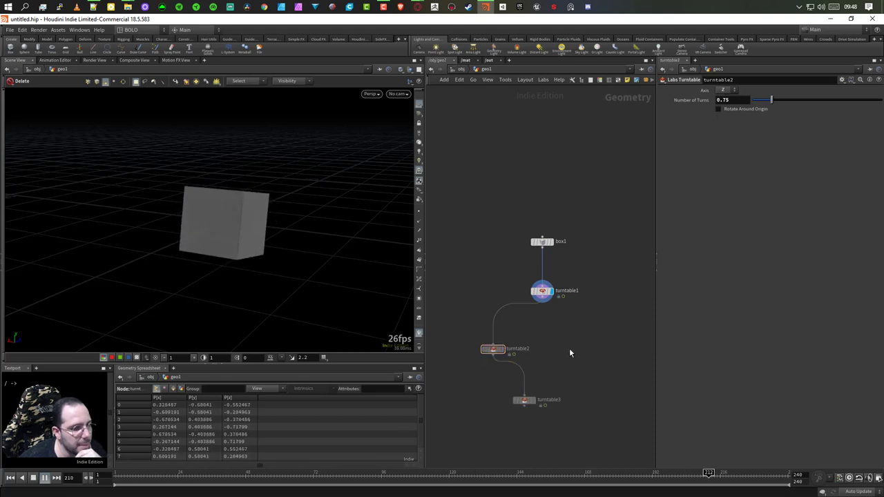
{"action": "left_click_drag", "start_coordinate": [492, 349], "coordinate": [468, 292]}
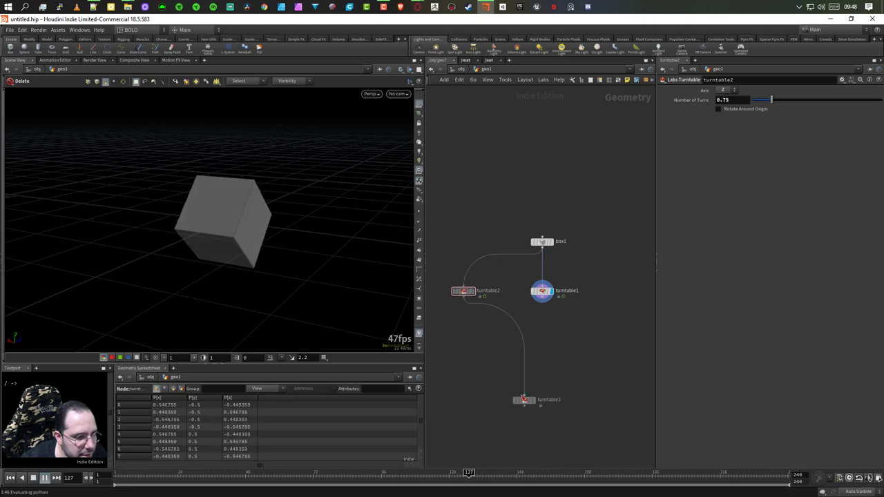
{"action": "mouse_move", "coordinate": [525, 401]}
{"action": "left_mouse_down"}
{"action": "mouse_move", "coordinate": [580, 374]}
{"action": "mouse_move", "coordinate": [615, 290]}
{"action": "left_mouse_up"}
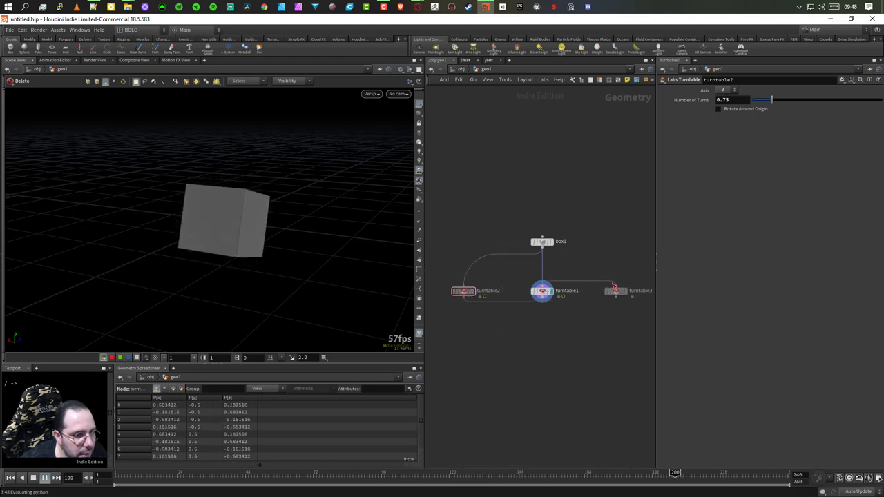
{"action": "left_click", "coordinate": [616, 284]}
- Insert PolyWire nodes on the box1 wires feeding each turntable and align the nodes
{"action": "left_click", "coordinate": [509, 384]}
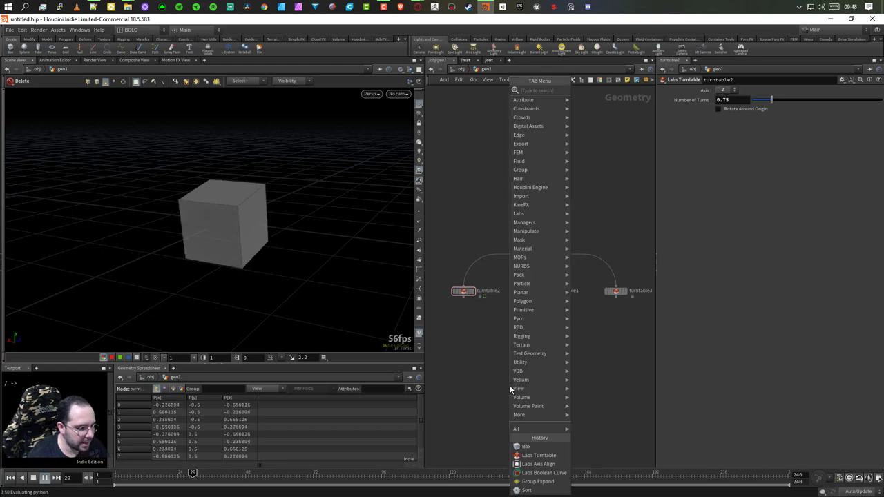
{"action": "type", "text": "wpoly wire"}
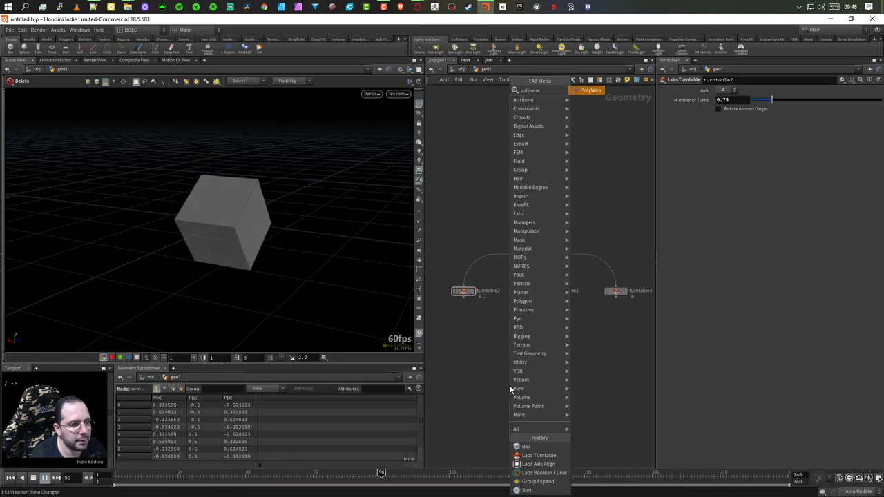
{"action": "key", "text": "Return"}
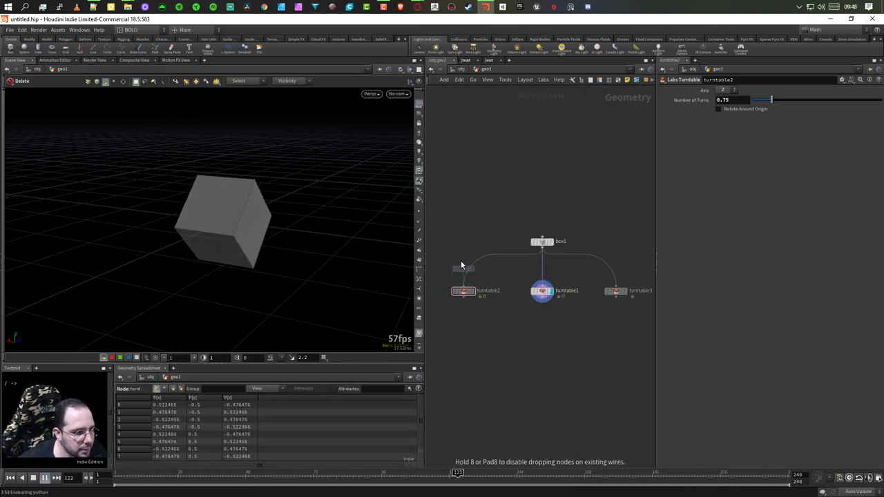
{"action": "left_click", "coordinate": [473, 261]}
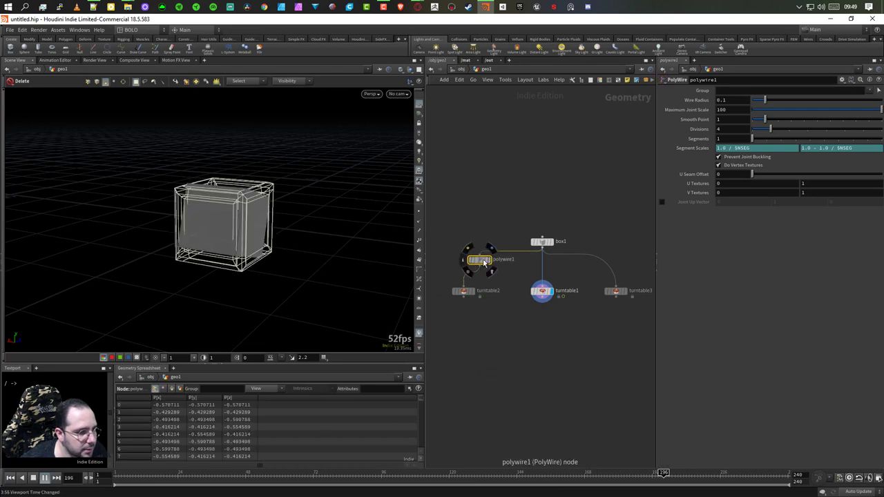
{"action": "left_click_drag", "start_coordinate": [473, 263], "coordinate": [612, 270]}
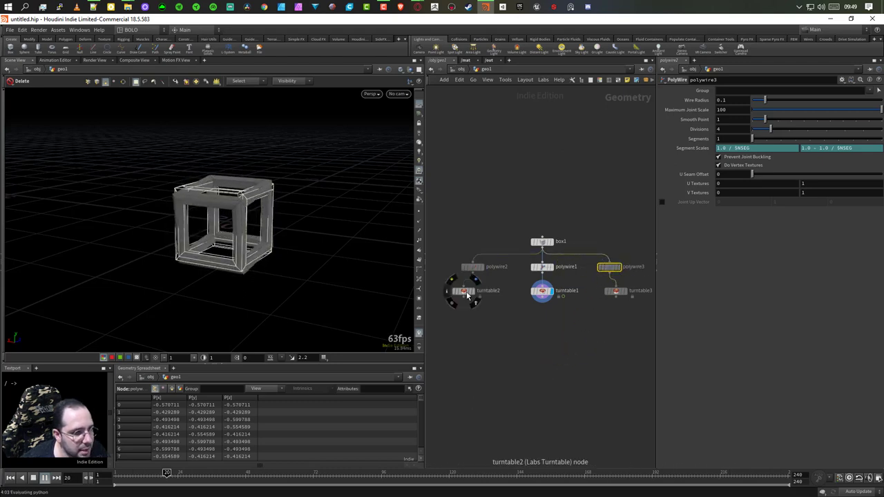
{"action": "left_click_drag", "start_coordinate": [466, 292], "coordinate": [473, 289]}
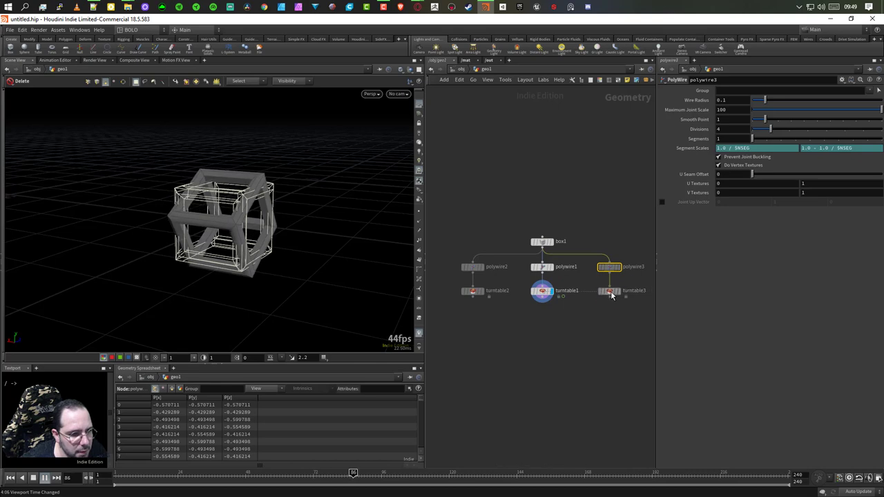
{"action": "key", "text": "Tab"}
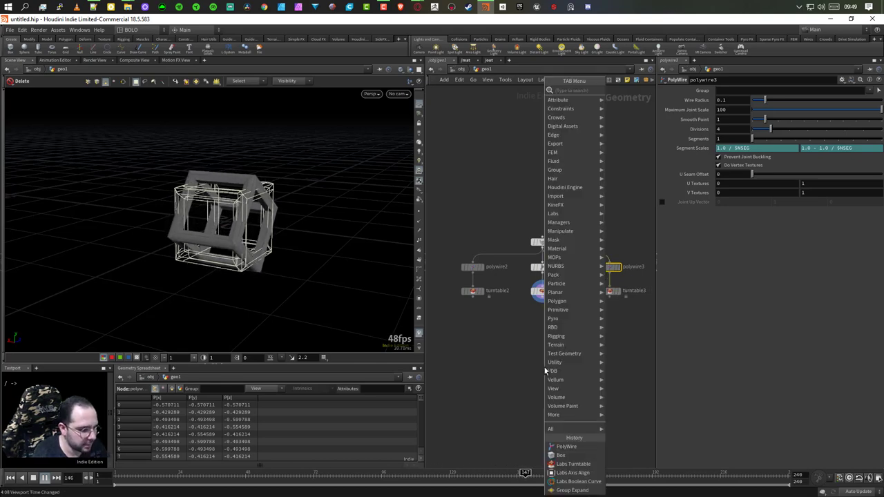
- Insert a Transform before polywire2, copy it to another branch, and set transform1's Uniform Scale to 0.25
{"action": "type", "text": "ranf"}
{"action": "key", "text": "BackSpace"}
{"action": "type", "text": "sf"}
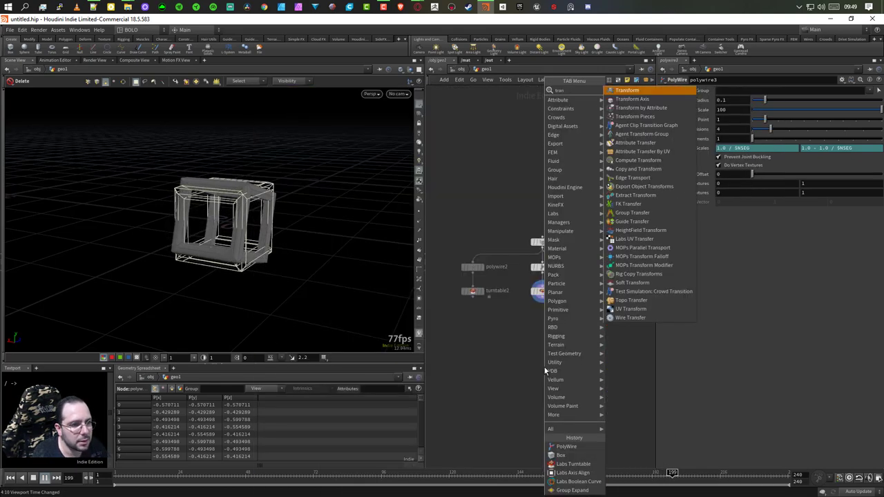
{"action": "key", "text": "Return"}
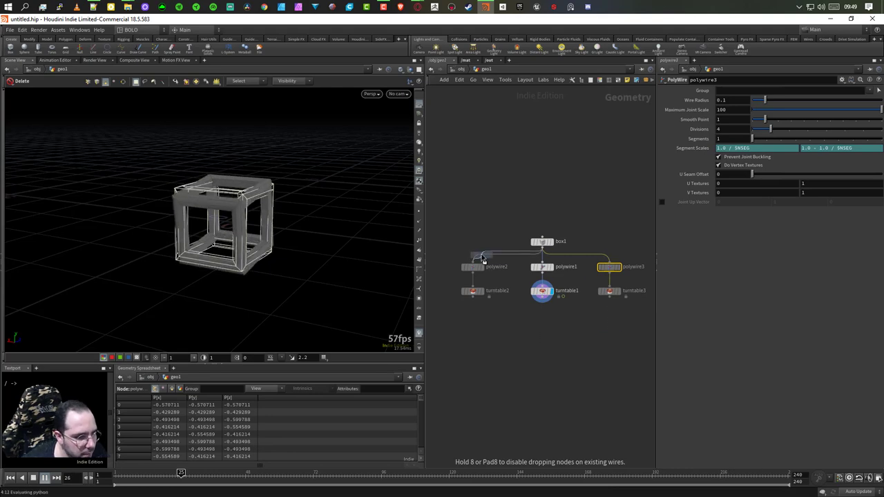
{"action": "left_click", "coordinate": [482, 253]}
{"action": "left_click_drag", "start_coordinate": [487, 256], "coordinate": [589, 268], "text": "alt"}
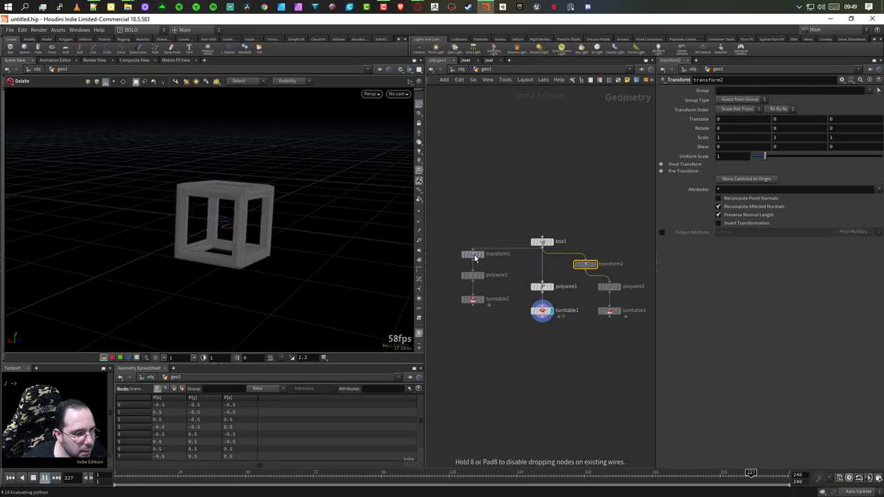
{"action": "left_click", "coordinate": [474, 254]}
{"action": "left_click", "coordinate": [731, 157]}
{"action": "type", "text": "0."}
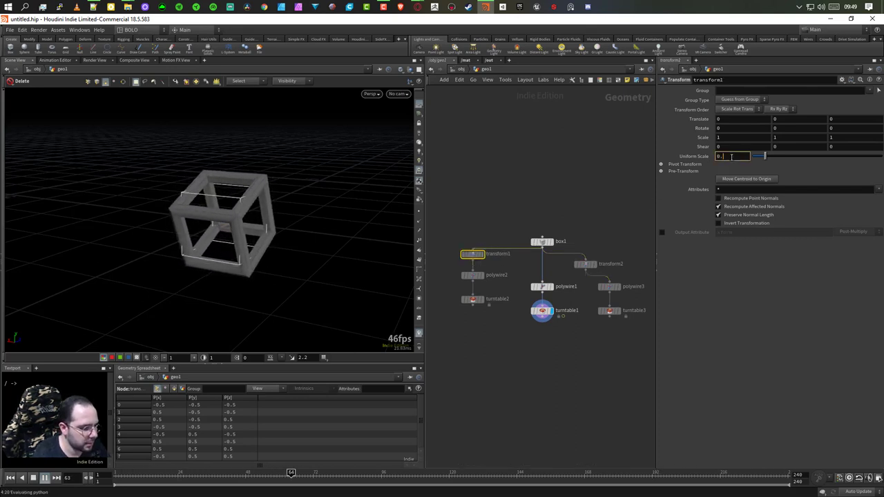
{"action": "type", "text": "25"}
{"action": "key", "text": "Return"}
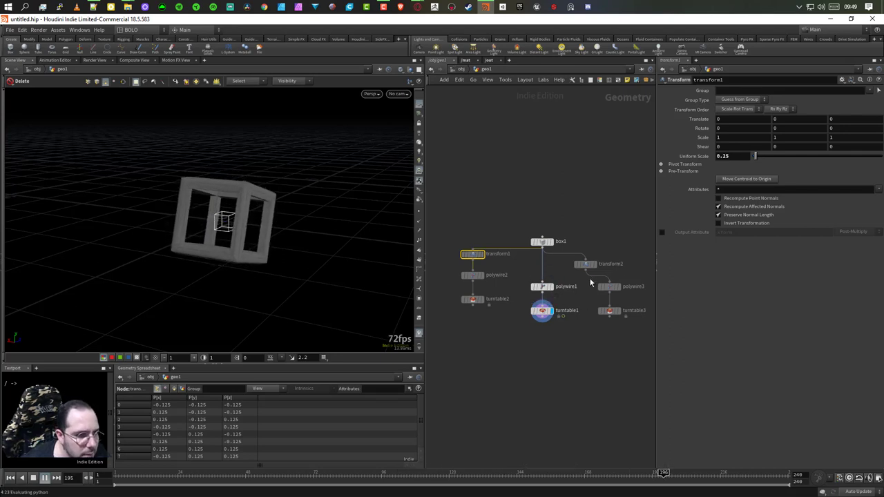
- Add a third transform, set Uniform Scales 0.5 and 0.75, and add a Merge node
{"action": "left_click_drag", "start_coordinate": [586, 265], "coordinate": [533, 266]}
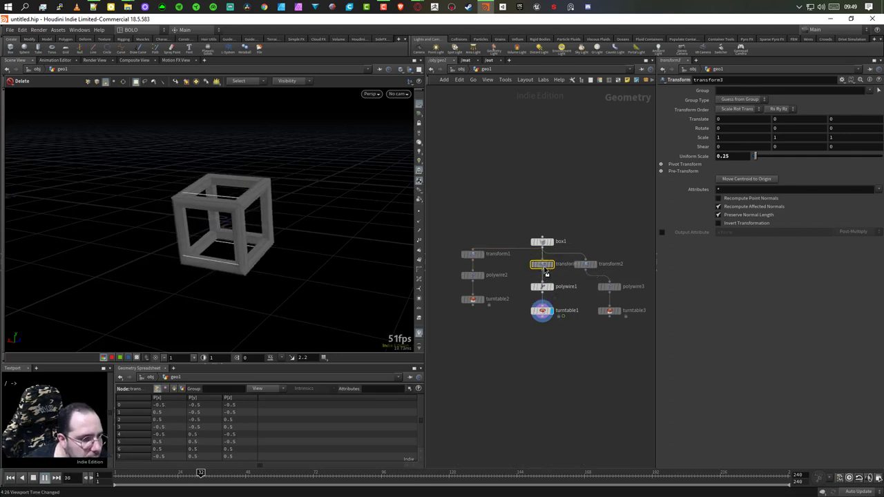
{"action": "left_click", "coordinate": [735, 156]}
{"action": "type", "text": "0.5"}
{"action": "key", "text": "Return"}
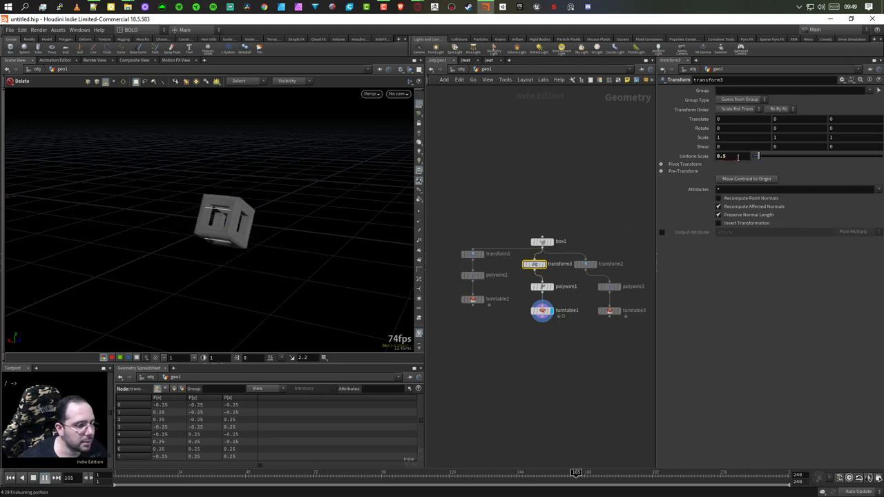
{"action": "left_click", "coordinate": [586, 265]}
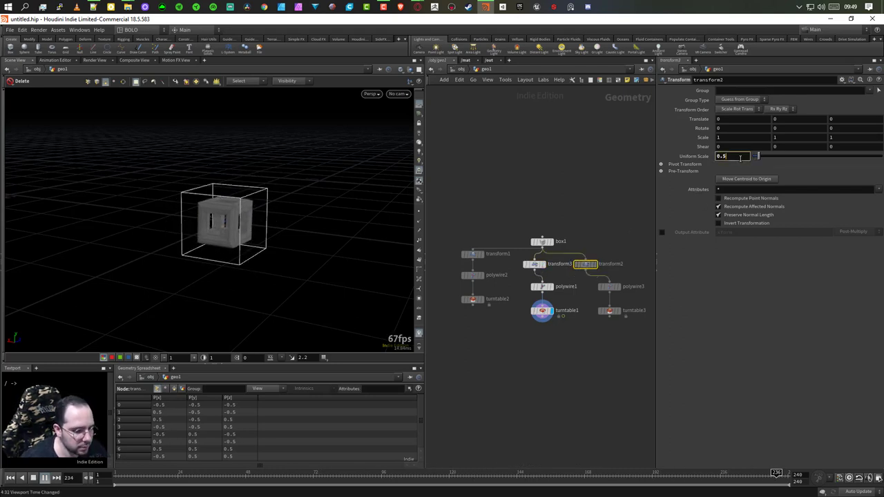
{"action": "type", "text": "0.75"}
{"action": "key", "text": "Return"}
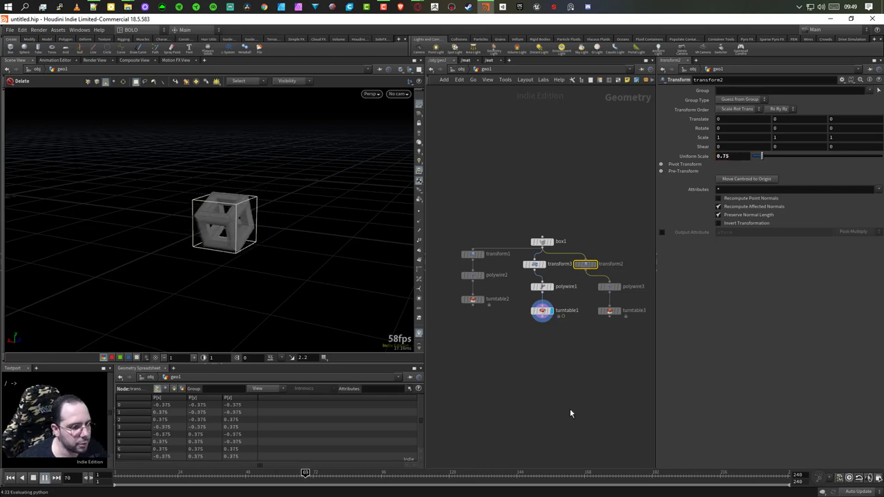
{"action": "left_click", "coordinate": [569, 413]}
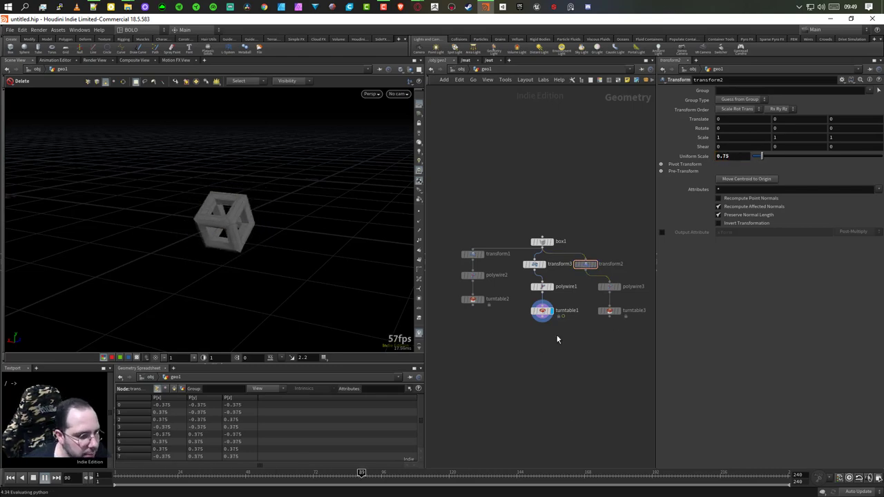
{"action": "key", "text": "Tab"}
{"action": "key", "text": "Return"}
- Place merge1, wire all three turntables into it, and display the merged result
{"action": "left_click", "coordinate": [539, 395]}
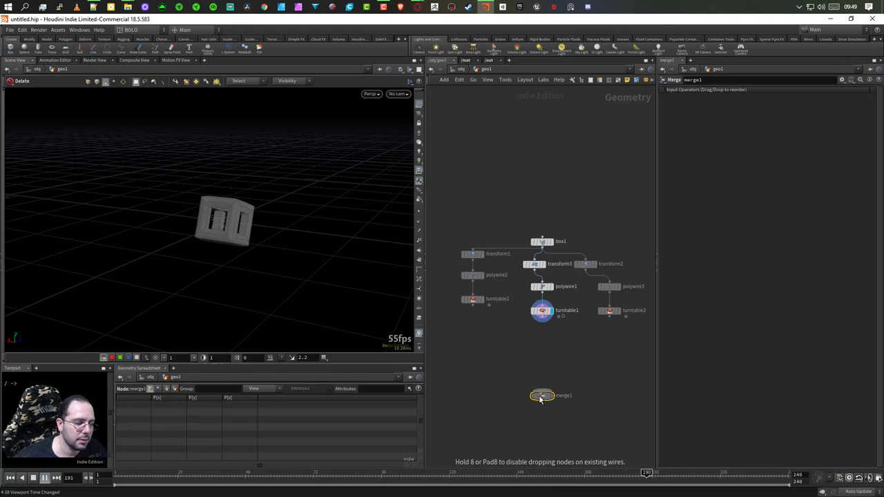
{"action": "left_click_drag", "start_coordinate": [441, 301], "coordinate": [657, 343]}
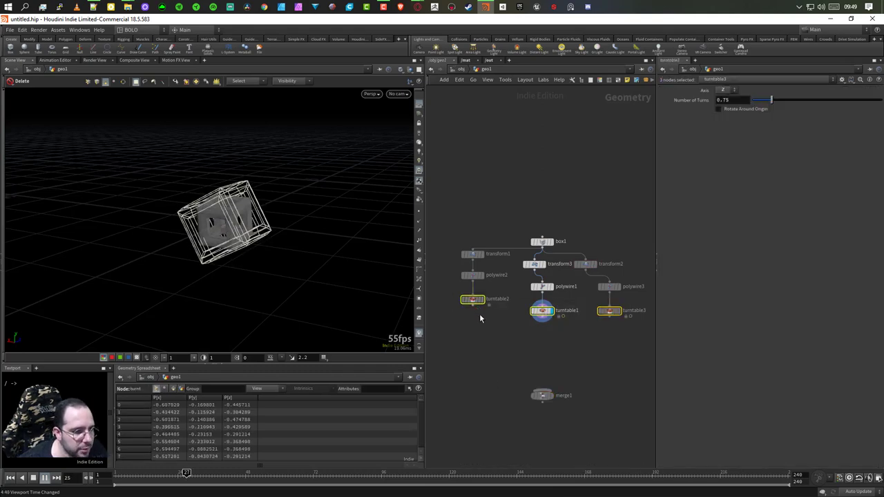
{"action": "left_click", "coordinate": [473, 304]}
{"action": "left_click", "coordinate": [544, 392]}
{"action": "left_click", "coordinate": [551, 397]}
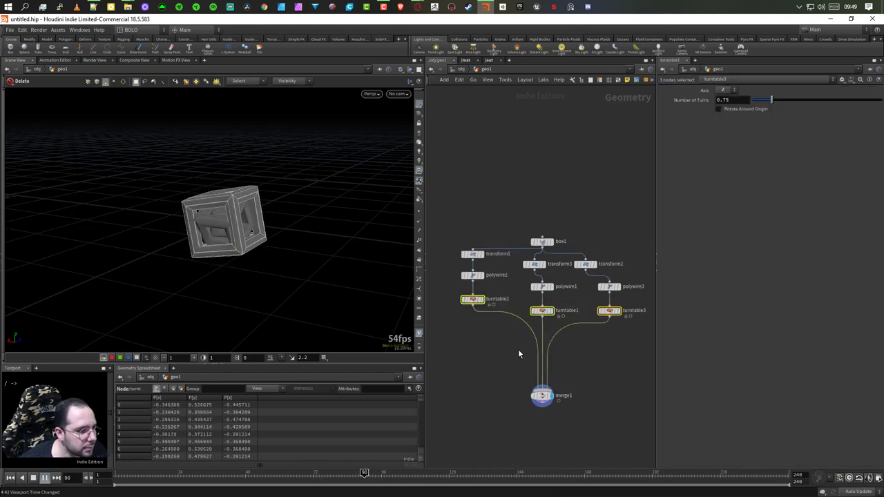
- Set the wire radius of all three polywires to 0.025
{"action": "left_click_drag", "start_coordinate": [443, 271], "coordinate": [620, 293]}
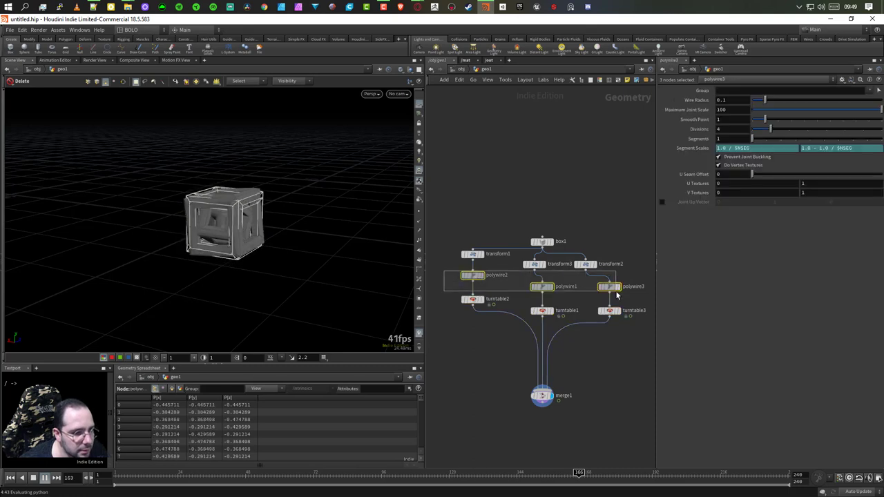
{"action": "left_click_drag", "start_coordinate": [768, 104], "coordinate": [744, 101]}
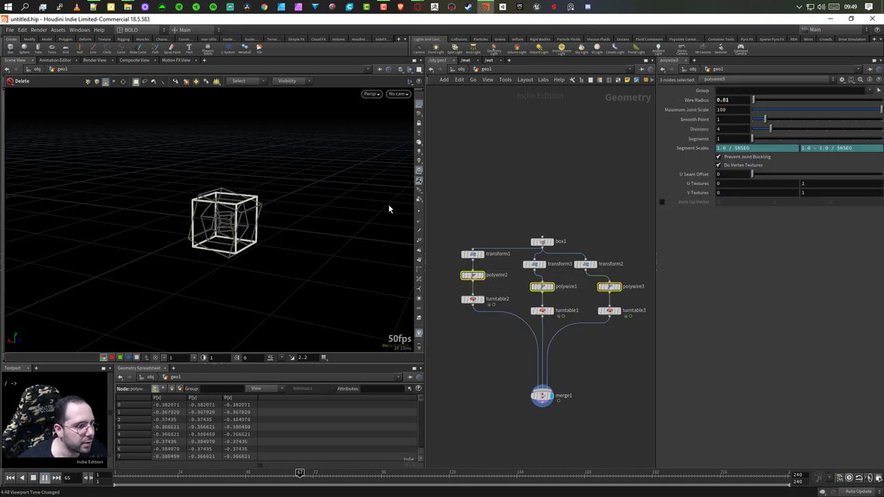
{"action": "left_click", "coordinate": [730, 101]}
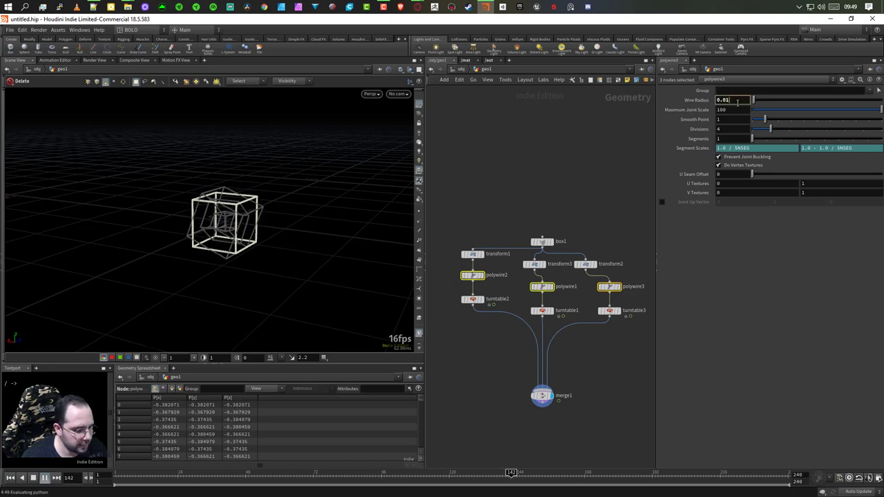
{"action": "type", "text": "0.025"}
{"action": "key", "text": "Return"}
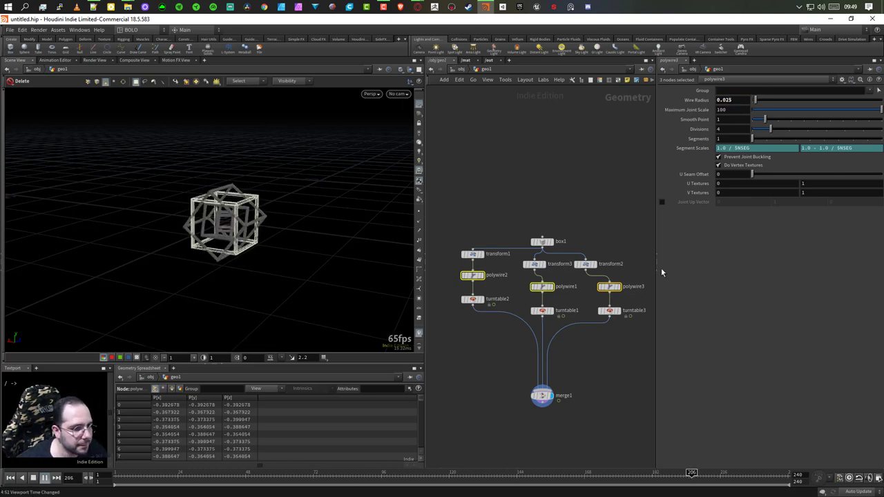
{"action": "left_click_drag", "start_coordinate": [601, 370], "coordinate": [487, 430]}
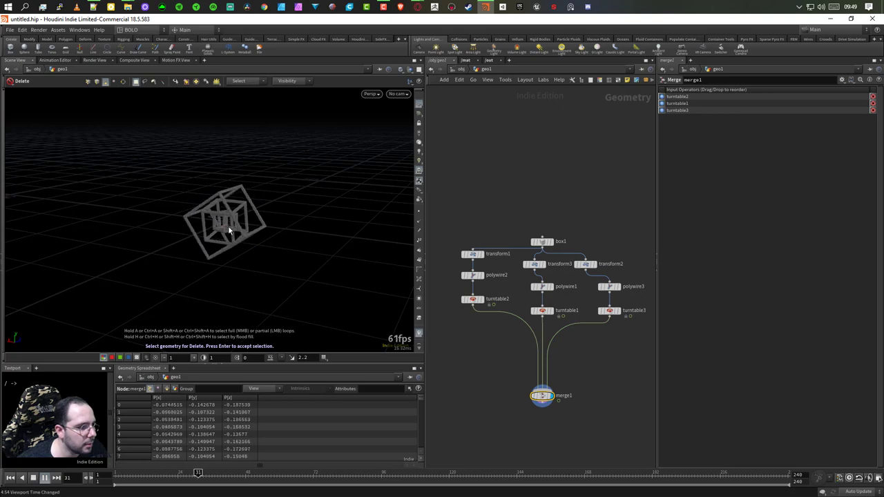
{"action": "key", "text": "Escape"}
{"action": "key", "text": "Delete"}
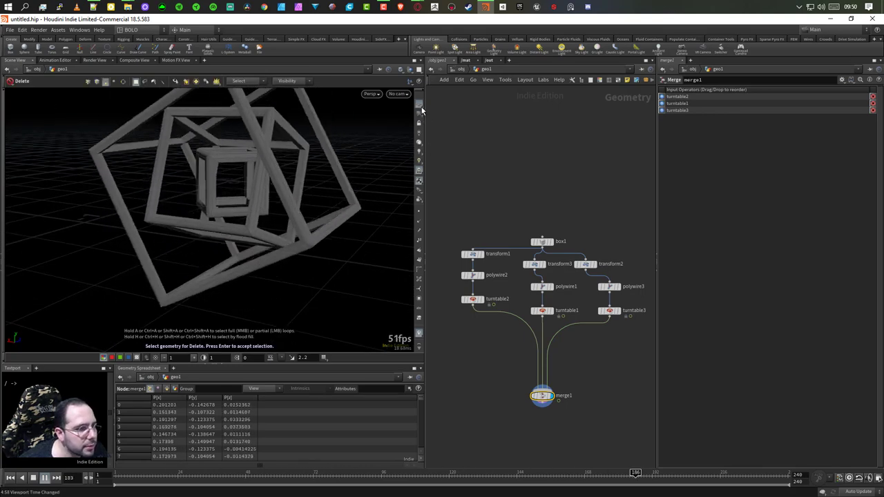
{"action": "key", "text": "Escape"}
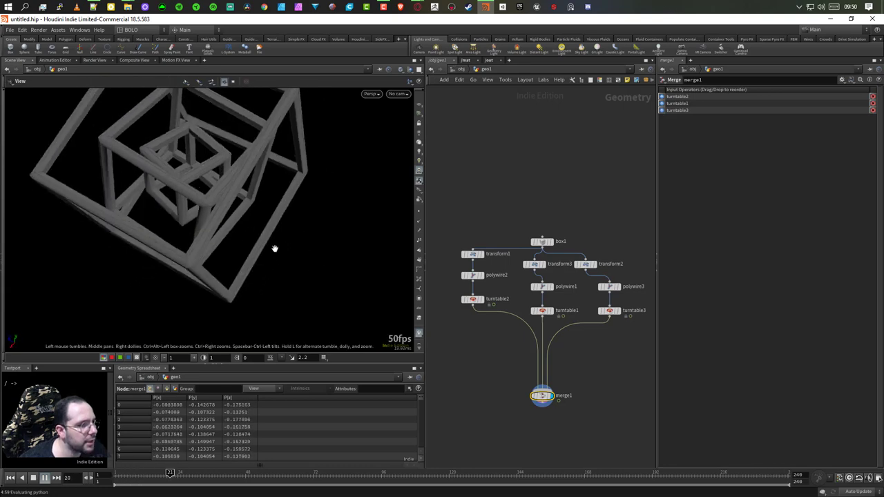
{"action": "key", "text": "Delete"}
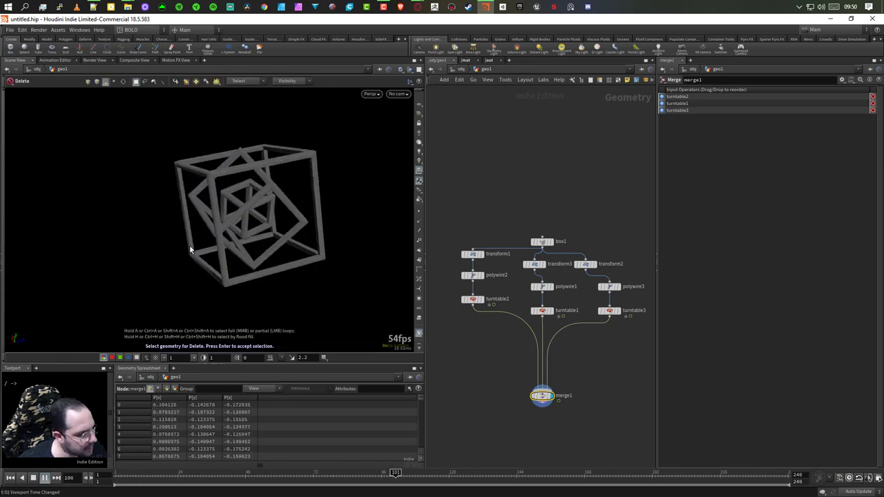
{"action": "key", "text": "Escape"}
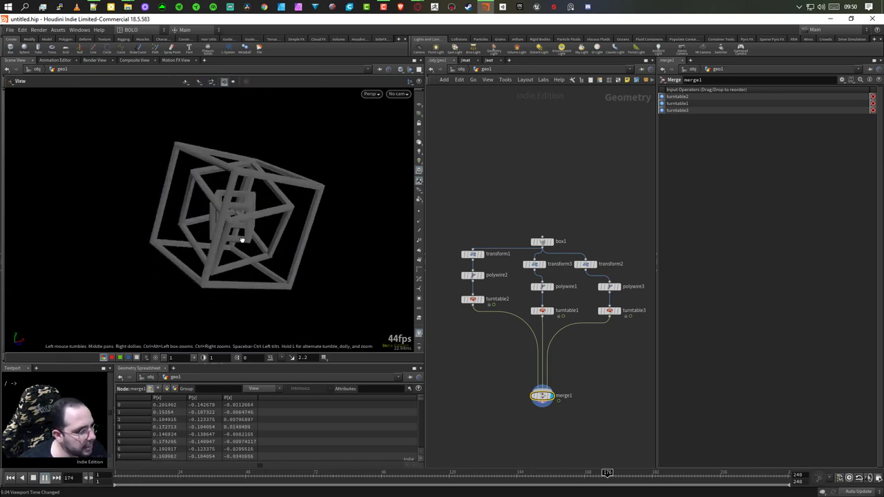
{"action": "key", "text": "Delete"}
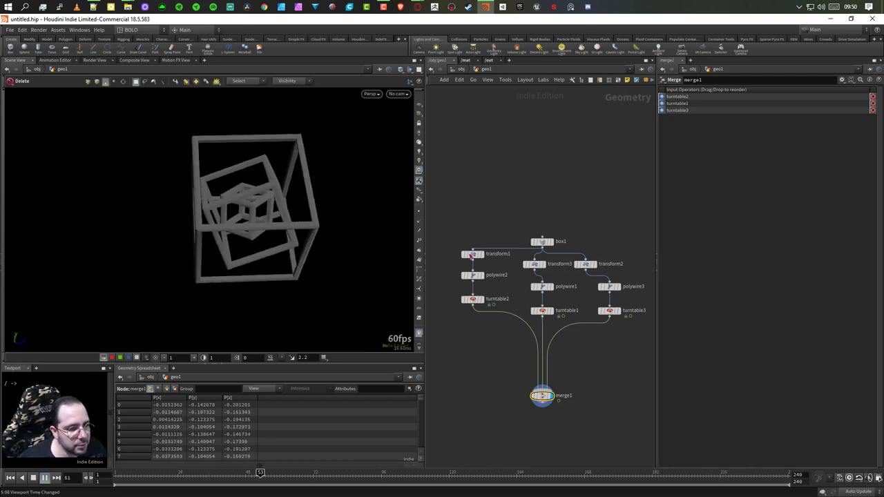
{"action": "mouse_move", "coordinate": [453, 186]}
{"action": "left_mouse_down"}
{"action": "mouse_move", "coordinate": [616, 418]}
{"action": "mouse_move", "coordinate": [643, 438]}
{"action": "mouse_move", "coordinate": [509, 163]}
{"action": "left_mouse_up"}
{"action": "mouse_move", "coordinate": [433, 279]}
{"action": "left_mouse_down"}
{"action": "mouse_move", "coordinate": [673, 374]}
{"action": "mouse_move", "coordinate": [453, 302]}
{"action": "left_mouse_up"}
{"action": "left_click_drag", "start_coordinate": [461, 192], "coordinate": [625, 413]}
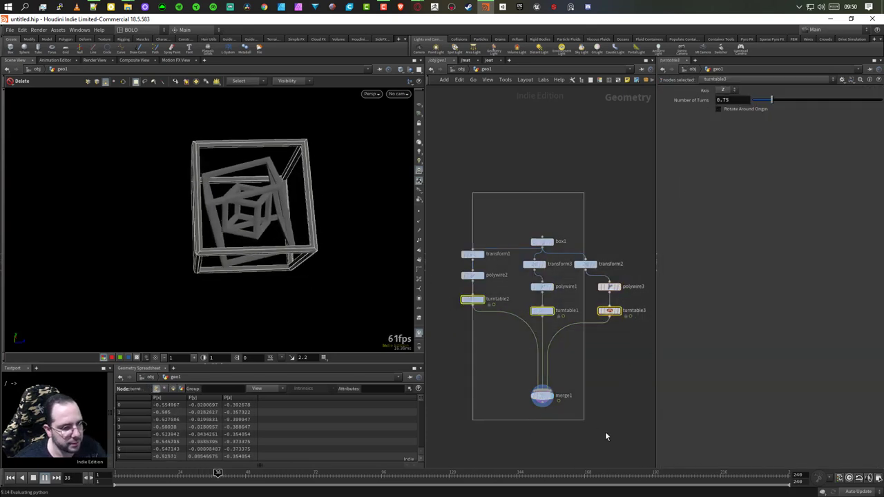
- Delete all nodes, stop playback, and browse the Labs tools with a 'labs' search
{"action": "key", "text": "Delete"}
{"action": "key", "text": "Tab"}
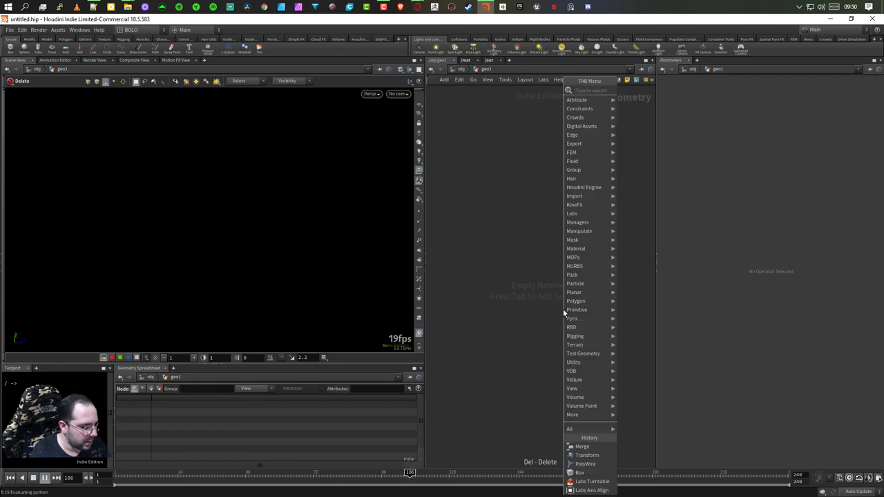
{"action": "type", "text": "labs"}
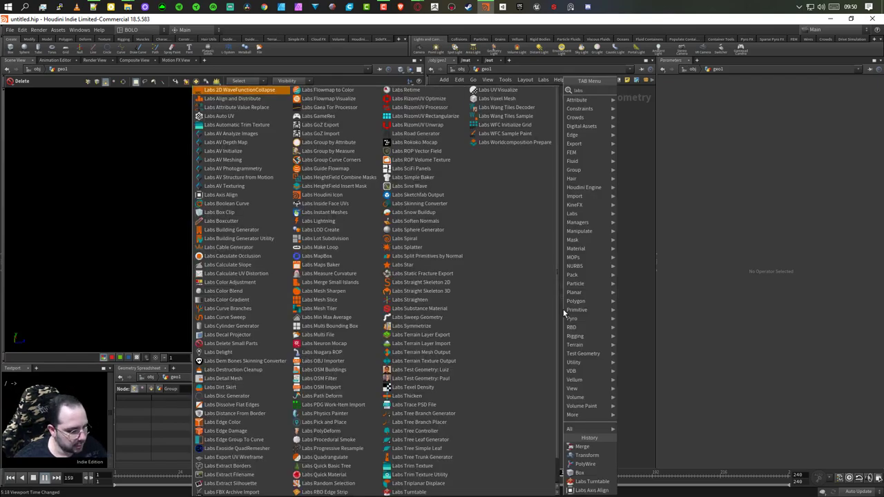
{"action": "left_click", "coordinate": [33, 479]}
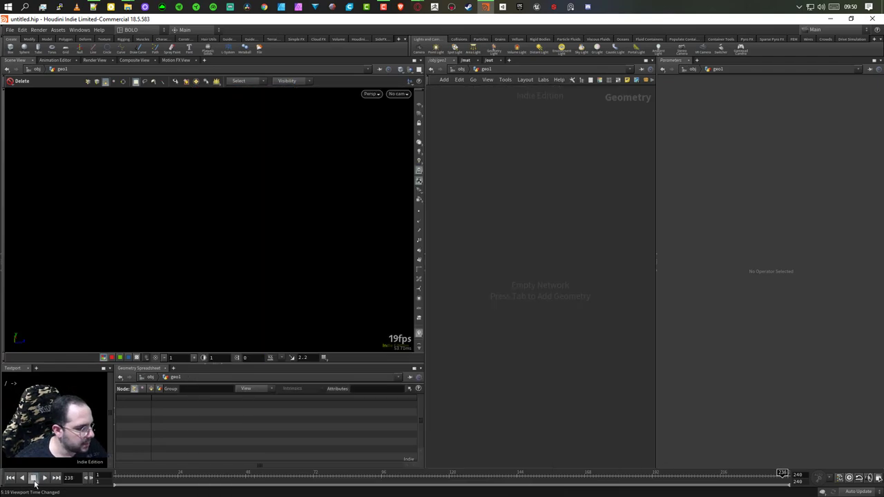
{"action": "key", "text": "Tab"}
{"action": "type", "text": "lab"}
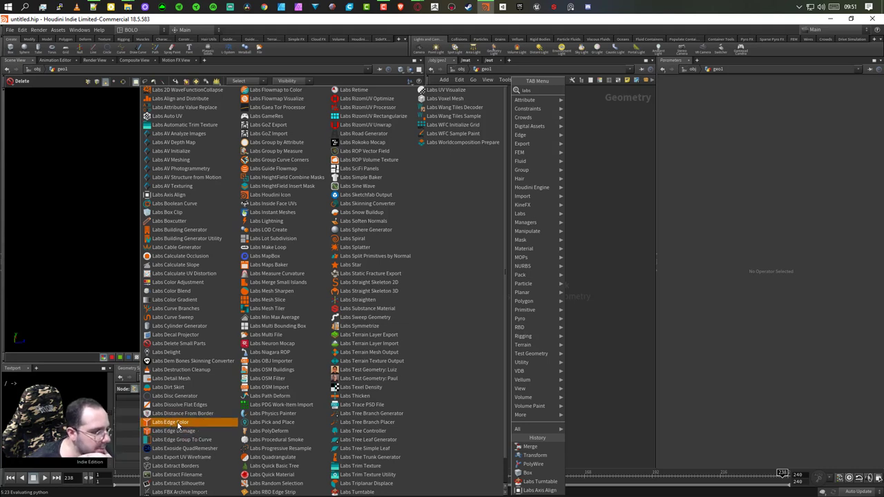
- Create a new Box node in the empty network
{"action": "left_click", "coordinate": [583, 275]}
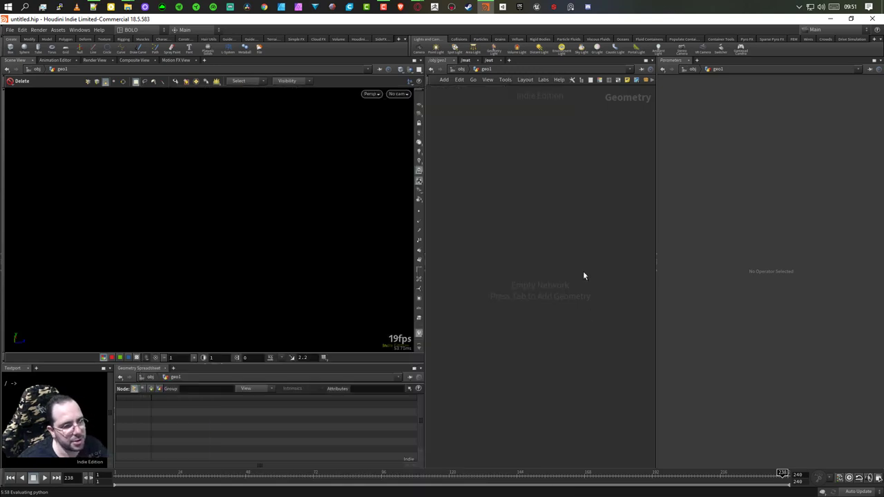
{"action": "key", "text": "Tab"}
{"action": "type", "text": "box"}
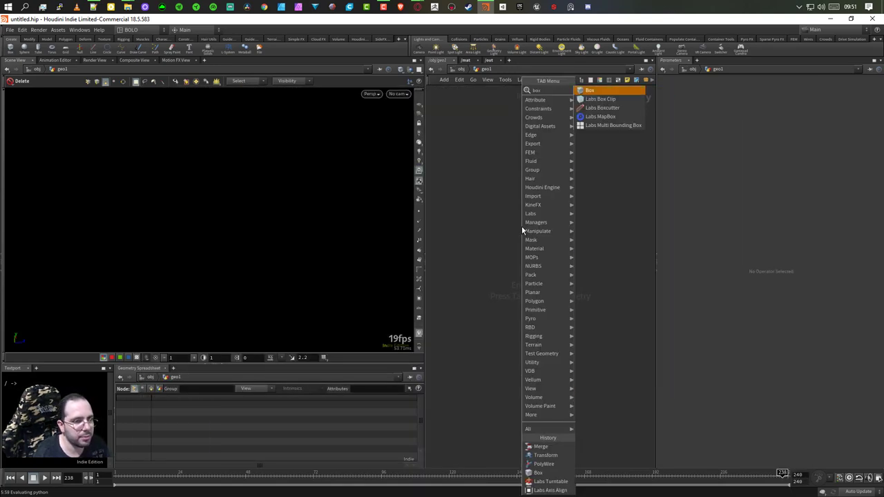
{"action": "key", "text": "Return"}
{"action": "left_click", "coordinate": [532, 194]}
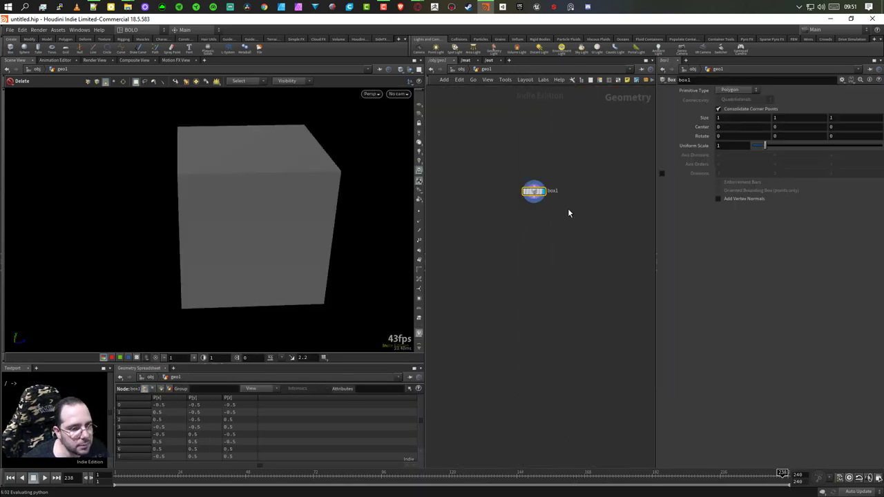
- Add subdivide1 under box1 using OpenSubdiv Bilinear at depth 3
{"action": "key", "text": "Tab"}
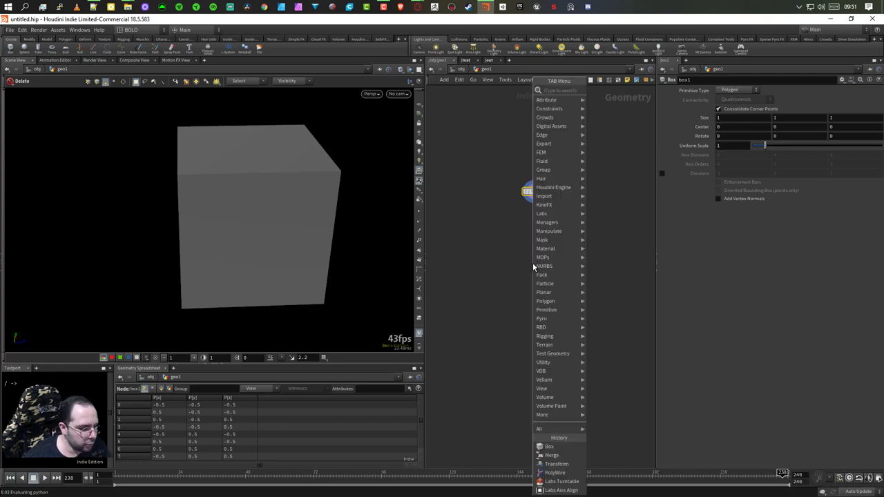
{"action": "type", "text": "sub"}
{"action": "key", "text": "Return"}
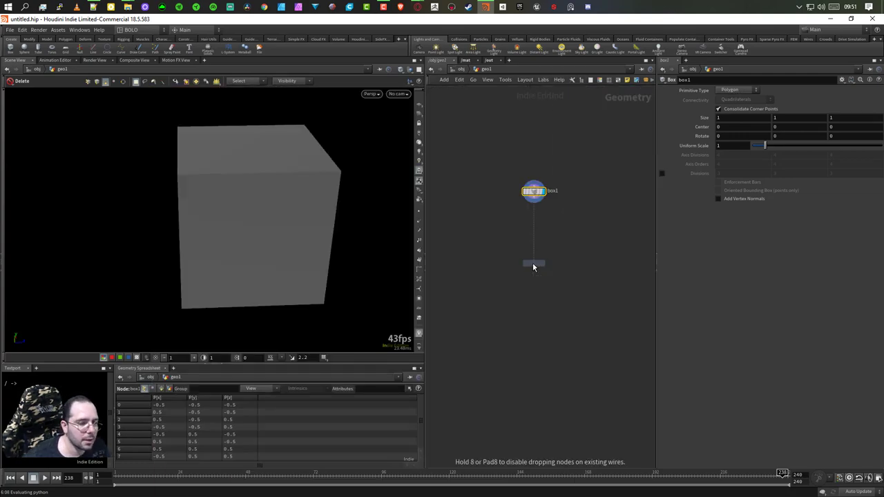
{"action": "left_click", "coordinate": [538, 200]}
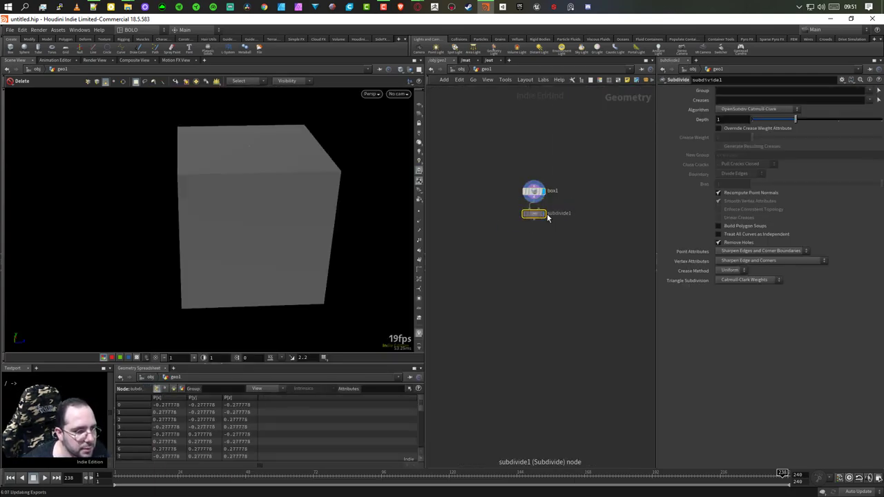
{"action": "left_click_drag", "start_coordinate": [508, 178], "coordinate": [572, 198]}
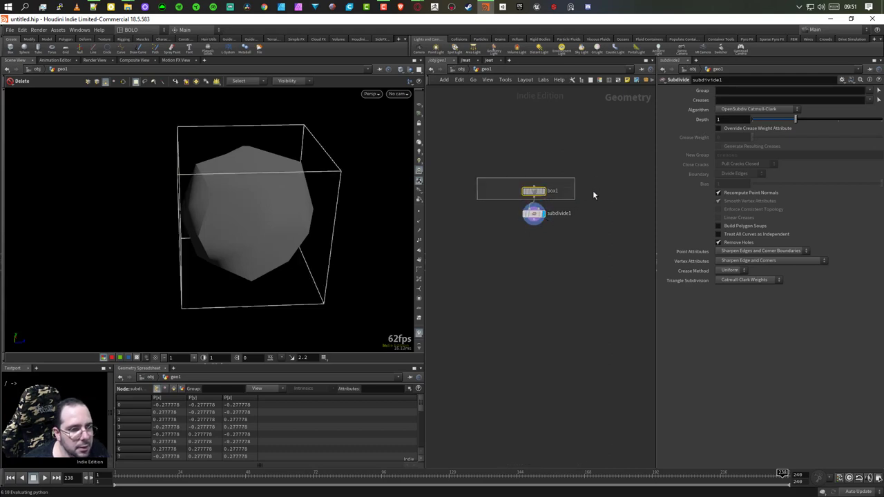
{"action": "left_click", "coordinate": [533, 213]}
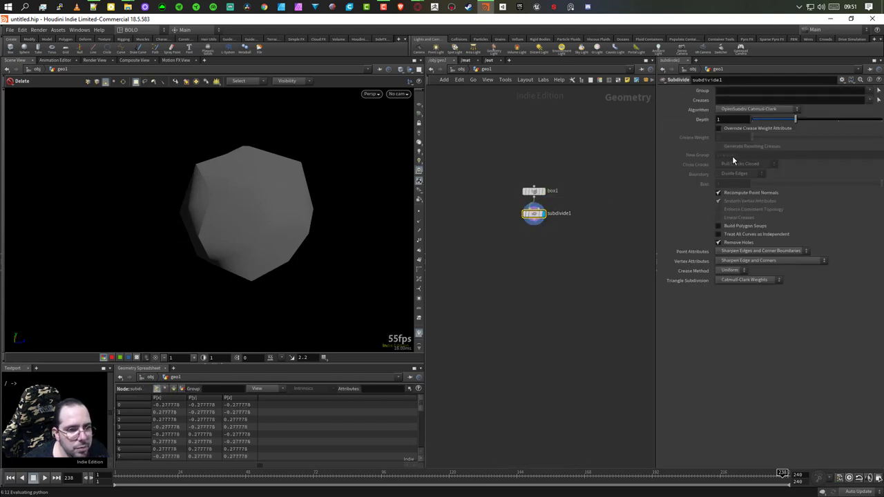
{"action": "left_click", "coordinate": [742, 110]}
{"action": "left_click", "coordinate": [749, 152]}
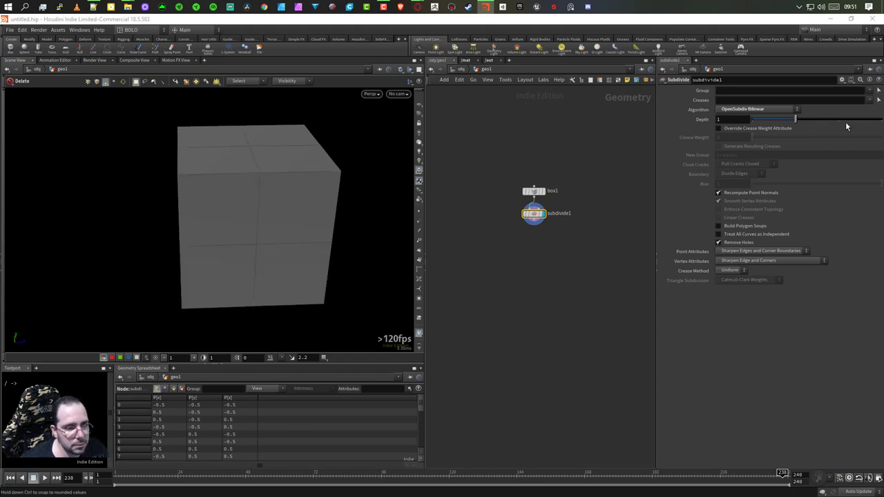
{"action": "left_click_drag", "start_coordinate": [846, 126], "coordinate": [878, 123]}
{"action": "key", "text": "Tab"}
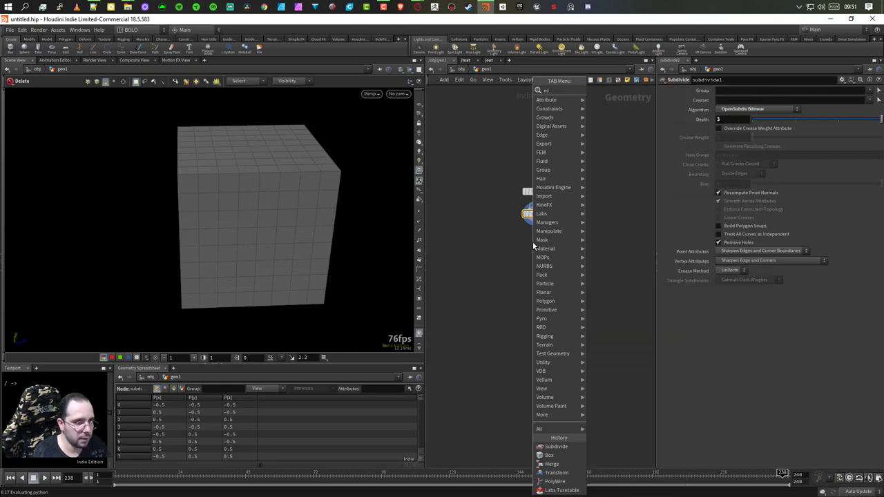
- Add a Labs Edge Damage node after subdivide1 and display its result on the cube
{"action": "type", "text": "edge"}
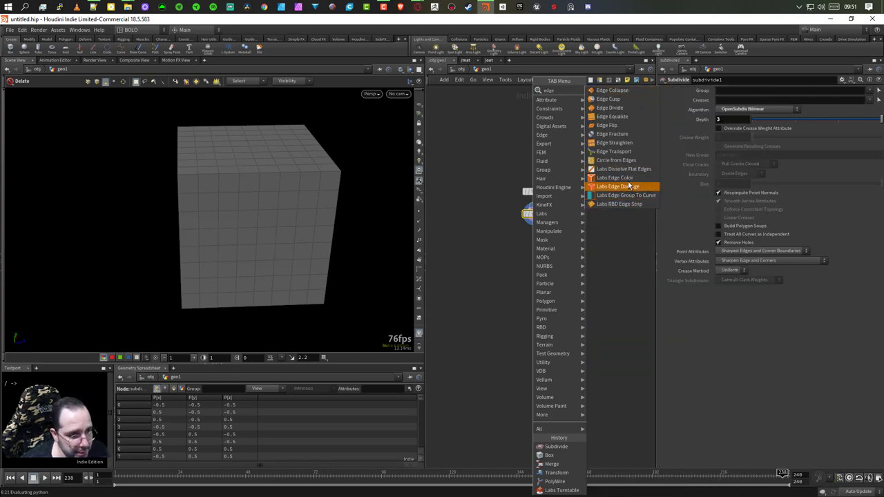
{"action": "left_click", "coordinate": [621, 177]}
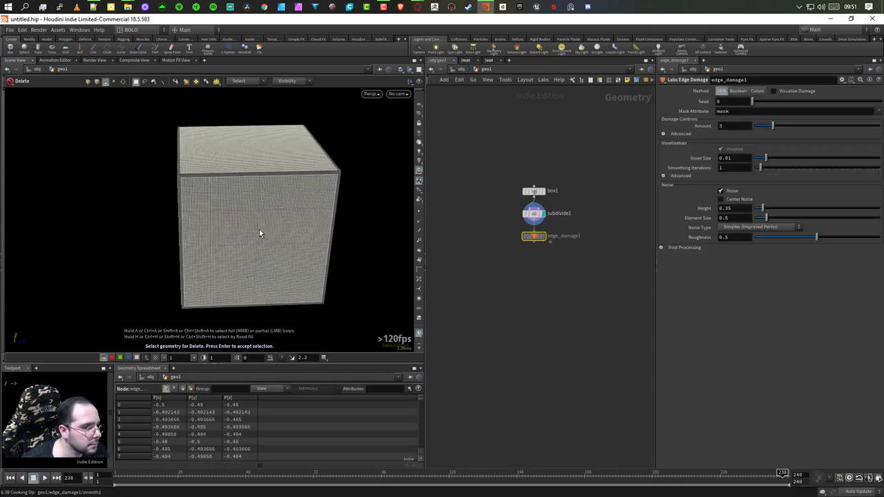
{"action": "left_click_drag", "start_coordinate": [187, 205], "coordinate": [268, 203], "text": "alt"}
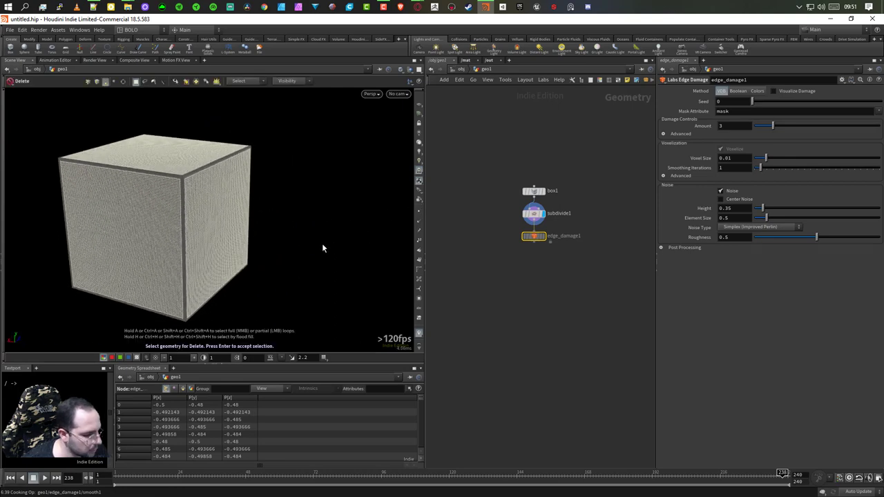
{"action": "left_click", "coordinate": [538, 238]}
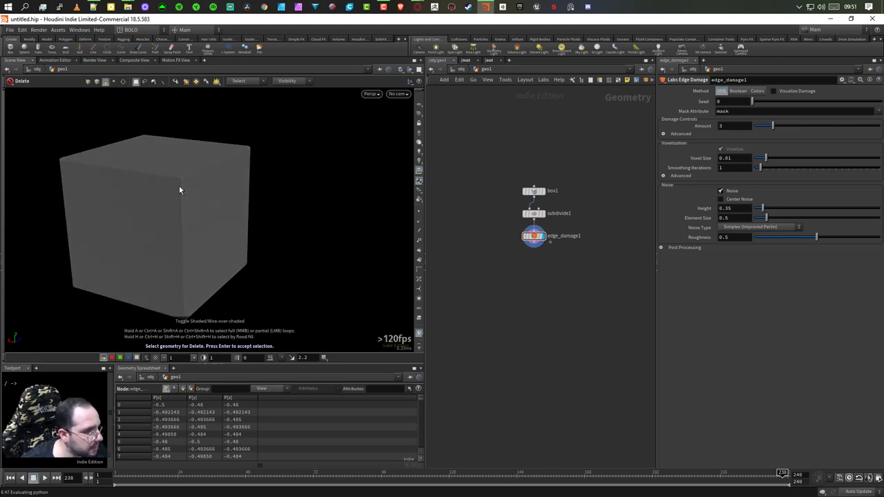
- Orbit around the damaged cube, then raise edge_damage1's seed from 0 to 37.7
{"action": "key", "text": "Escape"}
{"action": "scroll", "coordinate": [180, 181], "scroll_direction": "up", "scroll_amount": 5}
{"action": "mouse_move", "coordinate": [256, 167]}
{"action": "left_mouse_down"}
{"action": "mouse_move", "coordinate": [152, 198]}
{"action": "mouse_move", "coordinate": [87, 161]}
{"action": "mouse_move", "coordinate": [213, 170]}
{"action": "mouse_move", "coordinate": [288, 158]}
{"action": "mouse_move", "coordinate": [272, 154]}
{"action": "mouse_move", "coordinate": [274, 162]}
{"action": "left_mouse_up"}
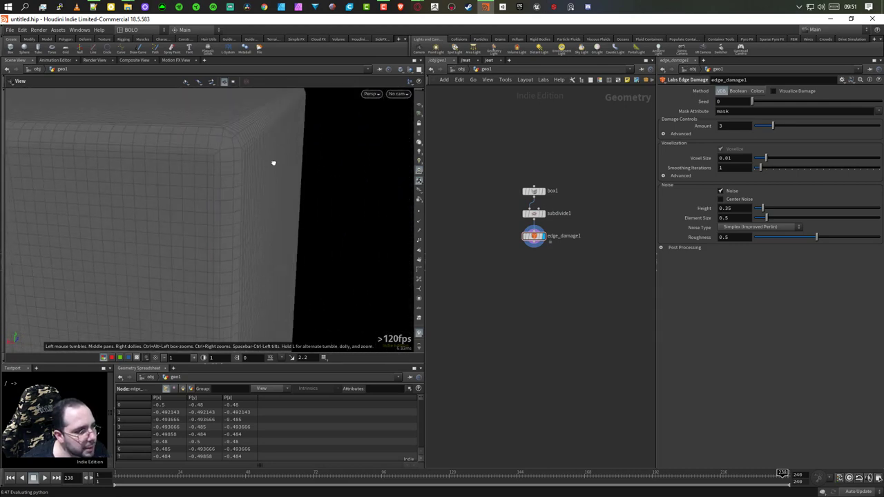
{"action": "scroll", "coordinate": [278, 178], "scroll_direction": "down", "scroll_amount": 2}
{"action": "scroll", "coordinate": [278, 177], "scroll_direction": "down", "scroll_amount": 2}
{"action": "scroll", "coordinate": [278, 178], "scroll_direction": "down", "scroll_amount": 3}
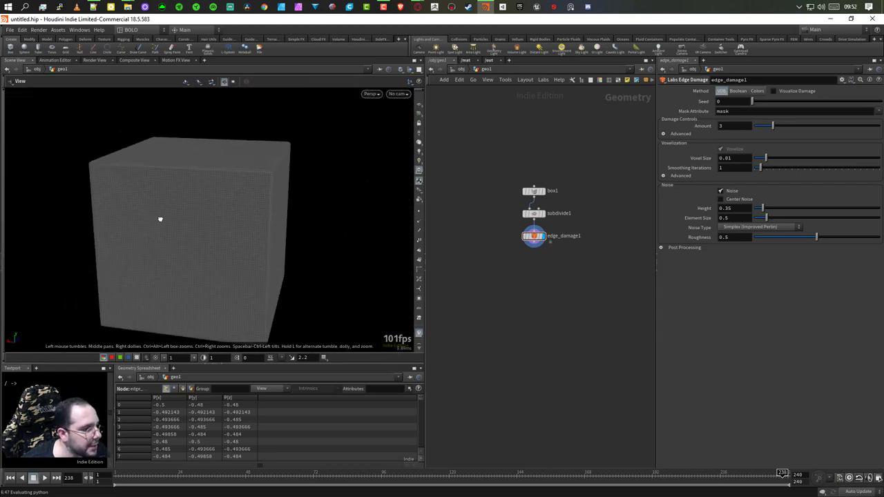
{"action": "mouse_move", "coordinate": [160, 217]}
{"action": "left_mouse_down"}
{"action": "mouse_move", "coordinate": [306, 221]}
{"action": "mouse_move", "coordinate": [257, 155]}
{"action": "left_mouse_up"}
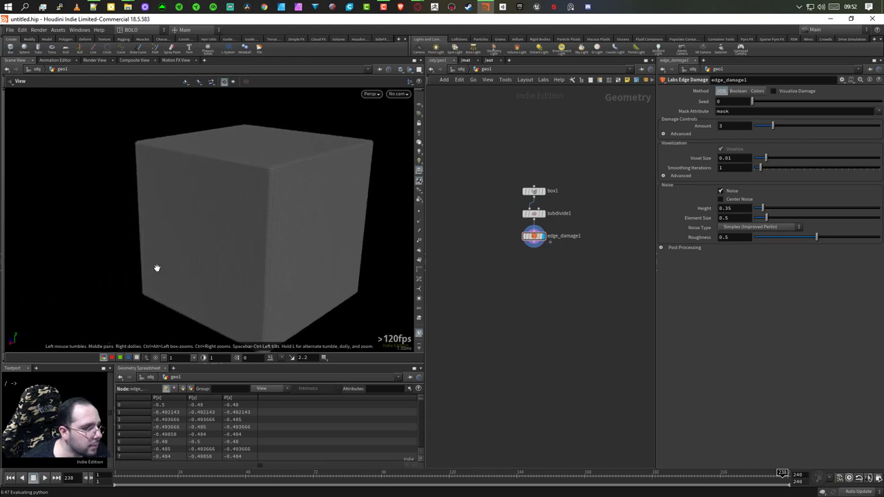
{"action": "mouse_move", "coordinate": [156, 268]}
{"action": "left_mouse_down"}
{"action": "mouse_move", "coordinate": [251, 253]}
{"action": "mouse_move", "coordinate": [246, 187]}
{"action": "mouse_move", "coordinate": [127, 260]}
{"action": "mouse_move", "coordinate": [279, 259]}
{"action": "mouse_move", "coordinate": [182, 243]}
{"action": "mouse_move", "coordinate": [199, 265]}
{"action": "left_mouse_up"}
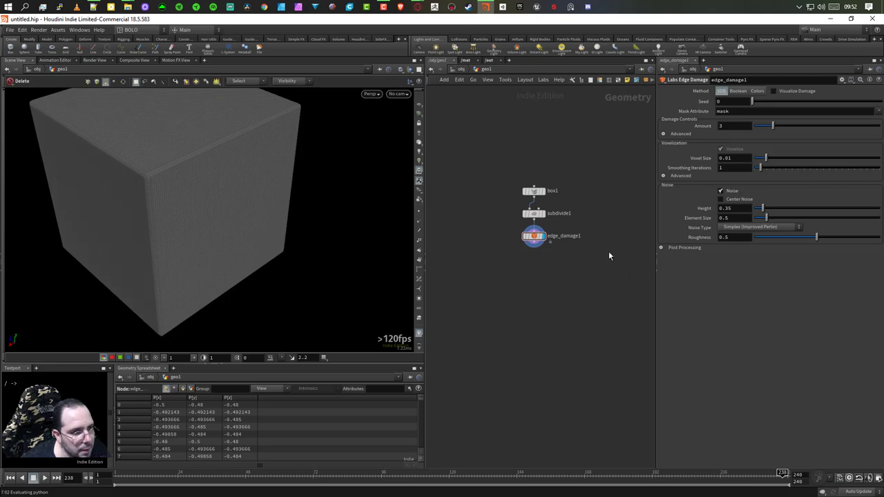
{"action": "left_click_drag", "start_coordinate": [502, 230], "coordinate": [588, 257]}
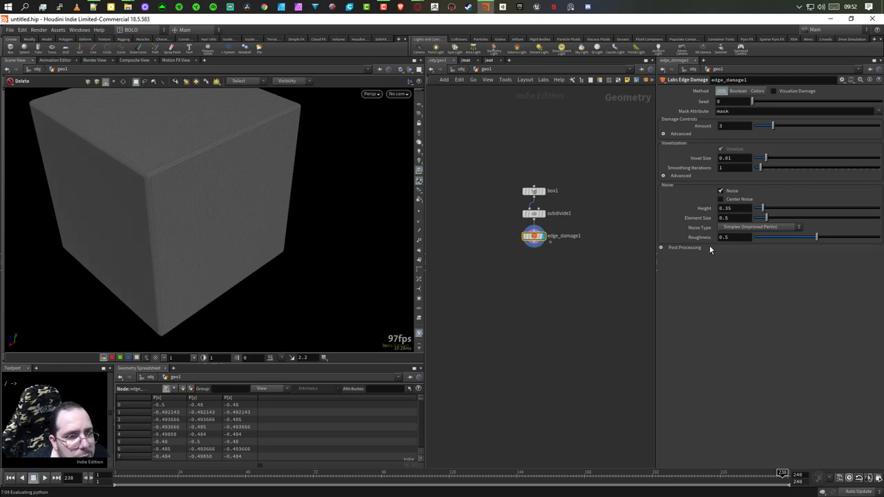
{"action": "mouse_move", "coordinate": [751, 101]}
{"action": "left_mouse_down"}
{"action": "mouse_move", "coordinate": [796, 101]}
{"action": "mouse_move", "coordinate": [788, 94]}
{"action": "left_mouse_up"}
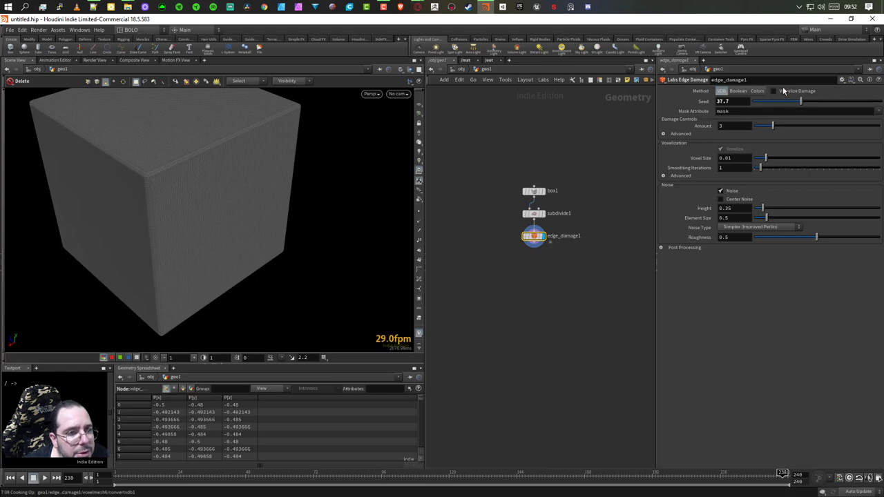
- Enable Visualize Damage, set the damage Amount to 12.28, and bring up subdivide1's parameters
{"action": "left_click", "coordinate": [783, 91]}
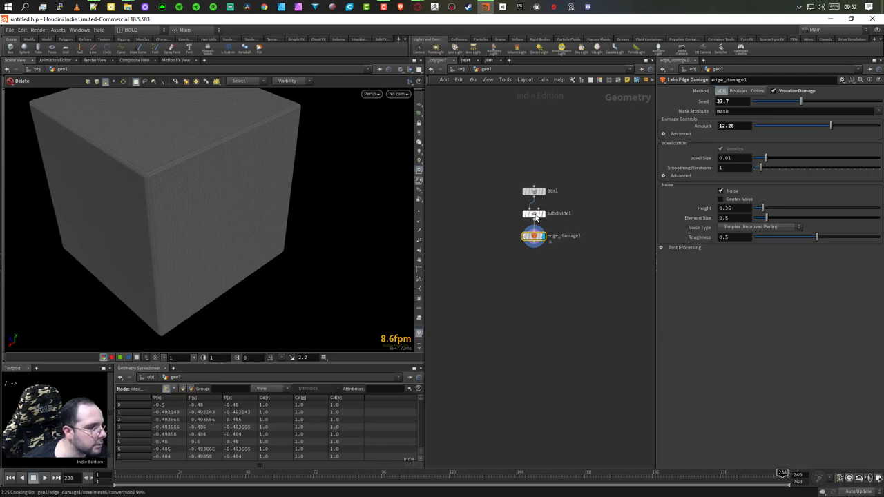
{"action": "left_click", "coordinate": [535, 217]}
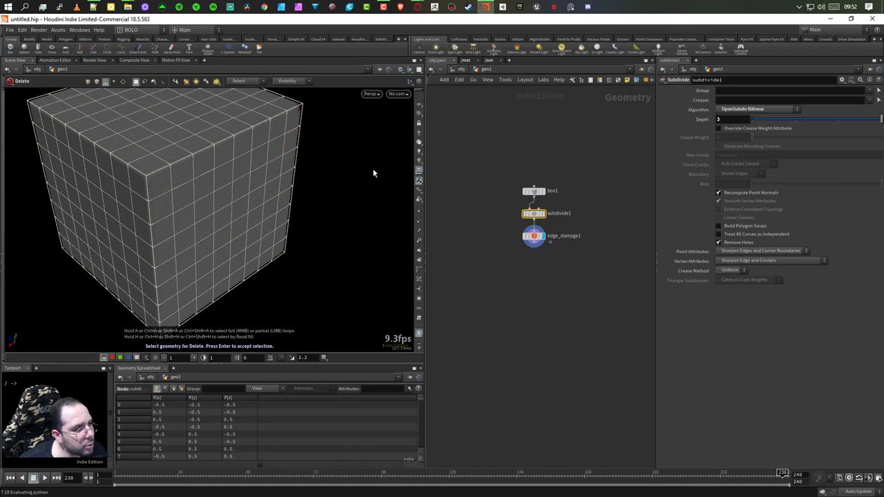
{"action": "key", "text": "Escape"}
{"action": "left_click_drag", "start_coordinate": [361, 158], "coordinate": [284, 142]}
{"action": "scroll", "coordinate": [250, 145], "scroll_direction": "up", "scroll_amount": 3}
{"action": "scroll", "coordinate": [275, 175], "scroll_direction": "up", "scroll_amount": 2}
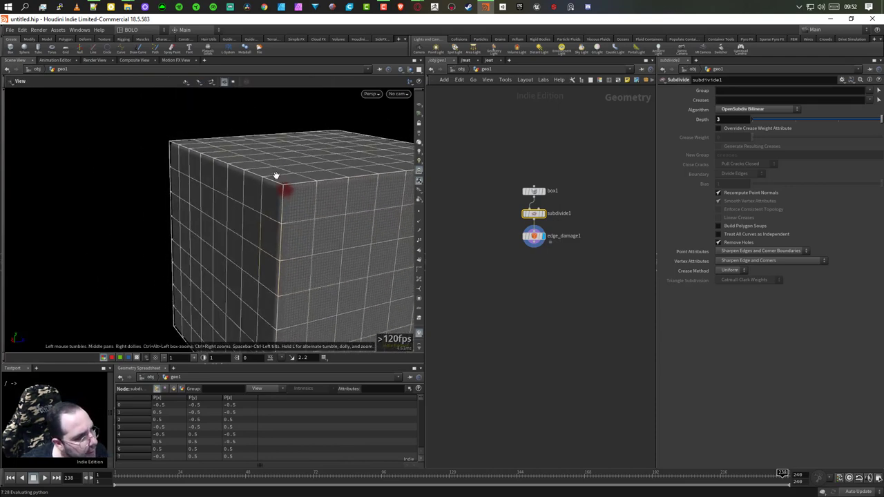
{"action": "left_click_drag", "start_coordinate": [285, 190], "coordinate": [214, 109]}
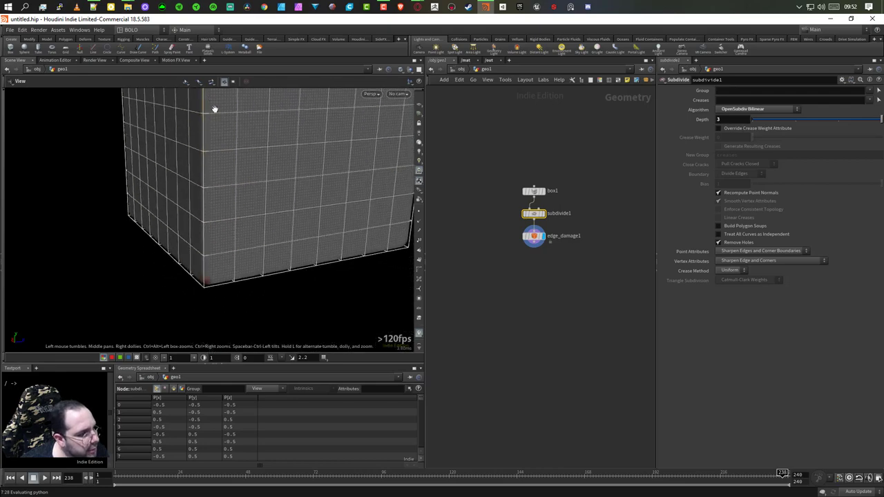
{"action": "left_click_drag", "start_coordinate": [281, 311], "coordinate": [300, 250]}
{"action": "mouse_move", "coordinate": [357, 240]}
{"action": "left_mouse_down"}
{"action": "mouse_move", "coordinate": [341, 278]}
{"action": "mouse_move", "coordinate": [241, 282]}
{"action": "mouse_move", "coordinate": [253, 306]}
{"action": "mouse_move", "coordinate": [319, 308]}
{"action": "mouse_move", "coordinate": [355, 252]}
{"action": "mouse_move", "coordinate": [339, 290]}
{"action": "mouse_move", "coordinate": [344, 210]}
{"action": "left_mouse_up"}
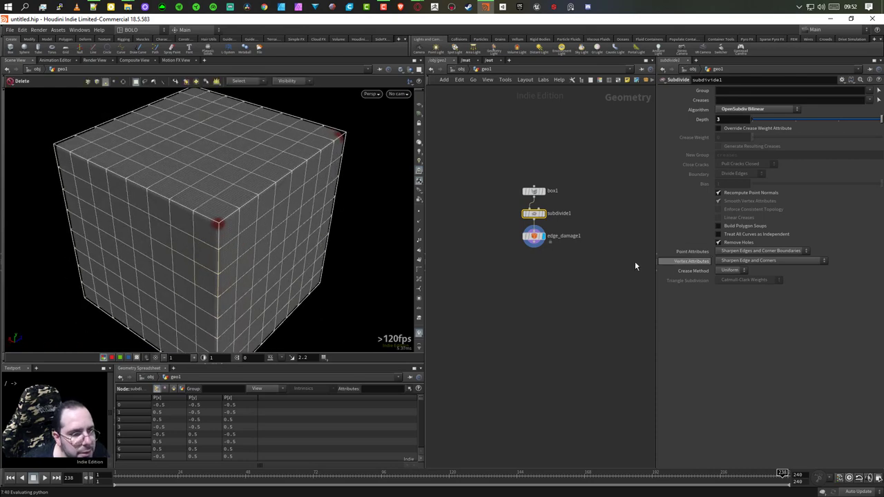
{"action": "mouse_move", "coordinate": [534, 213]}
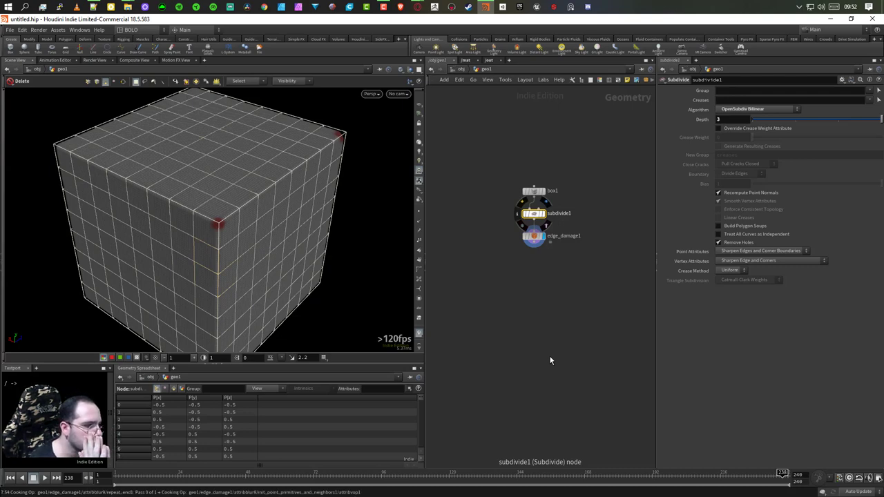
- Delete the subdivide1 node and clear an accidental face selection in the viewport
{"action": "key", "text": "Delete"}
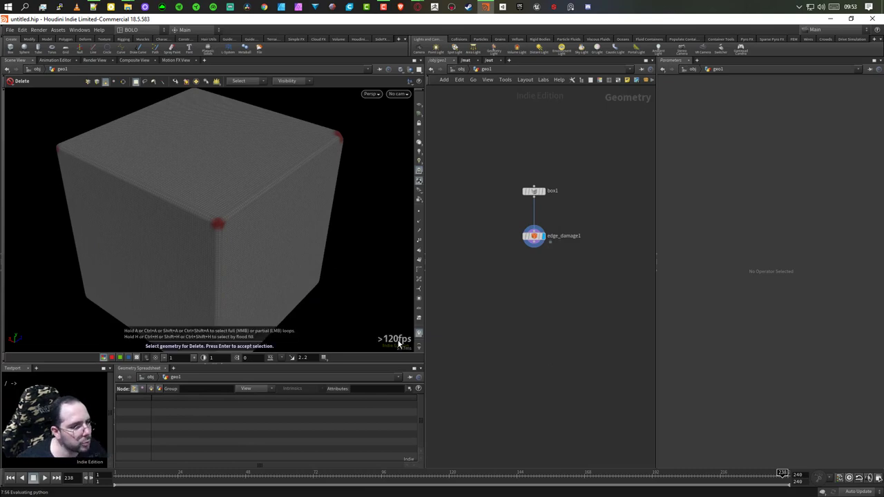
{"action": "left_click_drag", "start_coordinate": [232, 250], "coordinate": [315, 256]}
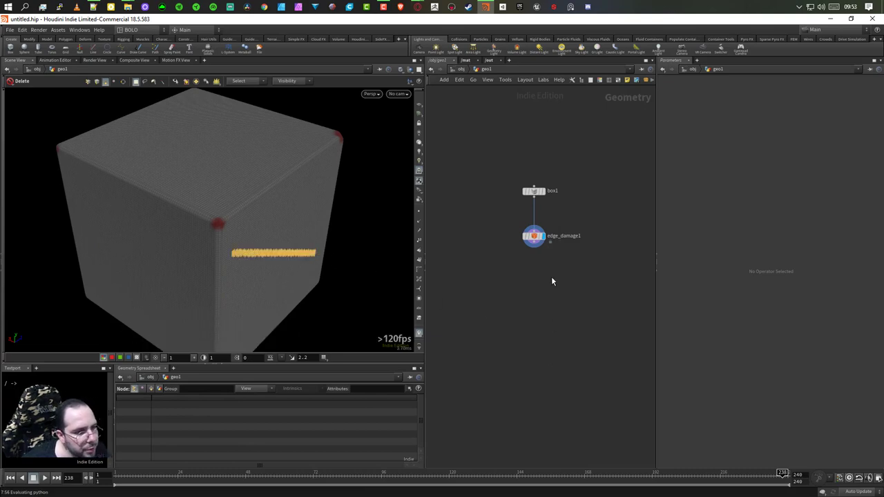
{"action": "left_click", "coordinate": [390, 288]}
{"action": "key", "text": "Escape"}
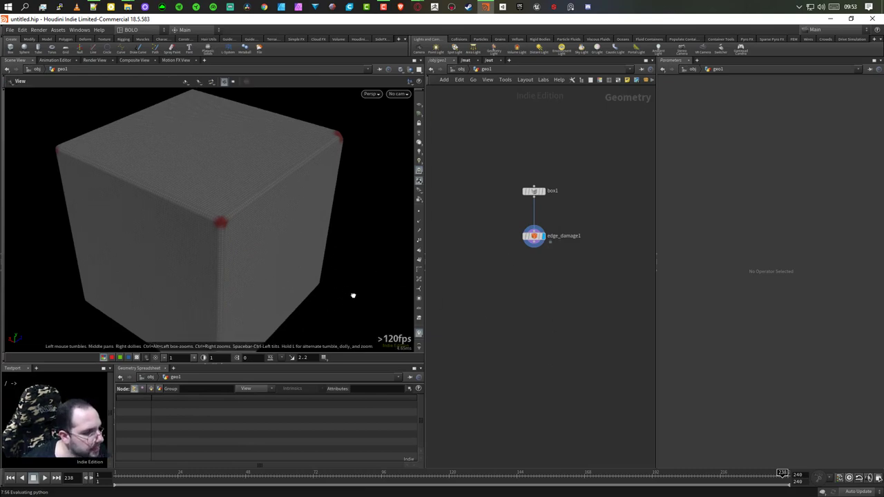
{"action": "mouse_move", "coordinate": [351, 296]}
{"action": "left_mouse_down"}
{"action": "mouse_move", "coordinate": [411, 282]}
{"action": "mouse_move", "coordinate": [335, 288]}
{"action": "left_mouse_up"}
{"action": "key", "text": "Return"}
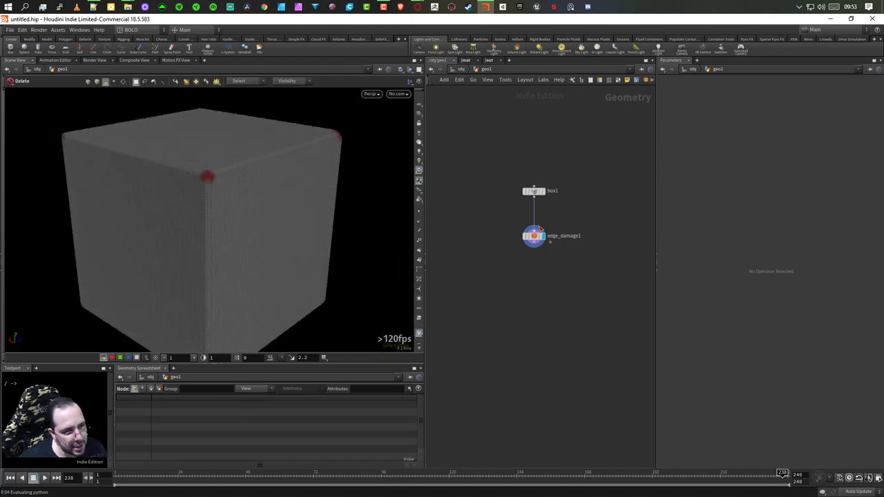
- Delete the edge_damage1 node so only the plain box remains
{"action": "left_click_drag", "start_coordinate": [505, 227], "coordinate": [576, 270]}
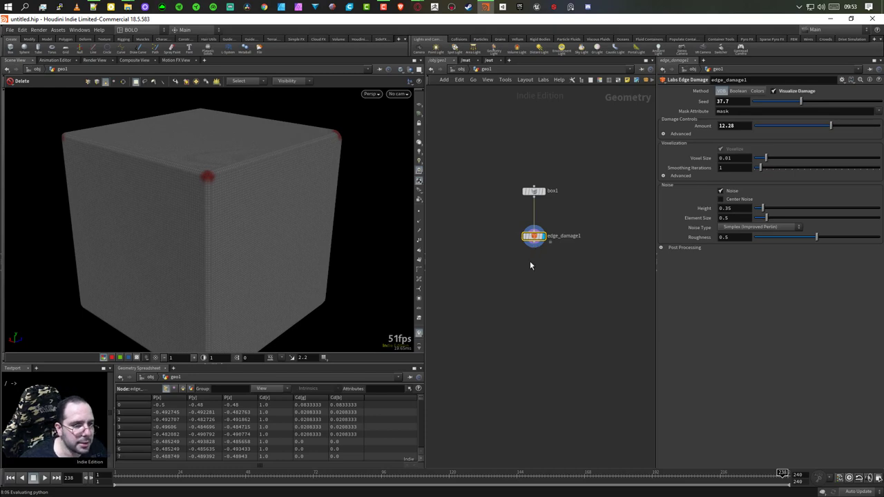
{"action": "key", "text": "Delete"}
{"action": "key", "text": "Tab"}
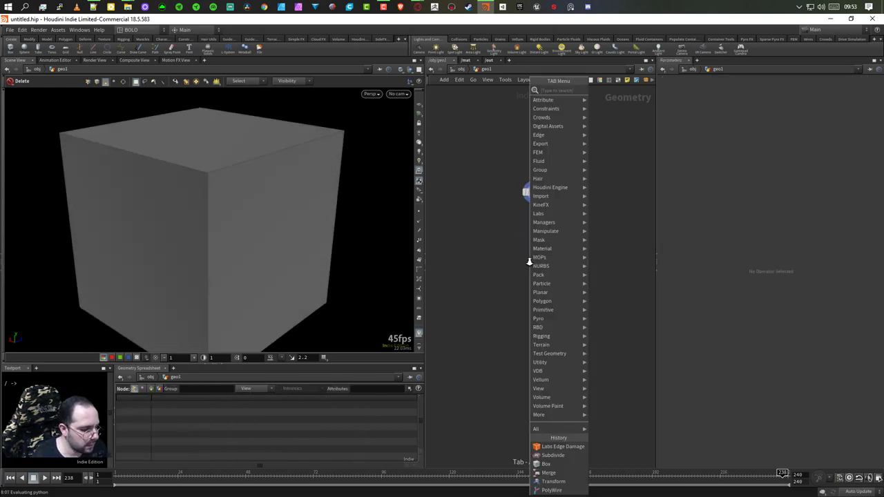
- Add a Labs Edge Color node under box1, wired to box1's output, and return inside geo1
{"action": "type", "text": "edge"}
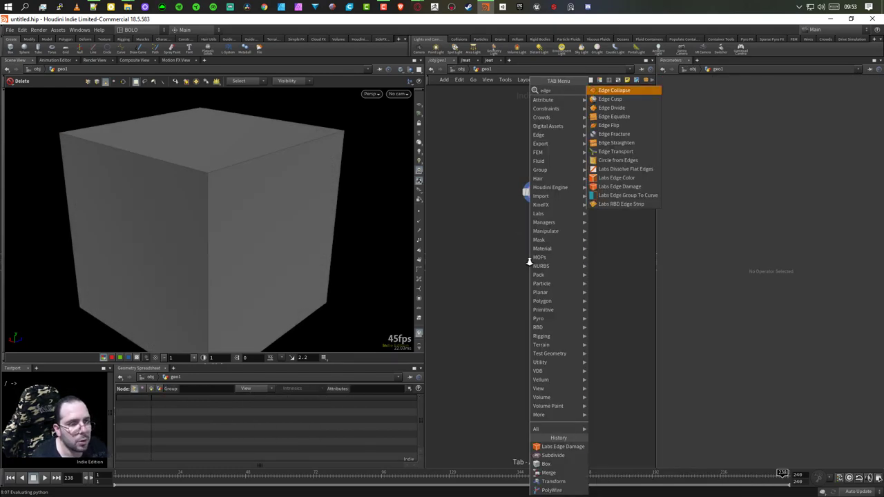
{"action": "left_click", "coordinate": [620, 181]}
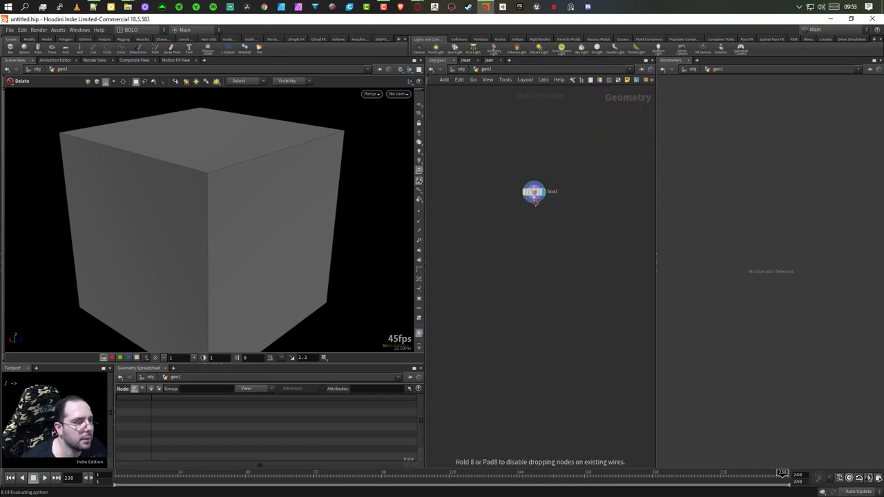
{"action": "left_click", "coordinate": [553, 240]}
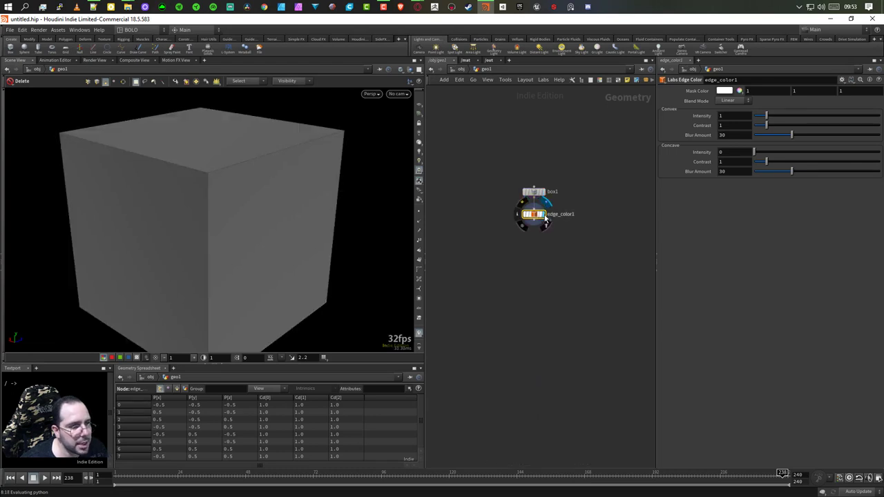
{"action": "left_click_drag", "start_coordinate": [534, 215], "coordinate": [530, 277]}
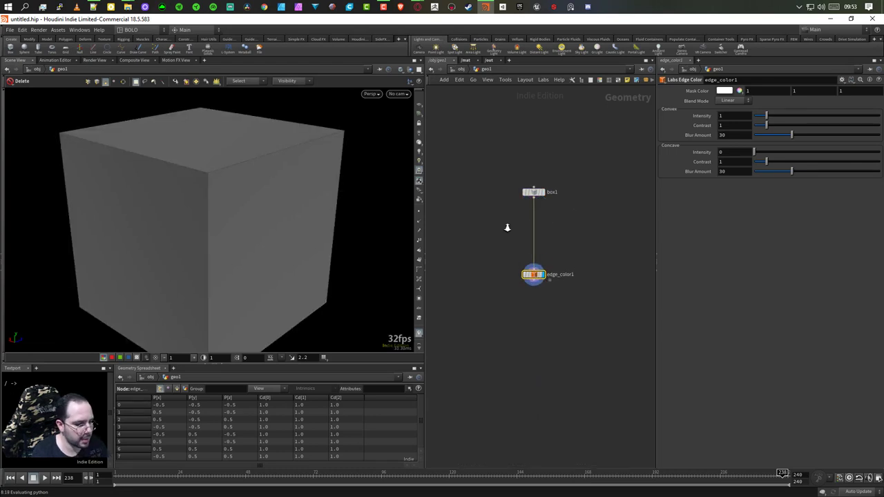
{"action": "key", "text": "u"}
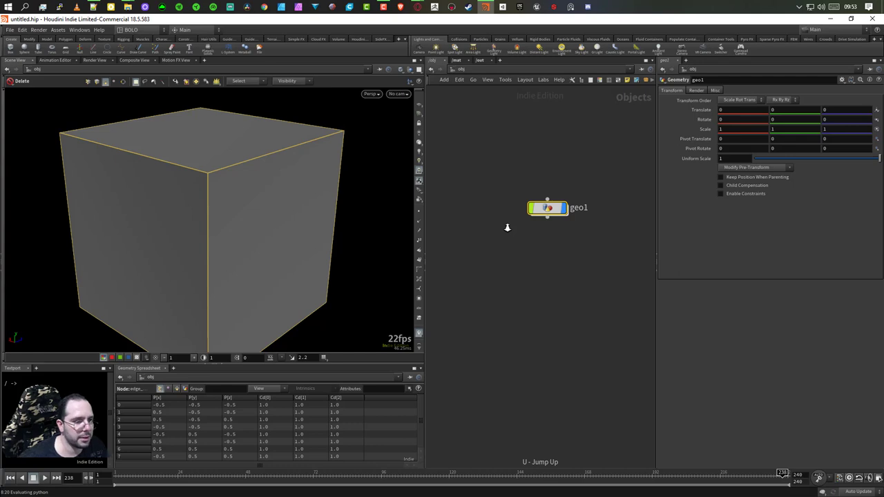
{"action": "double_click", "coordinate": [549, 208]}
{"action": "key", "text": "Tab"}
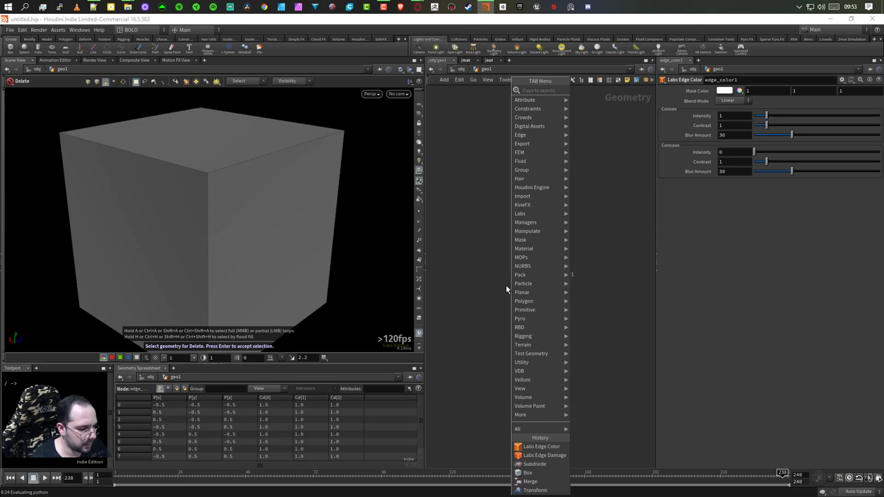
- Insert a Subdivide node between box1 and edge_color1 using OpenSubdiv Bilinear at depth 3
{"action": "type", "text": "sub"}
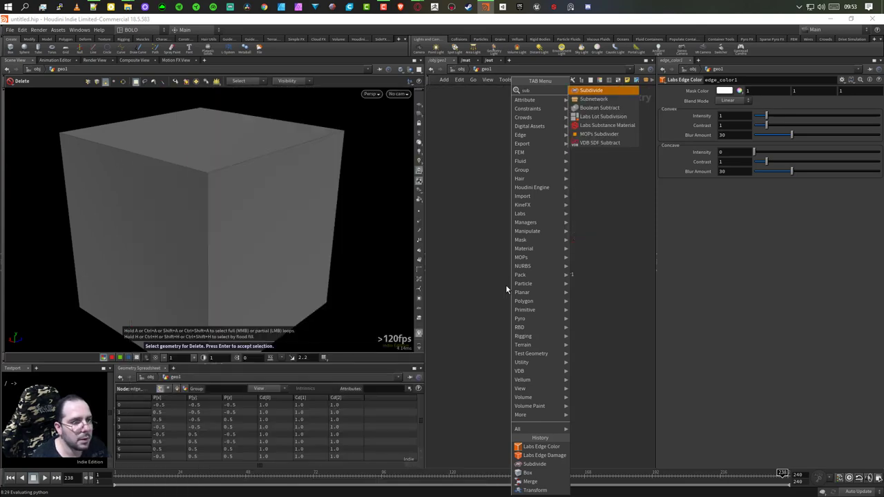
{"action": "key", "text": "Return"}
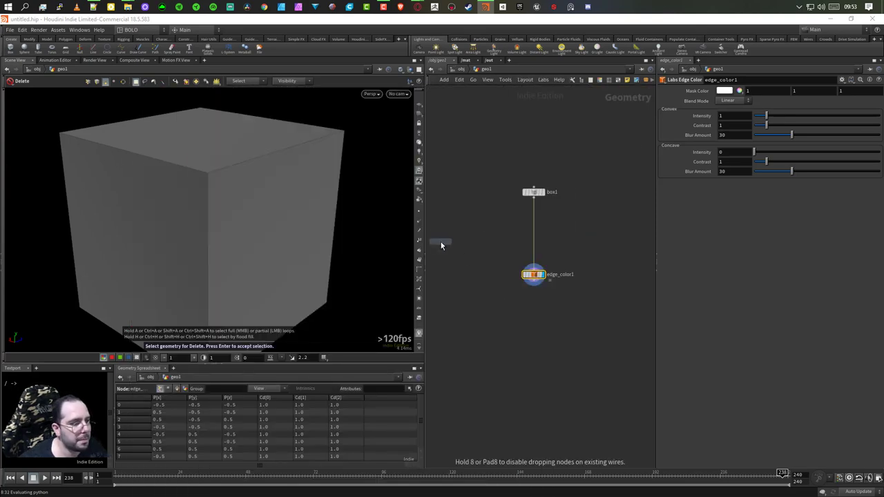
{"action": "left_click", "coordinate": [539, 239]}
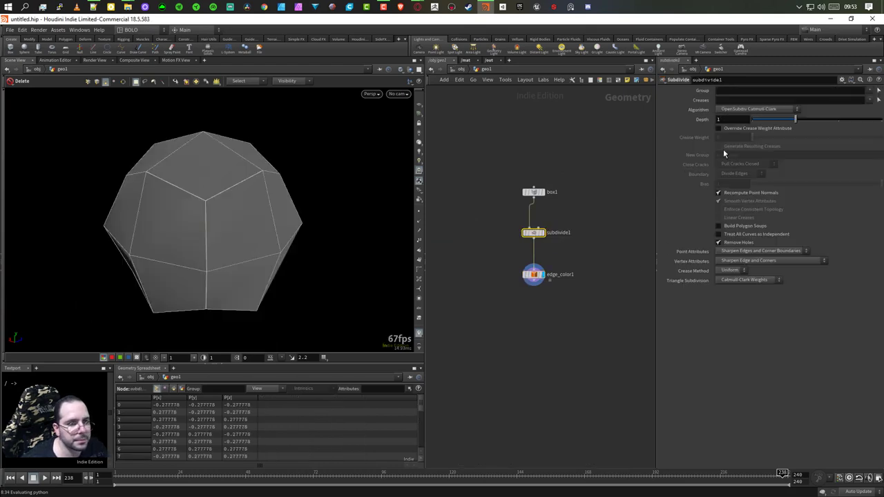
{"action": "left_click", "coordinate": [749, 109]}
{"action": "left_click", "coordinate": [749, 152]}
{"action": "left_click_drag", "start_coordinate": [796, 119], "coordinate": [881, 123]}
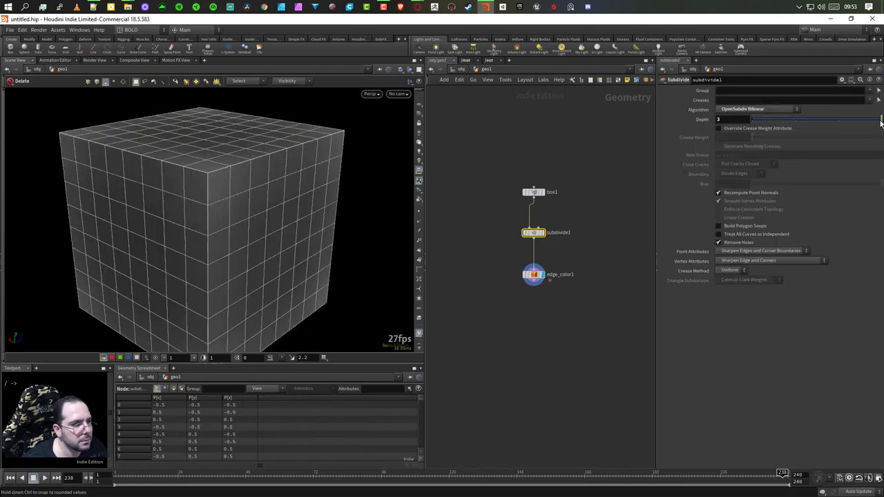
- Display edge_color1 and orbit to view the cube's top and sides
{"action": "left_click", "coordinate": [535, 275]}
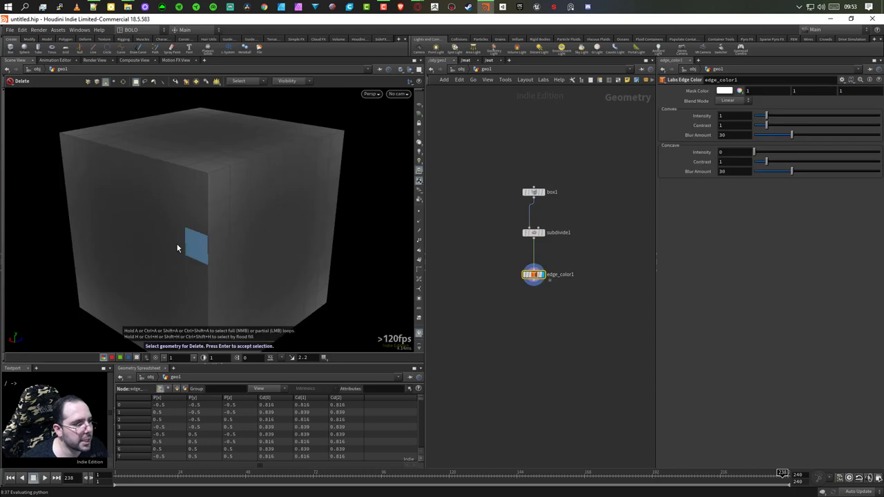
{"action": "key", "text": "Escape"}
{"action": "scroll", "coordinate": [242, 303], "scroll_direction": "down", "scroll_amount": 3}
{"action": "scroll", "coordinate": [235, 299], "scroll_direction": "down", "scroll_amount": 2}
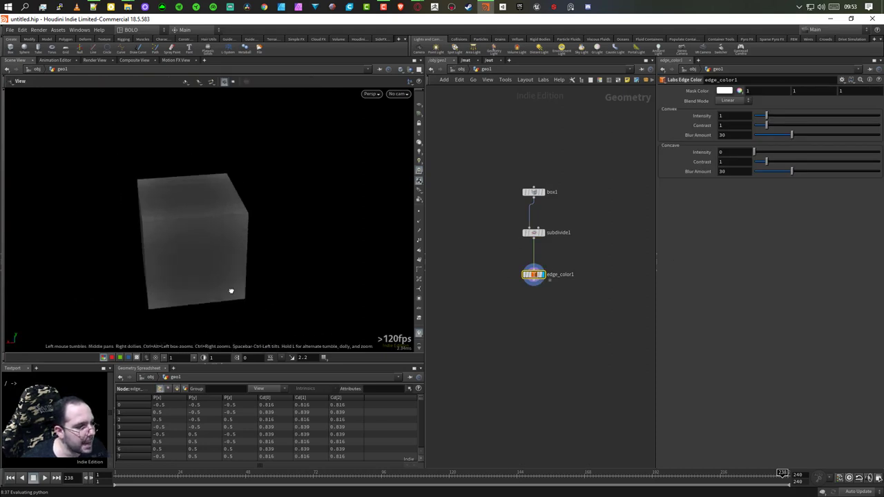
{"action": "mouse_move", "coordinate": [231, 291]}
{"action": "left_mouse_down"}
{"action": "mouse_move", "coordinate": [286, 290]}
{"action": "mouse_move", "coordinate": [126, 237]}
{"action": "left_mouse_up"}
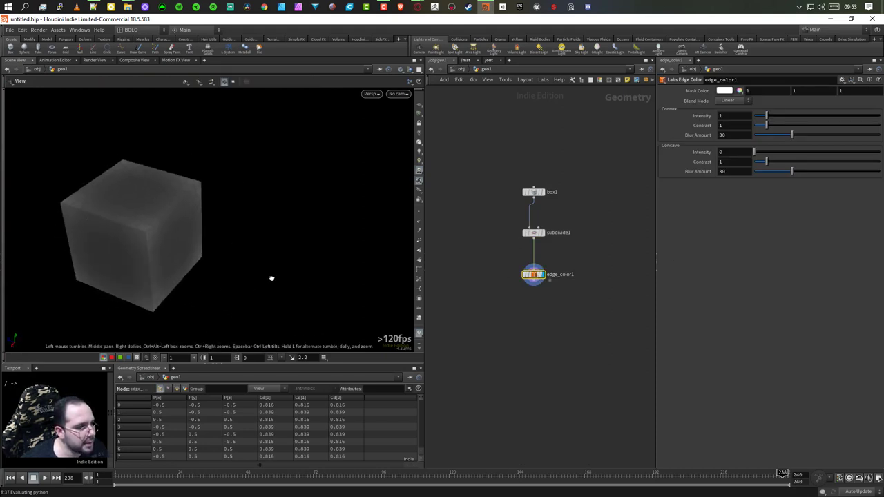
{"action": "mouse_move", "coordinate": [272, 278]}
{"action": "left_mouse_down"}
{"action": "mouse_move", "coordinate": [144, 262]}
{"action": "mouse_move", "coordinate": [175, 249]}
{"action": "left_mouse_up"}
{"action": "mouse_move", "coordinate": [258, 259]}
{"action": "left_mouse_down"}
{"action": "mouse_move", "coordinate": [263, 272]}
{"action": "mouse_move", "coordinate": [218, 272]}
{"action": "mouse_move", "coordinate": [255, 294]}
{"action": "mouse_move", "coordinate": [94, 270]}
{"action": "left_mouse_up"}
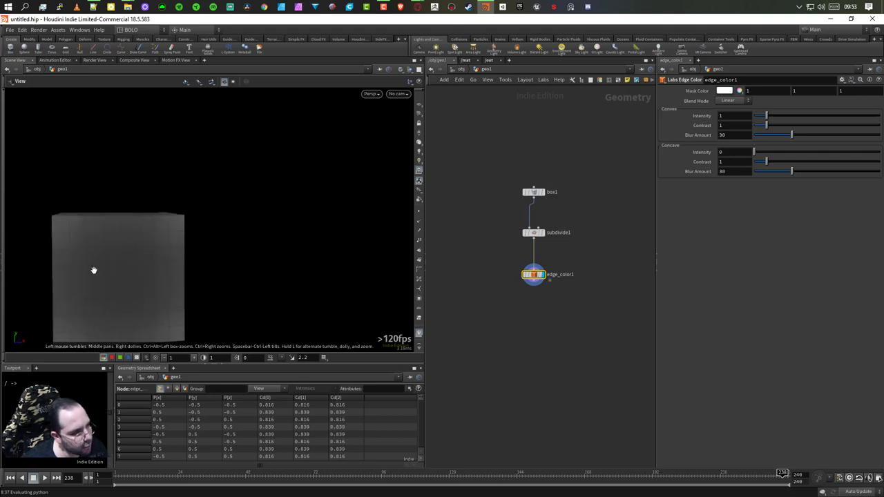
{"action": "key", "text": "Delete"}
- Raise the subdivision depth to 5 and orbit around the edge-coloured cube
{"action": "left_click", "coordinate": [533, 233]}
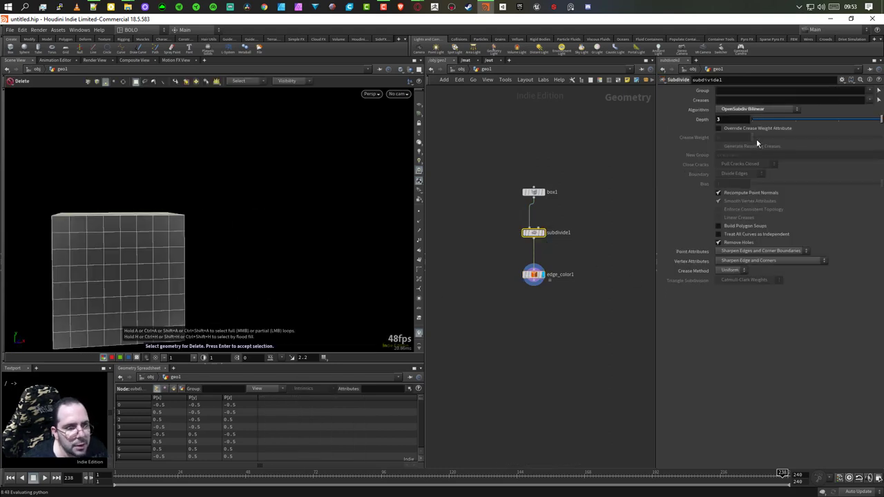
{"action": "type", "text": "5"}
{"action": "key", "text": "Return"}
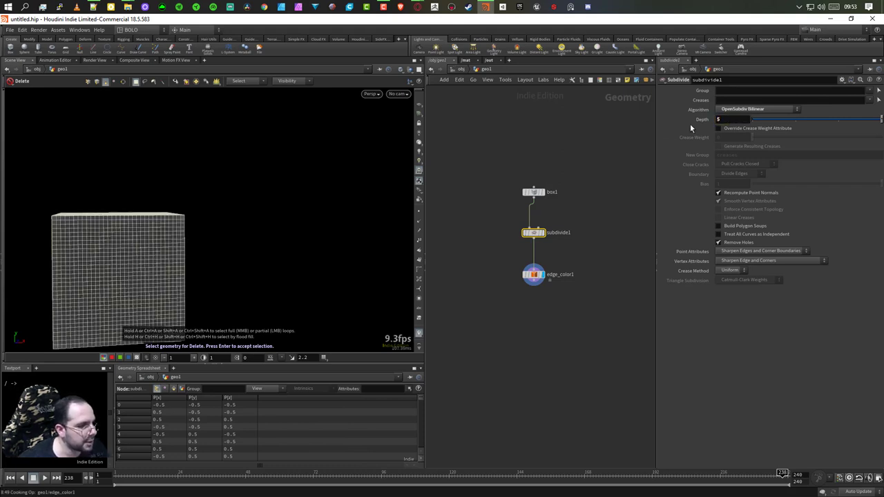
{"action": "left_click_drag", "start_coordinate": [493, 262], "coordinate": [587, 303]}
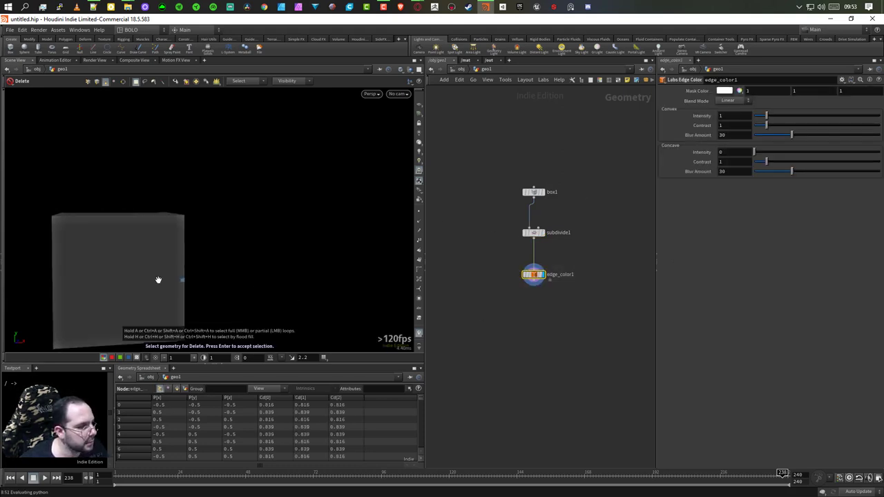
{"action": "mouse_move", "coordinate": [158, 279]}
{"action": "left_mouse_down"}
{"action": "mouse_move", "coordinate": [210, 301]}
{"action": "mouse_move", "coordinate": [343, 239]}
{"action": "left_mouse_up"}
{"action": "left_click_drag", "start_coordinate": [175, 262], "coordinate": [247, 269]}
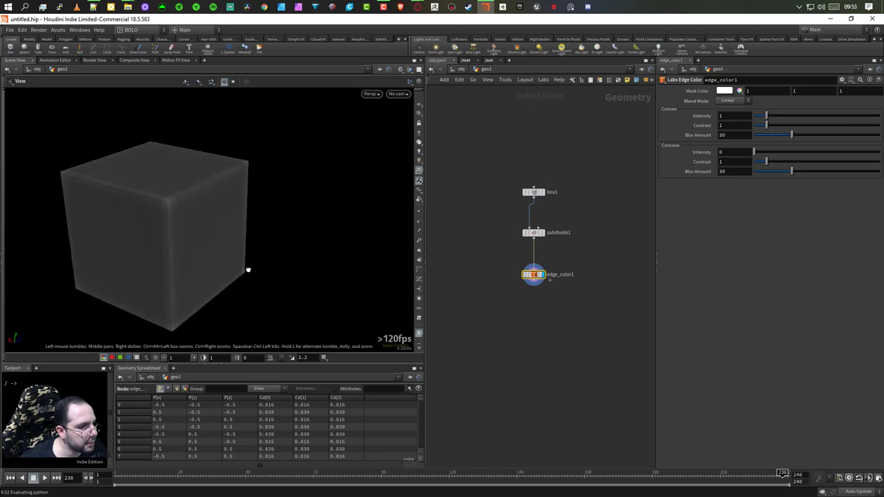
{"action": "key", "text": "Tab"}
- Add a Labs Edge Damage node, display it, and wire it between subdivide1 and edge_color1
{"action": "type", "text": "e"}
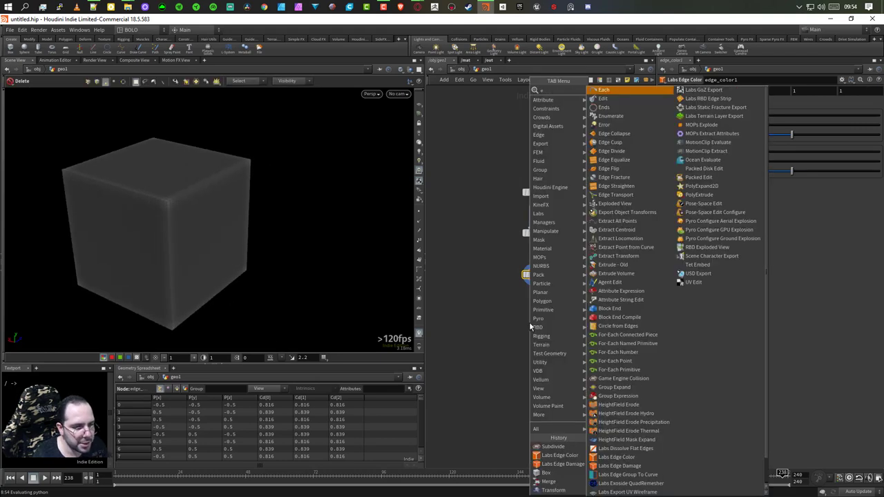
{"action": "left_click", "coordinate": [570, 480]}
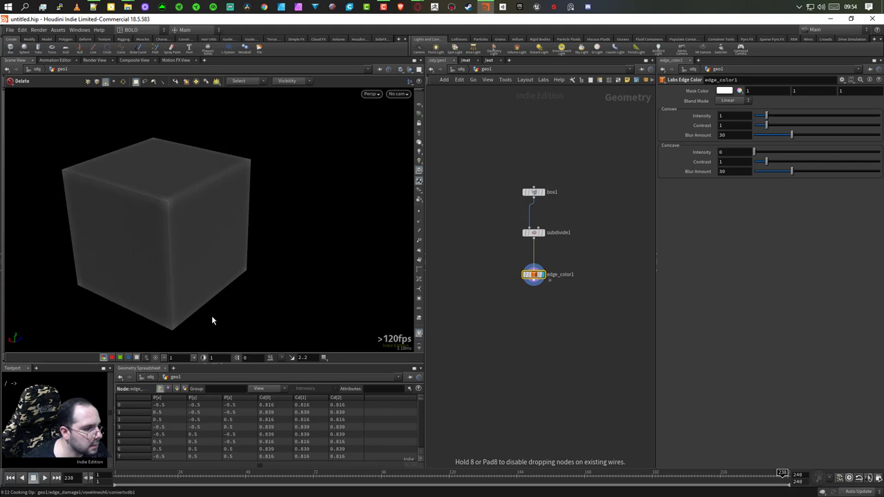
{"action": "left_click", "coordinate": [533, 297]}
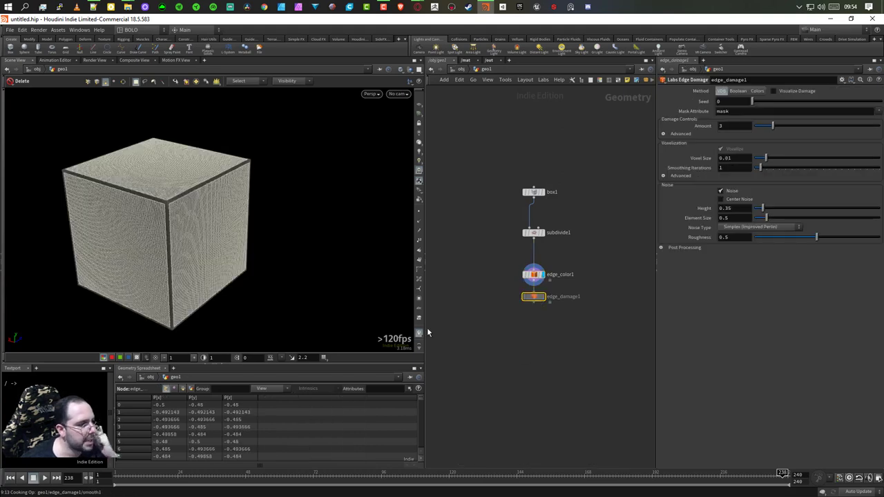
{"action": "left_click", "coordinate": [543, 296]}
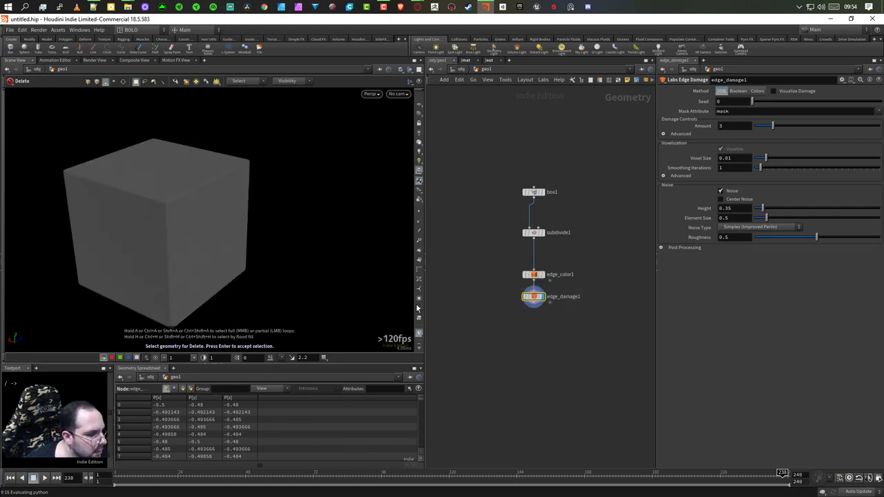
{"action": "key", "text": "Escape"}
{"action": "mouse_move", "coordinate": [298, 251]}
{"action": "left_mouse_down"}
{"action": "mouse_move", "coordinate": [168, 227]}
{"action": "mouse_move", "coordinate": [200, 270]}
{"action": "mouse_move", "coordinate": [132, 247]}
{"action": "mouse_move", "coordinate": [230, 290]}
{"action": "left_mouse_up"}
{"action": "scroll", "coordinate": [167, 227], "scroll_direction": "up", "scroll_amount": 3}
{"action": "scroll", "coordinate": [200, 269], "scroll_direction": "down", "scroll_amount": 3}
{"action": "left_click", "coordinate": [543, 297]}
{"action": "left_click_drag", "start_coordinate": [543, 297], "coordinate": [542, 257]}
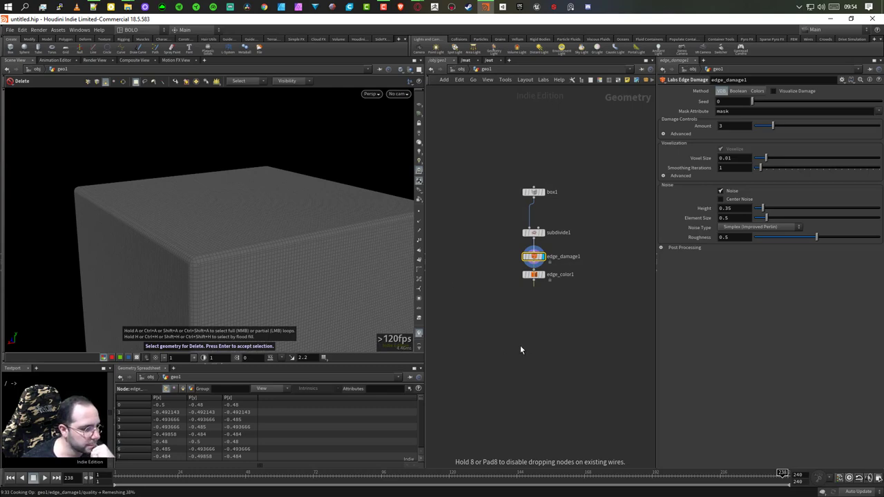
- Display edge_color1 to inspect the cube's lighter edges, then box-select all four nodes
{"action": "left_click", "coordinate": [543, 281]}
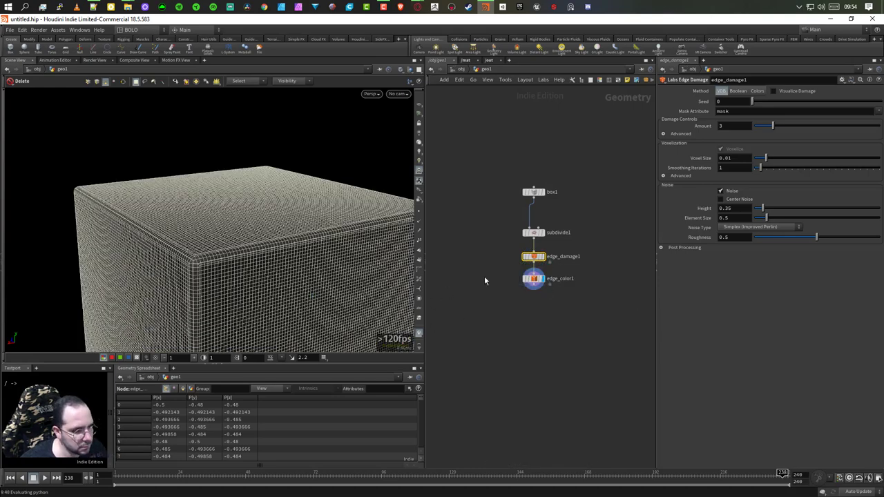
{"action": "left_click", "coordinate": [535, 279]}
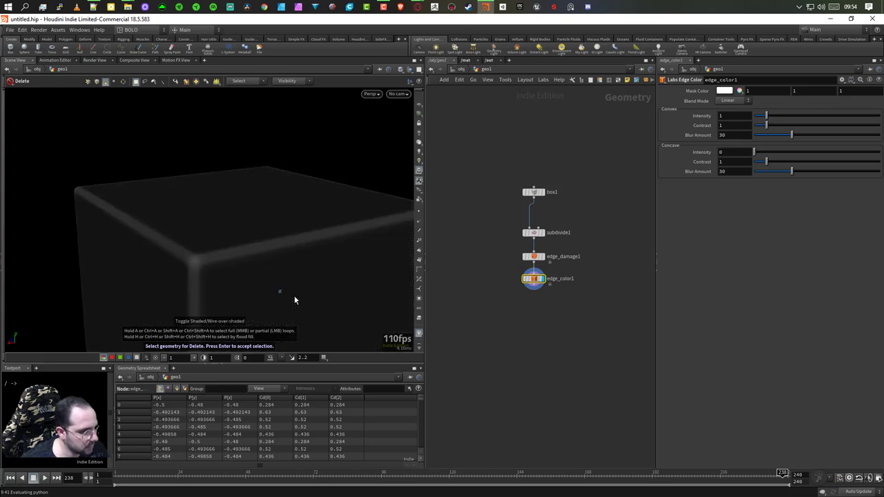
{"action": "key", "text": "Escape"}
{"action": "mouse_move", "coordinate": [131, 280]}
{"action": "left_mouse_down"}
{"action": "mouse_move", "coordinate": [286, 276]}
{"action": "mouse_move", "coordinate": [239, 260]}
{"action": "mouse_move", "coordinate": [203, 263]}
{"action": "mouse_move", "coordinate": [203, 215]}
{"action": "mouse_move", "coordinate": [239, 294]}
{"action": "left_mouse_up"}
{"action": "scroll", "coordinate": [165, 280], "scroll_direction": "down", "scroll_amount": 3}
{"action": "mouse_move", "coordinate": [239, 294]}
{"action": "middle_mouse_down"}
{"action": "mouse_move", "coordinate": [211, 270]}
{"action": "mouse_move", "coordinate": [166, 264]}
{"action": "middle_mouse_up"}
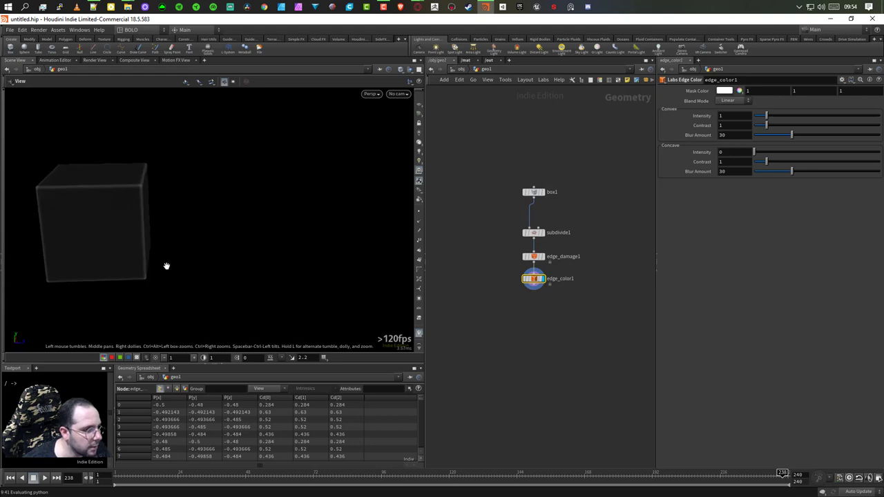
{"action": "left_click_drag", "start_coordinate": [166, 264], "coordinate": [207, 263]}
{"action": "middle_click_drag", "start_coordinate": [207, 269], "coordinate": [223, 285]}
{"action": "left_click_drag", "start_coordinate": [222, 285], "coordinate": [268, 255]}
{"action": "key", "text": "Delete"}
{"action": "left_click_drag", "start_coordinate": [551, 278], "coordinate": [584, 339]}
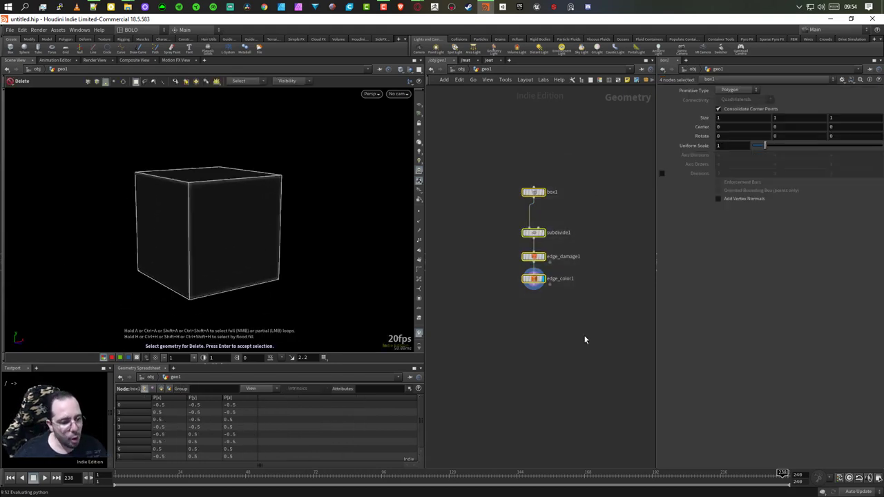
{"action": "key", "text": "Delete"}
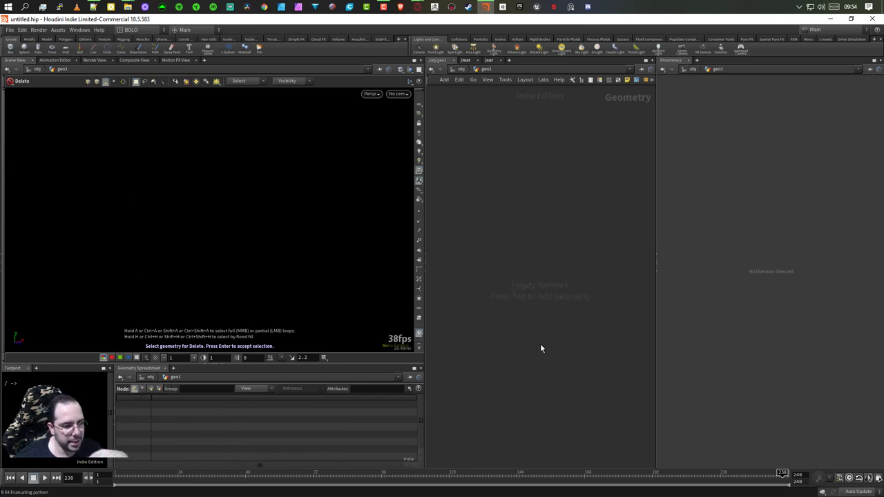
{"action": "key", "text": "Tab"}
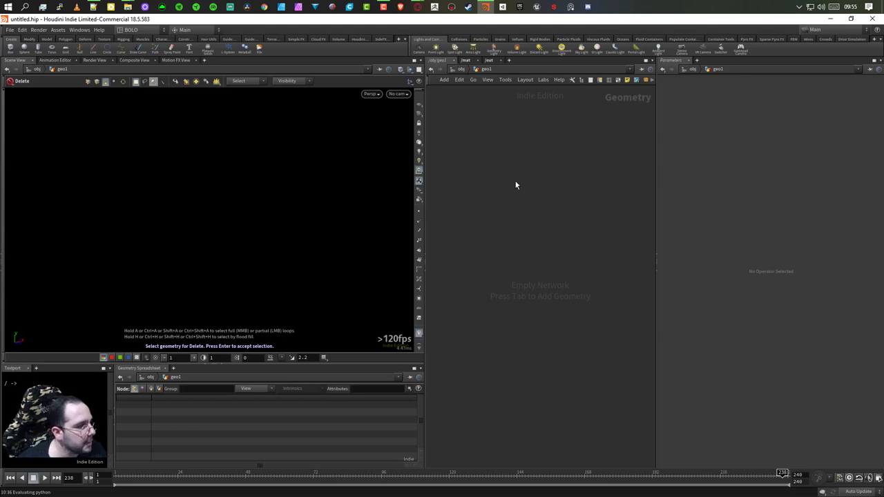
- Open the recent 1000.hiplc project, discarding the untitled scene
{"action": "left_click", "coordinate": [9, 30]}
{"action": "mouse_move", "coordinate": [28, 56]}
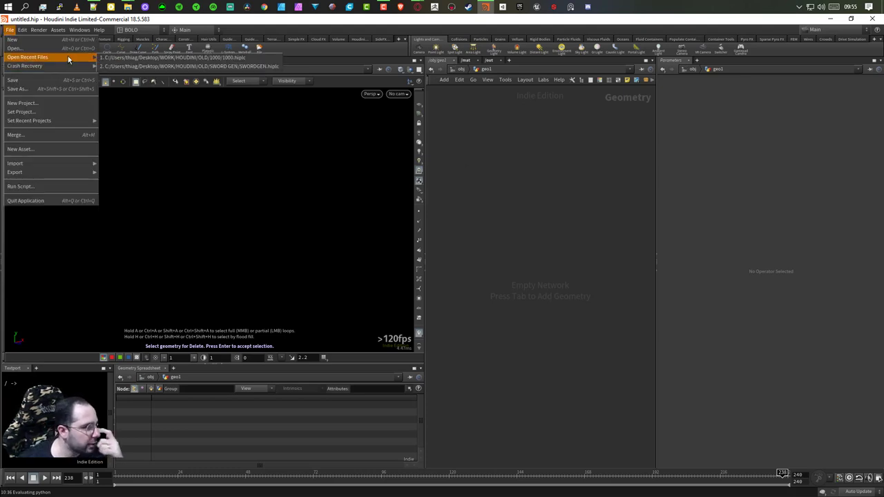
{"action": "left_click", "coordinate": [191, 58]}
{"action": "left_click", "coordinate": [211, 76]}
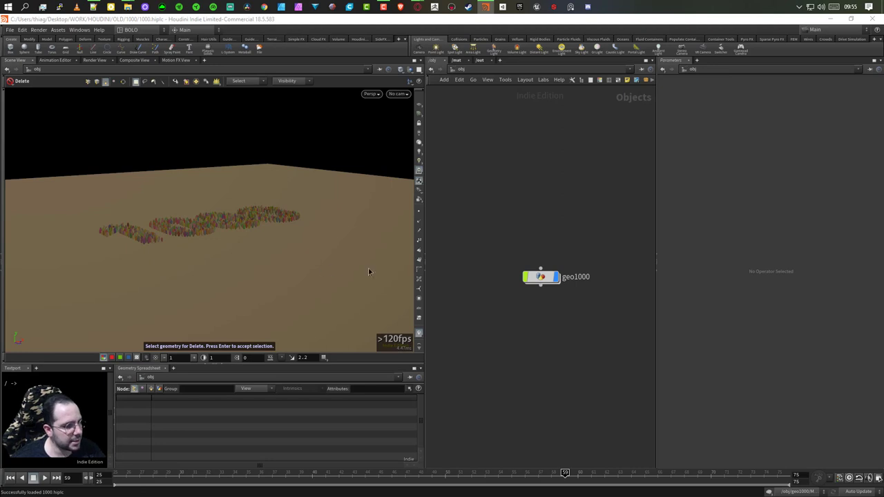
- Set viewport colour correction to OpenColorIO with gamma 2 and orbit over the 1000 crowd
{"action": "key", "text": "c"}
{"action": "left_click", "coordinate": [328, 254]}
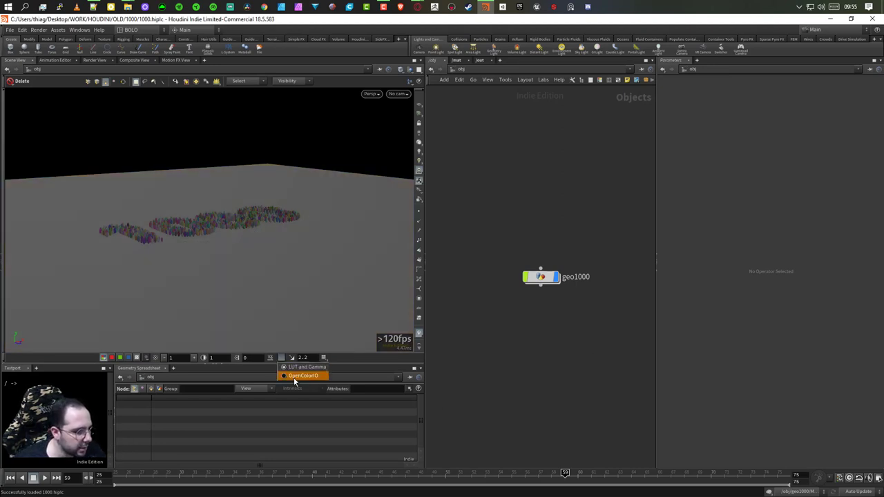
{"action": "left_click", "coordinate": [324, 358]}
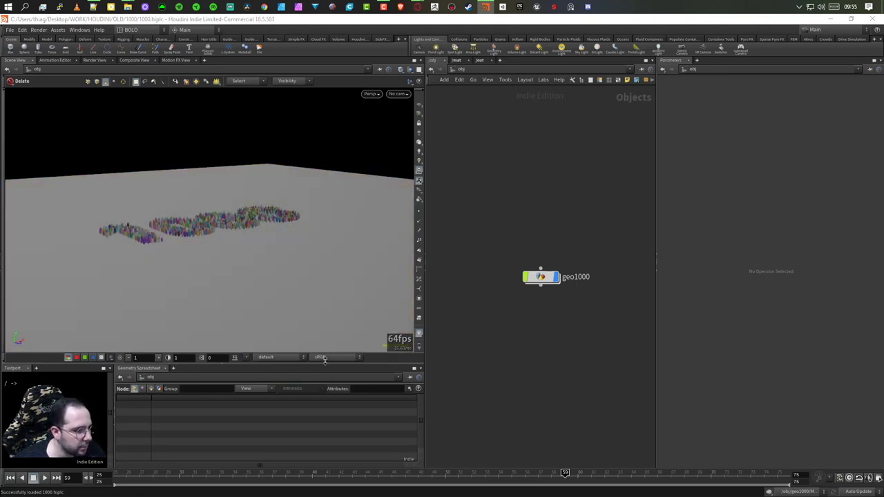
{"action": "left_click", "coordinate": [158, 359]}
{"action": "key", "text": "Escape"}
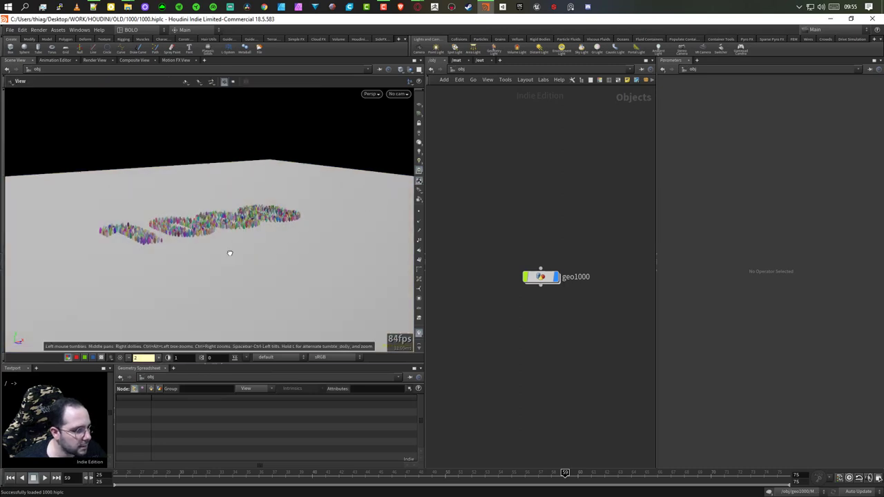
{"action": "mouse_move", "coordinate": [227, 252]}
{"action": "left_mouse_down"}
{"action": "mouse_move", "coordinate": [239, 286]}
{"action": "mouse_move", "coordinate": [248, 261]}
{"action": "mouse_move", "coordinate": [234, 258]}
{"action": "mouse_move", "coordinate": [239, 237]}
{"action": "left_mouse_up"}
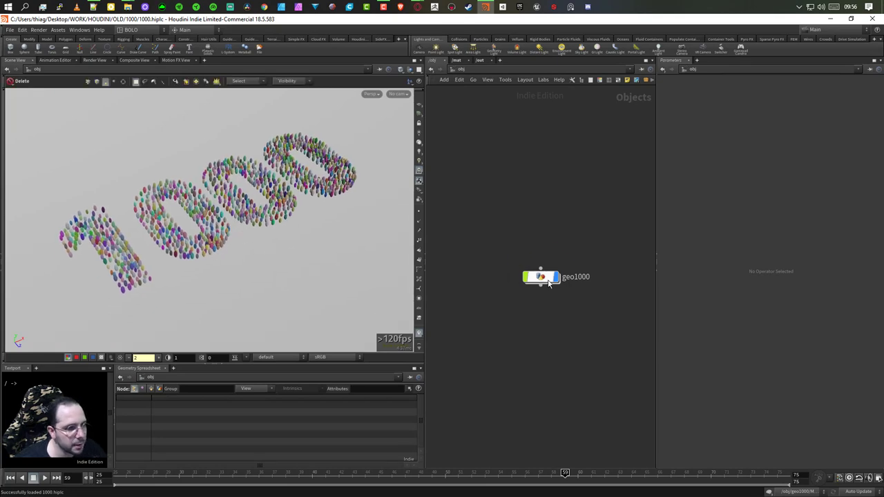
- Enter geo1000, frame all nodes, and display font1 to inspect its '1000' text
{"action": "double_click", "coordinate": [541, 277]}
{"action": "key", "text": "h"}
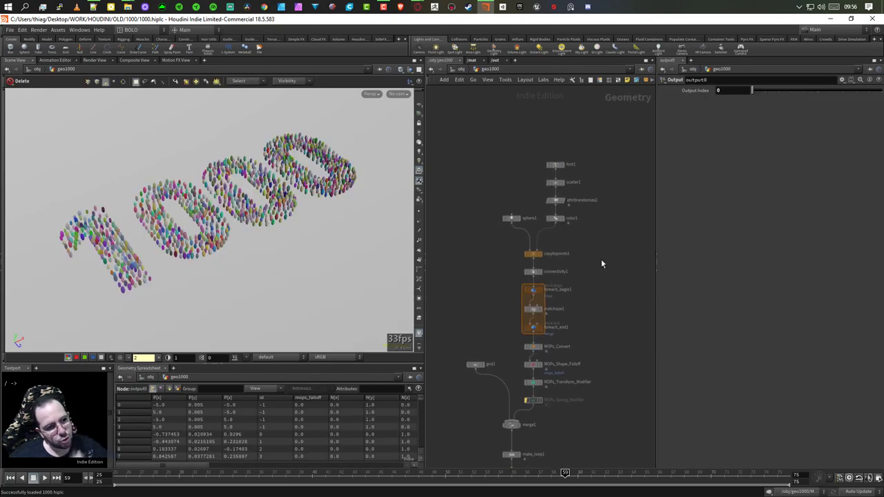
{"action": "left_click", "coordinate": [563, 166]}
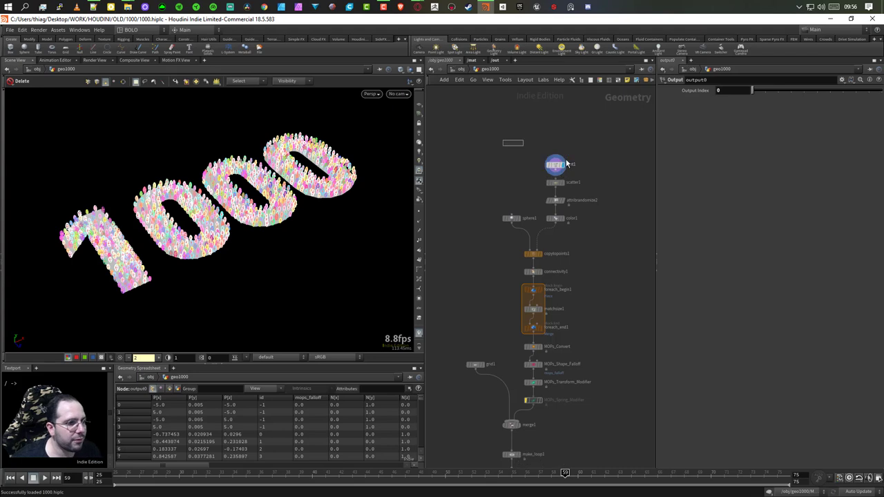
{"action": "double_click", "coordinate": [666, 116]}
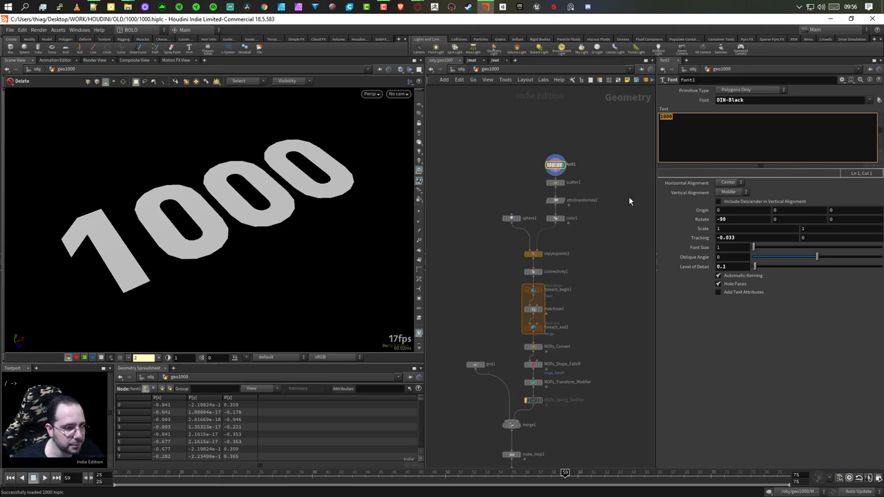
- Show the reference grid, try a rotate on font1 and undo it, then select scatter1
{"action": "left_click_drag", "start_coordinate": [524, 149], "coordinate": [581, 172]}
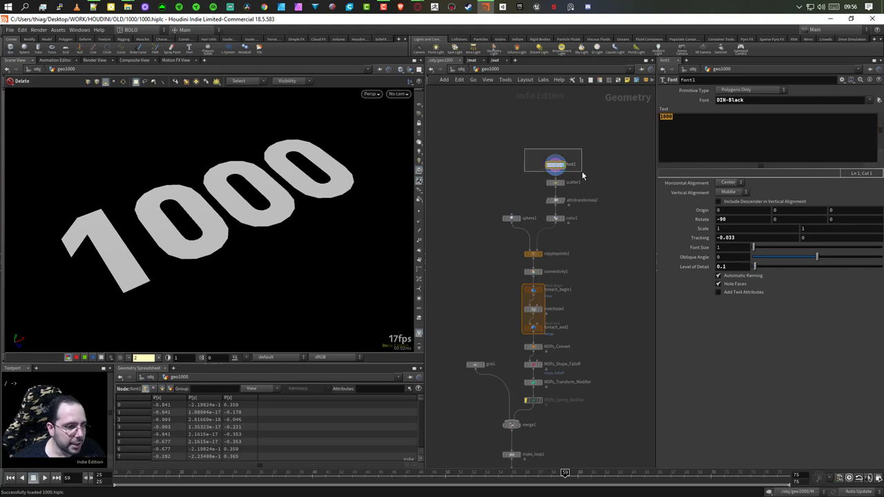
{"action": "left_click", "coordinate": [419, 113]}
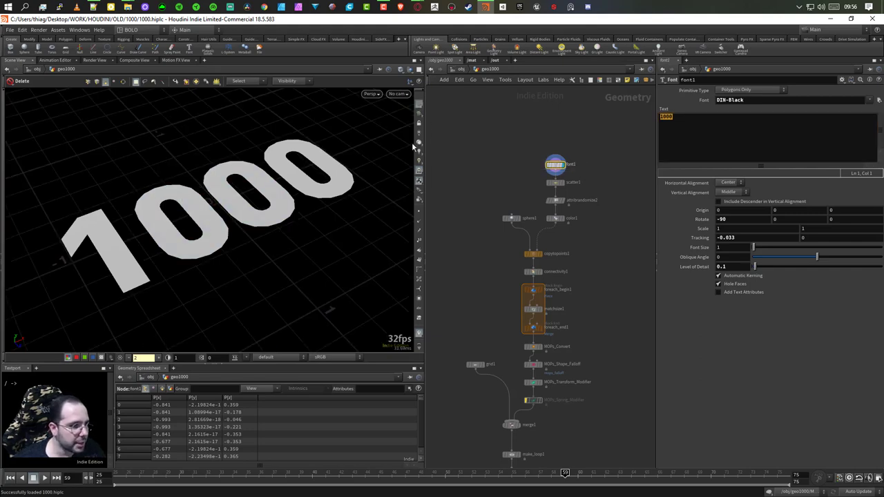
{"action": "key", "text": "Escape"}
{"action": "left_click_drag", "start_coordinate": [295, 310], "coordinate": [286, 292]}
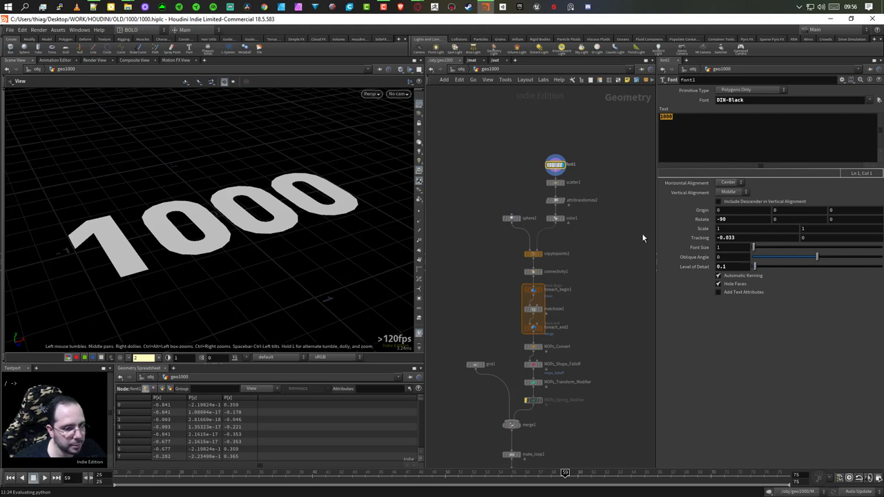
{"action": "key", "text": "Delete"}
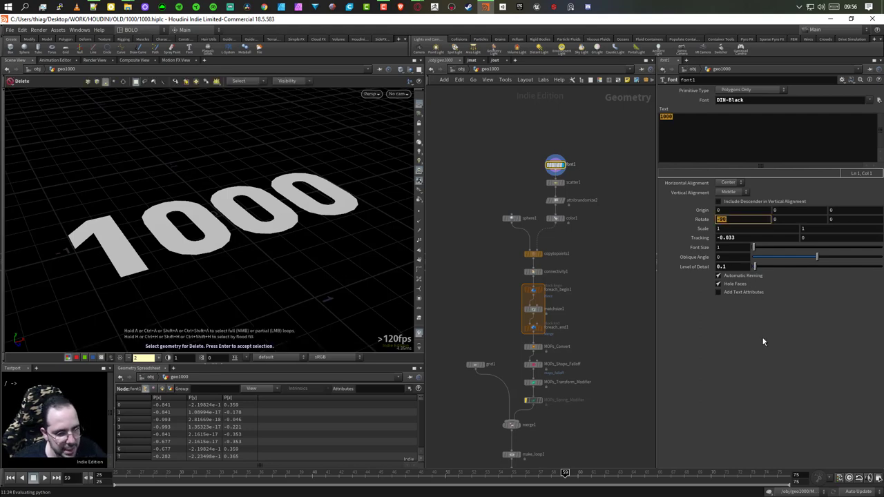
{"action": "type", "text": "0"}
{"action": "key", "text": "Return"}
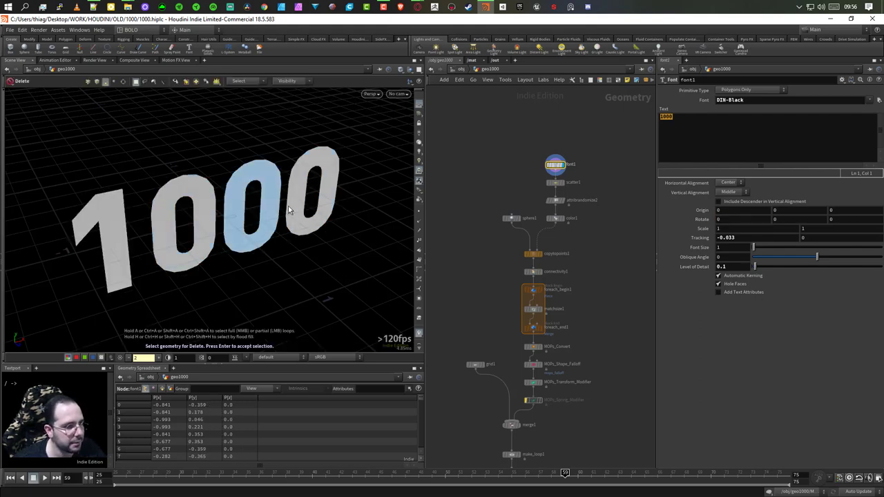
{"action": "key", "text": "ctrl+z"}
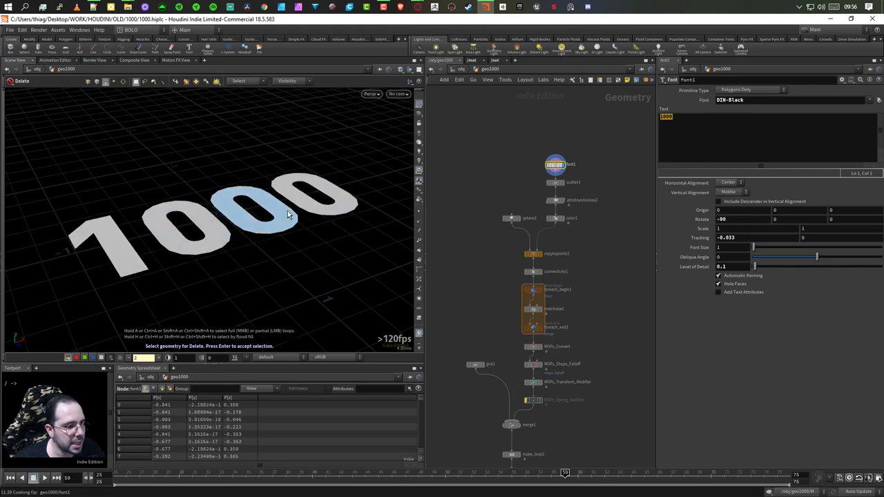
{"action": "left_click", "coordinate": [542, 183]}
- Display scatter1's points, check Force Total Count, and label the points with their numbers
{"action": "left_click", "coordinate": [564, 184]}
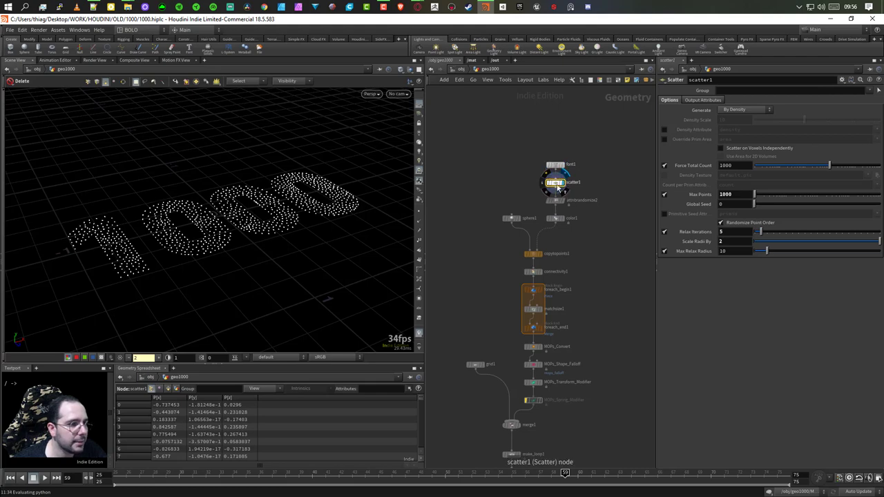
{"action": "left_click", "coordinate": [730, 166]}
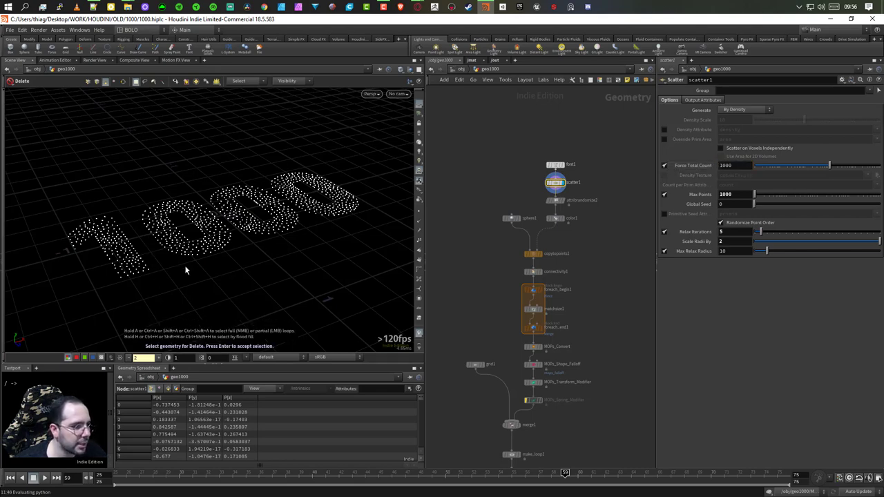
{"action": "left_click", "coordinate": [555, 200]}
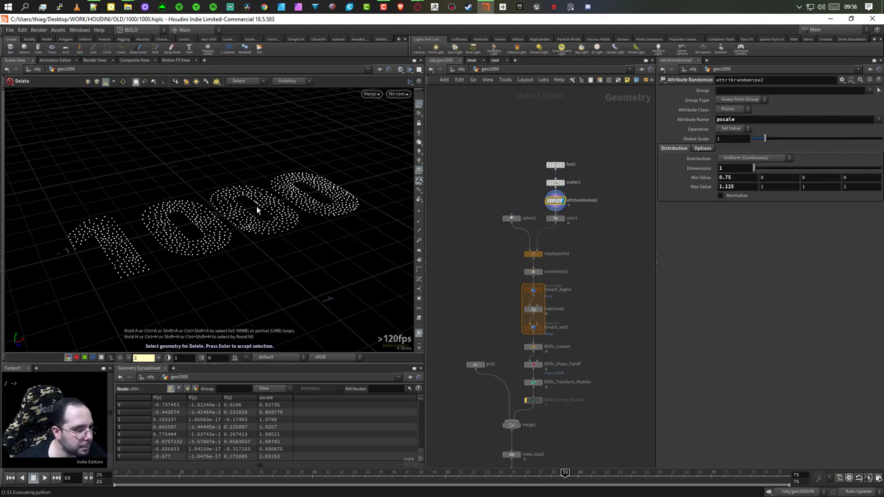
{"action": "left_click", "coordinate": [419, 240]}
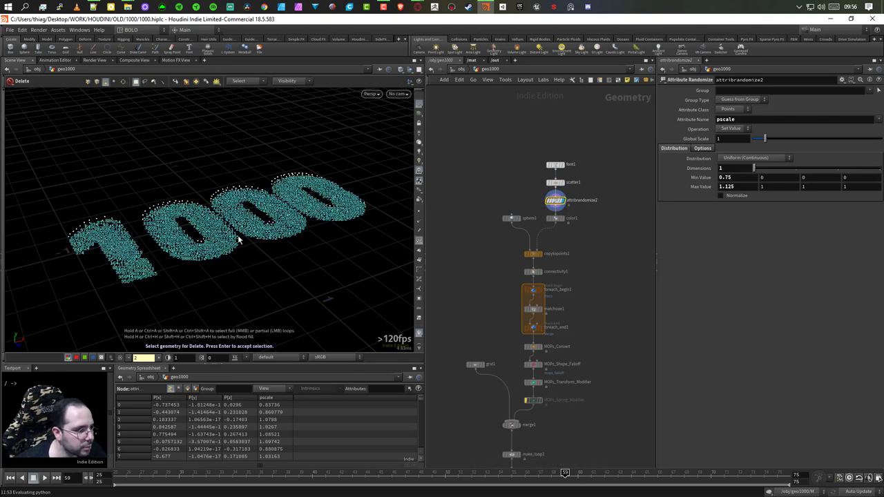
- Zoom in on the numbered points, confirm pscale minimum 0.75, then select color1
{"action": "key", "text": "Escape"}
{"action": "scroll", "coordinate": [235, 235], "scroll_direction": "up", "scroll_amount": 3}
{"action": "scroll", "coordinate": [230, 242], "scroll_direction": "up", "scroll_amount": 3}
{"action": "scroll", "coordinate": [207, 255], "scroll_direction": "up", "scroll_amount": 2}
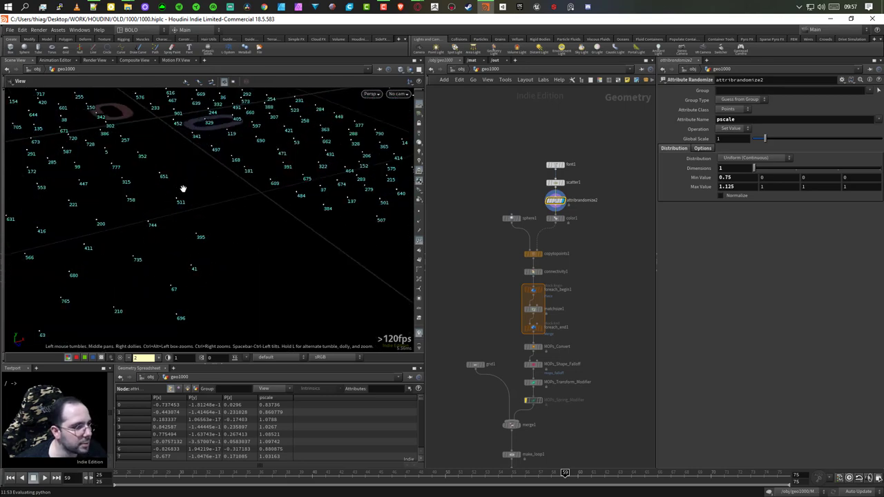
{"action": "key", "text": "Delete"}
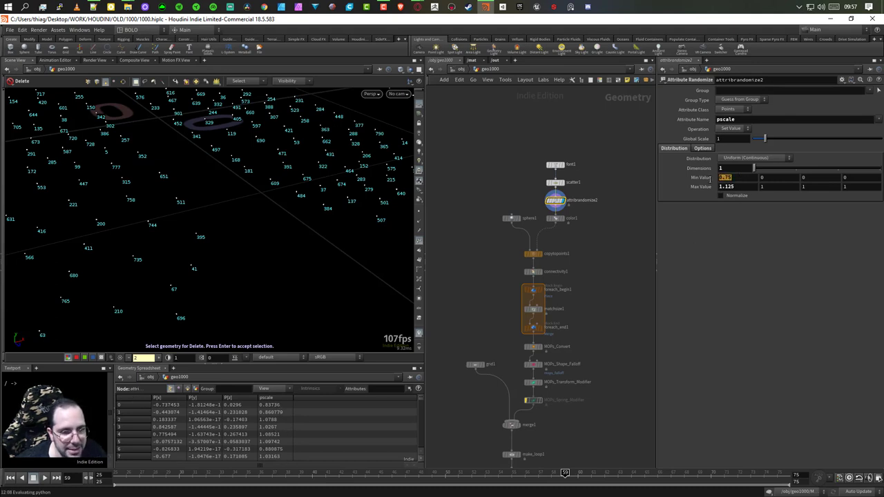
{"action": "key", "text": "Return"}
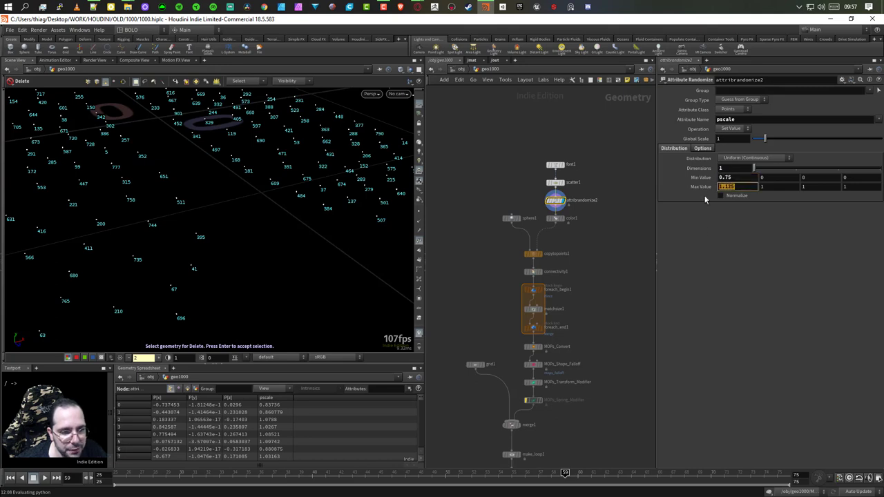
{"action": "left_click", "coordinate": [562, 221]}
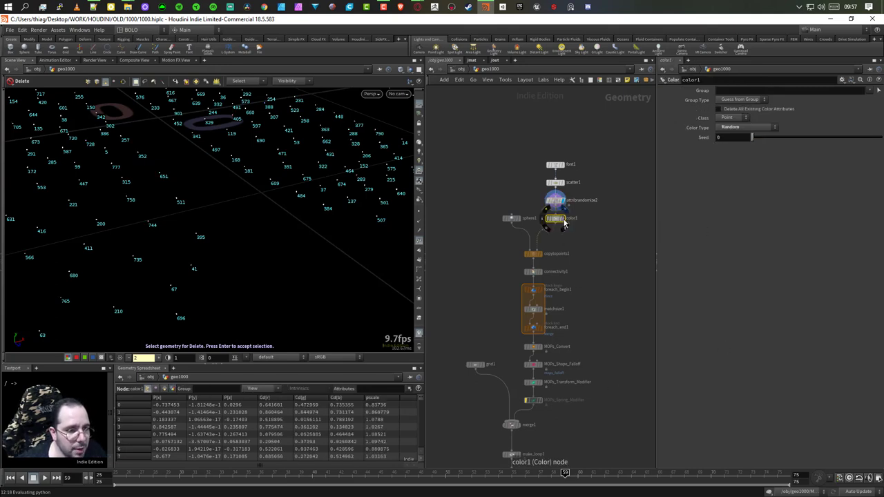
- Display the randomly coloured '1000' points and change the Seed to reshuffle their colours
{"action": "left_click", "coordinate": [564, 221]}
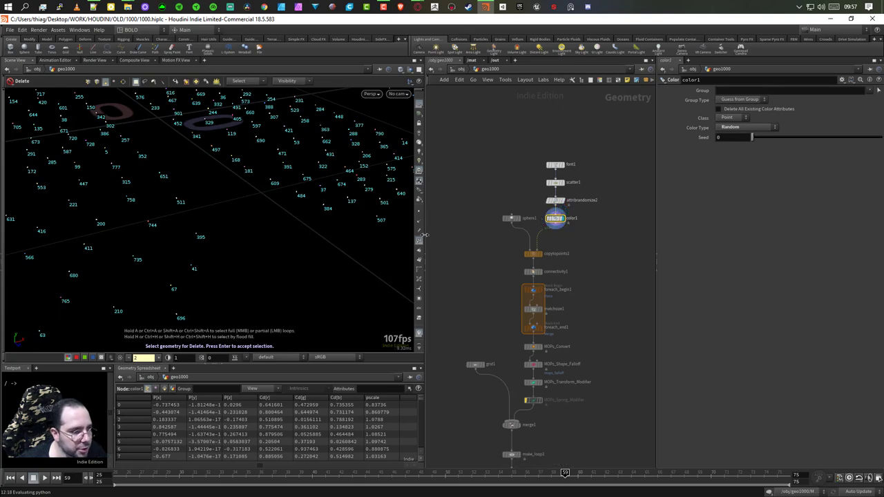
{"action": "key", "text": "Escape"}
{"action": "left_click_drag", "start_coordinate": [375, 251], "coordinate": [404, 194]}
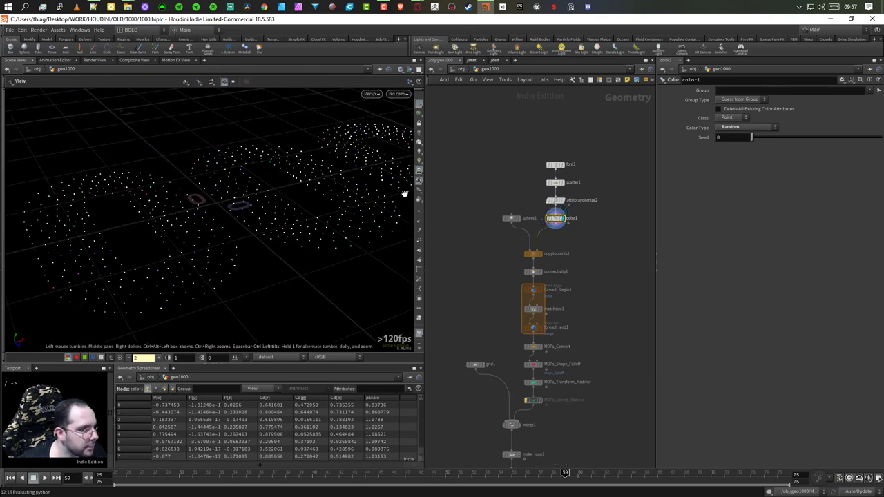
{"action": "mouse_move", "coordinate": [280, 227]}
{"action": "left_mouse_down"}
{"action": "mouse_move", "coordinate": [256, 267]}
{"action": "mouse_move", "coordinate": [239, 253]}
{"action": "mouse_move", "coordinate": [282, 253]}
{"action": "mouse_move", "coordinate": [262, 253]}
{"action": "mouse_move", "coordinate": [264, 268]}
{"action": "mouse_move", "coordinate": [252, 260]}
{"action": "mouse_move", "coordinate": [263, 235]}
{"action": "left_mouse_up"}
{"action": "key", "text": "Delete"}
{"action": "mouse_move", "coordinate": [752, 138]}
{"action": "left_mouse_down"}
{"action": "mouse_move", "coordinate": [786, 137]}
{"action": "mouse_move", "coordinate": [732, 138]}
{"action": "left_mouse_up"}
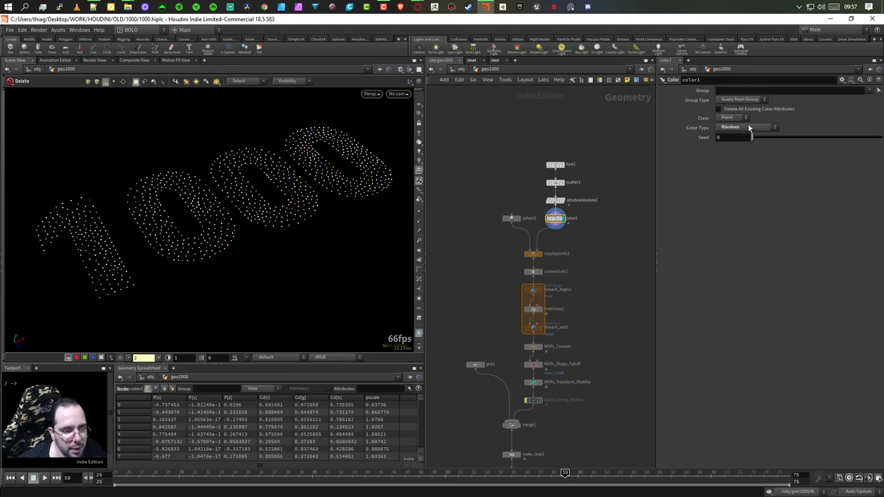
- Display sphere1 alone, zoom in, and select its Radius Y value of the 1, 2.5, 1 radius
{"action": "left_click", "coordinate": [509, 218]}
{"action": "left_click", "coordinate": [518, 218]}
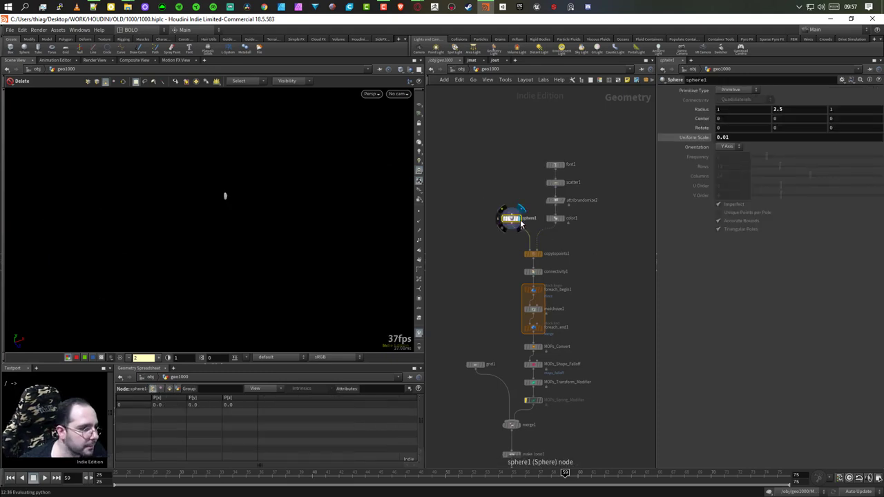
{"action": "key", "text": "Escape"}
{"action": "scroll", "coordinate": [219, 209], "scroll_direction": "up", "scroll_amount": 5}
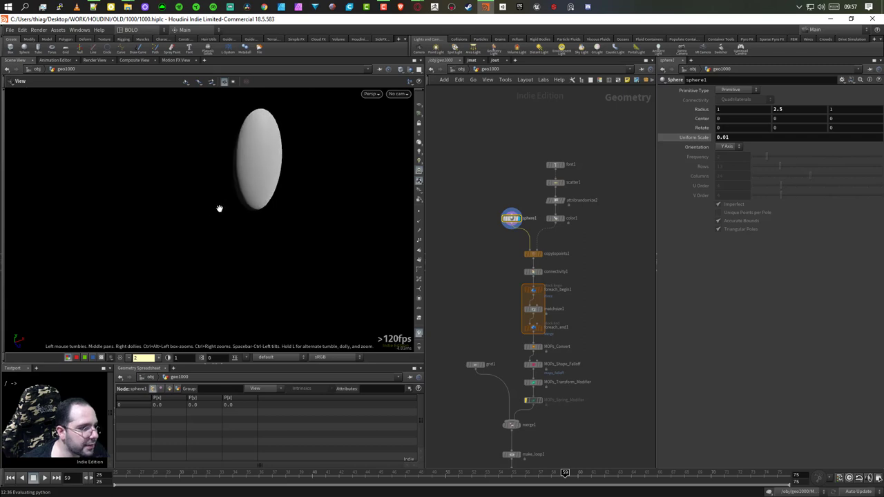
{"action": "key", "text": "Delete"}
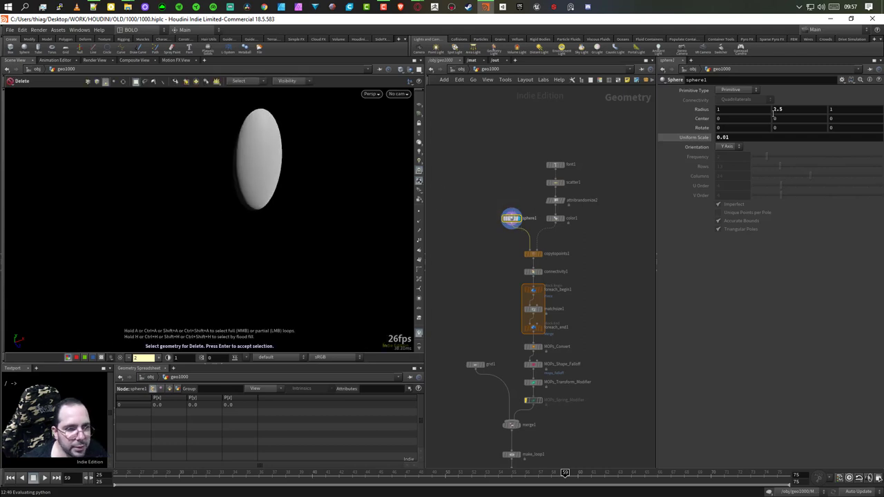
{"action": "left_click", "coordinate": [793, 109]}
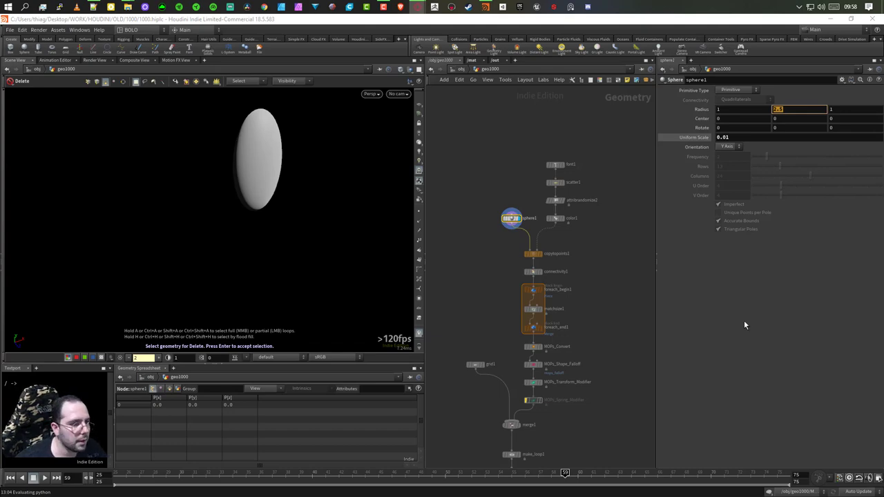
- Display copytopoints1's capsules on the '1000' points and orbit to a higher view
{"action": "left_click", "coordinate": [540, 254]}
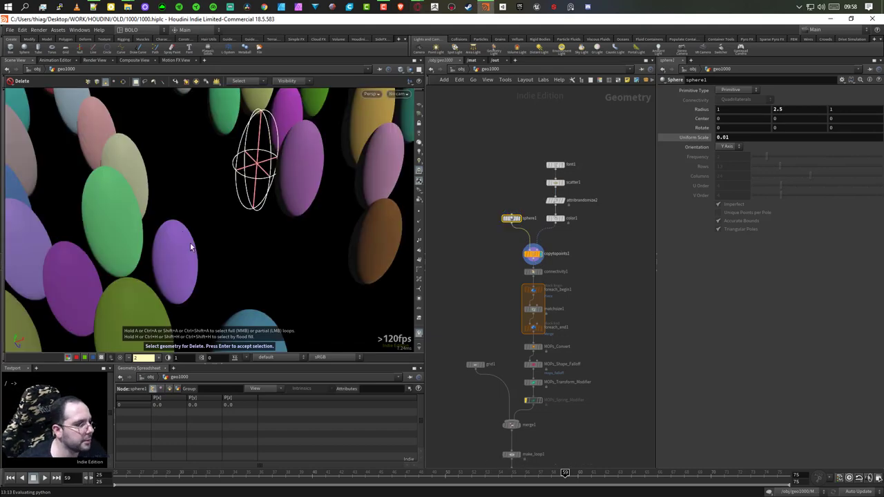
{"action": "scroll", "coordinate": [250, 263], "scroll_direction": "down", "scroll_amount": 3}
{"action": "scroll", "coordinate": [250, 263], "scroll_direction": "down", "scroll_amount": 3}
{"action": "scroll", "coordinate": [252, 249], "scroll_direction": "down", "scroll_amount": 3}
{"action": "scroll", "coordinate": [263, 276], "scroll_direction": "down", "scroll_amount": 3}
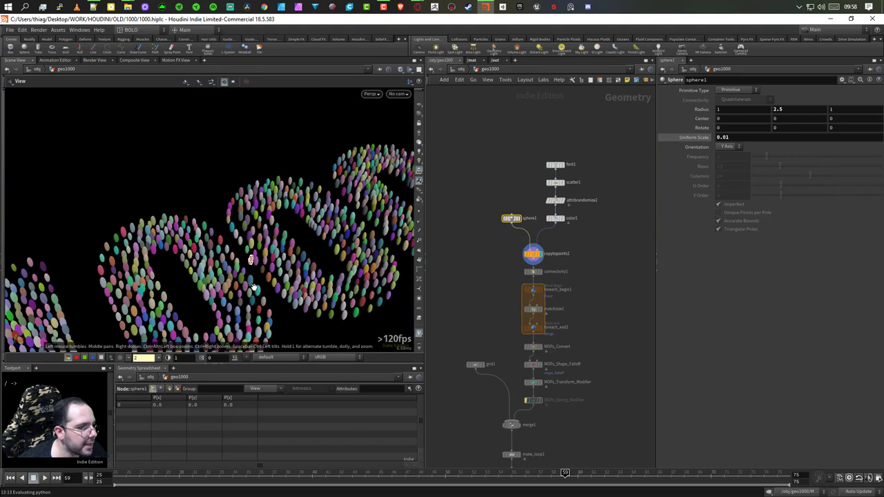
{"action": "scroll", "coordinate": [290, 324], "scroll_direction": "down", "scroll_amount": 2}
{"action": "mouse_move", "coordinate": [290, 325]}
{"action": "left_mouse_down"}
{"action": "mouse_move", "coordinate": [272, 266]}
{"action": "mouse_move", "coordinate": [251, 283]}
{"action": "mouse_move", "coordinate": [280, 272]}
{"action": "mouse_move", "coordinate": [272, 253]}
{"action": "mouse_move", "coordinate": [270, 273]}
{"action": "mouse_move", "coordinate": [267, 265]}
{"action": "left_mouse_up"}
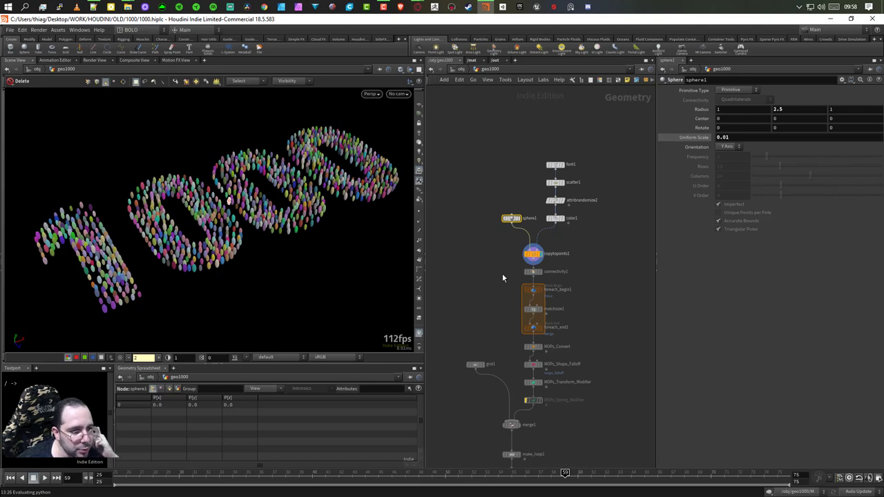
- Select the for-each nodes, inspect matchsize1, and turn on the ground reference grid
{"action": "left_click_drag", "start_coordinate": [508, 267], "coordinate": [584, 338]}
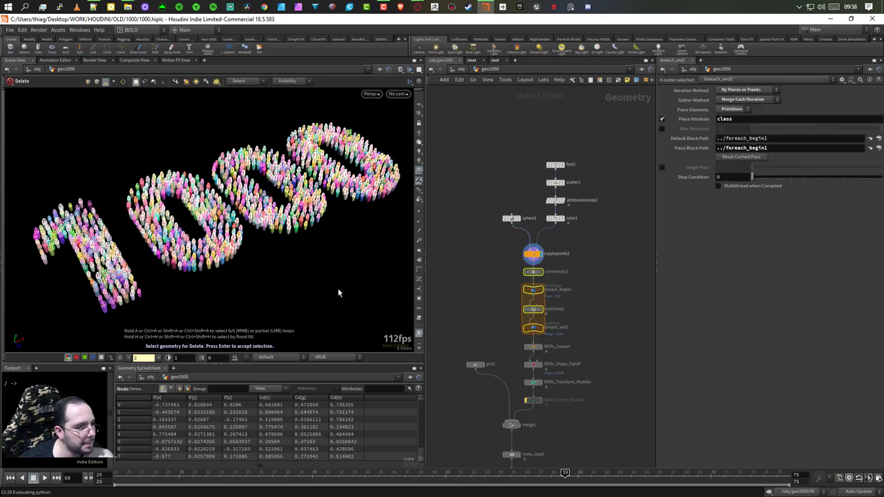
{"action": "left_click", "coordinate": [533, 309]}
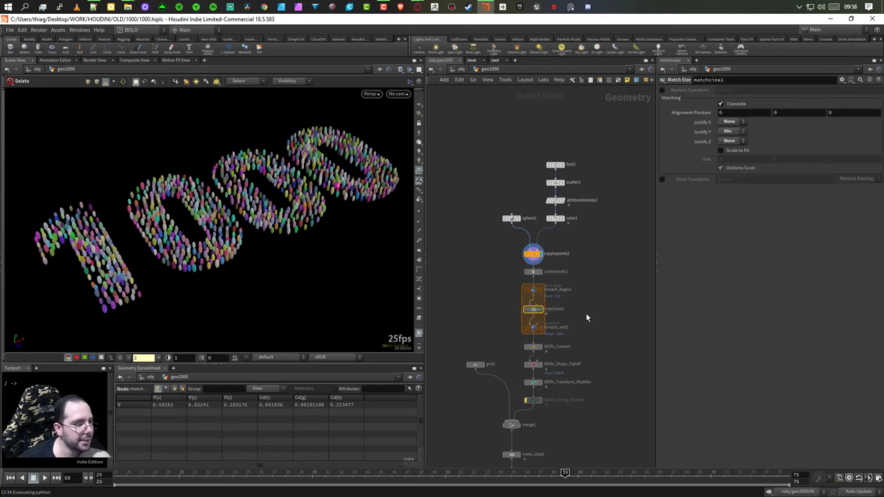
{"action": "left_click", "coordinate": [418, 107]}
{"action": "key", "text": "Escape"}
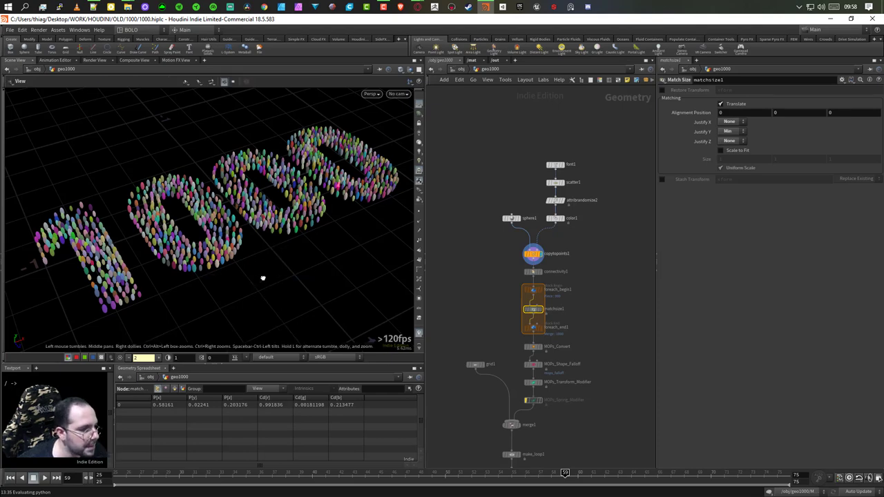
{"action": "left_click_drag", "start_coordinate": [262, 276], "coordinate": [264, 230]}
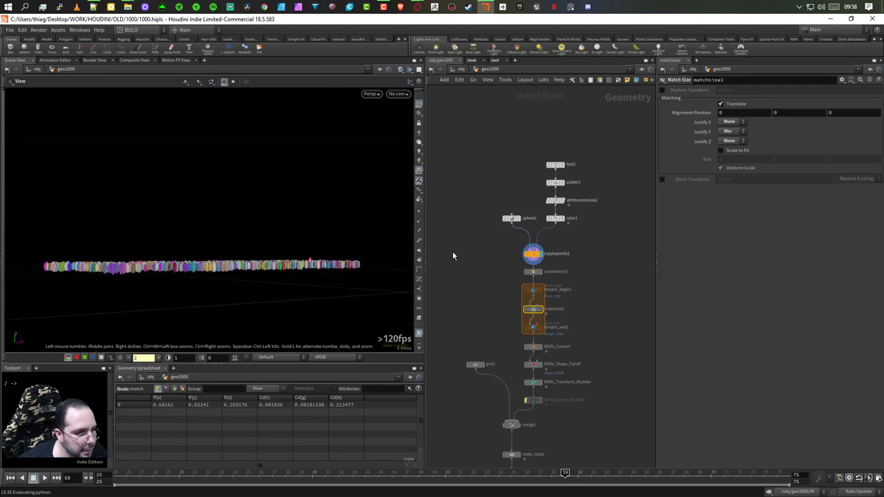
{"action": "key", "text": "q"}
- Display connectivity1's output and orbit to see the capsules over the grid
{"action": "left_click", "coordinate": [541, 276]}
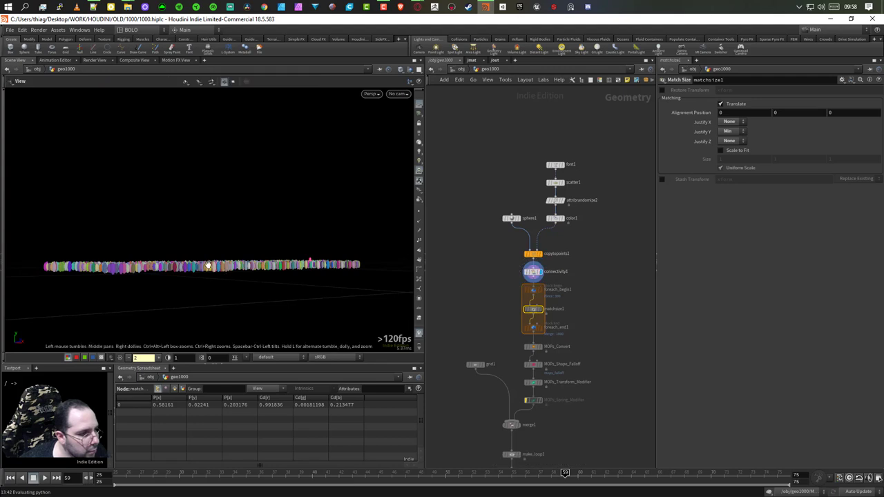
{"action": "mouse_move", "coordinate": [231, 281]}
{"action": "left_mouse_down"}
{"action": "mouse_move", "coordinate": [234, 275]}
{"action": "mouse_move", "coordinate": [231, 290]}
{"action": "mouse_move", "coordinate": [283, 292]}
{"action": "left_mouse_up"}
{"action": "key", "text": "q"}
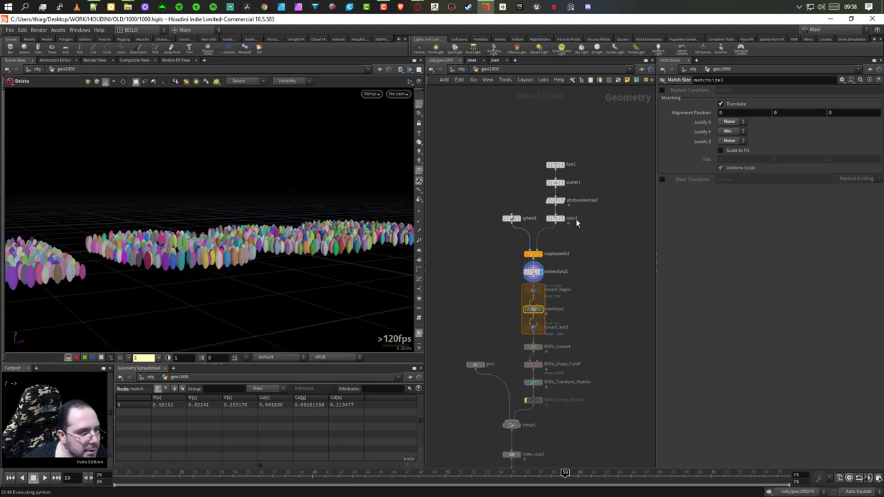
{"action": "key", "text": "Tab"}
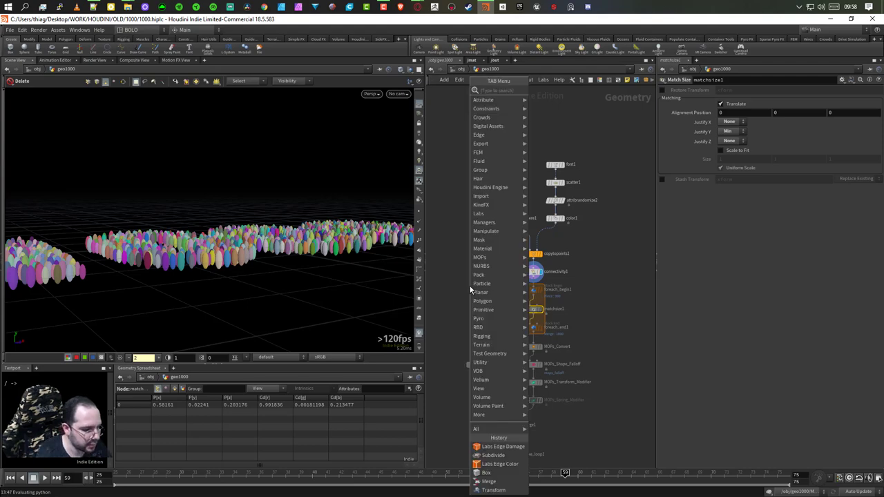
- Add a grid node, display it with the capsules ghosted, and orbit to check the crowd over it
{"action": "key", "text": "Escape"}
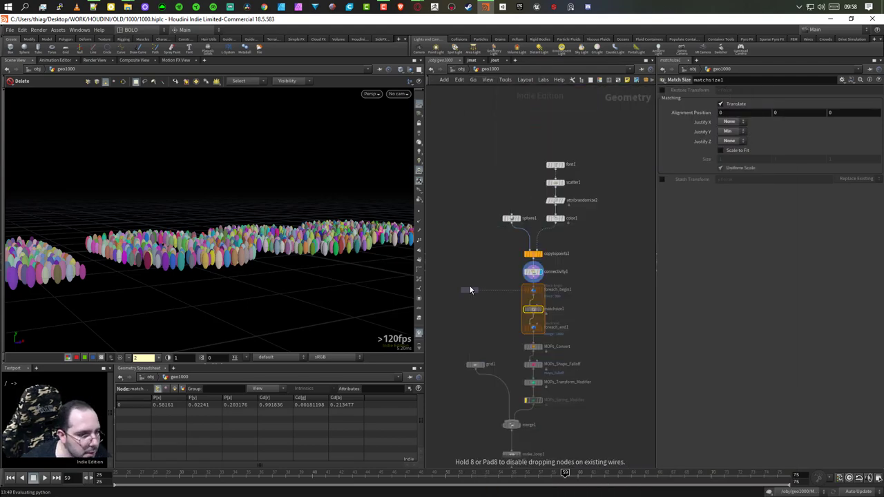
{"action": "left_click", "coordinate": [470, 290]}
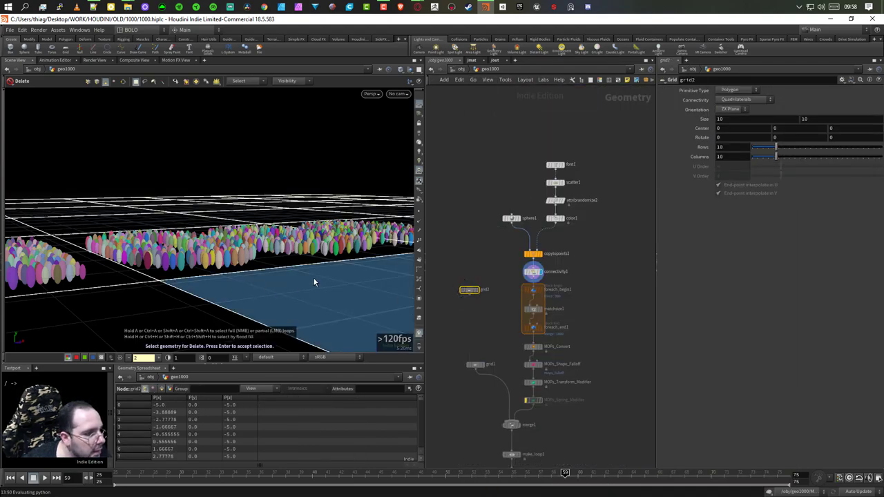
{"action": "left_click", "coordinate": [476, 290]}
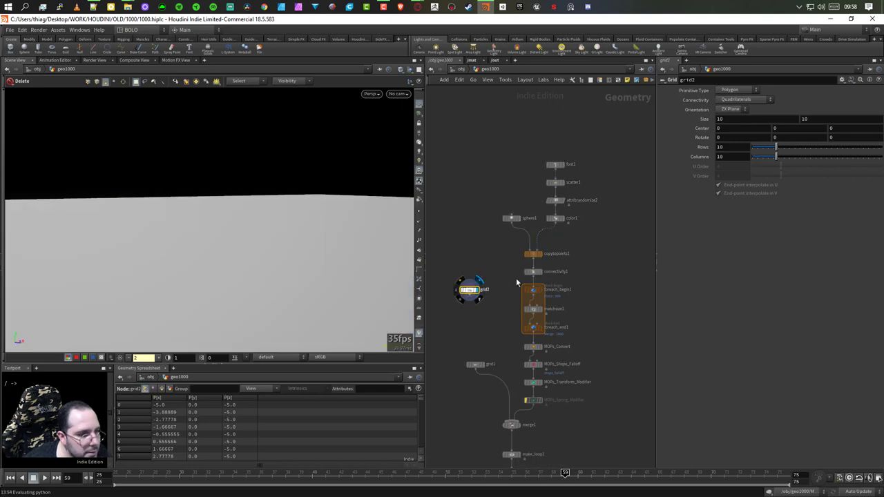
{"action": "left_click", "coordinate": [539, 275]}
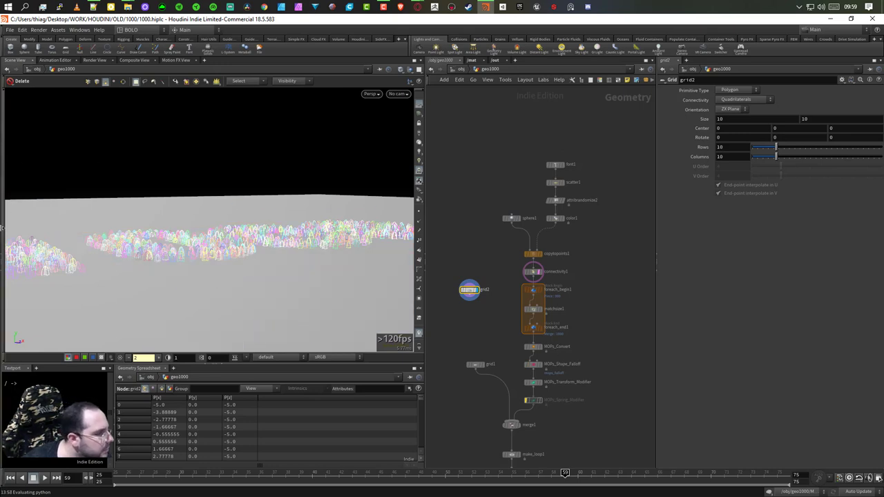
{"action": "key", "text": "Escape"}
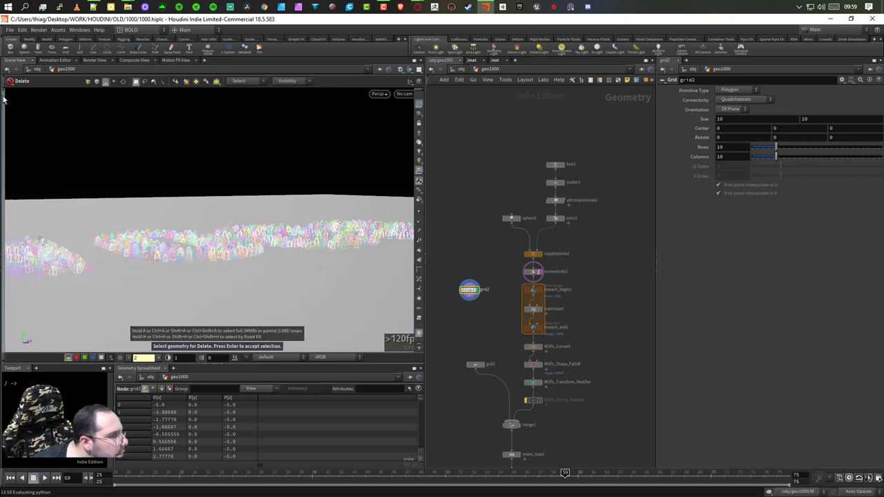
{"action": "left_click", "coordinate": [9, 133]}
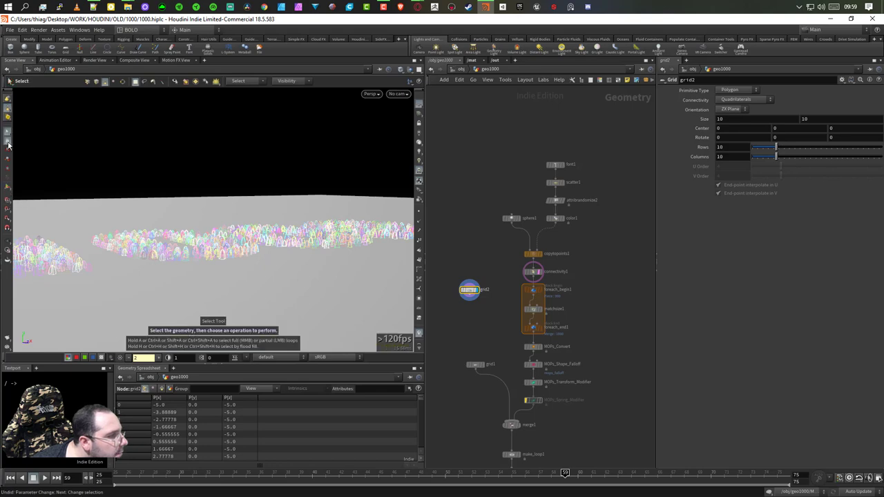
{"action": "left_click", "coordinate": [8, 241]}
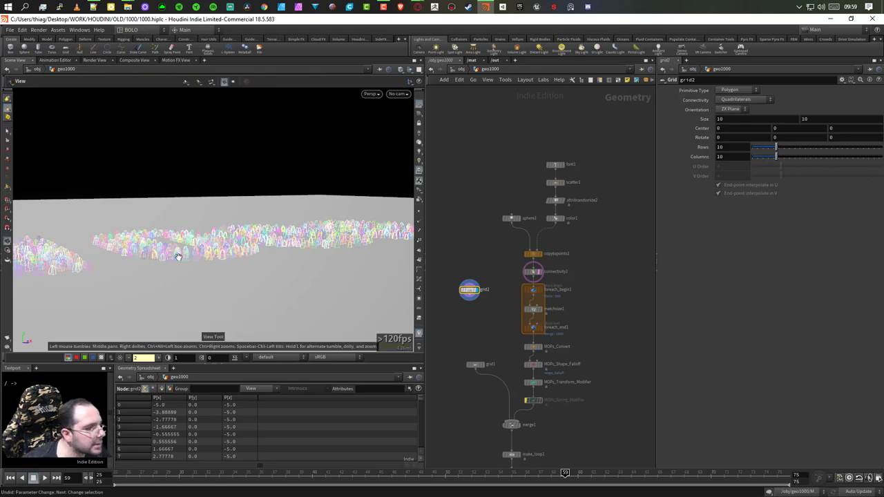
{"action": "mouse_move", "coordinate": [209, 276]}
{"action": "left_mouse_down"}
{"action": "mouse_move", "coordinate": [198, 239]}
{"action": "mouse_move", "coordinate": [192, 255]}
{"action": "left_mouse_up"}
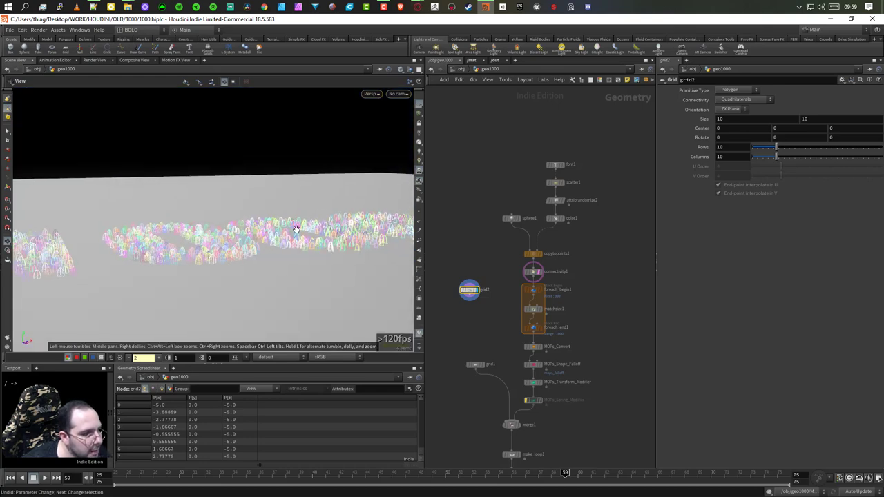
{"action": "mouse_move", "coordinate": [295, 229]}
{"action": "left_mouse_down"}
{"action": "mouse_move", "coordinate": [225, 270]}
{"action": "mouse_move", "coordinate": [164, 272]}
{"action": "mouse_move", "coordinate": [280, 267]}
{"action": "mouse_move", "coordinate": [273, 264]}
{"action": "mouse_move", "coordinate": [276, 282]}
{"action": "mouse_move", "coordinate": [260, 278]}
{"action": "mouse_move", "coordinate": [292, 275]}
{"action": "left_mouse_up"}
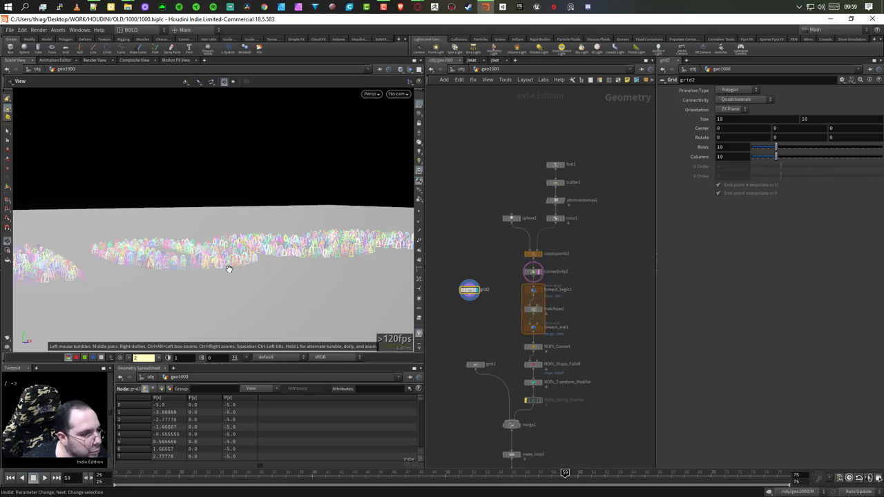
- Display the for-each loop's output and move in close on the capsule rows
{"action": "left_click", "coordinate": [533, 309]}
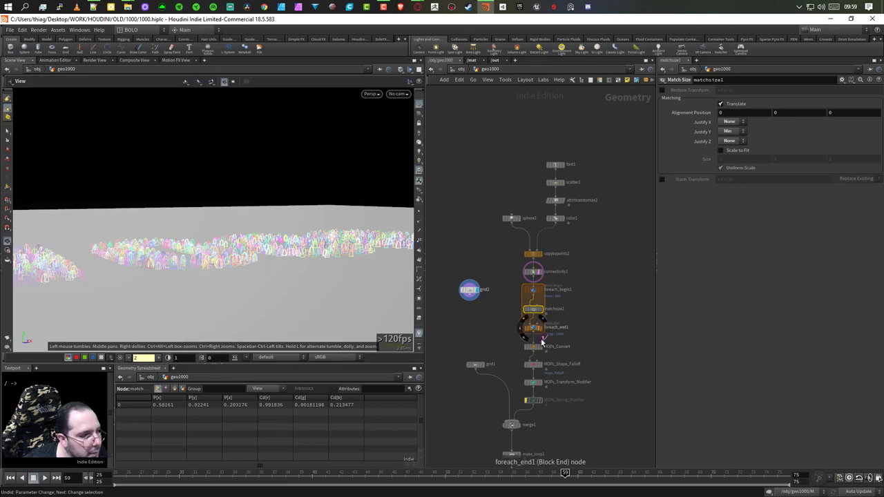
{"action": "left_click", "coordinate": [537, 329]}
{"action": "left_click_drag", "start_coordinate": [274, 300], "coordinate": [167, 285]}
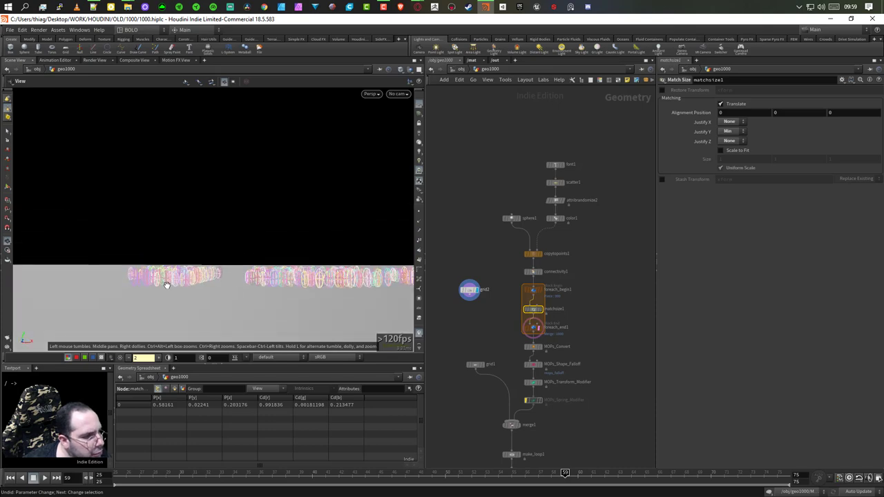
{"action": "mouse_move", "coordinate": [228, 282]}
{"action": "left_mouse_down"}
{"action": "mouse_move", "coordinate": [186, 292]}
{"action": "mouse_move", "coordinate": [108, 286]}
{"action": "left_mouse_up"}
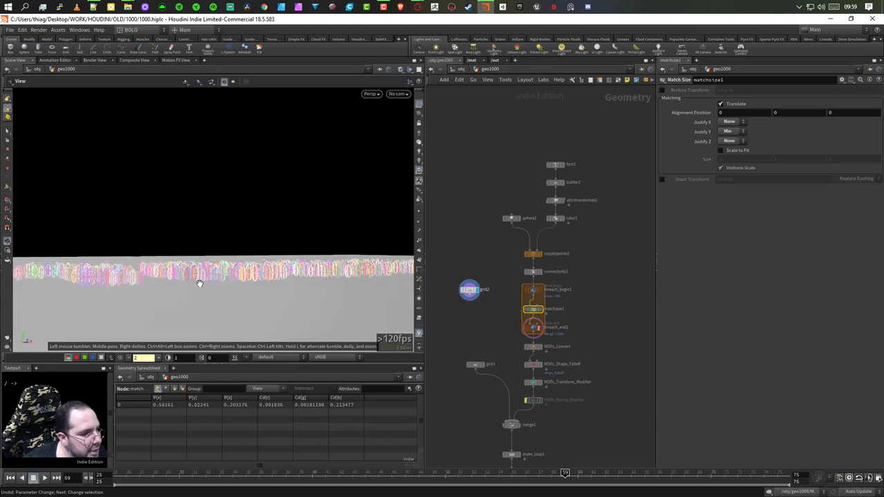
{"action": "mouse_move", "coordinate": [223, 284]}
{"action": "left_mouse_down"}
{"action": "mouse_move", "coordinate": [217, 302]}
{"action": "mouse_move", "coordinate": [213, 251]}
{"action": "mouse_move", "coordinate": [258, 243]}
{"action": "left_mouse_up"}
- Delete the stray grid2 node and orbit low to inspect the shaded capsules
{"action": "left_click", "coordinate": [469, 290]}
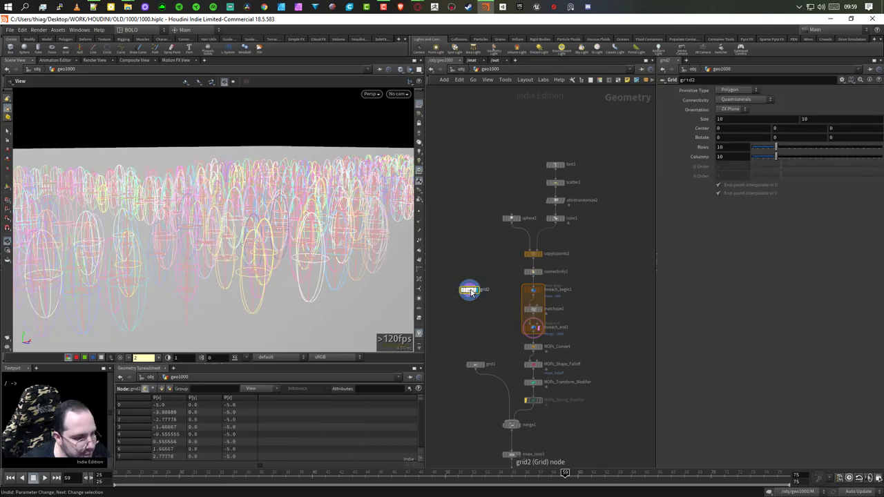
{"action": "key", "text": "Delete"}
{"action": "mouse_move", "coordinate": [292, 305]}
{"action": "left_mouse_down"}
{"action": "mouse_move", "coordinate": [296, 295]}
{"action": "mouse_move", "coordinate": [183, 248]}
{"action": "left_mouse_up"}
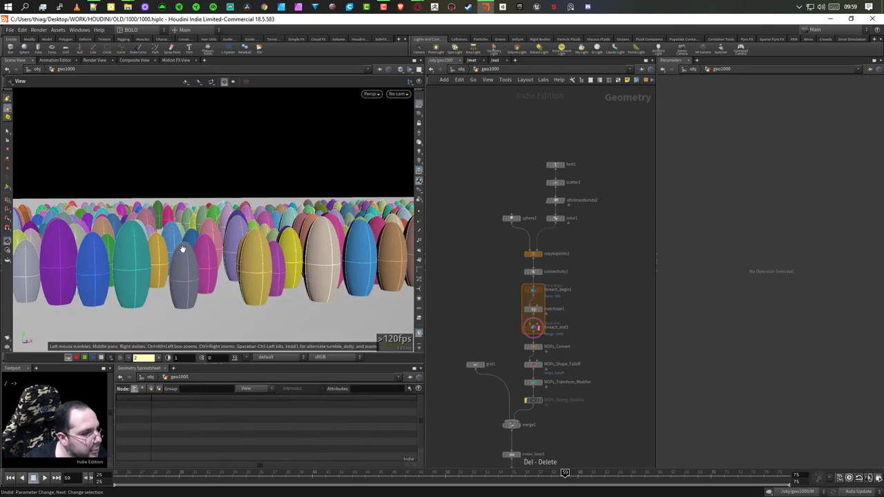
{"action": "left_click_drag", "start_coordinate": [137, 228], "coordinate": [180, 257]}
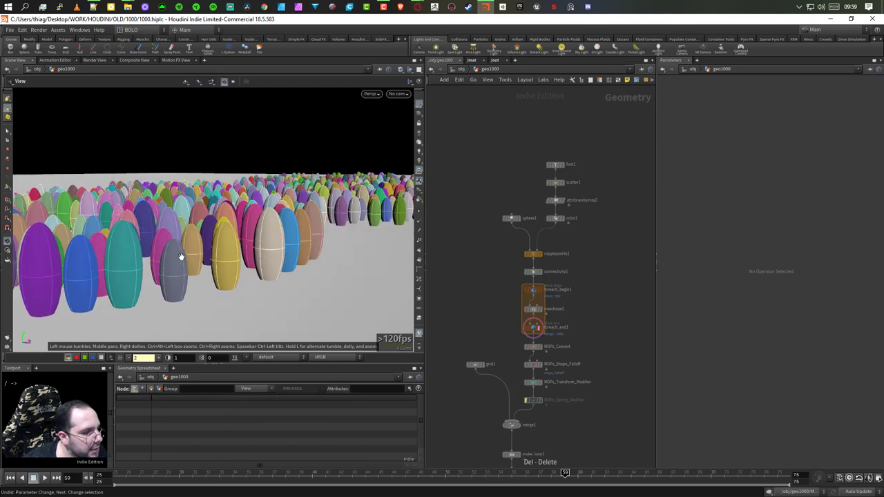
- Inspect attribrandomize2's pscale randomization while orbiting the capsule field
{"action": "left_click", "coordinate": [556, 200]}
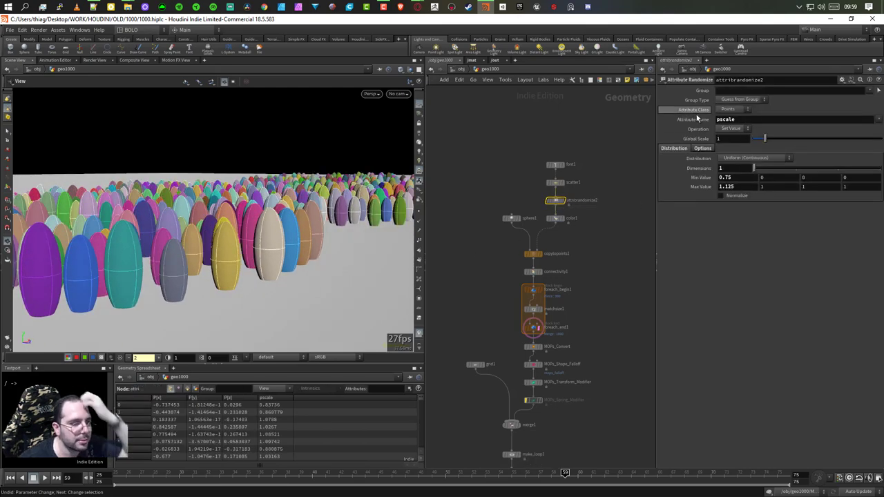
{"action": "mouse_move", "coordinate": [227, 276]}
{"action": "left_mouse_down"}
{"action": "mouse_move", "coordinate": [230, 292]}
{"action": "mouse_move", "coordinate": [222, 254]}
{"action": "mouse_move", "coordinate": [256, 272]}
{"action": "mouse_move", "coordinate": [205, 278]}
{"action": "mouse_move", "coordinate": [236, 252]}
{"action": "mouse_move", "coordinate": [203, 283]}
{"action": "left_mouse_up"}
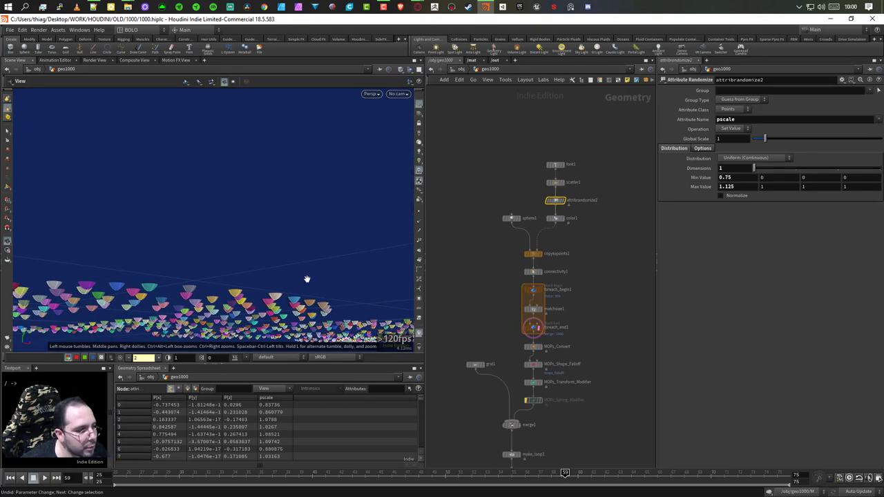
{"action": "left_click_drag", "start_coordinate": [307, 278], "coordinate": [282, 292]}
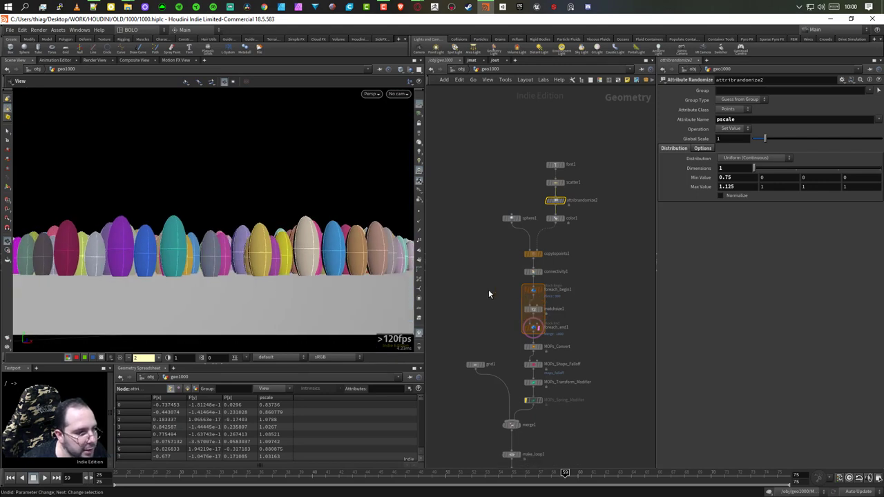
- Select the four for-each nodes, display copytopoints1, and zoom in on the coloured ellipsoids
{"action": "left_click_drag", "start_coordinate": [505, 270], "coordinate": [575, 339]}
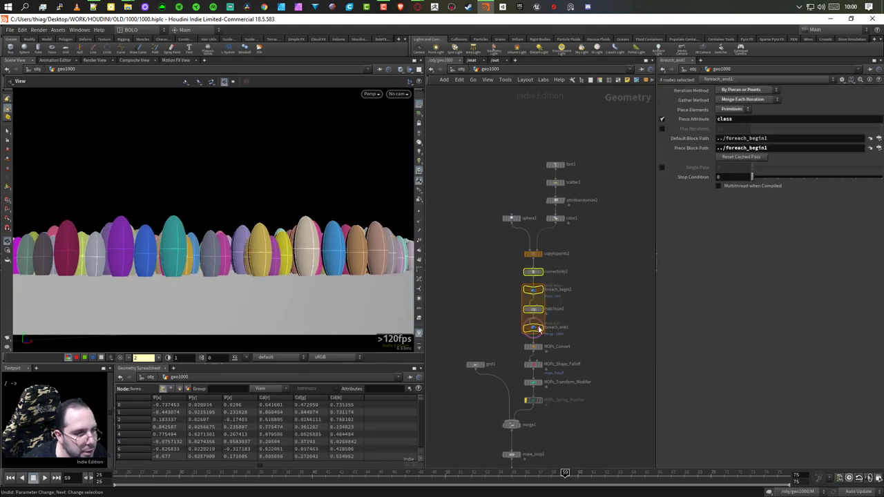
{"action": "left_click_drag", "start_coordinate": [332, 283], "coordinate": [321, 288]}
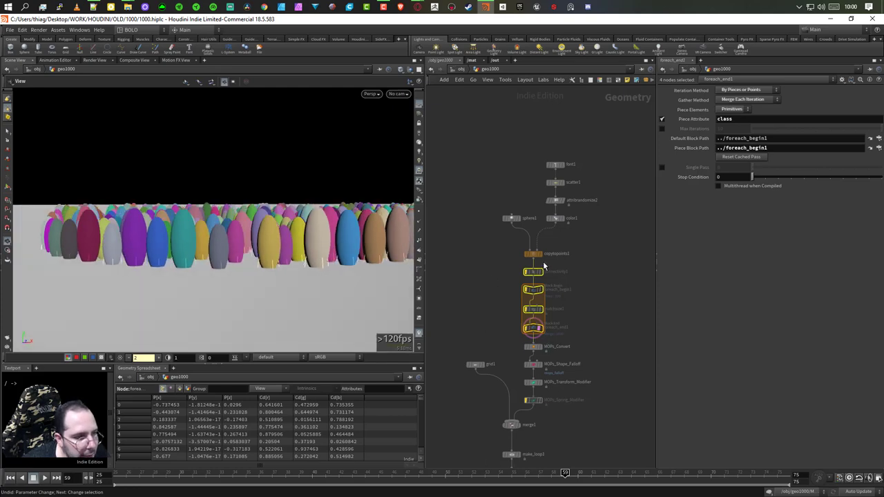
{"action": "left_click", "coordinate": [529, 253]}
{"action": "mouse_move", "coordinate": [305, 308]}
{"action": "left_mouse_down"}
{"action": "mouse_move", "coordinate": [251, 270]}
{"action": "mouse_move", "coordinate": [173, 251]}
{"action": "mouse_move", "coordinate": [173, 276]}
{"action": "mouse_move", "coordinate": [125, 266]}
{"action": "left_mouse_up"}
{"action": "scroll", "coordinate": [198, 276], "scroll_direction": "up", "scroll_amount": 5}
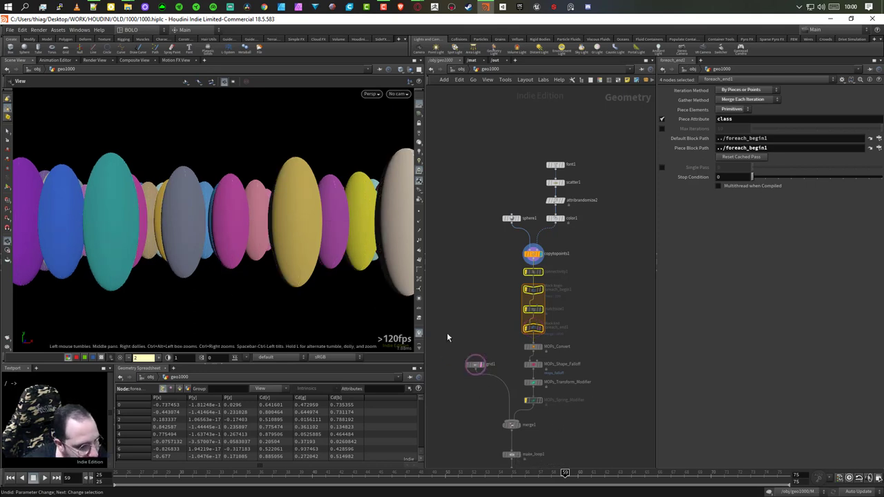
- Toggle the display from grid1 back to copytopoints1 and orbit around the ellipsoids
{"action": "left_click", "coordinate": [486, 366]}
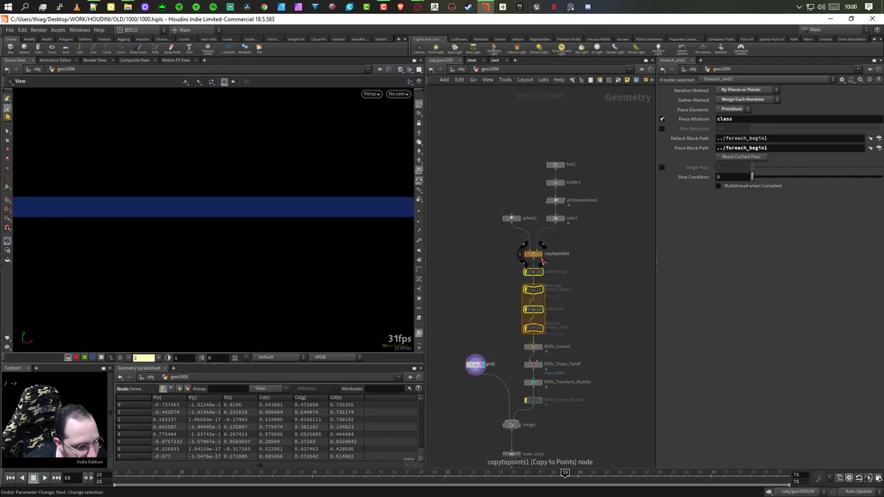
{"action": "left_click", "coordinate": [543, 253]}
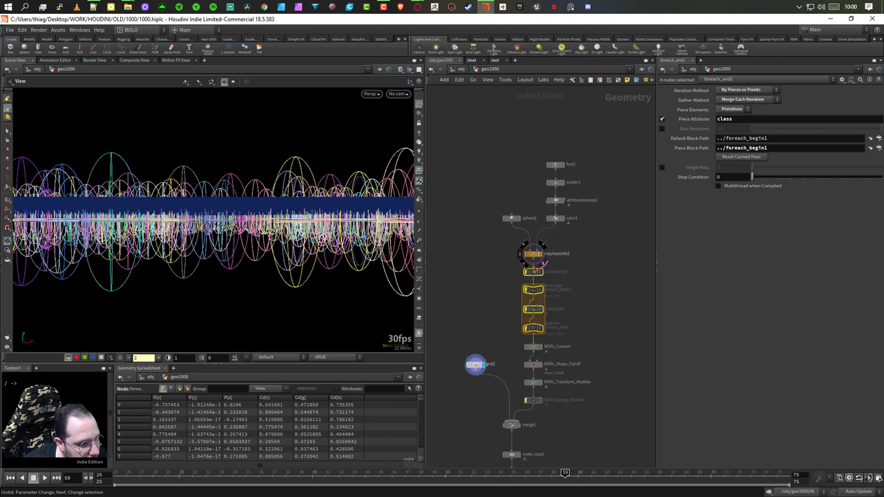
{"action": "mouse_move", "coordinate": [326, 279]}
{"action": "left_mouse_down"}
{"action": "mouse_move", "coordinate": [310, 276]}
{"action": "mouse_move", "coordinate": [315, 264]}
{"action": "left_mouse_up"}
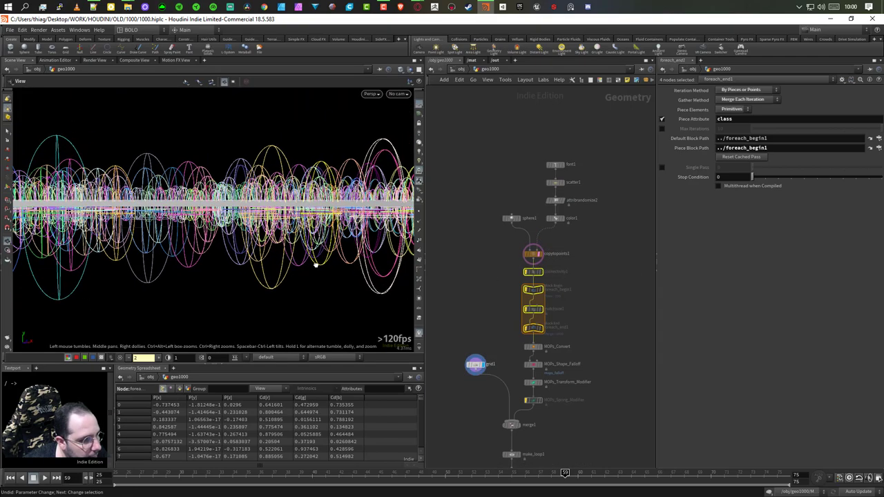
{"action": "mouse_move", "coordinate": [279, 221]}
{"action": "left_mouse_down"}
{"action": "mouse_move", "coordinate": [256, 256]}
{"action": "mouse_move", "coordinate": [263, 274]}
{"action": "mouse_move", "coordinate": [253, 214]}
{"action": "left_mouse_up"}
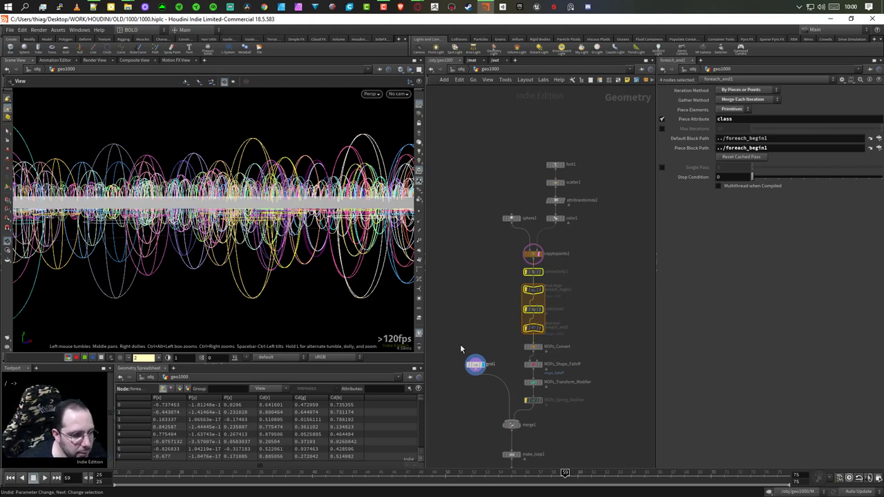
- Display foreach_end1's full capsule field from an elevated view and bring up MOPs_Convert's settings
{"action": "left_click_drag", "start_coordinate": [502, 267], "coordinate": [570, 335]}
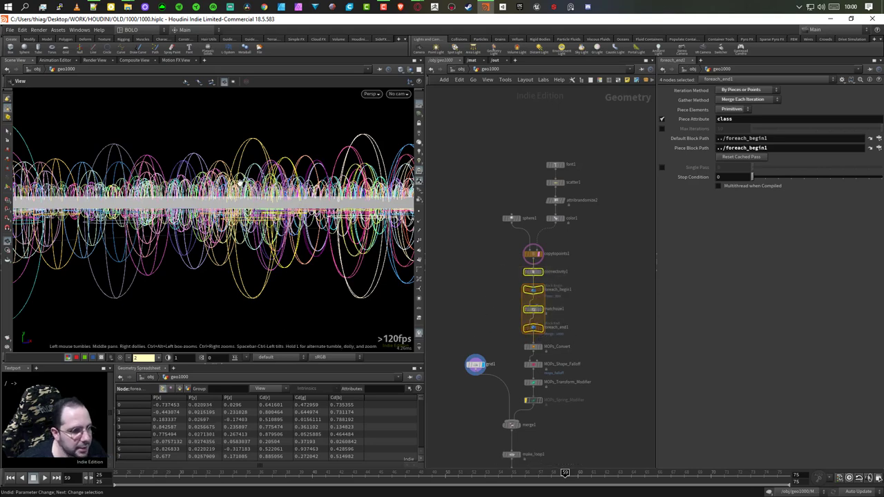
{"action": "left_click", "coordinate": [539, 328]}
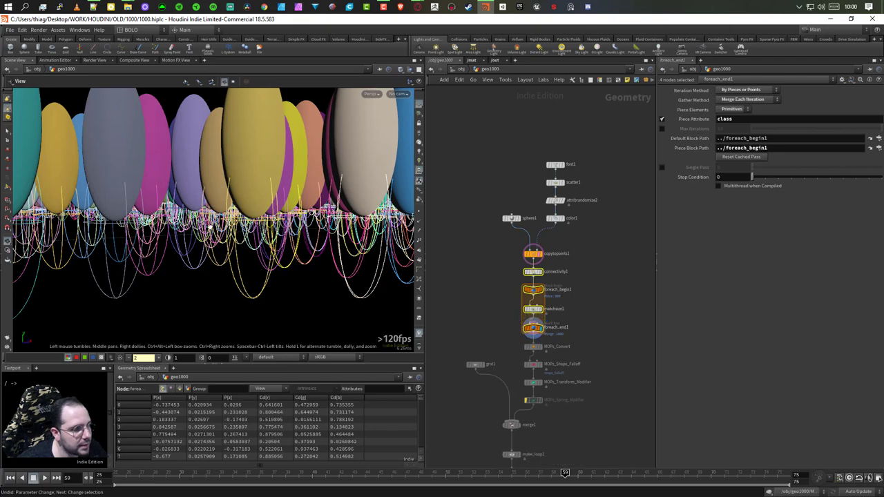
{"action": "scroll", "coordinate": [210, 233], "scroll_direction": "up", "scroll_amount": 3}
{"action": "scroll", "coordinate": [200, 231], "scroll_direction": "down", "scroll_amount": 2}
{"action": "scroll", "coordinate": [221, 237], "scroll_direction": "down", "scroll_amount": 3}
{"action": "left_click_drag", "start_coordinate": [221, 237], "coordinate": [266, 207]}
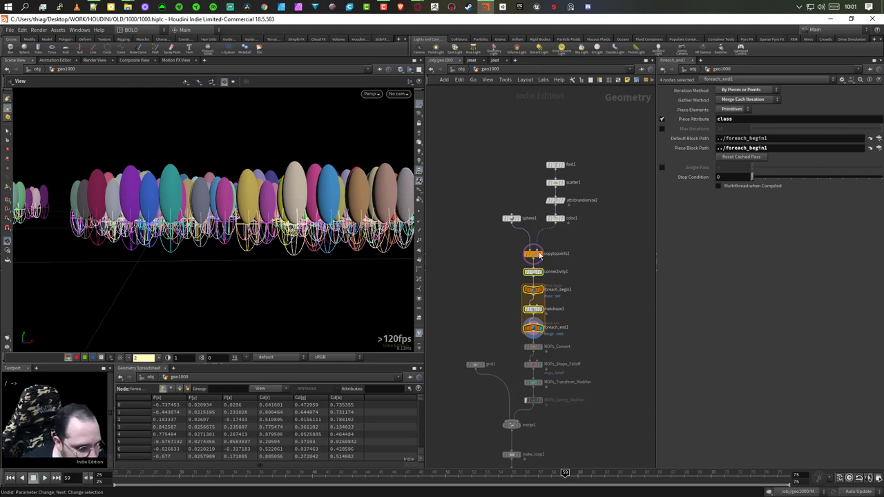
{"action": "mouse_move", "coordinate": [364, 302]}
{"action": "left_mouse_down"}
{"action": "mouse_move", "coordinate": [296, 240]}
{"action": "mouse_move", "coordinate": [187, 221]}
{"action": "mouse_move", "coordinate": [456, 300]}
{"action": "left_mouse_up"}
{"action": "scroll", "coordinate": [188, 221], "scroll_direction": "down", "scroll_amount": 3}
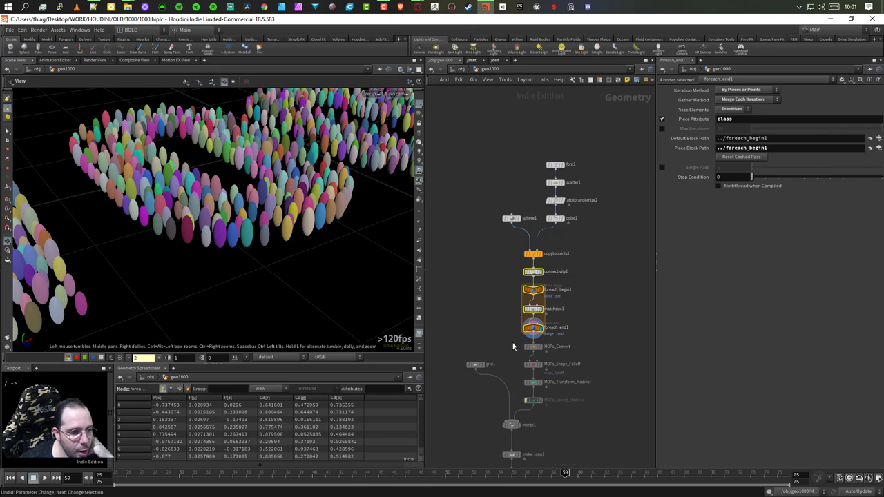
{"action": "left_click", "coordinate": [534, 347]}
{"action": "mouse_move", "coordinate": [288, 232]}
{"action": "left_mouse_down"}
{"action": "mouse_move", "coordinate": [292, 243]}
{"action": "mouse_move", "coordinate": [262, 259]}
{"action": "left_mouse_up"}
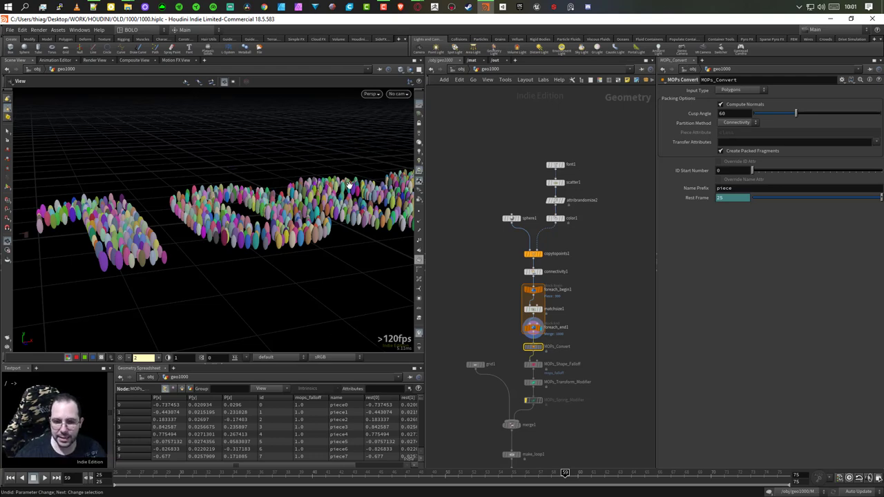
- Display the MOPs_Convert output and orbit to see the capsules spelling 1000
{"action": "key", "text": "alt+Tab"}
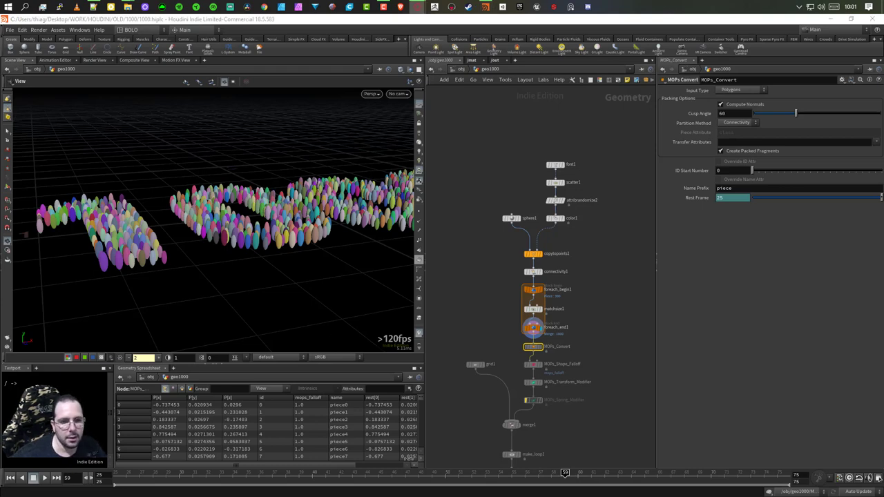
{"action": "left_click", "coordinate": [544, 352]}
{"action": "left_click", "coordinate": [544, 351]}
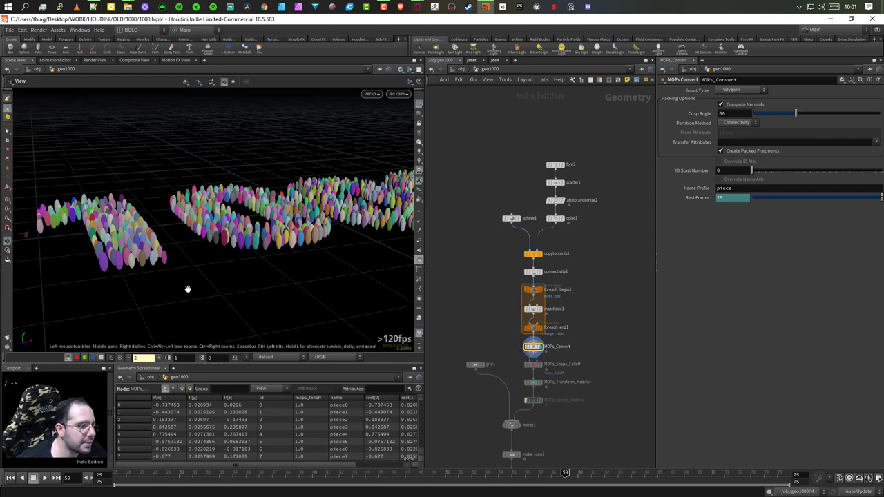
{"action": "mouse_move", "coordinate": [187, 288]}
{"action": "left_mouse_down"}
{"action": "mouse_move", "coordinate": [205, 304]}
{"action": "mouse_move", "coordinate": [241, 294]}
{"action": "mouse_move", "coordinate": [208, 247]}
{"action": "mouse_move", "coordinate": [256, 262]}
{"action": "left_mouse_up"}
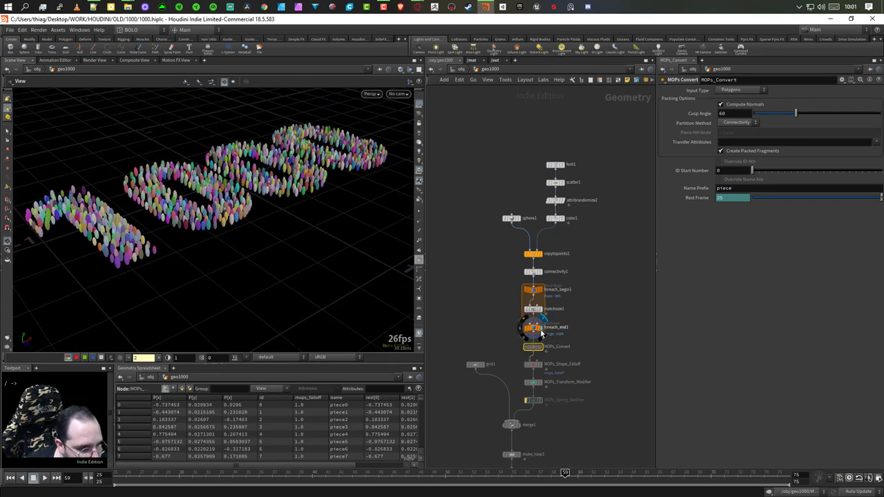
- Check node info for foreach_end1 and MOPs_Convert, then open sphere1's settings
{"action": "middle_click", "coordinate": [534, 331]}
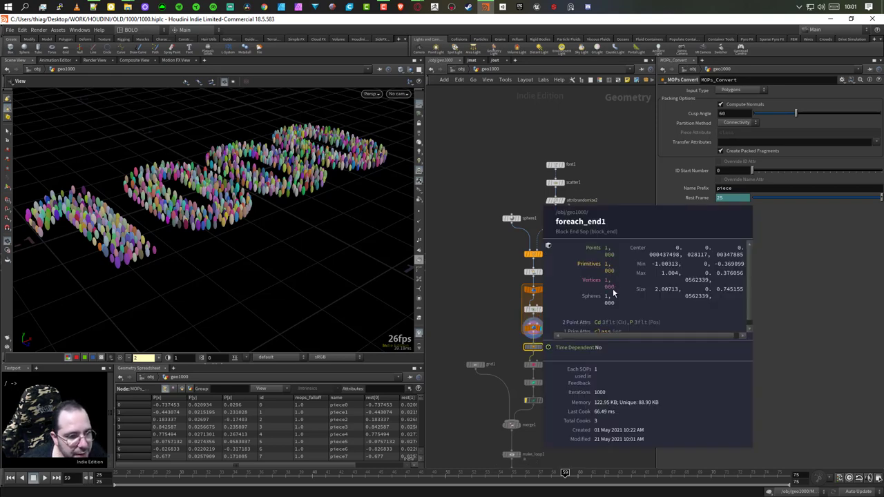
{"action": "middle_click", "coordinate": [536, 351]}
{"action": "scroll", "coordinate": [633, 333], "scroll_direction": "down", "scroll_amount": 1}
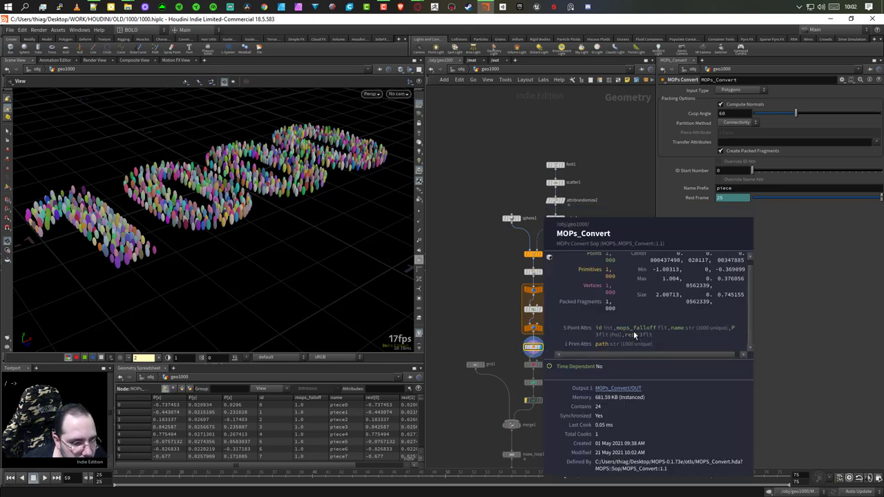
{"action": "scroll", "coordinate": [633, 330], "scroll_direction": "up", "scroll_amount": 1}
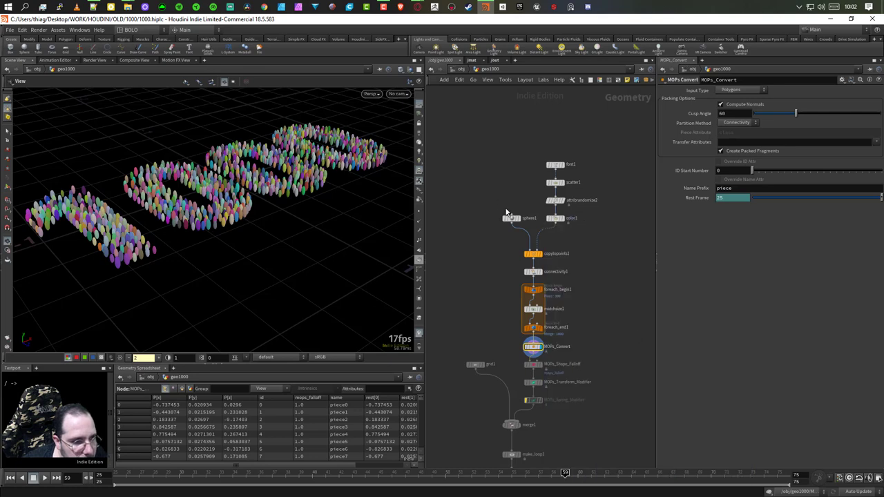
{"action": "left_click", "coordinate": [510, 218]}
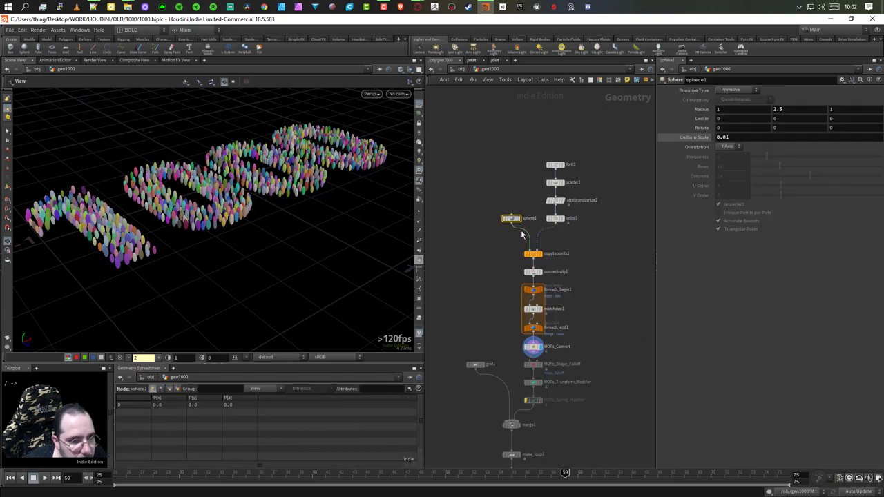
- Set sphere1 to Polygon and compare foreach_end1 and MOPs_Convert point and primitive counts
{"action": "left_click", "coordinate": [532, 347]}
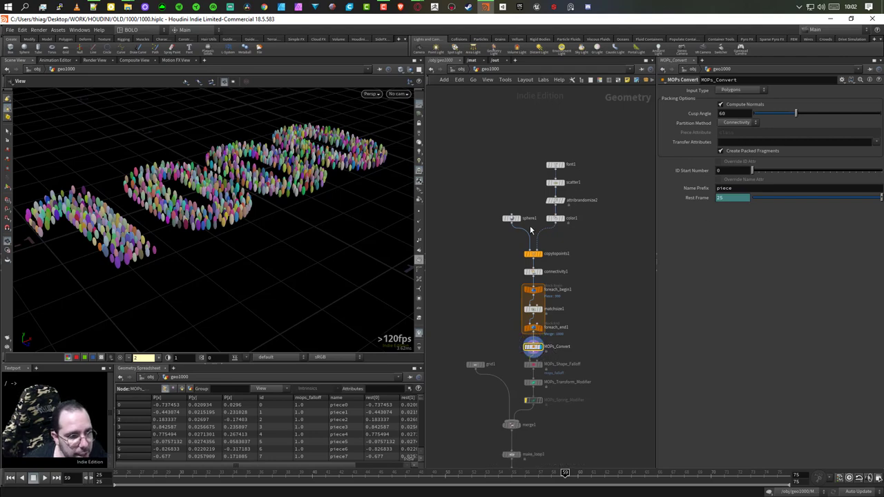
{"action": "left_click", "coordinate": [510, 218]}
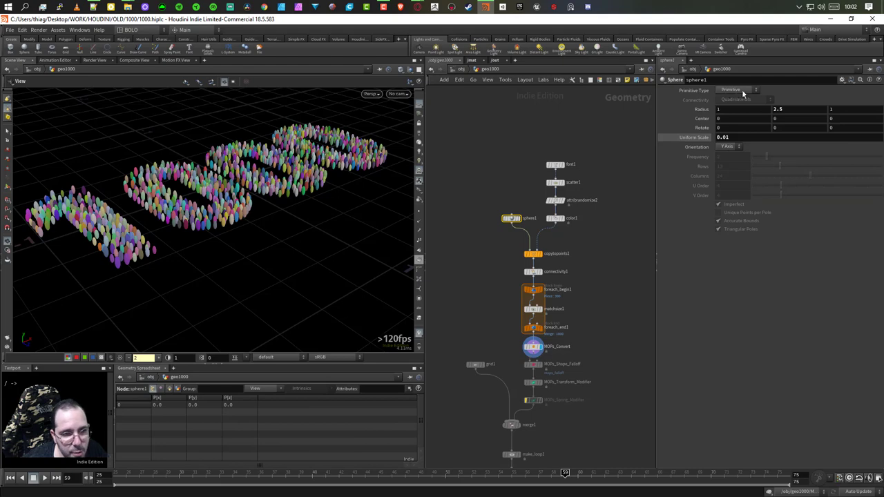
{"action": "left_click", "coordinate": [745, 92]}
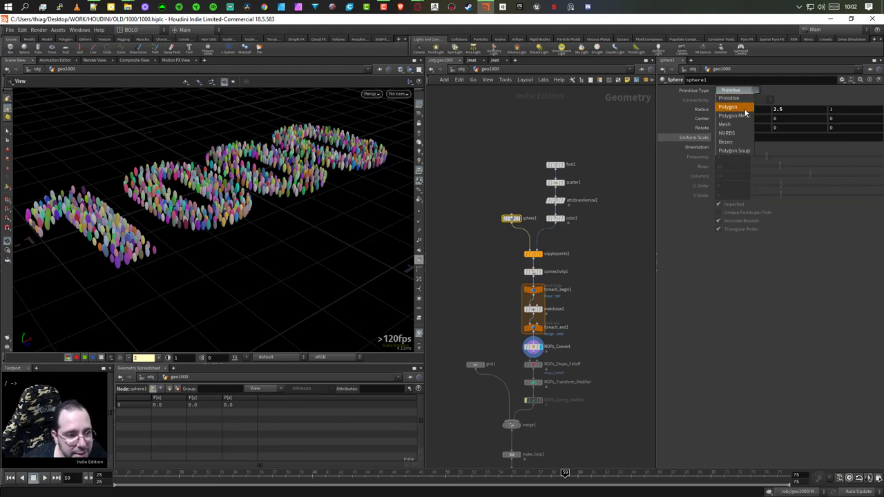
{"action": "left_click", "coordinate": [745, 109]}
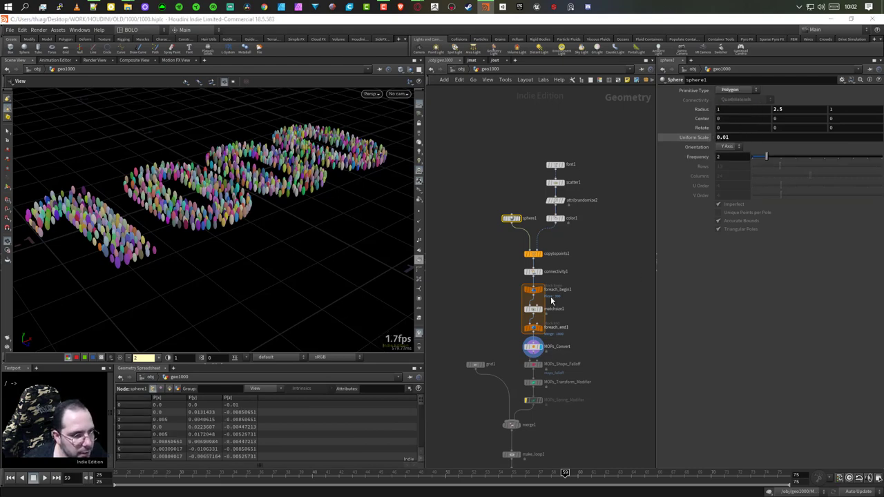
{"action": "scroll", "coordinate": [532, 297], "scroll_direction": "up", "scroll_amount": 1}
{"action": "middle_click", "coordinate": [539, 350]}
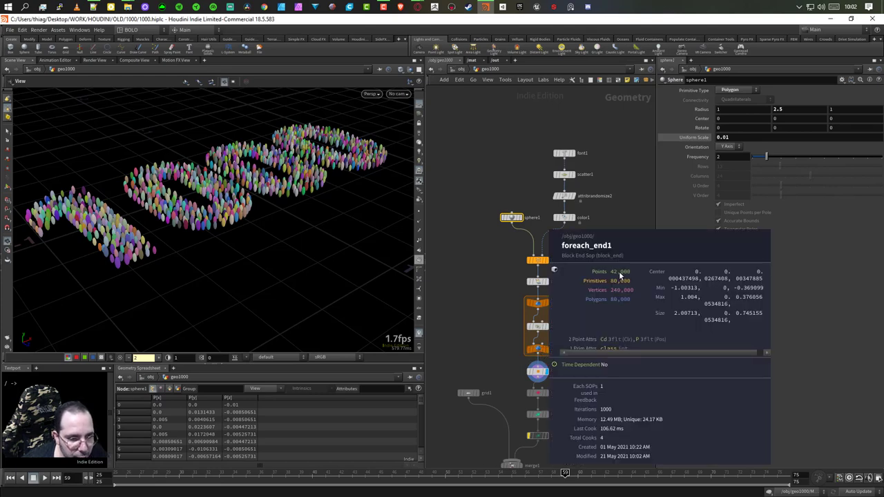
{"action": "middle_click", "coordinate": [537, 371]}
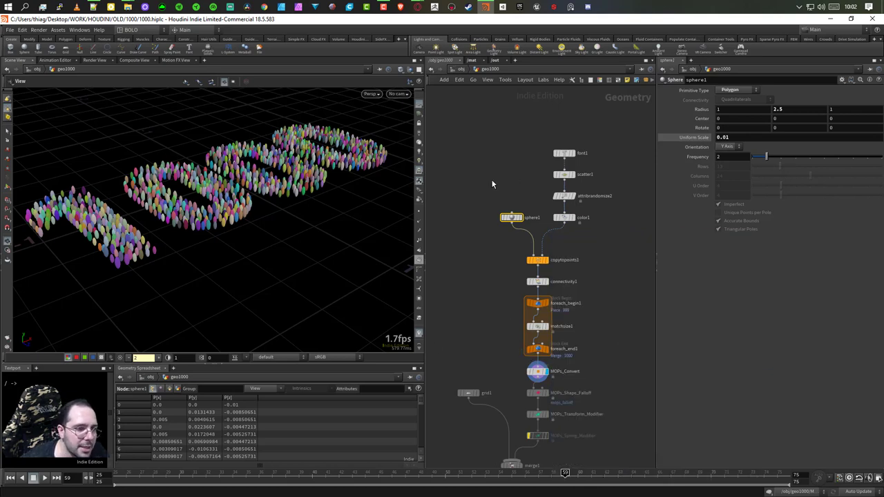
- Switch sphere1's Primitive Type to Primitive and select the MOPs_Convert node
{"action": "left_click", "coordinate": [732, 91]}
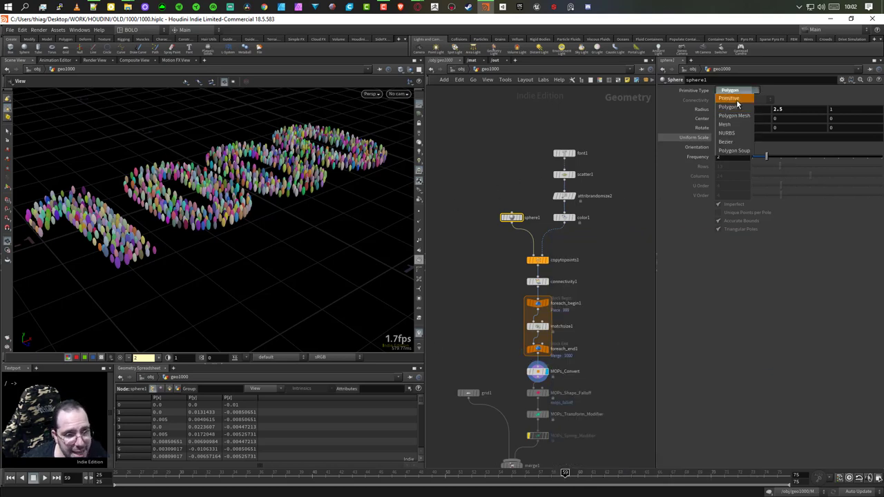
{"action": "left_click", "coordinate": [731, 98]}
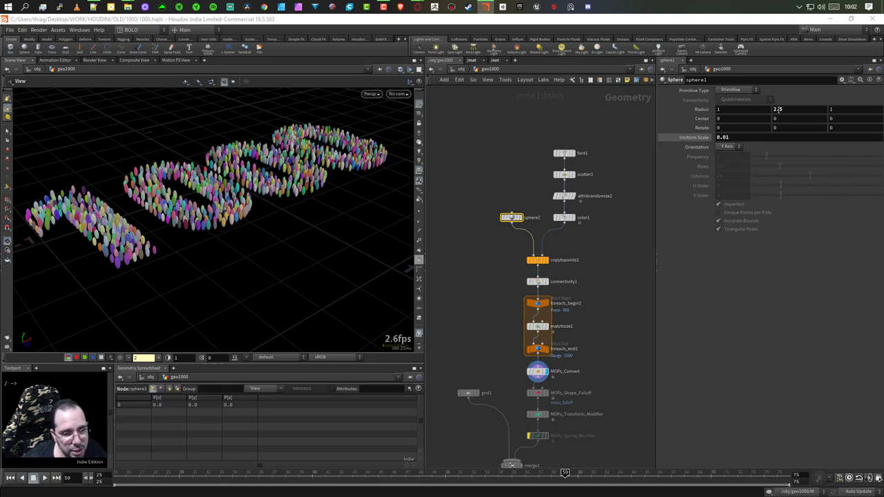
{"action": "mouse_move", "coordinate": [513, 366]}
{"action": "left_mouse_down"}
{"action": "mouse_move", "coordinate": [537, 384]}
{"action": "mouse_move", "coordinate": [568, 376]}
{"action": "left_mouse_up"}
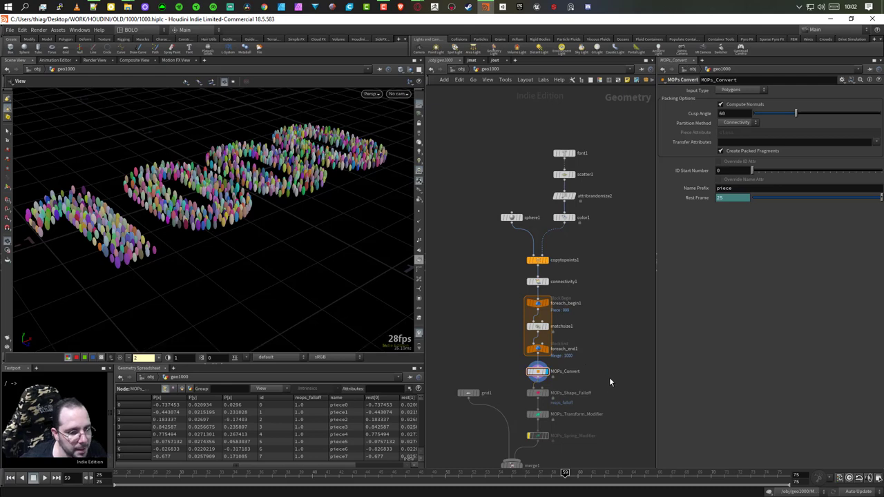
- Display MOPs_Shape_Falloff and pull back to see the text and falloff box
{"action": "left_click", "coordinate": [542, 393]}
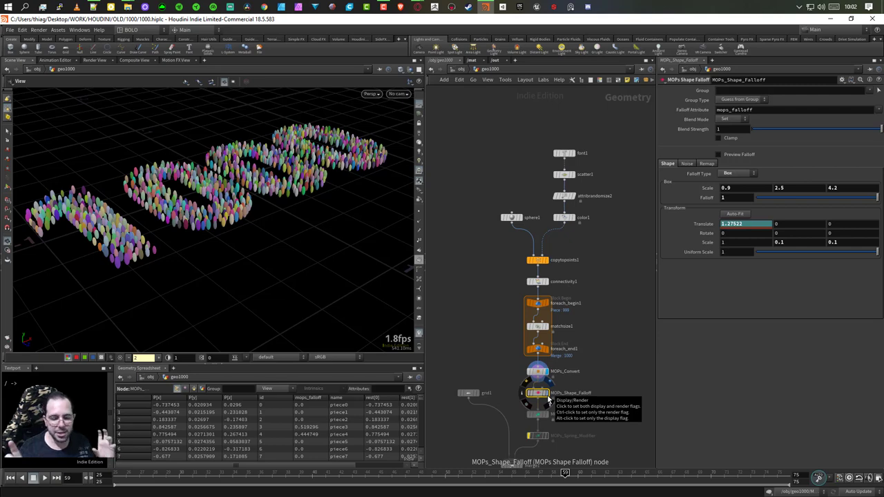
{"action": "left_click", "coordinate": [548, 399]}
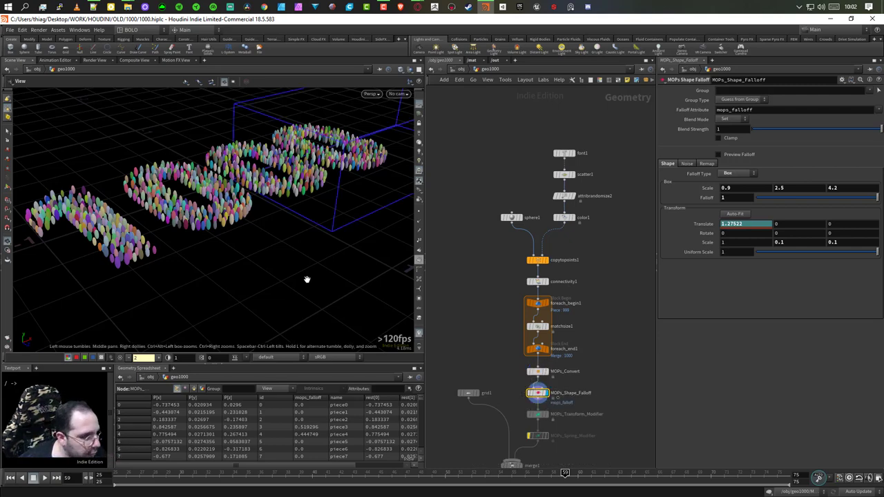
{"action": "scroll", "coordinate": [299, 274], "scroll_direction": "down", "scroll_amount": 5}
{"action": "left_click_drag", "start_coordinate": [300, 272], "coordinate": [399, 309]}
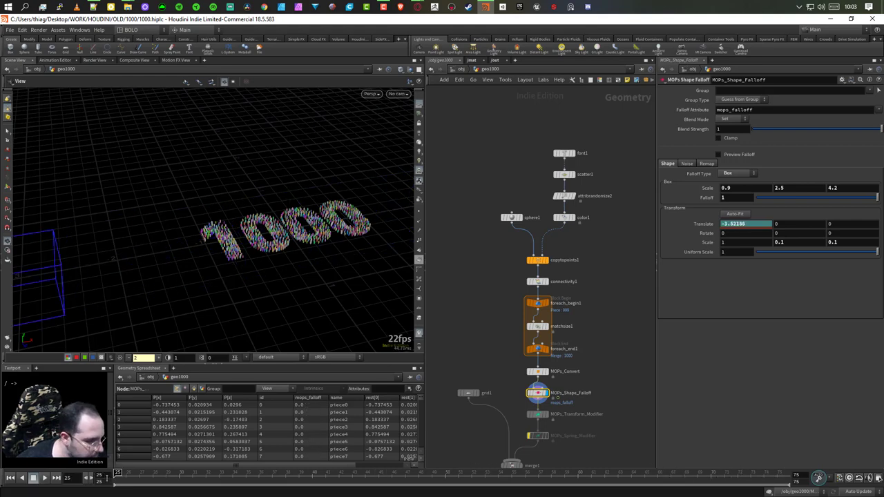
- Set the timeline frame range to 1–100 and fit the playbar to it
{"action": "left_click", "coordinate": [101, 476]}
{"action": "key", "text": "Tab"}
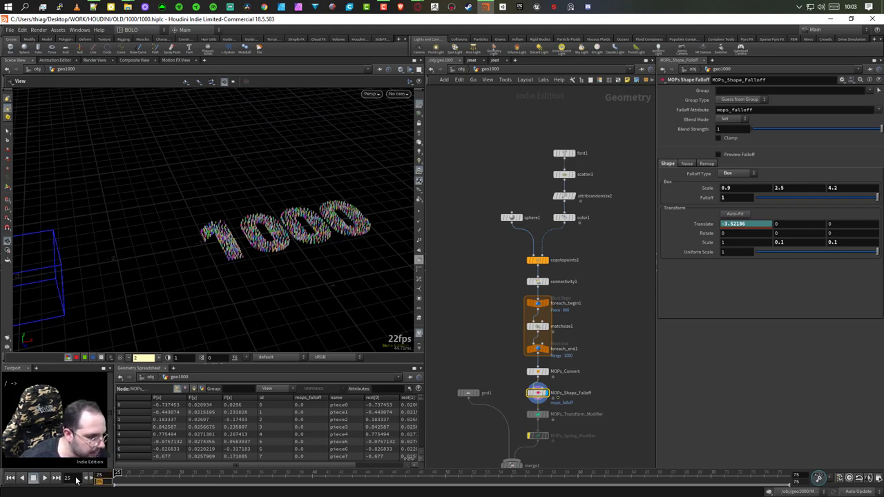
{"action": "type", "text": "1"}
{"action": "key", "text": "Return"}
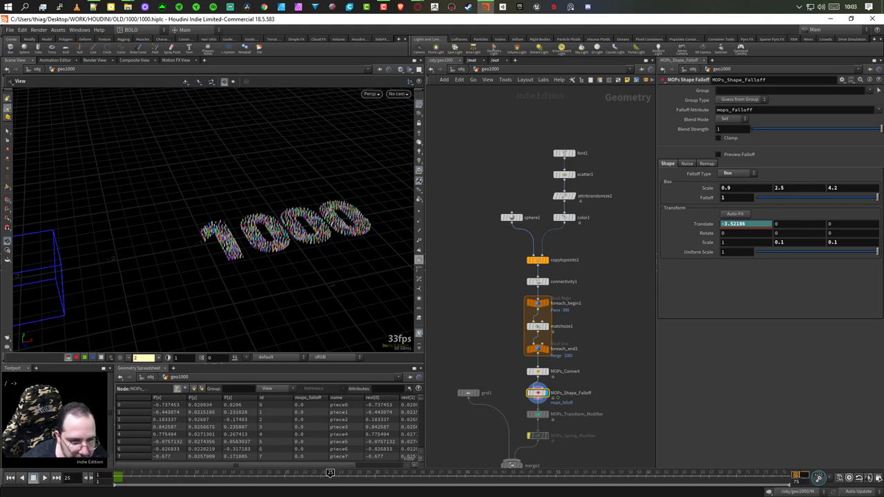
{"action": "type", "text": "75"}
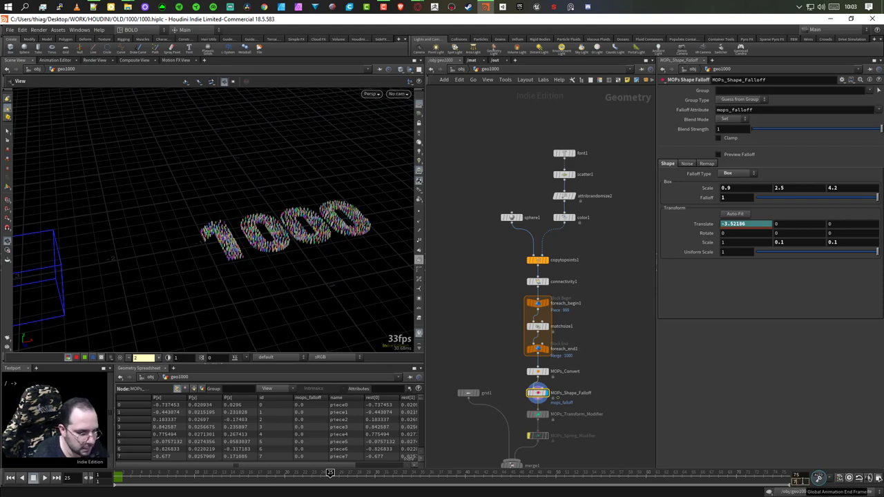
{"action": "left_click", "coordinate": [817, 477]}
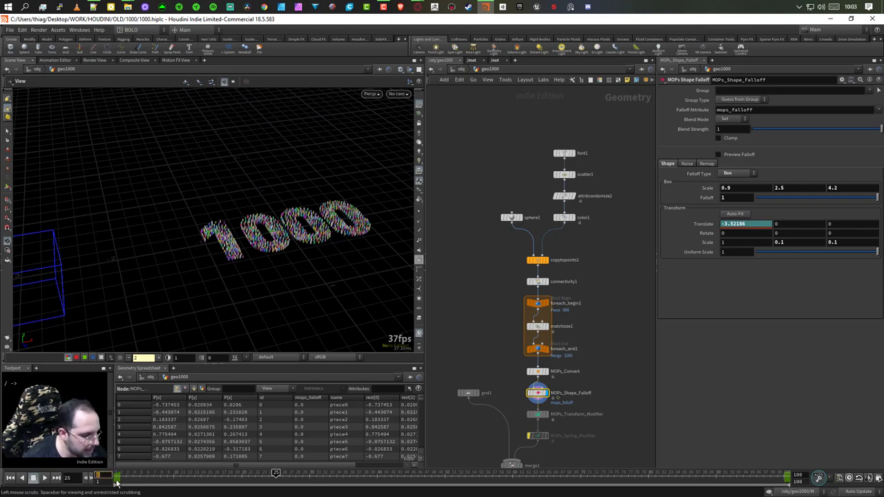
{"action": "type", "text": "25"}
{"action": "type", "text": "50"}
{"action": "key", "text": "Return"}
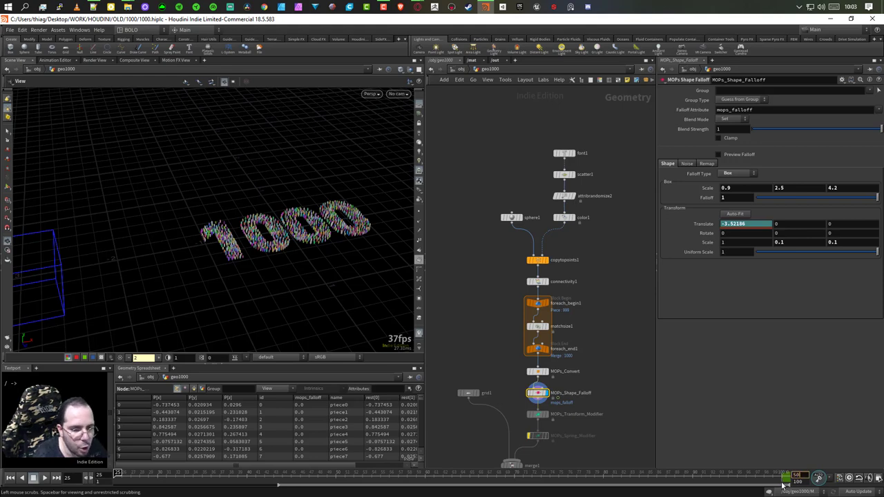
{"action": "left_click_drag", "start_coordinate": [783, 485], "coordinate": [782, 485]}
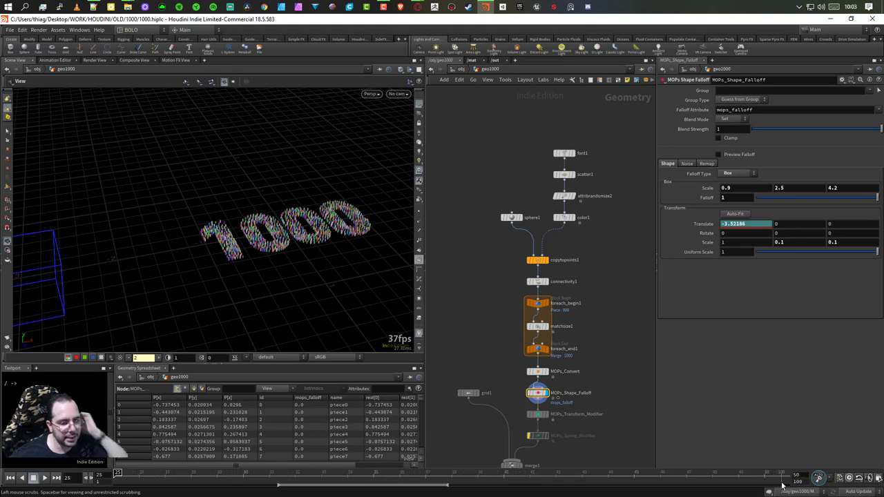
- Try Linear, Spherical and Torus falloff types on MOPs_Shape_Falloff
{"action": "left_click", "coordinate": [579, 406]}
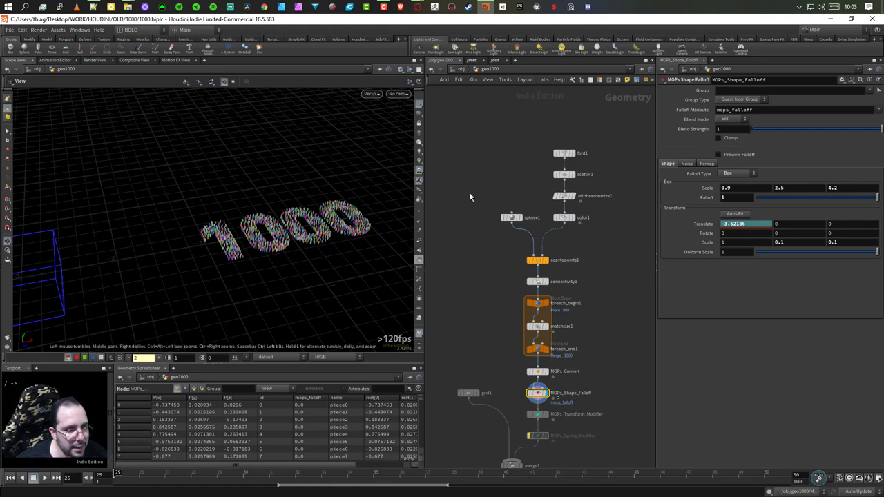
{"action": "left_click", "coordinate": [736, 177]}
{"action": "left_click", "coordinate": [737, 183]}
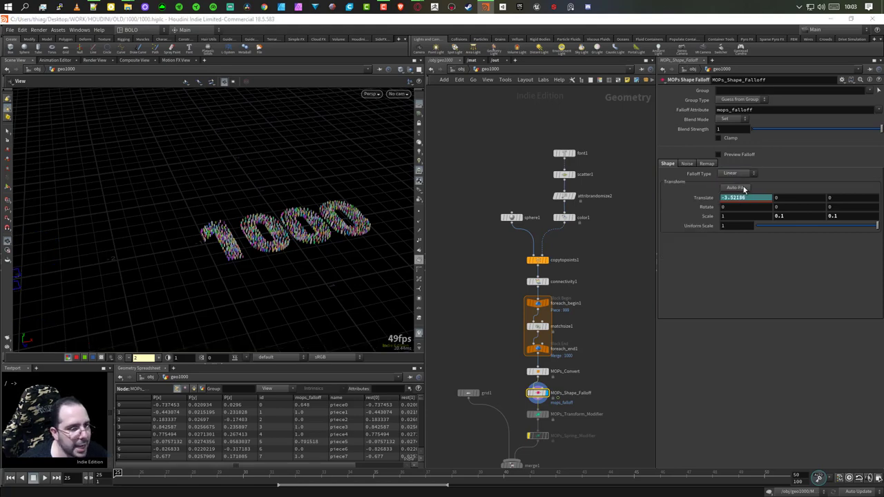
{"action": "left_click", "coordinate": [743, 178]}
{"action": "left_click", "coordinate": [743, 190]}
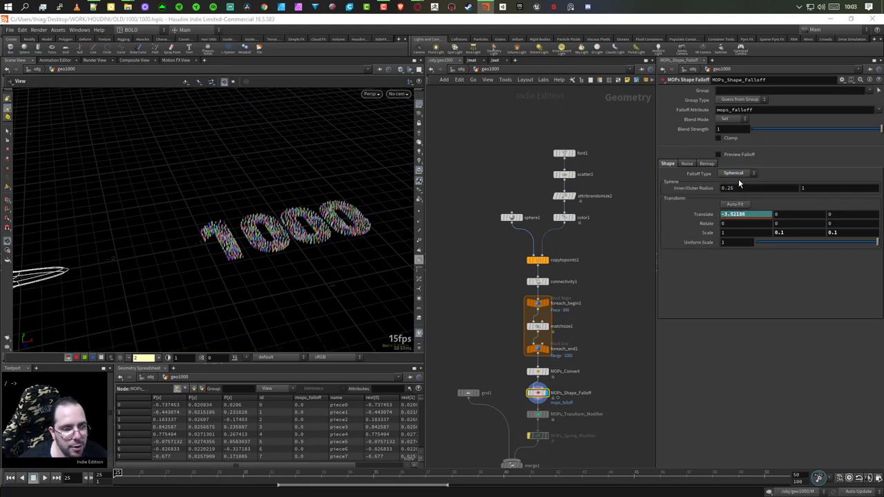
{"action": "left_click", "coordinate": [739, 178]}
{"action": "left_click", "coordinate": [740, 207]}
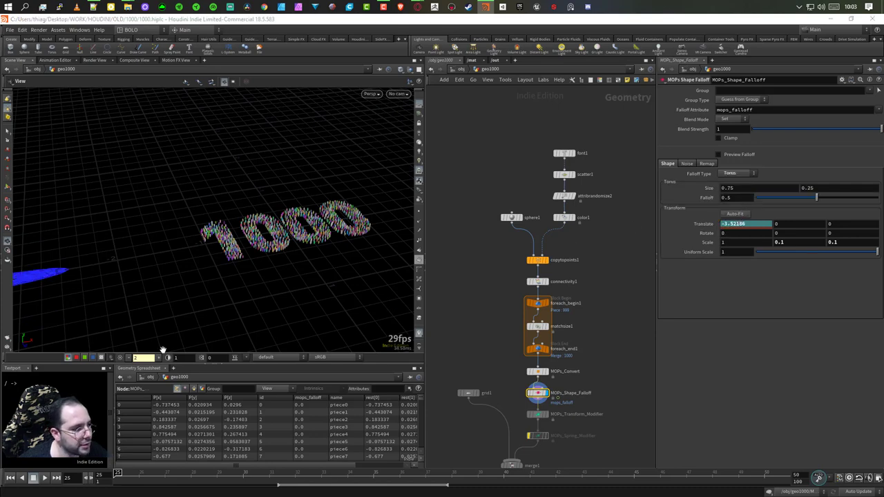
{"action": "left_click_drag", "start_coordinate": [105, 306], "coordinate": [130, 254]}
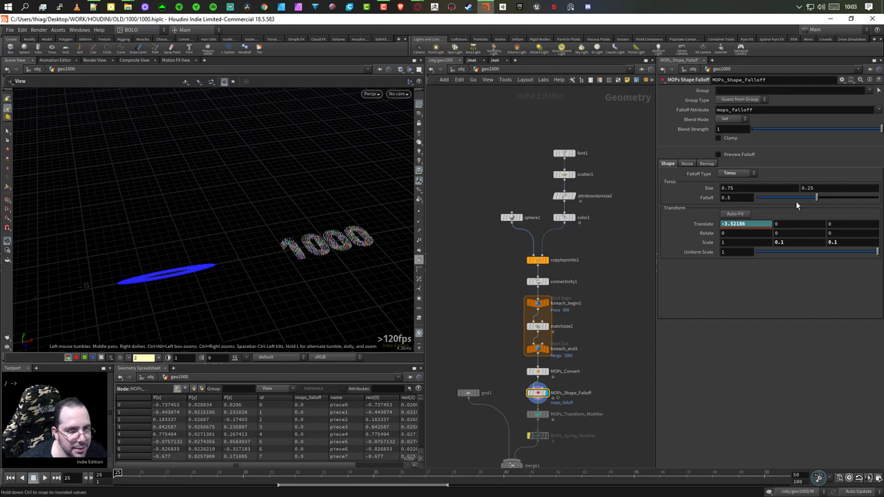
- Set the falloff type back to Box and orbit to inspect it
{"action": "left_click", "coordinate": [742, 174]}
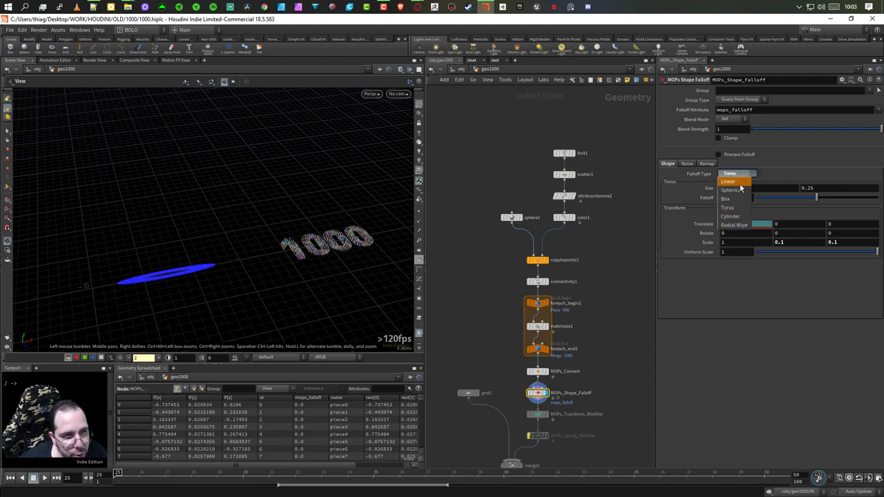
{"action": "left_click", "coordinate": [734, 197]}
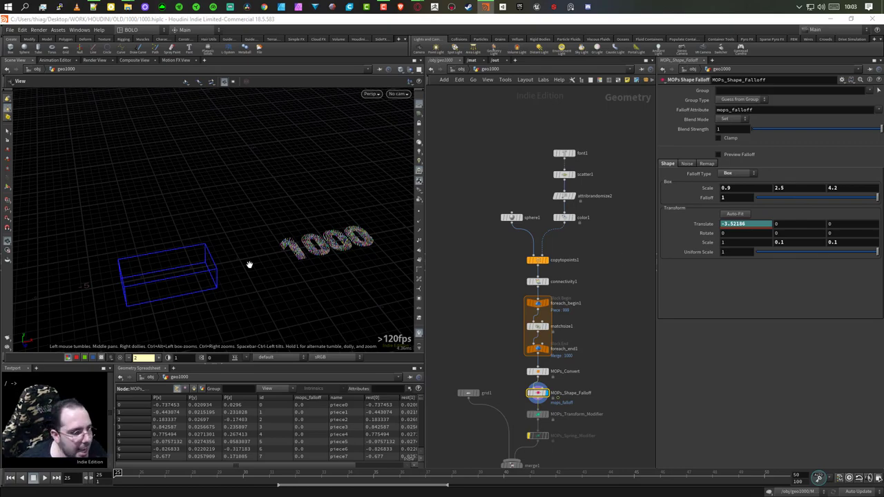
{"action": "mouse_move", "coordinate": [249, 264]}
{"action": "left_mouse_down"}
{"action": "mouse_move", "coordinate": [221, 292]}
{"action": "mouse_move", "coordinate": [274, 266]}
{"action": "mouse_move", "coordinate": [204, 301]}
{"action": "mouse_move", "coordinate": [189, 292]}
{"action": "left_mouse_up"}
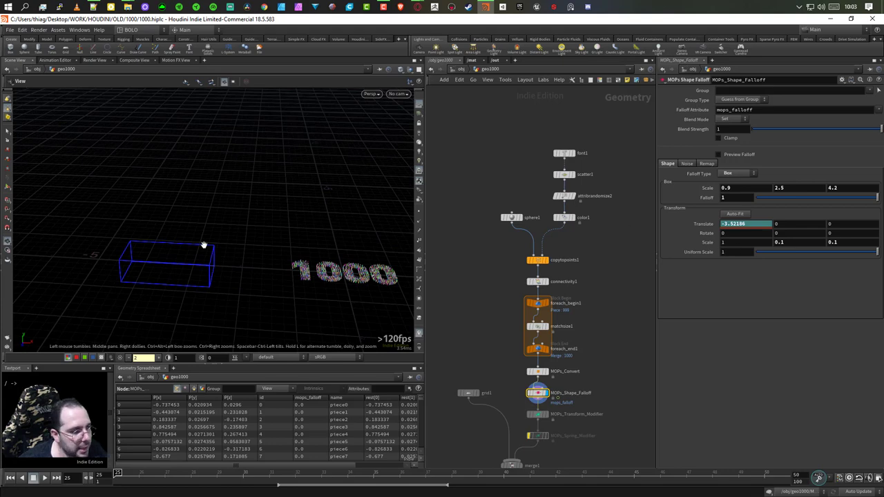
{"action": "left_click_drag", "start_coordinate": [203, 247], "coordinate": [231, 318]}
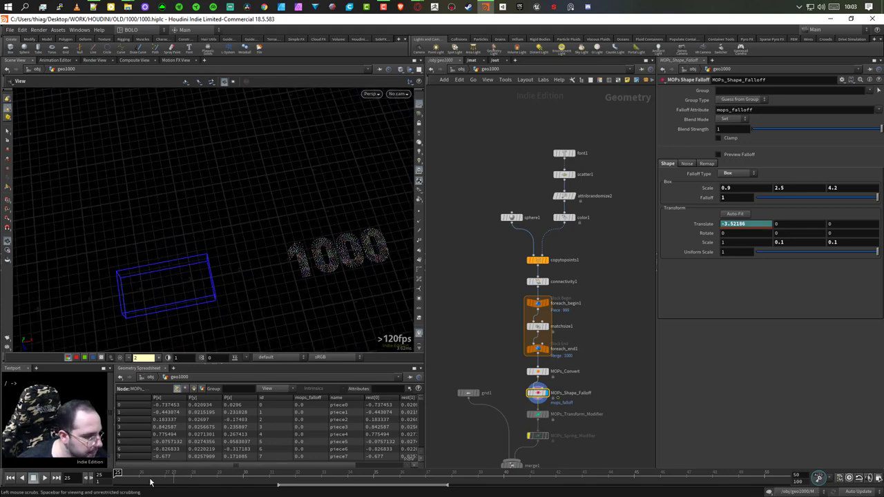
- Scrub the timeline to watch the box cross the 1000 text, then display MOPs_Transform_Modifier
{"action": "left_click_drag", "start_coordinate": [119, 473], "coordinate": [764, 473]}
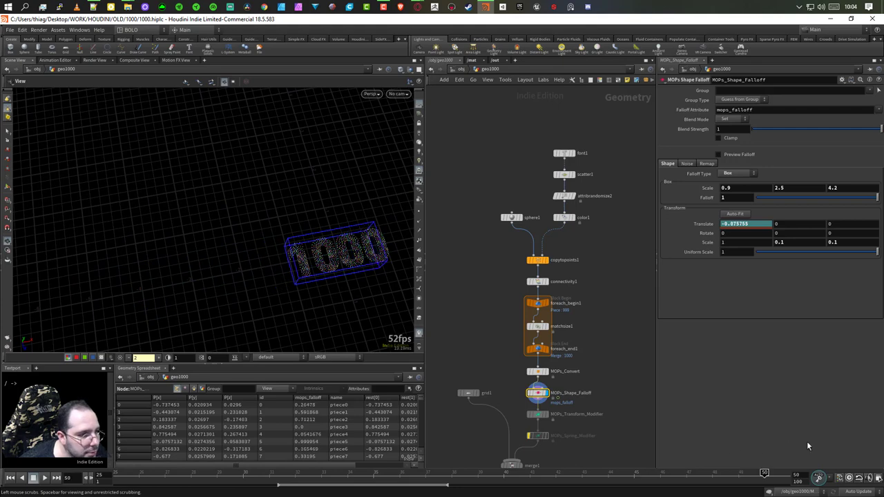
{"action": "left_click_drag", "start_coordinate": [345, 280], "coordinate": [301, 244]}
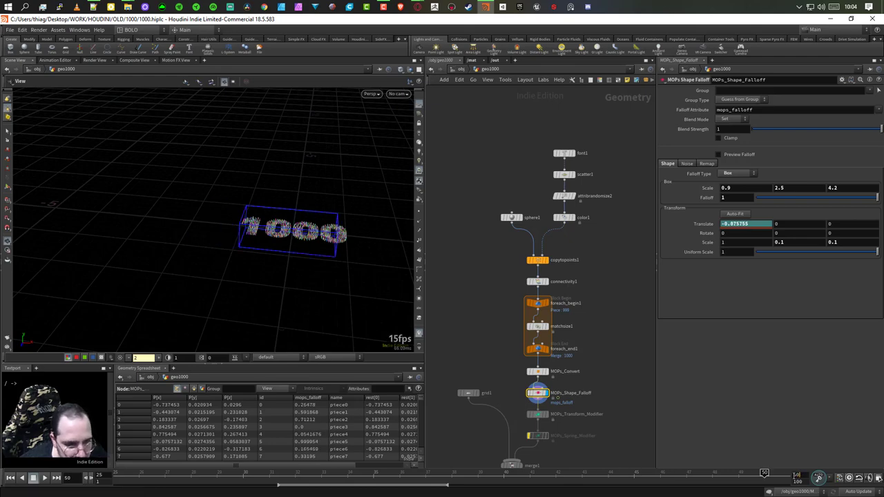
{"action": "scroll", "coordinate": [764, 475], "scroll_direction": "down", "scroll_amount": 2}
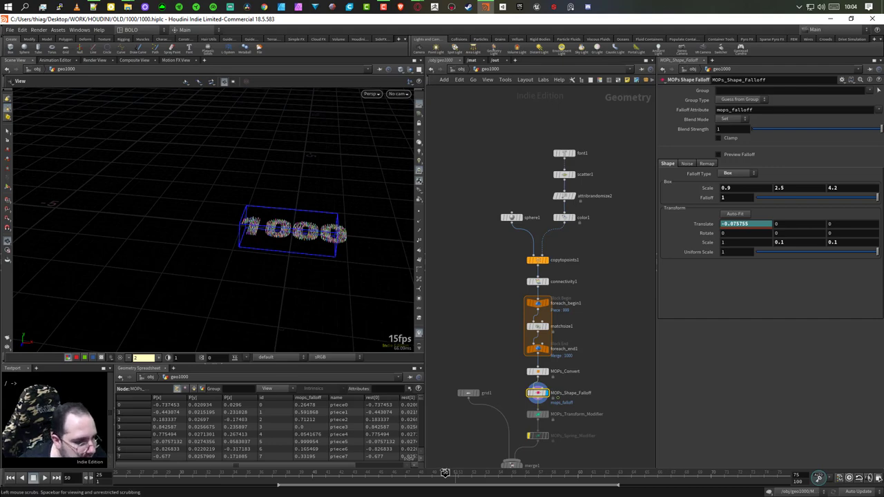
{"action": "mouse_move", "coordinate": [444, 473]}
{"action": "left_mouse_down"}
{"action": "mouse_move", "coordinate": [535, 491]}
{"action": "mouse_move", "coordinate": [452, 496]}
{"action": "mouse_move", "coordinate": [478, 486]}
{"action": "mouse_move", "coordinate": [457, 494]}
{"action": "left_mouse_up"}
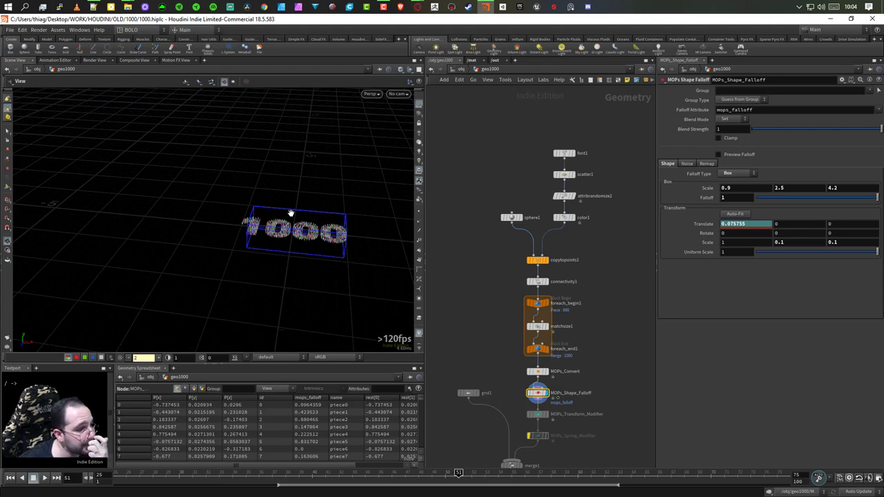
{"action": "mouse_move", "coordinate": [375, 229]}
{"action": "left_mouse_down", "text": "alt"}
{"action": "mouse_move", "coordinate": [236, 265]}
{"action": "mouse_move", "coordinate": [258, 322]}
{"action": "mouse_move", "coordinate": [247, 280]}
{"action": "mouse_move", "coordinate": [261, 276]}
{"action": "left_mouse_up", "text": "alt"}
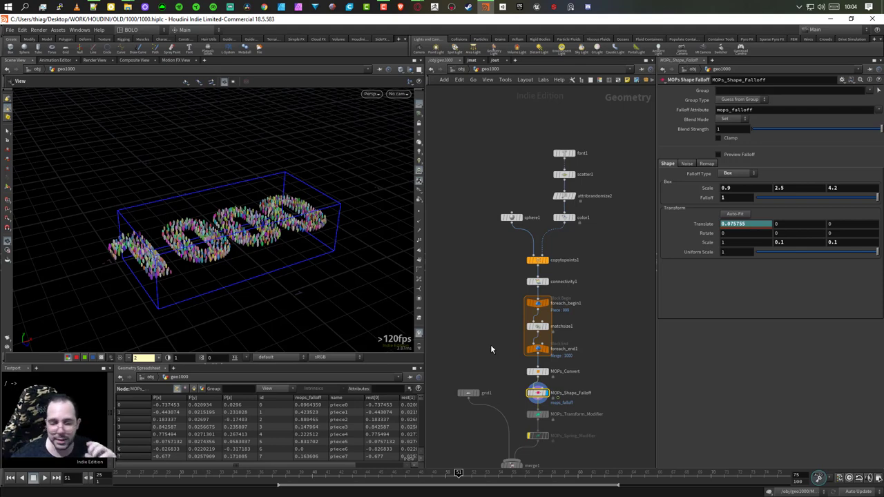
{"action": "left_click", "coordinate": [543, 414]}
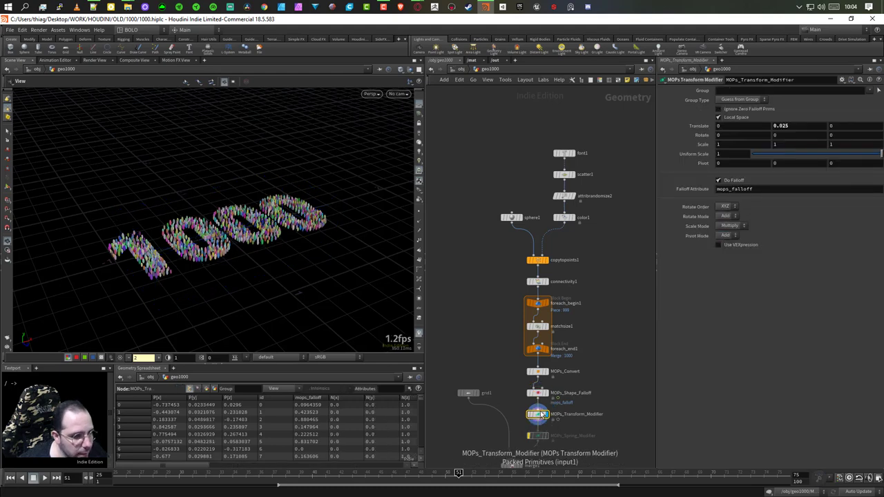
{"action": "left_click", "coordinate": [538, 392]}
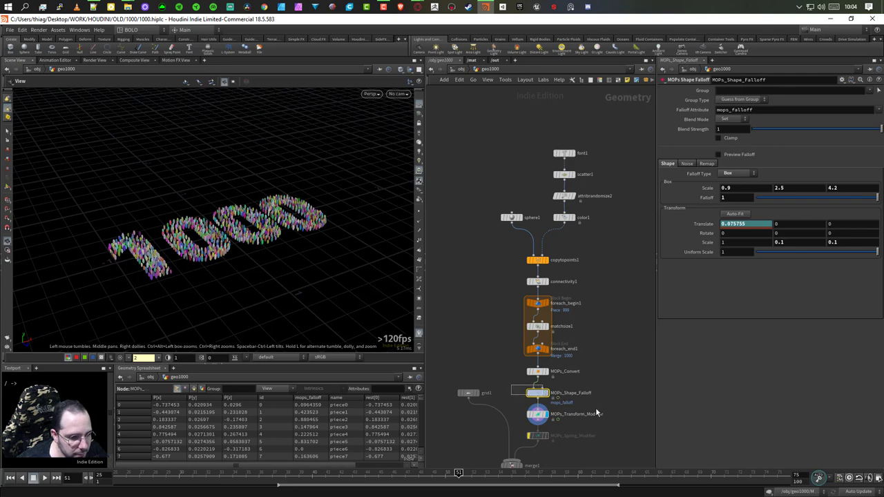
- Show the falloff as colours on the geometry and scrub back to watch them sweep
{"action": "mouse_move", "coordinate": [189, 302]}
{"action": "left_mouse_down"}
{"action": "mouse_move", "coordinate": [261, 312]}
{"action": "mouse_move", "coordinate": [210, 280]}
{"action": "mouse_move", "coordinate": [250, 279]}
{"action": "mouse_move", "coordinate": [242, 258]}
{"action": "left_mouse_up"}
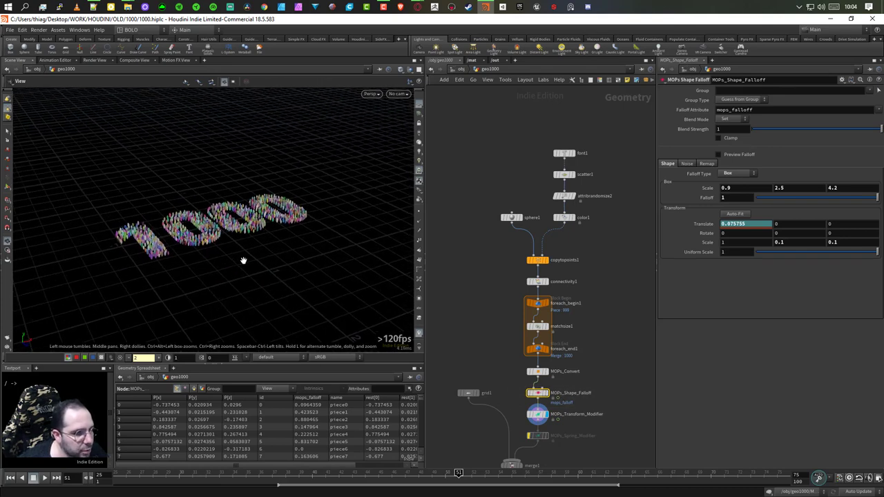
{"action": "left_click", "coordinate": [734, 159]}
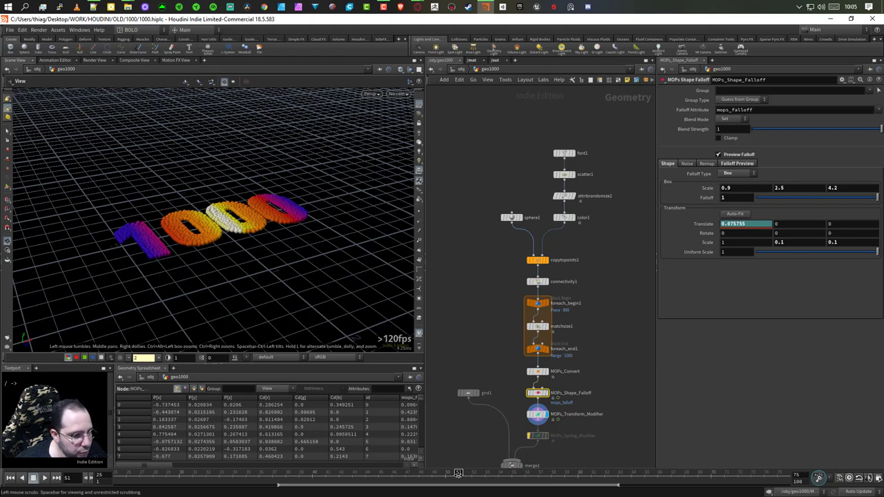
{"action": "left_click_drag", "start_coordinate": [458, 473], "coordinate": [193, 492]}
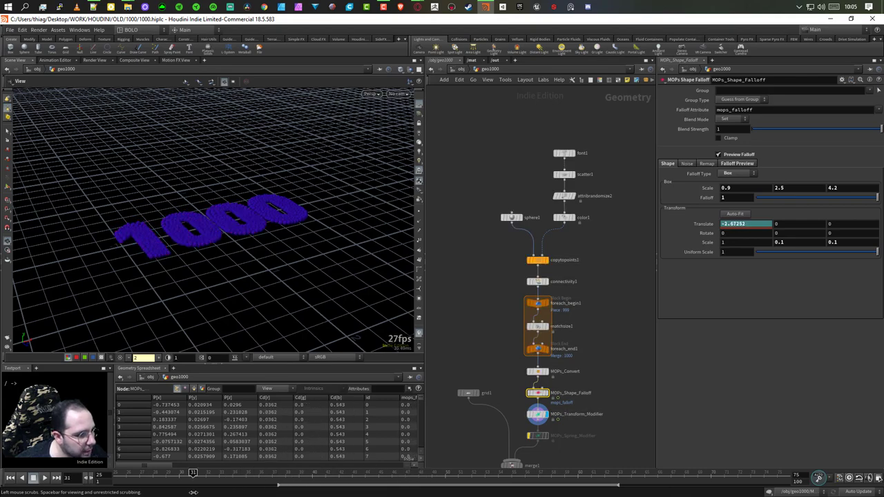
{"action": "left_click_drag", "start_coordinate": [211, 322], "coordinate": [205, 307]}
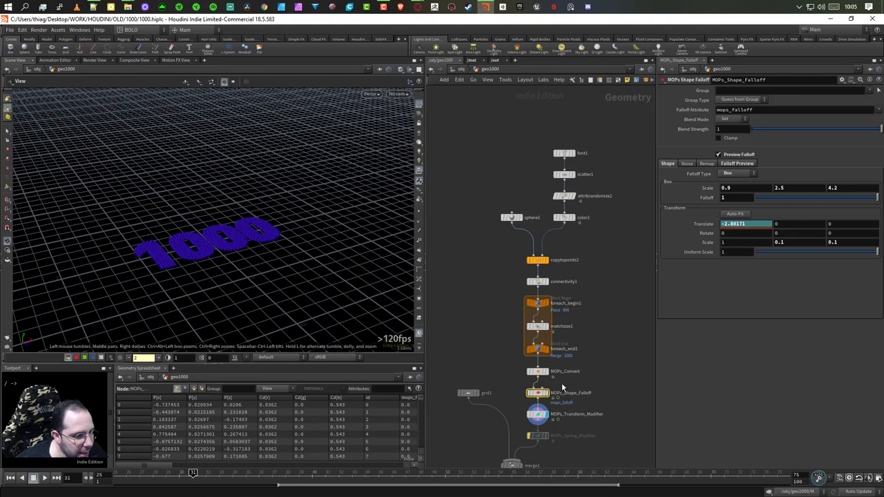
- Display the shape falloff output with its box and step forward in time
{"action": "left_click", "coordinate": [545, 394]}
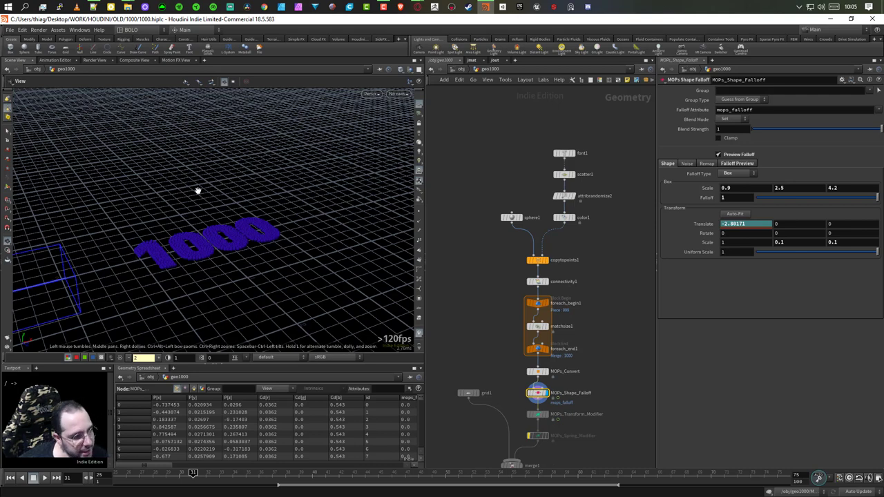
{"action": "left_click_drag", "start_coordinate": [192, 472], "coordinate": [312, 481]}
{"action": "right_click_drag", "start_coordinate": [134, 252], "coordinate": [194, 302]}
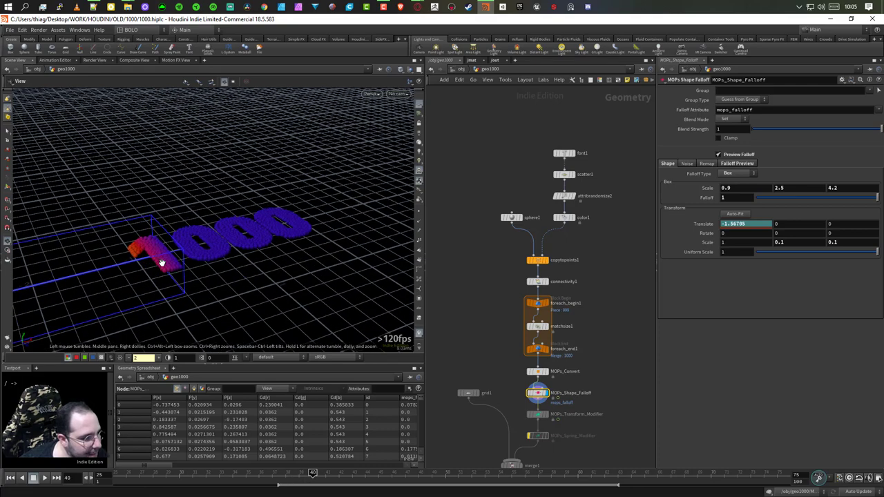
{"action": "left_click_drag", "start_coordinate": [194, 302], "coordinate": [182, 283]}
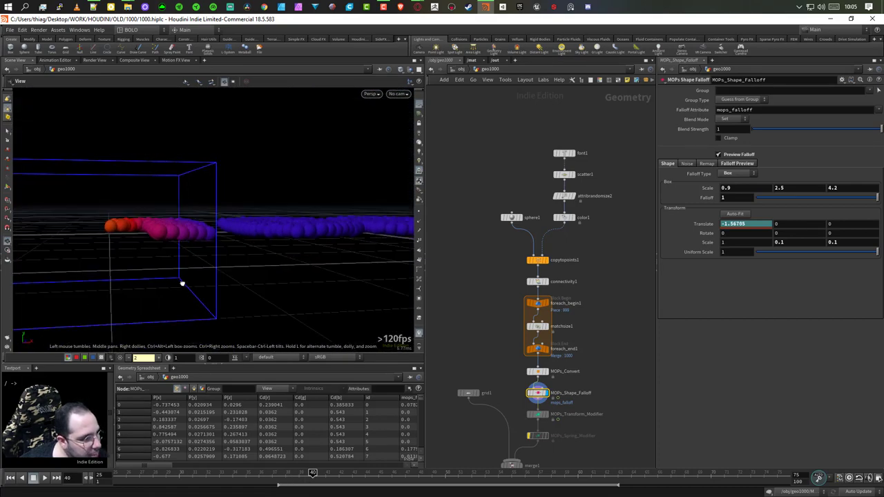
{"action": "mouse_move", "coordinate": [149, 247]}
{"action": "left_mouse_down"}
{"action": "mouse_move", "coordinate": [169, 296]}
{"action": "mouse_move", "coordinate": [185, 278]}
{"action": "left_mouse_up"}
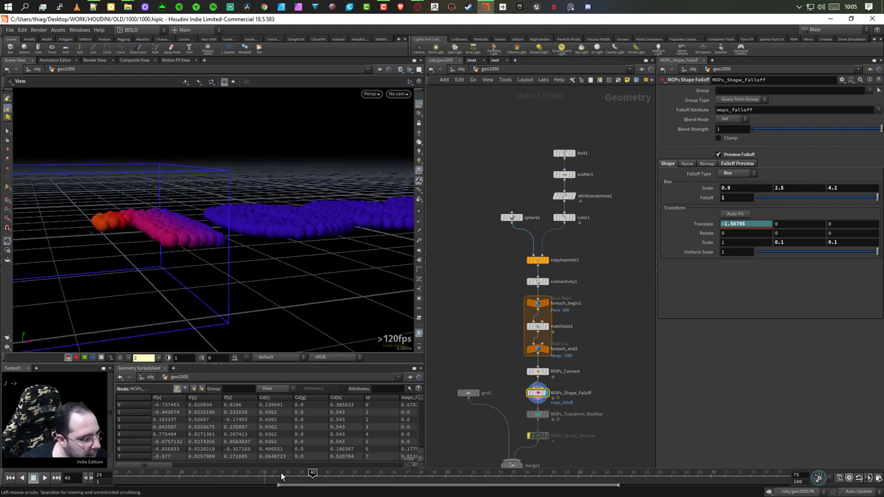
- Scrub through frames 47, 56 and 67, then back to frame 30
{"action": "mouse_move", "coordinate": [313, 474]}
{"action": "left_mouse_down"}
{"action": "mouse_move", "coordinate": [406, 472]}
{"action": "mouse_move", "coordinate": [300, 473]}
{"action": "mouse_move", "coordinate": [525, 472]}
{"action": "left_mouse_up"}
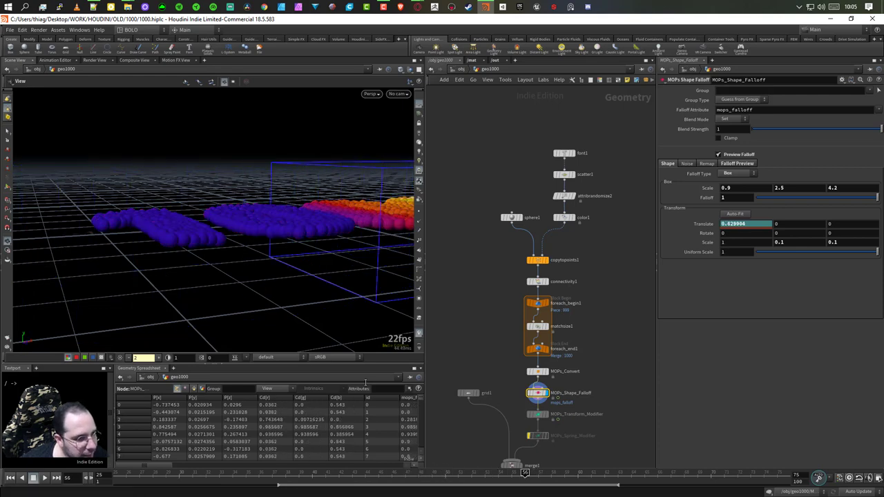
{"action": "mouse_move", "coordinate": [314, 276]}
{"action": "left_mouse_down"}
{"action": "mouse_move", "coordinate": [317, 299]}
{"action": "mouse_move", "coordinate": [207, 290]}
{"action": "left_mouse_up"}
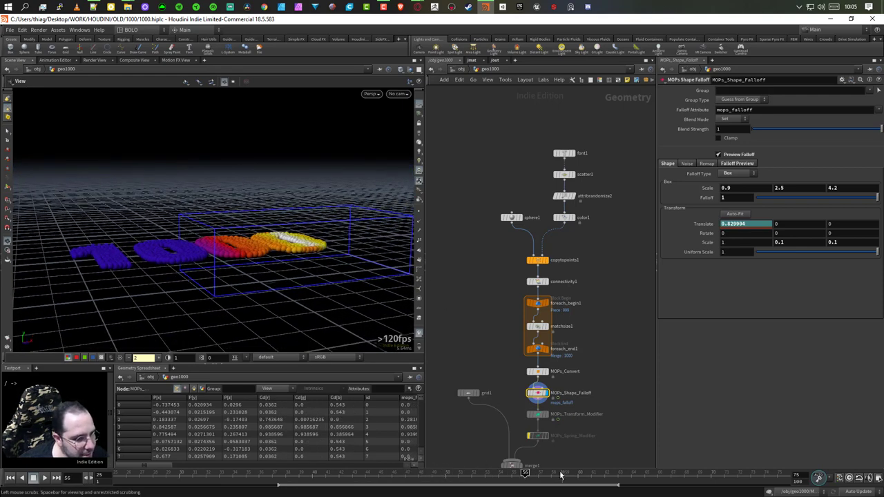
{"action": "left_click_drag", "start_coordinate": [525, 472], "coordinate": [671, 472]}
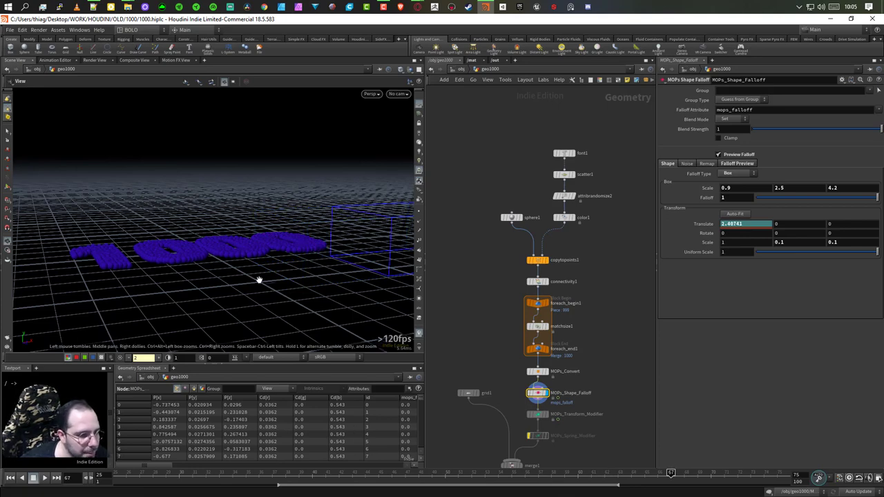
{"action": "left_click_drag", "start_coordinate": [670, 473], "coordinate": [179, 487]}
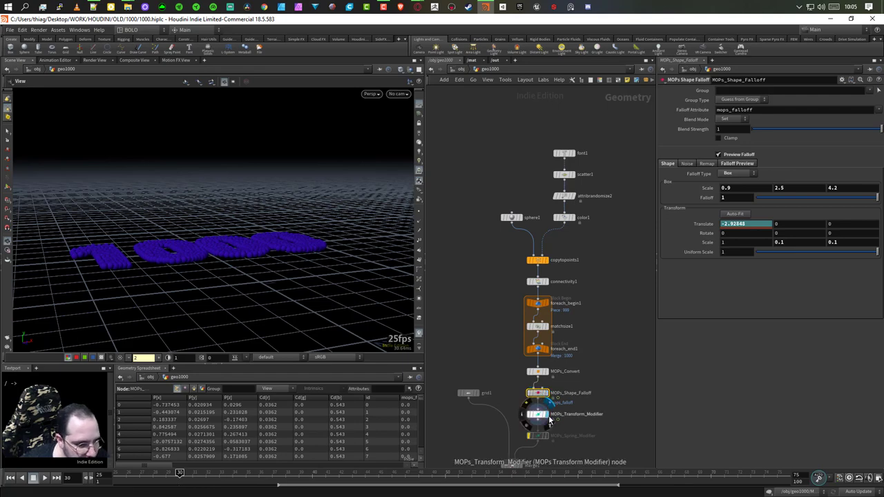
- Set MOPs_Transform_Modifier Translate Y to 0.025 and scrub to check the raised pieces
{"action": "left_click", "coordinate": [538, 414]}
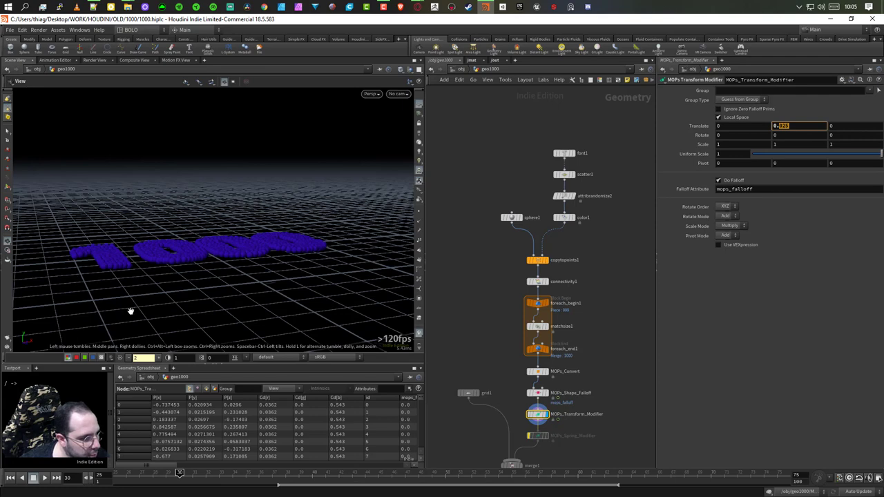
{"action": "left_click", "coordinate": [180, 474]}
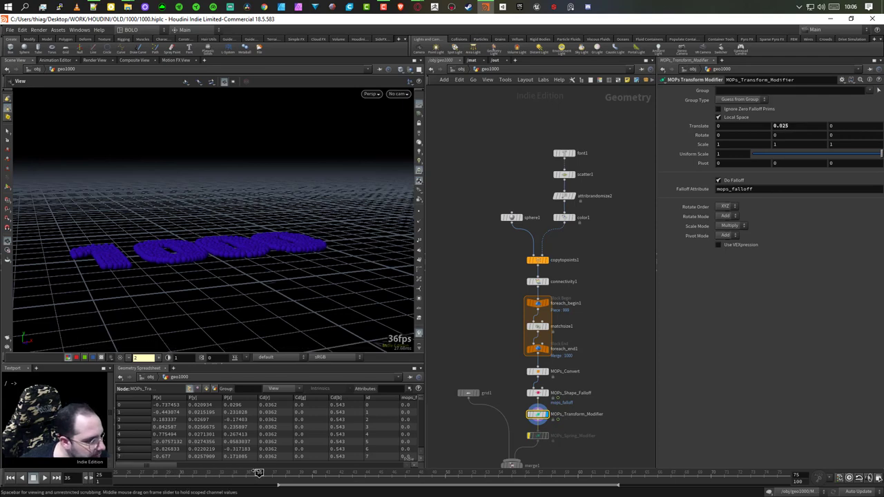
{"action": "mouse_move", "coordinate": [257, 473]}
{"action": "left_mouse_down"}
{"action": "mouse_move", "coordinate": [539, 470]}
{"action": "mouse_move", "coordinate": [667, 454]}
{"action": "mouse_move", "coordinate": [259, 474]}
{"action": "left_mouse_up"}
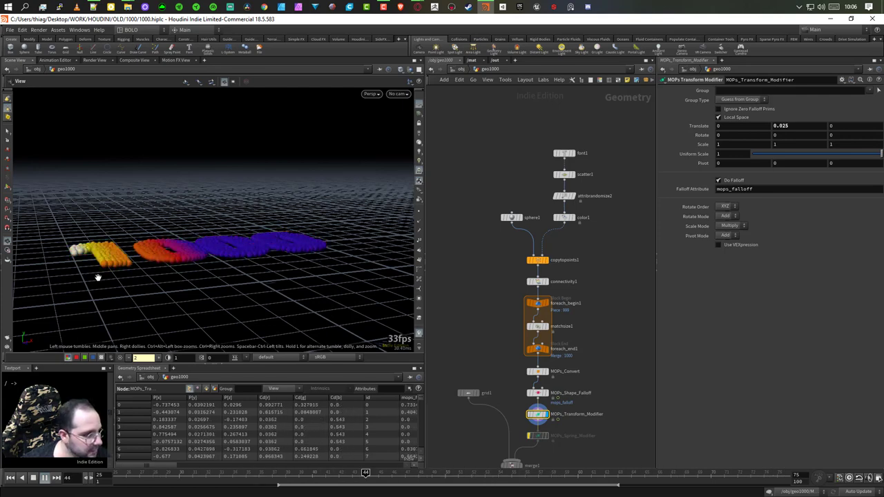
{"action": "left_click", "coordinate": [33, 477]}
{"action": "left_click", "coordinate": [10, 477]}
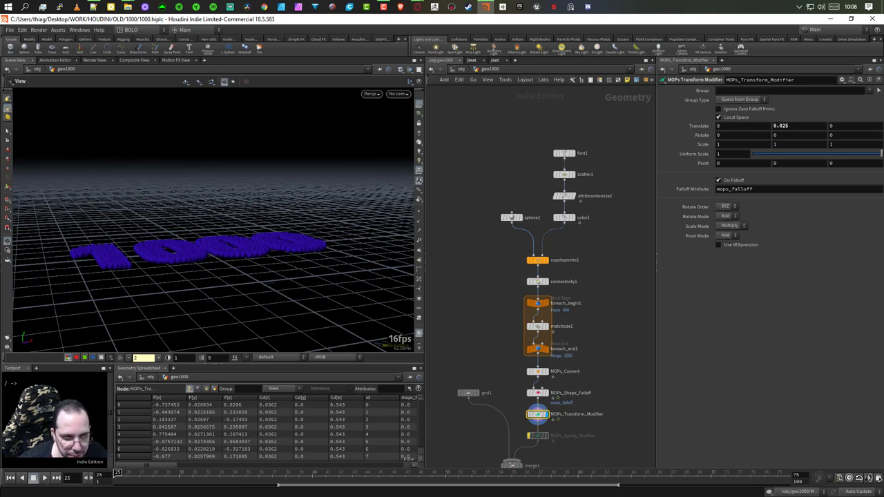
- Switch playback looping to Zig-Zag and play the animation
{"action": "left_click", "coordinate": [857, 479]}
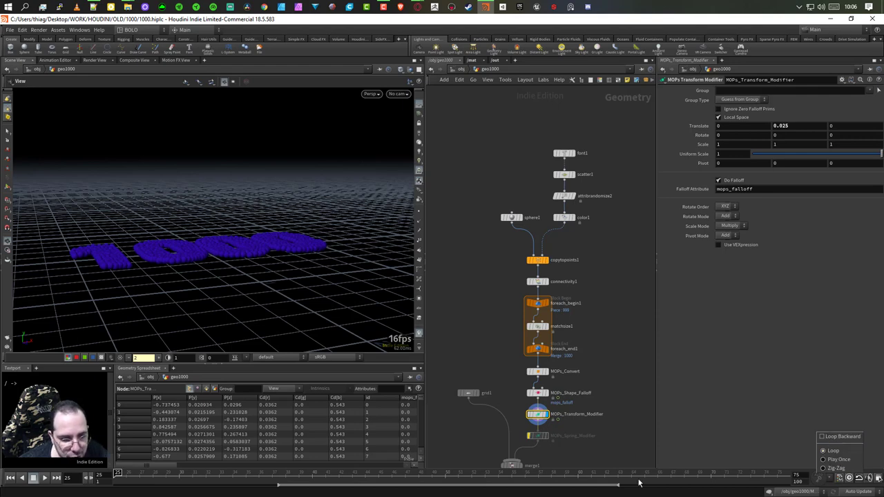
{"action": "left_click", "coordinate": [839, 468]}
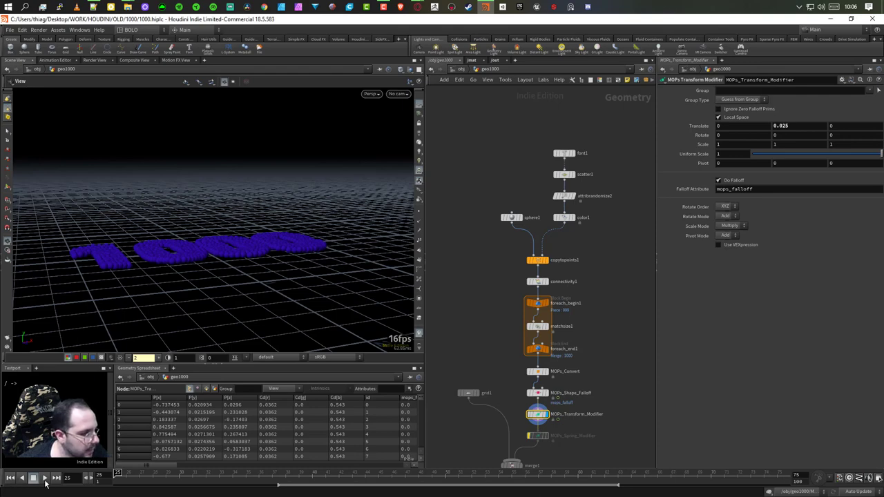
{"action": "left_click", "coordinate": [45, 478]}
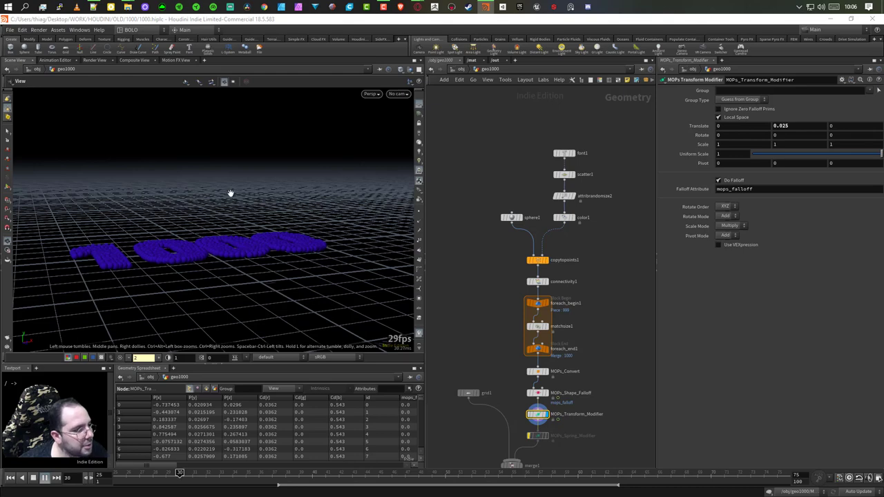
{"action": "left_click", "coordinate": [34, 480]}
{"action": "left_click", "coordinate": [7, 484]}
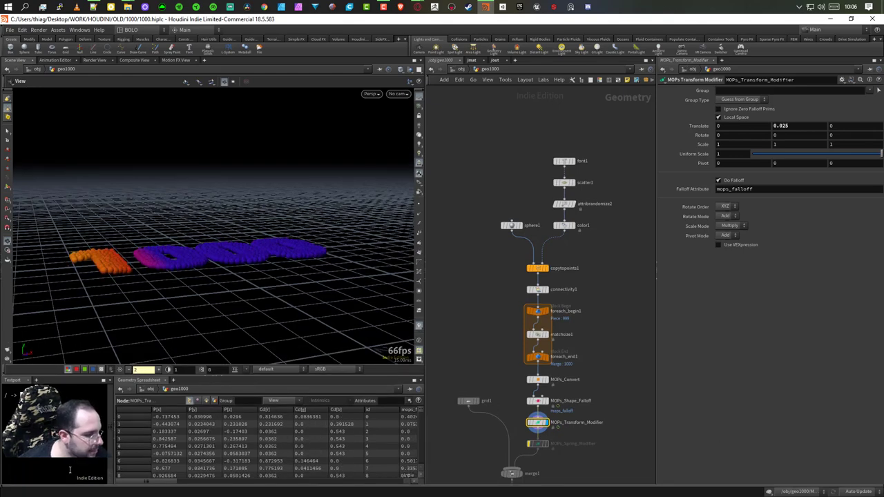
{"action": "left_click", "coordinate": [4, 489]}
{"action": "left_click", "coordinate": [47, 477]}
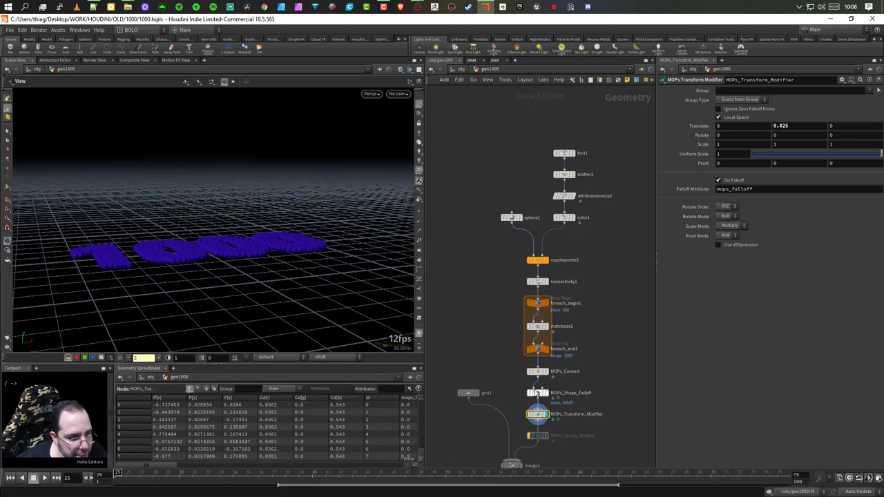
- Uncheck Preview Falloff on MOPs_Shape_Falloff and zoom in on the coloured capsules
{"action": "left_click", "coordinate": [547, 393]}
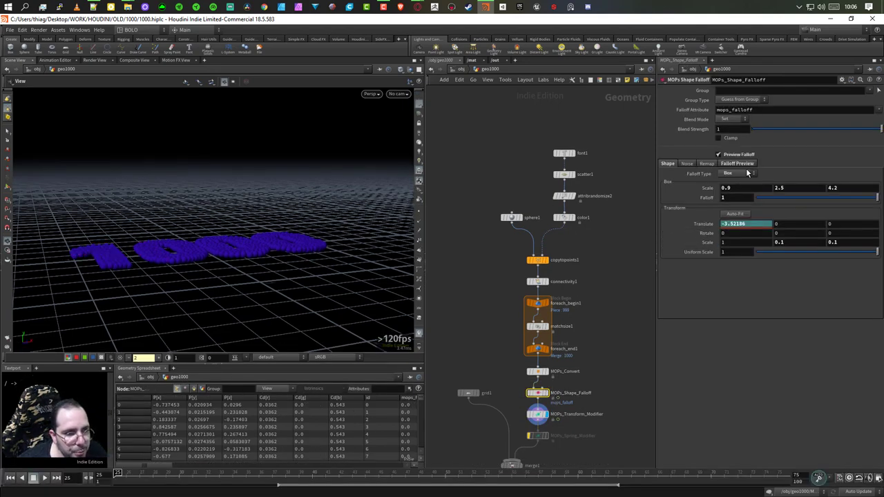
{"action": "left_click", "coordinate": [739, 154]}
{"action": "mouse_move", "coordinate": [158, 207]}
{"action": "left_mouse_down"}
{"action": "mouse_move", "coordinate": [190, 266]}
{"action": "mouse_move", "coordinate": [165, 257]}
{"action": "mouse_move", "coordinate": [174, 266]}
{"action": "left_mouse_up"}
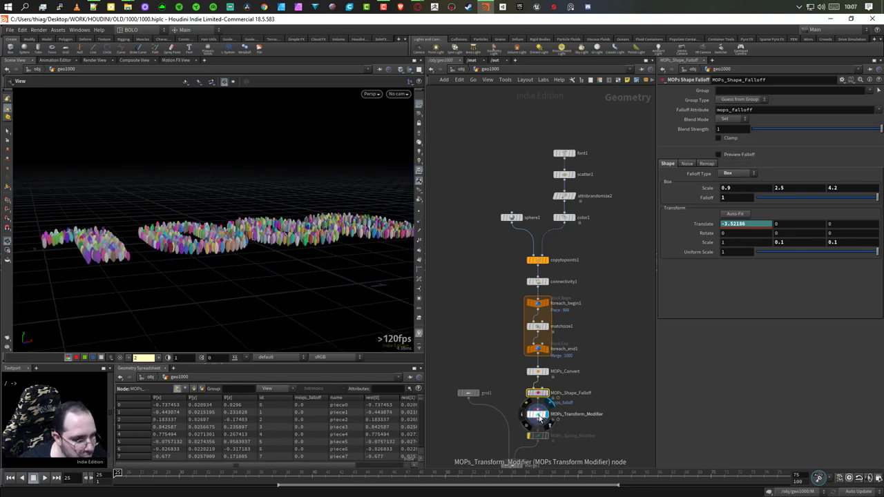
- Display MOPs_Transform_Modifier and play the animation from a lower, closer view
{"action": "left_click", "coordinate": [537, 414]}
{"action": "left_click", "coordinate": [45, 477]}
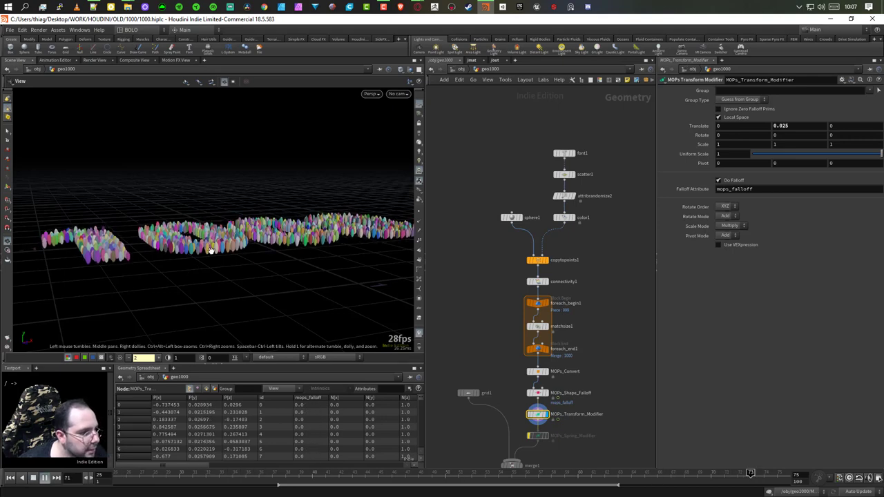
{"action": "left_click_drag", "start_coordinate": [255, 312], "coordinate": [221, 258]}
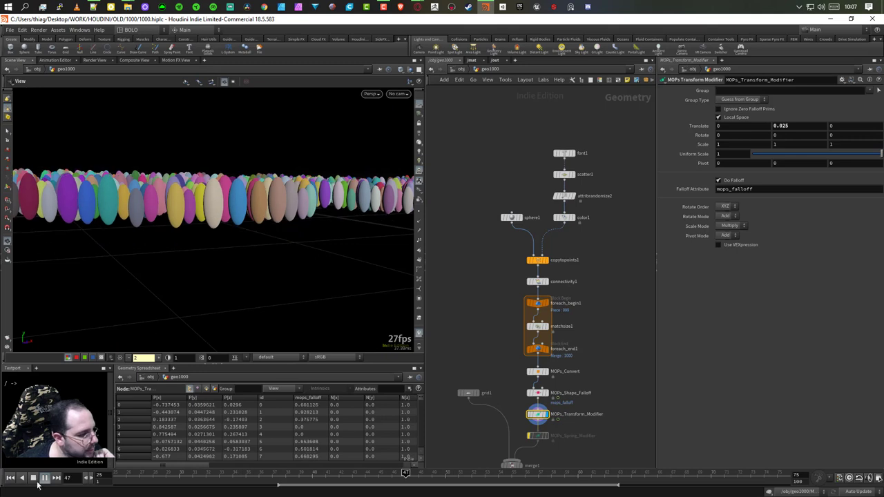
{"action": "key", "text": "Down"}
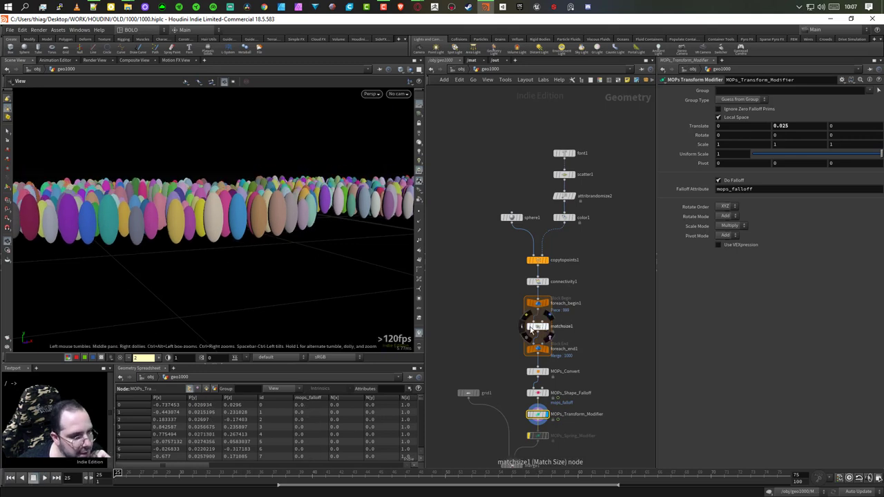
- Bypass matchsize1 and play to compare the capsules' height from a side-on view
{"action": "left_click", "coordinate": [538, 327]}
{"action": "key", "text": "q"}
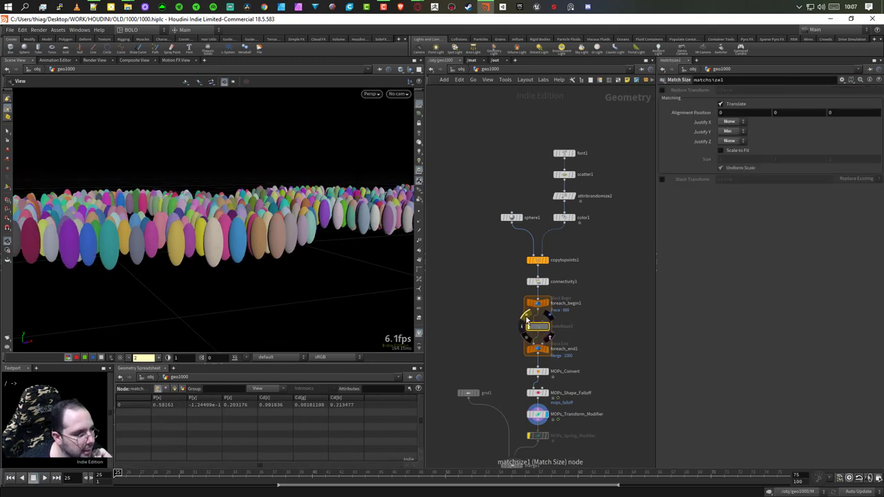
{"action": "left_click", "coordinate": [45, 480]}
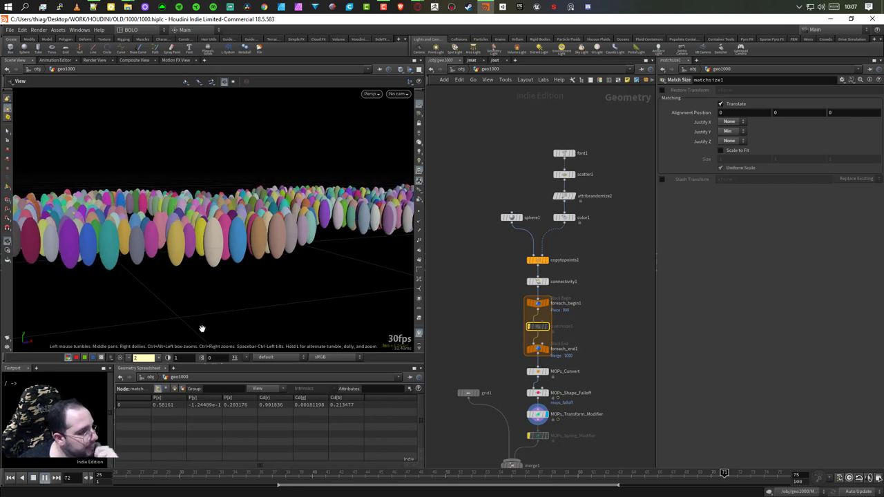
{"action": "mouse_move", "coordinate": [204, 324]}
{"action": "left_mouse_down"}
{"action": "mouse_move", "coordinate": [131, 253]}
{"action": "mouse_move", "coordinate": [143, 251]}
{"action": "left_mouse_up"}
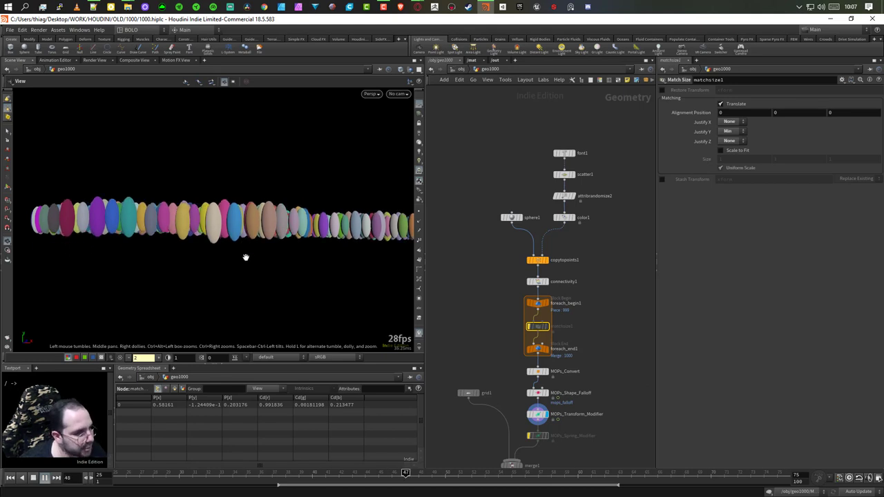
{"action": "left_click", "coordinate": [32, 477]}
{"action": "left_click", "coordinate": [11, 478]}
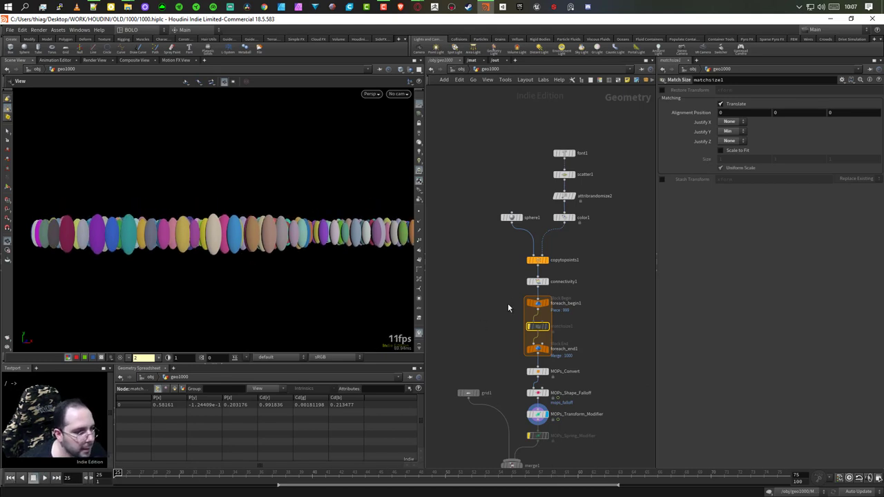
- Reconnect matchsize1 into the foreach loop and pan down to the nodes below merge1
{"action": "left_click", "coordinate": [538, 331]}
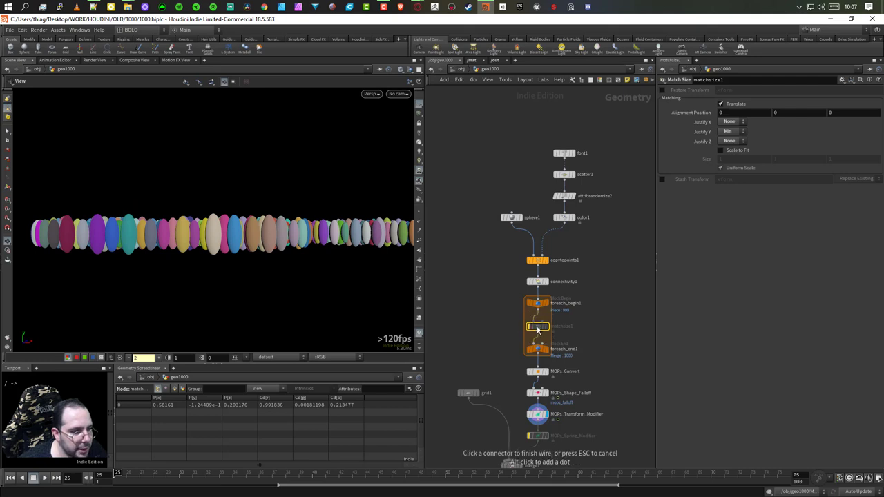
{"action": "left_click", "coordinate": [531, 316]}
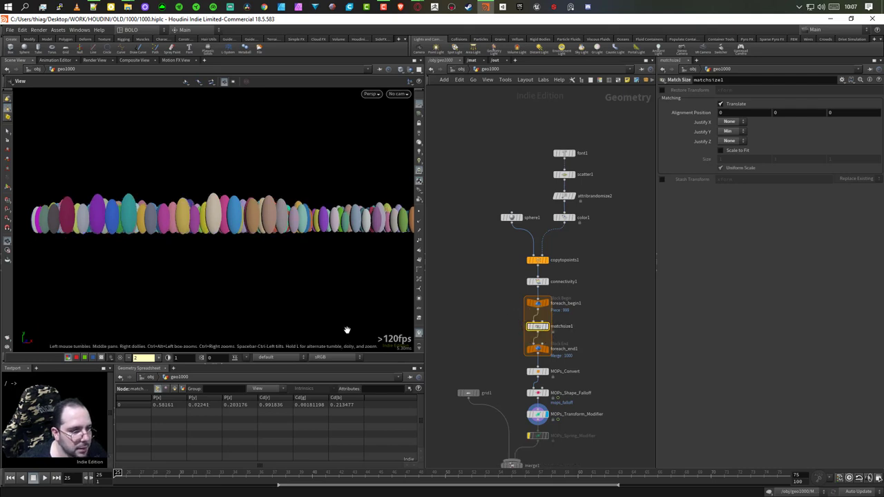
{"action": "middle_click_drag", "start_coordinate": [607, 428], "coordinate": [635, 314]}
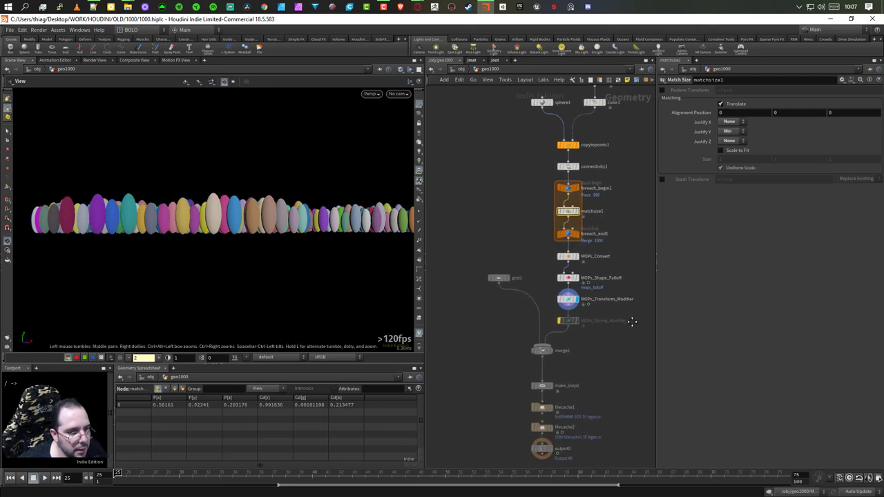
- Set the display flag on MOPs_Spring_Modifier and tilt the view up over the 1000 layout
{"action": "left_click", "coordinate": [569, 325]}
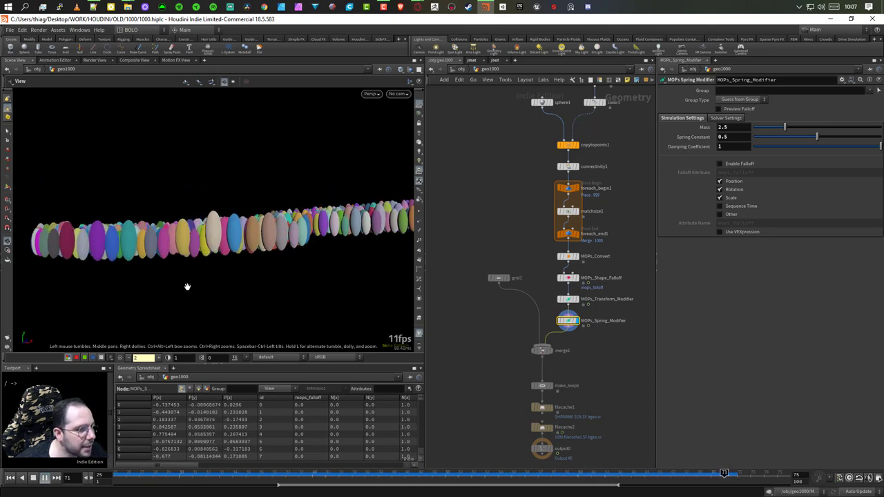
{"action": "mouse_move", "coordinate": [258, 292]}
{"action": "left_mouse_down"}
{"action": "mouse_move", "coordinate": [282, 305]}
{"action": "mouse_move", "coordinate": [259, 262]}
{"action": "left_mouse_up"}
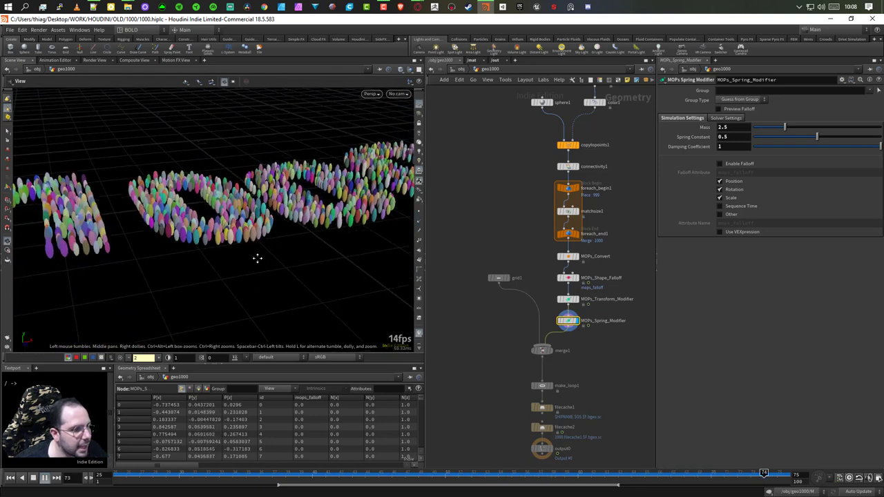
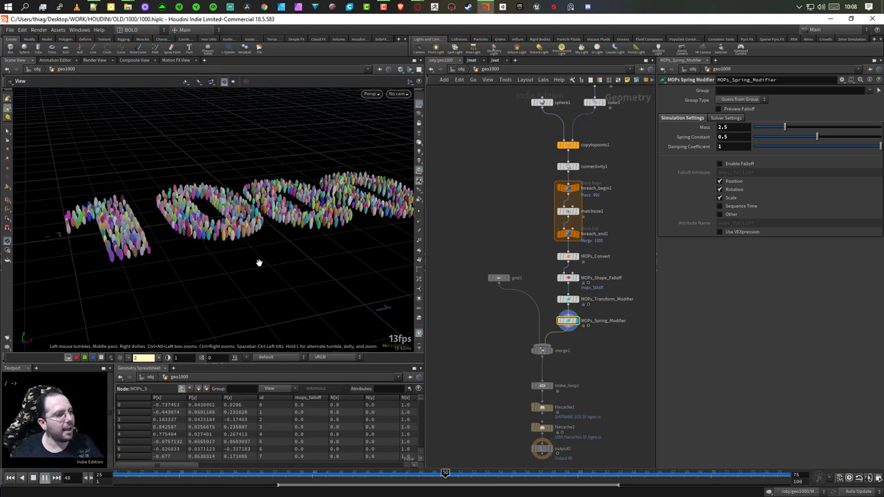
- Stop playback at frame 25, display merge1 with the grid, and orbit around the digits
{"action": "left_click", "coordinate": [44, 477]}
{"action": "left_click", "coordinate": [11, 477]}
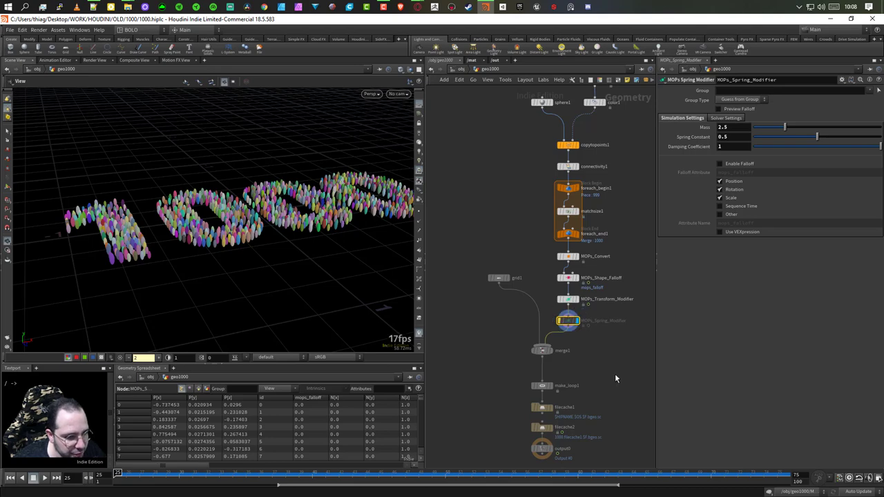
{"action": "left_click", "coordinate": [553, 357]}
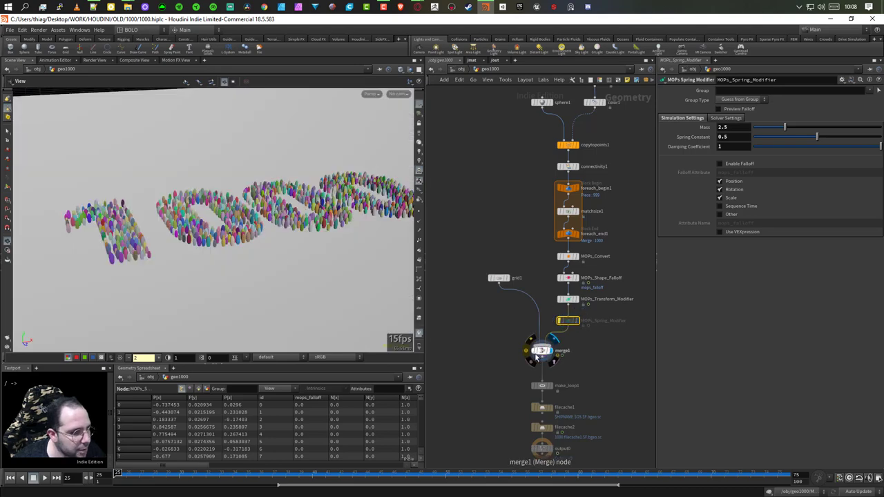
{"action": "mouse_move", "coordinate": [194, 262]}
{"action": "left_mouse_down"}
{"action": "mouse_move", "coordinate": [248, 251]}
{"action": "mouse_move", "coordinate": [288, 256]}
{"action": "mouse_move", "coordinate": [261, 266]}
{"action": "mouse_move", "coordinate": [263, 288]}
{"action": "left_mouse_up"}
{"action": "mouse_move", "coordinate": [283, 258]}
{"action": "left_mouse_down"}
{"action": "mouse_move", "coordinate": [272, 277]}
{"action": "mouse_move", "coordinate": [287, 231]}
{"action": "mouse_move", "coordinate": [281, 286]}
{"action": "mouse_move", "coordinate": [271, 289]}
{"action": "mouse_move", "coordinate": [262, 266]}
{"action": "mouse_move", "coordinate": [249, 278]}
{"action": "mouse_move", "coordinate": [257, 275]}
{"action": "left_mouse_up"}
- Bypass grid1 and restore it, then display make_loop1 with its loop settings showing
{"action": "left_click_drag", "start_coordinate": [492, 371], "coordinate": [584, 410]}
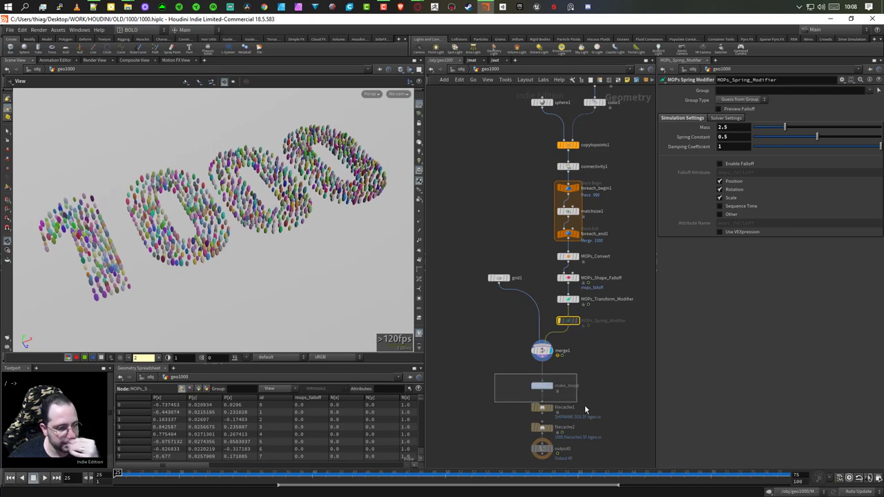
{"action": "left_click", "coordinate": [499, 278]}
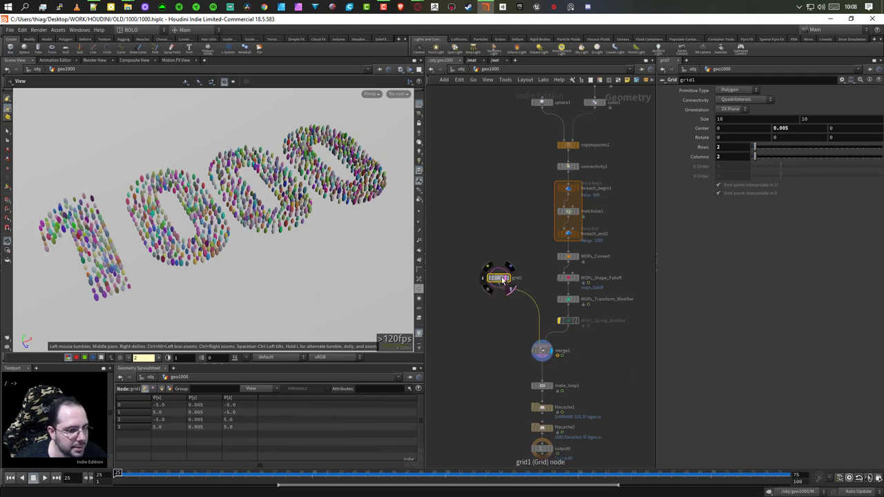
{"action": "left_click", "coordinate": [486, 267]}
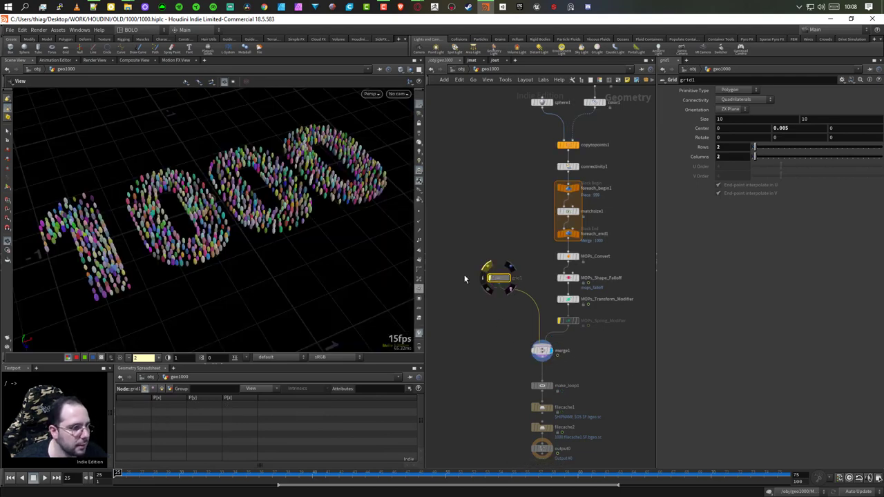
{"action": "left_click", "coordinate": [486, 267]}
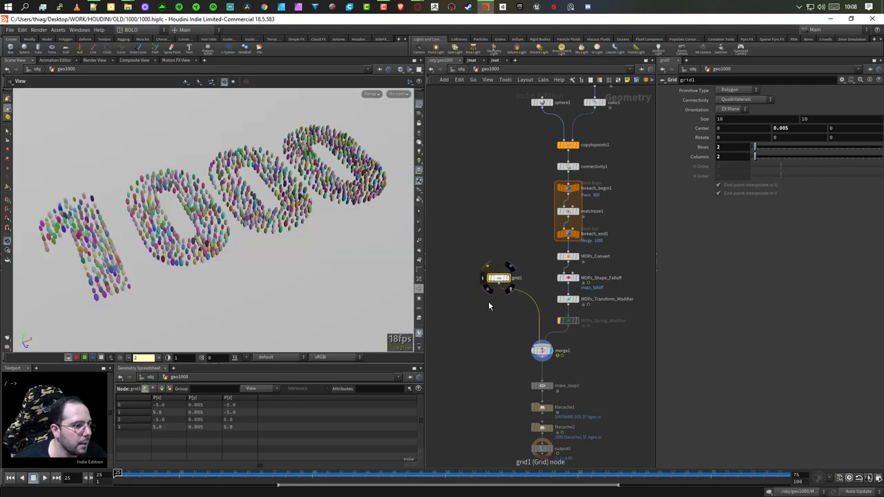
{"action": "mouse_move", "coordinate": [542, 386]}
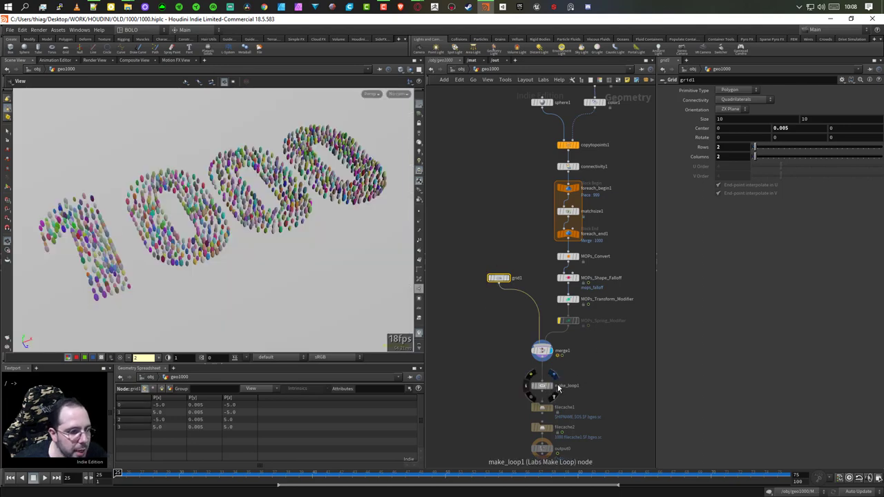
{"action": "left_click", "coordinate": [542, 390]}
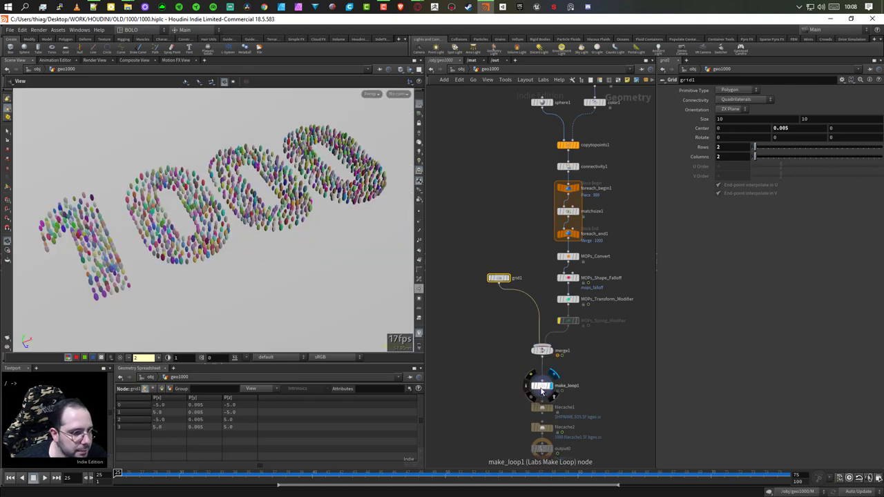
{"action": "left_click", "coordinate": [542, 390]}
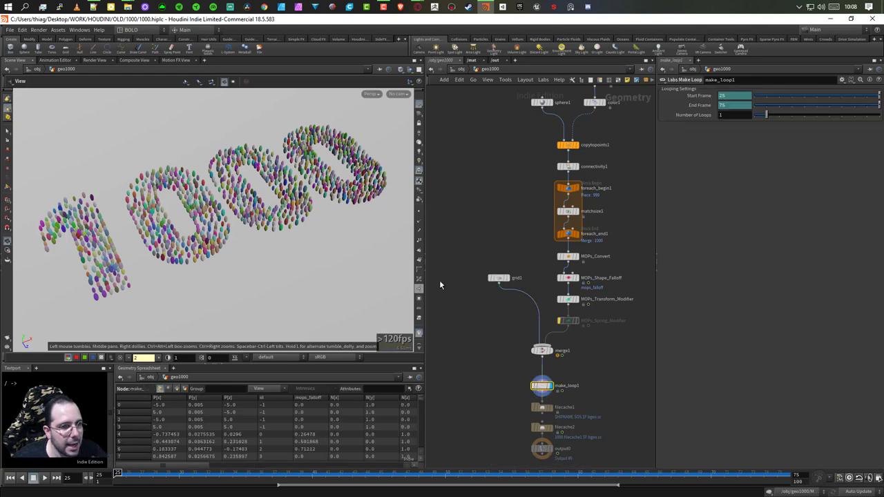
- Play the loop, preview it with Number of Loops at 5, then reset it to 1
{"action": "left_click", "coordinate": [45, 477]}
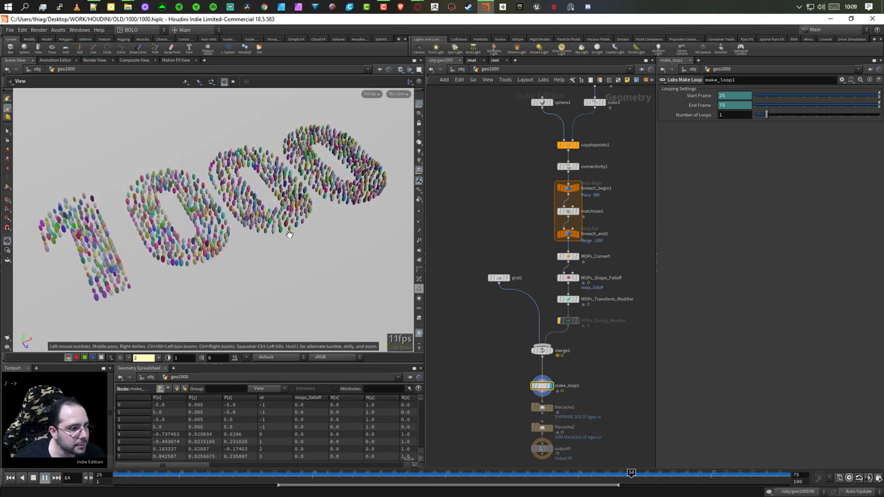
{"action": "left_click", "coordinate": [46, 477]}
{"action": "left_click", "coordinate": [10, 477]}
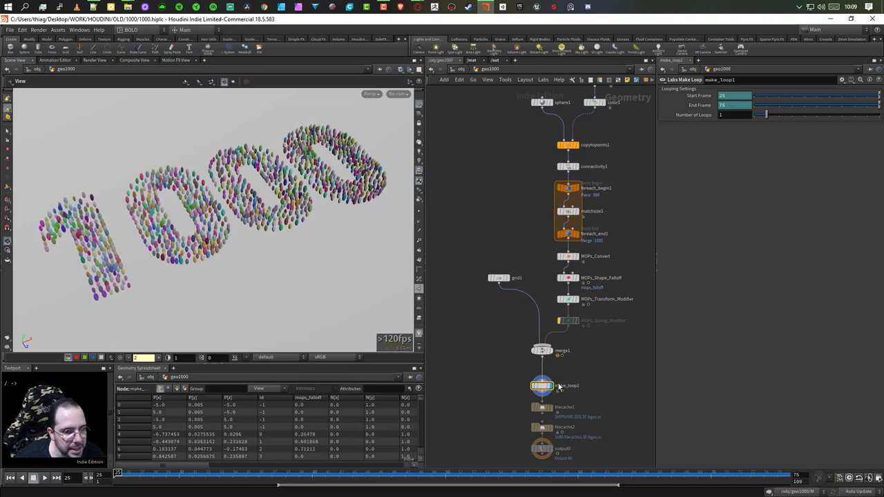
{"action": "left_click_drag", "start_coordinate": [766, 114], "coordinate": [815, 116]}
{"action": "left_click", "coordinate": [44, 478]}
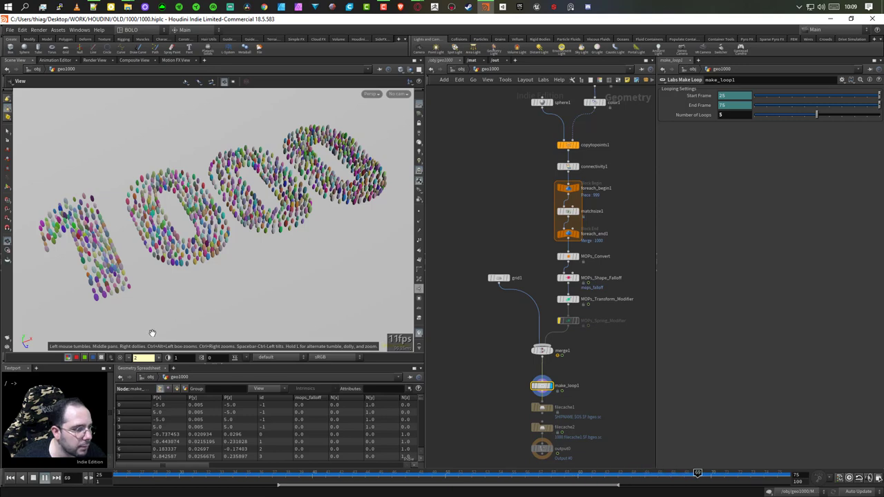
{"action": "left_click", "coordinate": [34, 477]}
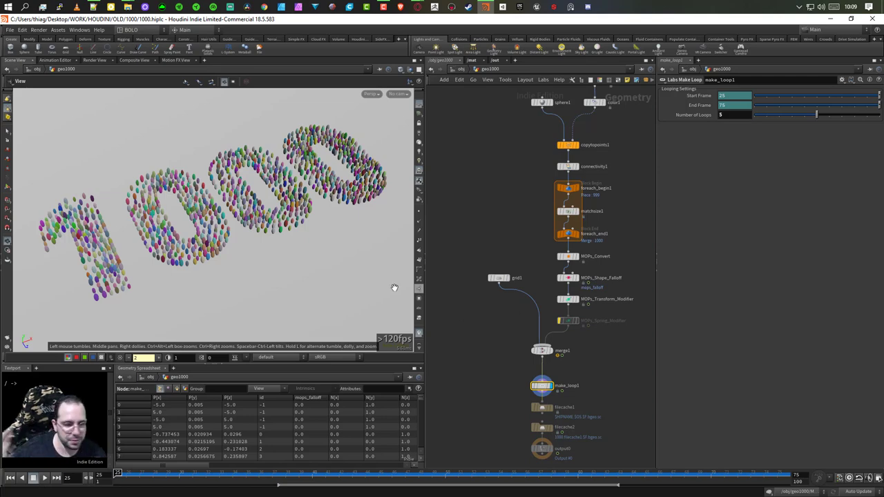
{"action": "left_click_drag", "start_coordinate": [816, 115], "coordinate": [765, 115]}
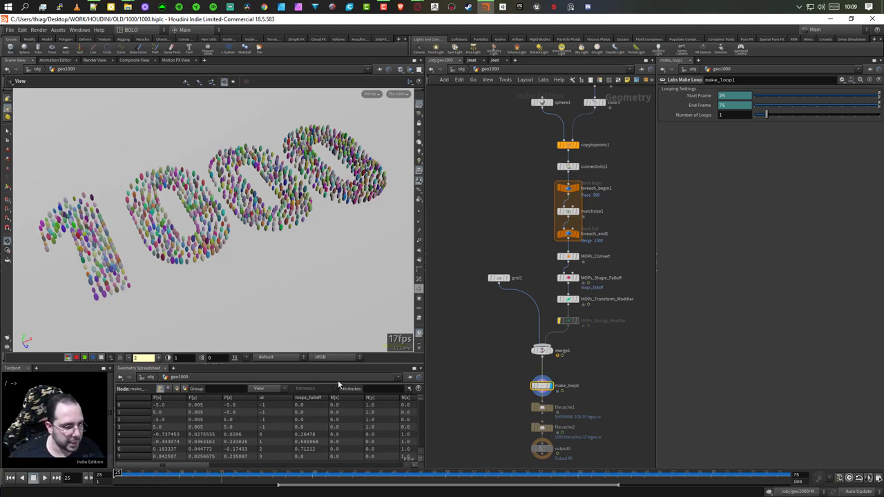
- Move the display flag to merge1 and preview the animation without make_loop1
{"action": "left_click", "coordinate": [550, 350]}
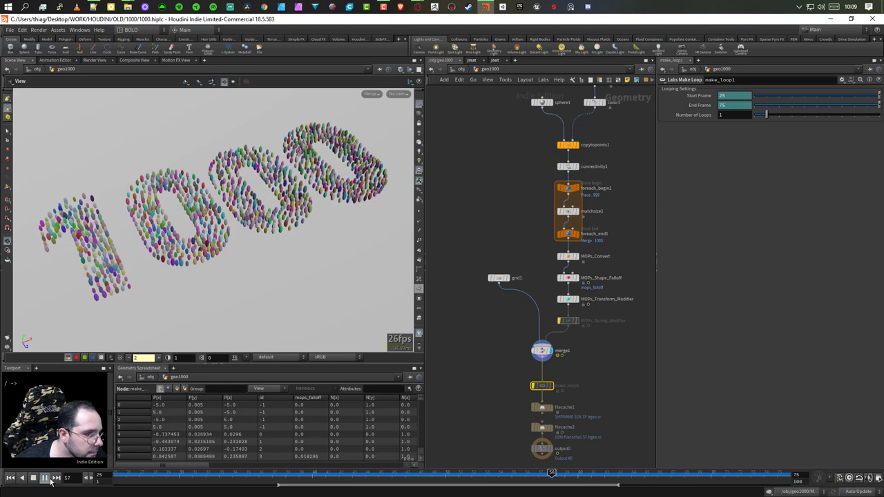
{"action": "left_click", "coordinate": [33, 477]}
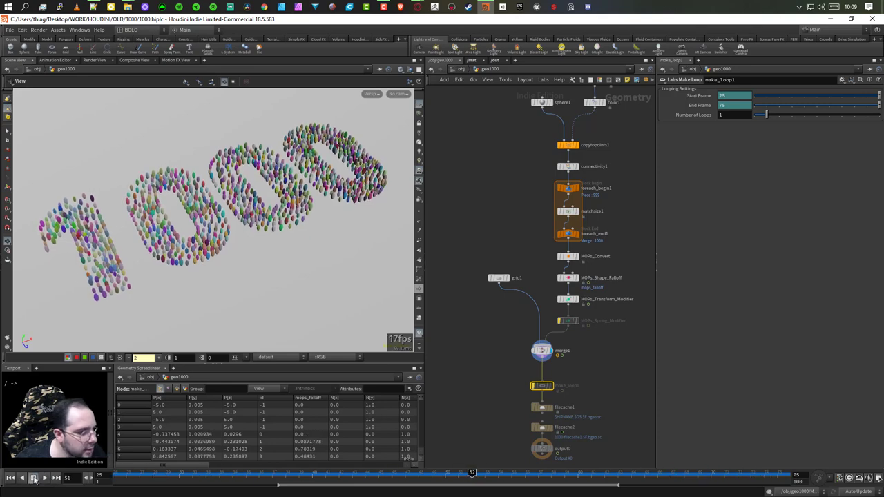
{"action": "left_click_drag", "start_coordinate": [574, 385], "coordinate": [572, 385]}
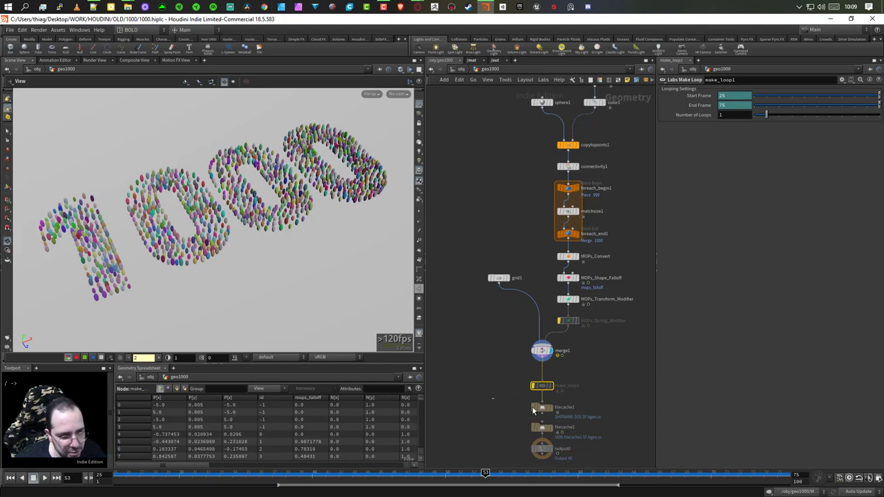
- Review the filecache2 and output0 nodes, orbit the 1000 text, and bring up the File menu
{"action": "left_click", "coordinate": [542, 428]}
{"action": "middle_click_drag", "start_coordinate": [509, 421], "coordinate": [495, 308]}
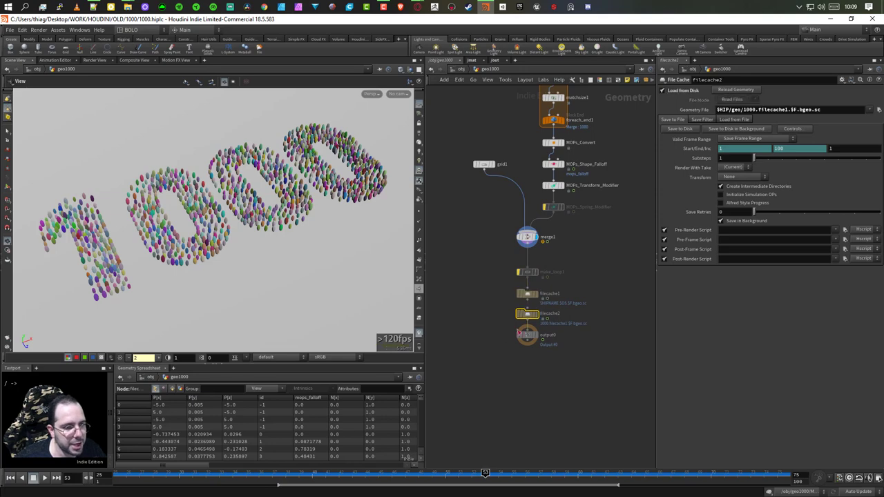
{"action": "left_click_drag", "start_coordinate": [502, 330], "coordinate": [569, 347]}
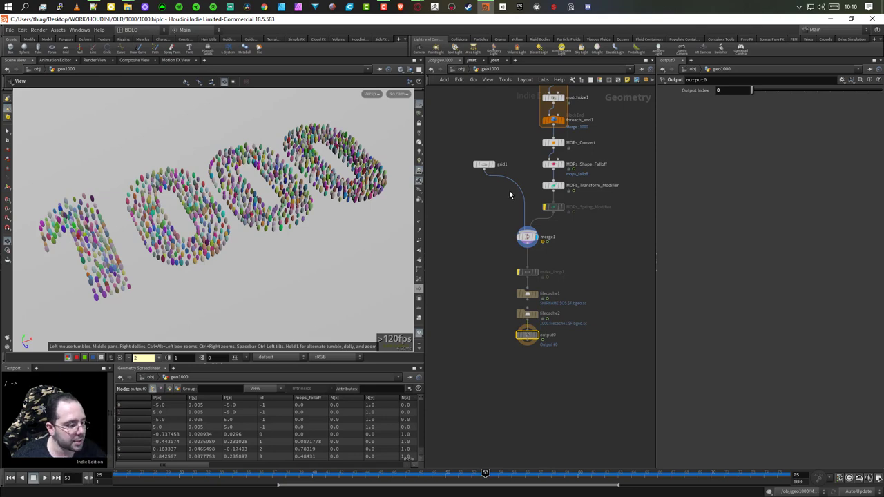
{"action": "mouse_move", "coordinate": [244, 307]}
{"action": "left_mouse_down"}
{"action": "mouse_move", "coordinate": [241, 274]}
{"action": "mouse_move", "coordinate": [253, 284]}
{"action": "mouse_move", "coordinate": [242, 268]}
{"action": "left_mouse_up"}
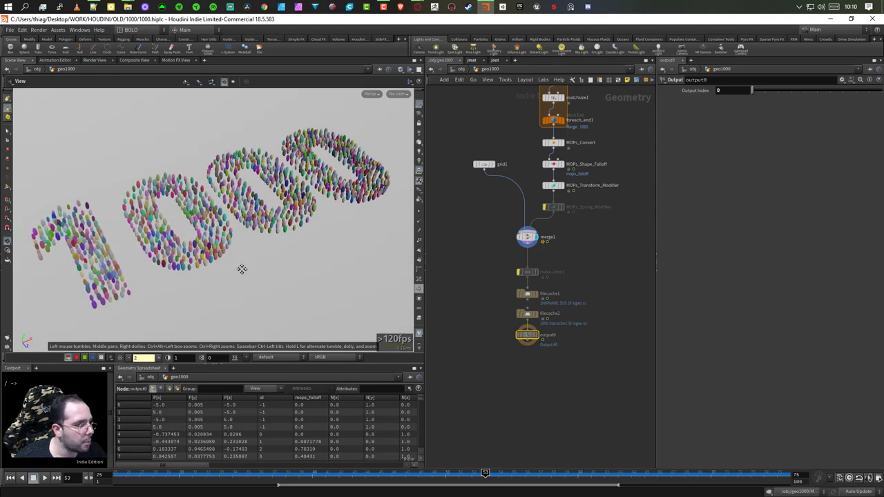
{"action": "left_click", "coordinate": [6, 31]}
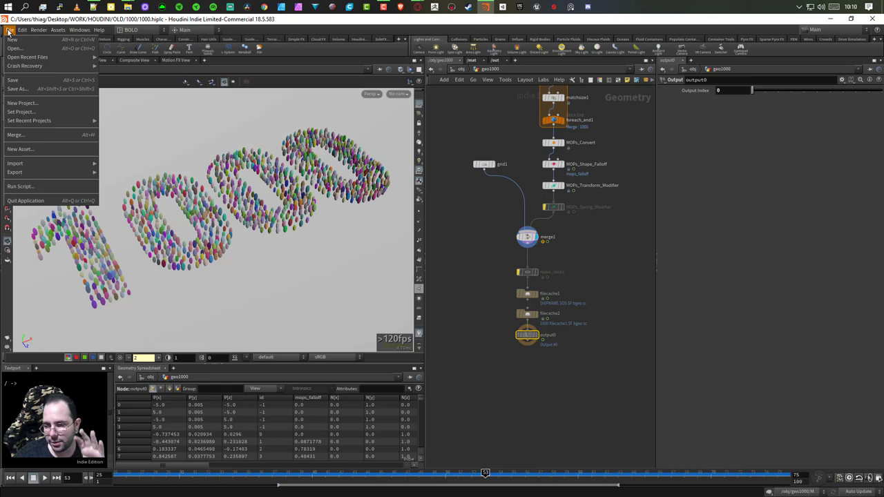
{"action": "mouse_move", "coordinate": [28, 57]}
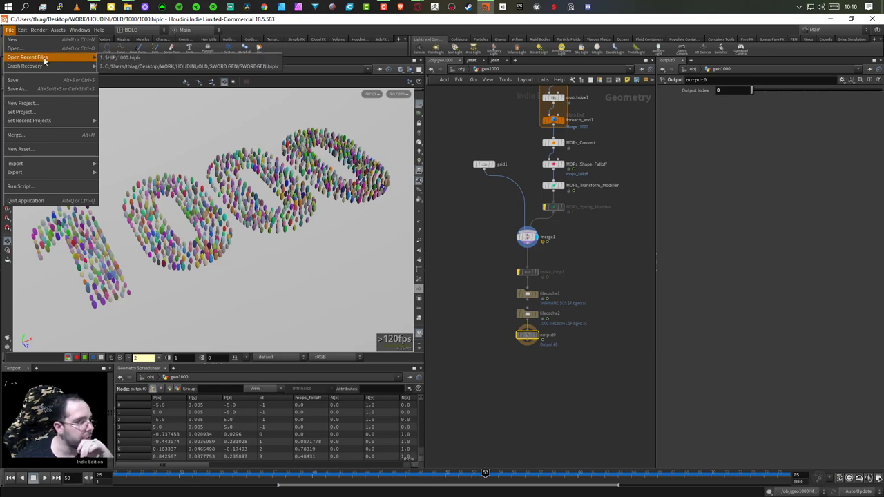
- Open ZEROONEBIT.hiplc from Google Drive > MINHAS EMPRESAS > ZERO-ONE BIT > MARCA & LOGO, discarding changes
{"action": "left_click", "coordinate": [46, 49]}
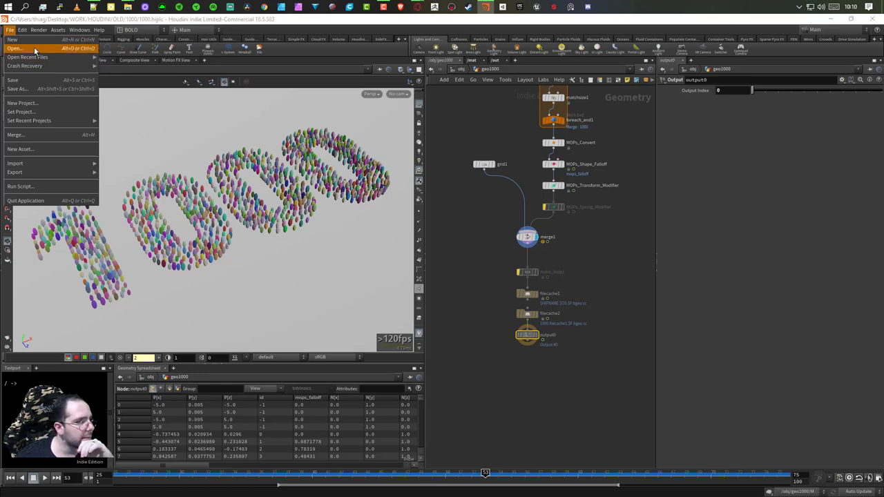
{"action": "left_click", "coordinate": [56, 37]}
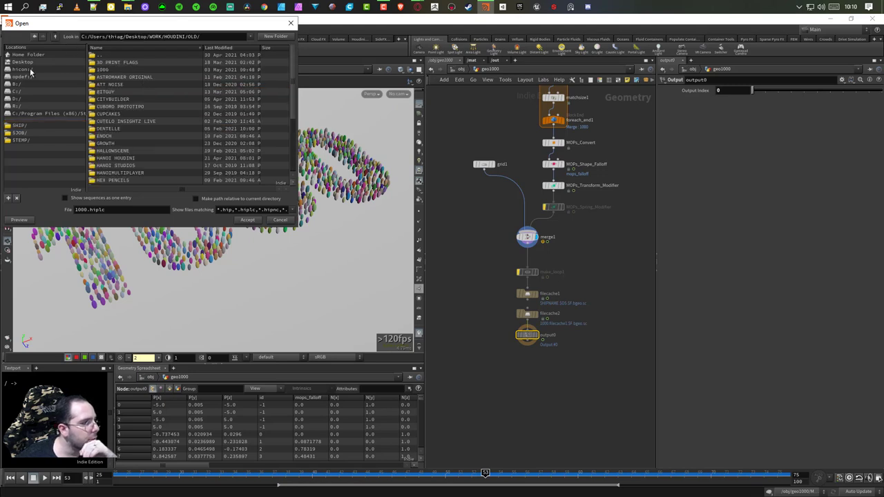
{"action": "left_click", "coordinate": [29, 64]}
{"action": "left_click", "coordinate": [54, 37]}
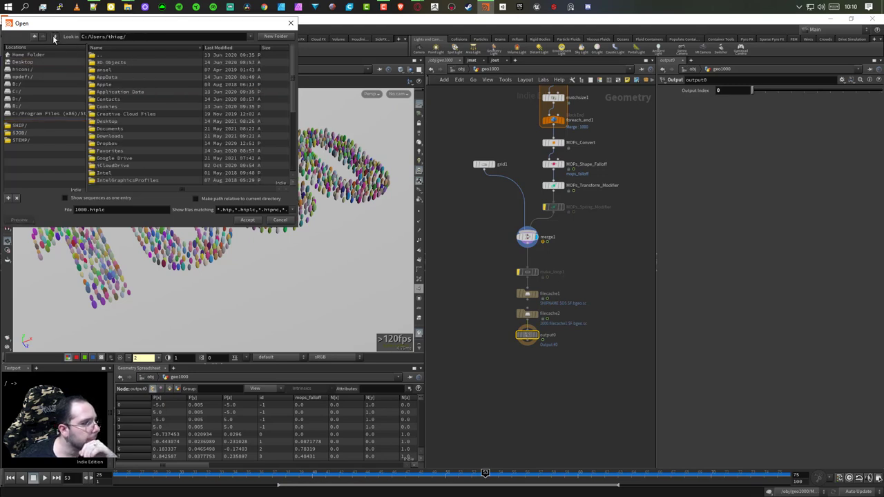
{"action": "left_click", "coordinate": [124, 158]}
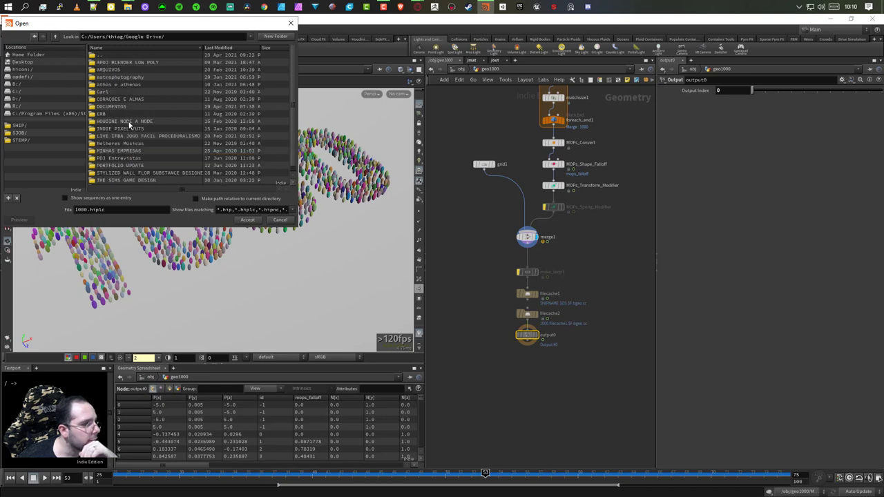
{"action": "double_click", "coordinate": [131, 151]}
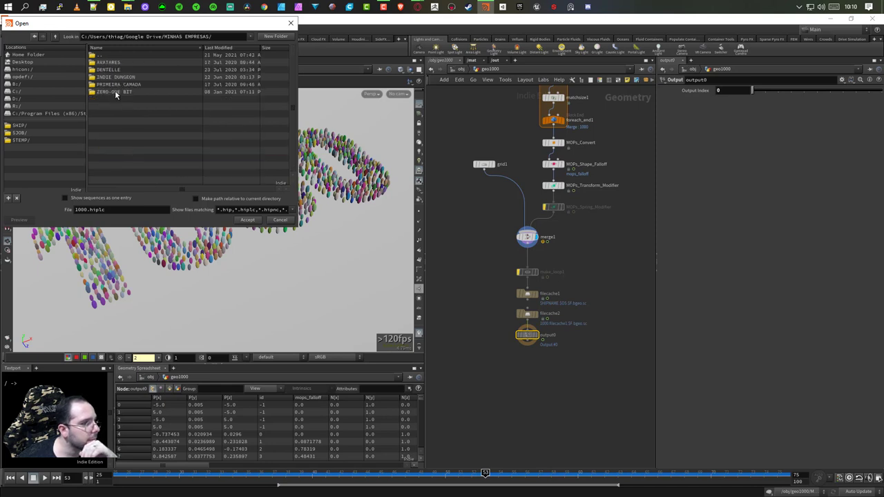
{"action": "double_click", "coordinate": [116, 93]}
{"action": "double_click", "coordinate": [116, 70]}
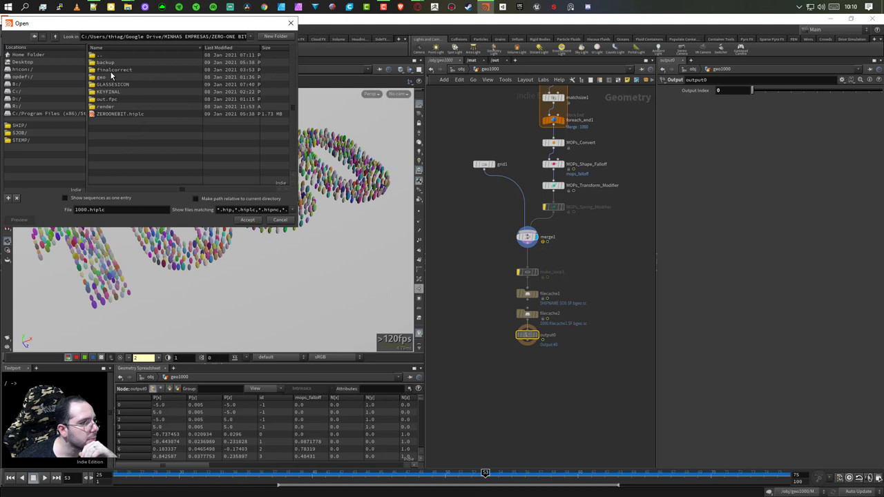
{"action": "double_click", "coordinate": [127, 116]}
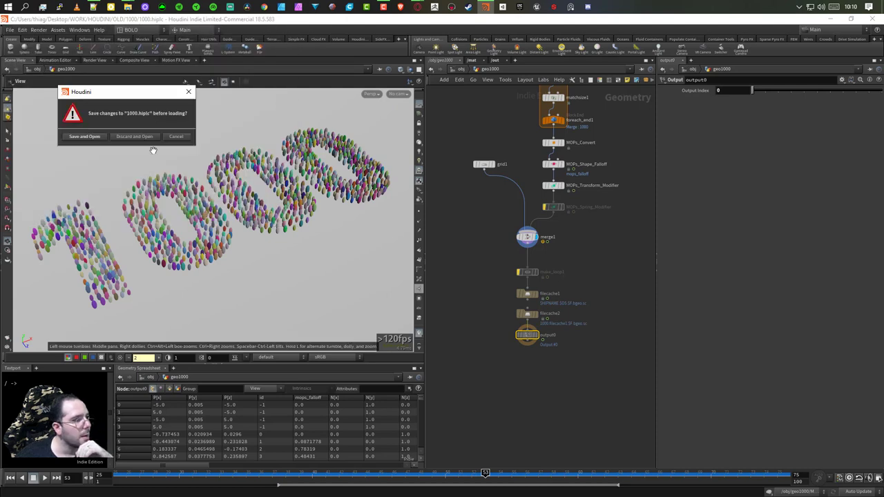
{"action": "left_click", "coordinate": [138, 137]}
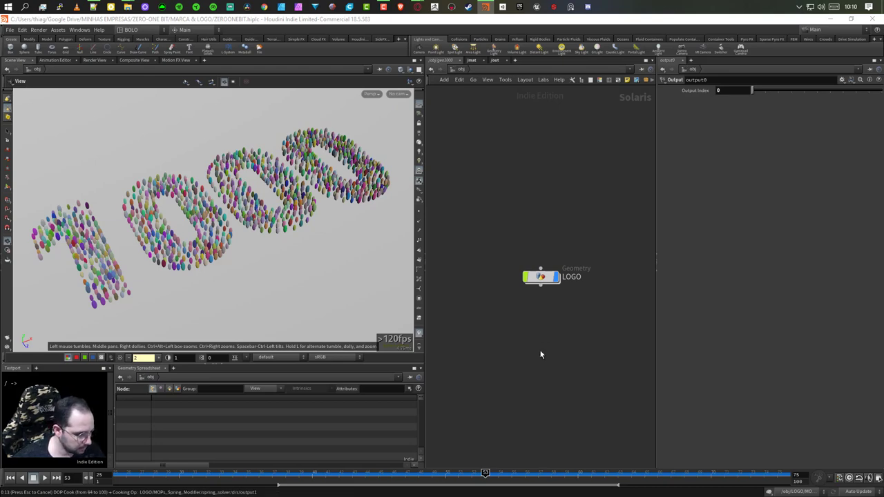
- Orbit to a front view of the logo, hide the reference grid, and dive into LOGO
{"action": "scroll", "coordinate": [250, 211], "scroll_direction": "down", "scroll_amount": 5}
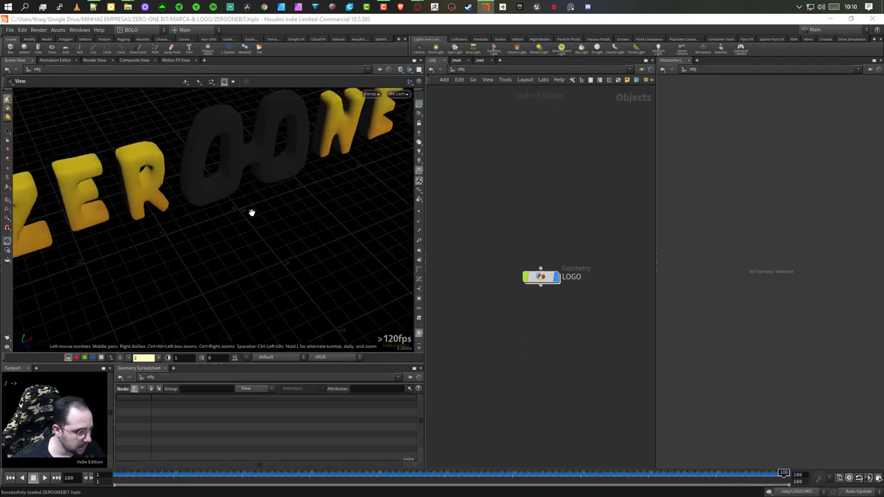
{"action": "scroll", "coordinate": [251, 211], "scroll_direction": "down", "scroll_amount": 5}
{"action": "mouse_move", "coordinate": [258, 225]}
{"action": "left_mouse_down"}
{"action": "mouse_move", "coordinate": [308, 240]}
{"action": "mouse_move", "coordinate": [278, 253]}
{"action": "mouse_move", "coordinate": [247, 290]}
{"action": "mouse_move", "coordinate": [290, 276]}
{"action": "mouse_move", "coordinate": [262, 270]}
{"action": "mouse_move", "coordinate": [308, 270]}
{"action": "mouse_move", "coordinate": [334, 310]}
{"action": "mouse_move", "coordinate": [325, 300]}
{"action": "left_mouse_up"}
{"action": "left_click", "coordinate": [419, 107]}
{"action": "left_click", "coordinate": [541, 276]}
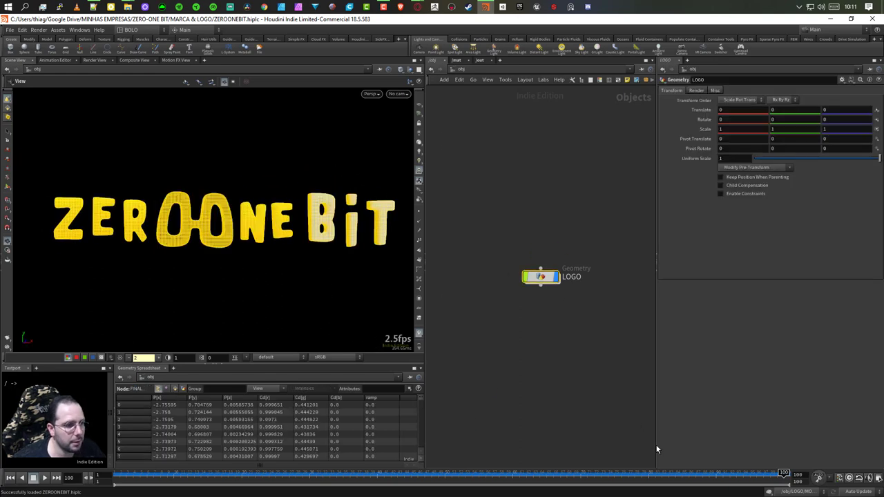
{"action": "key", "text": "i"}
{"action": "middle_click_drag", "start_coordinate": [572, 379], "coordinate": [627, 246]}
{"action": "scroll", "coordinate": [555, 278], "scroll_direction": "up", "scroll_amount": 3}
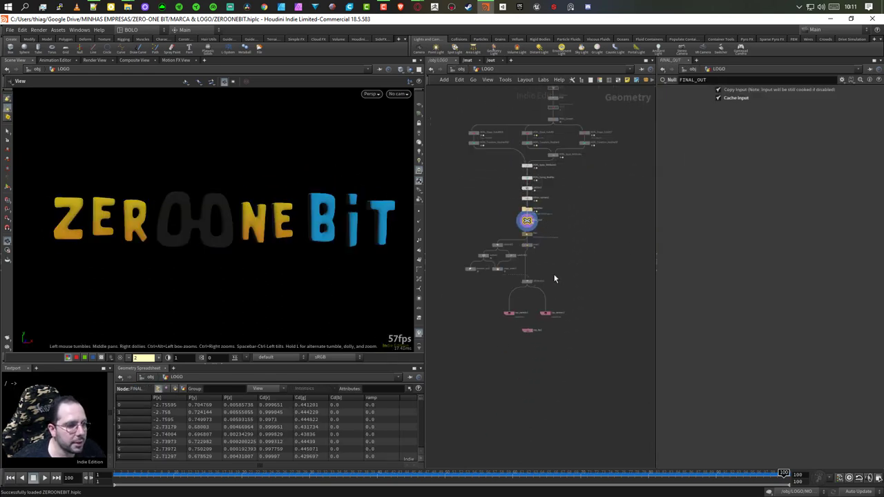
{"action": "scroll", "coordinate": [548, 248], "scroll_direction": "up", "scroll_amount": 3}
{"action": "scroll", "coordinate": [526, 209], "scroll_direction": "up", "scroll_amount": 3}
{"action": "mouse_move", "coordinate": [526, 209]}
{"action": "middle_mouse_down"}
{"action": "mouse_move", "coordinate": [578, 247]}
{"action": "mouse_move", "coordinate": [597, 248]}
{"action": "middle_mouse_up"}
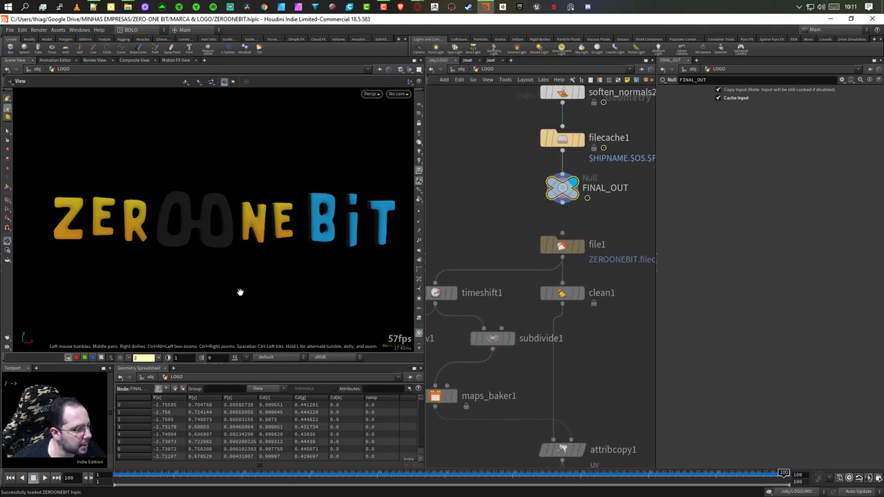
{"action": "left_click", "coordinate": [10, 477]}
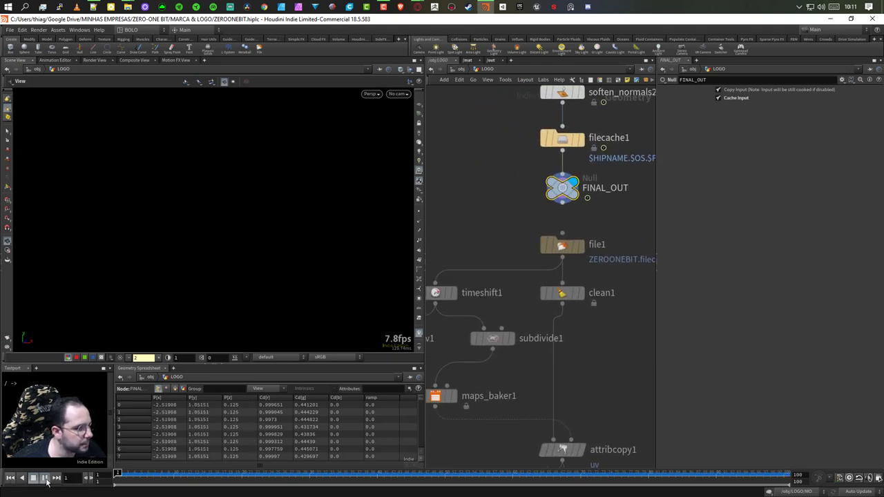
{"action": "left_click", "coordinate": [45, 479]}
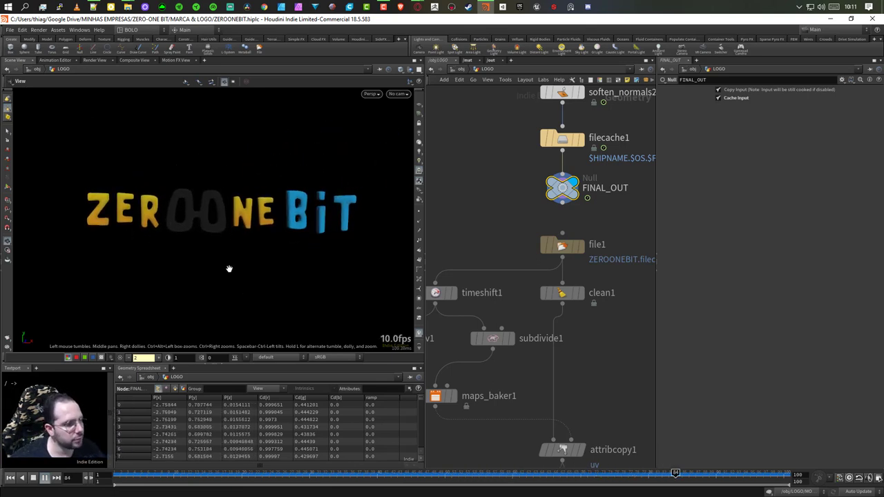
{"action": "left_click", "coordinate": [45, 479]}
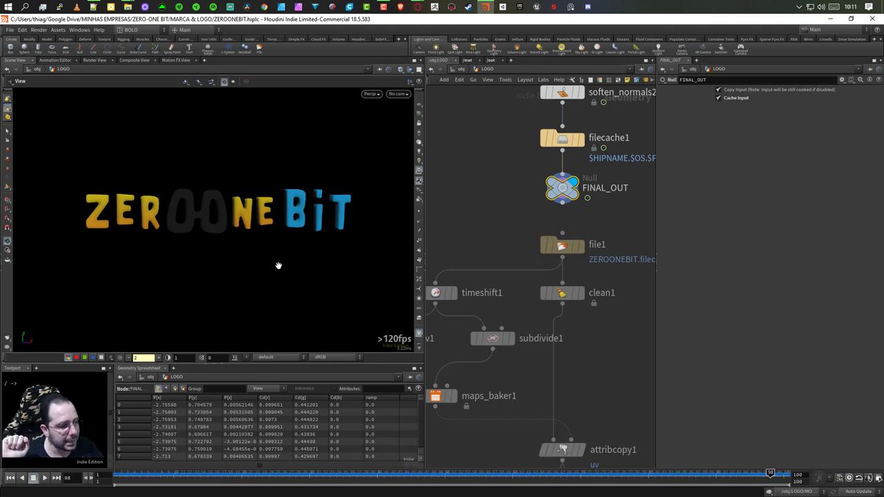
- Select and inspect the POP and R MOPs falloff and transform modifier node pairs
{"action": "scroll", "coordinate": [560, 253], "scroll_direction": "down", "scroll_amount": 3}
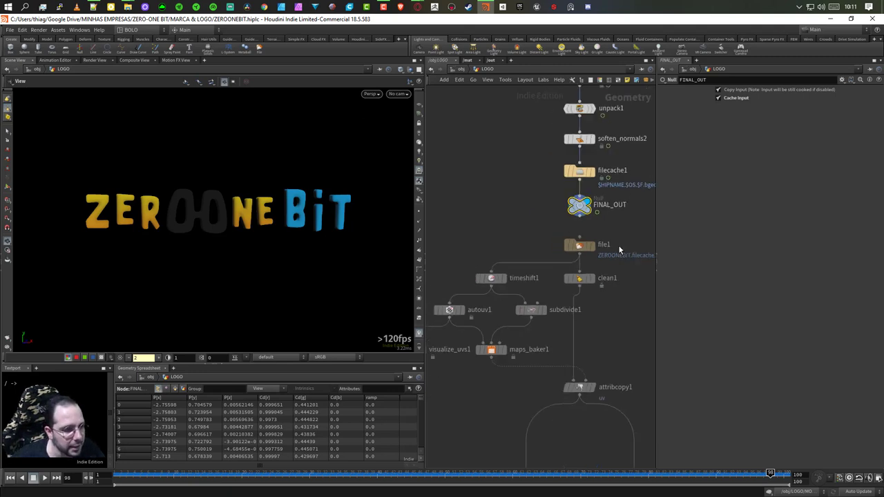
{"action": "scroll", "coordinate": [627, 245], "scroll_direction": "down", "scroll_amount": 2}
{"action": "middle_click_drag", "start_coordinate": [627, 245], "coordinate": [586, 371]}
{"action": "key", "text": "f"}
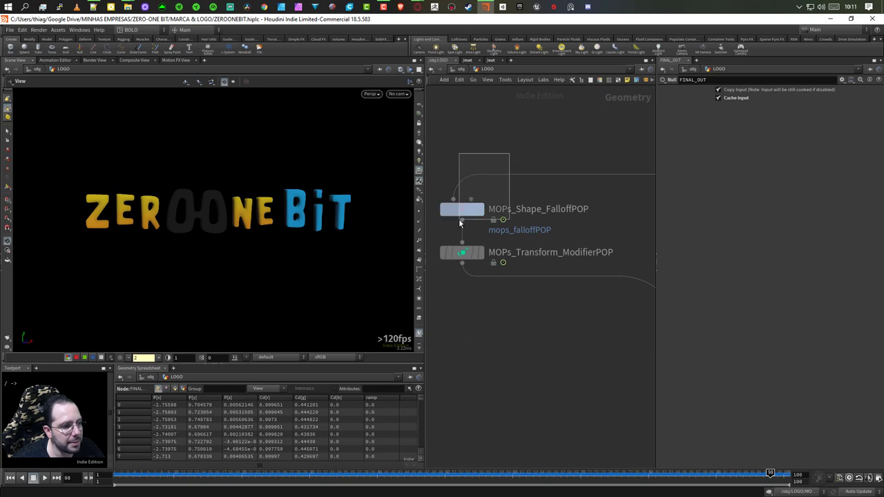
{"action": "left_click", "coordinate": [460, 211]}
{"action": "left_click_drag", "start_coordinate": [524, 328], "coordinate": [446, 252]}
{"action": "scroll", "coordinate": [497, 365], "scroll_direction": "down", "scroll_amount": 1}
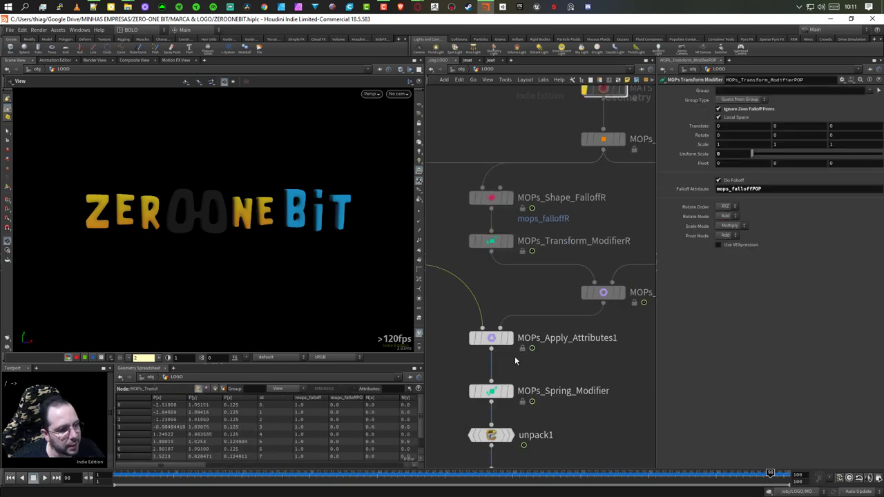
{"action": "scroll", "coordinate": [571, 341], "scroll_direction": "down", "scroll_amount": 2}
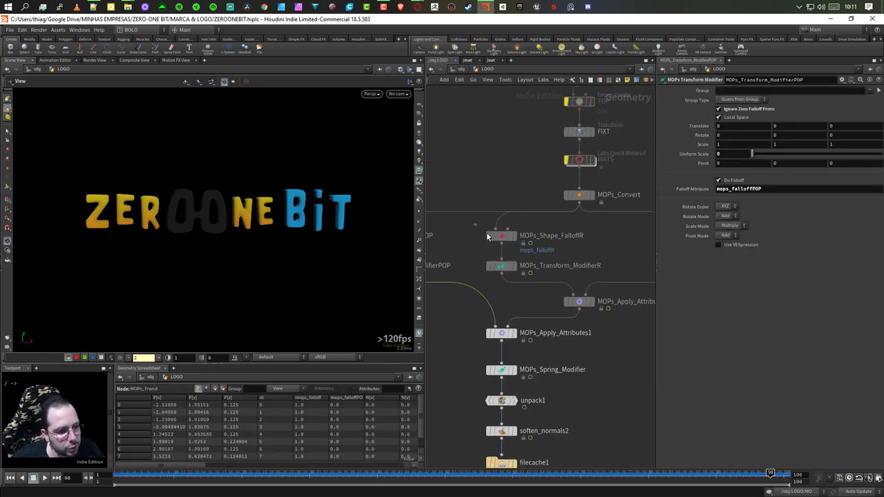
{"action": "left_click_drag", "start_coordinate": [474, 222], "coordinate": [552, 282]}
{"action": "middle_click_drag", "start_coordinate": [599, 280], "coordinate": [704, 265]}
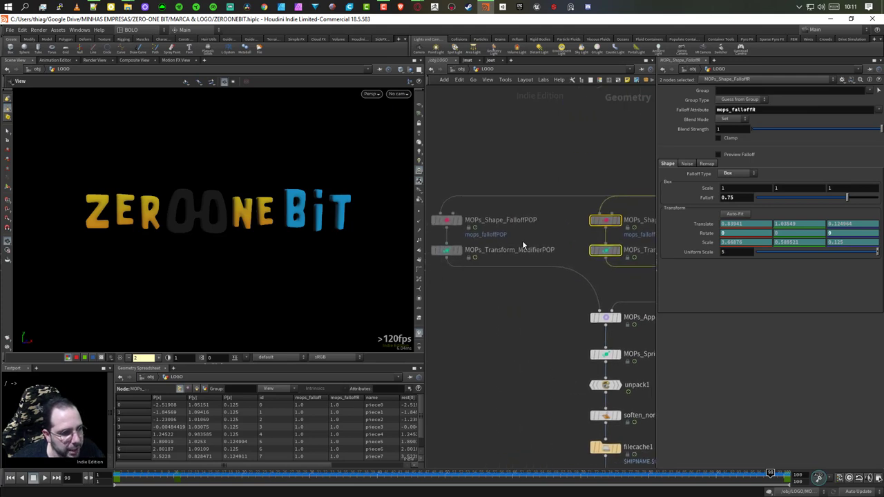
{"action": "left_click", "coordinate": [484, 223]}
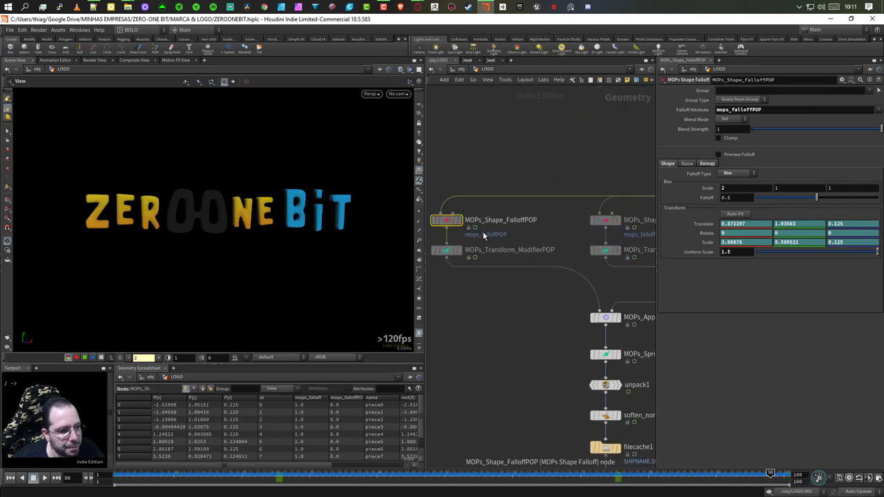
- Scrub between frames 22 and 44, settling on 42, and show MOPs_Shape_FalloffST's box falloff
{"action": "left_click_drag", "start_coordinate": [309, 475], "coordinate": [235, 476]}
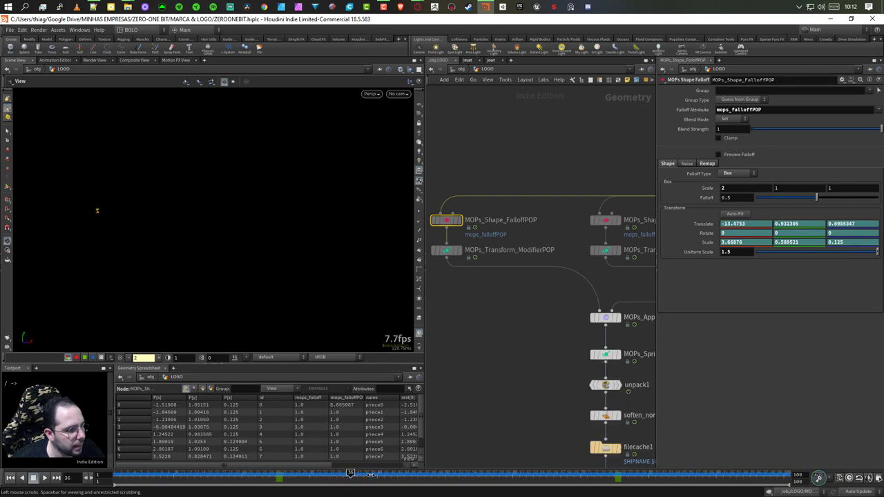
{"action": "left_click_drag", "start_coordinate": [339, 476], "coordinate": [351, 477]}
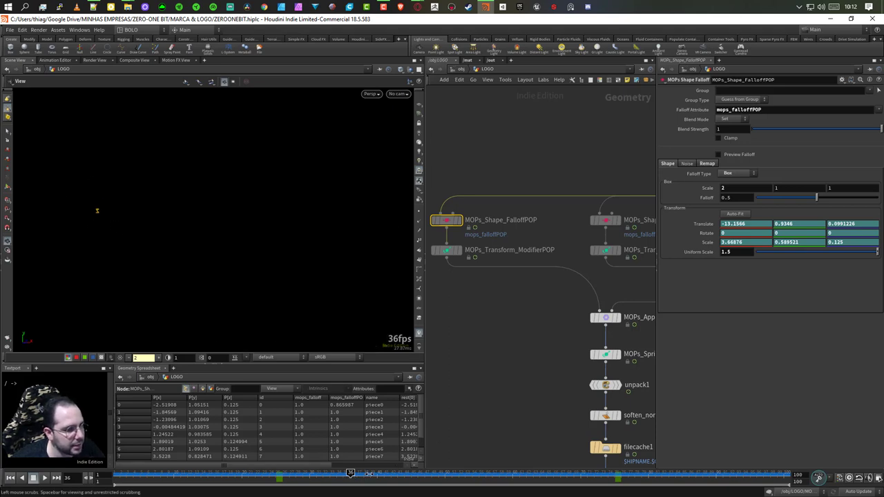
{"action": "mouse_move", "coordinate": [373, 475]}
{"action": "left_mouse_down"}
{"action": "mouse_move", "coordinate": [411, 475]}
{"action": "mouse_move", "coordinate": [360, 481]}
{"action": "left_mouse_up"}
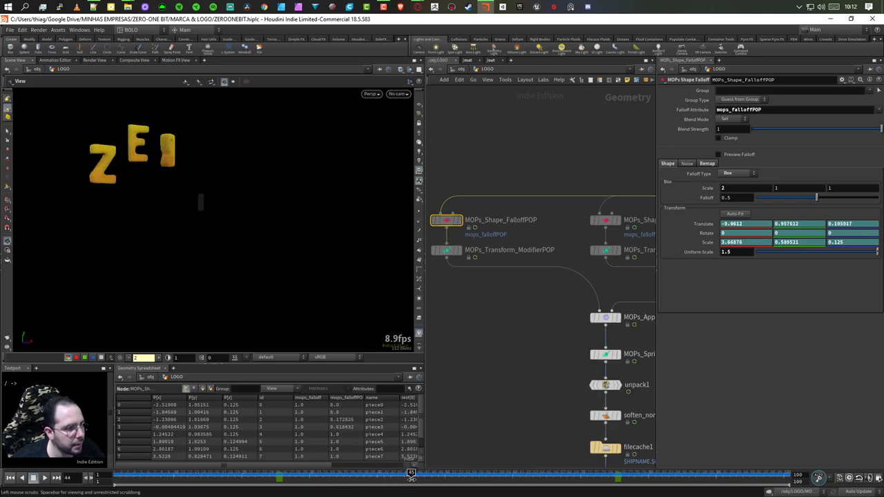
{"action": "middle_click_drag", "start_coordinate": [628, 277], "coordinate": [526, 297]}
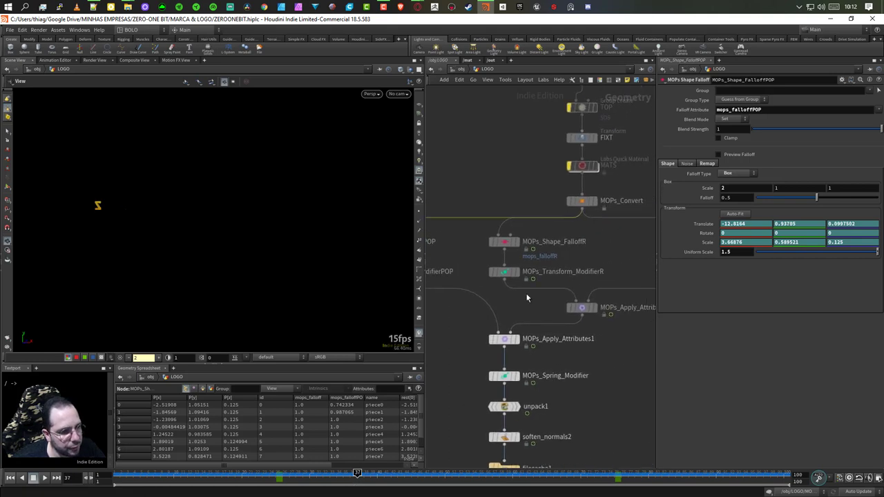
{"action": "mouse_move", "coordinate": [361, 475]}
{"action": "left_mouse_down"}
{"action": "mouse_move", "coordinate": [418, 473]}
{"action": "mouse_move", "coordinate": [391, 473]}
{"action": "left_mouse_up"}
{"action": "middle_click_drag", "start_coordinate": [614, 371], "coordinate": [474, 378]}
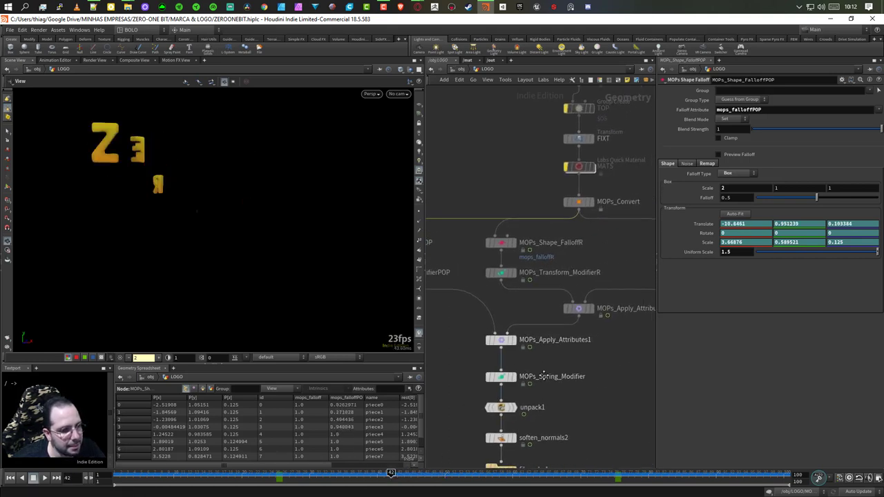
{"action": "left_click", "coordinate": [528, 247]}
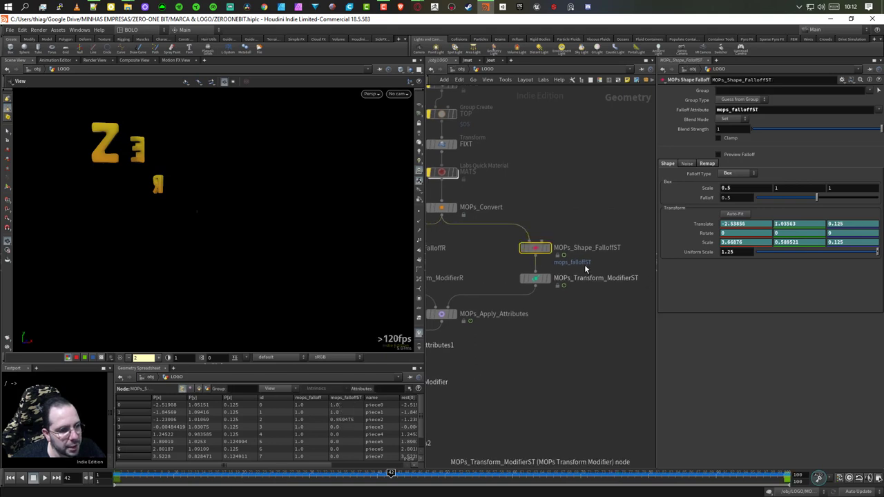
- Step forward to frame 59 and show the MOPs_Spring_Modifier settings with Start Frame 1
{"action": "key", "text": "Up"}
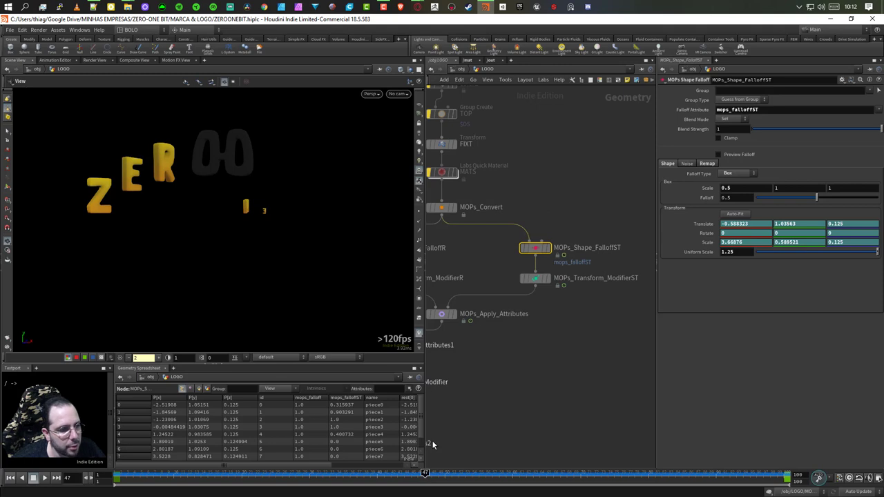
{"action": "key", "text": "Up"}
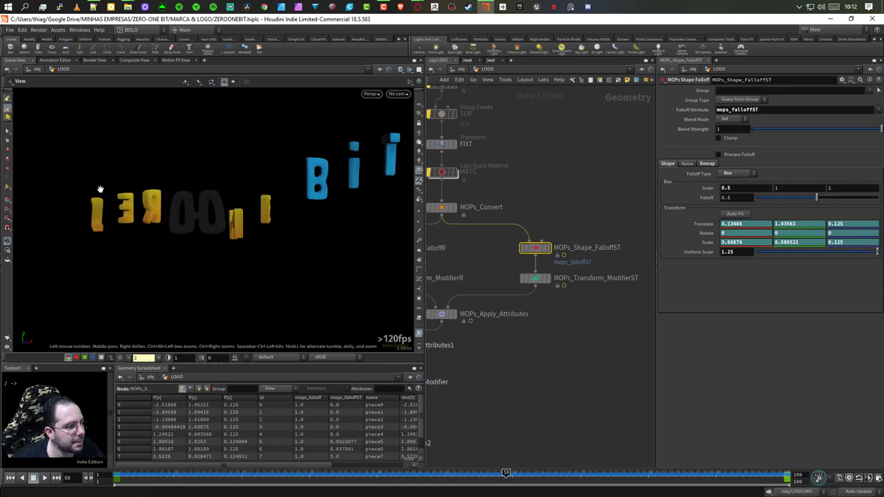
{"action": "middle_click_drag", "start_coordinate": [585, 394], "coordinate": [680, 315]}
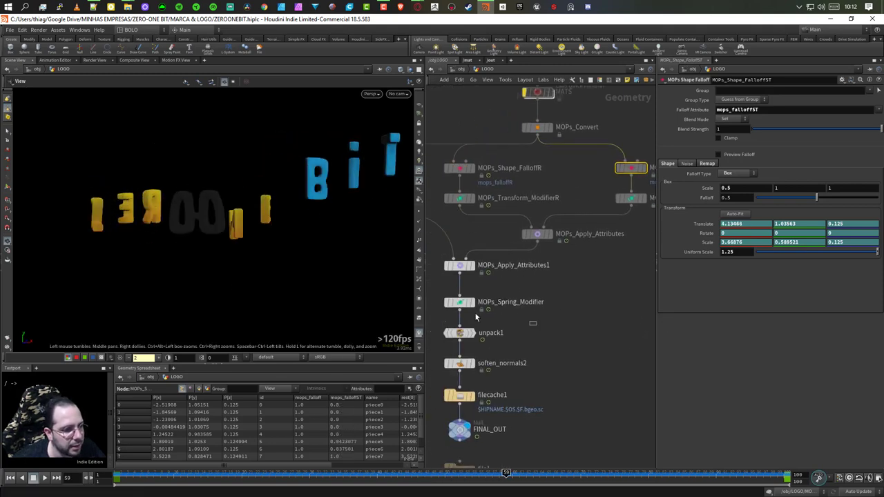
{"action": "left_click", "coordinate": [460, 301]}
{"action": "scroll", "coordinate": [574, 414], "scroll_direction": "down", "scroll_amount": 2}
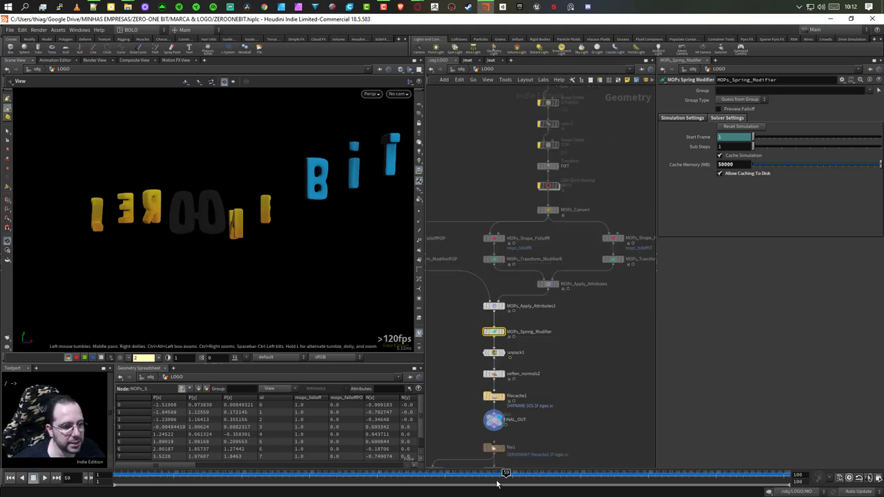
- Drag the playhead to frame 100 and pan the network to the nodes below FINAL_OUT
{"action": "left_click_drag", "start_coordinate": [497, 483], "coordinate": [792, 486]}
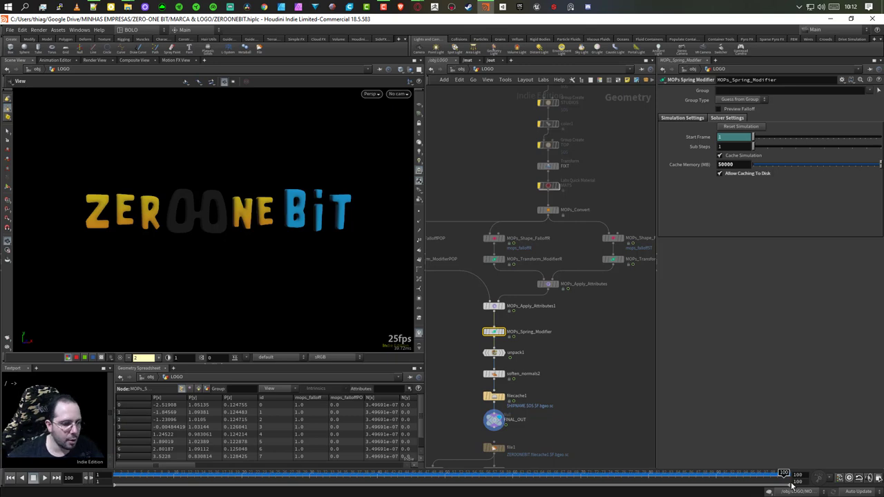
{"action": "scroll", "coordinate": [548, 408], "scroll_direction": "down", "scroll_amount": 3}
{"action": "middle_click_drag", "start_coordinate": [596, 430], "coordinate": [621, 304]}
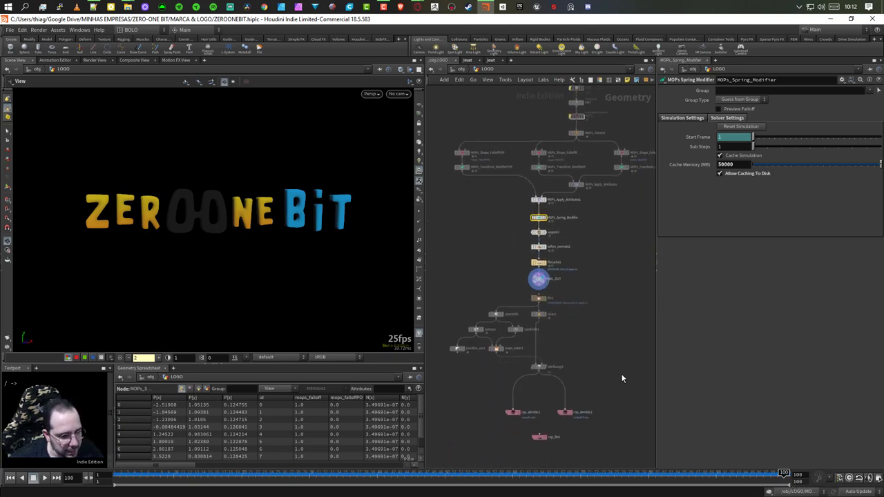
{"action": "middle_click_drag", "start_coordinate": [622, 377], "coordinate": [631, 345]}
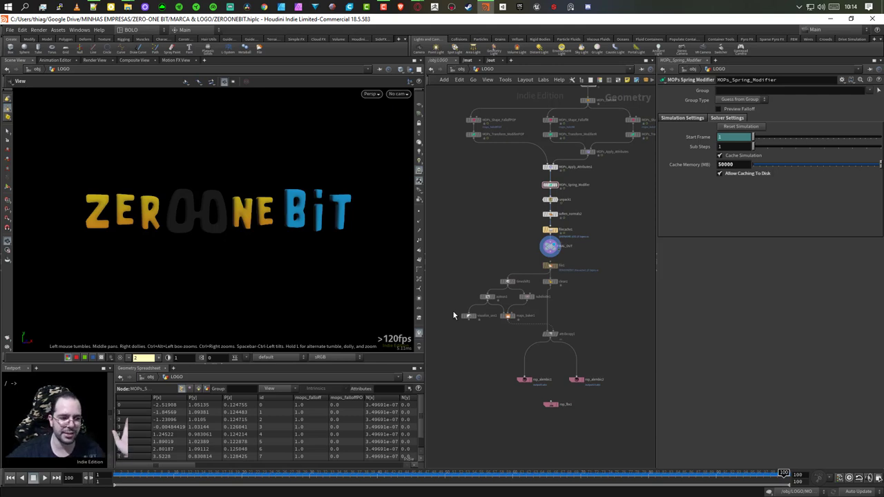
- Select autouv1 via maps_baker1 to show its Angle-Based UV Unwrap with 1024 padding resolution
{"action": "scroll", "coordinate": [519, 359], "scroll_direction": "up", "scroll_amount": 3}
{"action": "scroll", "coordinate": [518, 359], "scroll_direction": "up", "scroll_amount": 1}
{"action": "middle_click_drag", "start_coordinate": [461, 327], "coordinate": [548, 339]}
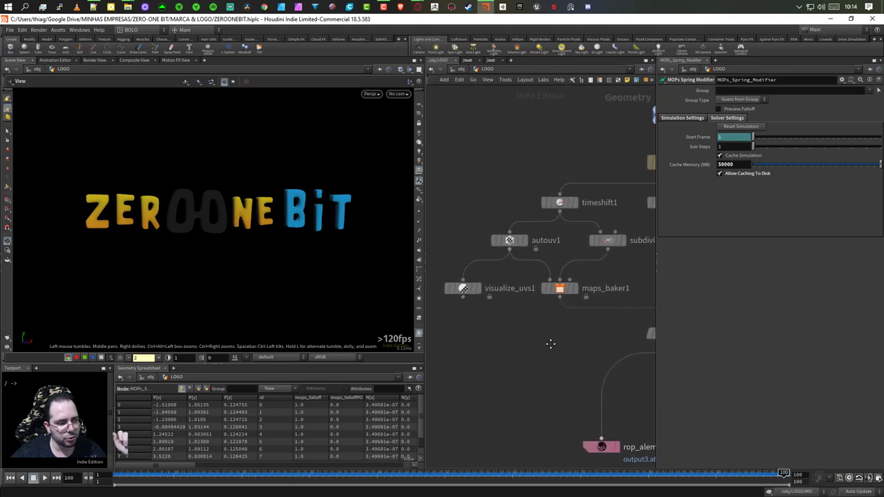
{"action": "left_click", "coordinate": [554, 291]}
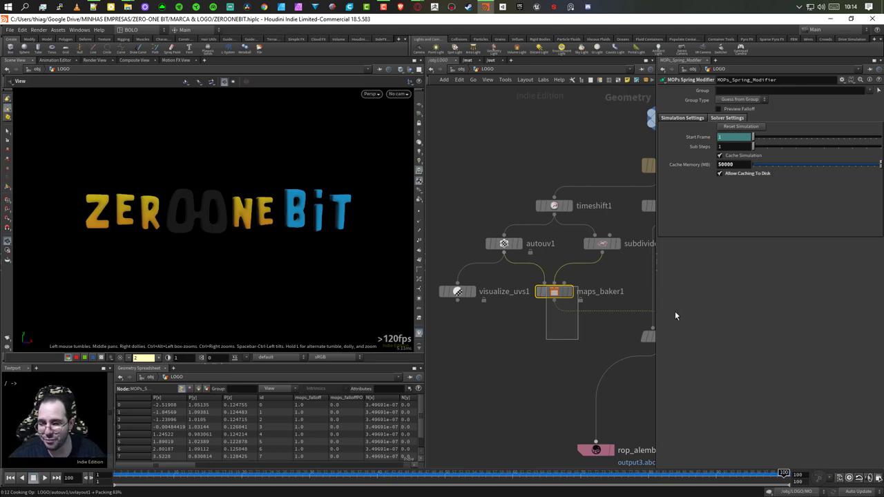
{"action": "key", "text": "Up"}
{"action": "scroll", "coordinate": [555, 352], "scroll_direction": "down", "scroll_amount": 2}
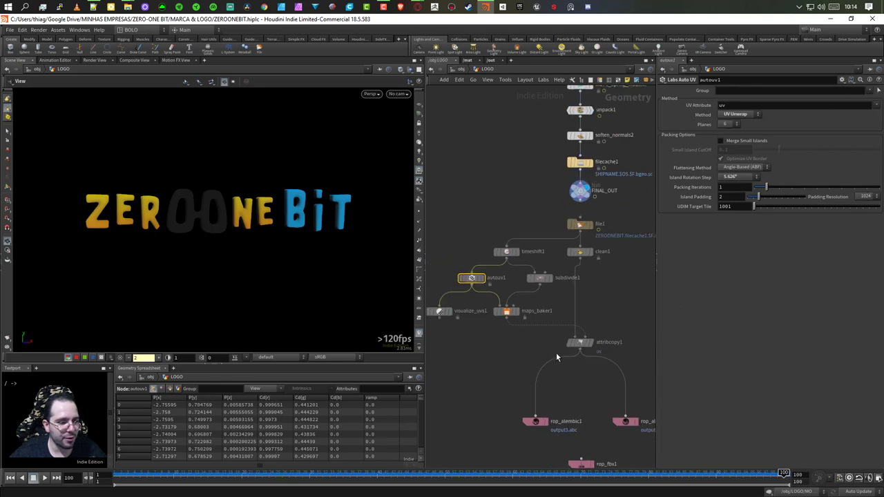
{"action": "scroll", "coordinate": [556, 352], "scroll_direction": "down", "scroll_amount": 2}
{"action": "scroll", "coordinate": [617, 304], "scroll_direction": "down", "scroll_amount": 2}
{"action": "scroll", "coordinate": [609, 258], "scroll_direction": "down", "scroll_amount": 1}
{"action": "scroll", "coordinate": [634, 310], "scroll_direction": "down", "scroll_amount": 1}
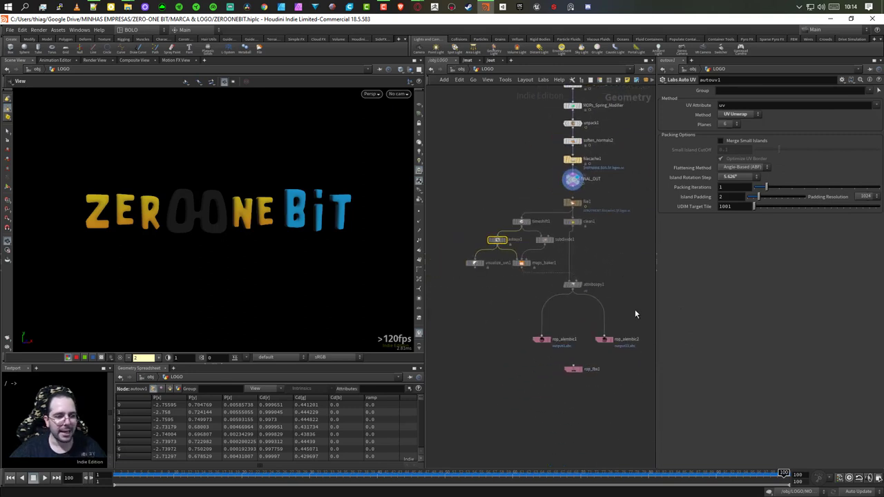
{"action": "scroll", "coordinate": [628, 299], "scroll_direction": "down", "scroll_amount": 1}
{"action": "scroll", "coordinate": [627, 299], "scroll_direction": "down", "scroll_amount": 1}
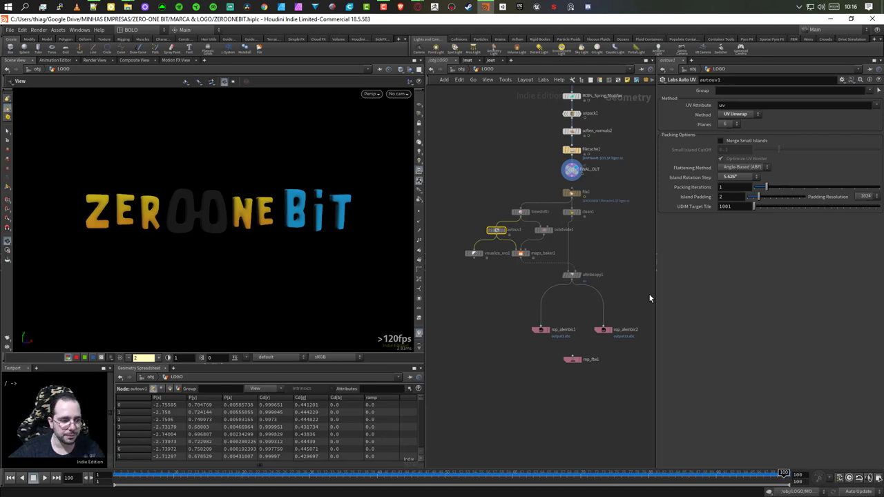
- Select rop_alembic1 to show its export to $HIP/output3.abc over frames 10–100
{"action": "left_click", "coordinate": [539, 332]}
{"action": "left_click_drag", "start_coordinate": [537, 334], "coordinate": [537, 333]}
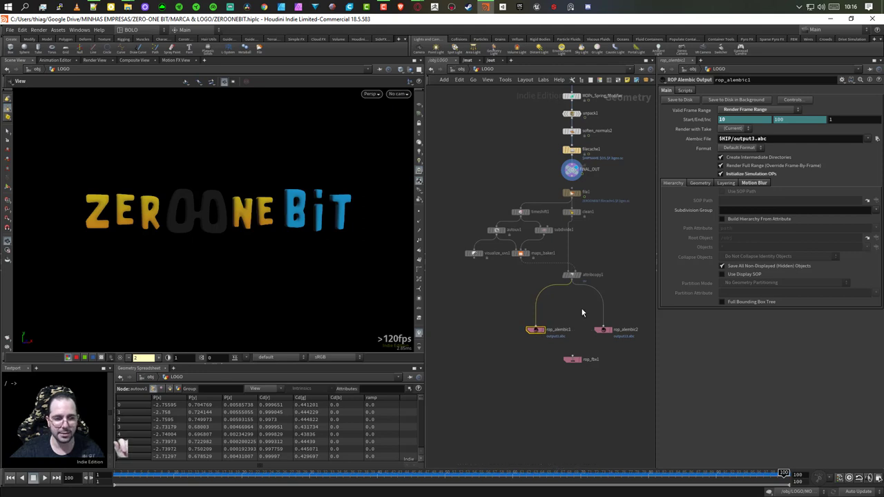